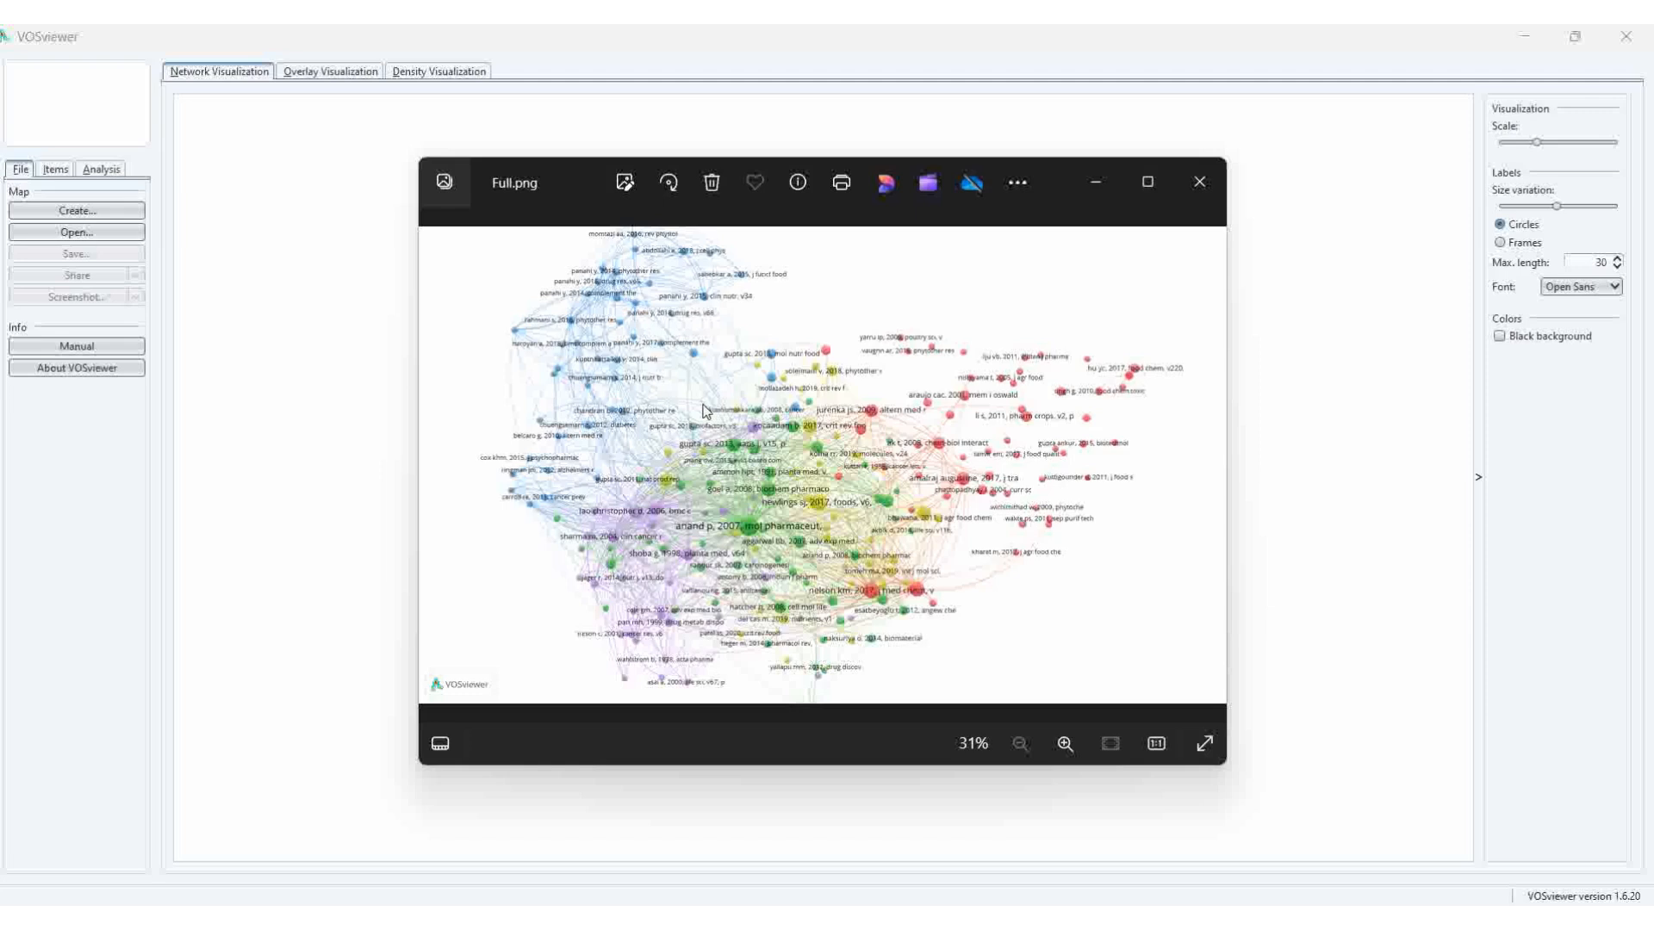
Look through the saved network images from Full.png back through the cluster images to 1 C.png
{"action": "mouse_move", "coordinate": [472, 507]}
{"action": "left_click", "coordinate": [438, 472]}
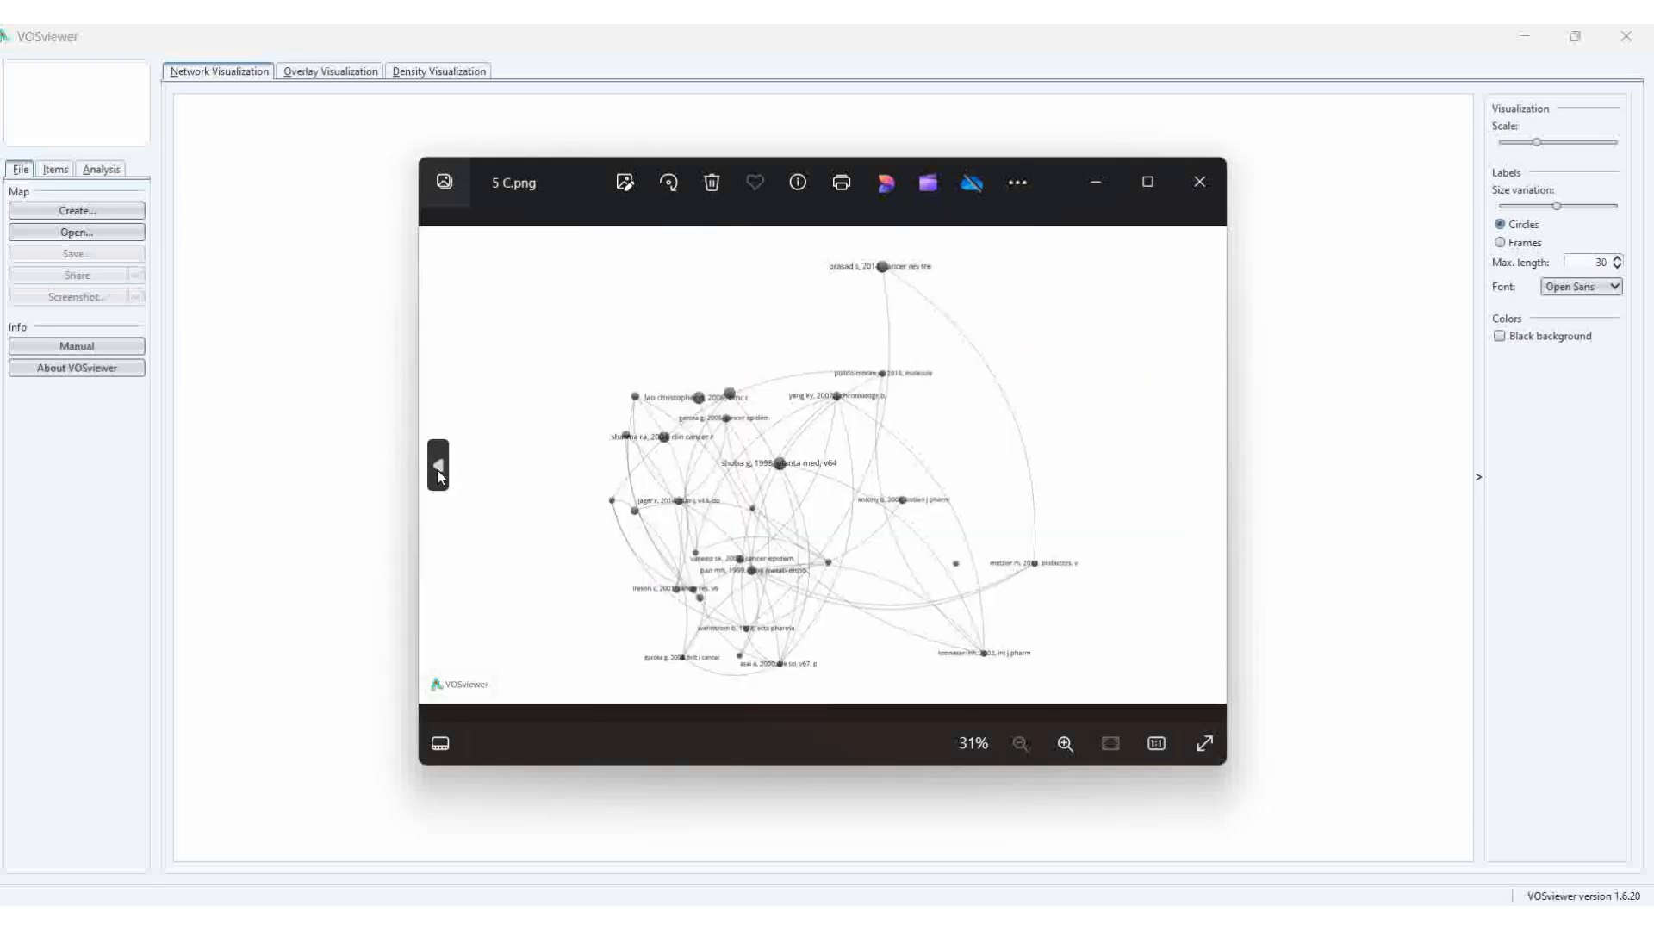
{"action": "left_click", "coordinate": [439, 472]}
{"action": "left_click", "coordinate": [438, 472]}
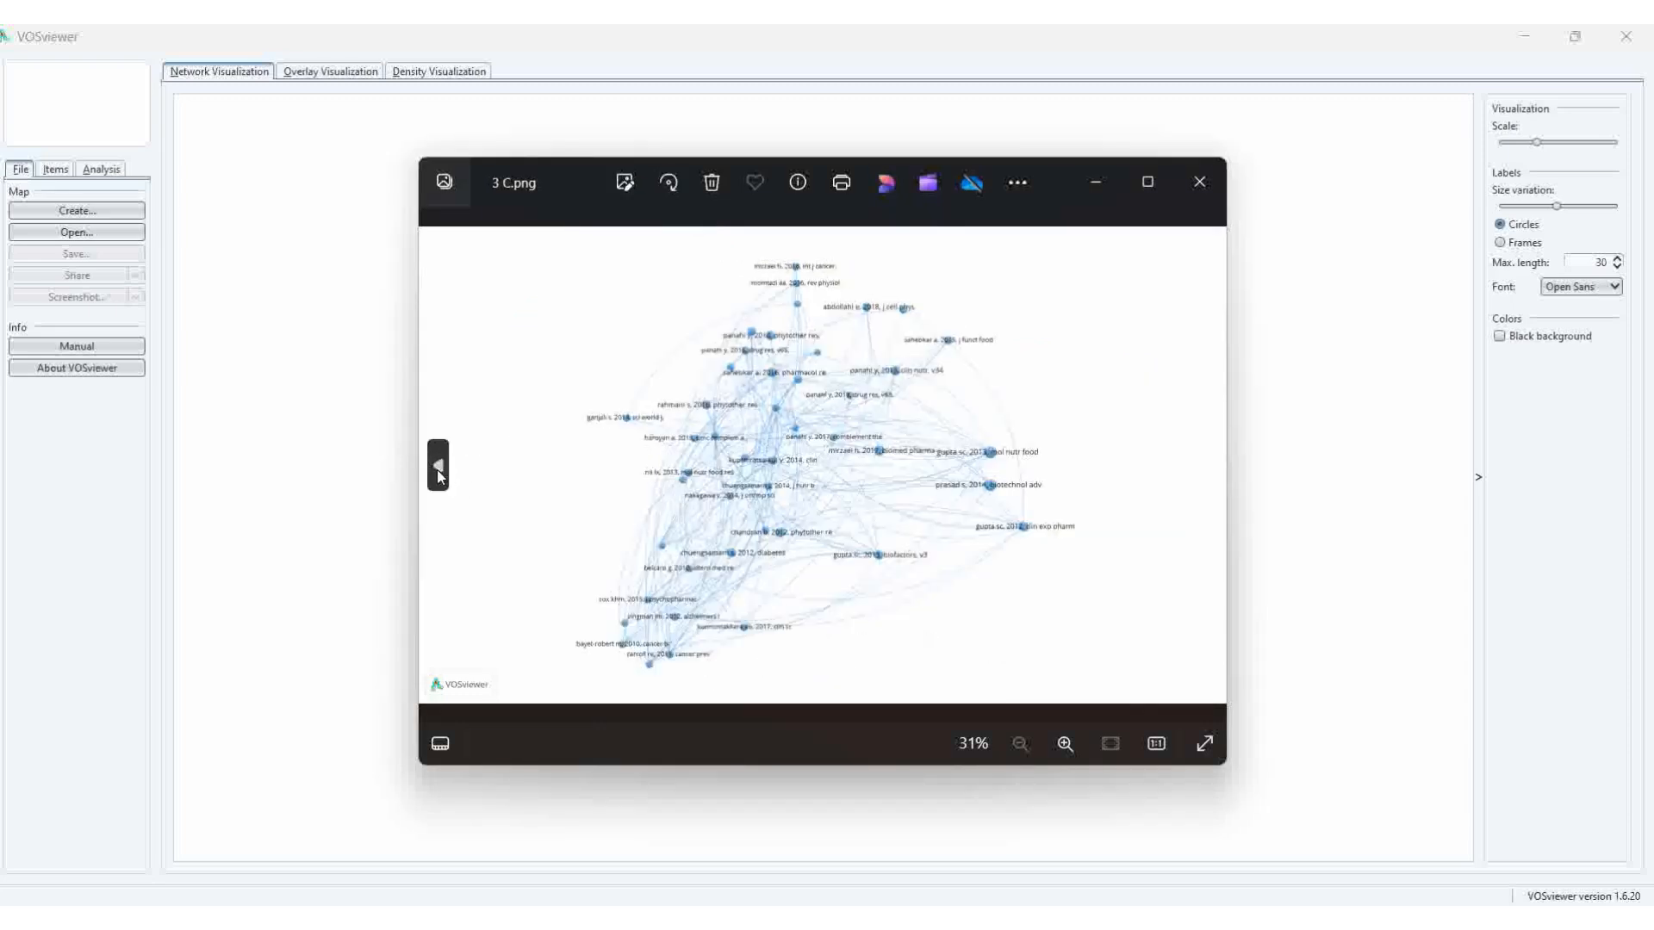
{"action": "left_click", "coordinate": [438, 473]}
{"action": "left_click", "coordinate": [438, 472]}
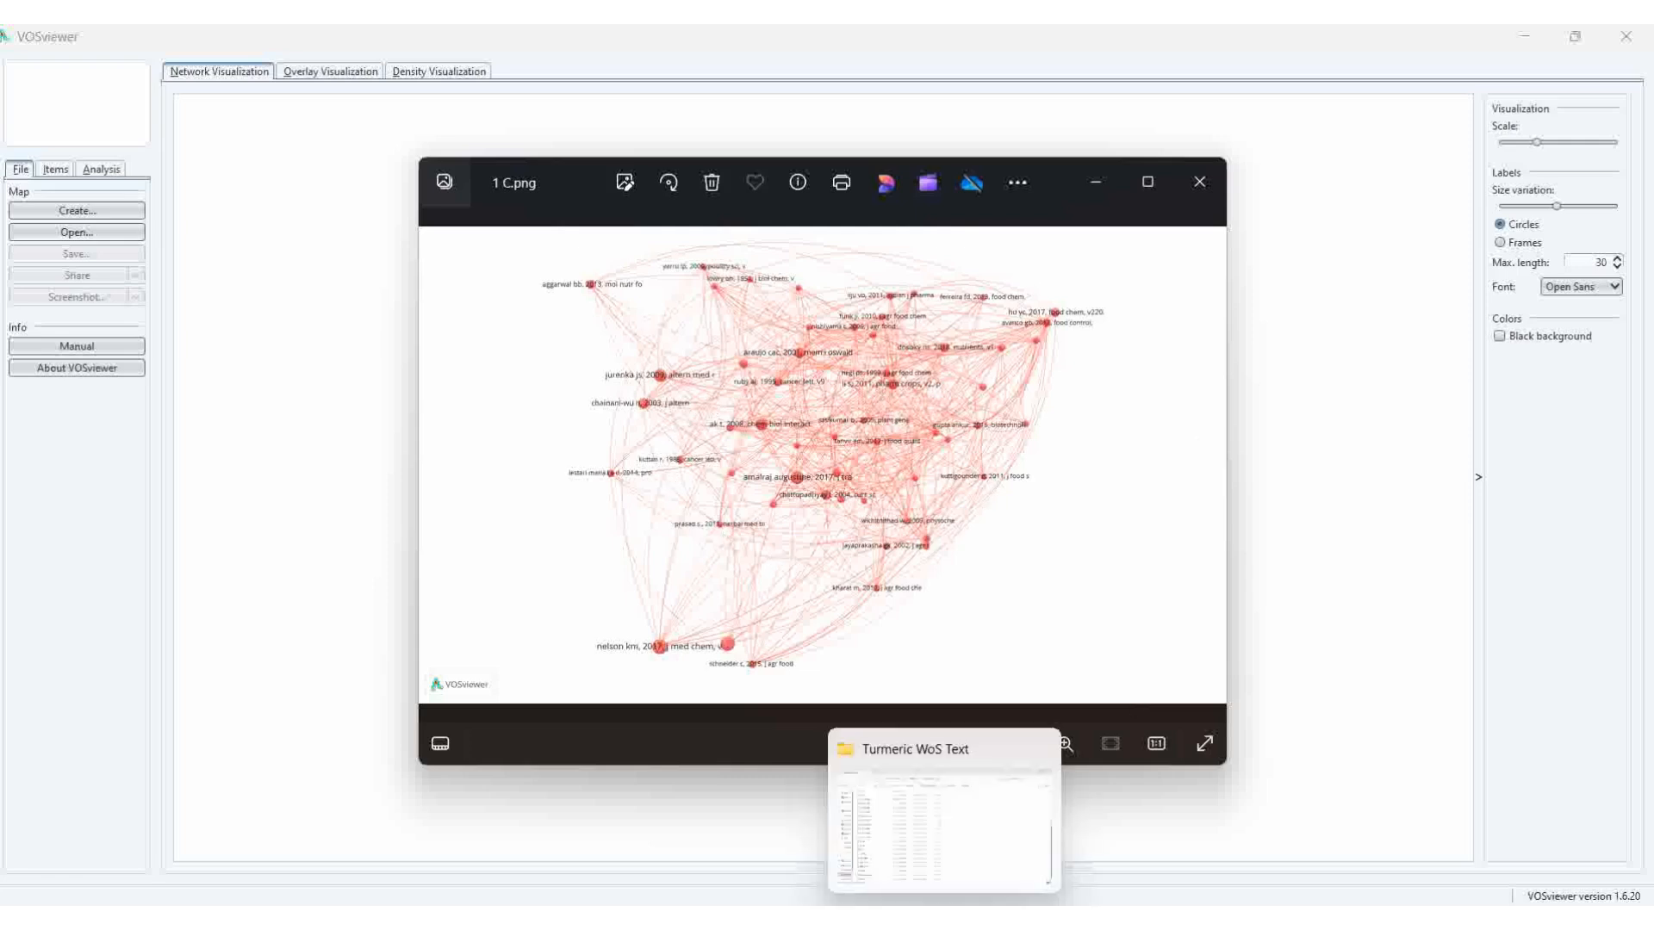
Switch to File Explorer and look through the text data files in the Turmeric WoS Text folder
{"action": "left_click", "coordinate": [945, 918]}
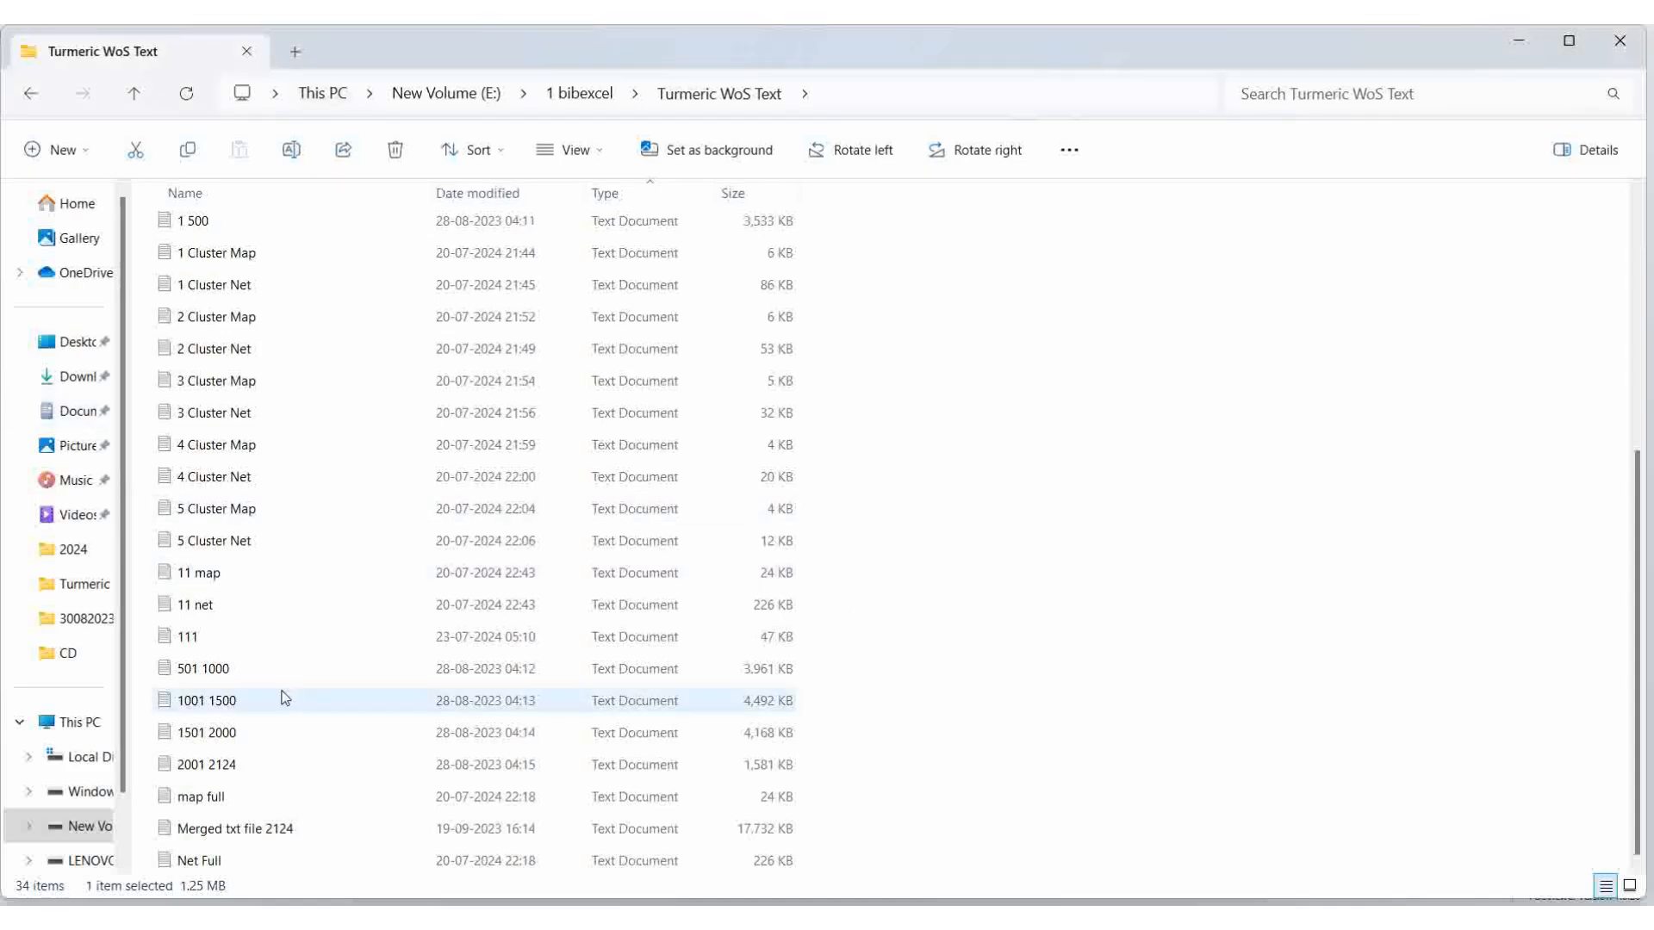
{"action": "scroll", "coordinate": [298, 605], "scroll_direction": "up", "scroll_amount": 5}
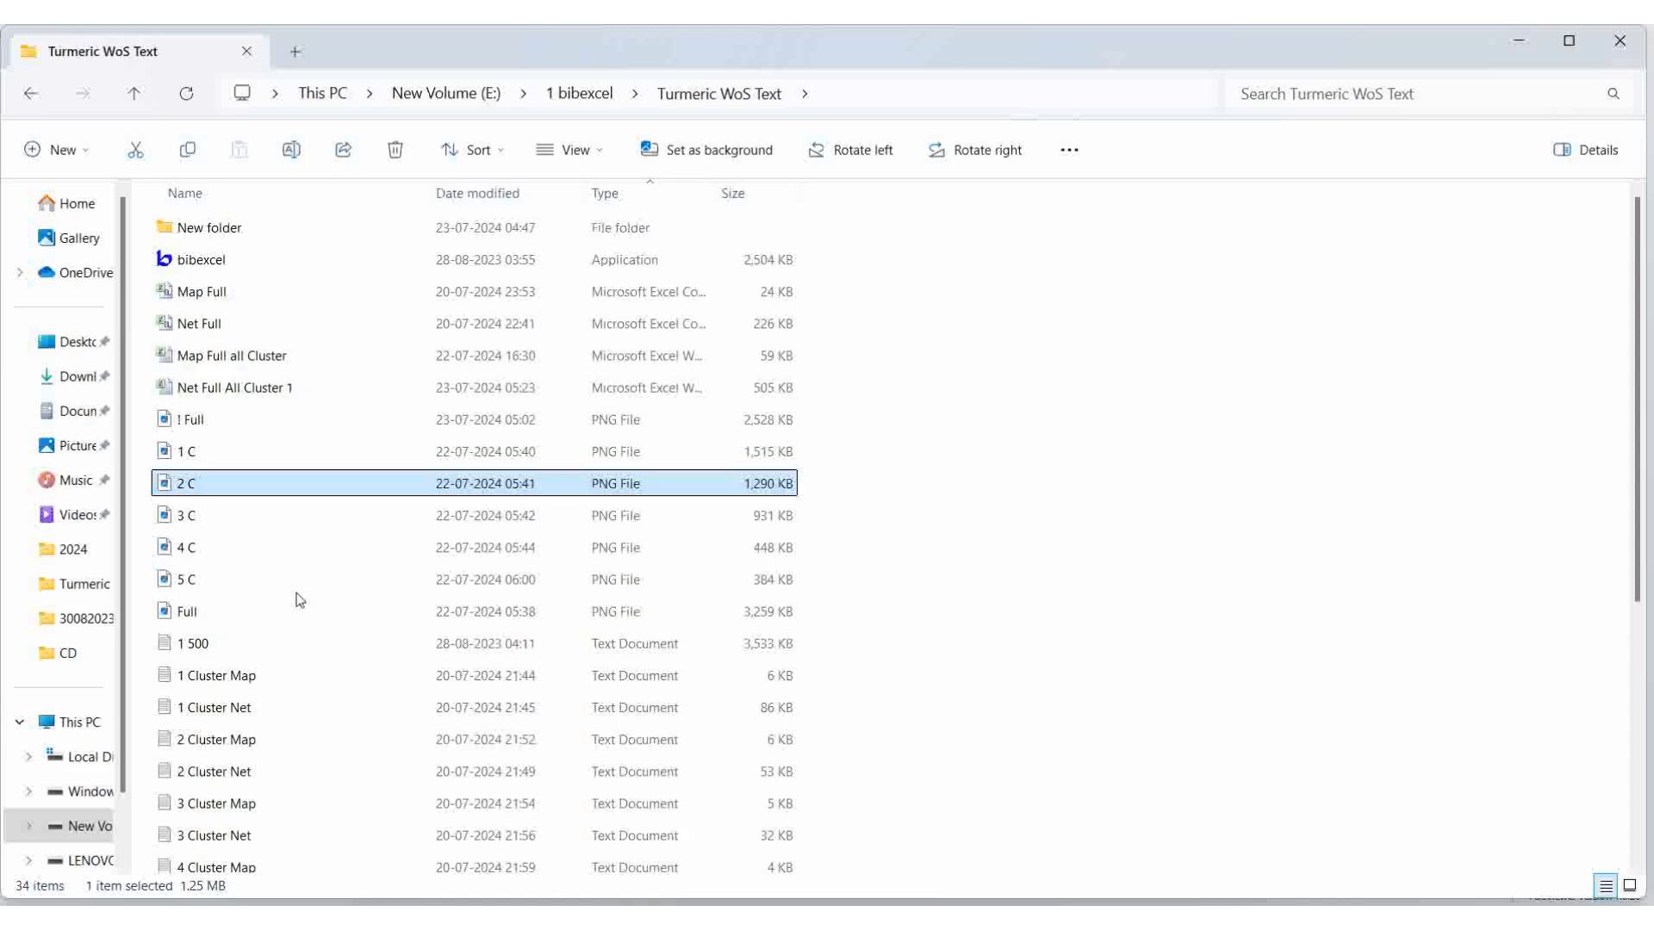
{"action": "scroll", "coordinate": [298, 600], "scroll_direction": "down", "scroll_amount": 1}
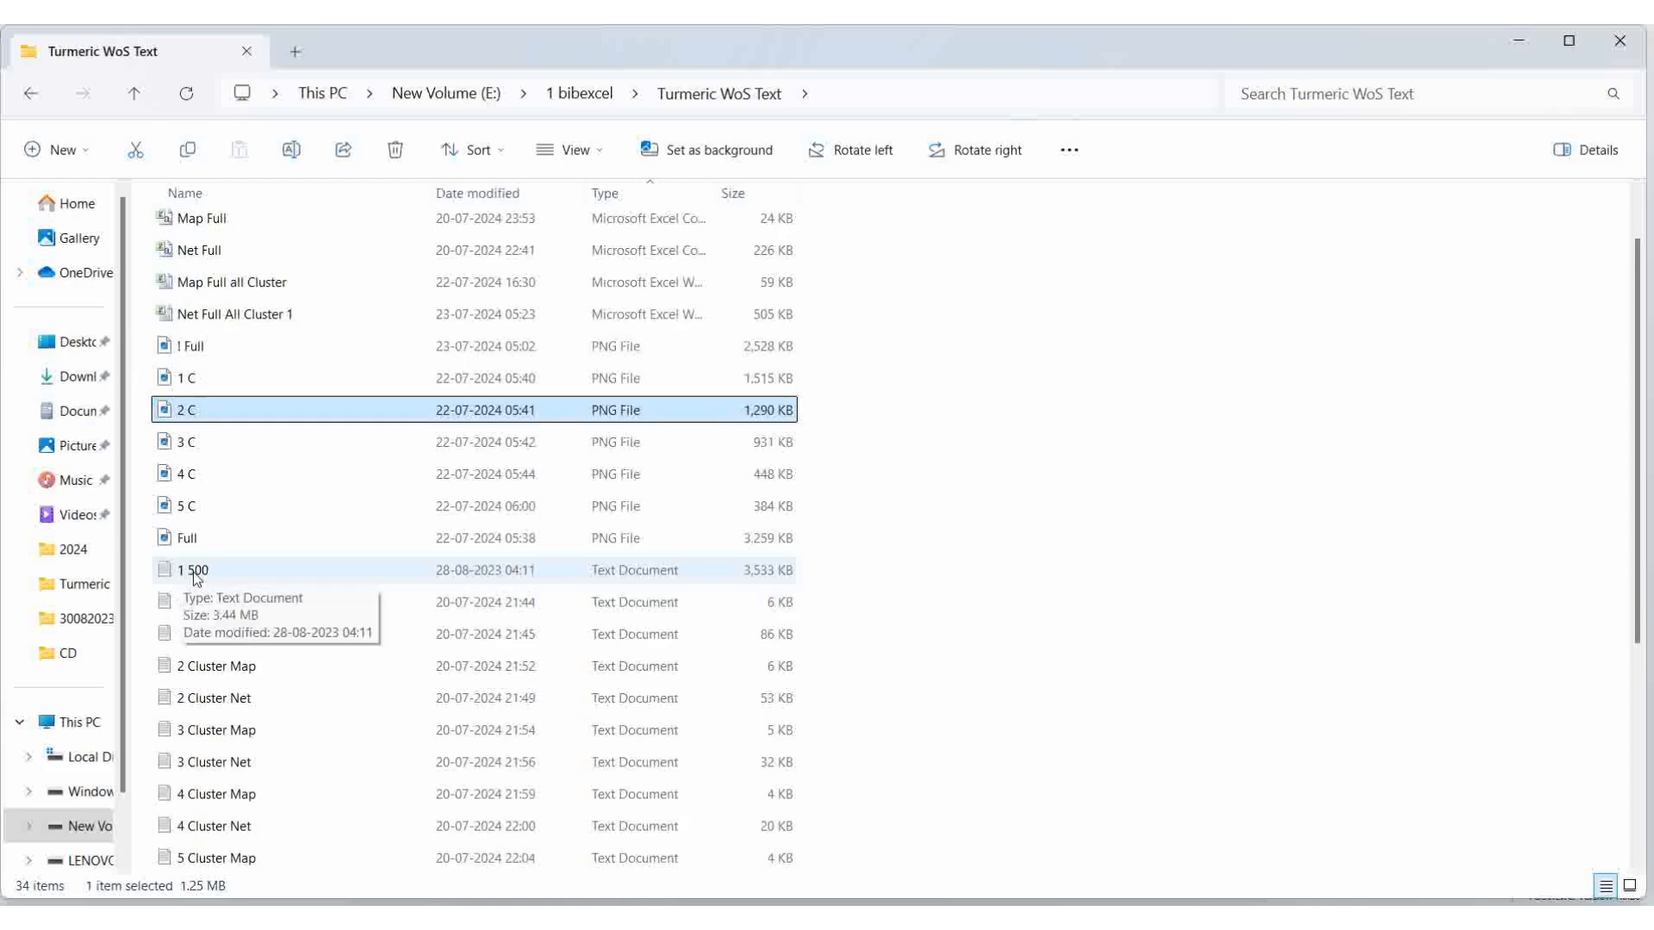
{"action": "scroll", "coordinate": [227, 580], "scroll_direction": "down", "scroll_amount": 4}
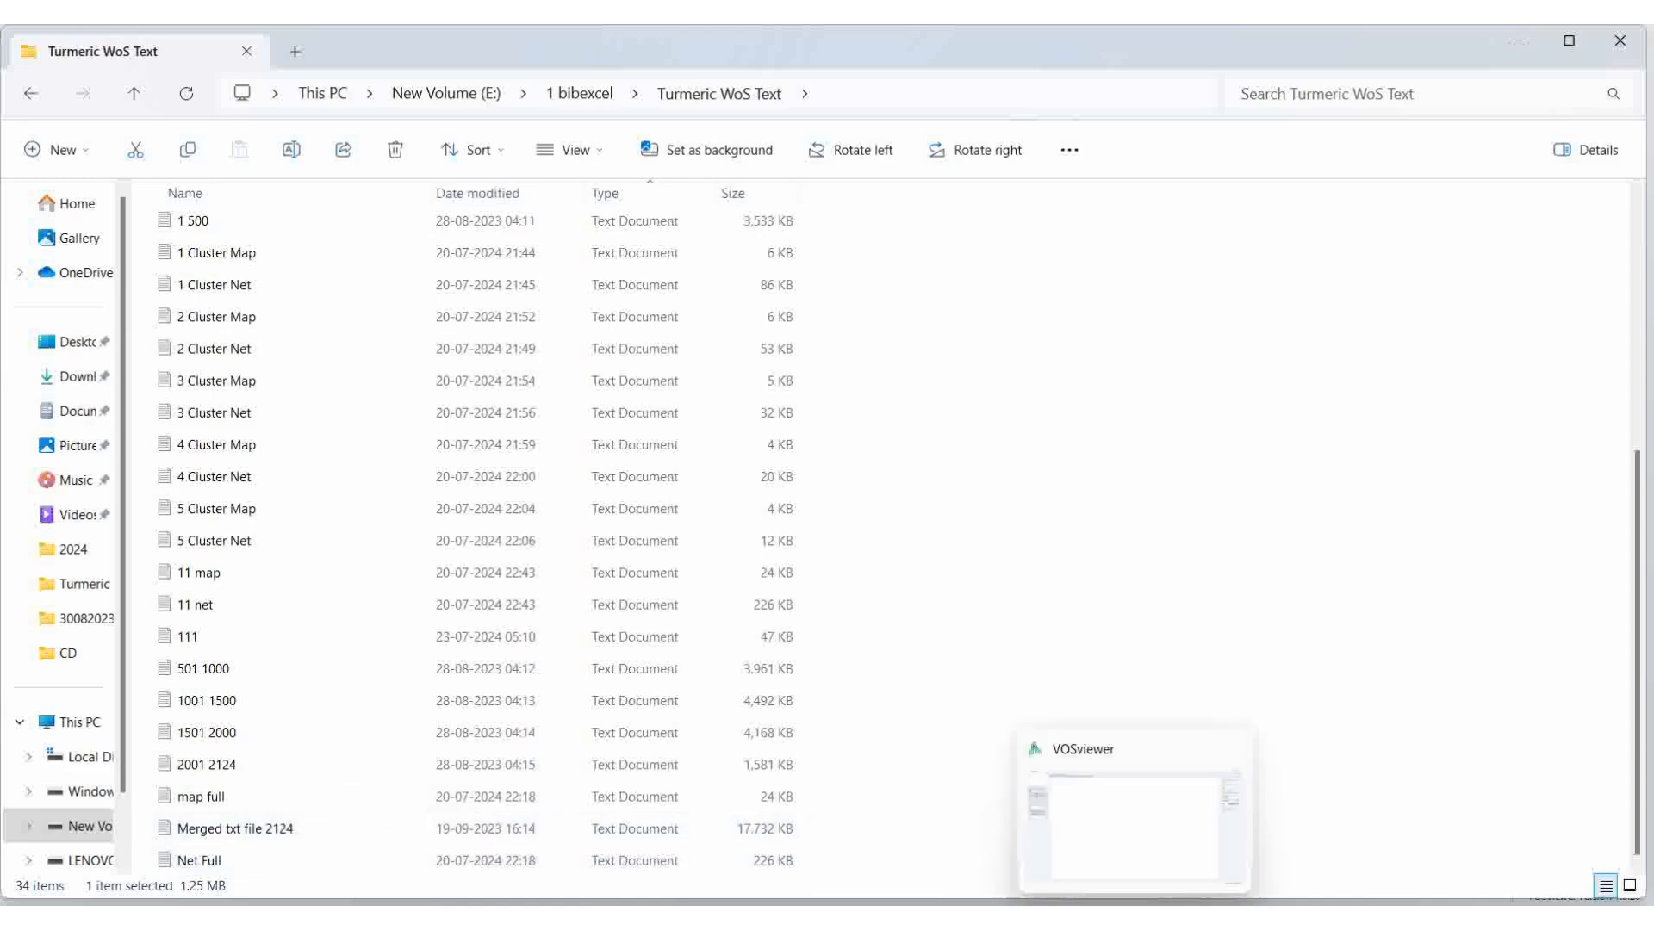
Switch to VOSviewer and start a new map based on bibliographic data, read from bibliographic database files
{"action": "left_click", "coordinate": [1134, 919]}
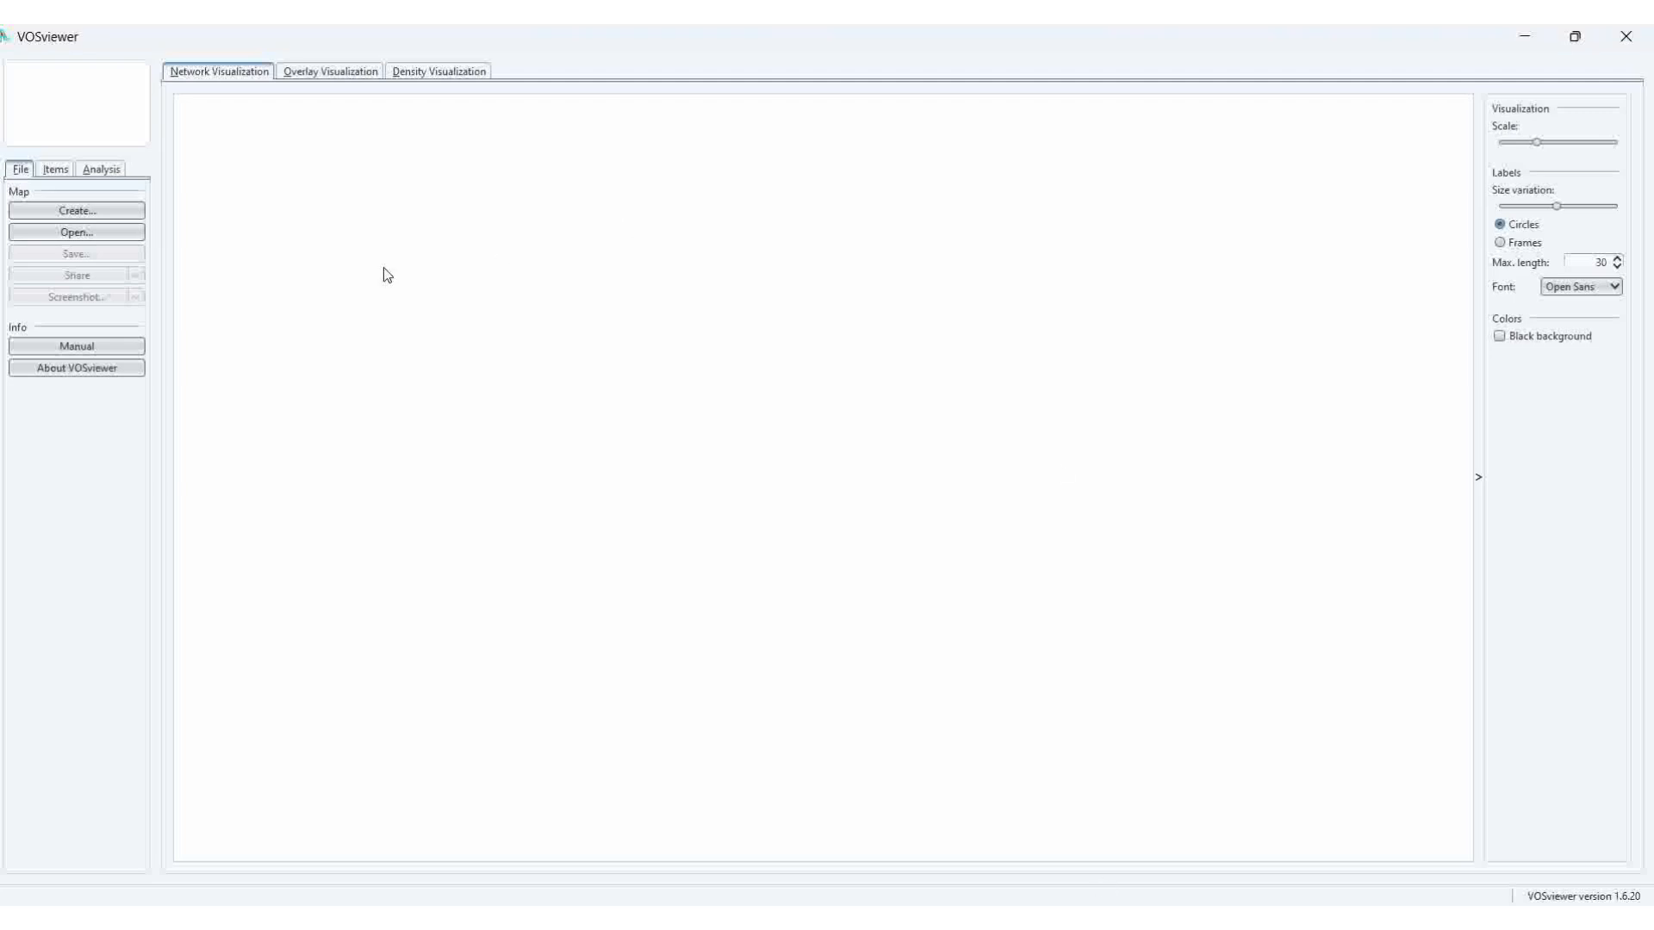
{"action": "left_click", "coordinate": [93, 217]}
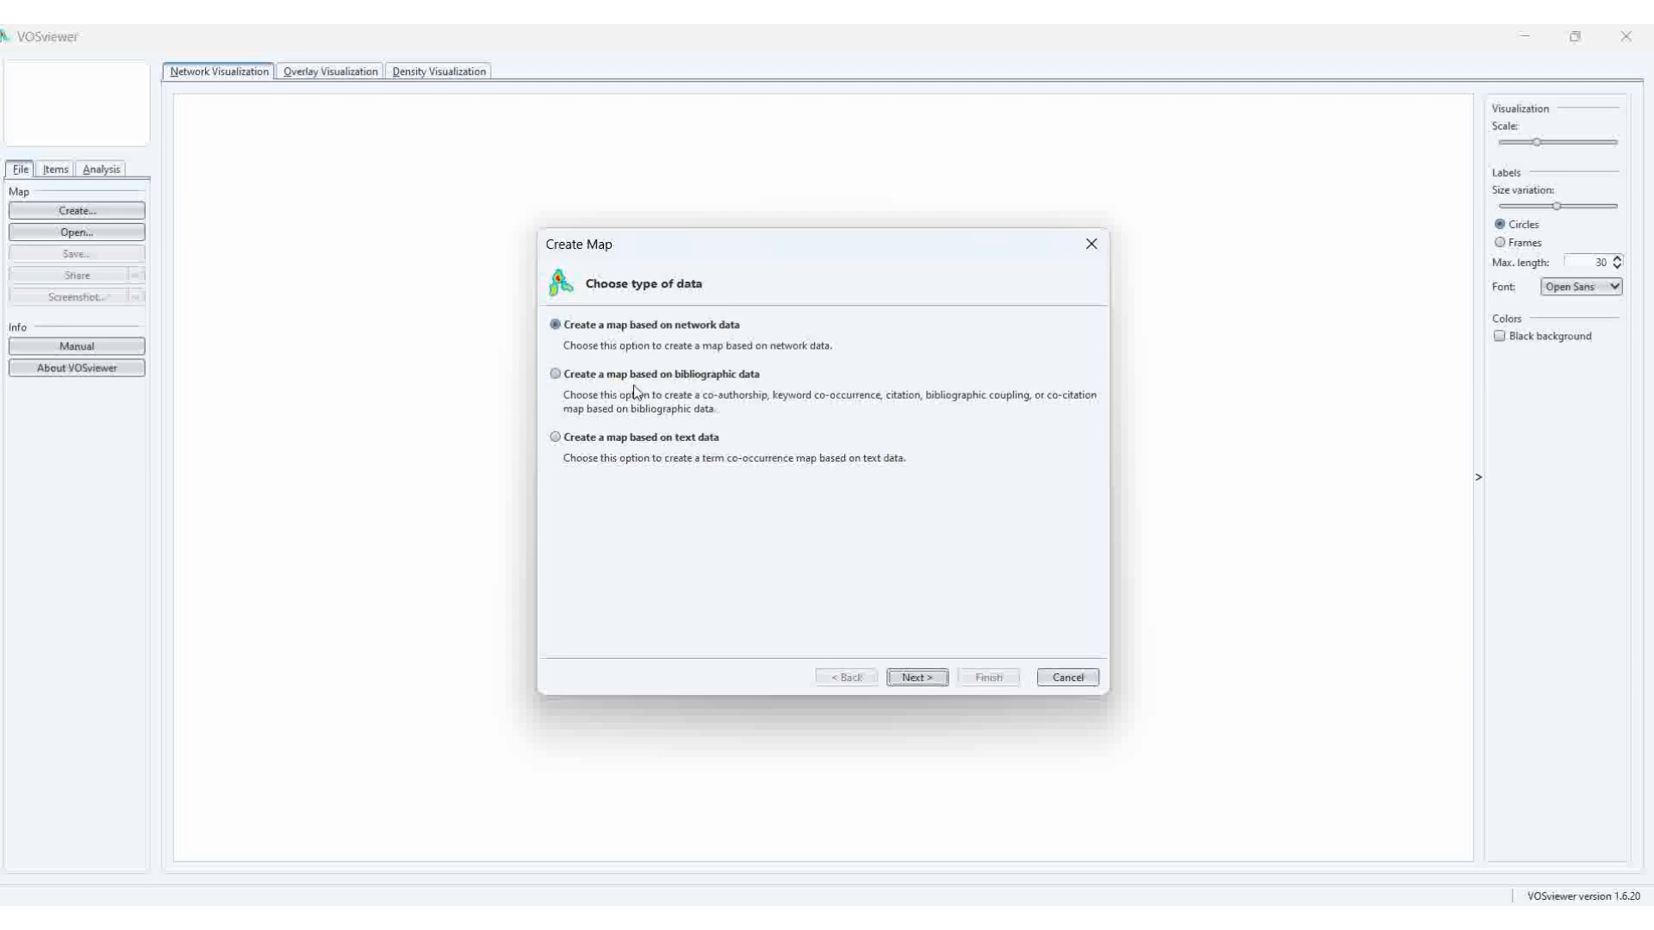
{"action": "left_click", "coordinate": [556, 377]}
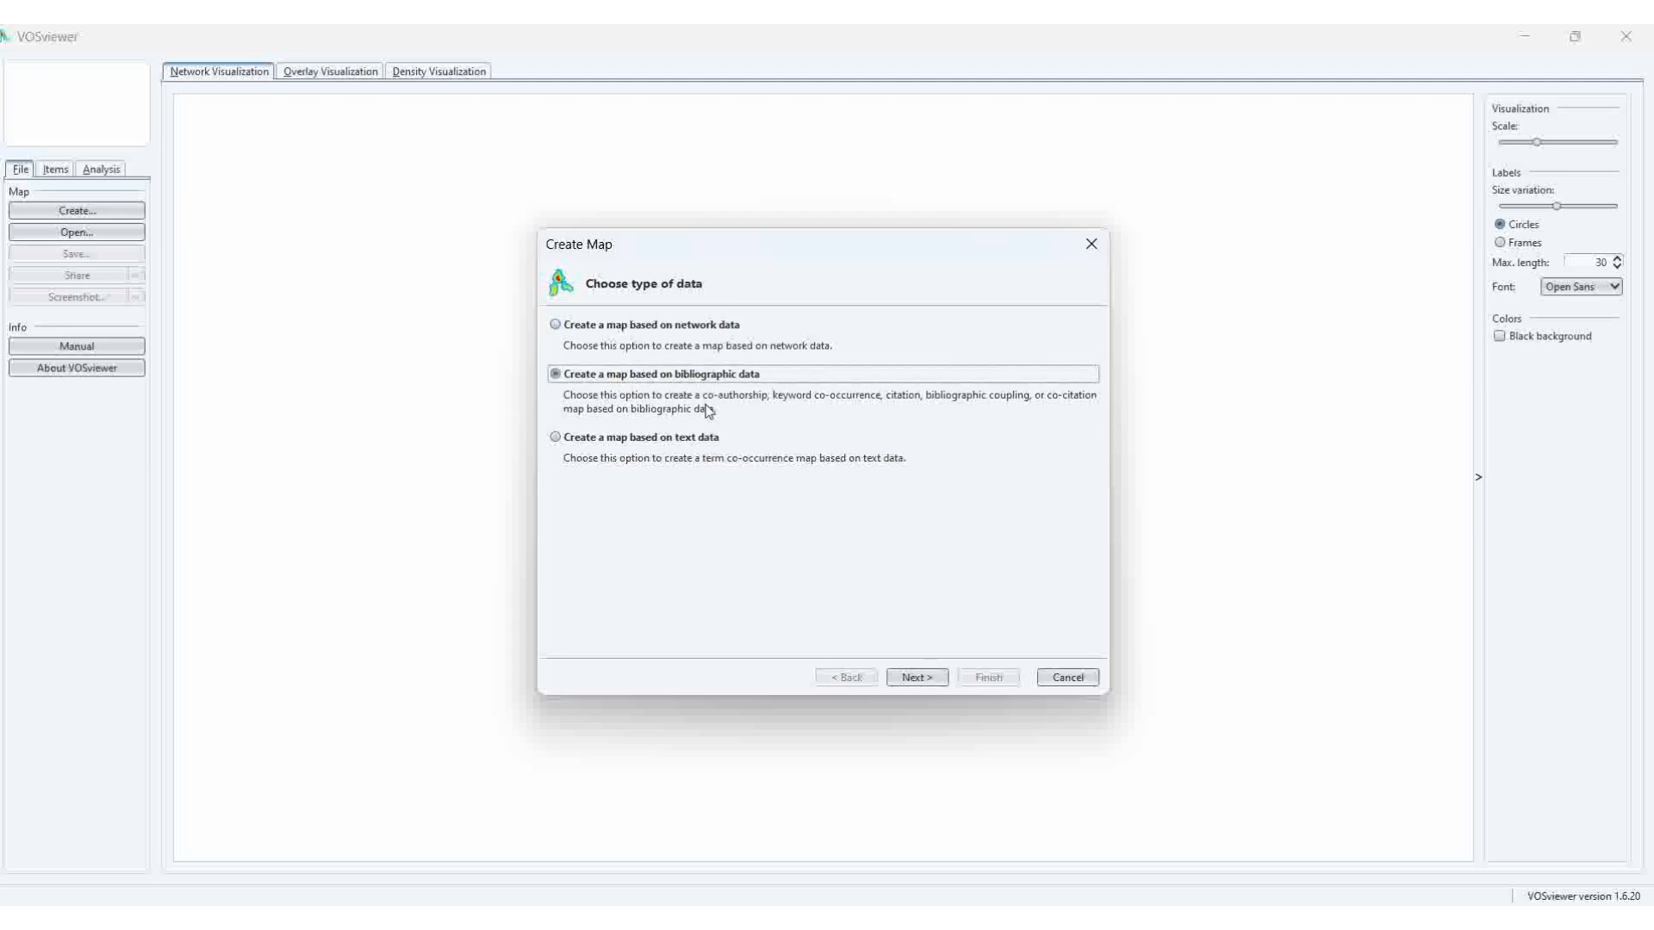
{"action": "left_click", "coordinate": [918, 678]}
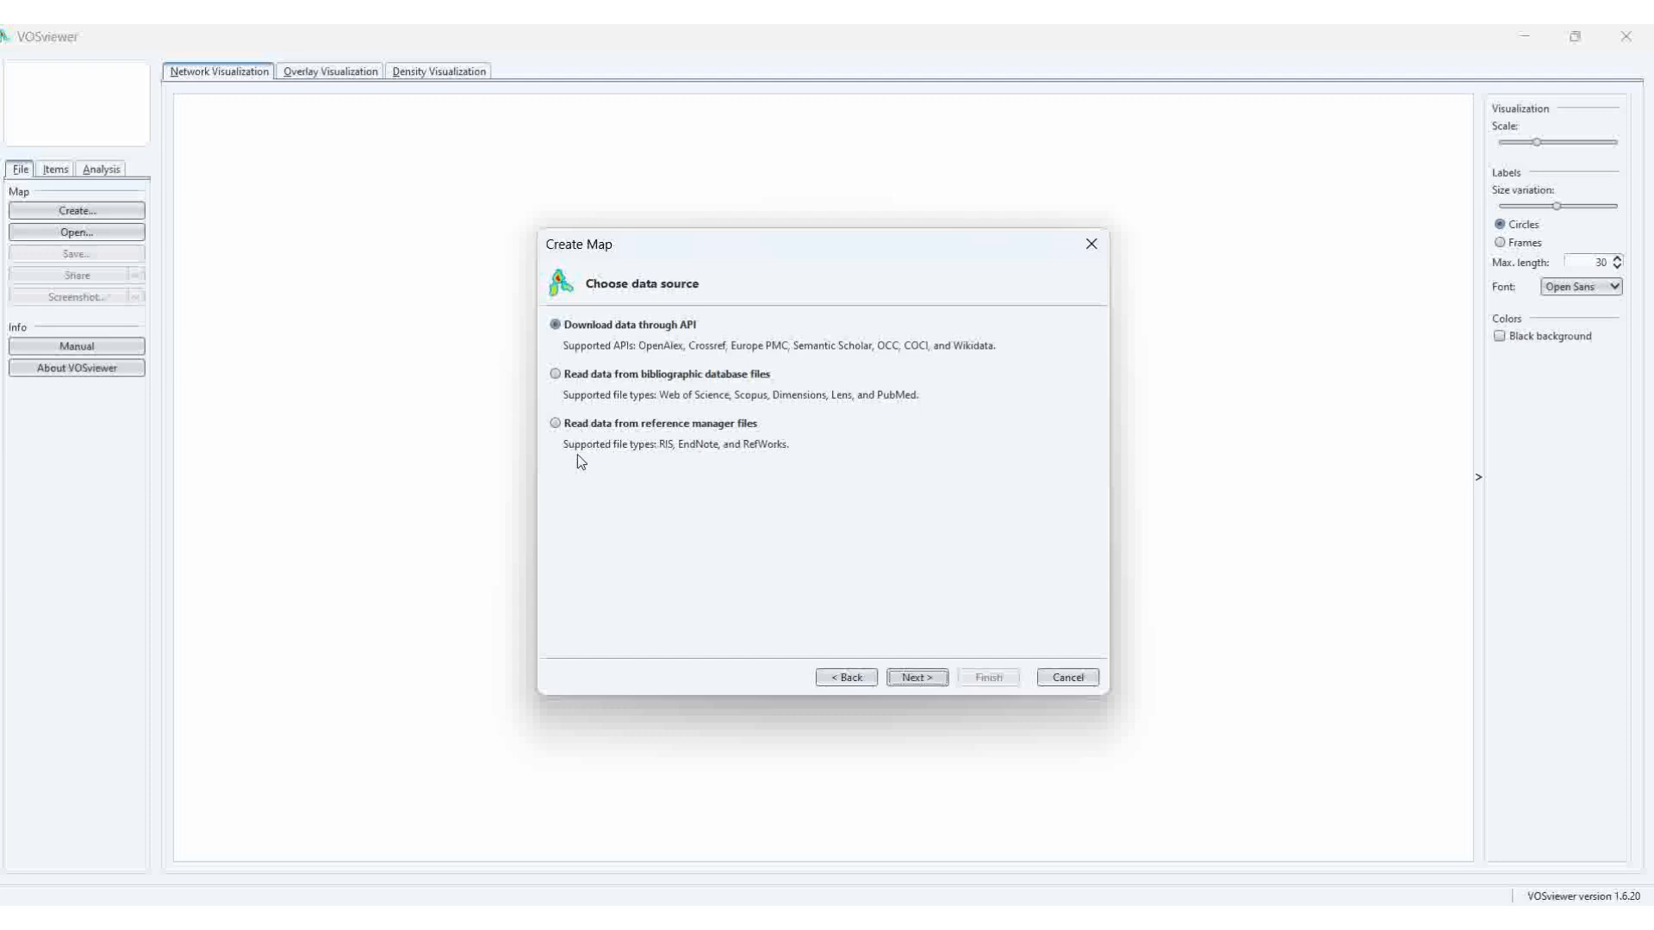
{"action": "left_click", "coordinate": [557, 377]}
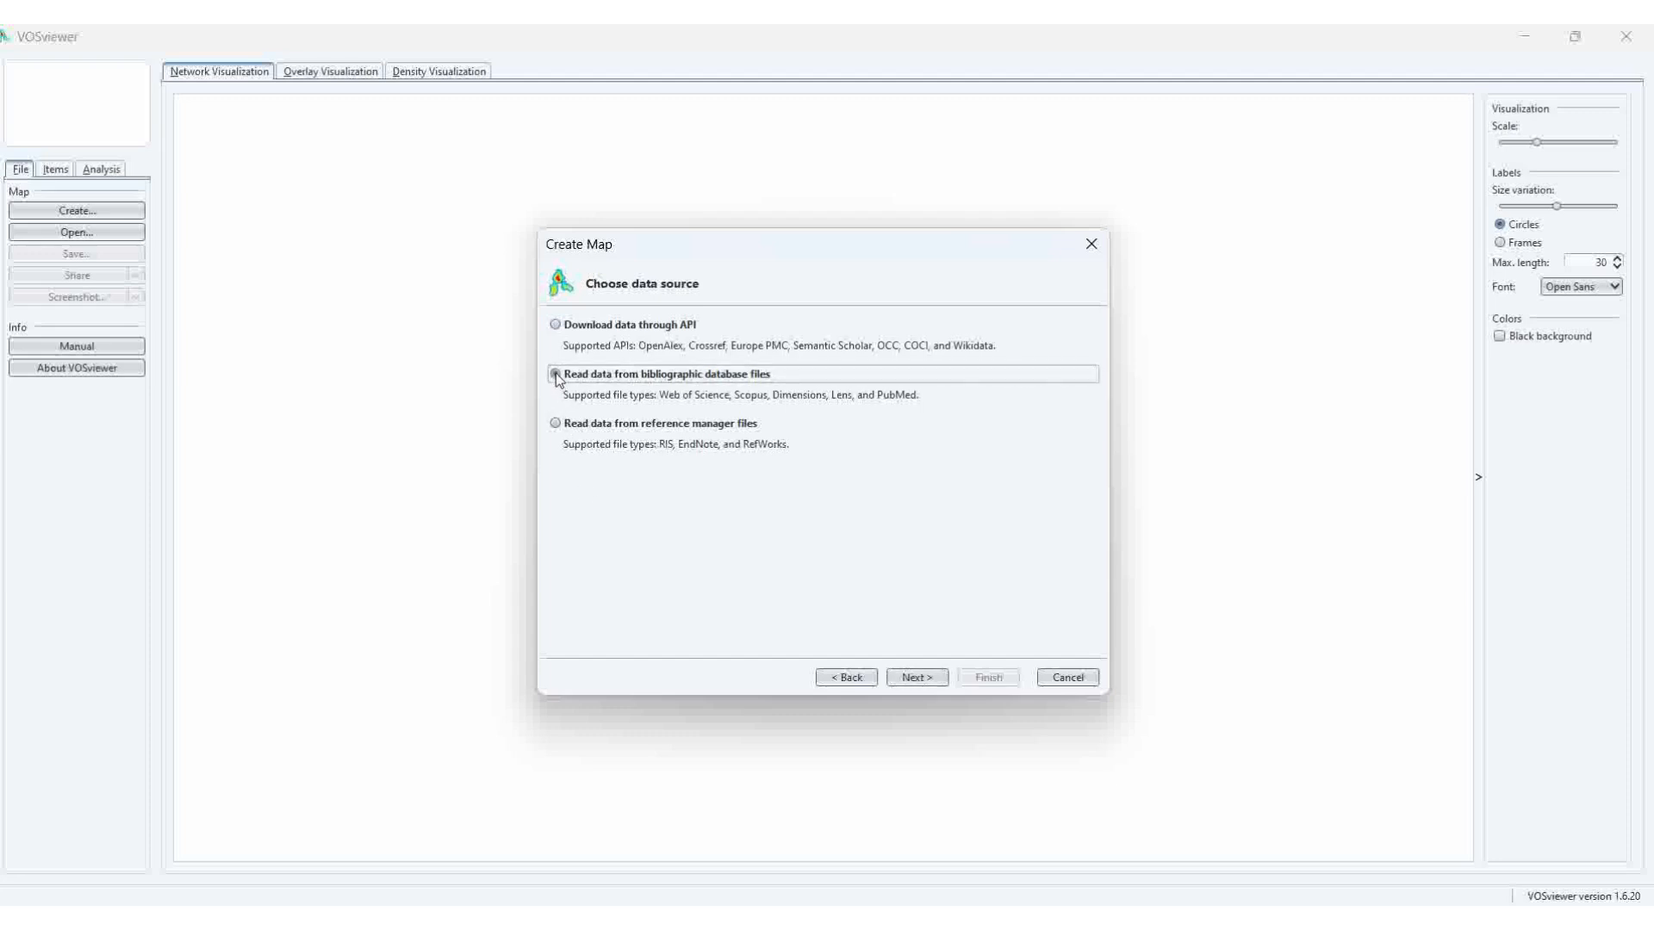
{"action": "left_click", "coordinate": [917, 678]}
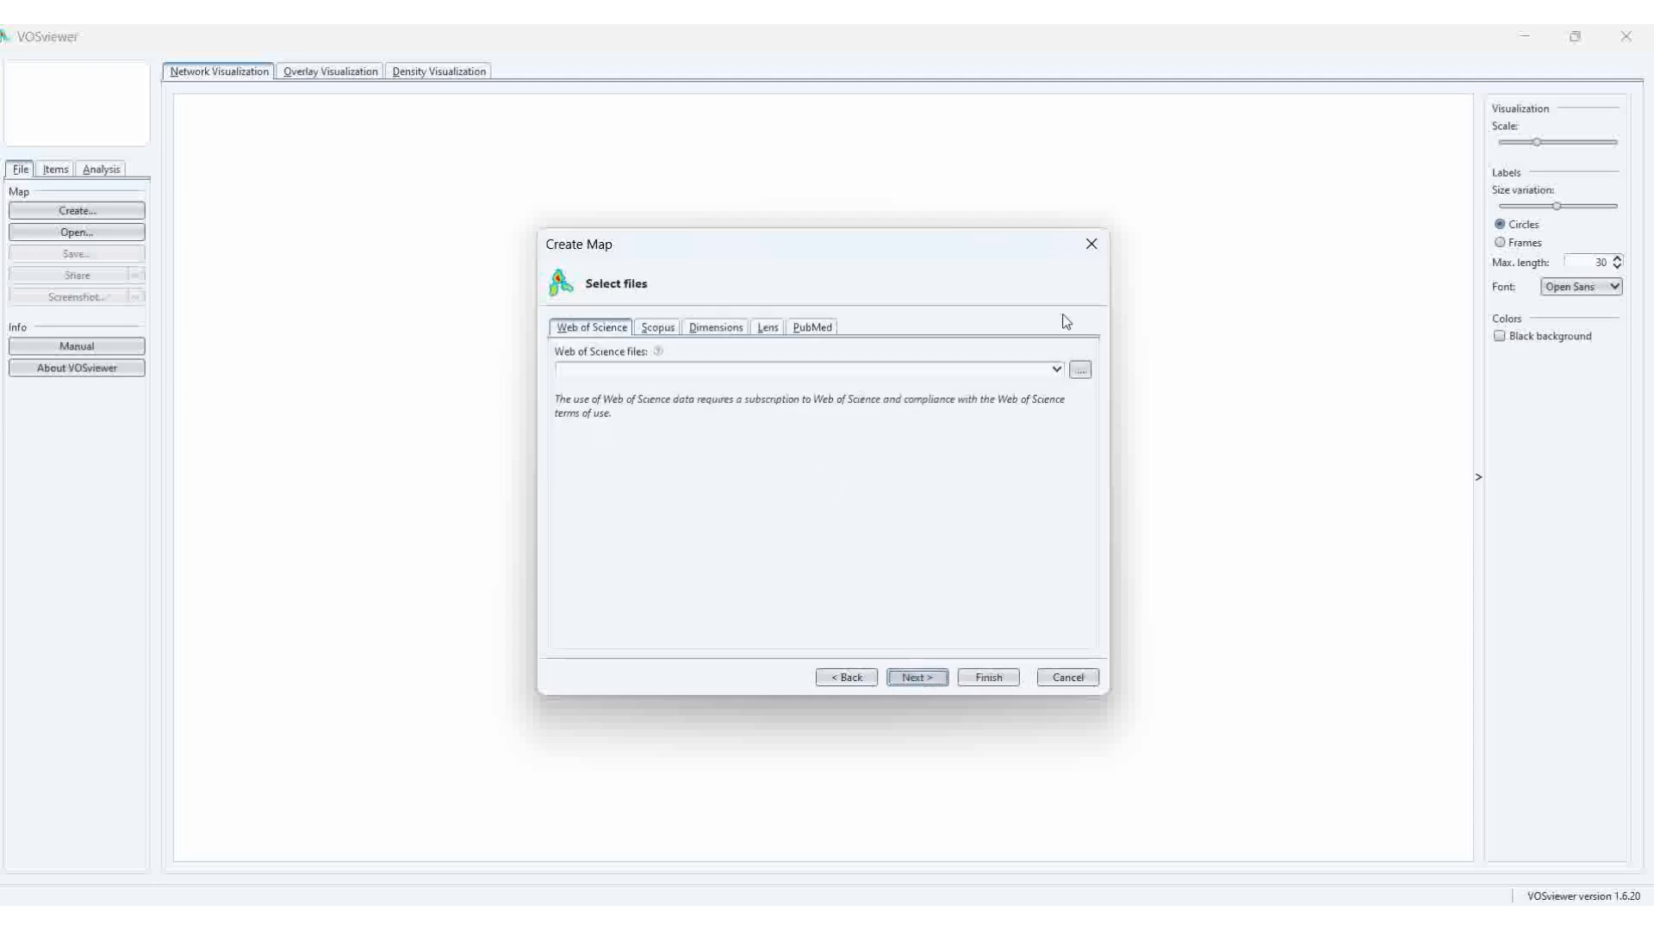
Load Merged txt file 2124.txt from E:\1 bibexcel\Turmeric WoS Text as the Web of Science file and continue to the analysis options
{"action": "left_click", "coordinate": [1080, 369]}
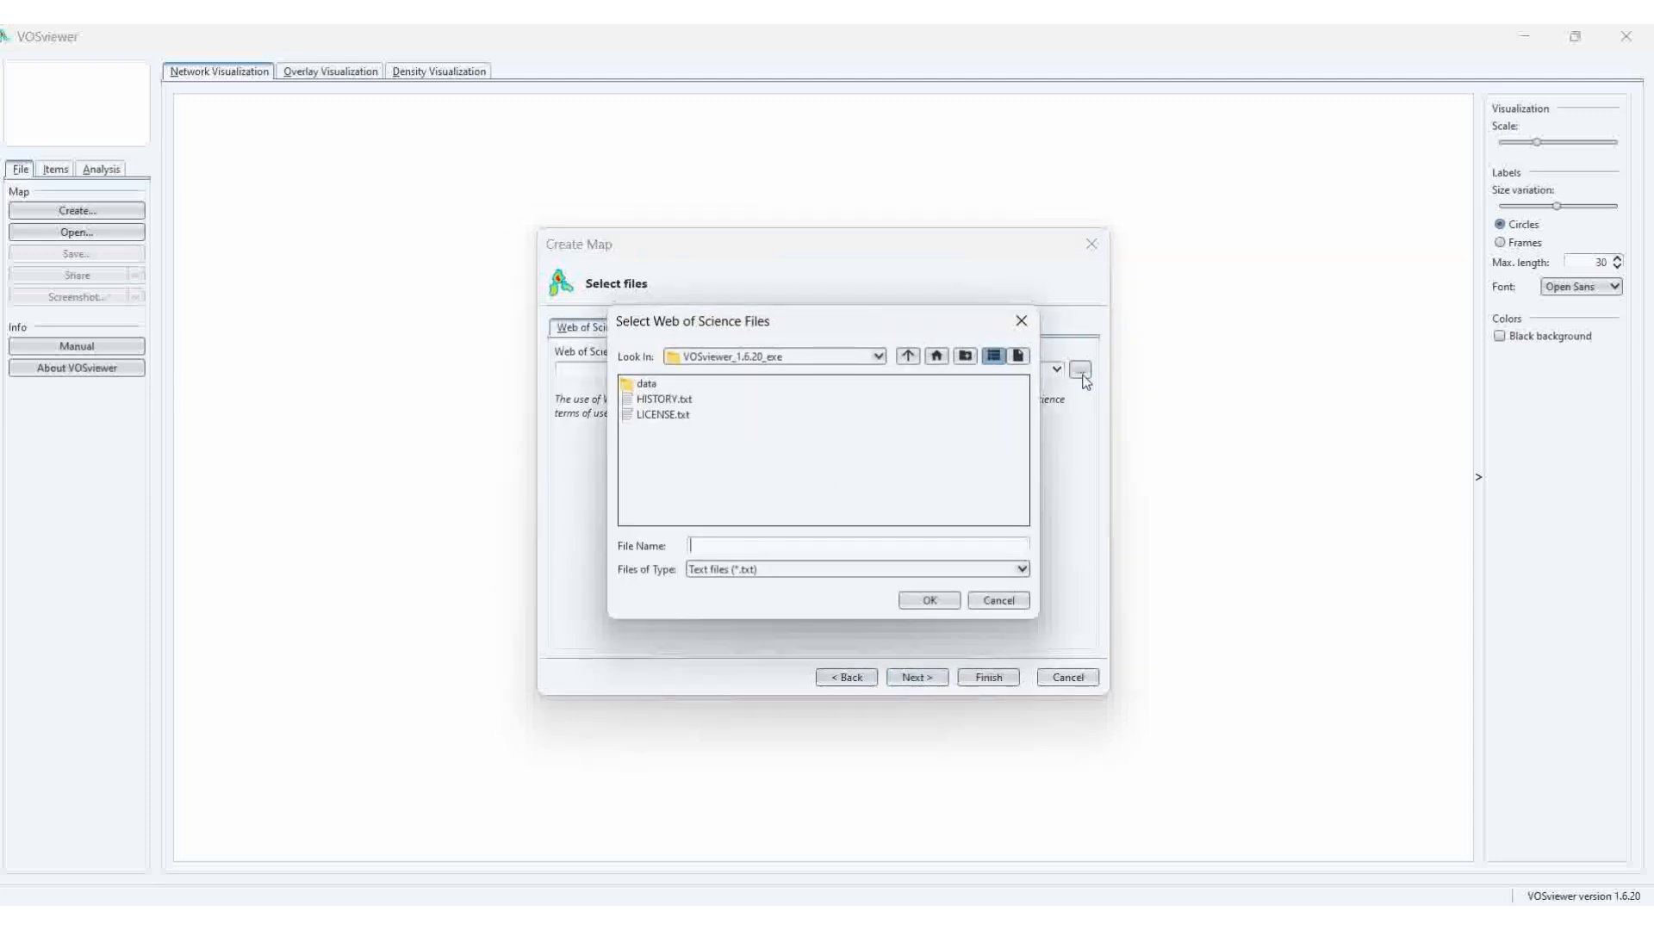
{"action": "left_click", "coordinate": [878, 356]}
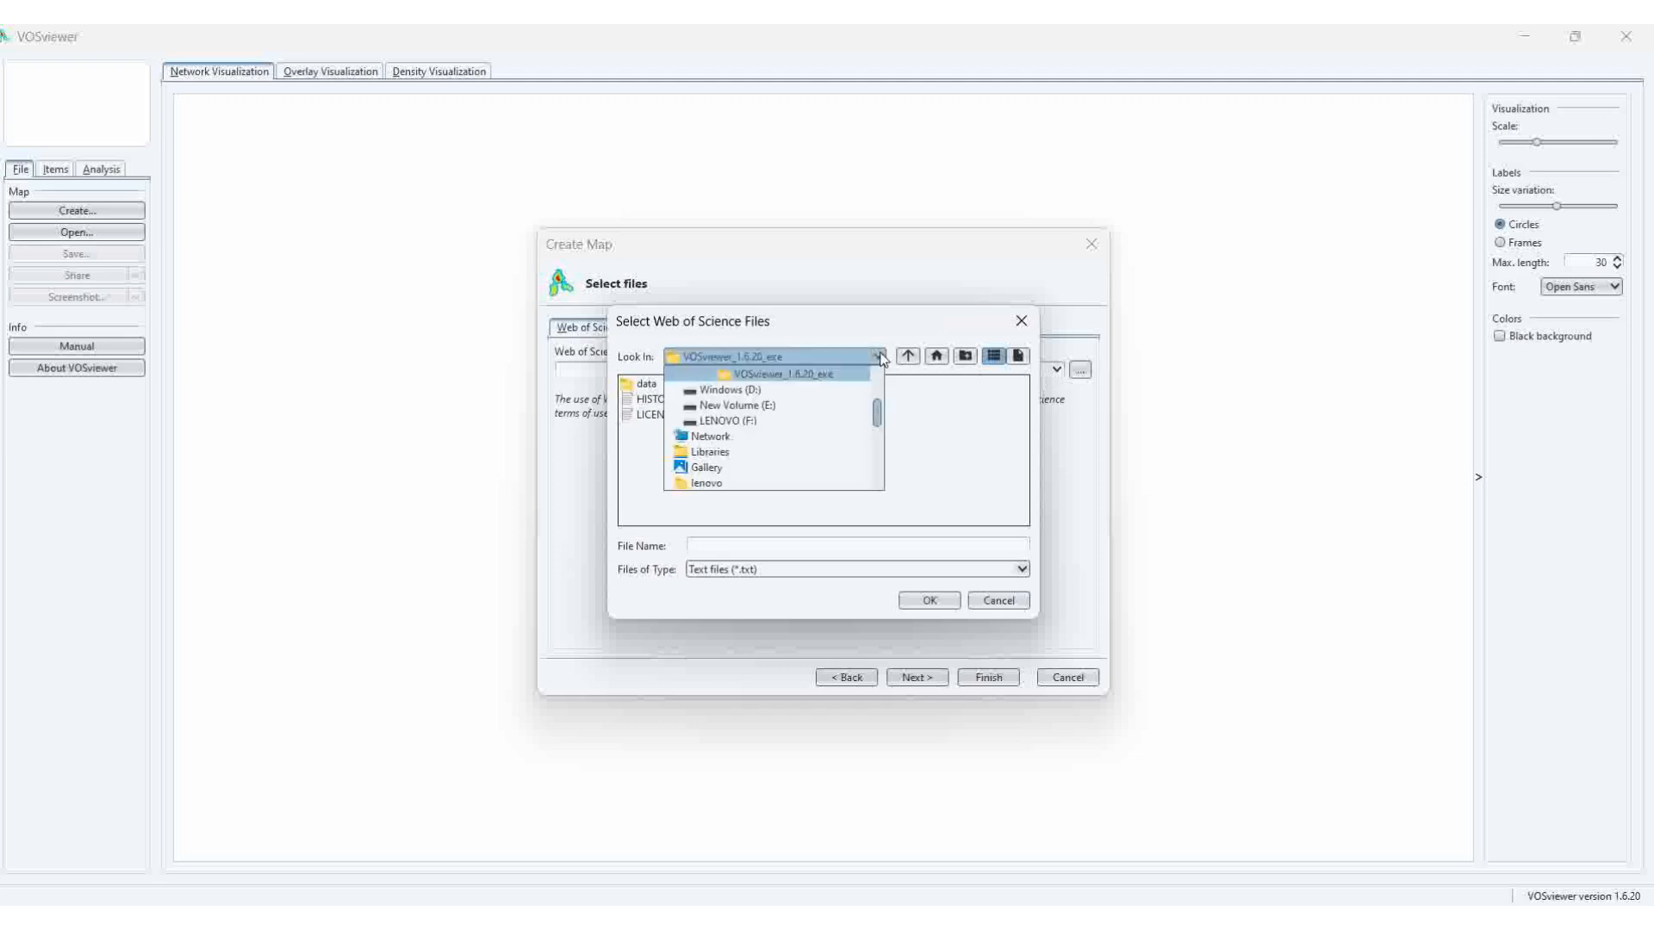
{"action": "left_click", "coordinate": [754, 406]}
{"action": "left_click", "coordinate": [660, 389]}
{"action": "double_click", "coordinate": [659, 389]}
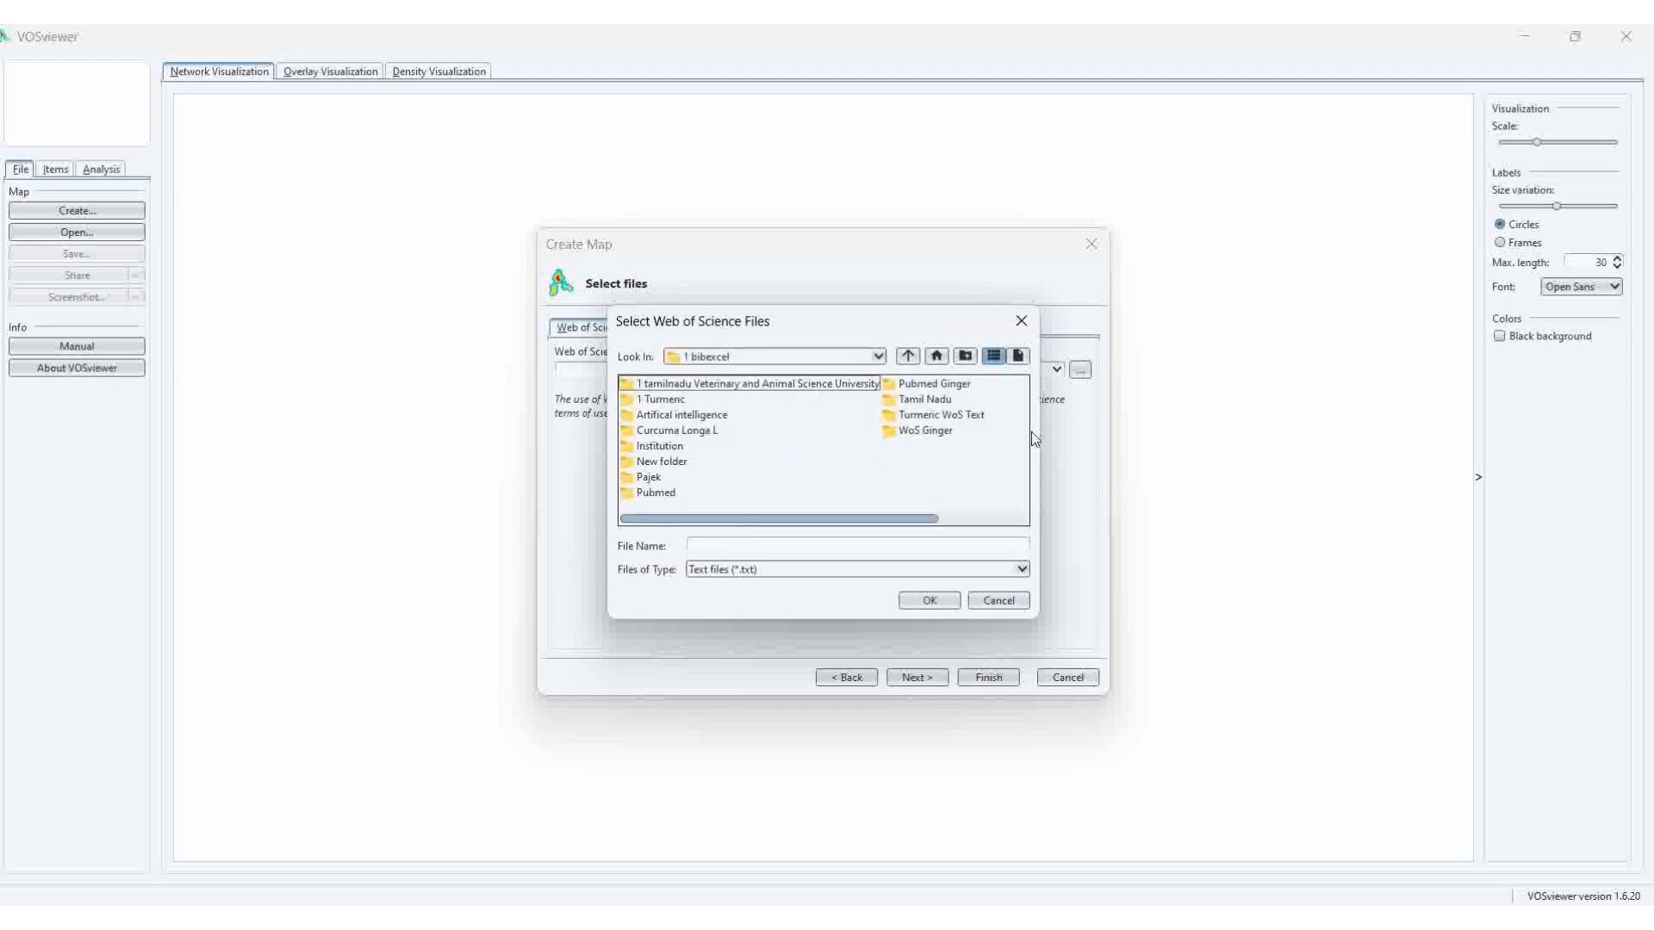
{"action": "left_click", "coordinate": [972, 417]}
{"action": "double_click", "coordinate": [972, 418]}
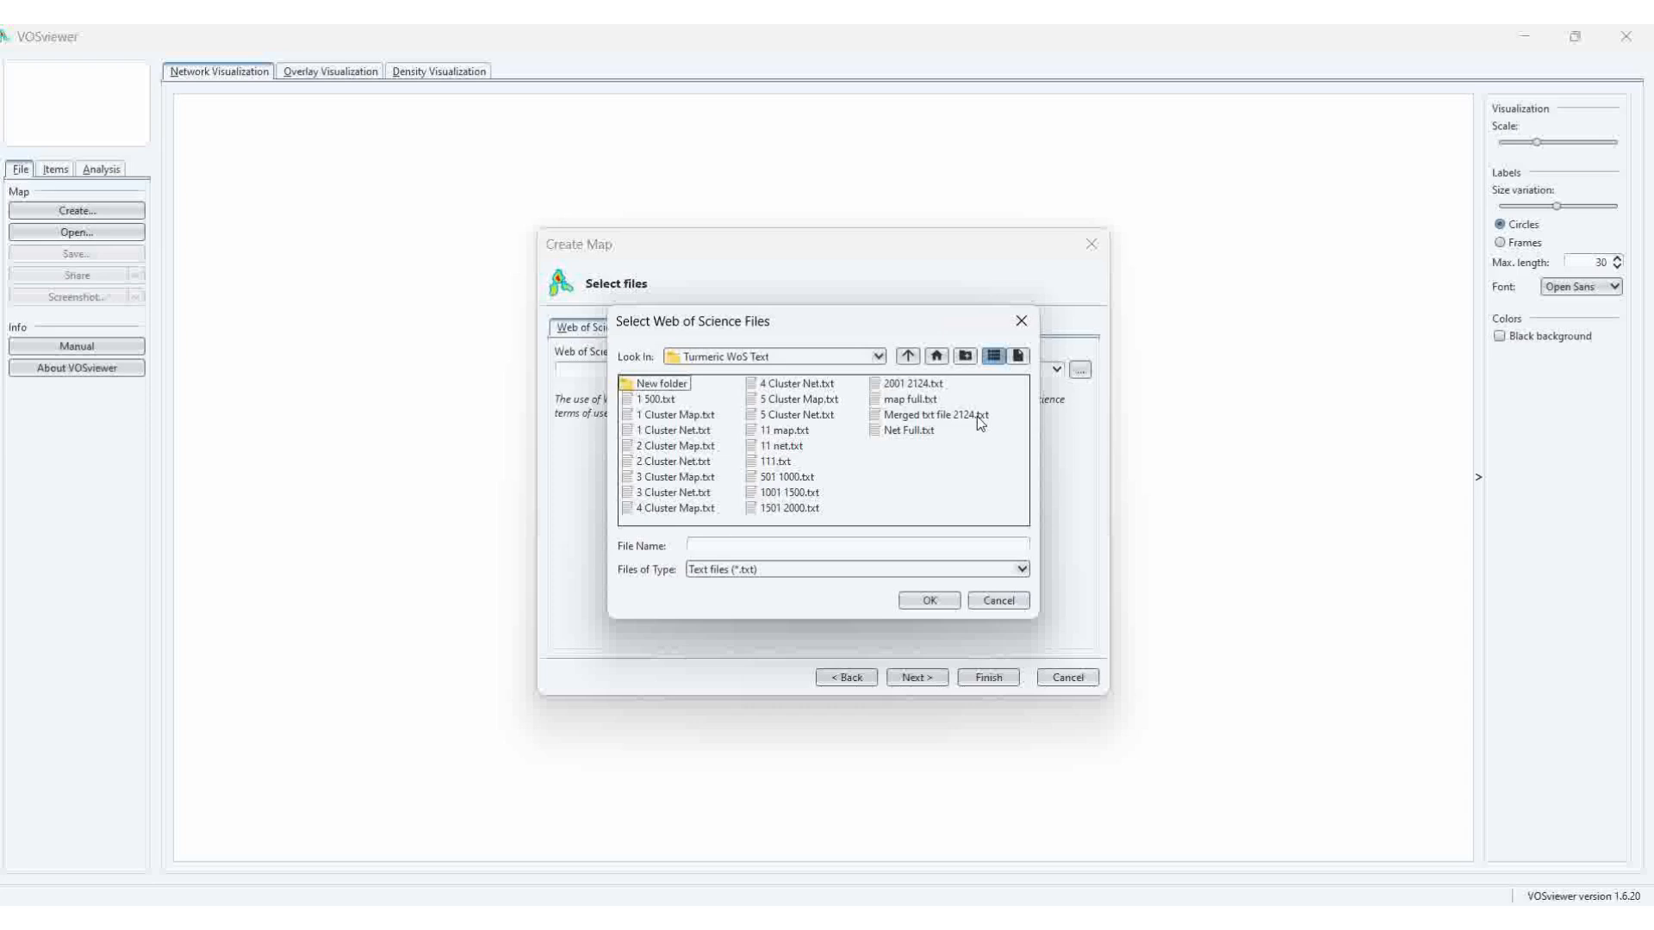
{"action": "left_click", "coordinate": [977, 416]}
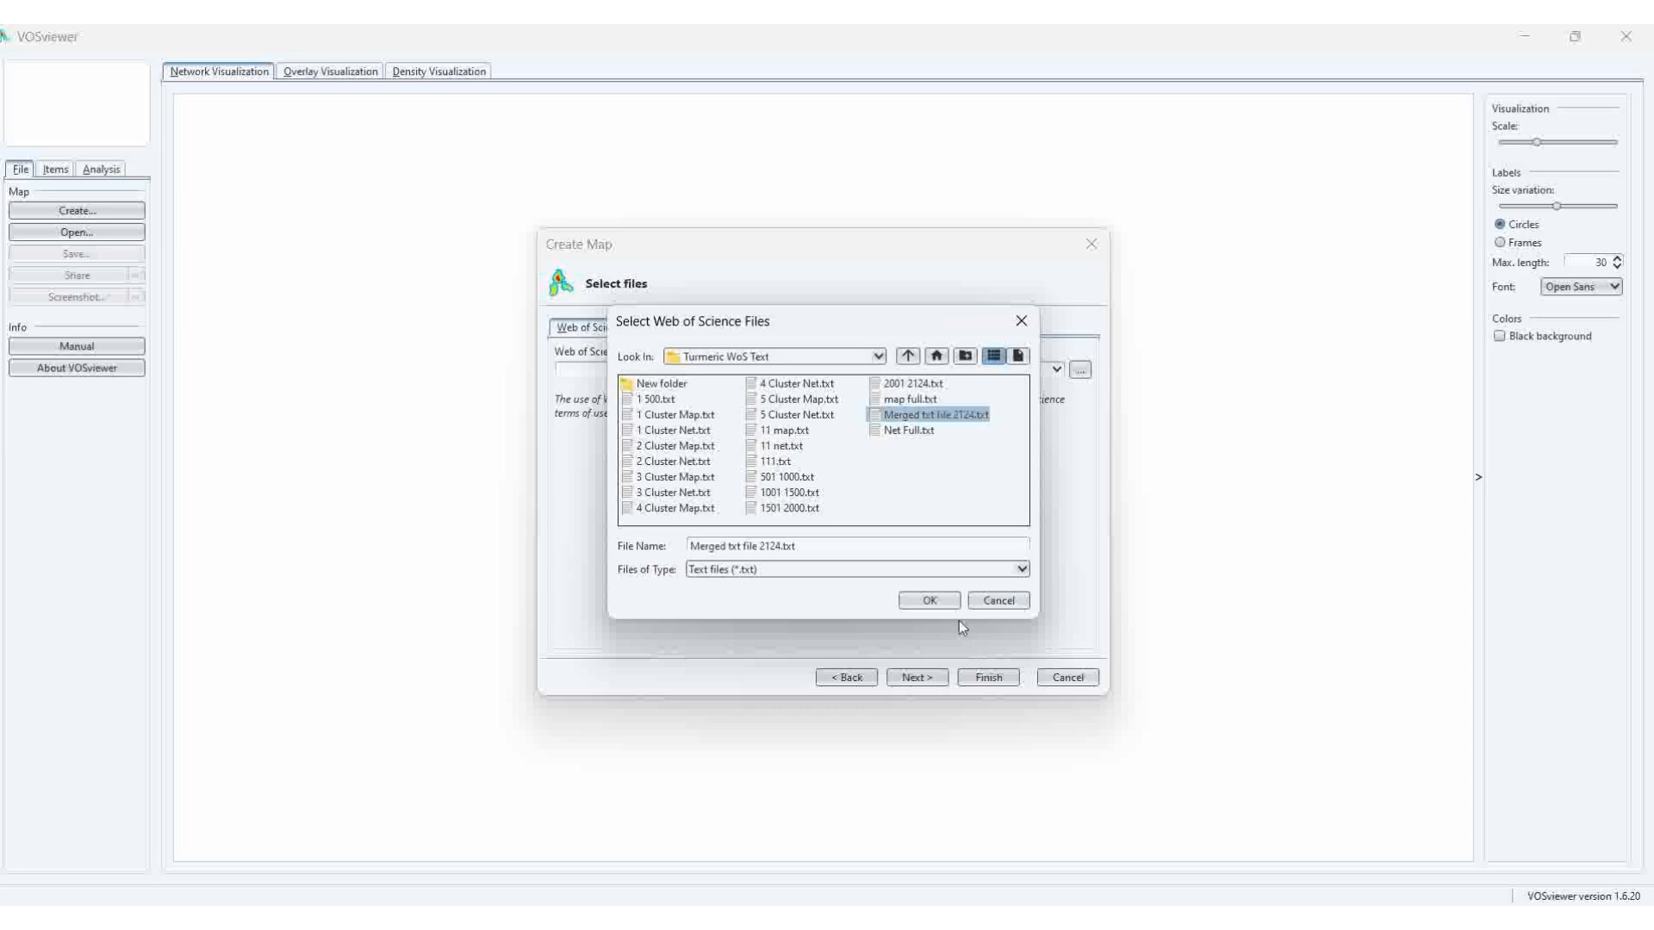
{"action": "left_click", "coordinate": [926, 603]}
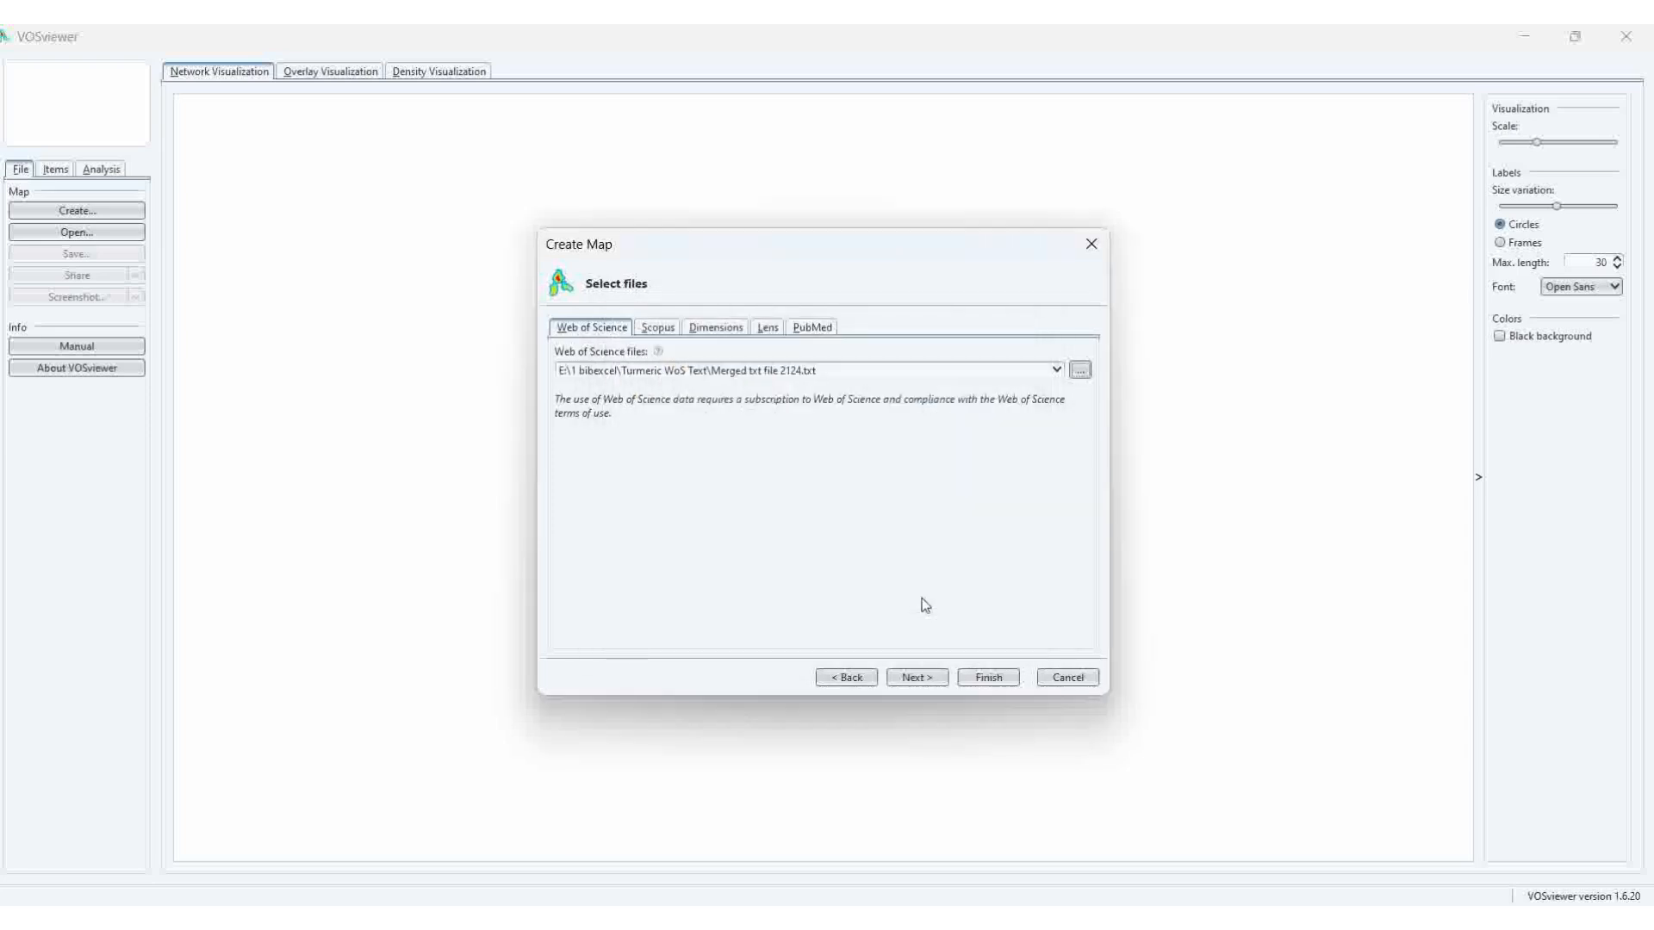
{"action": "left_click", "coordinate": [919, 679]}
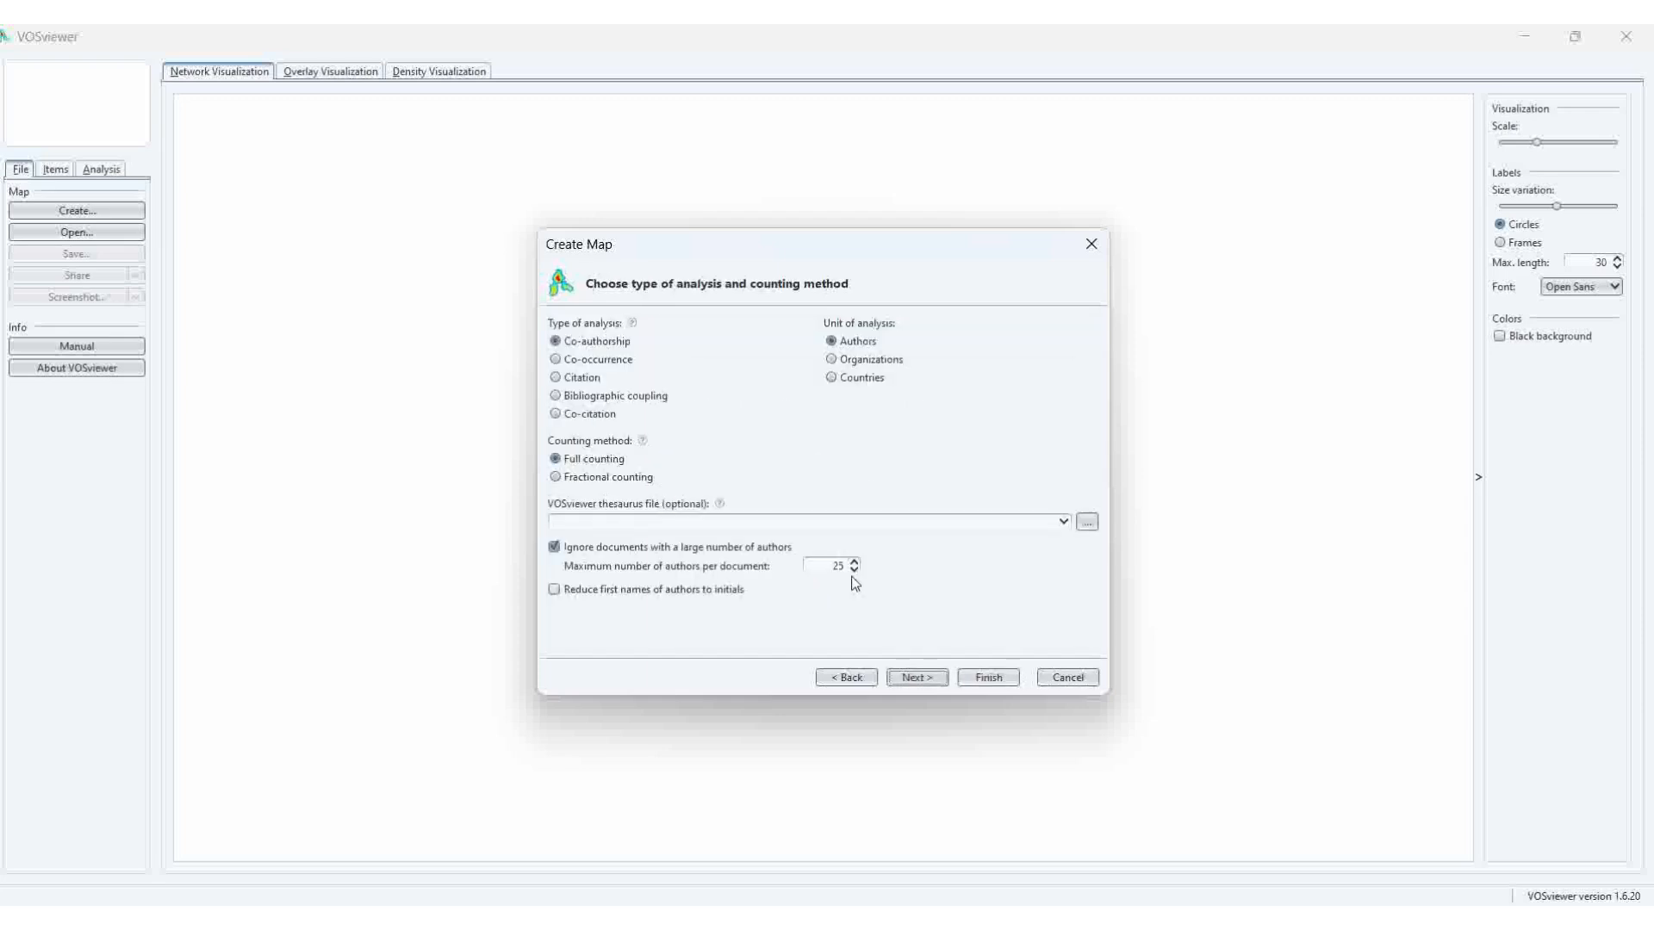
Recheck the selected file and review the units of analysis for co-occurrence, citation and bibliographic coupling
{"action": "left_click", "coordinate": [828, 679]}
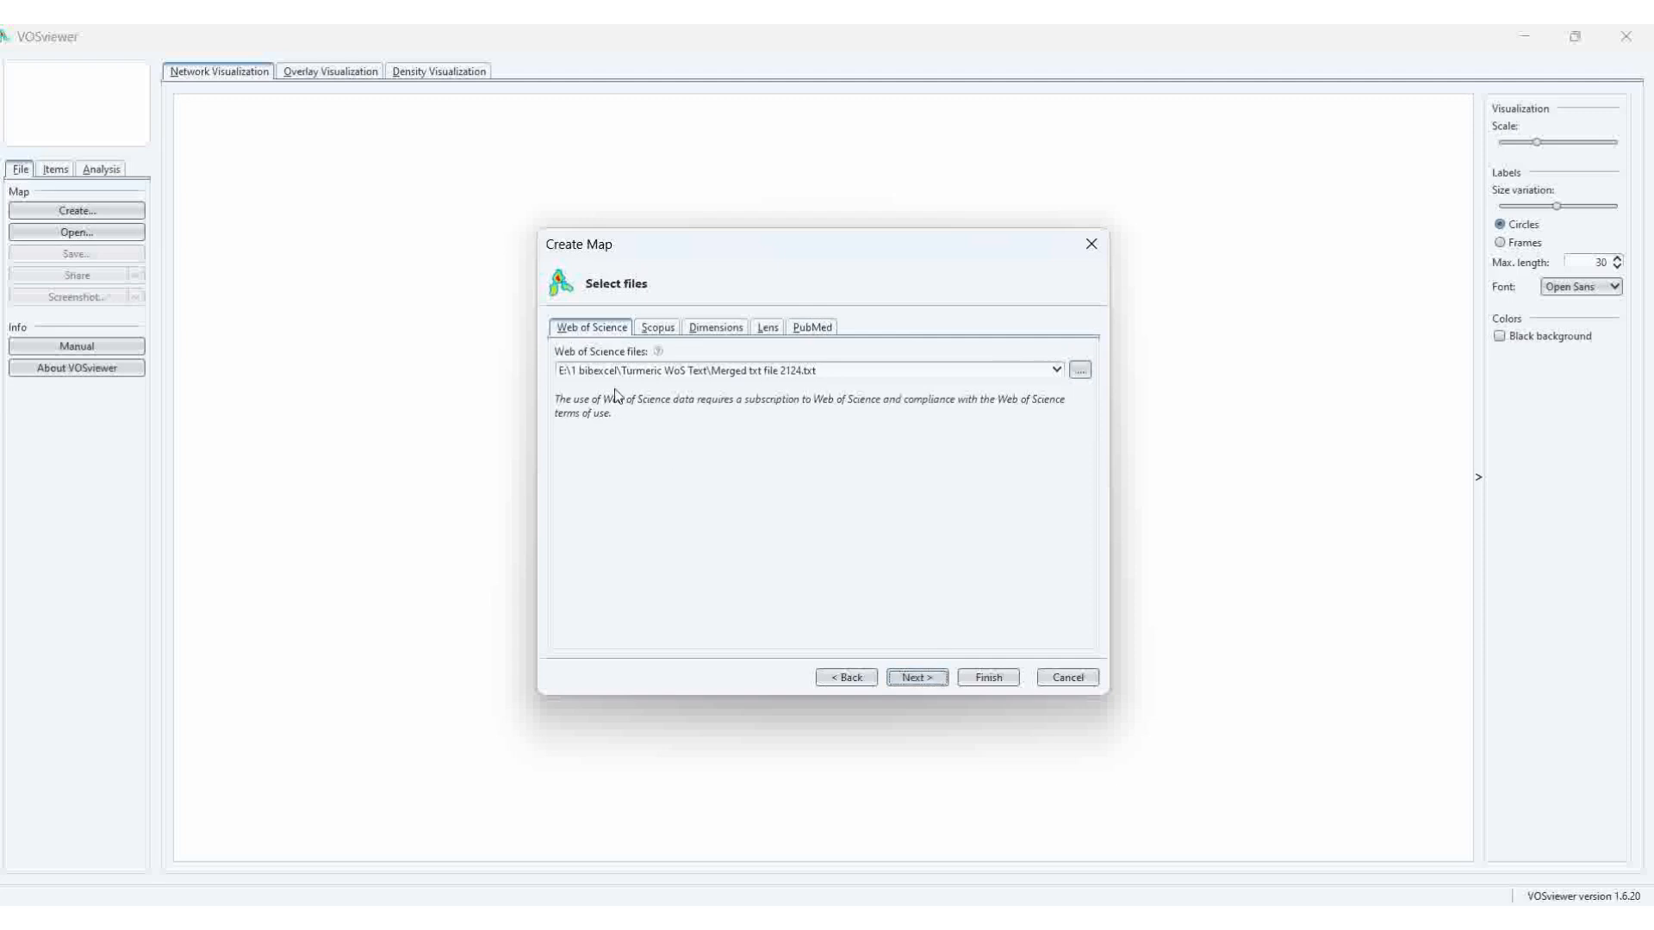
{"action": "left_click", "coordinate": [919, 679]}
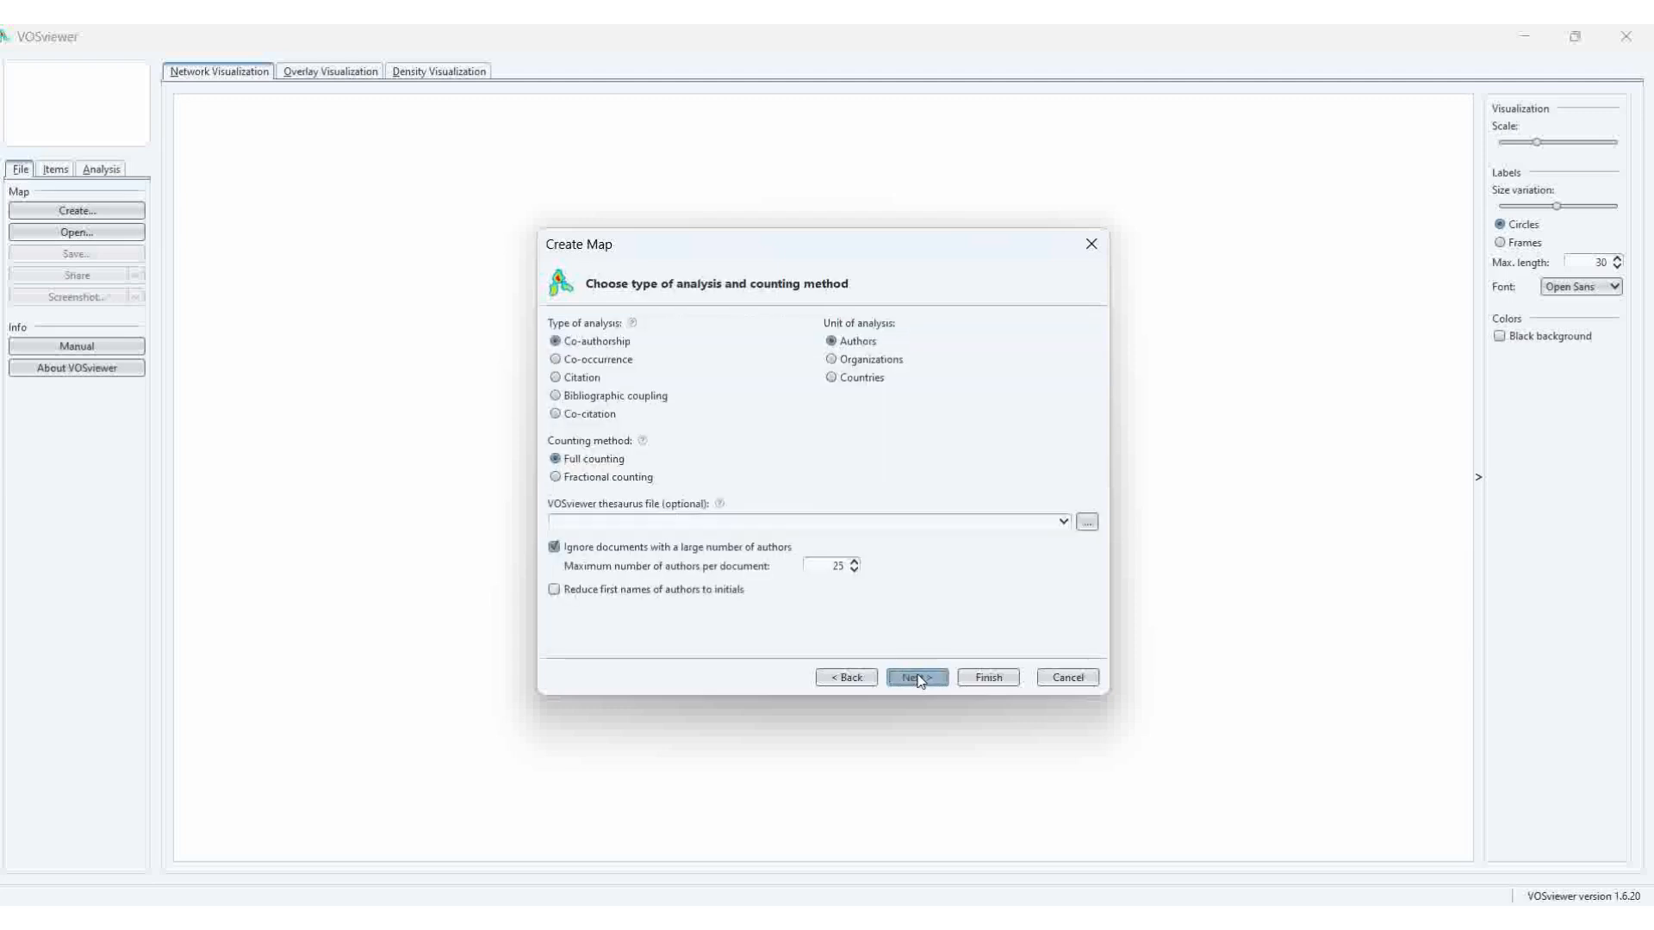
{"action": "left_click", "coordinate": [556, 362]}
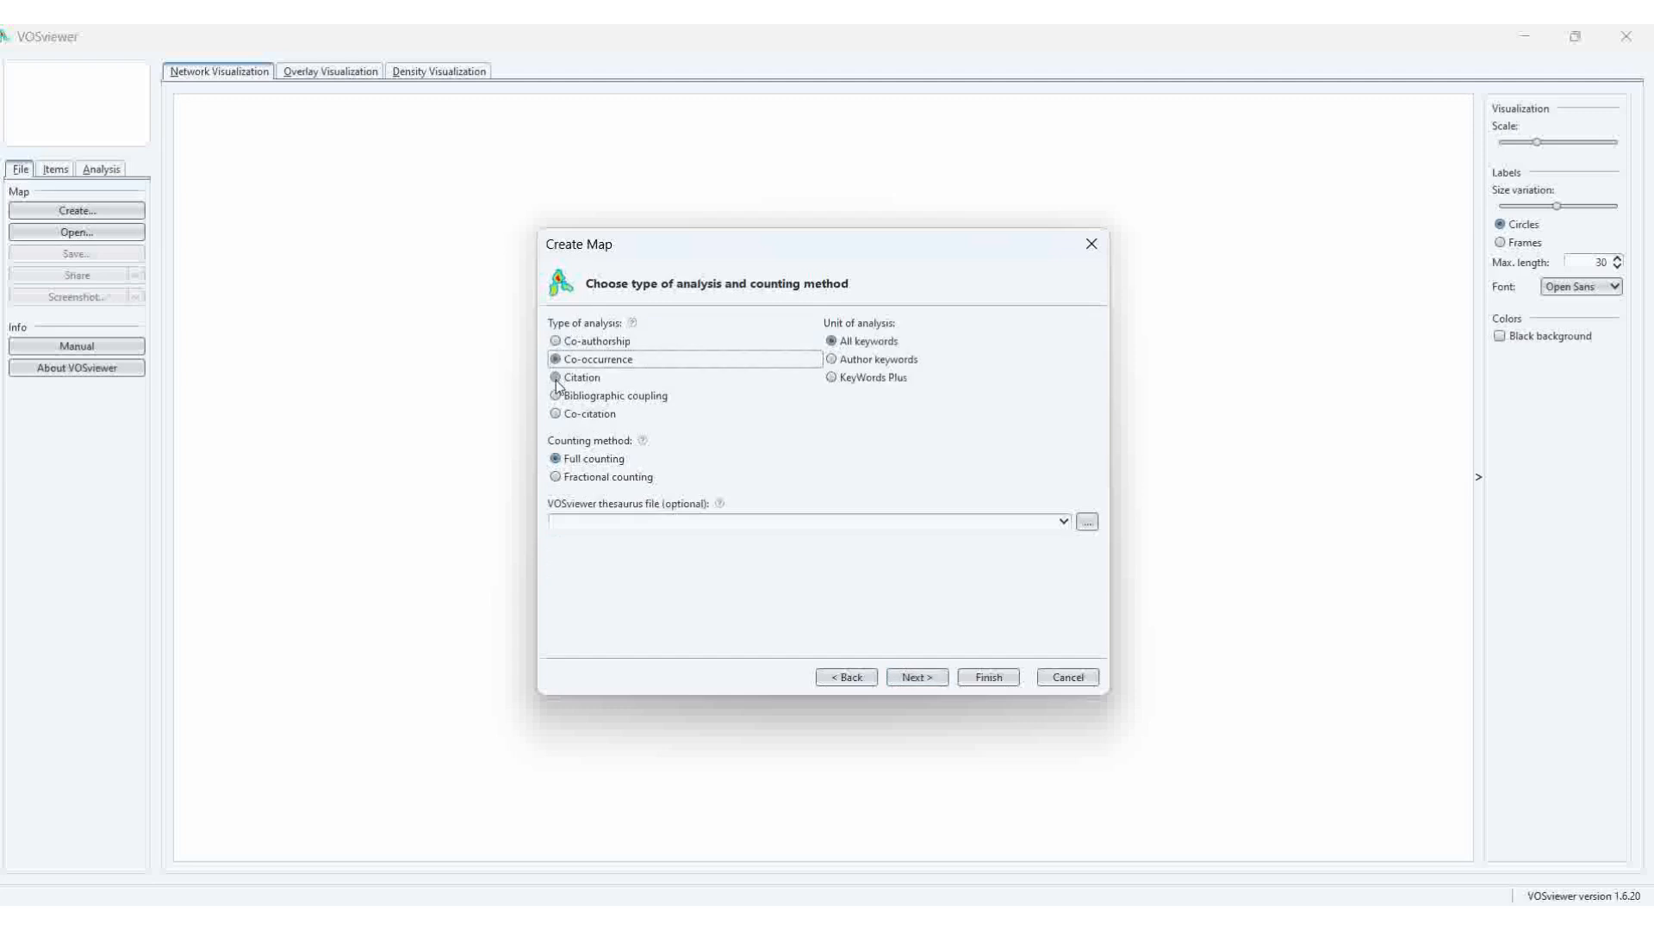
{"action": "left_click", "coordinate": [556, 379]}
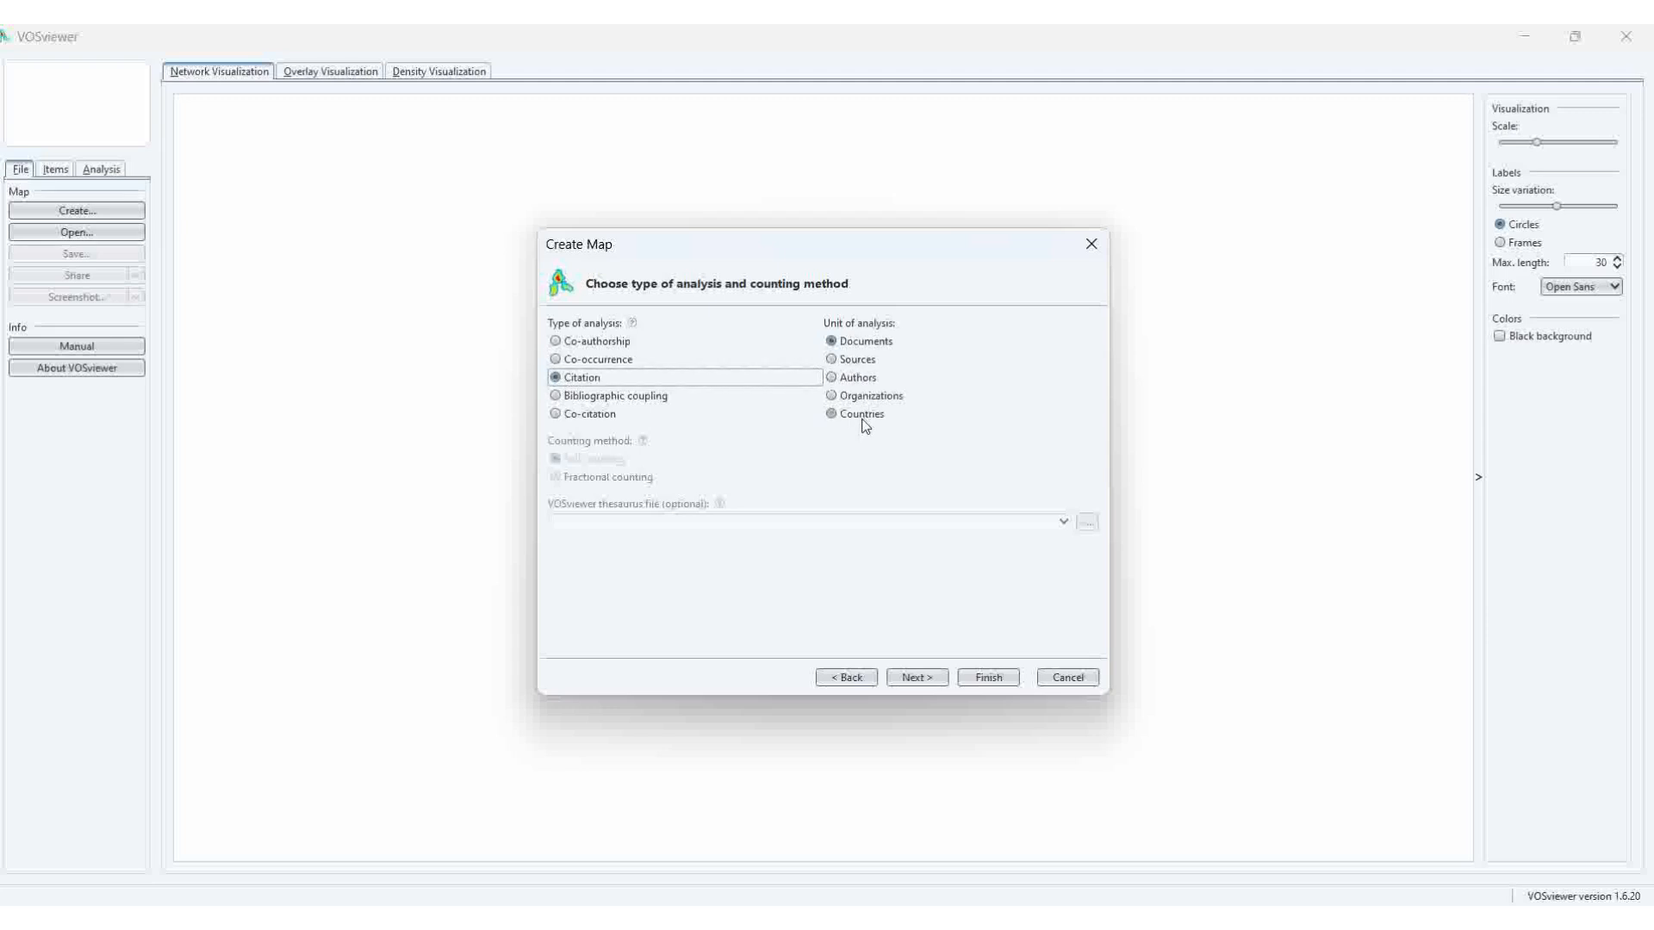
{"action": "left_click", "coordinate": [556, 397]}
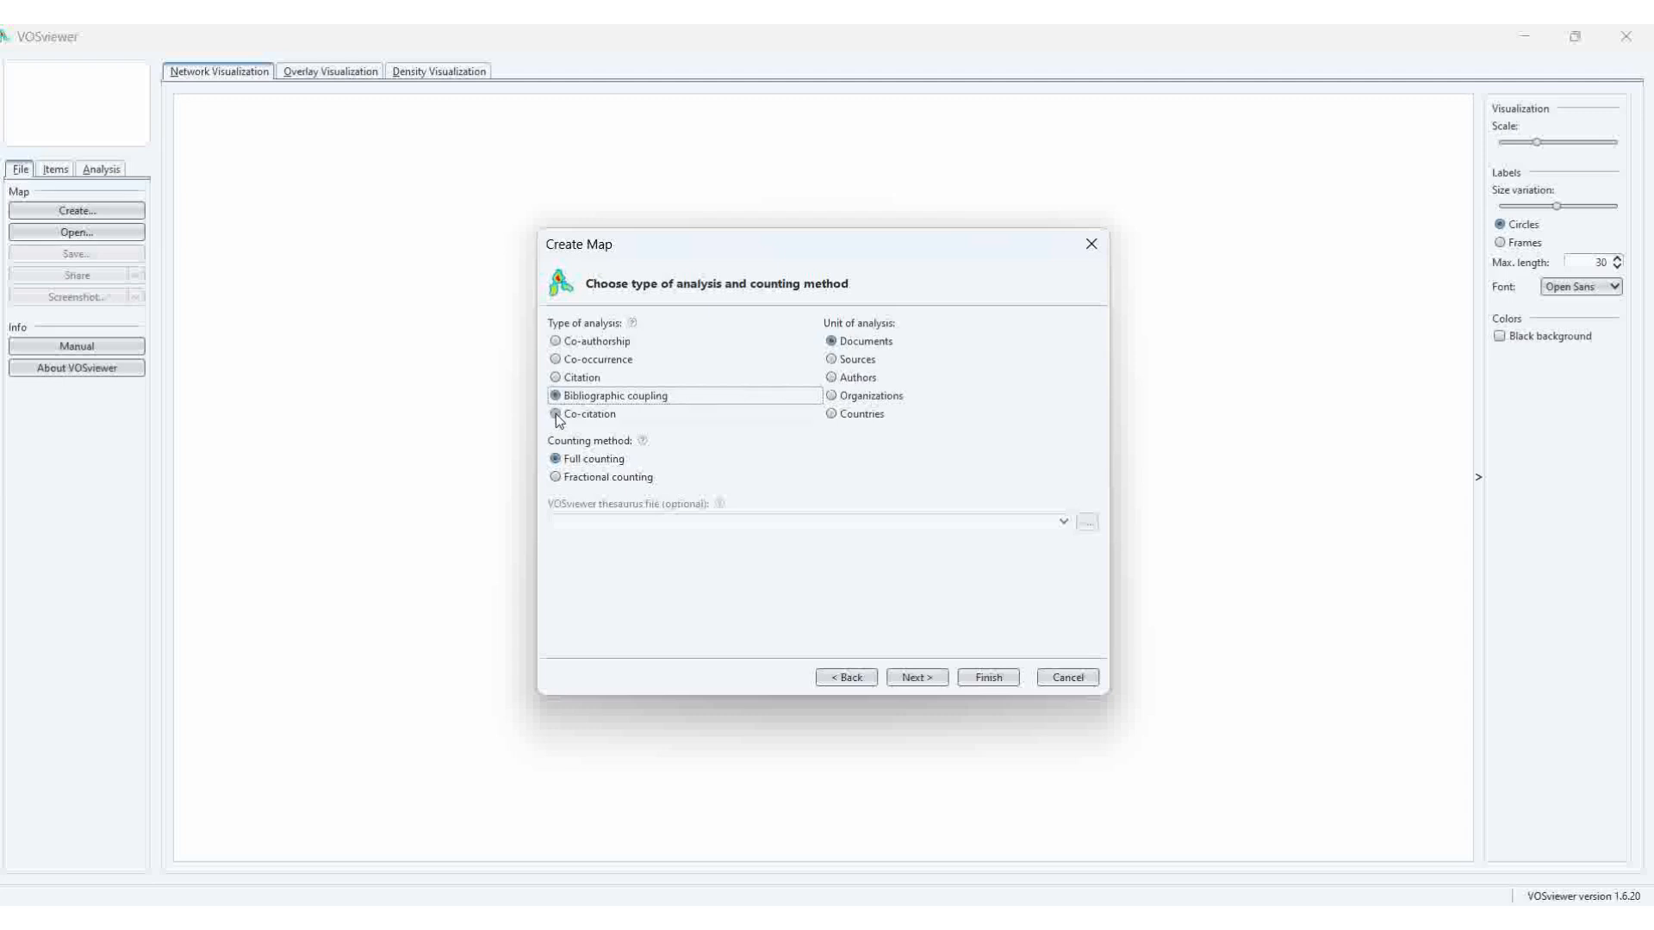
Choose a co-citation analysis of cited references with full counting and a minimum of 20 citations per cited reference
{"action": "left_click", "coordinate": [556, 415]}
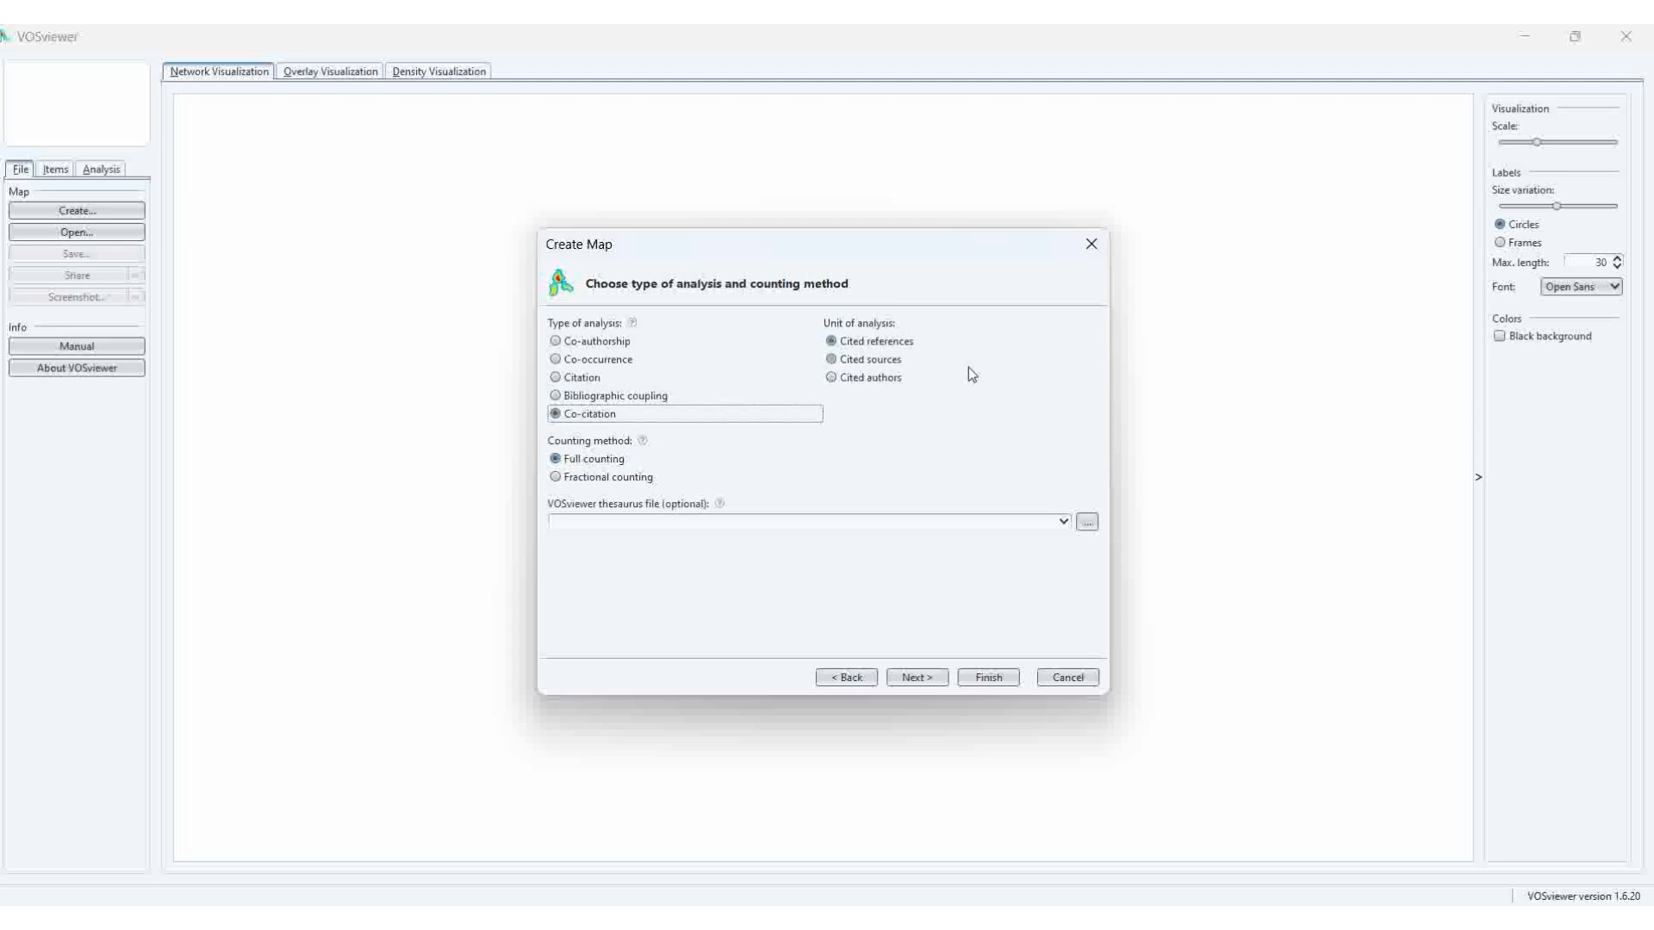
{"action": "left_click", "coordinate": [911, 679]}
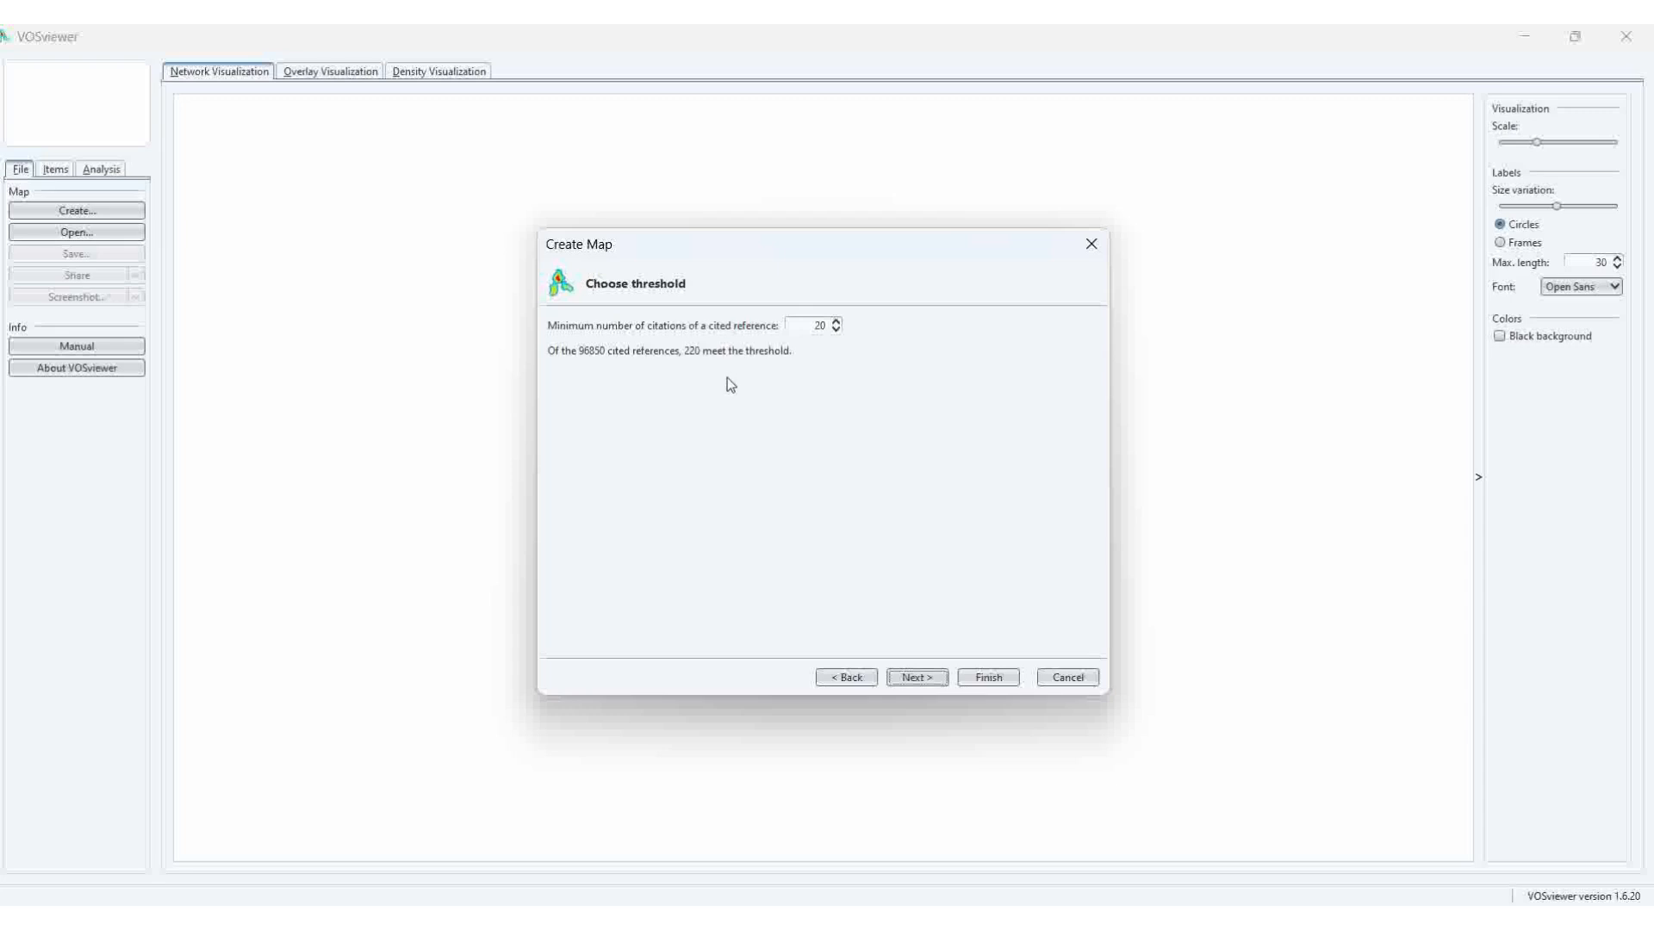
{"action": "left_click", "coordinate": [836, 324]}
{"action": "left_click", "coordinate": [917, 678]}
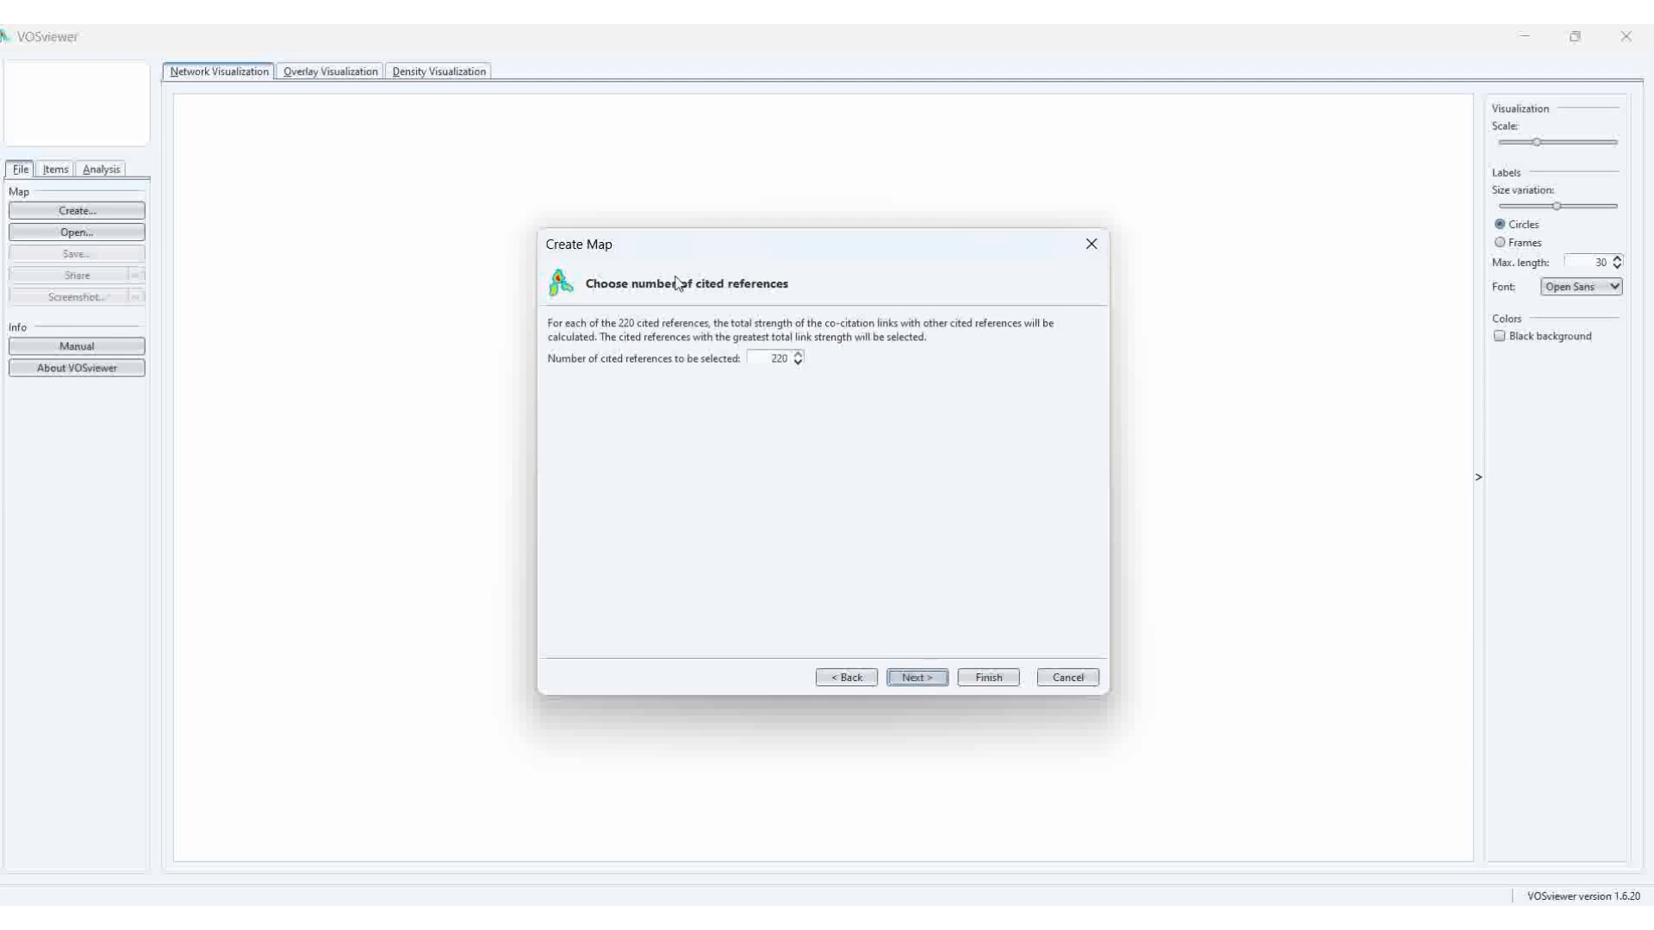
Keep 220 cited references for the map, check the list of selected references and generate the map
{"action": "left_click", "coordinate": [915, 678]}
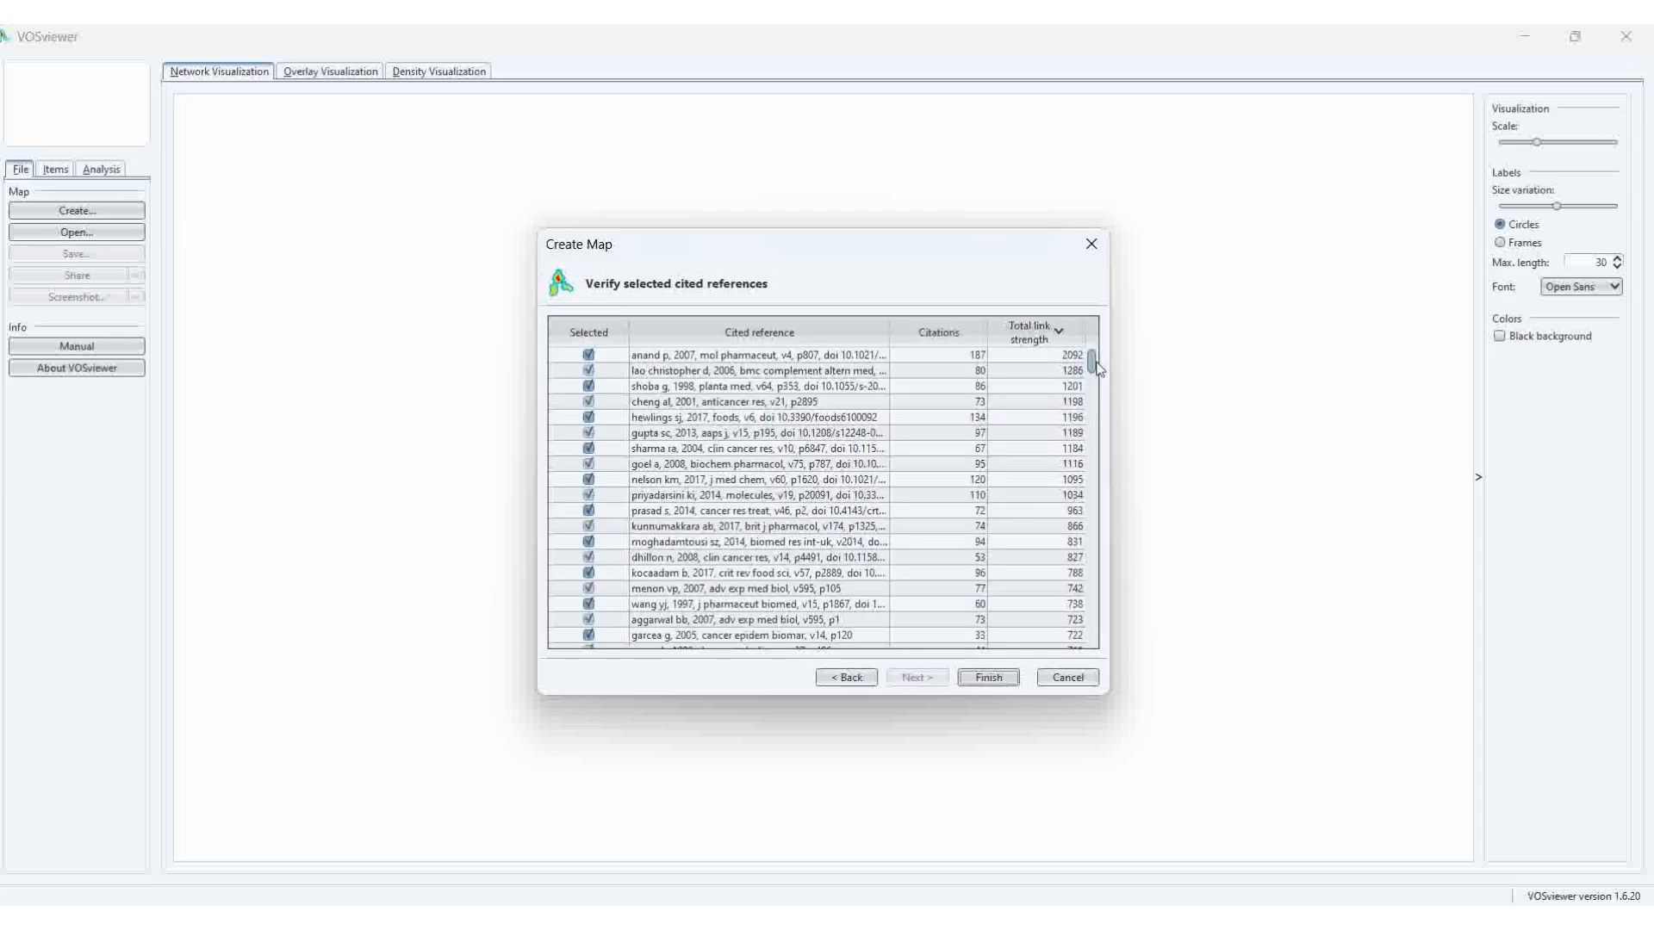
{"action": "left_click_drag", "start_coordinate": [1091, 364], "coordinate": [1093, 594]}
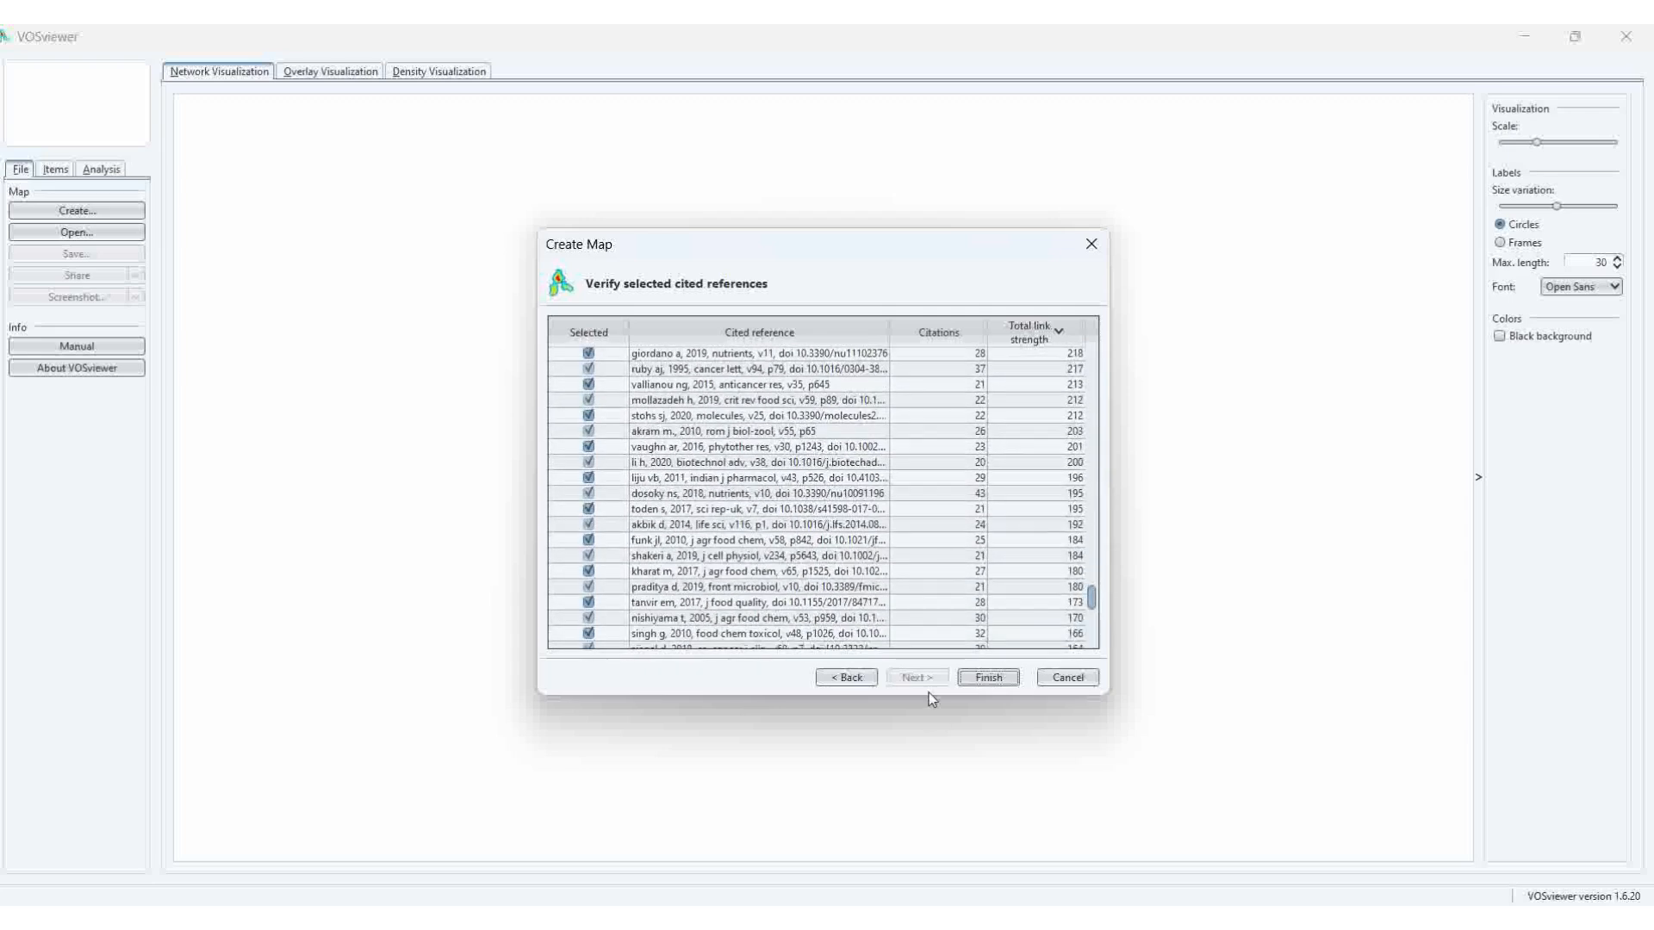
{"action": "left_click", "coordinate": [990, 677]}
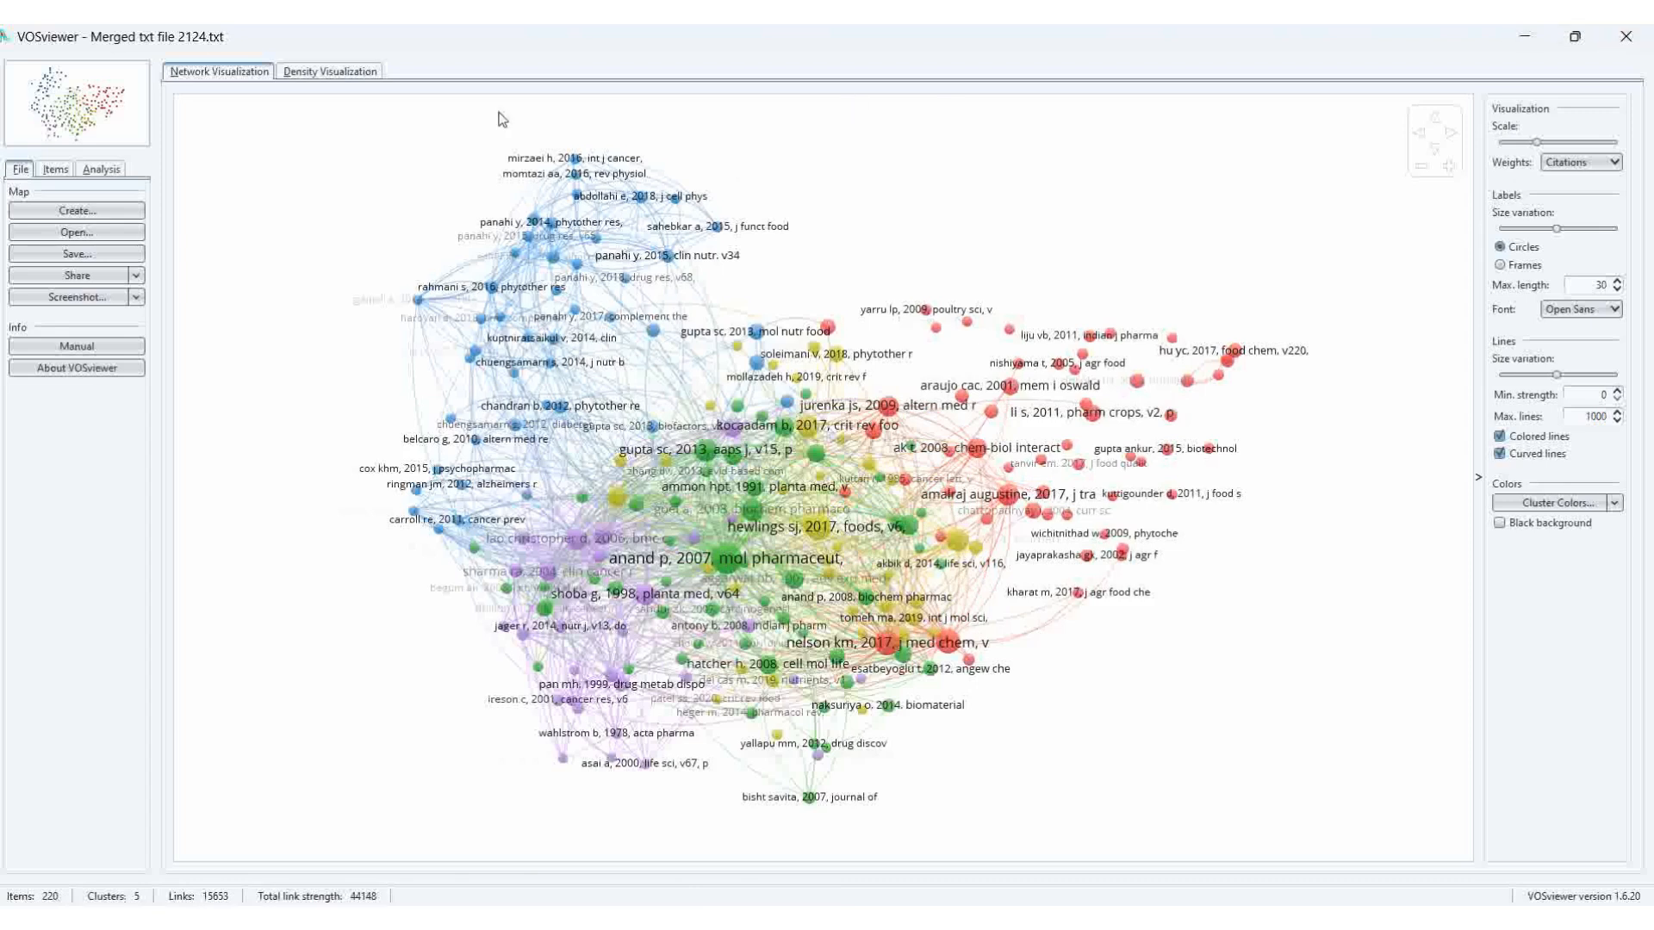
Start saving the map in VOSviewer format and set the map file to 1 Map Full.csv in the Turmeric WoS Text folder
{"action": "left_click", "coordinate": [113, 257]}
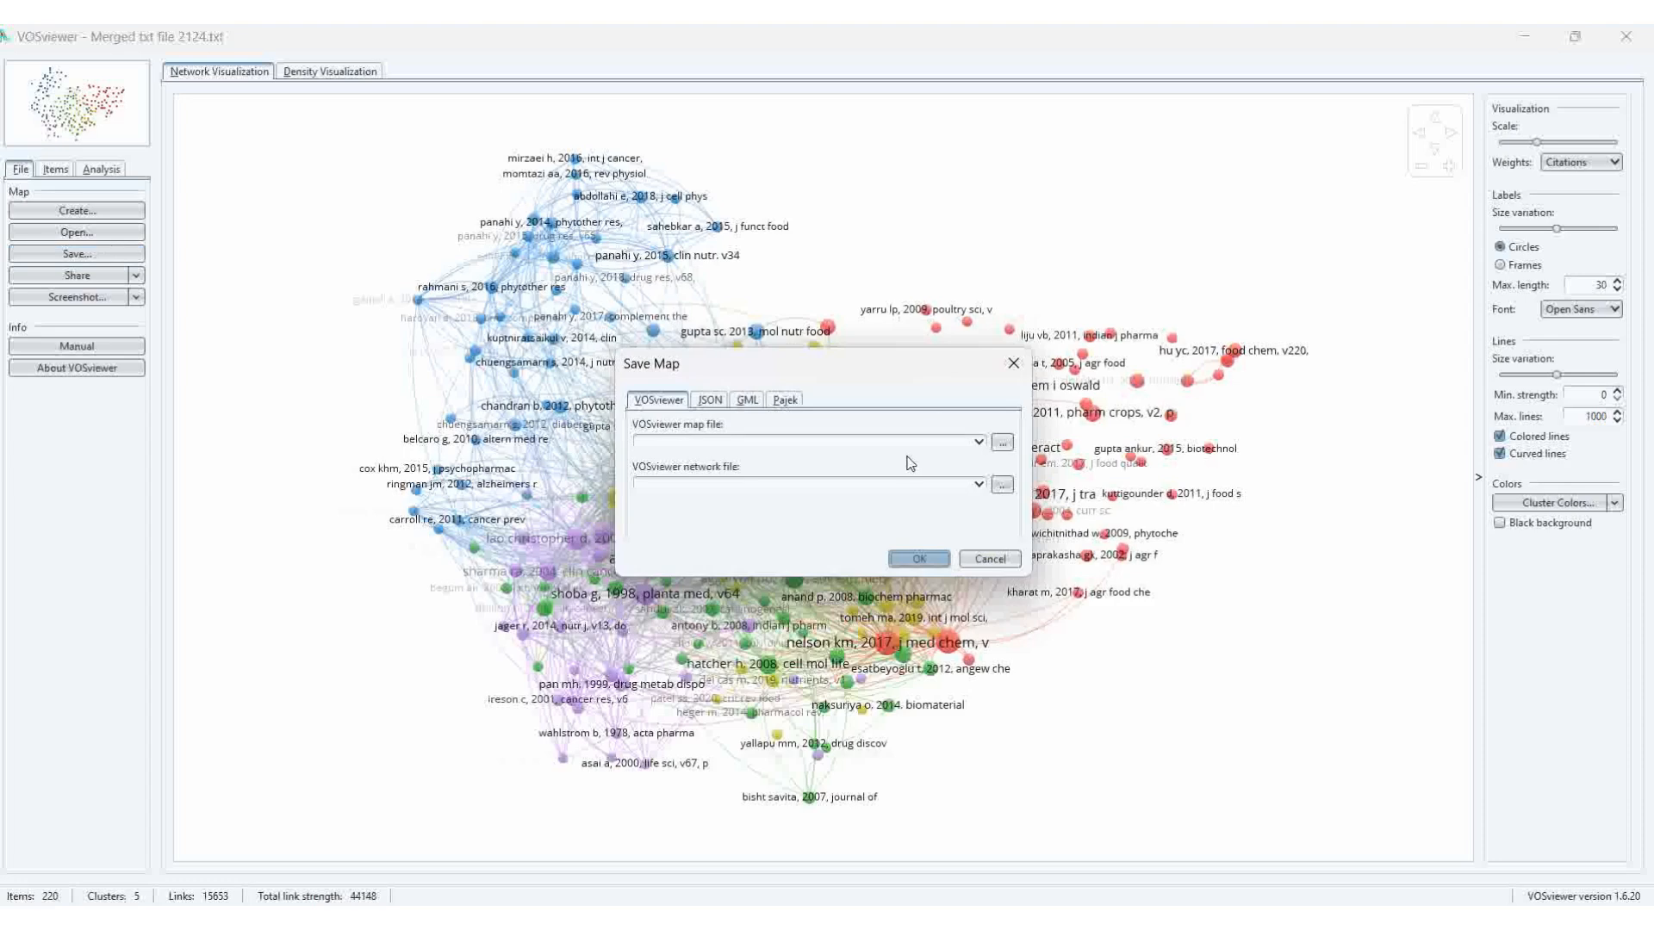
{"action": "left_click", "coordinate": [1001, 443]}
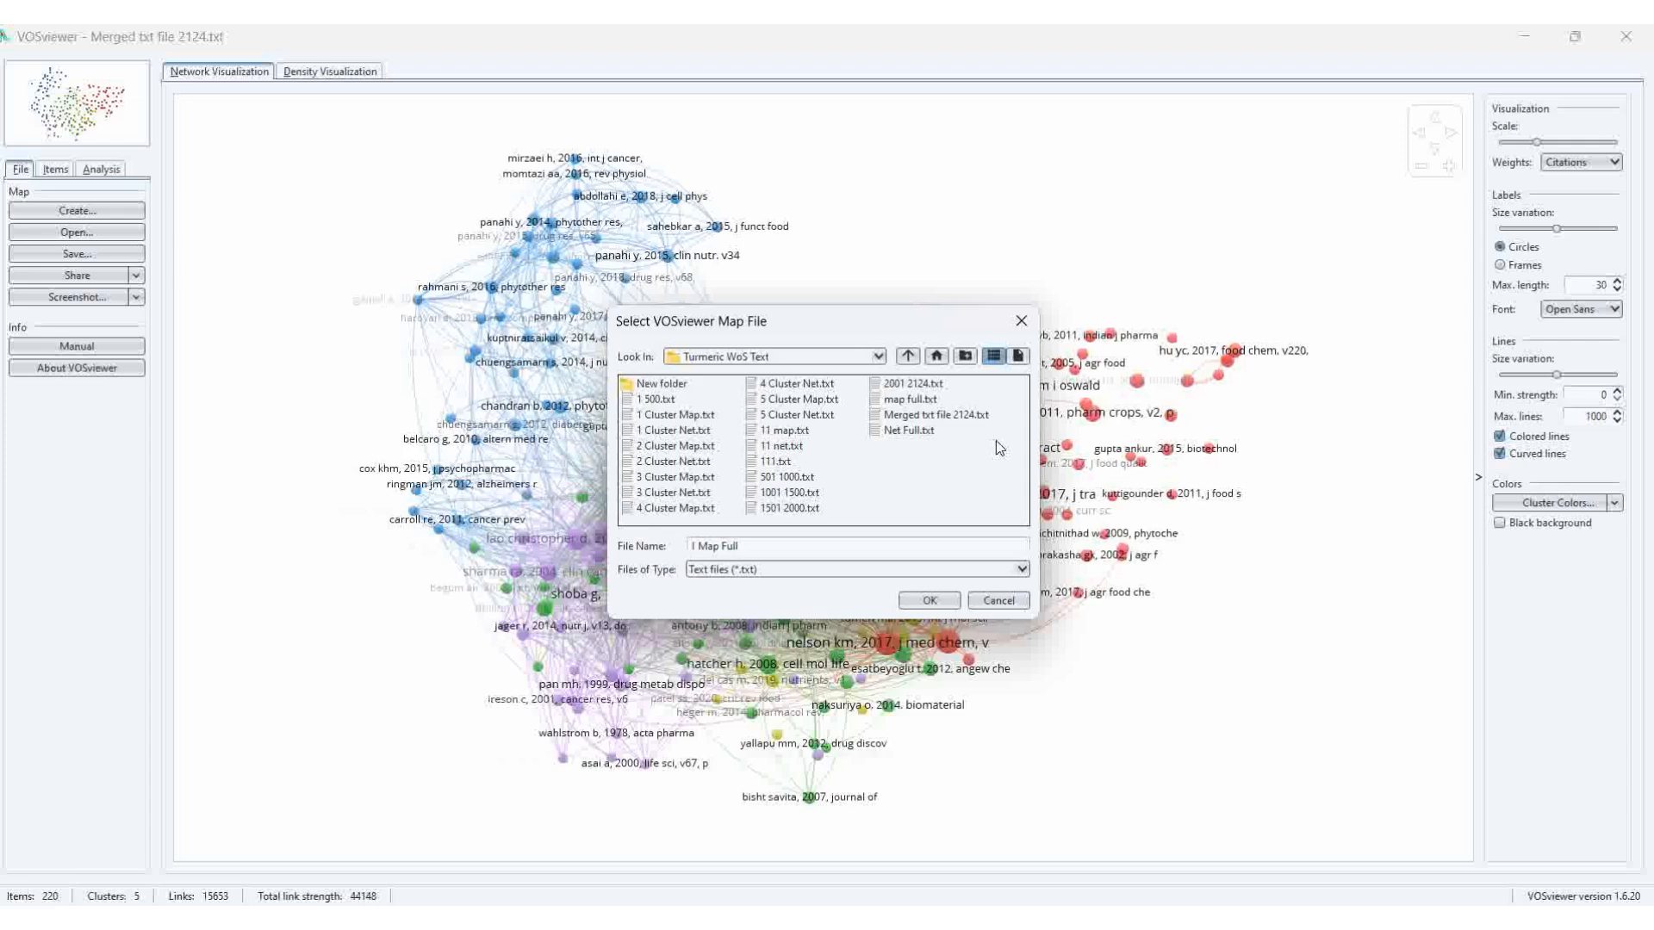
{"action": "left_click", "coordinate": [1022, 570]}
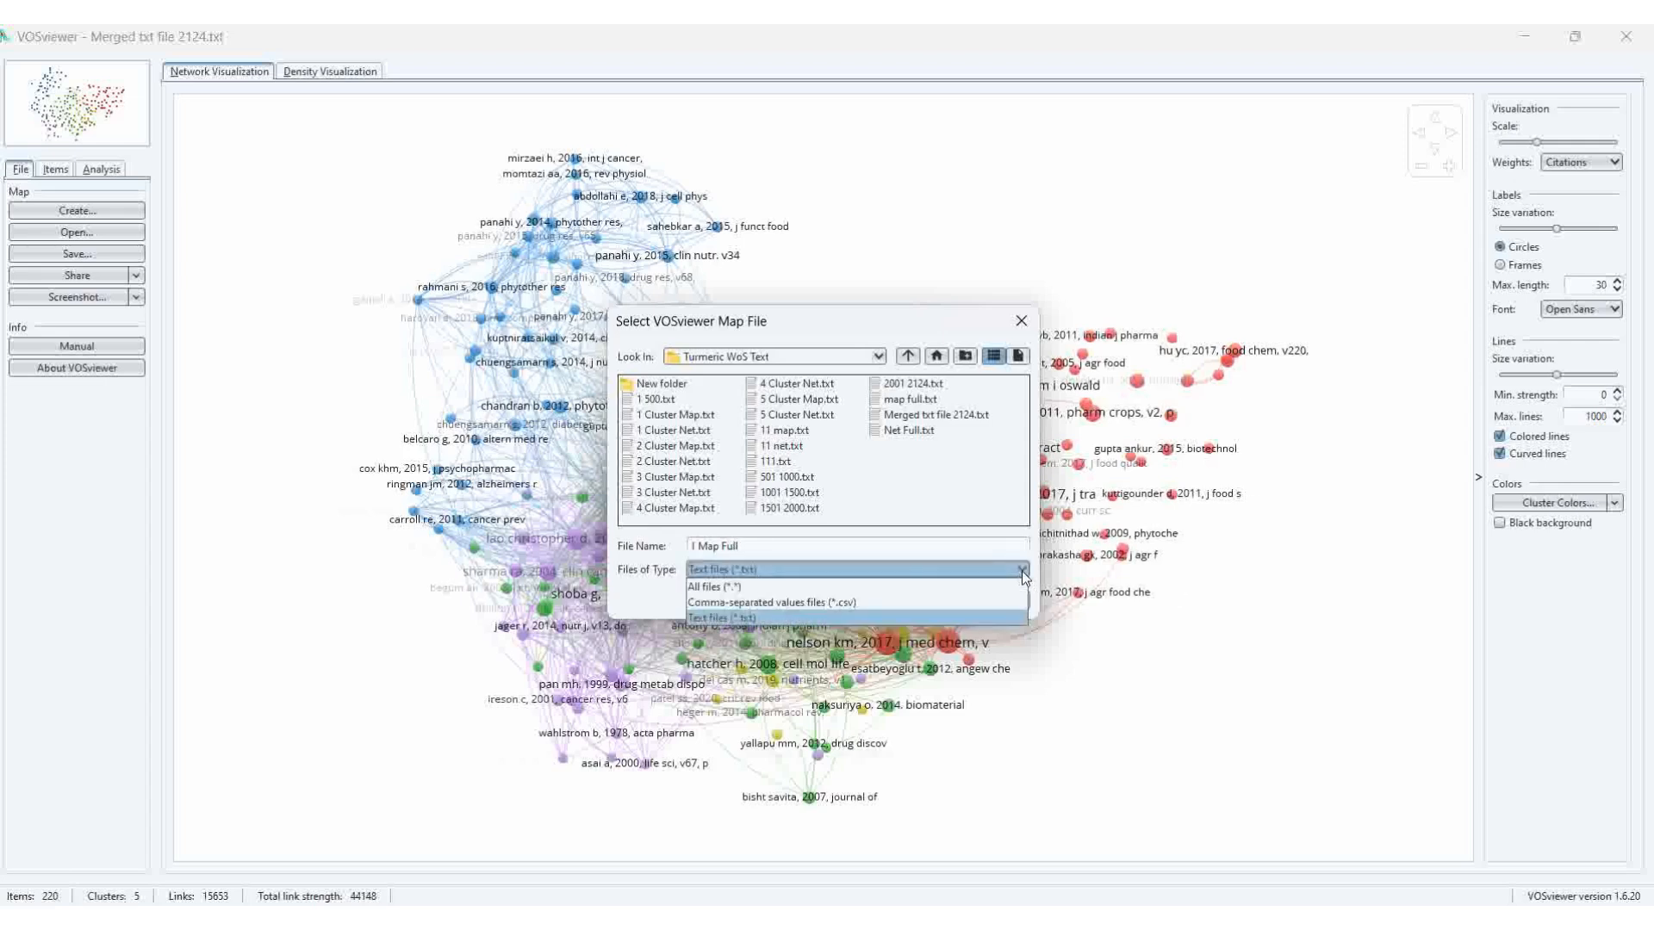
{"action": "left_click", "coordinate": [804, 607]}
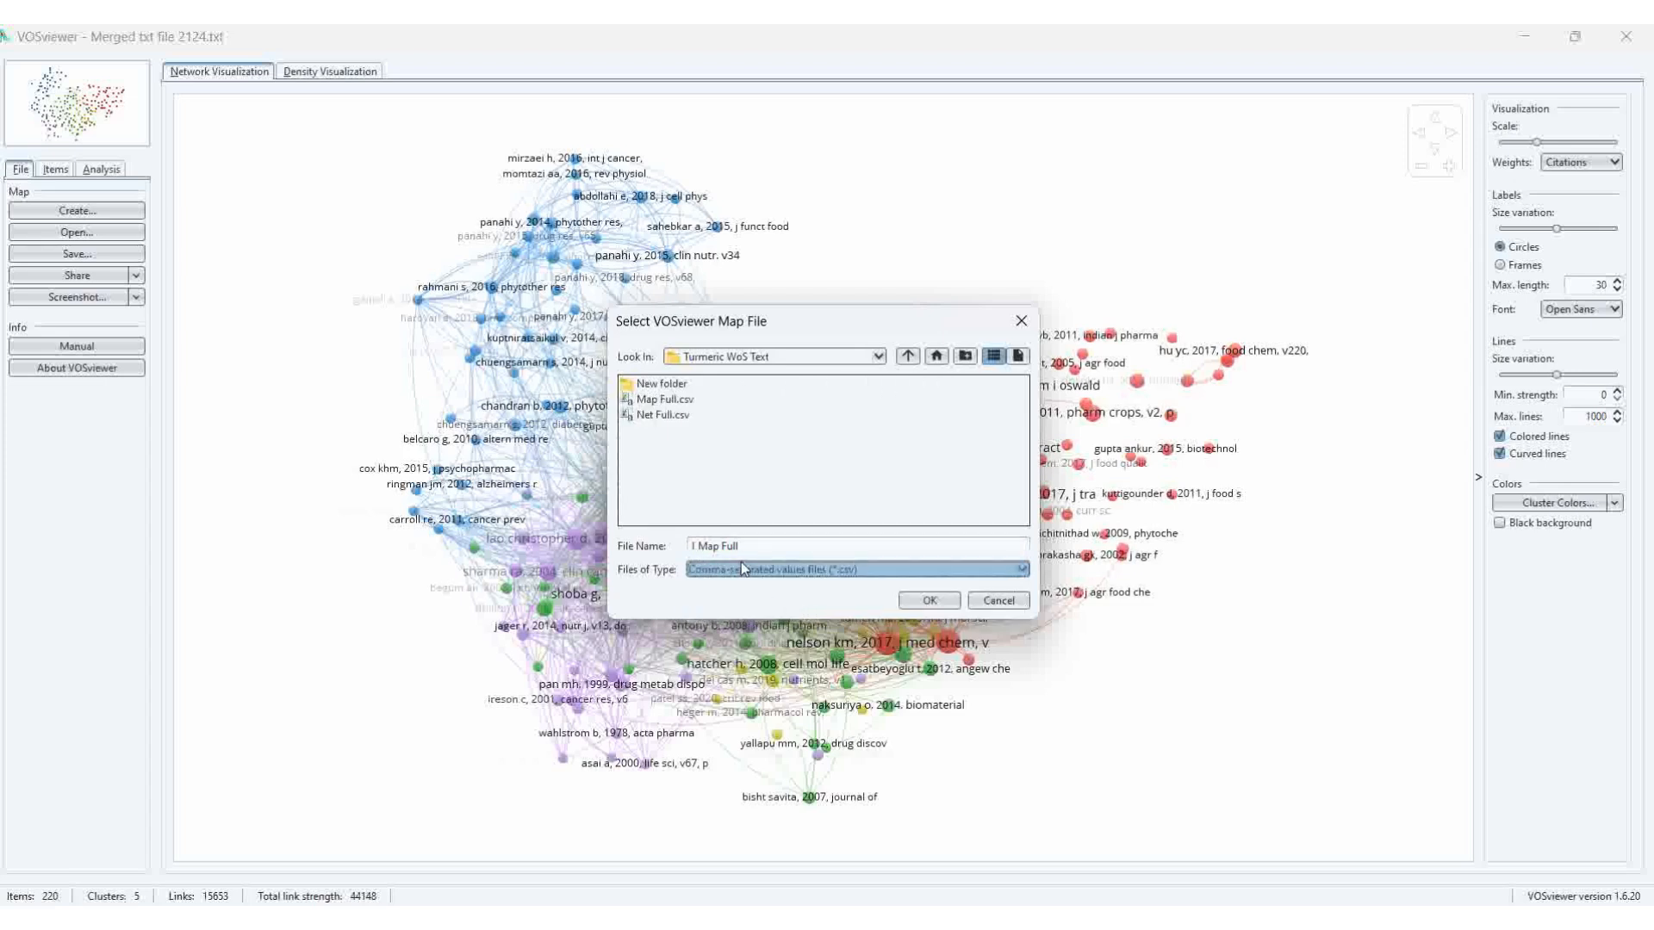
{"action": "left_click", "coordinate": [929, 602]}
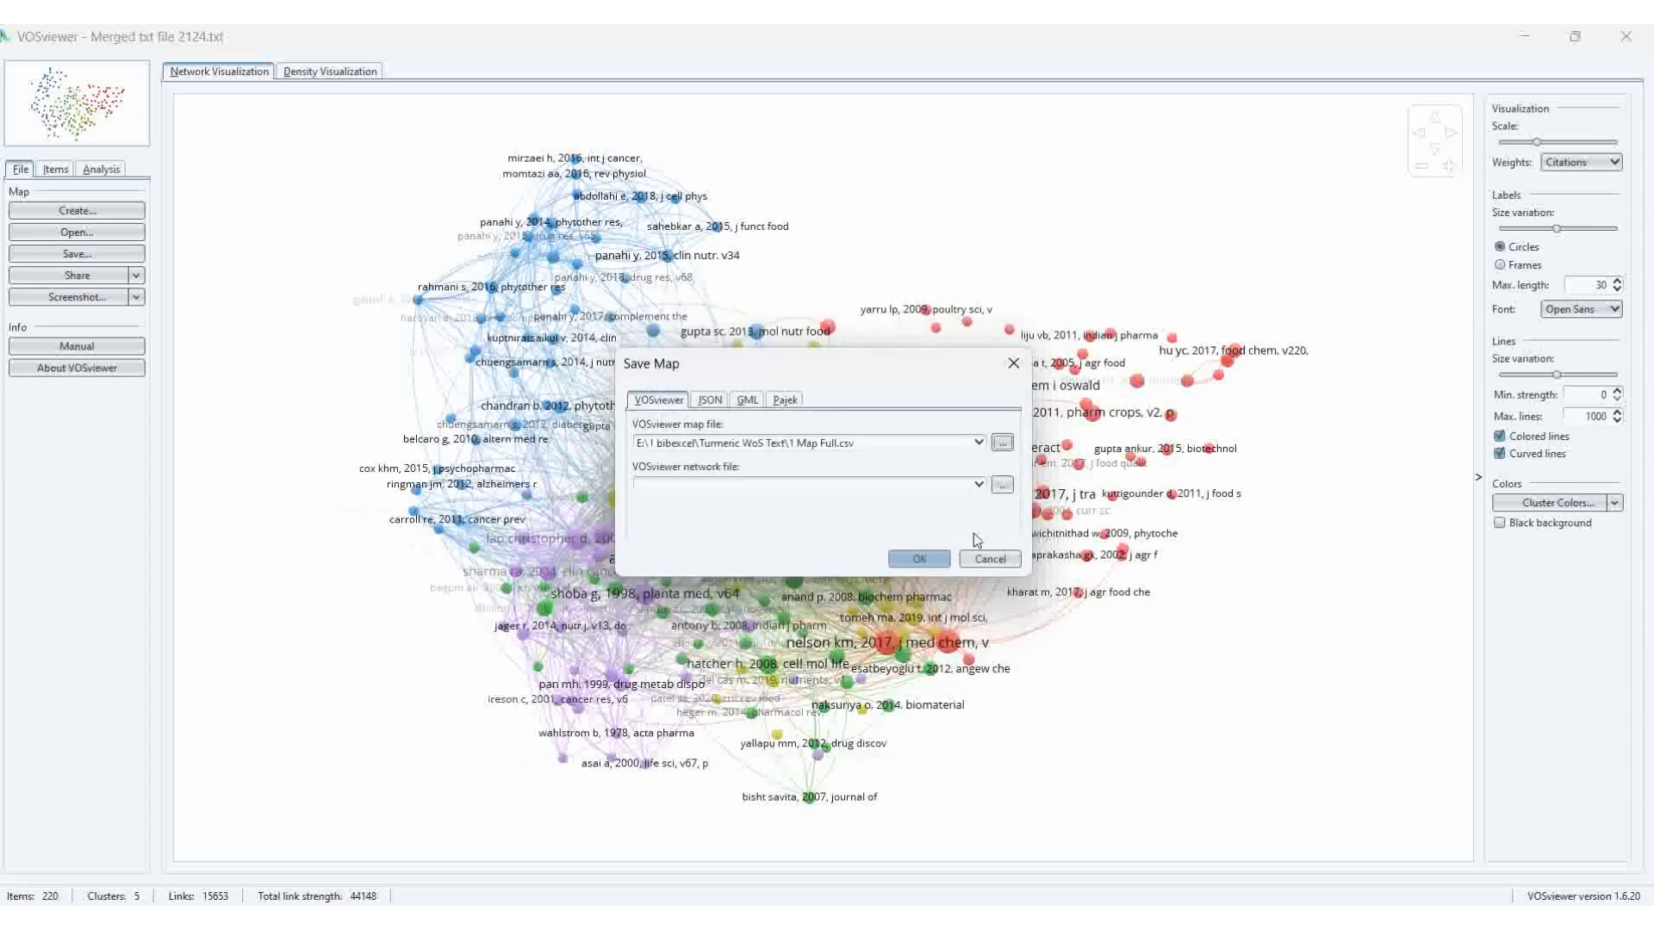
Set the network file to 1 Net Full.csv in the Turmeric WoS Text folder and save both files
{"action": "left_click", "coordinate": [1003, 486]}
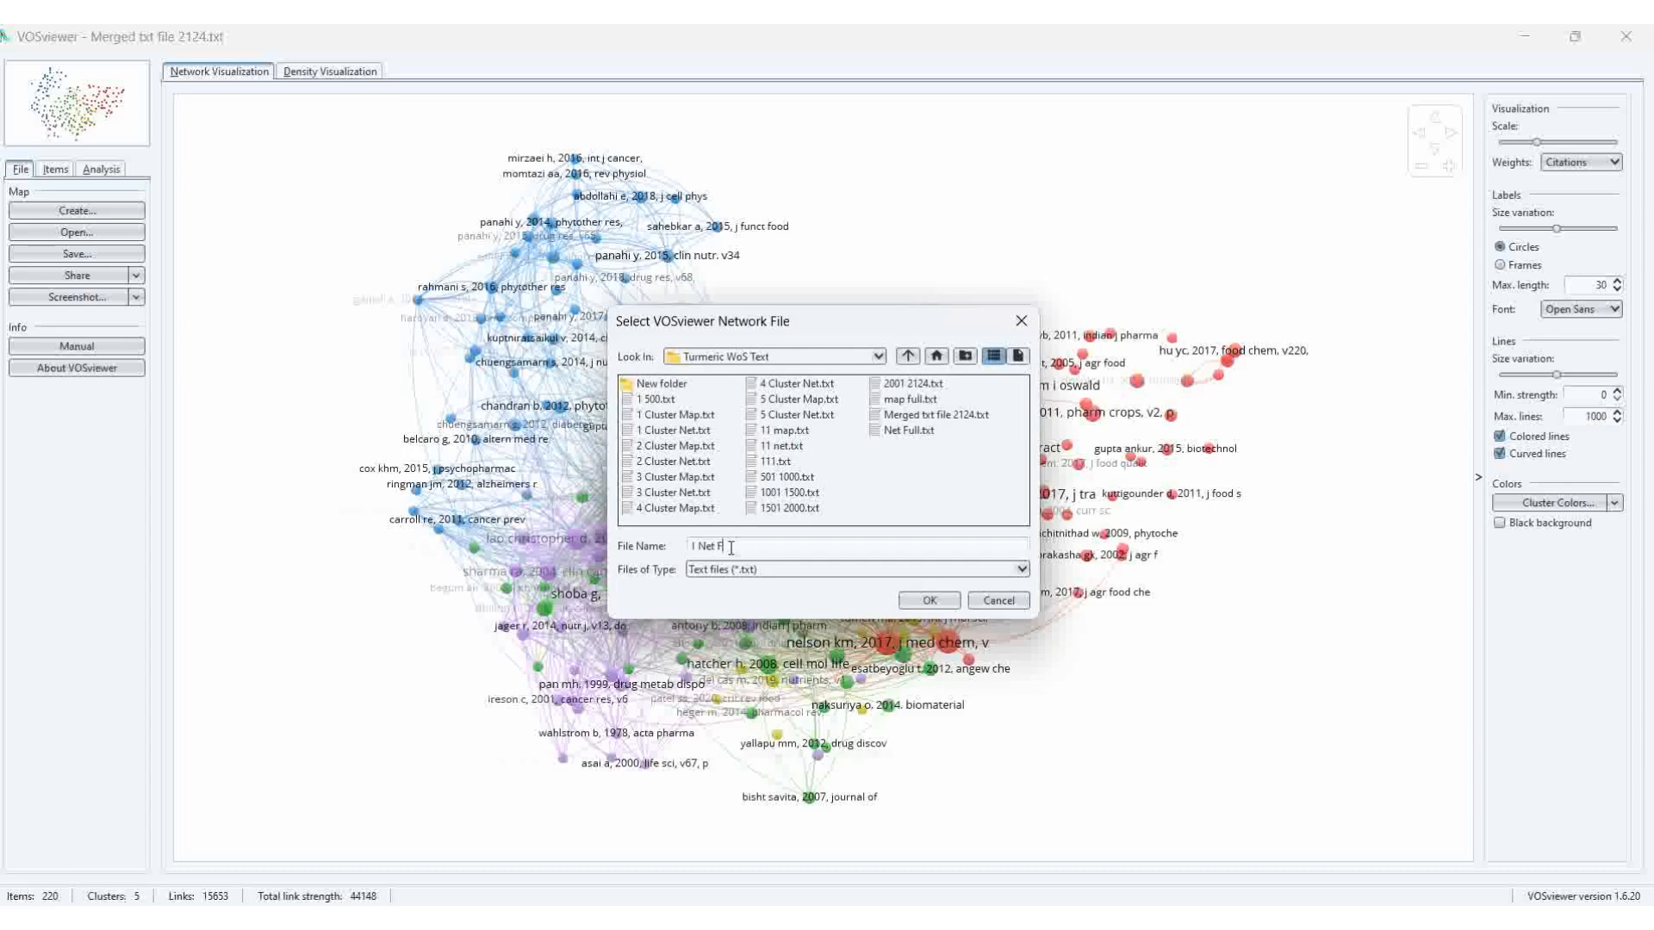
{"action": "left_click", "coordinate": [1021, 570]}
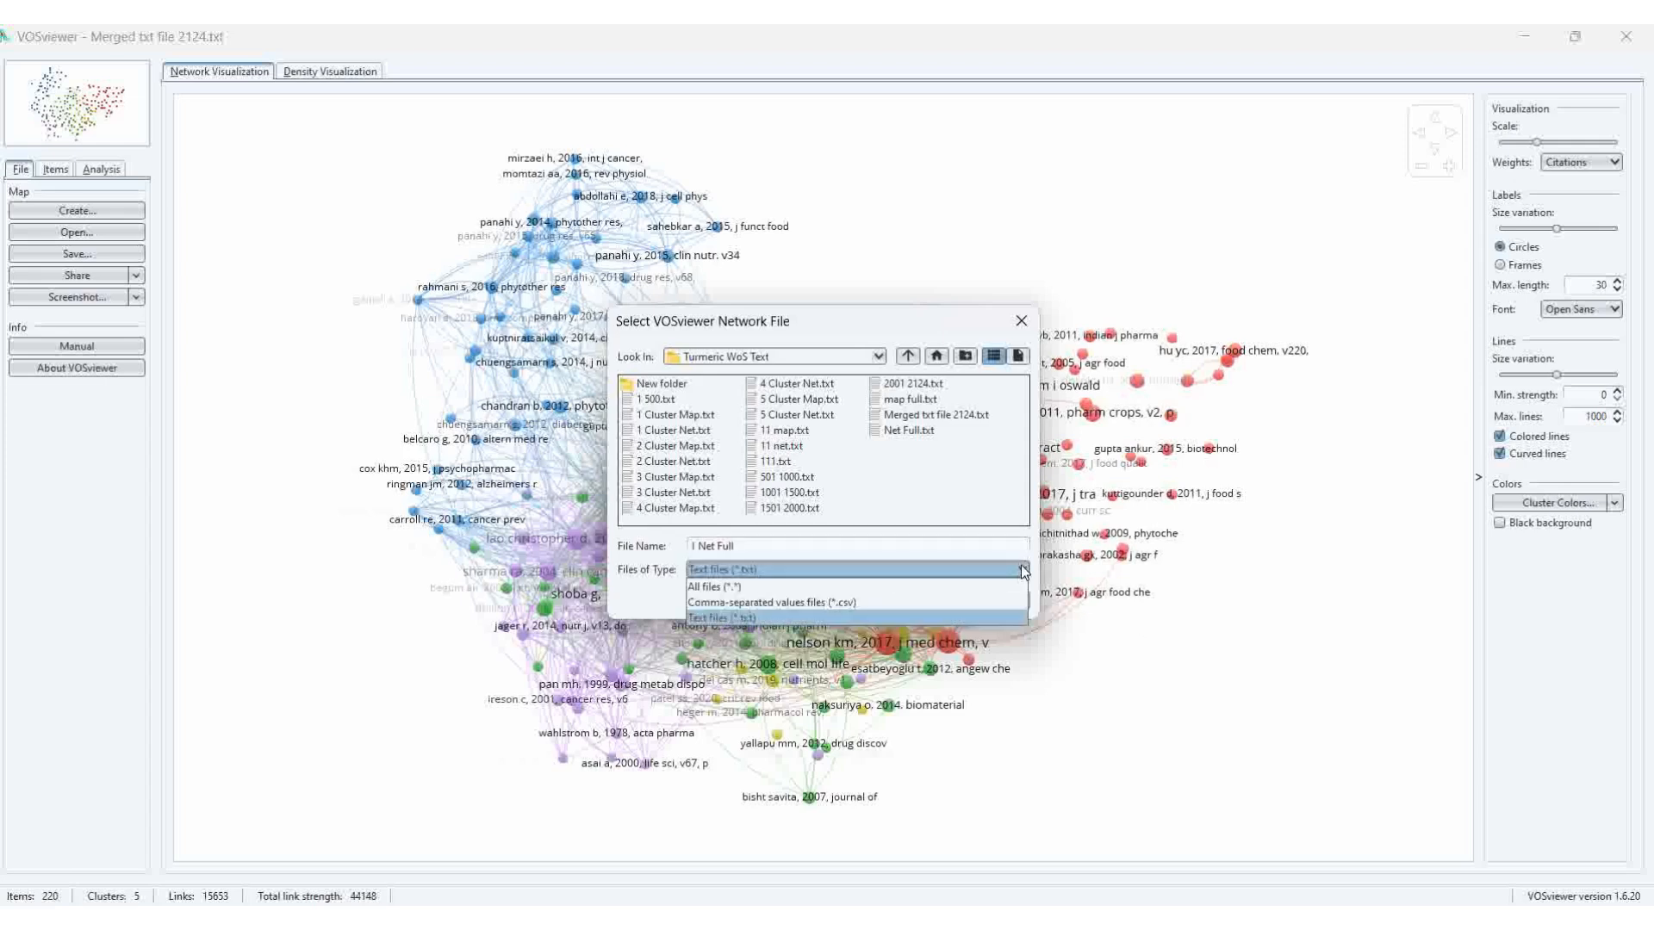
{"action": "left_click", "coordinate": [838, 607]}
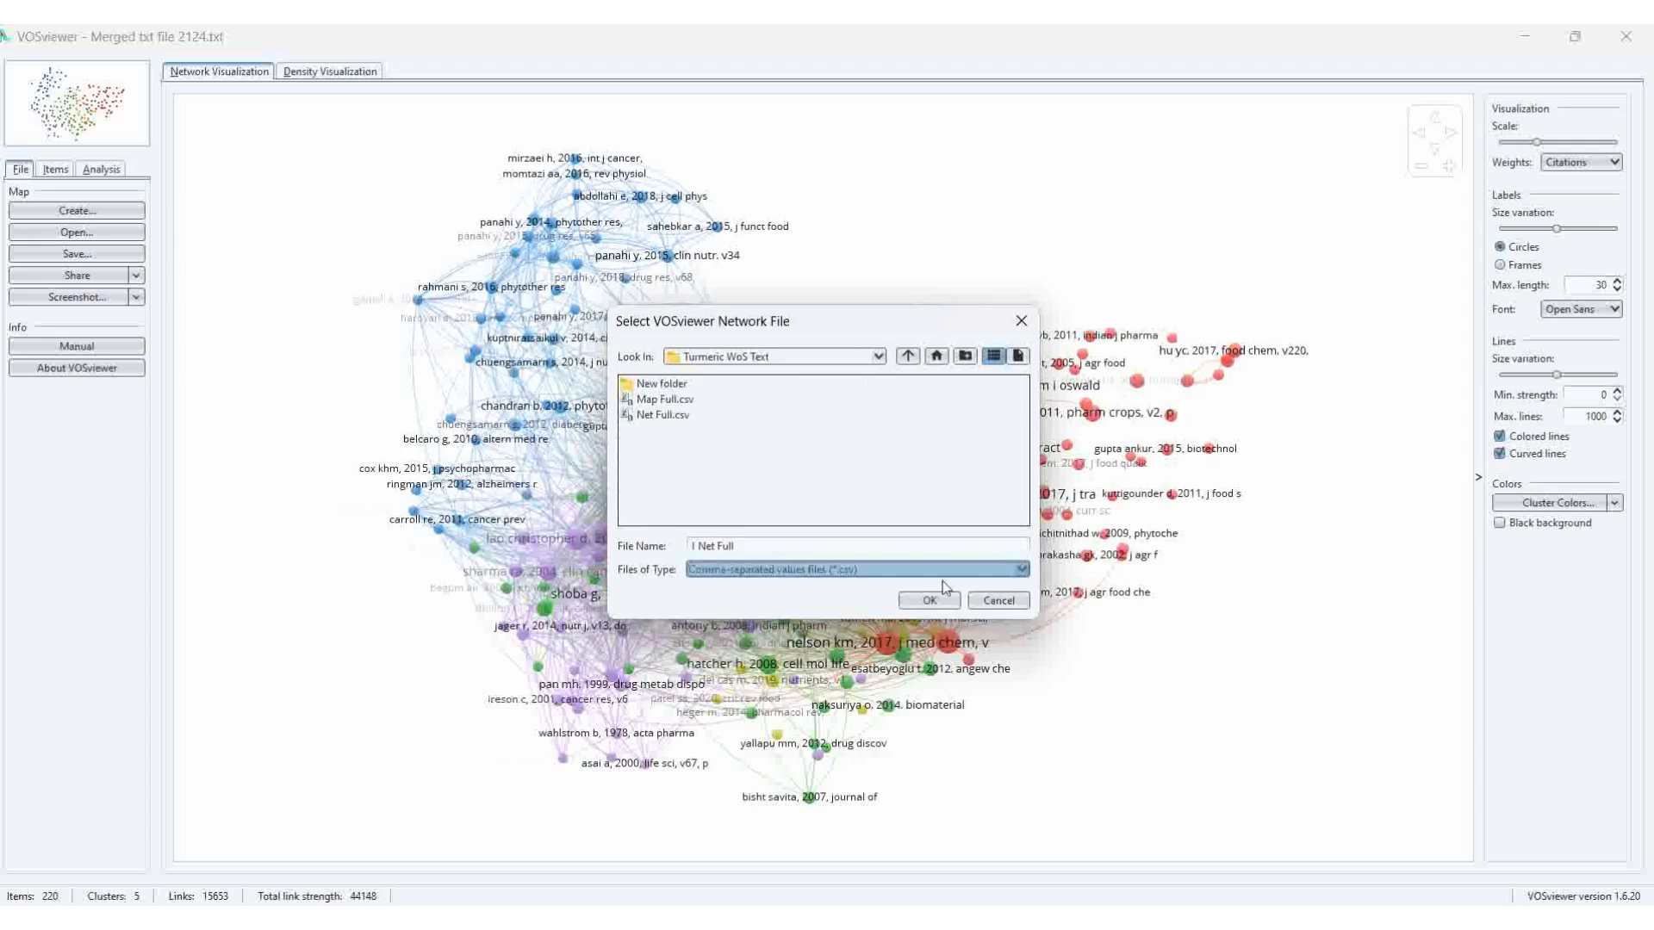
{"action": "left_click", "coordinate": [929, 607]}
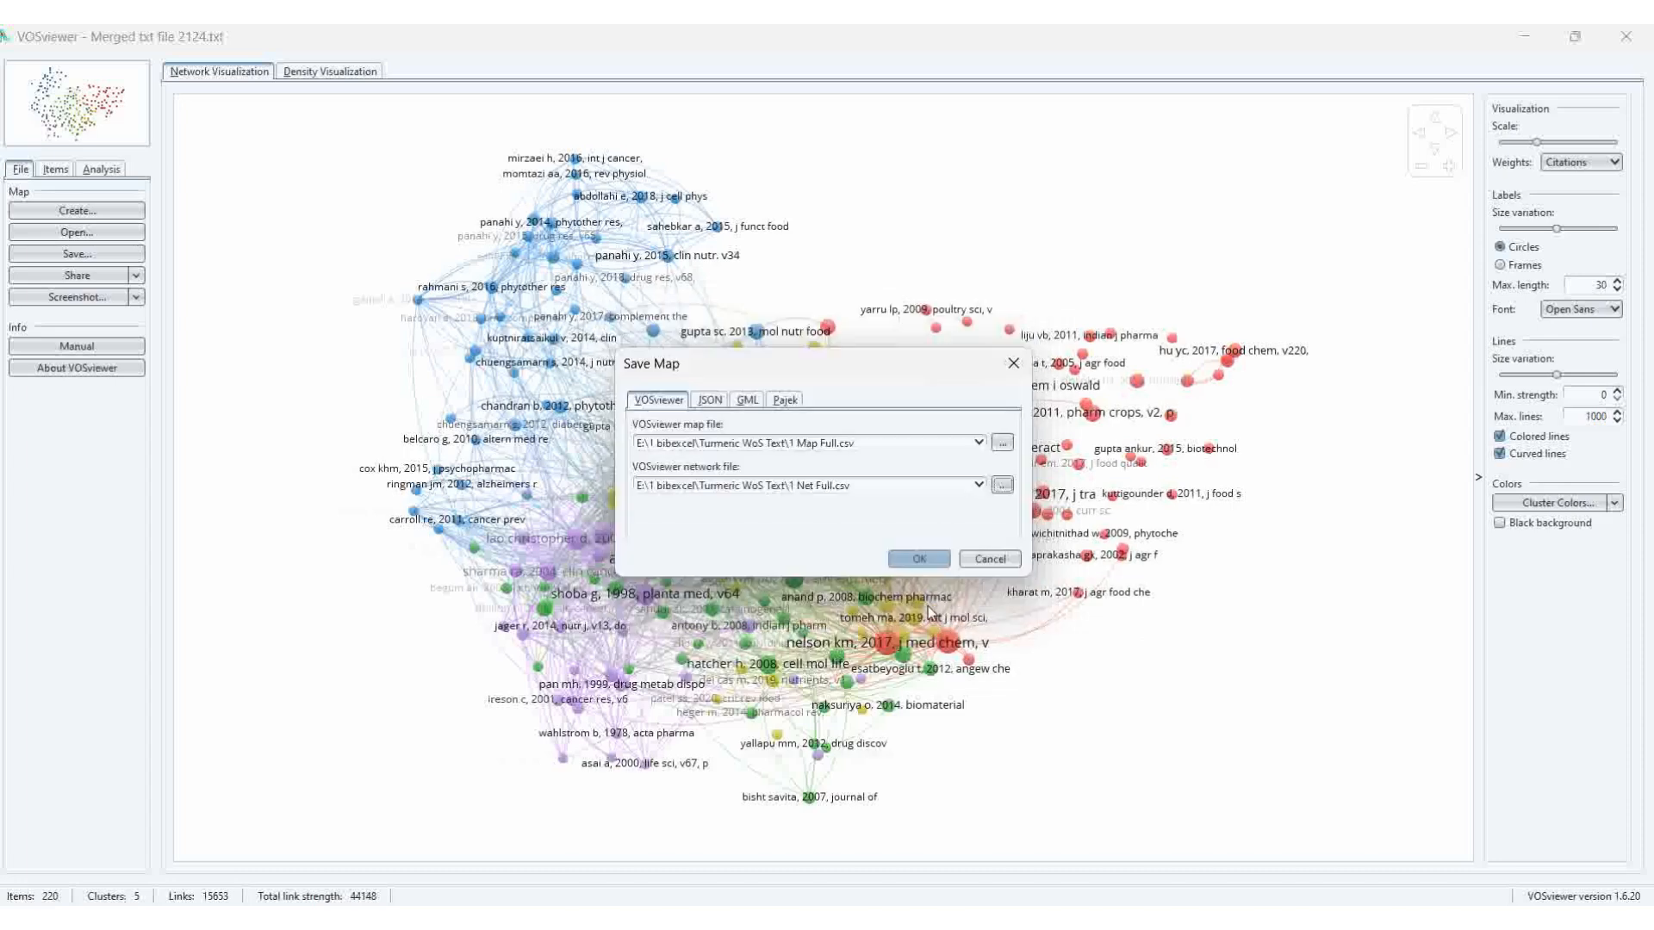
{"action": "left_click", "coordinate": [920, 560]}
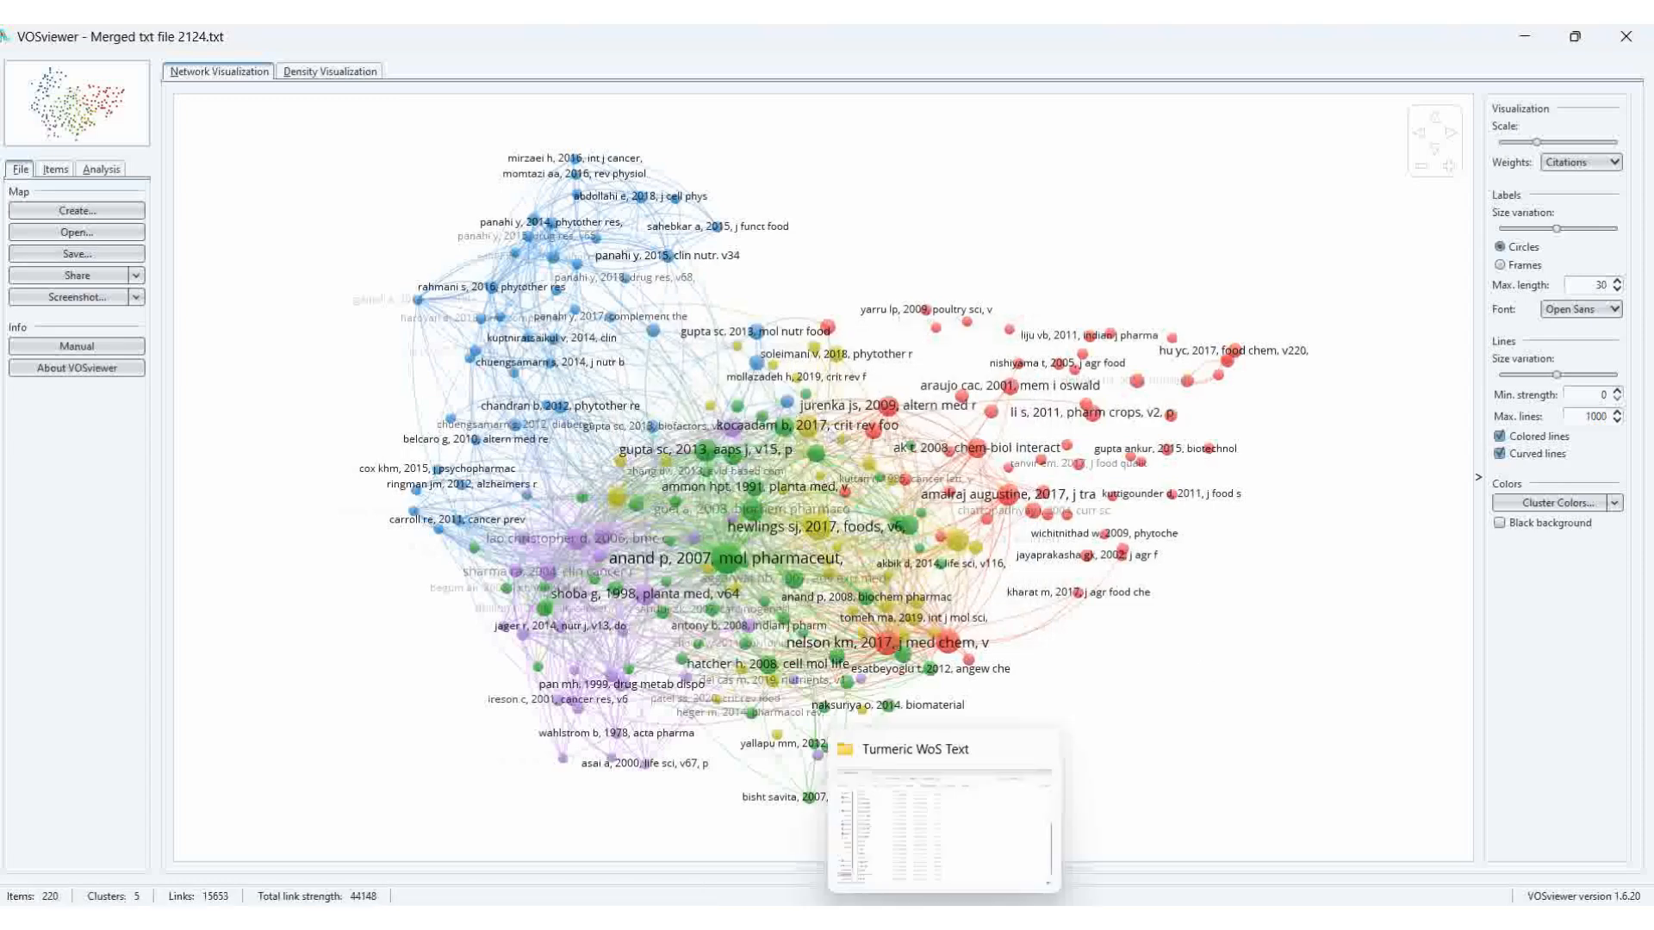
Open 1 Map Full from the Turmeric WoS Text folder in Excel and examine its records down to the last row
{"action": "left_click", "coordinate": [970, 892]}
{"action": "scroll", "coordinate": [1053, 637], "scroll_direction": "up", "scroll_amount": 1}
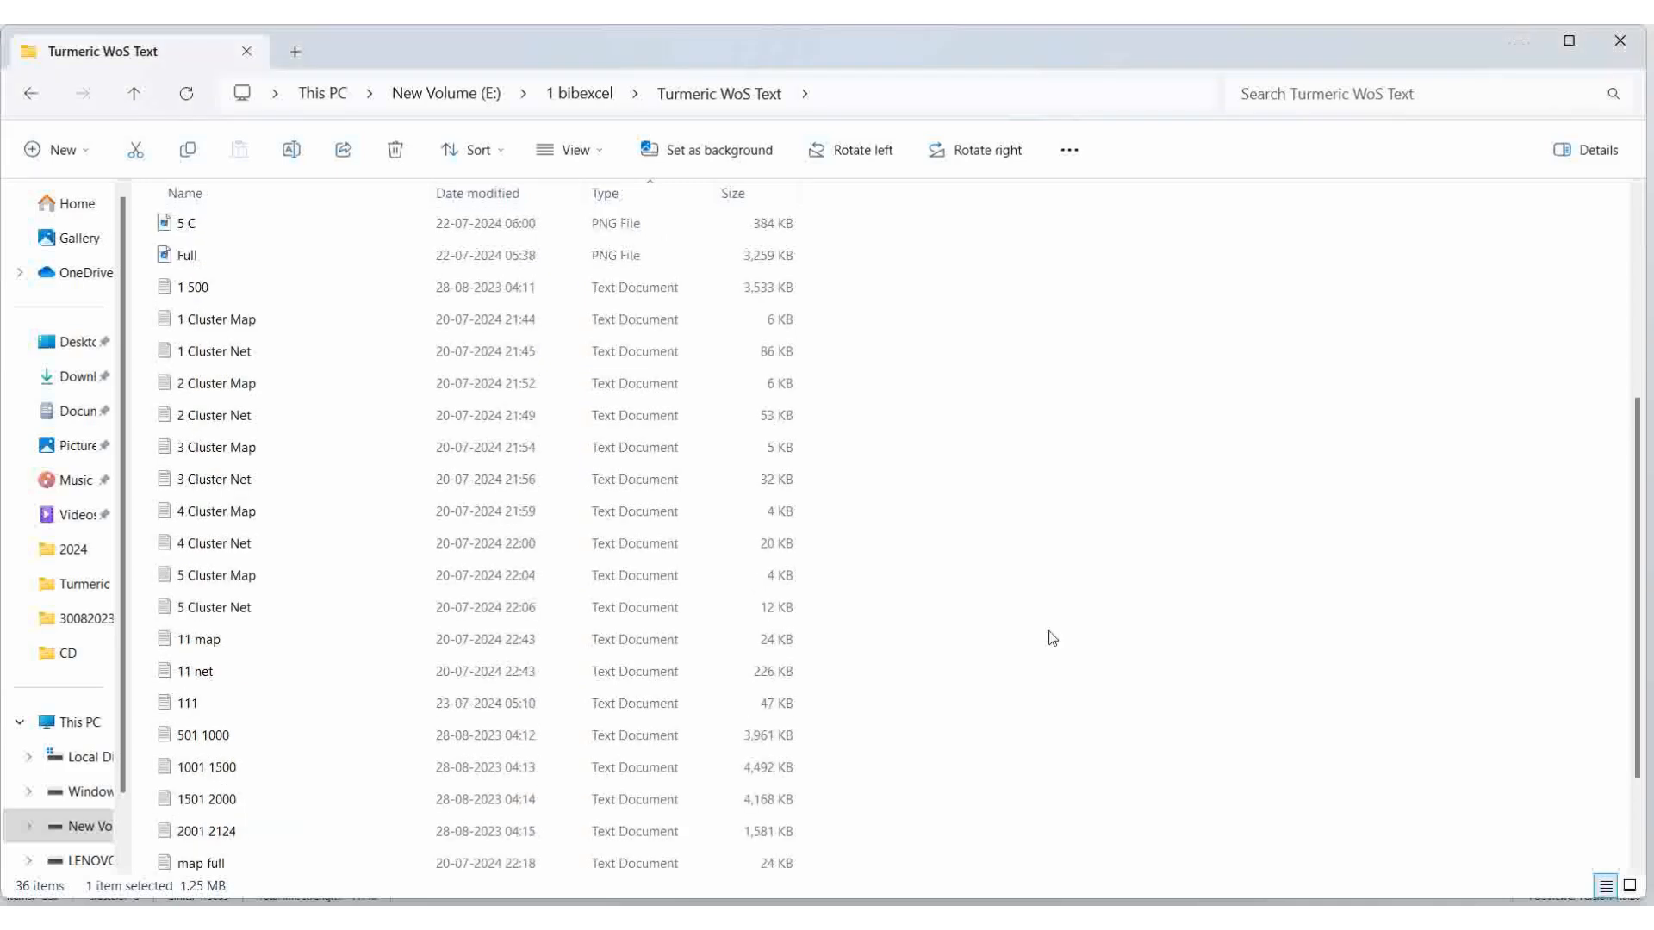
{"action": "scroll", "coordinate": [1047, 554], "scroll_direction": "down", "scroll_amount": 2}
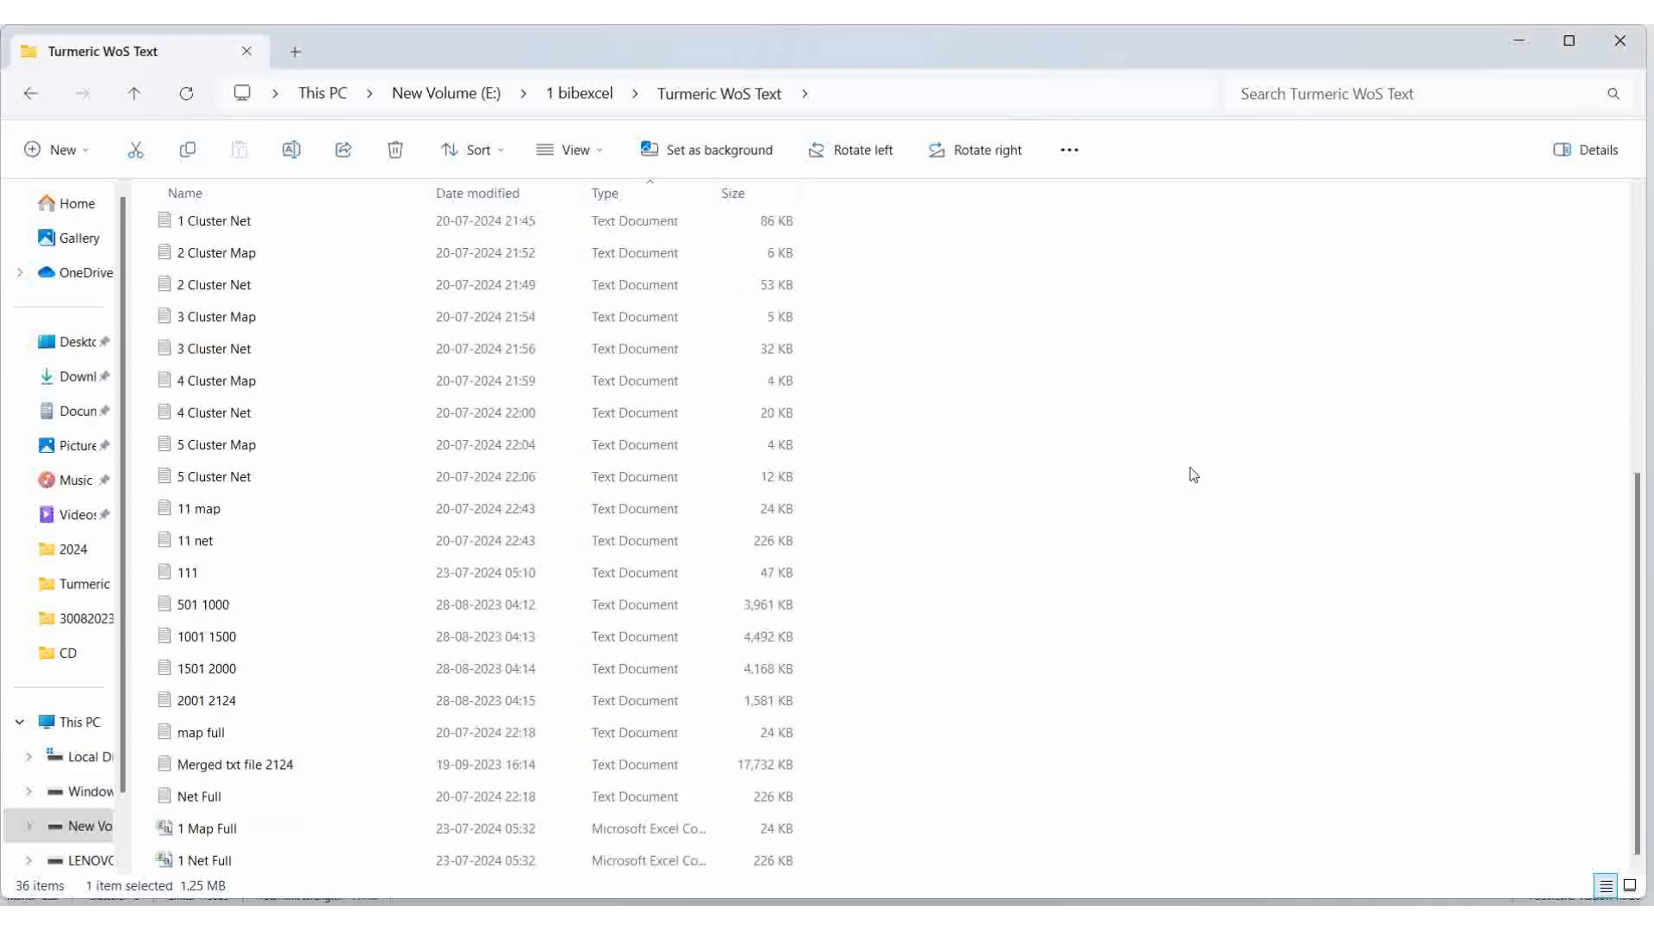
{"action": "double_click", "coordinate": [221, 832]}
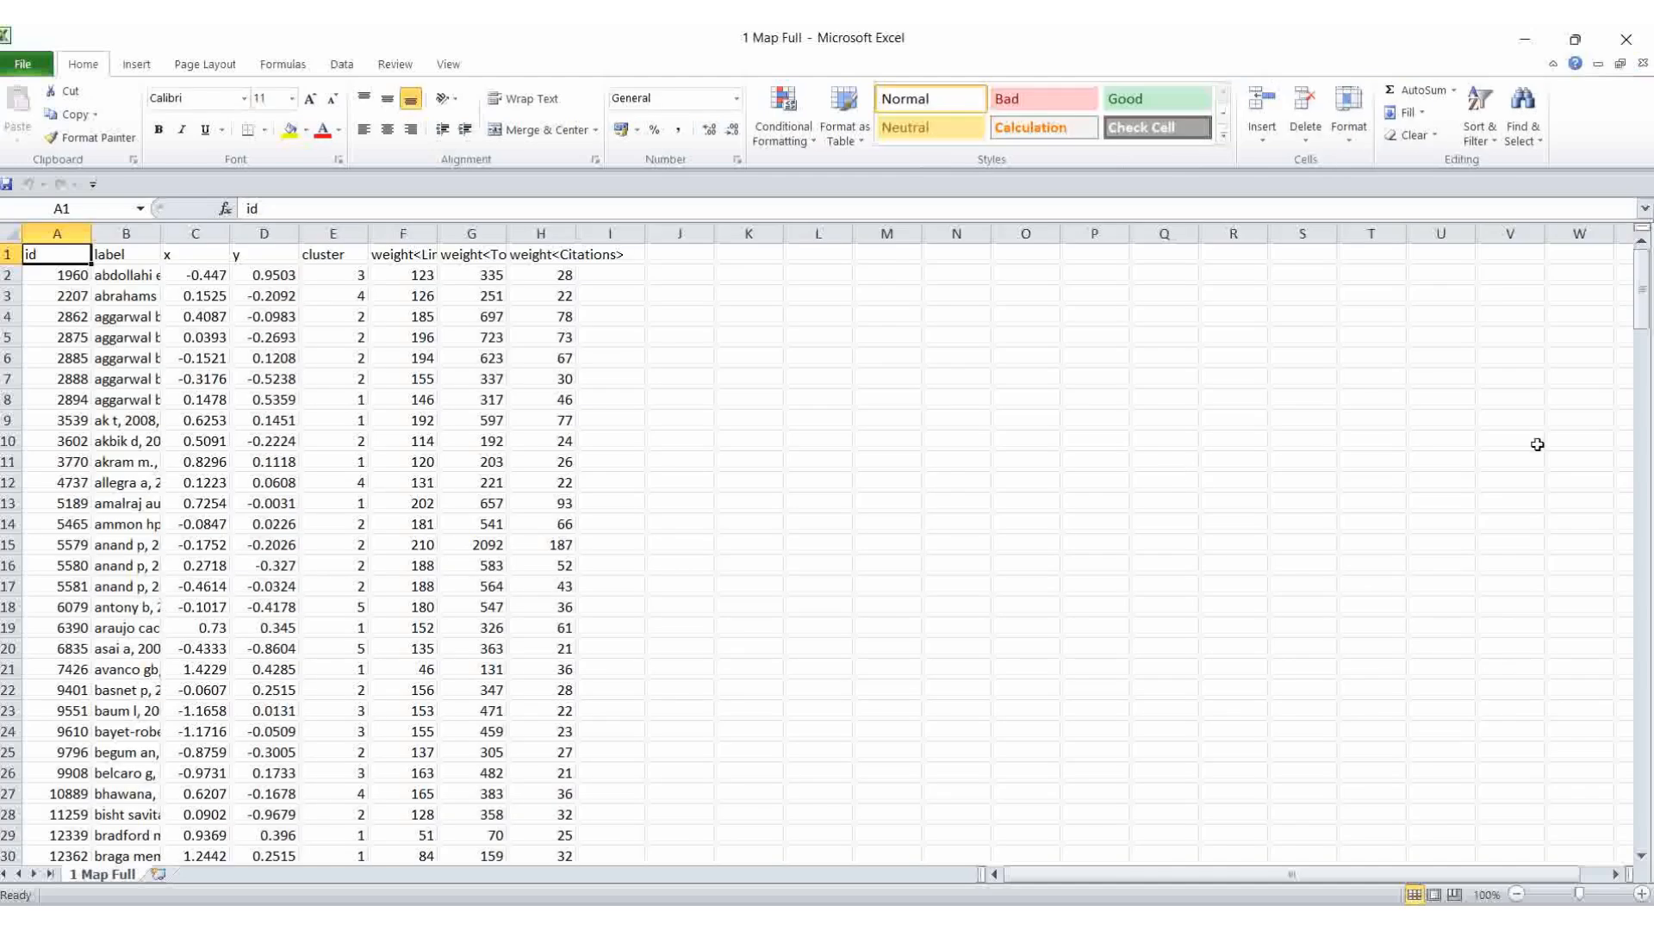
{"action": "scroll", "coordinate": [33, 449], "scroll_direction": "down", "scroll_amount": 6}
{"action": "scroll", "coordinate": [122, 580], "scroll_direction": "down", "scroll_amount": 20}
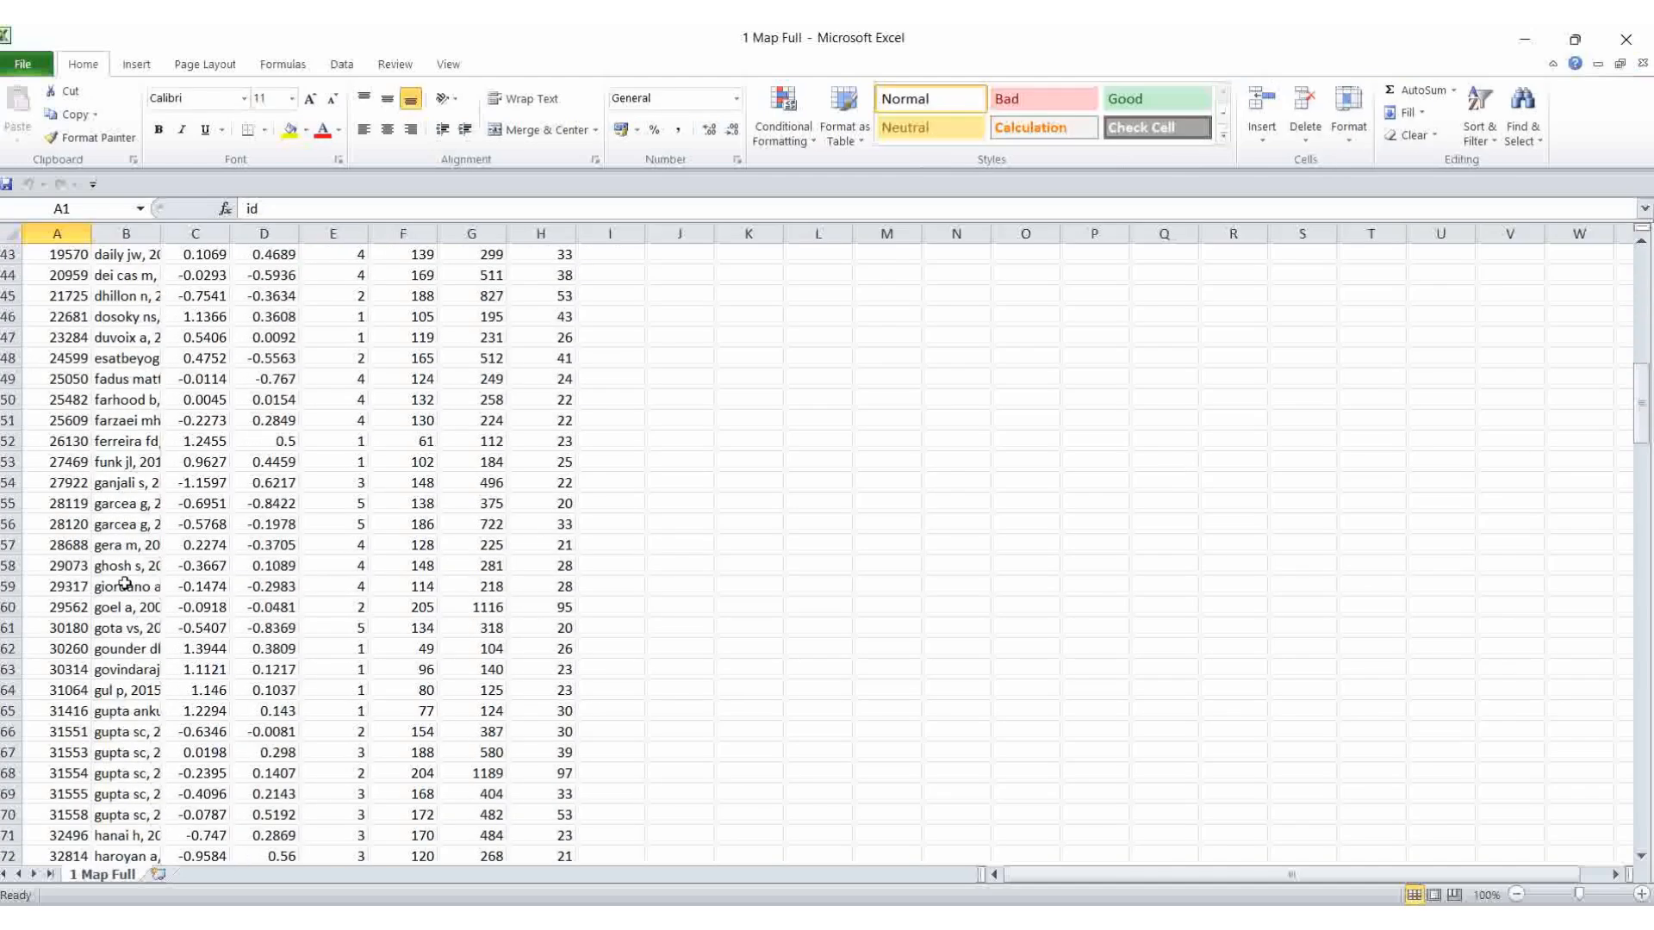
{"action": "scroll", "coordinate": [137, 706], "scroll_direction": "down", "scroll_amount": 20}
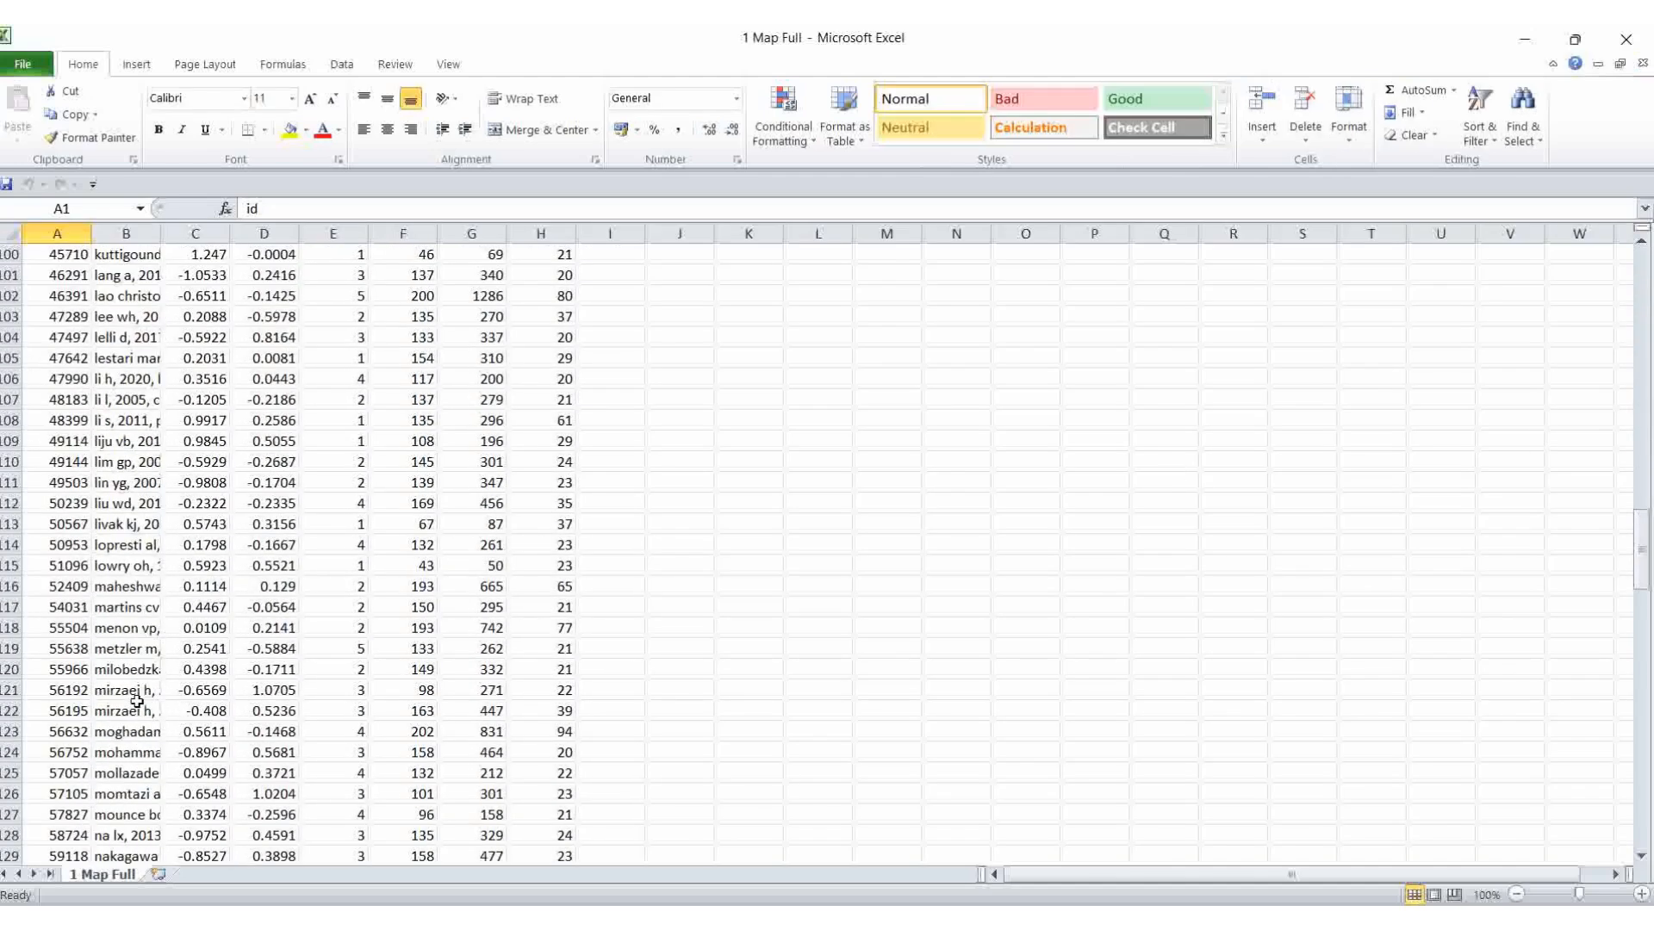
{"action": "scroll", "coordinate": [137, 696], "scroll_direction": "down", "scroll_amount": 6}
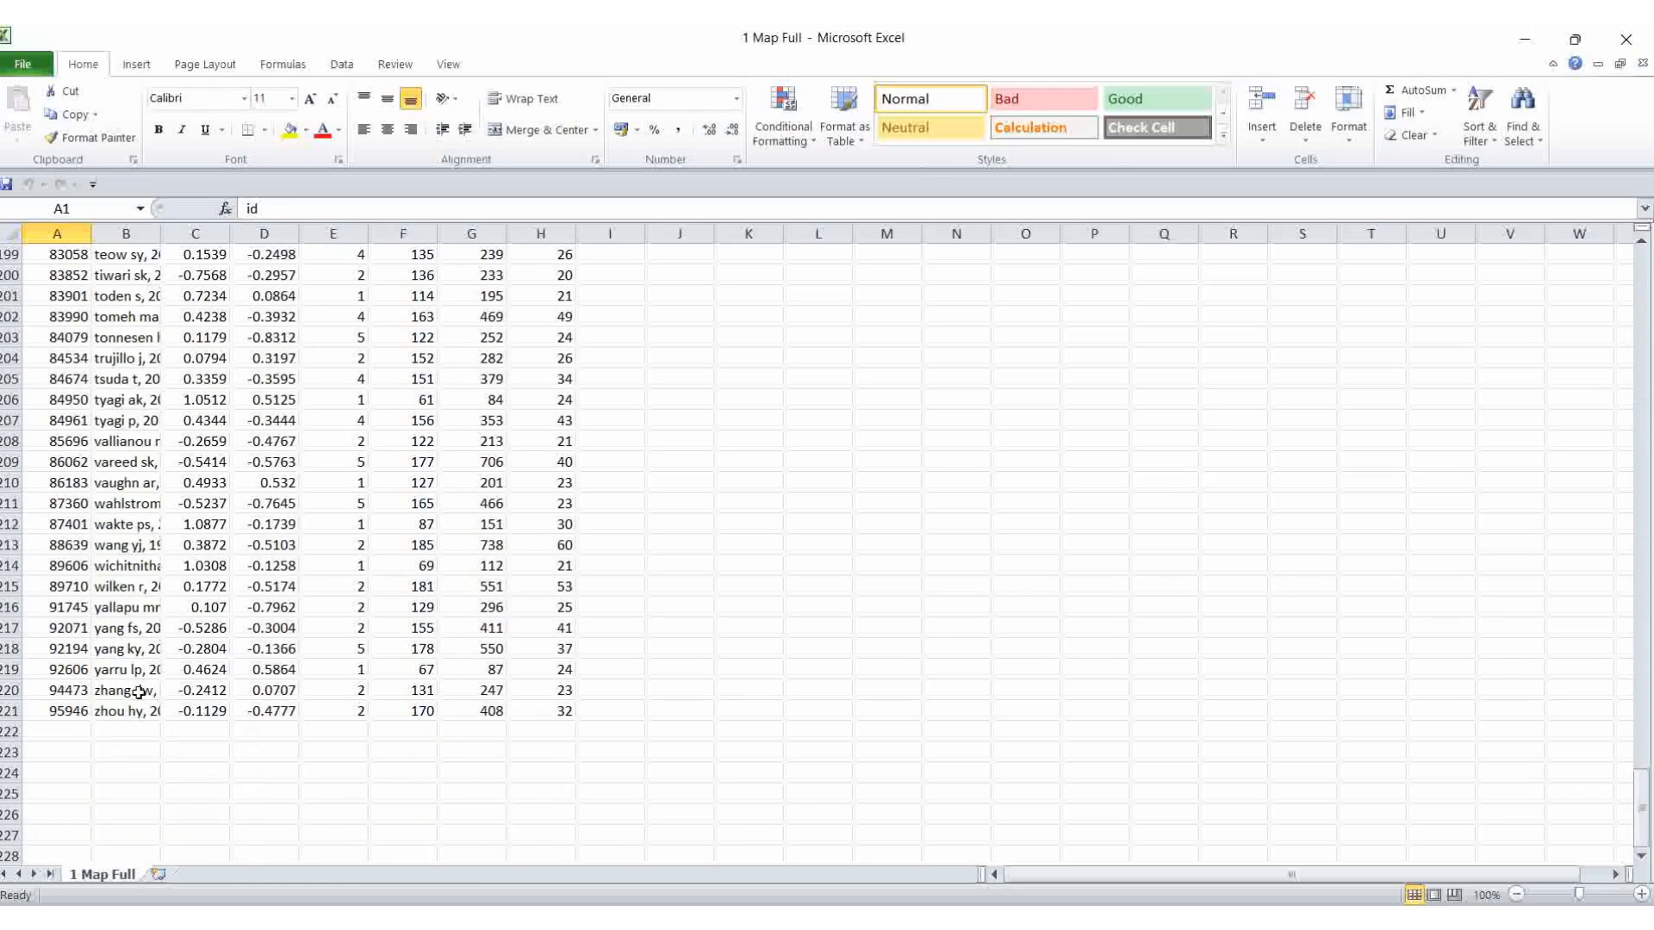
{"action": "left_click", "coordinate": [51, 709]}
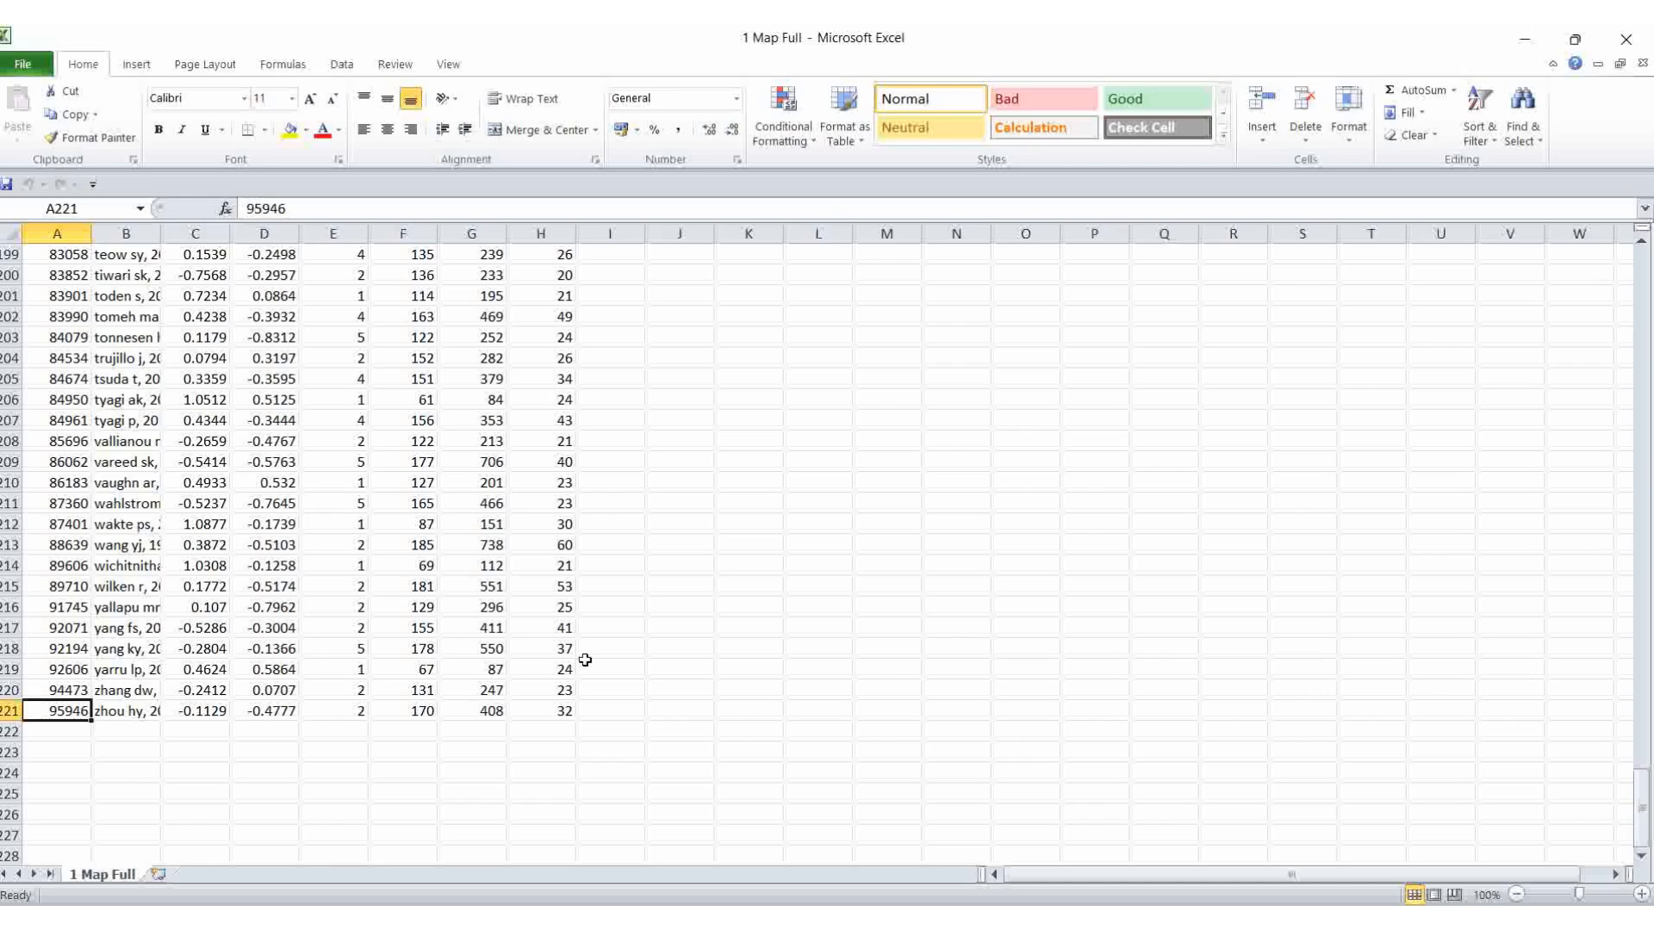
{"action": "key", "text": "ctrl+Home"}
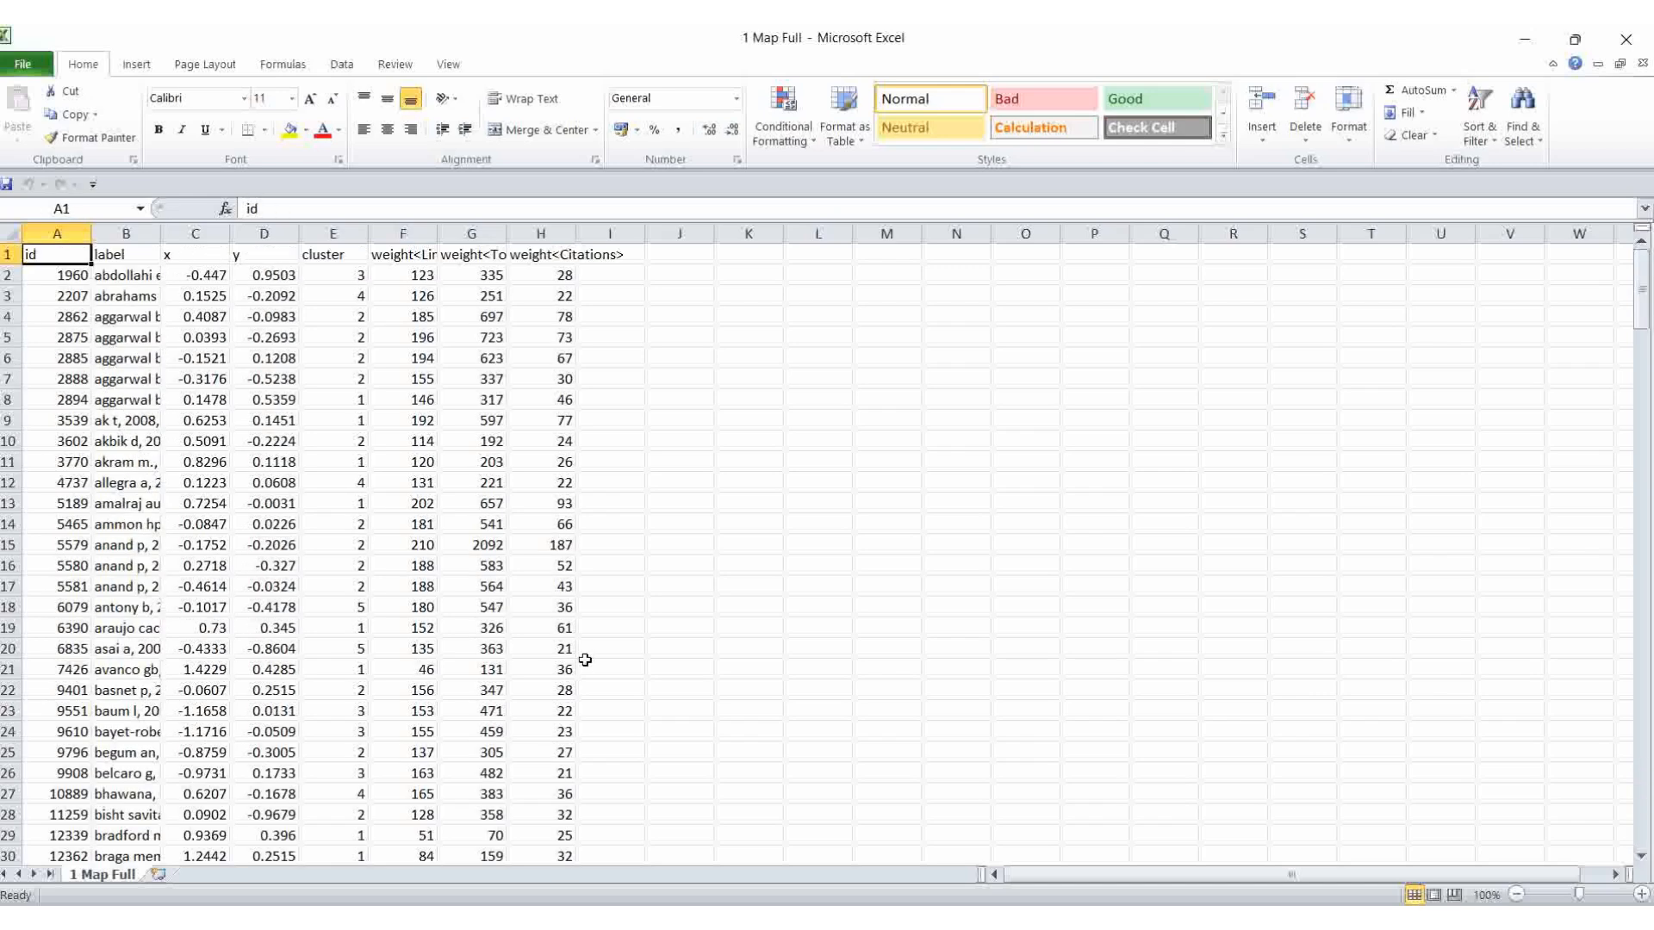
Make the header row of the 1 Map Full sheet bold
{"action": "left_click", "coordinate": [14, 247]}
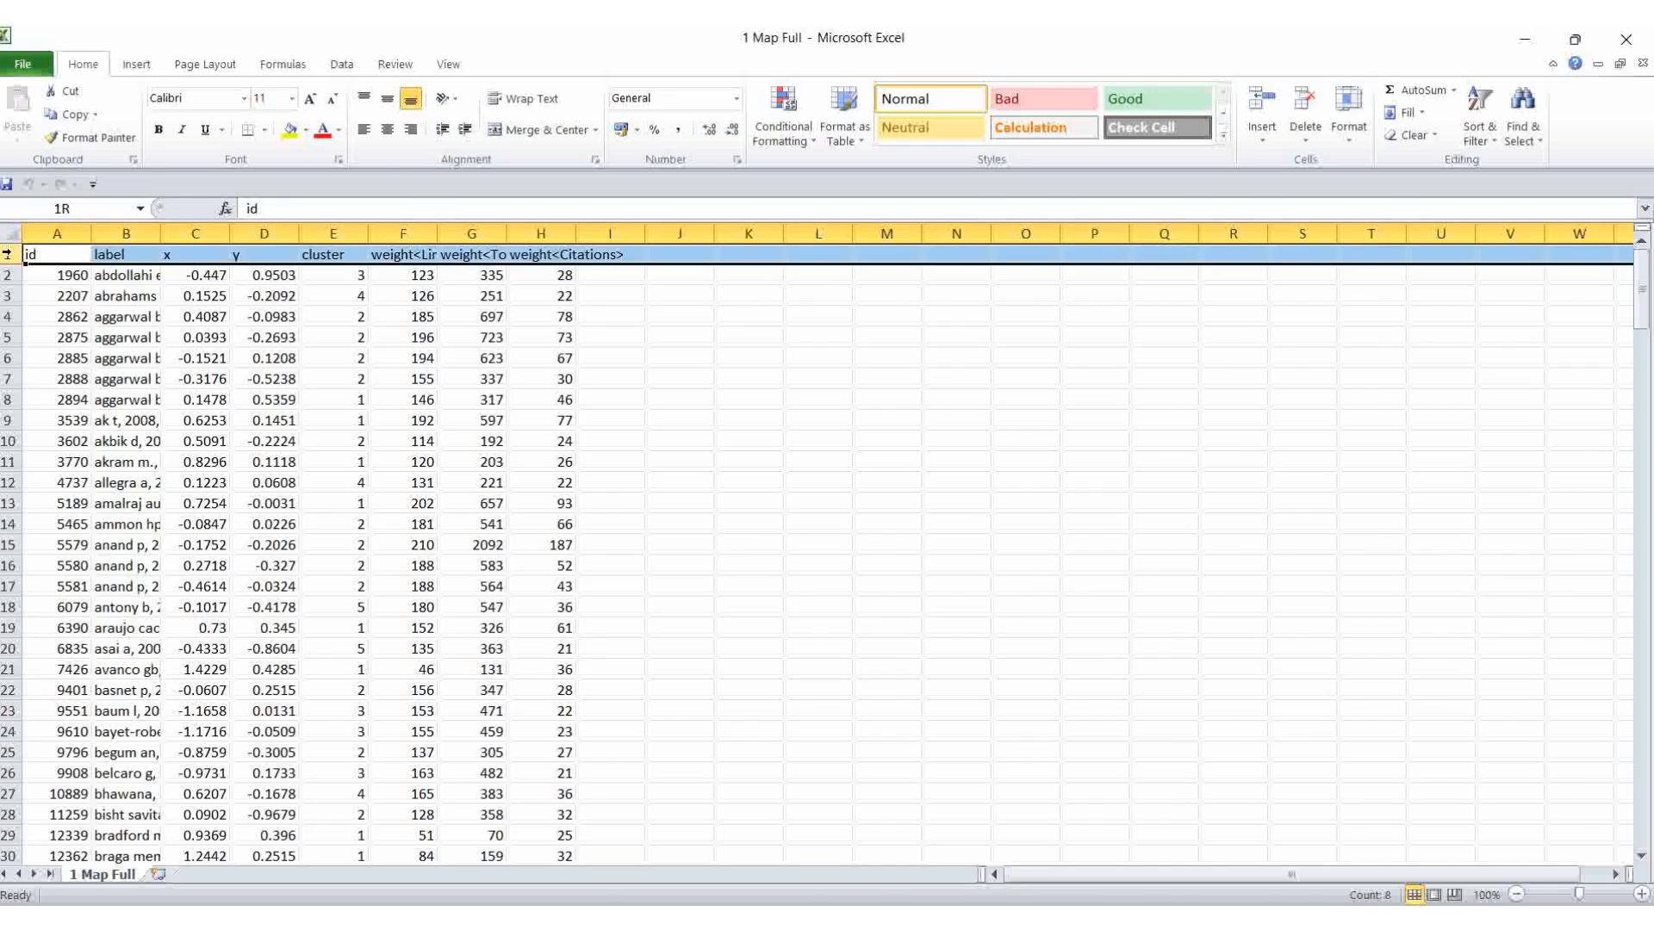
{"action": "left_click", "coordinate": [159, 129]}
{"action": "left_click", "coordinate": [723, 379]}
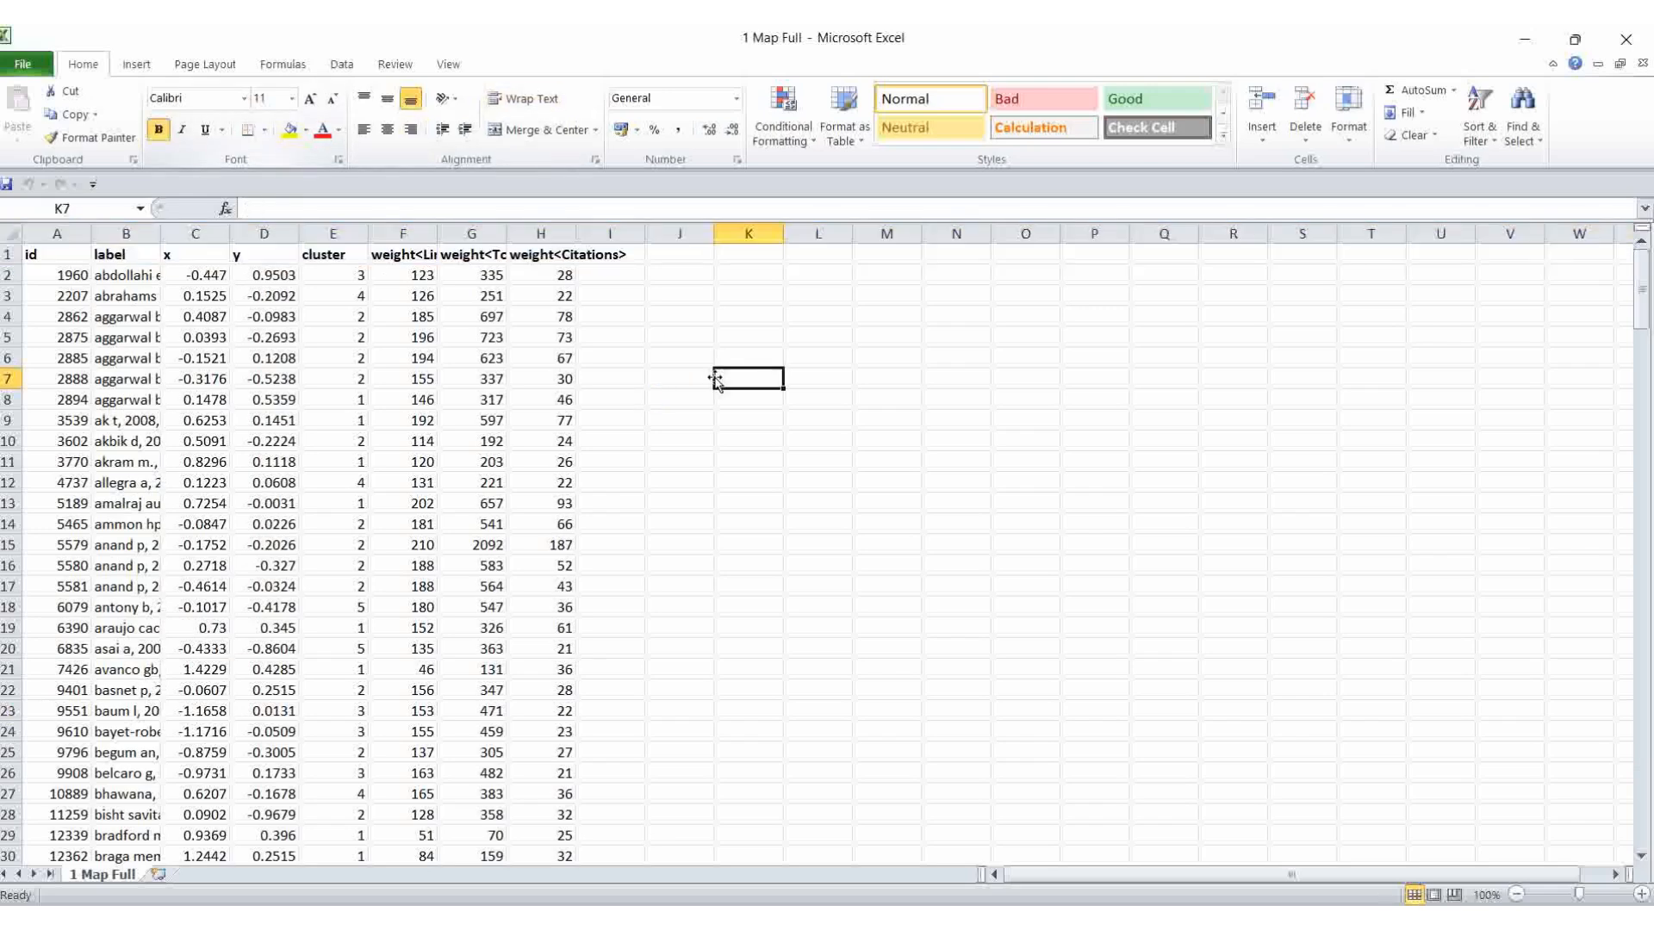
{"action": "left_click", "coordinate": [741, 440]}
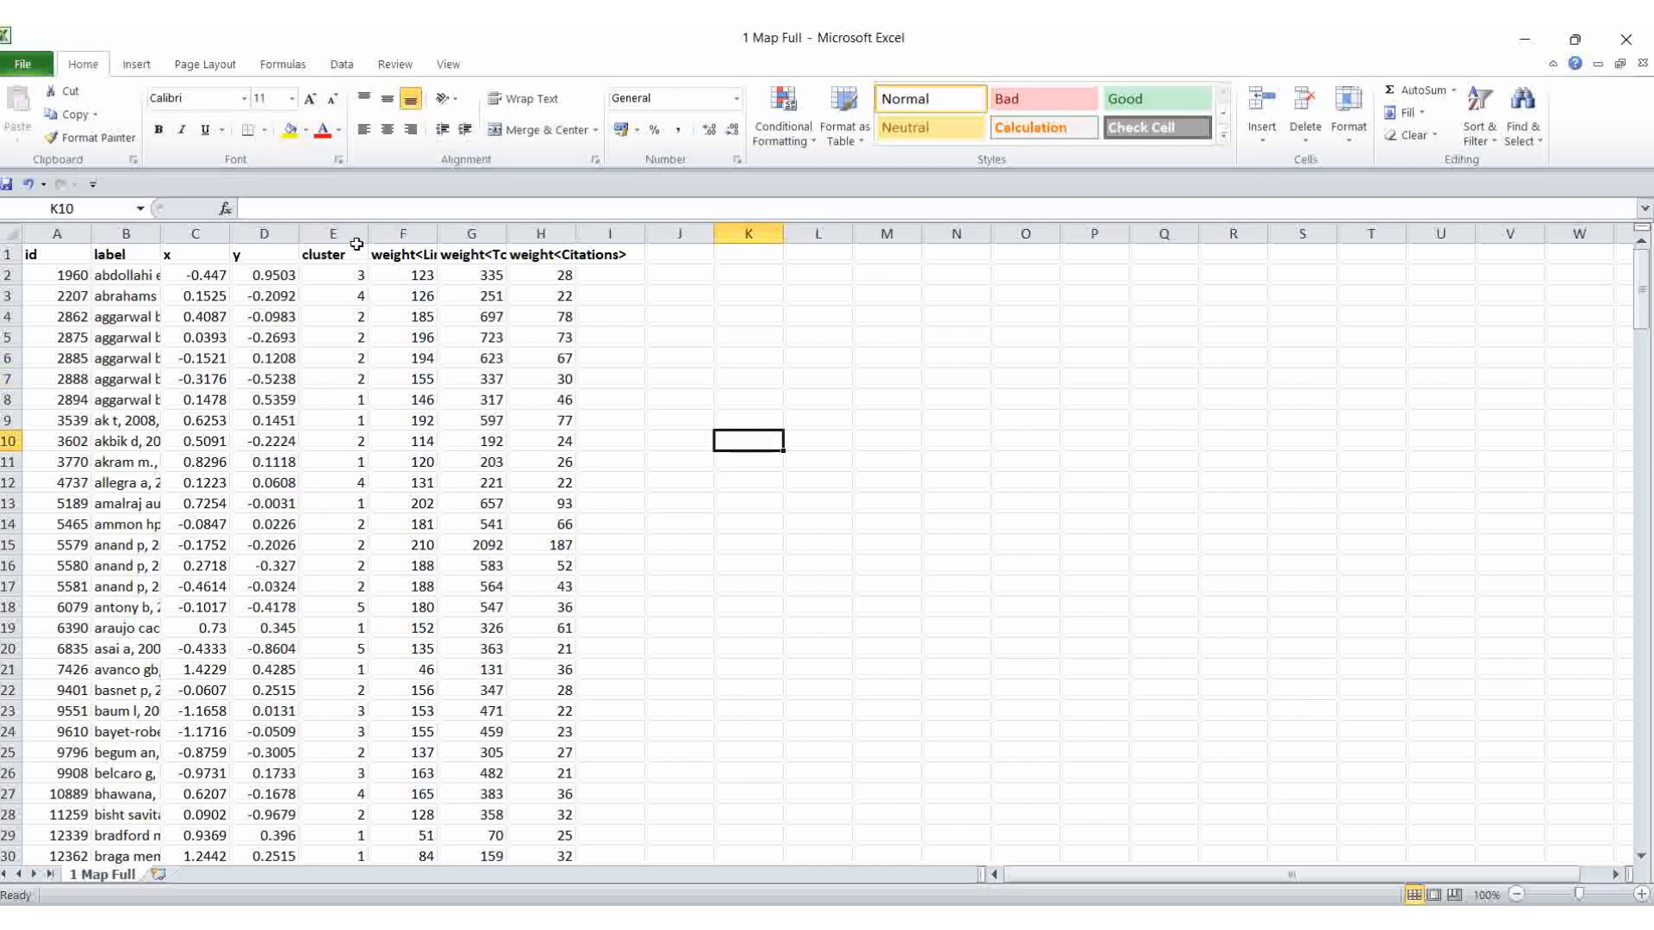
Open 1 Net Full from the Turmeric WoS Text folder, examine its link data and close the file
{"action": "key", "text": "alt+Tab"}
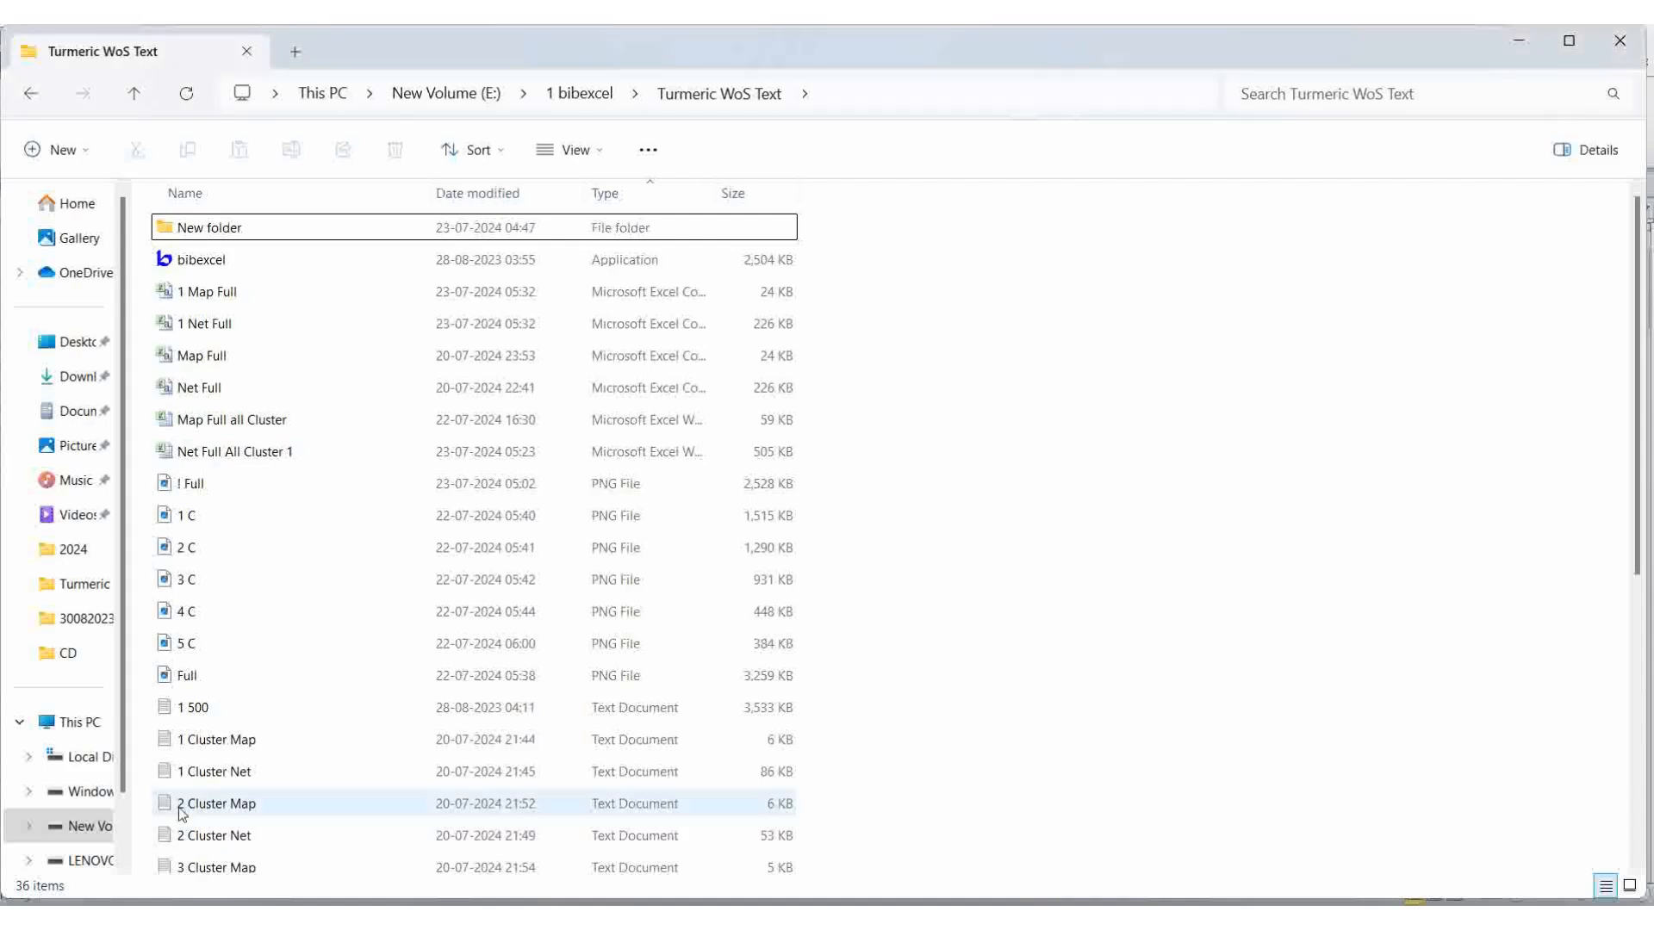
{"action": "scroll", "coordinate": [241, 819], "scroll_direction": "down", "scroll_amount": 5}
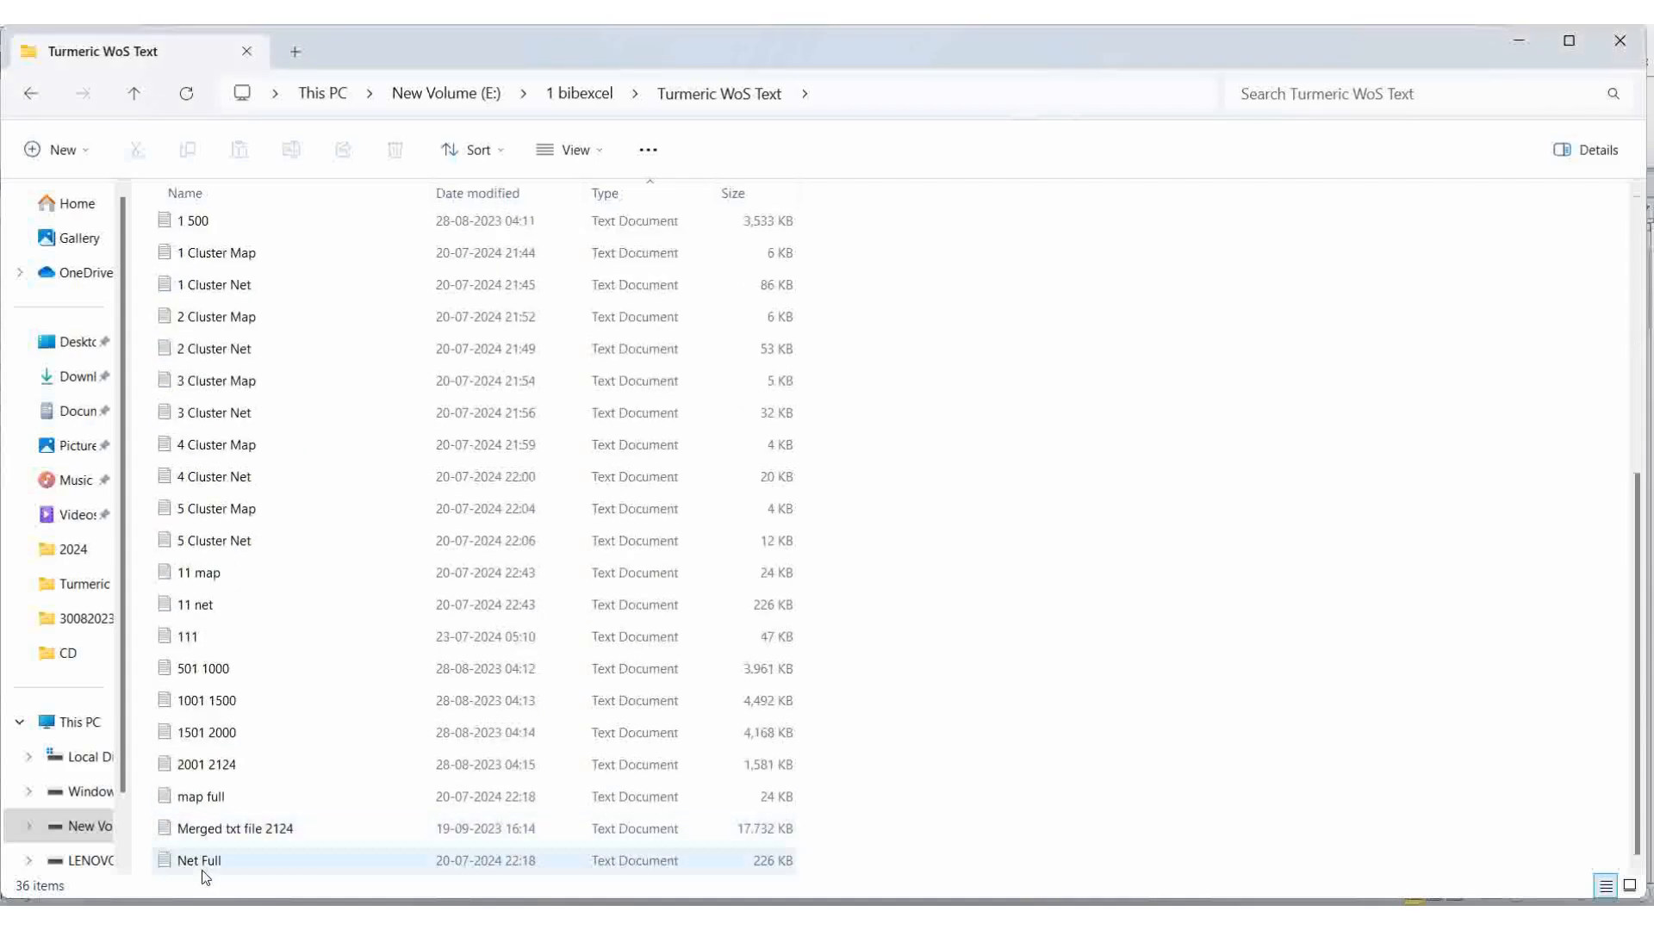
{"action": "scroll", "coordinate": [1094, 607], "scroll_direction": "up", "scroll_amount": 5}
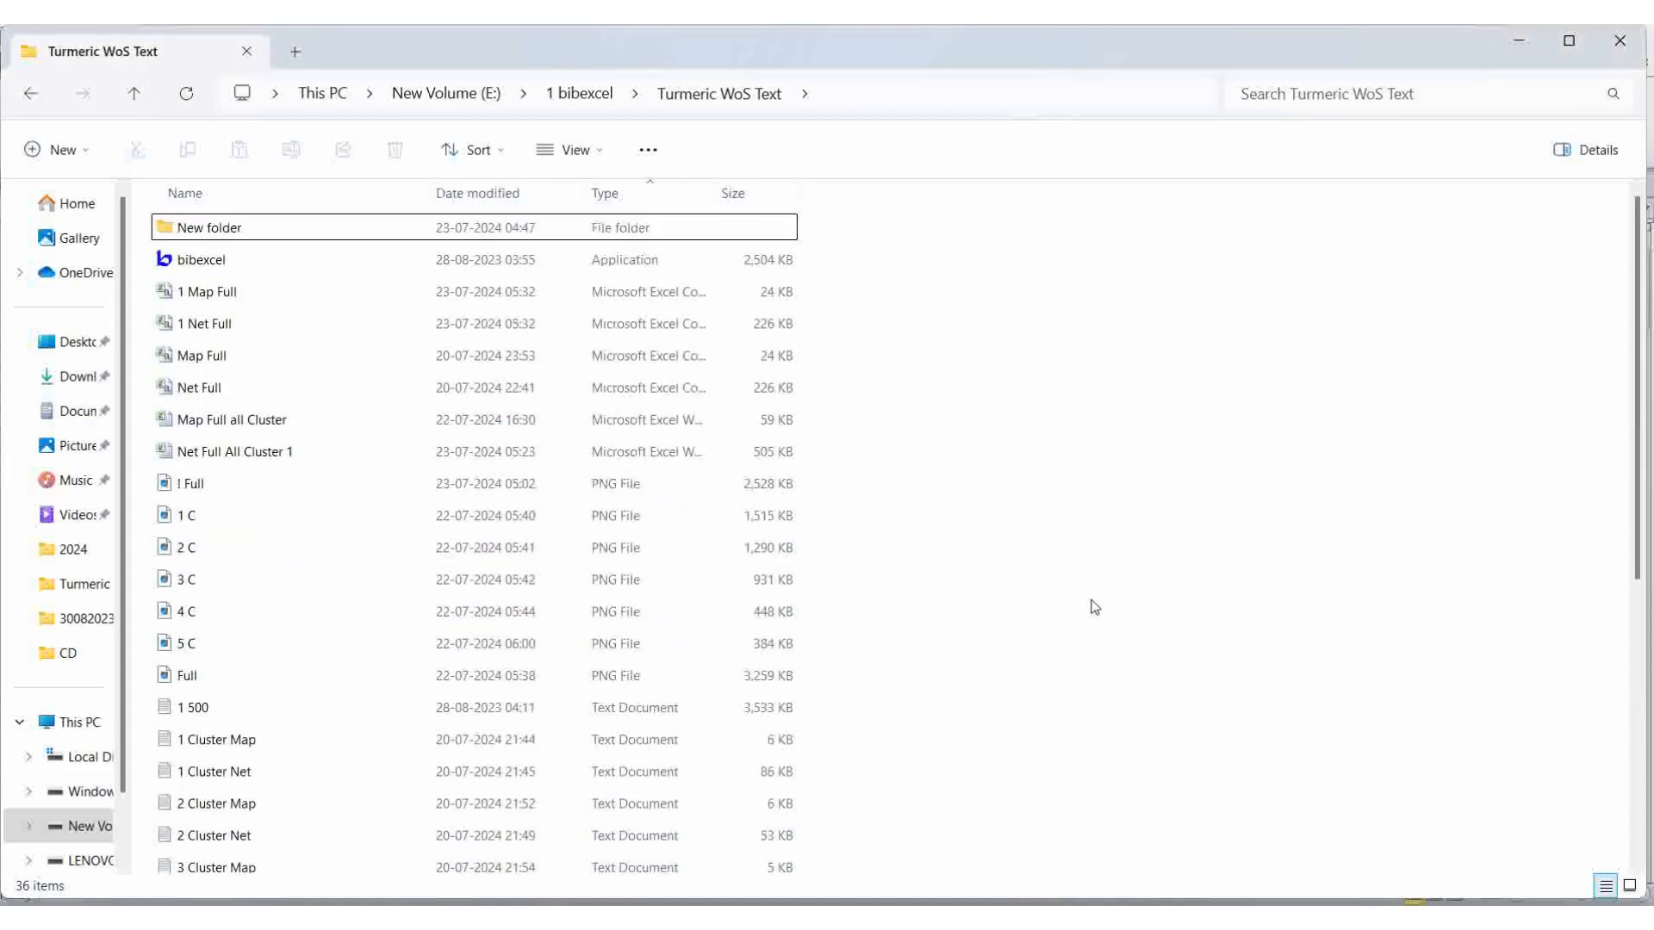
{"action": "left_click", "coordinate": [227, 325]}
{"action": "double_click", "coordinate": [227, 325]}
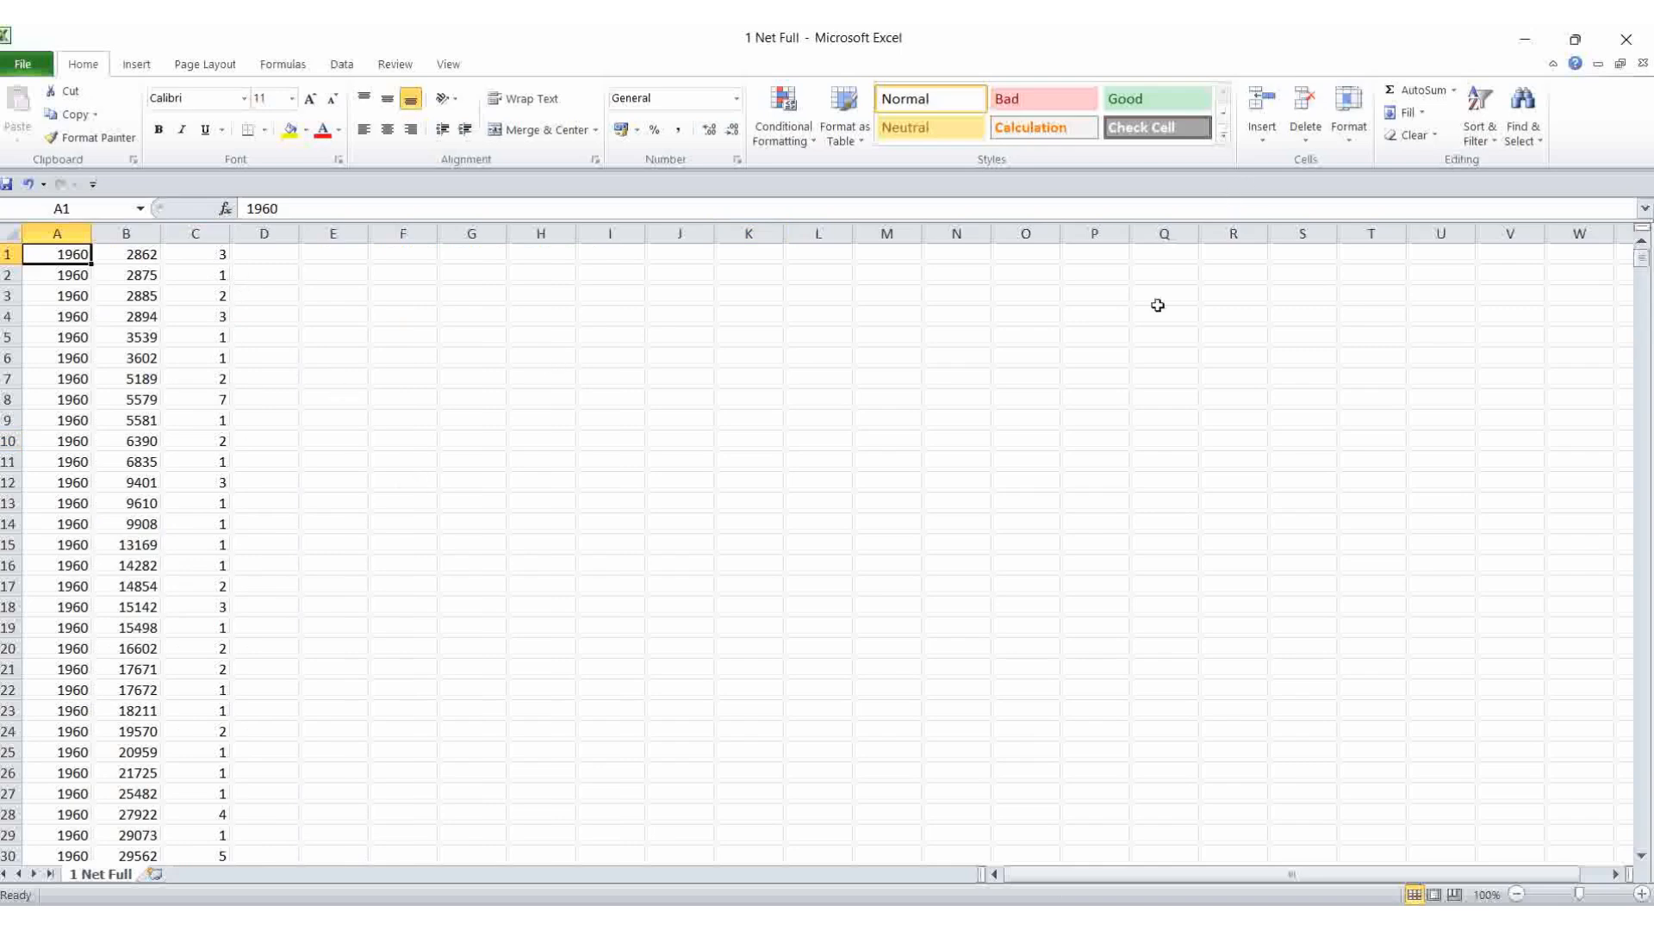
{"action": "left_click", "coordinate": [1626, 38]}
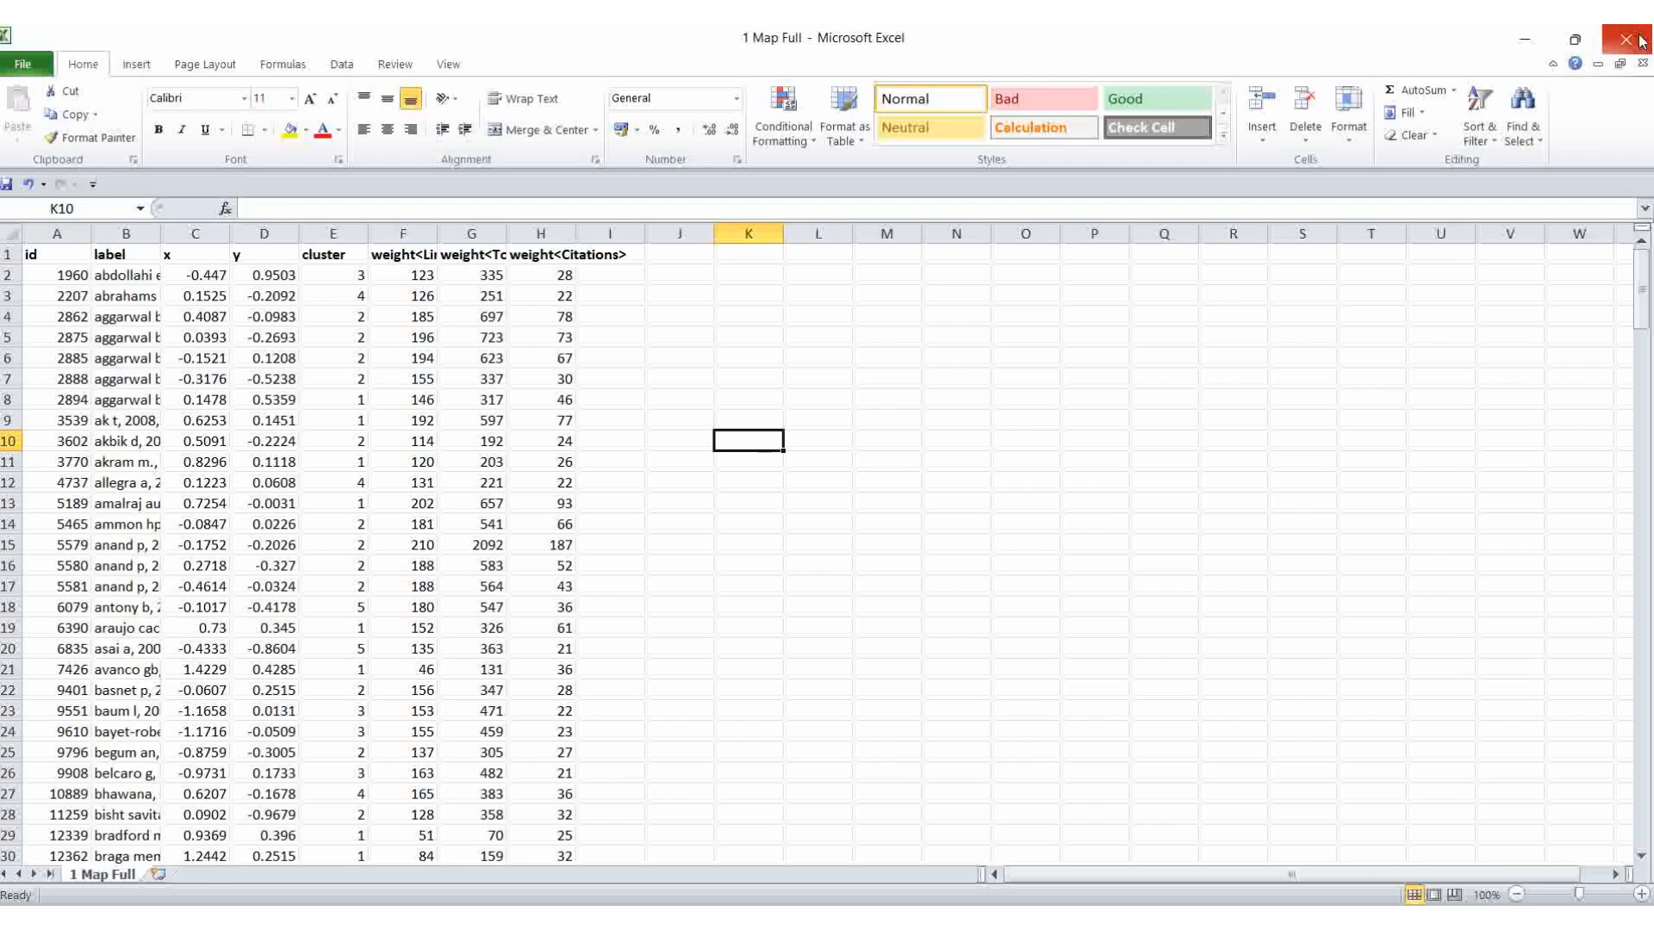
Save the 1 Map Full sheet as a Unicode Text file named 1, and close it without saving further changes
{"action": "left_click", "coordinate": [1625, 40]}
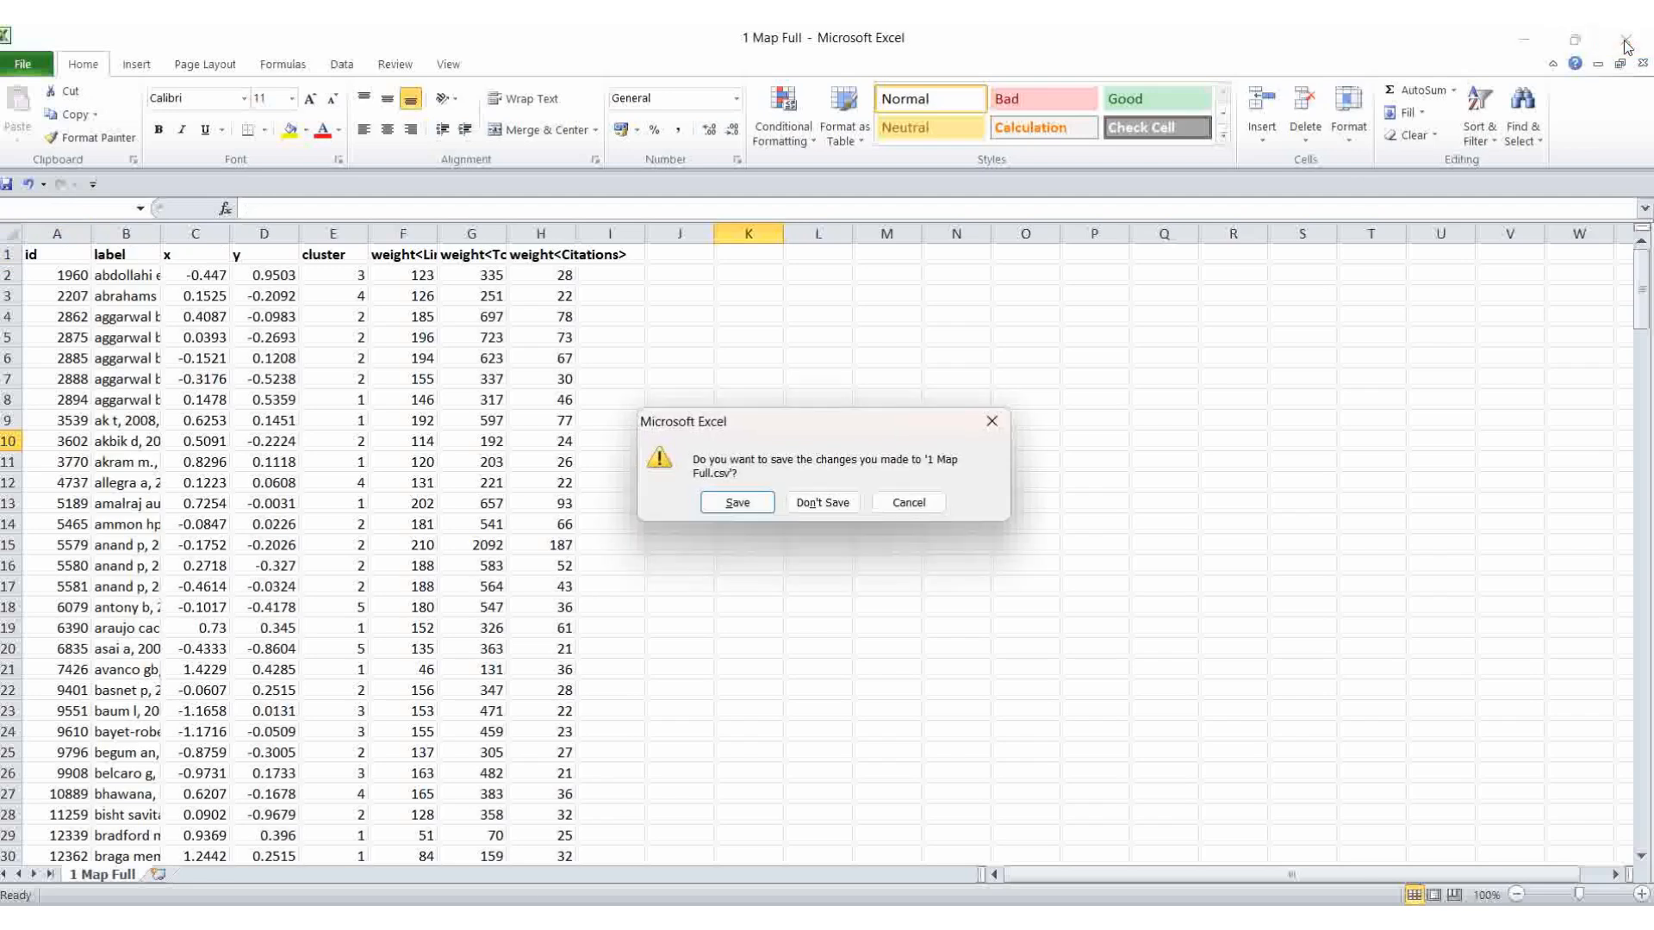
{"action": "left_click", "coordinate": [737, 503]}
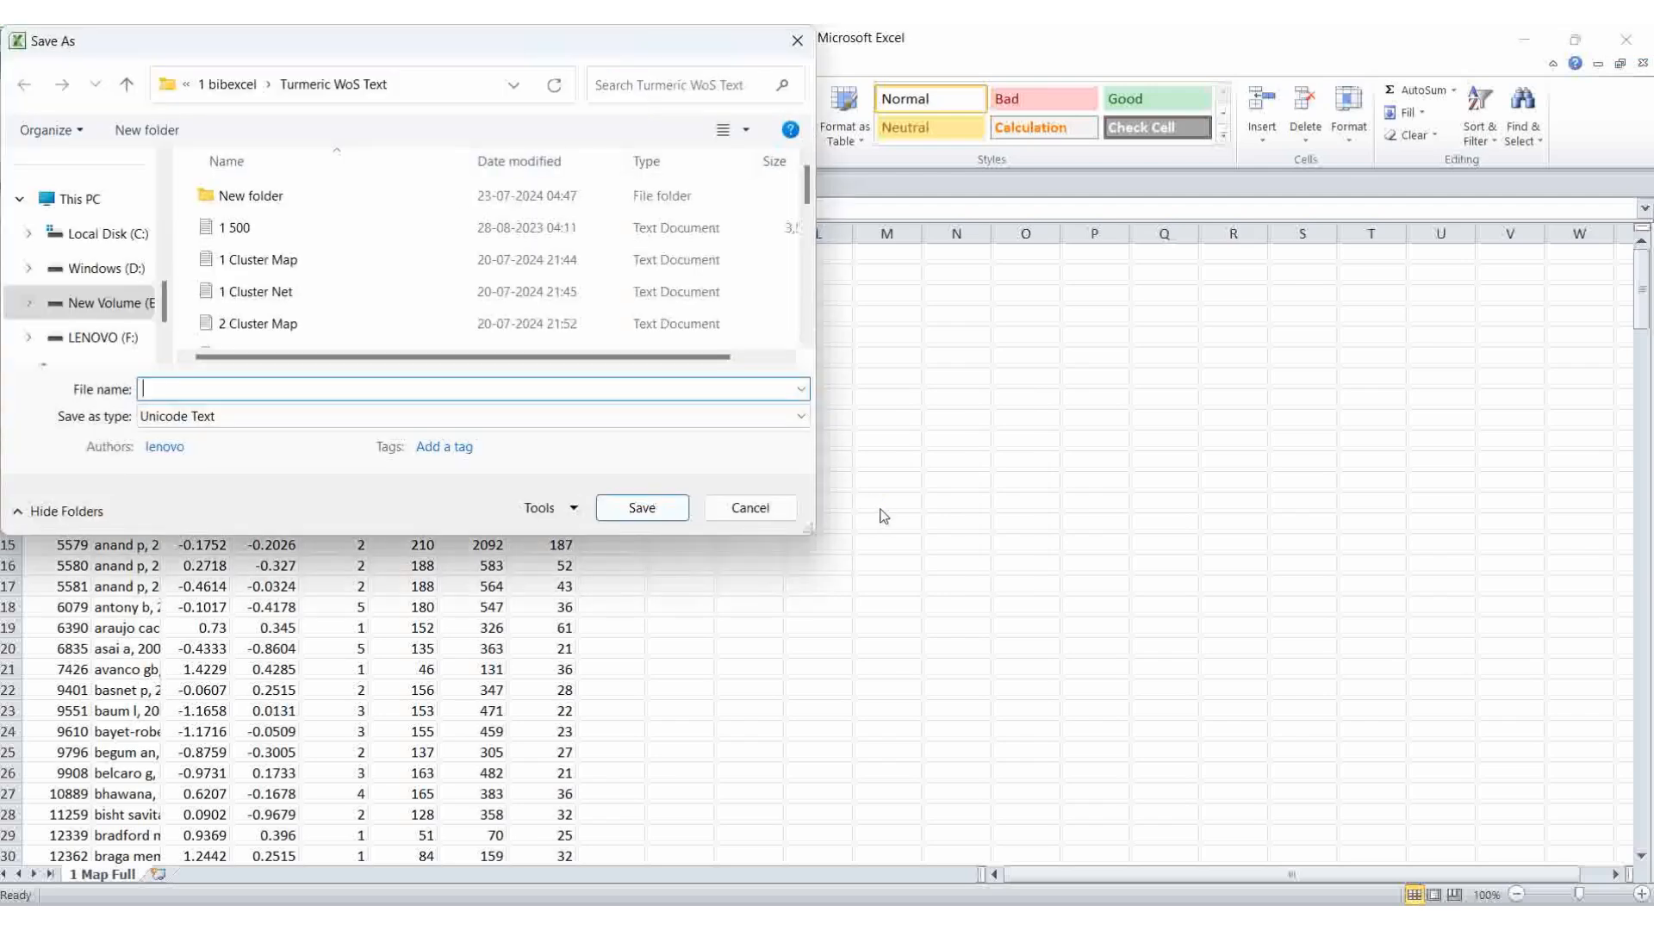
{"action": "type", "text": "1"}
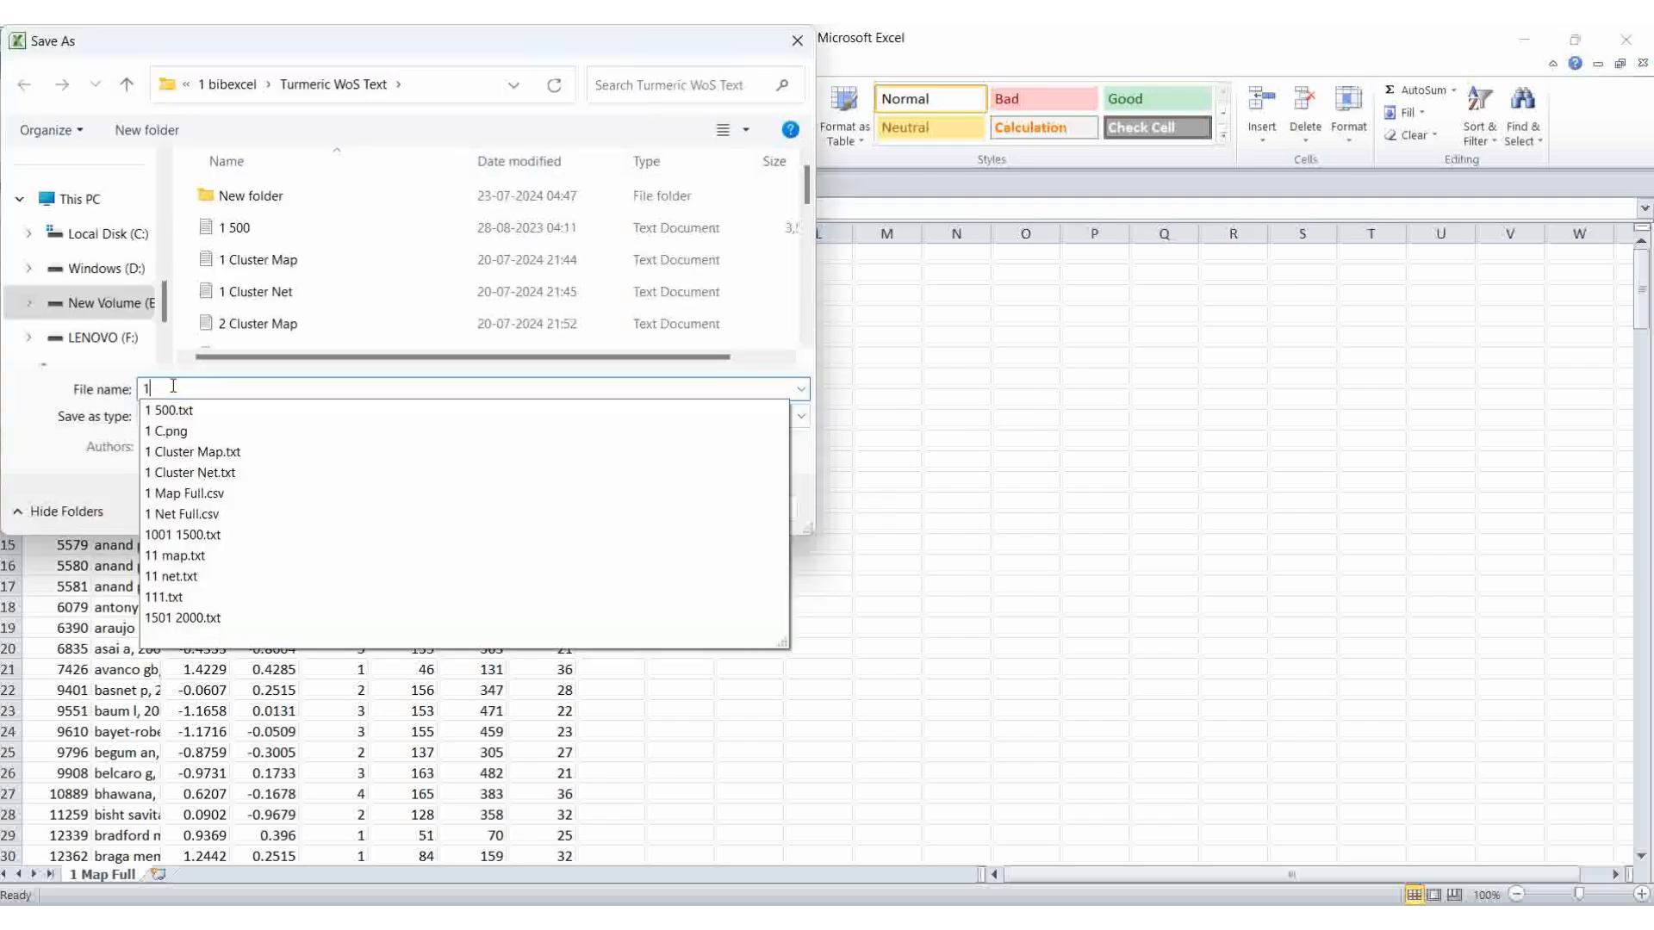
{"action": "left_click", "coordinate": [1057, 468]}
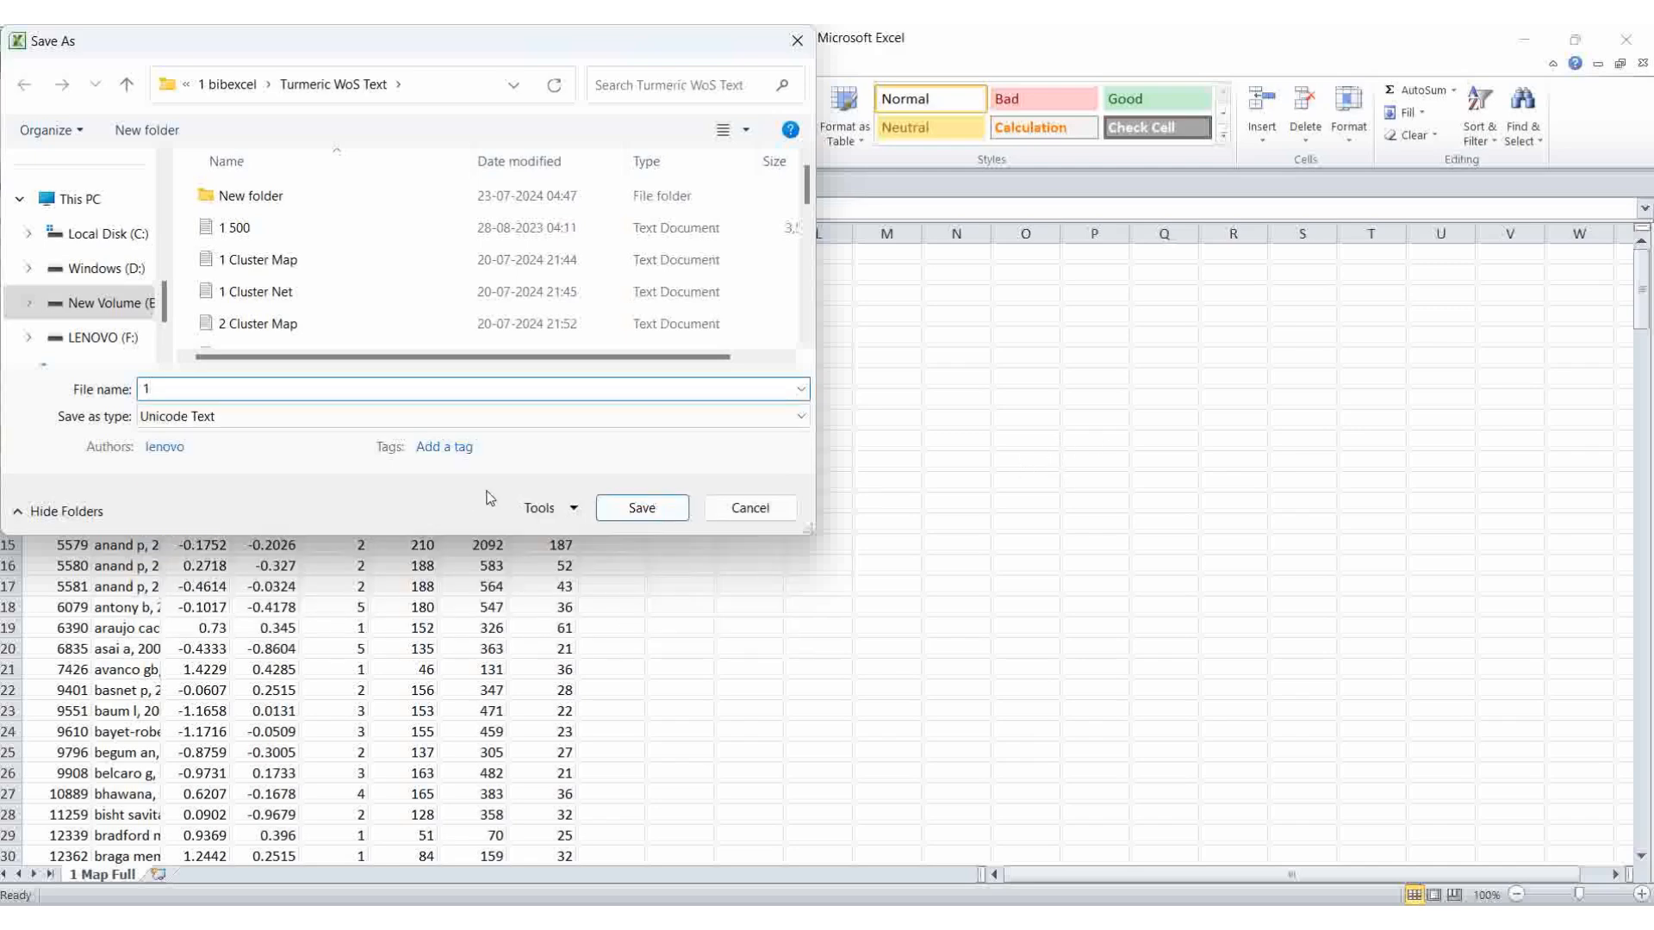
{"action": "left_click", "coordinate": [666, 513]}
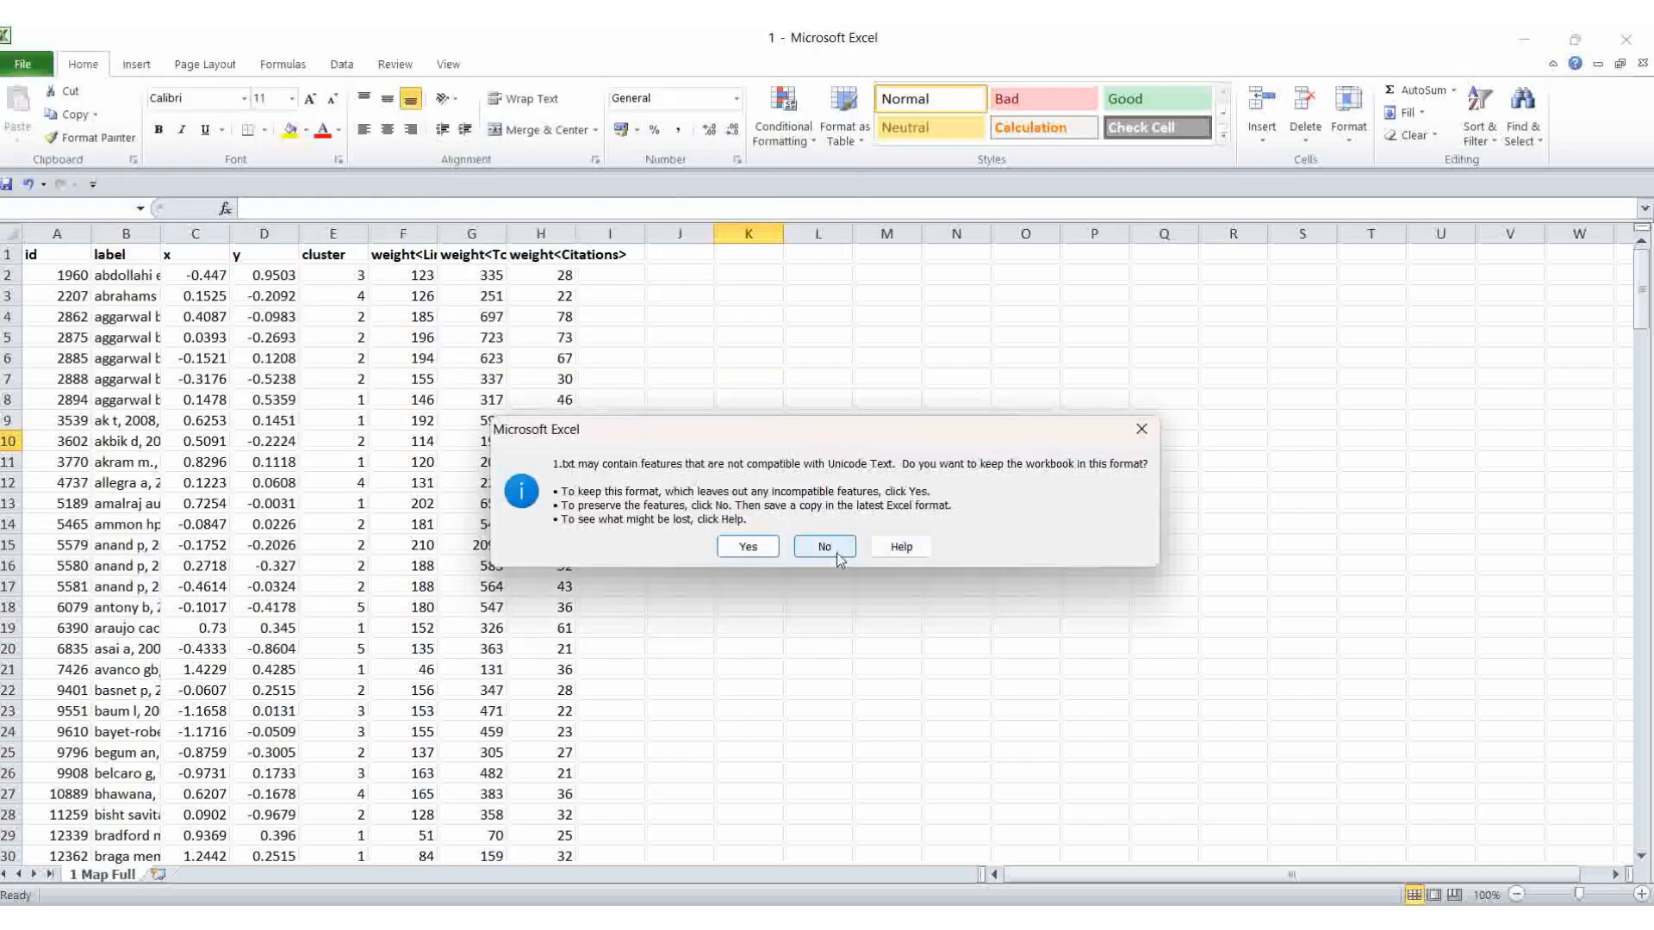
{"action": "left_click", "coordinate": [820, 541]}
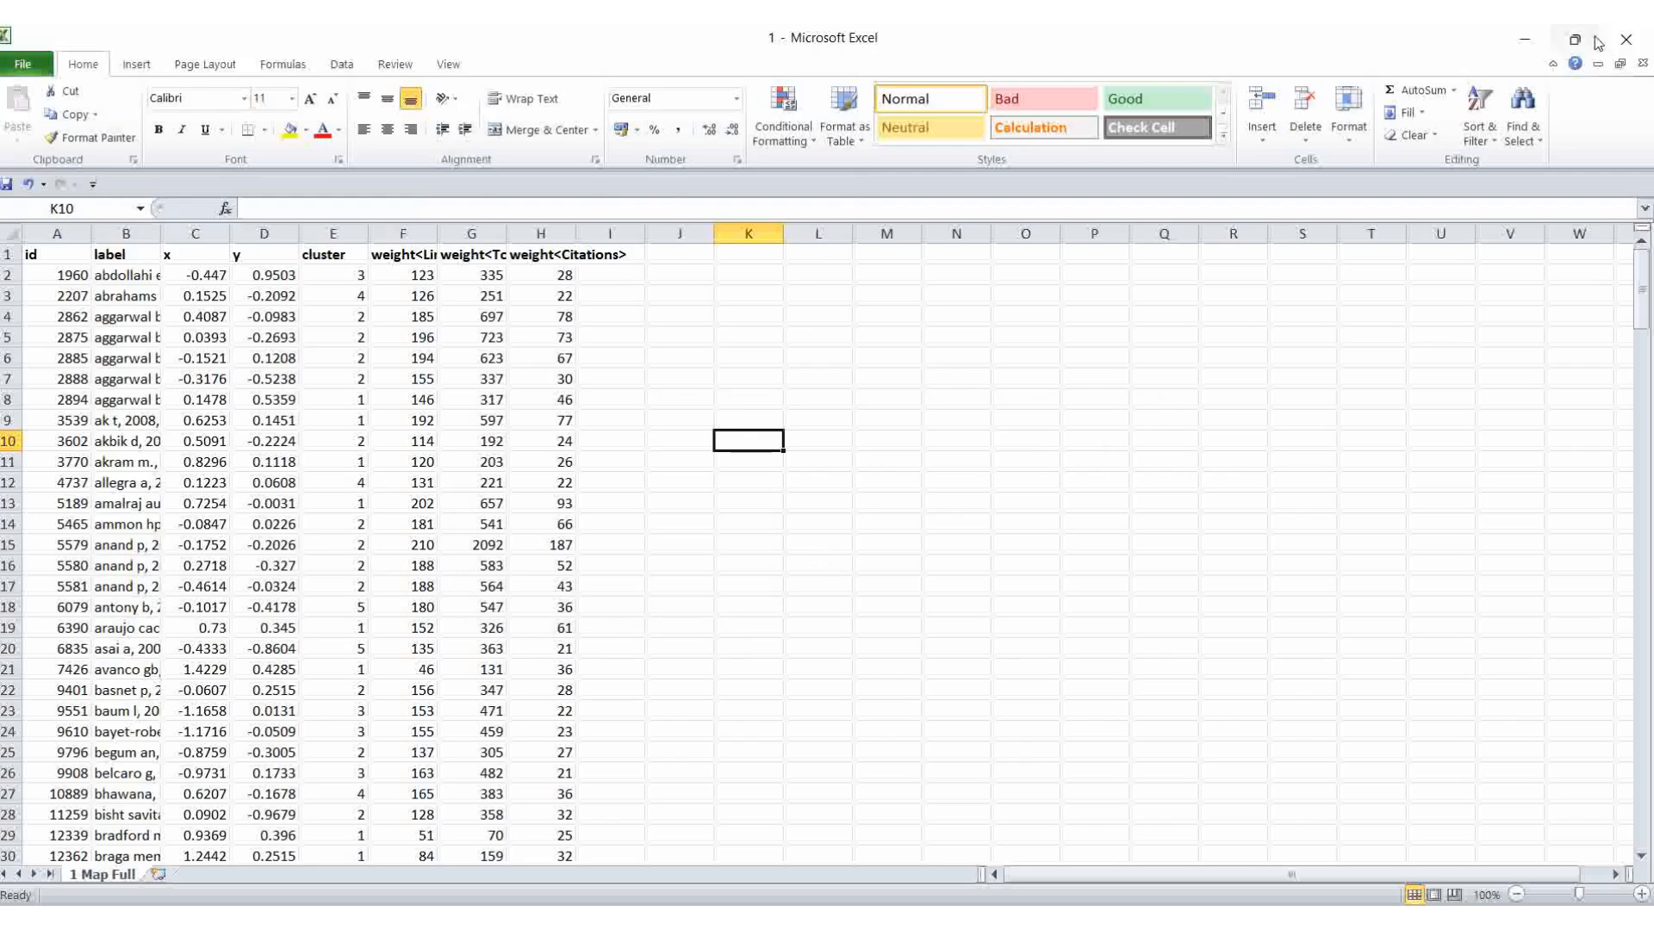
{"action": "left_click", "coordinate": [1627, 39]}
{"action": "left_click", "coordinate": [823, 501]}
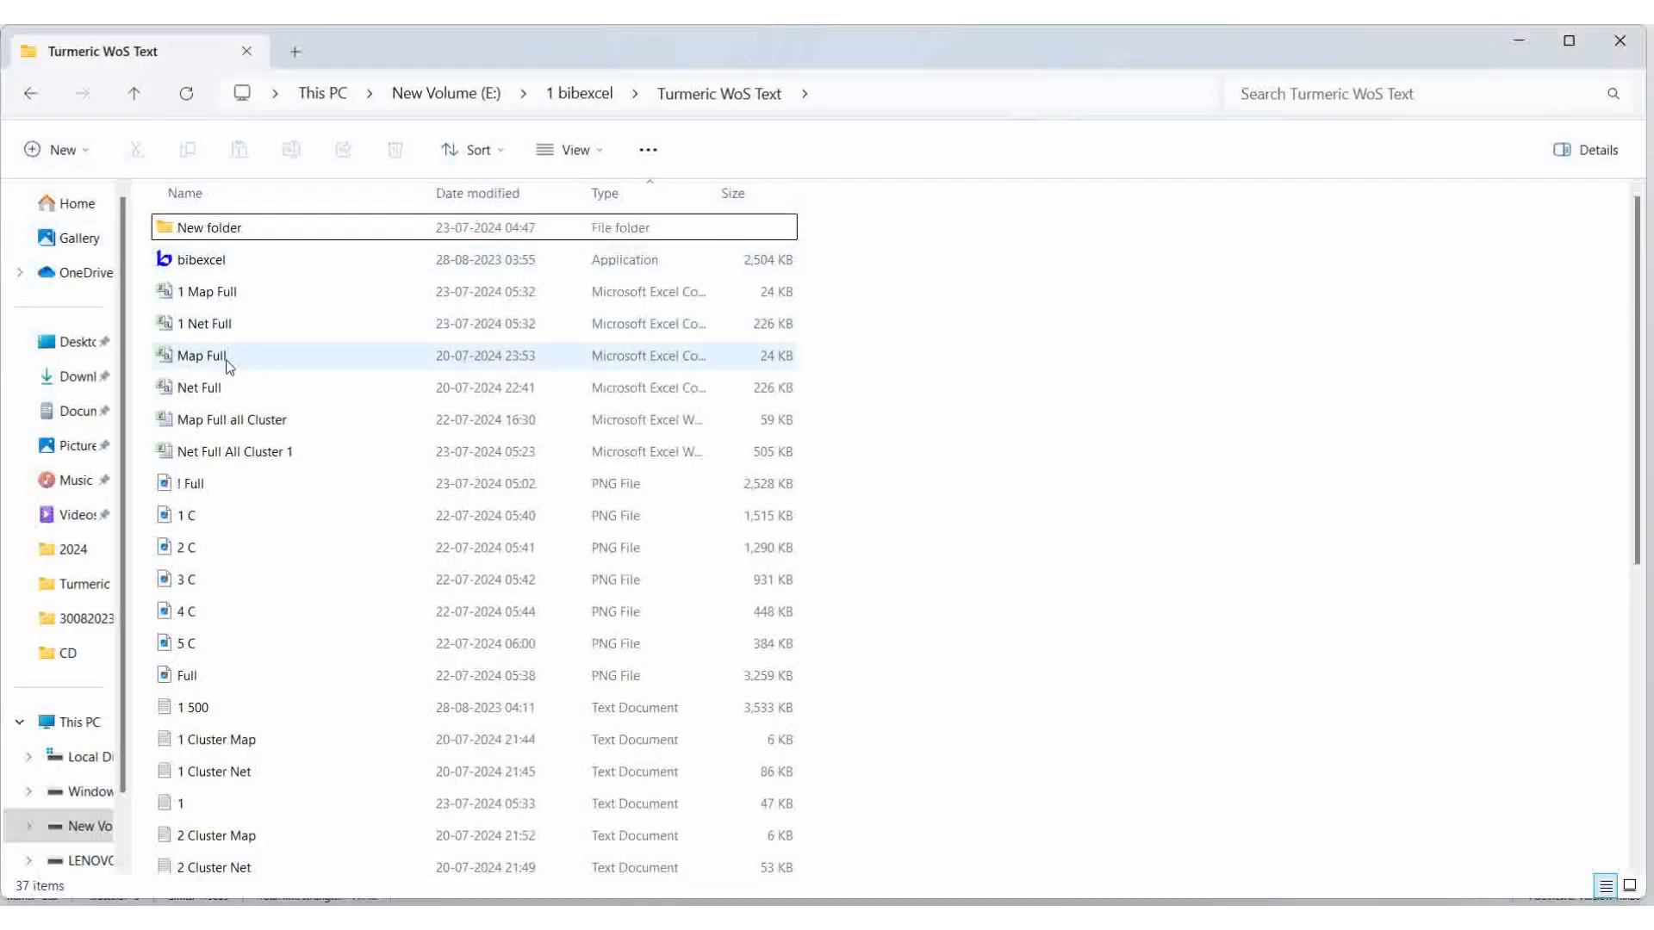
Open the Map Full all Cluster workbook from the Turmeric WoS Text folder and show its full sheet
{"action": "left_click", "coordinate": [260, 429]}
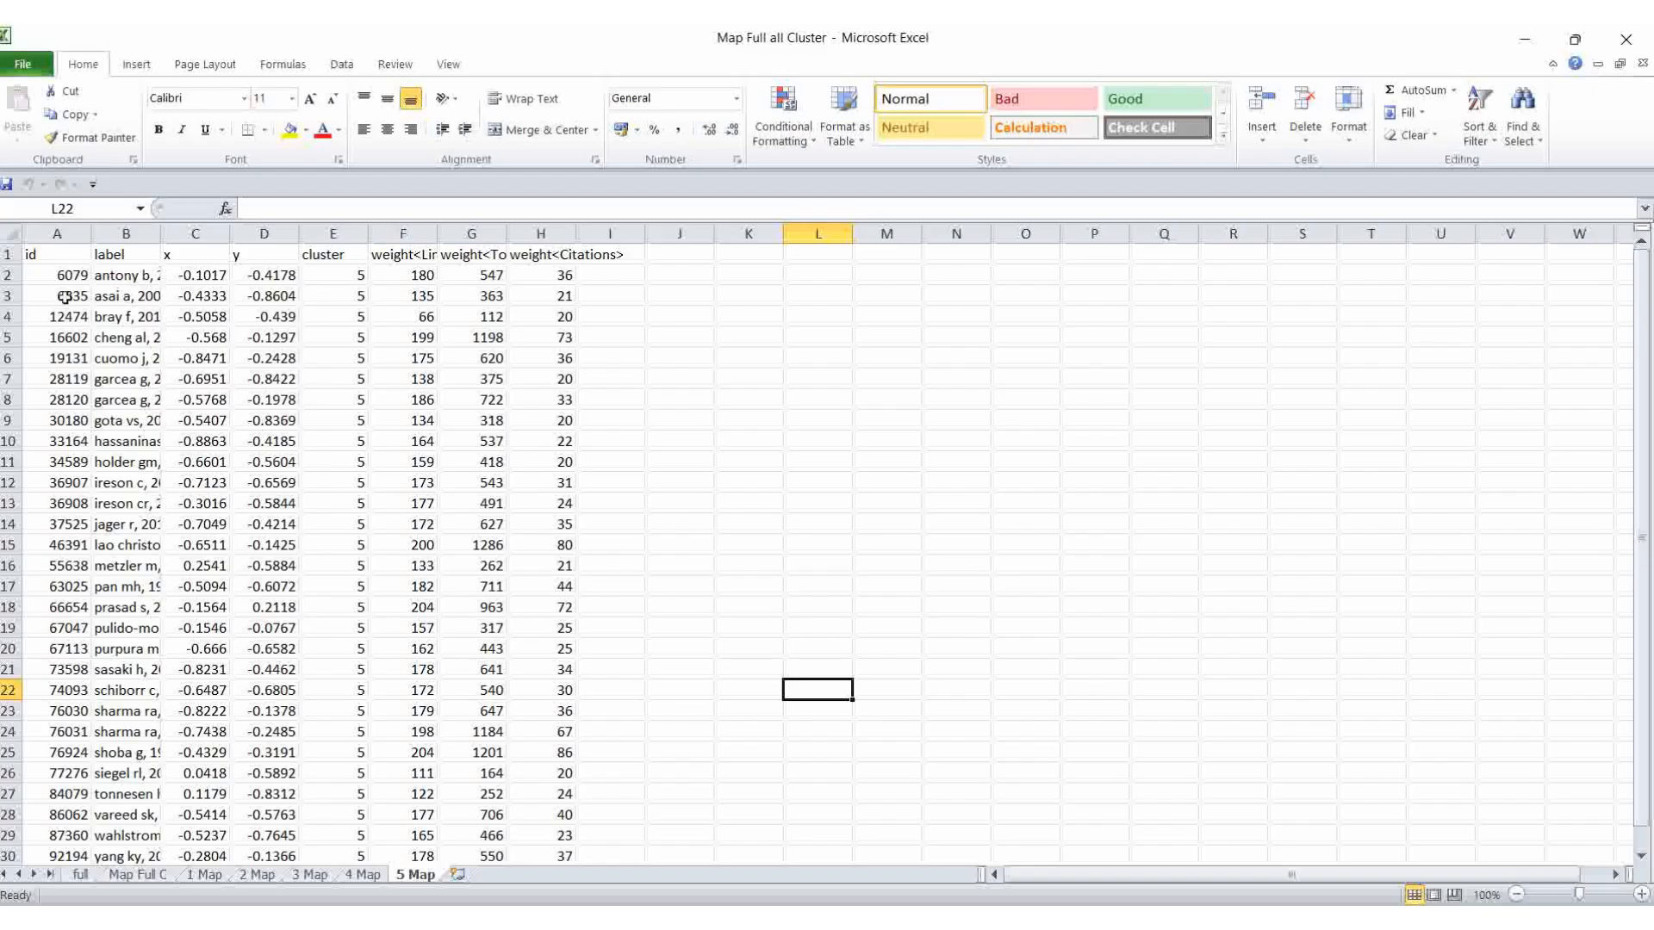
{"action": "left_click", "coordinate": [79, 876]}
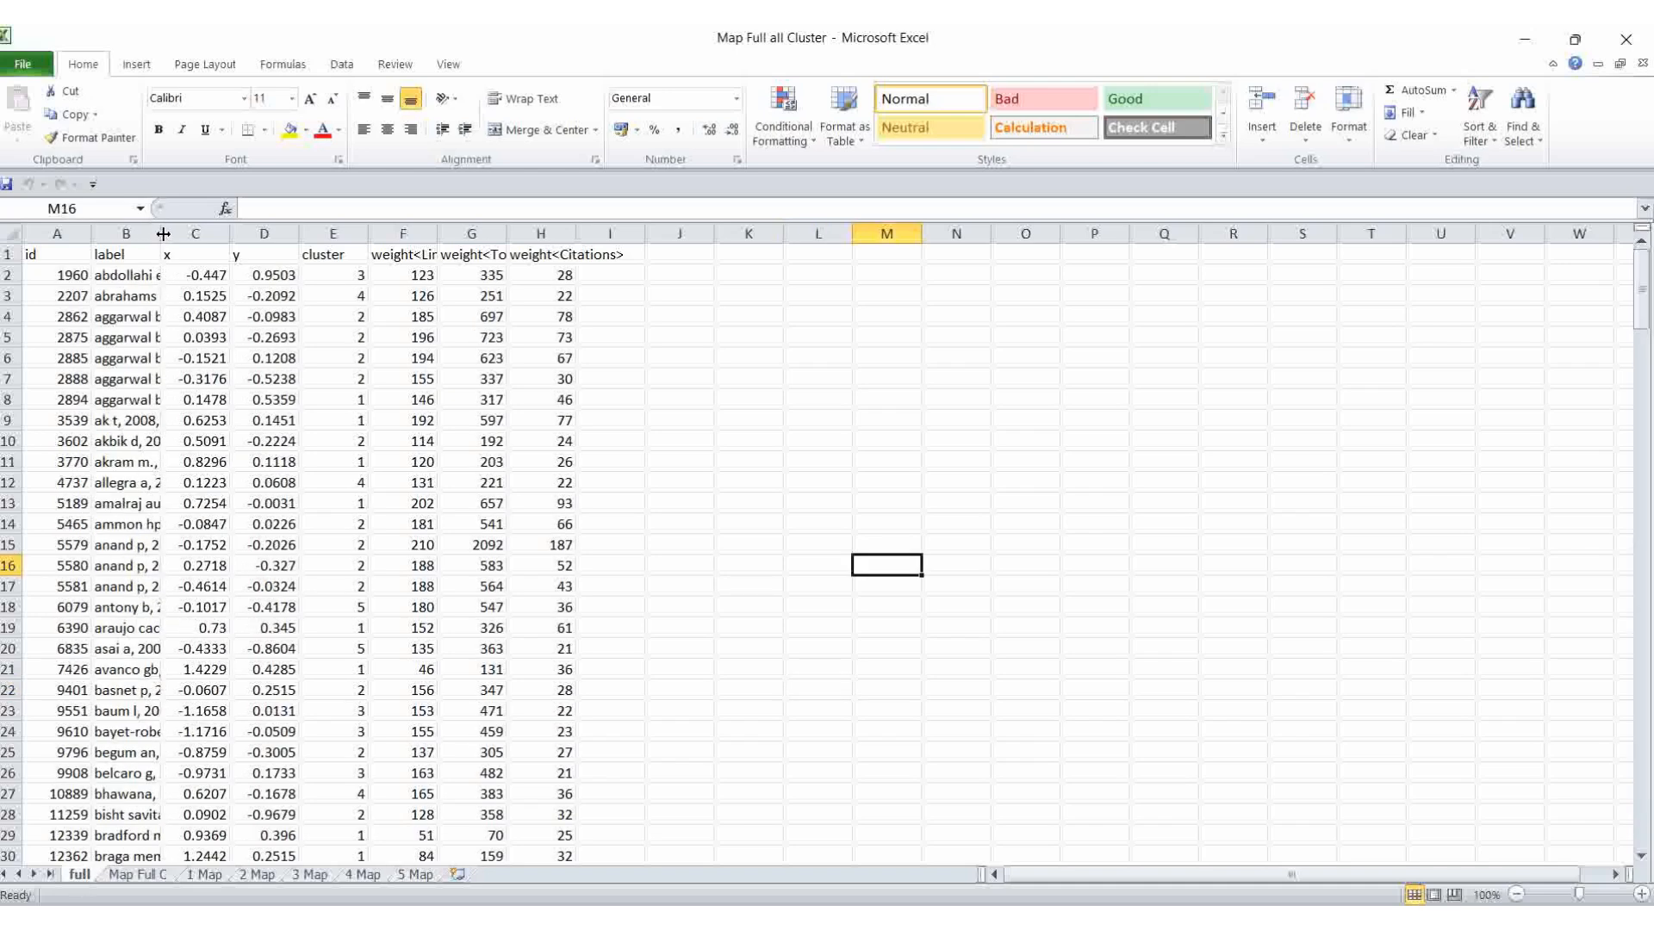
Widen the label column on the full sheet and show the start of the Map Full C sheet
{"action": "left_click_drag", "start_coordinate": [163, 233], "coordinate": [212, 234]}
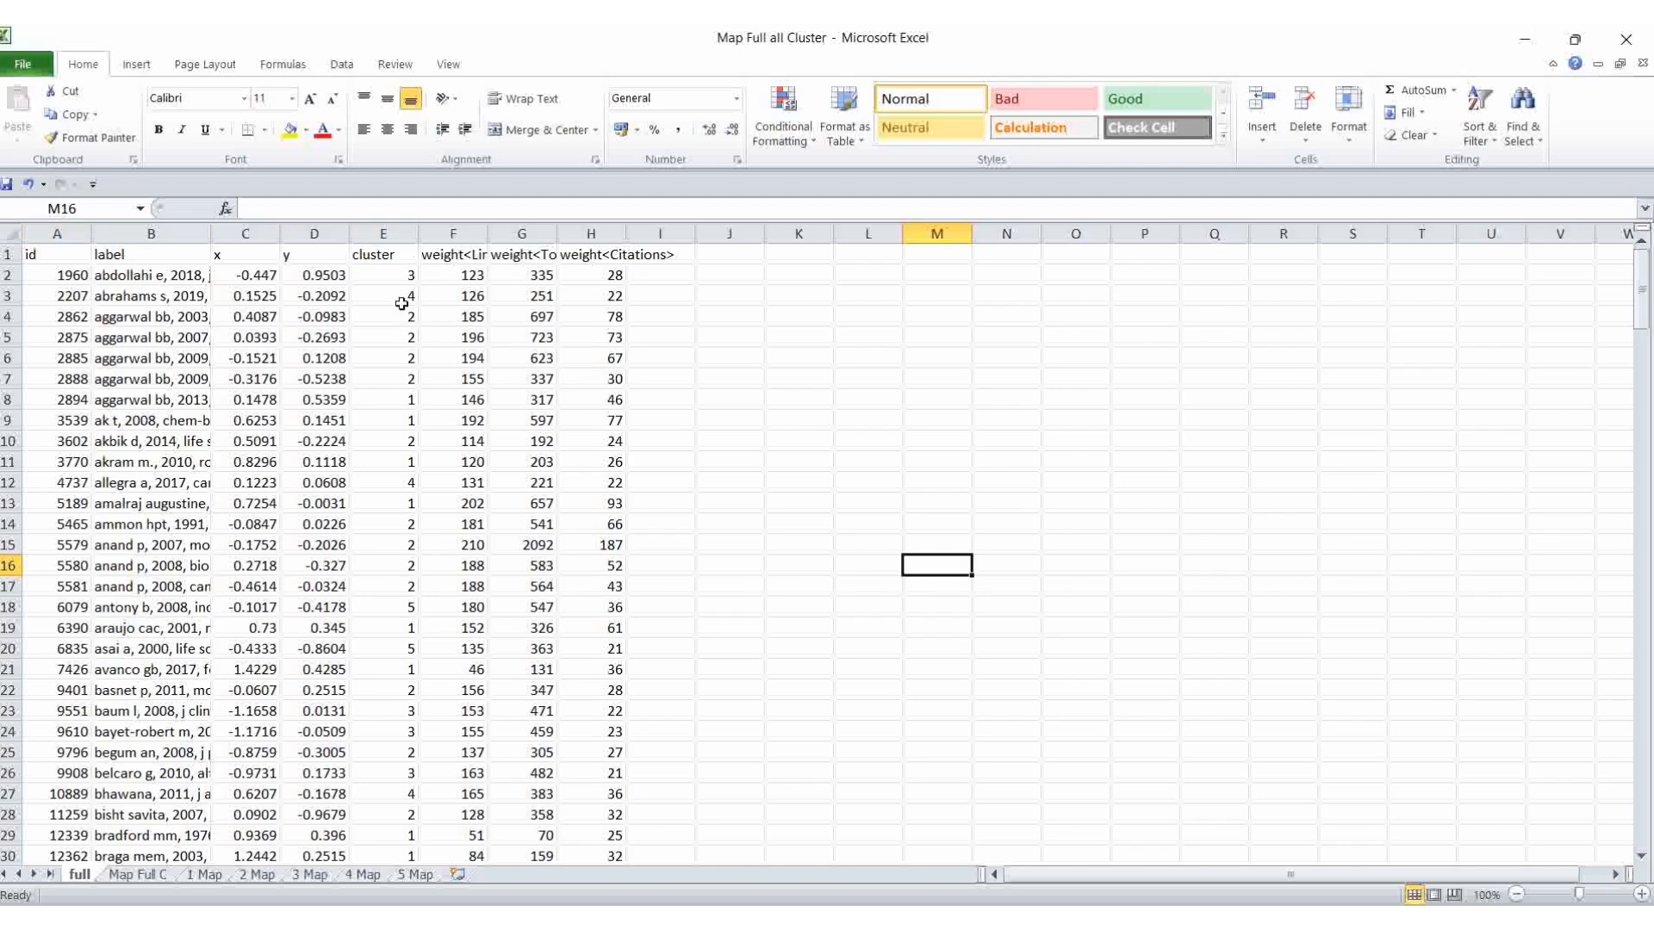
{"action": "left_click", "coordinate": [139, 875]}
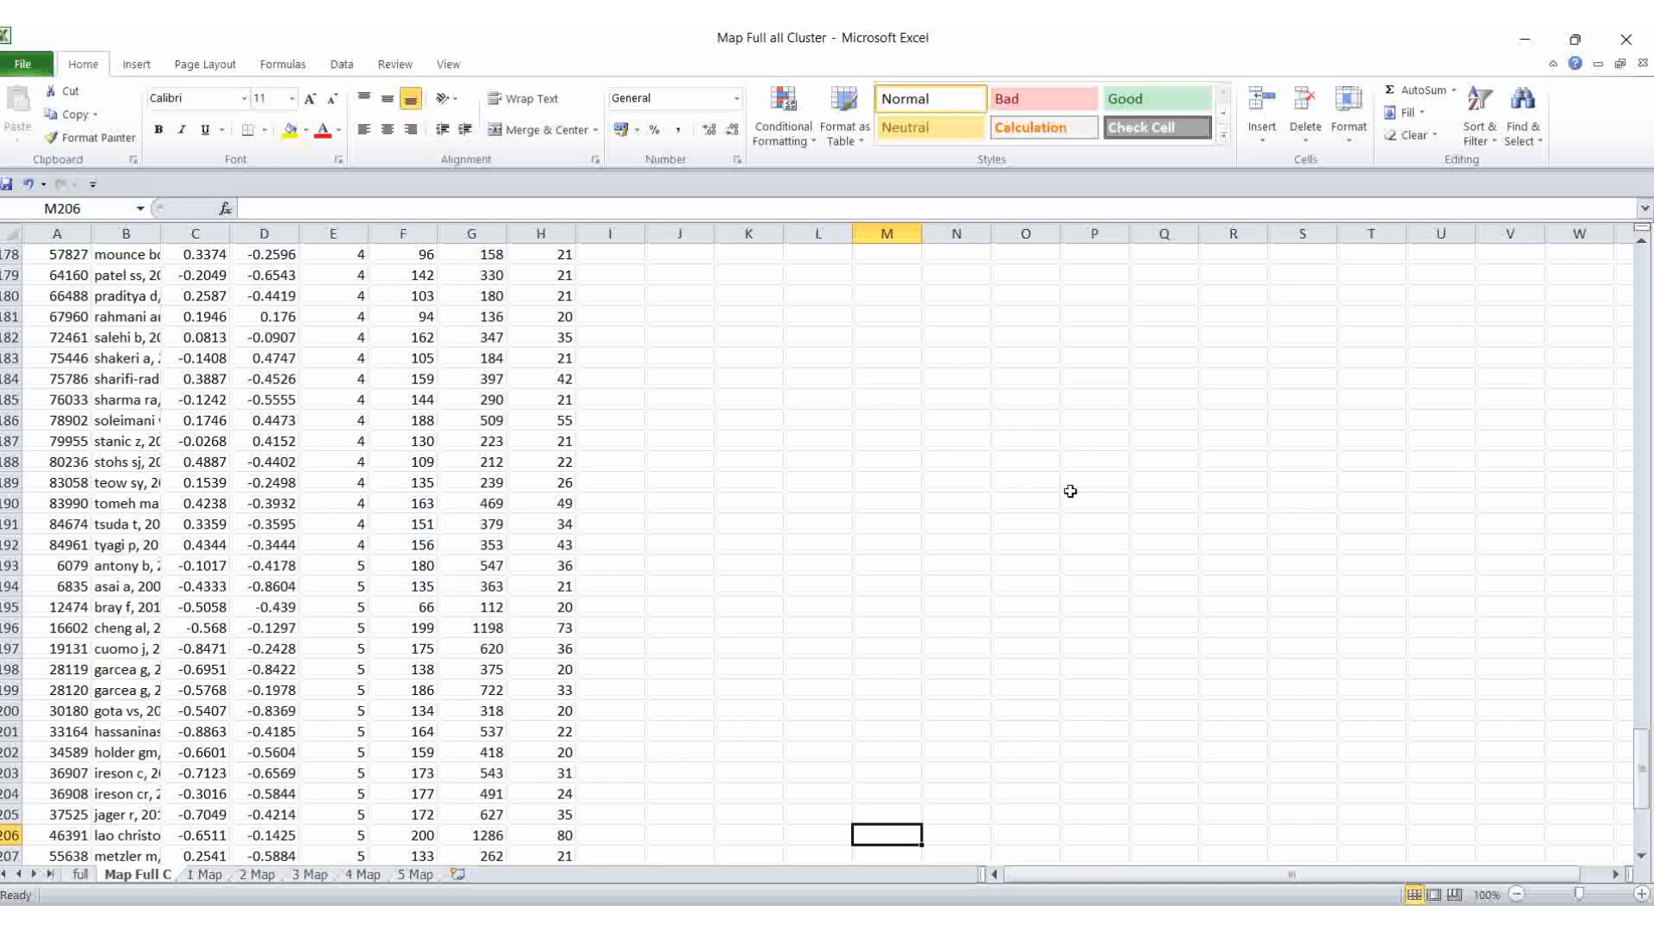
{"action": "scroll", "coordinate": [1069, 490], "scroll_direction": "up", "scroll_amount": 15}
{"action": "key", "text": "ctrl+Home"}
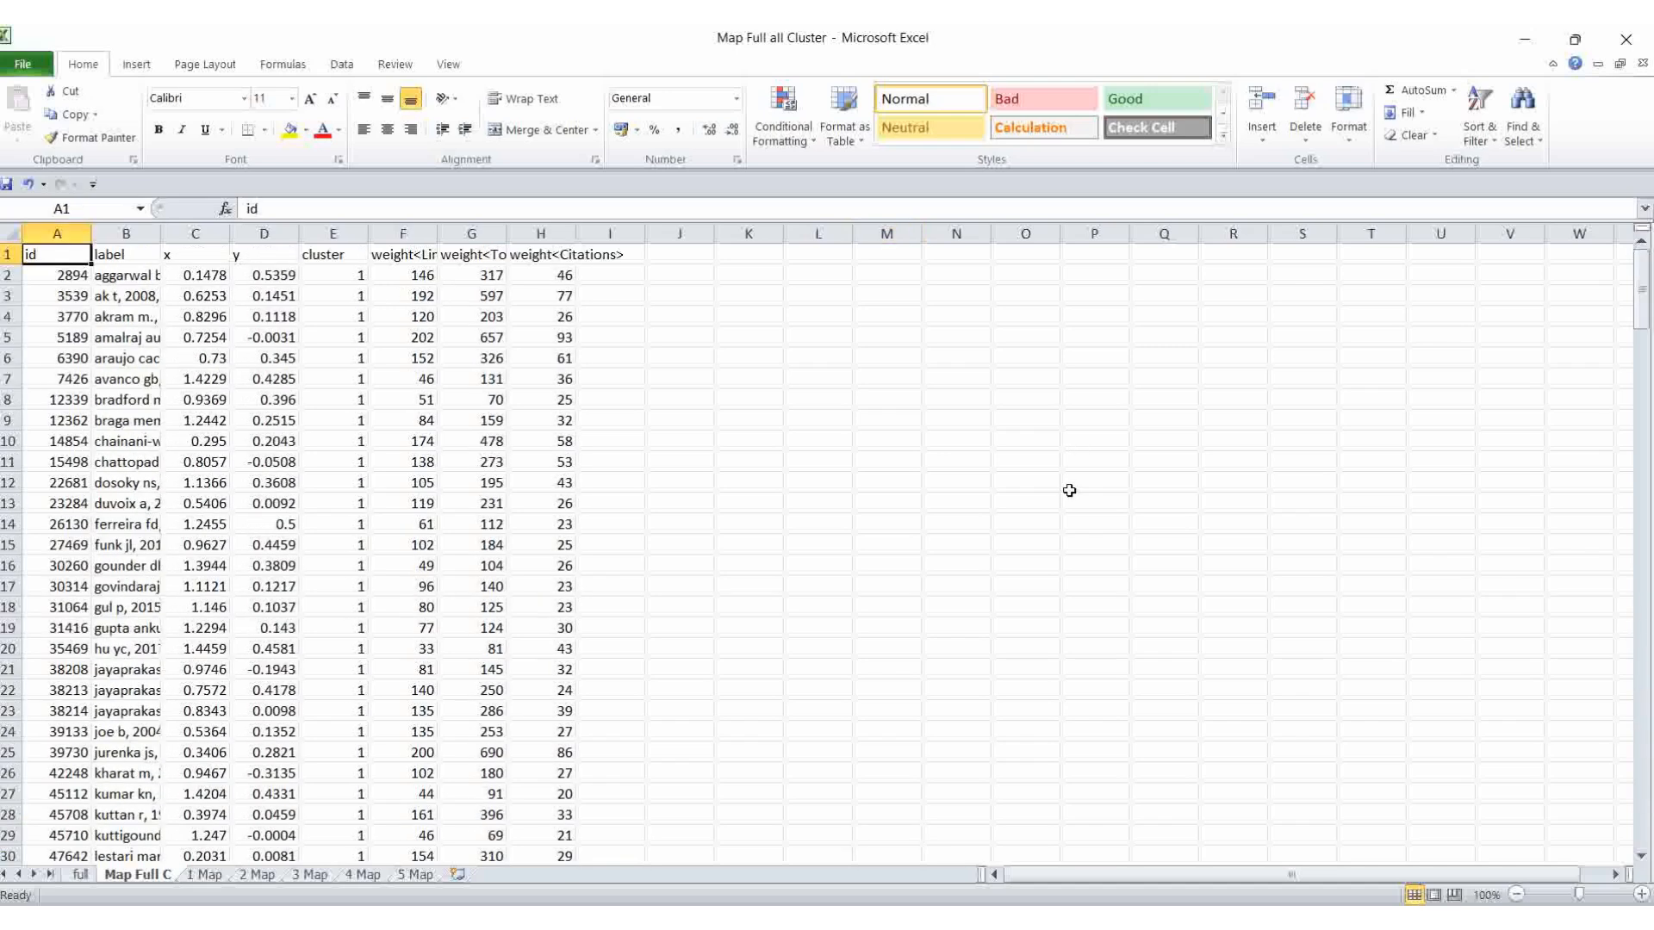
Examine the cluster column of the Map Full C sheet, its sort options and the weight<Links> column, without sorting anything
{"action": "left_click", "coordinate": [334, 233]}
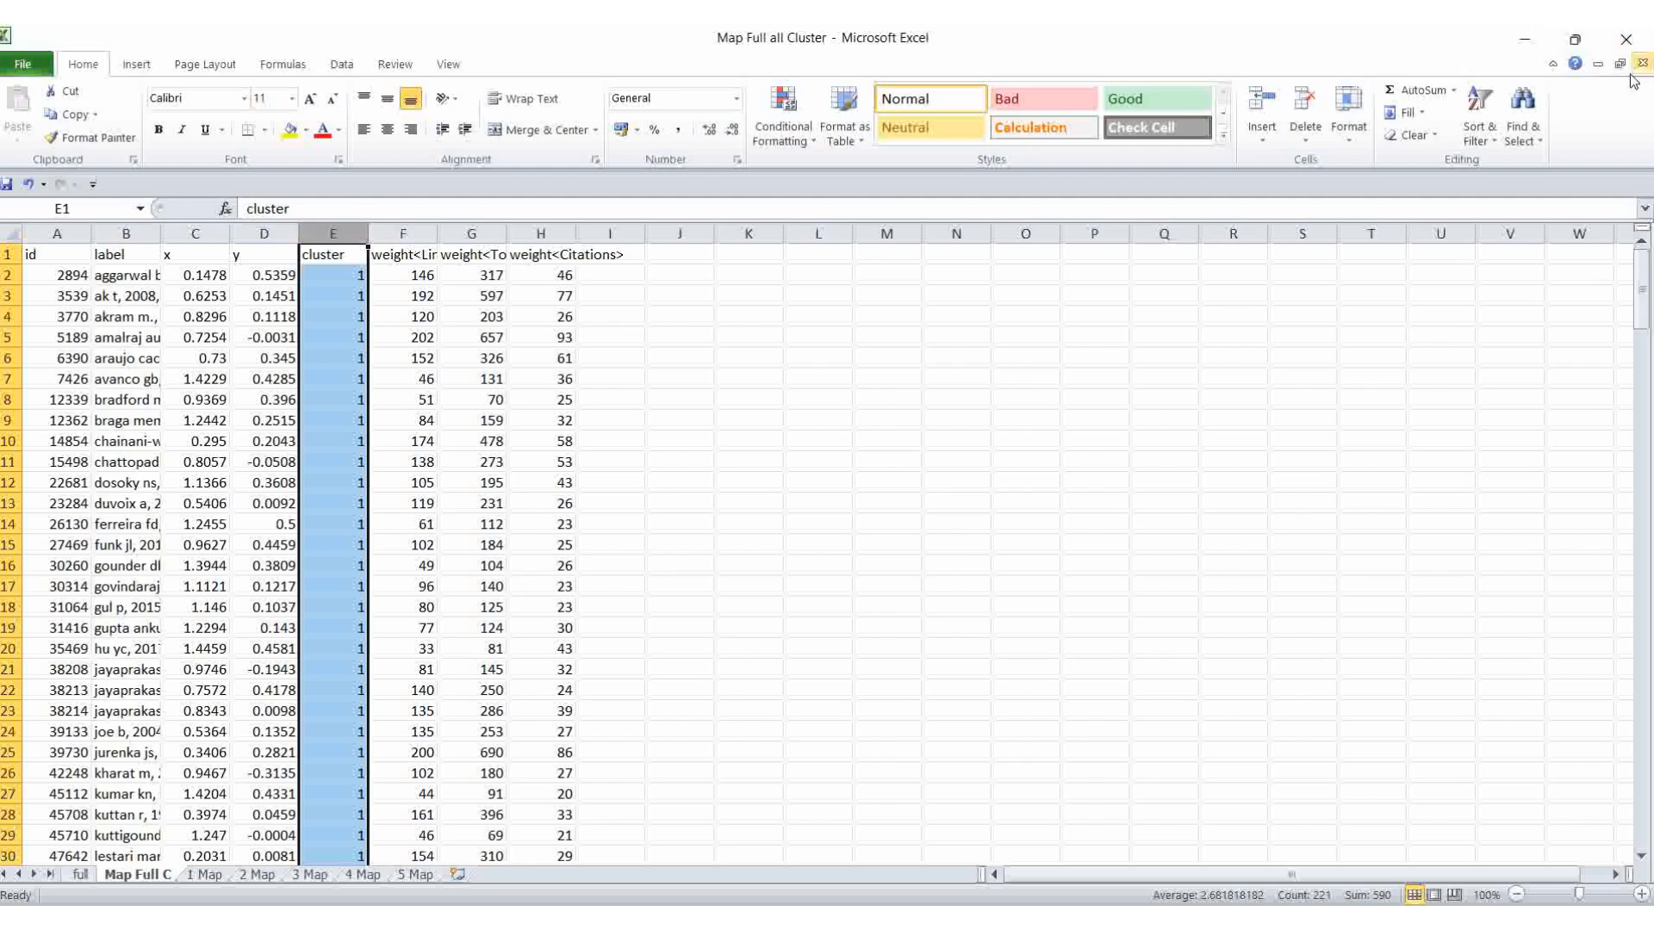
{"action": "left_click", "coordinate": [1499, 145]}
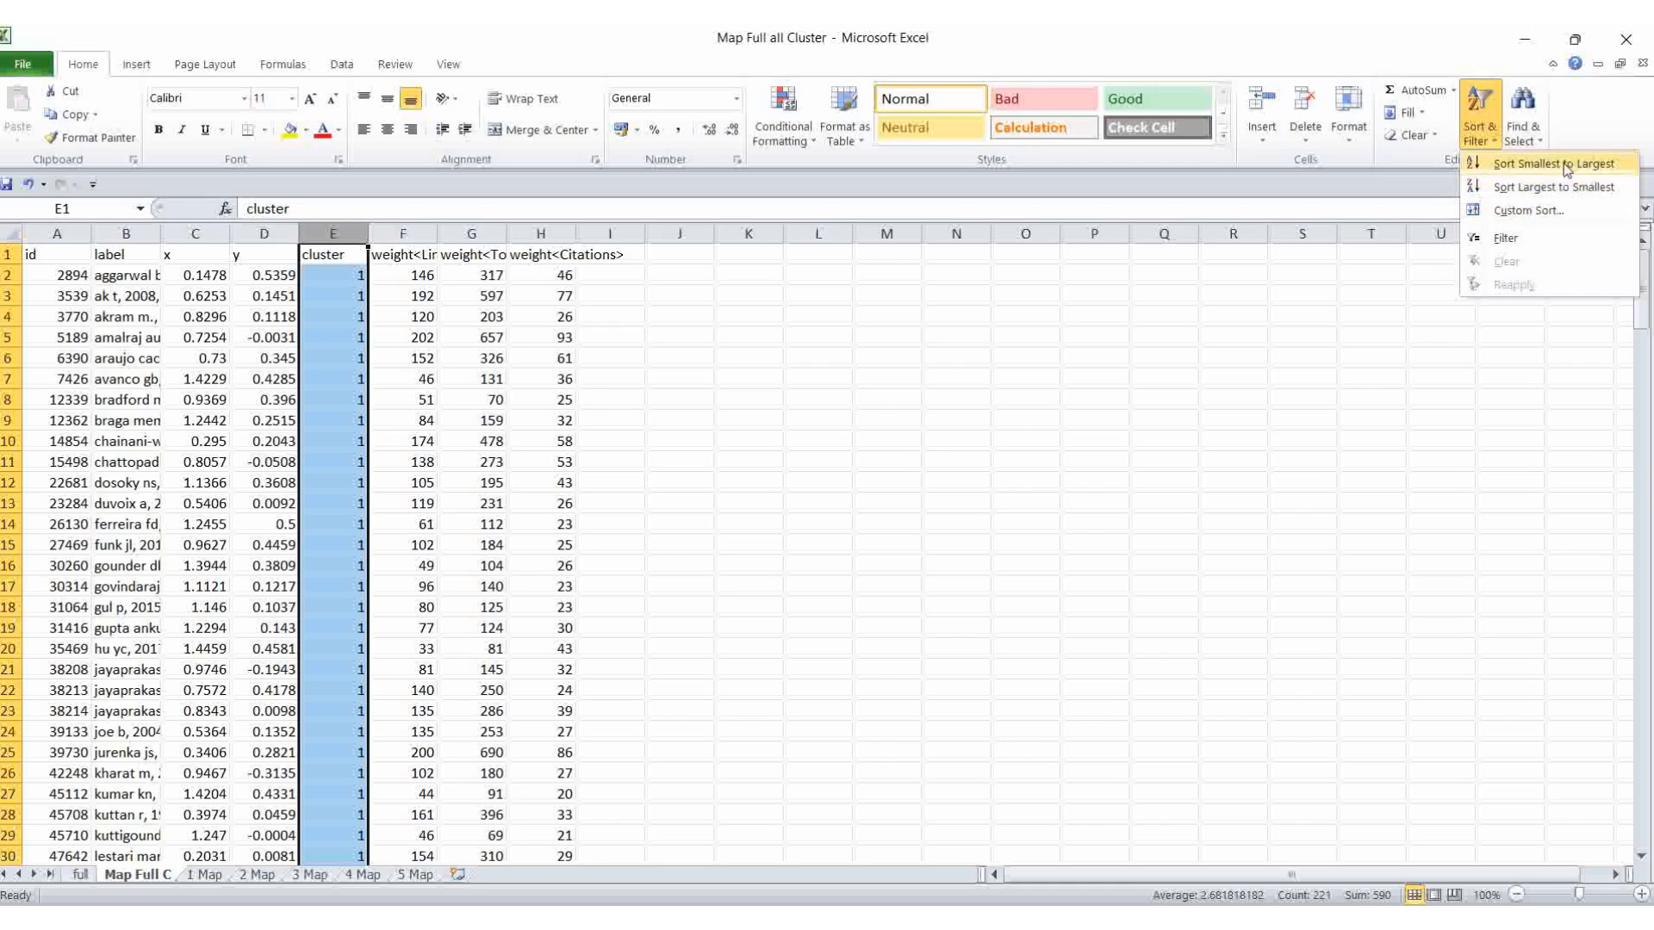
{"action": "left_click", "coordinate": [336, 267]}
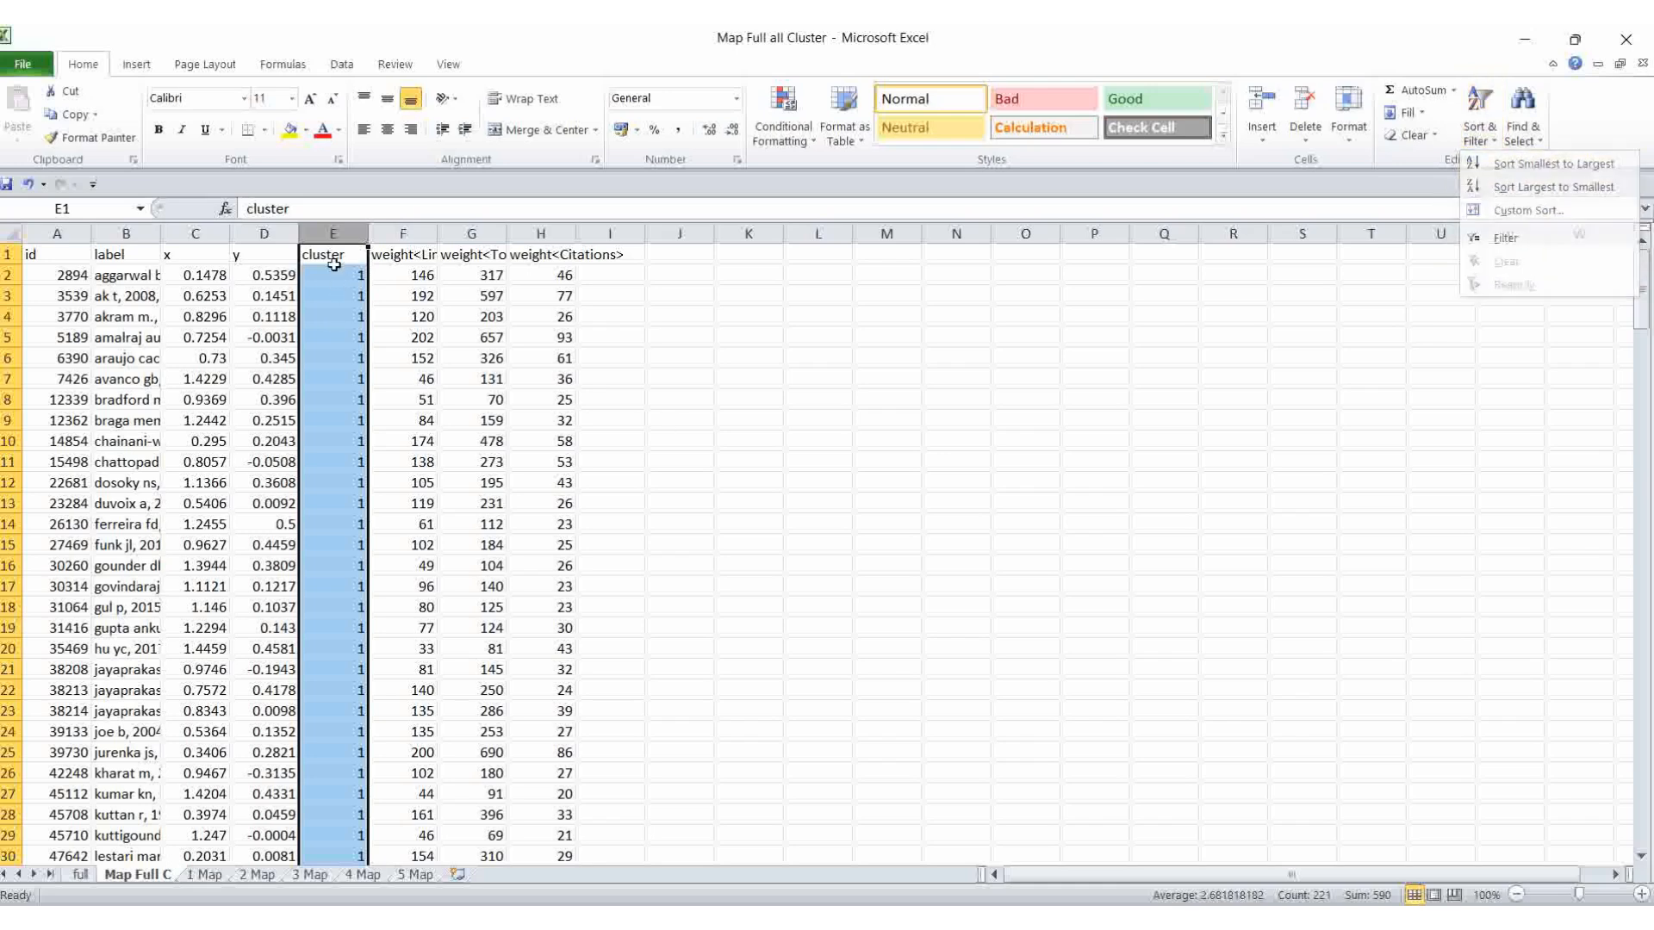
{"action": "left_click", "coordinate": [405, 233]}
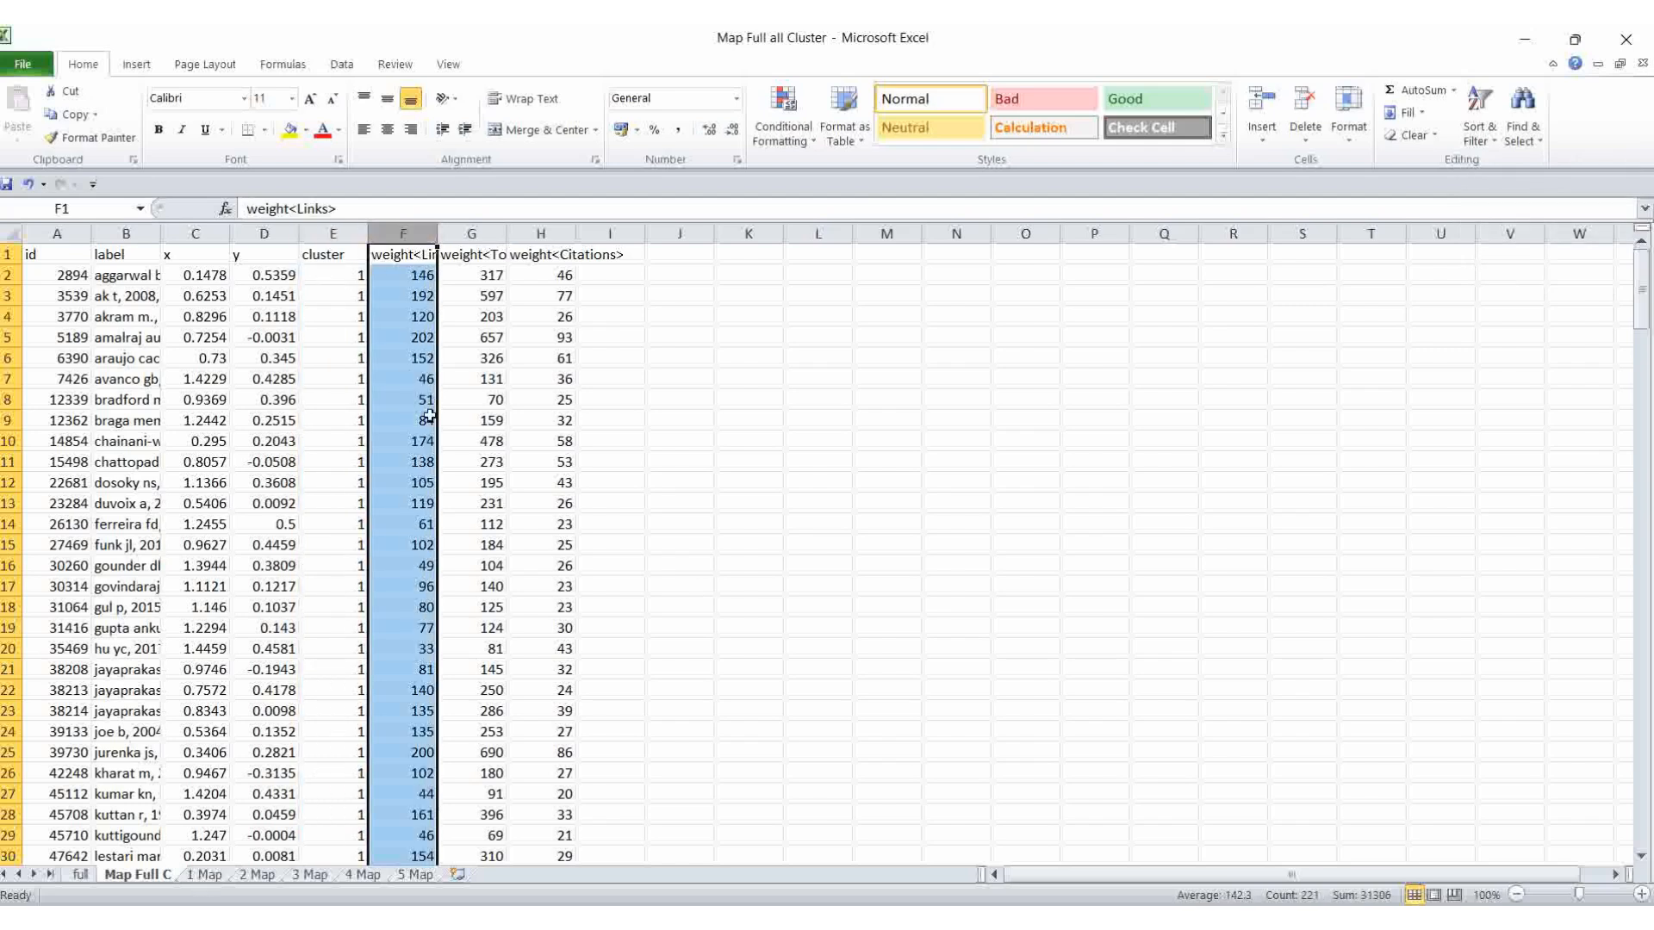
{"action": "left_click", "coordinate": [327, 274]}
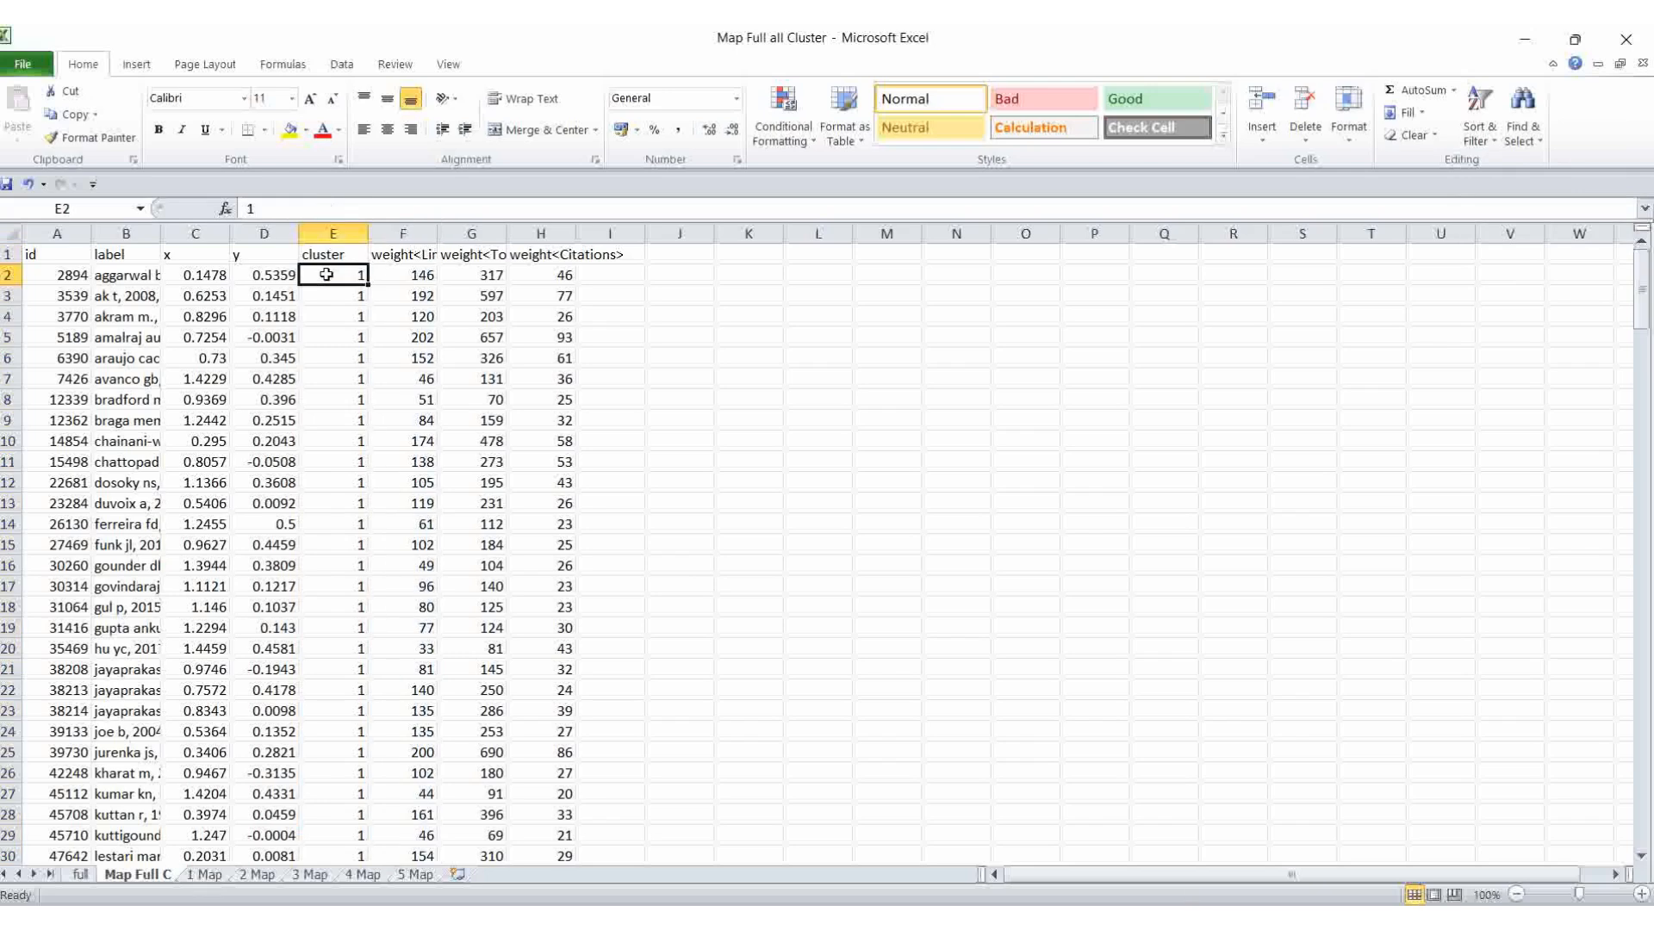
View the 1 Map sheet, and select the header and all cluster 1 rows, A1 to H57, on the Map Full C sheet
{"action": "left_click", "coordinate": [205, 875]}
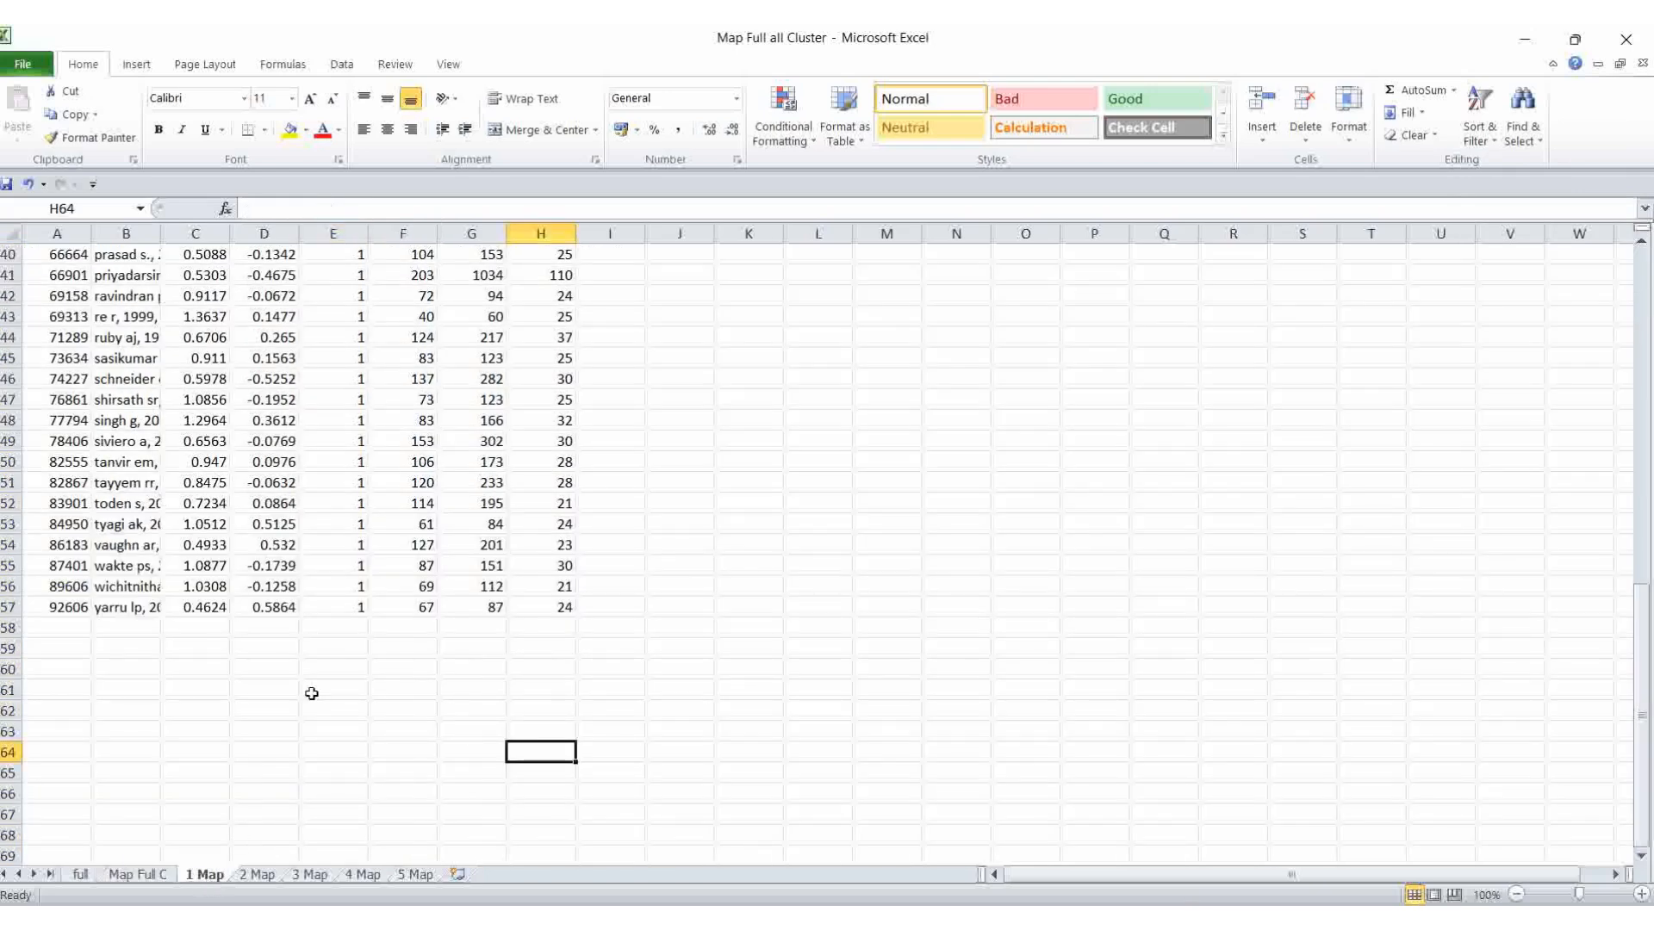
{"action": "scroll", "coordinate": [312, 693], "scroll_direction": "up", "scroll_amount": 13}
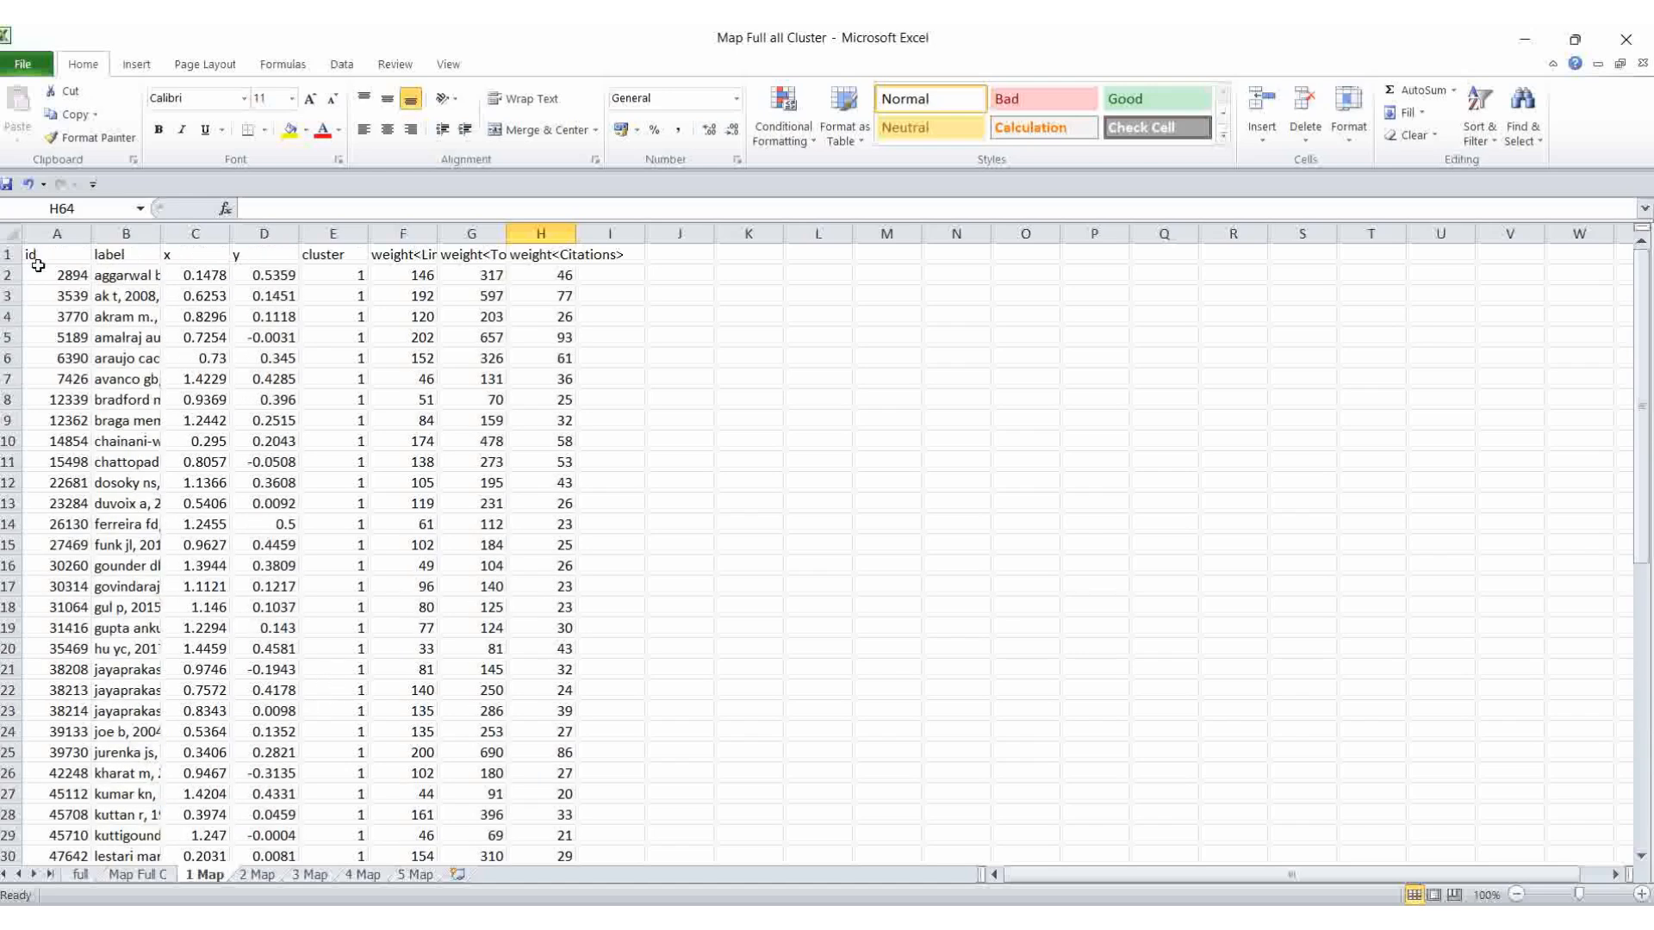
{"action": "left_click", "coordinate": [131, 875]}
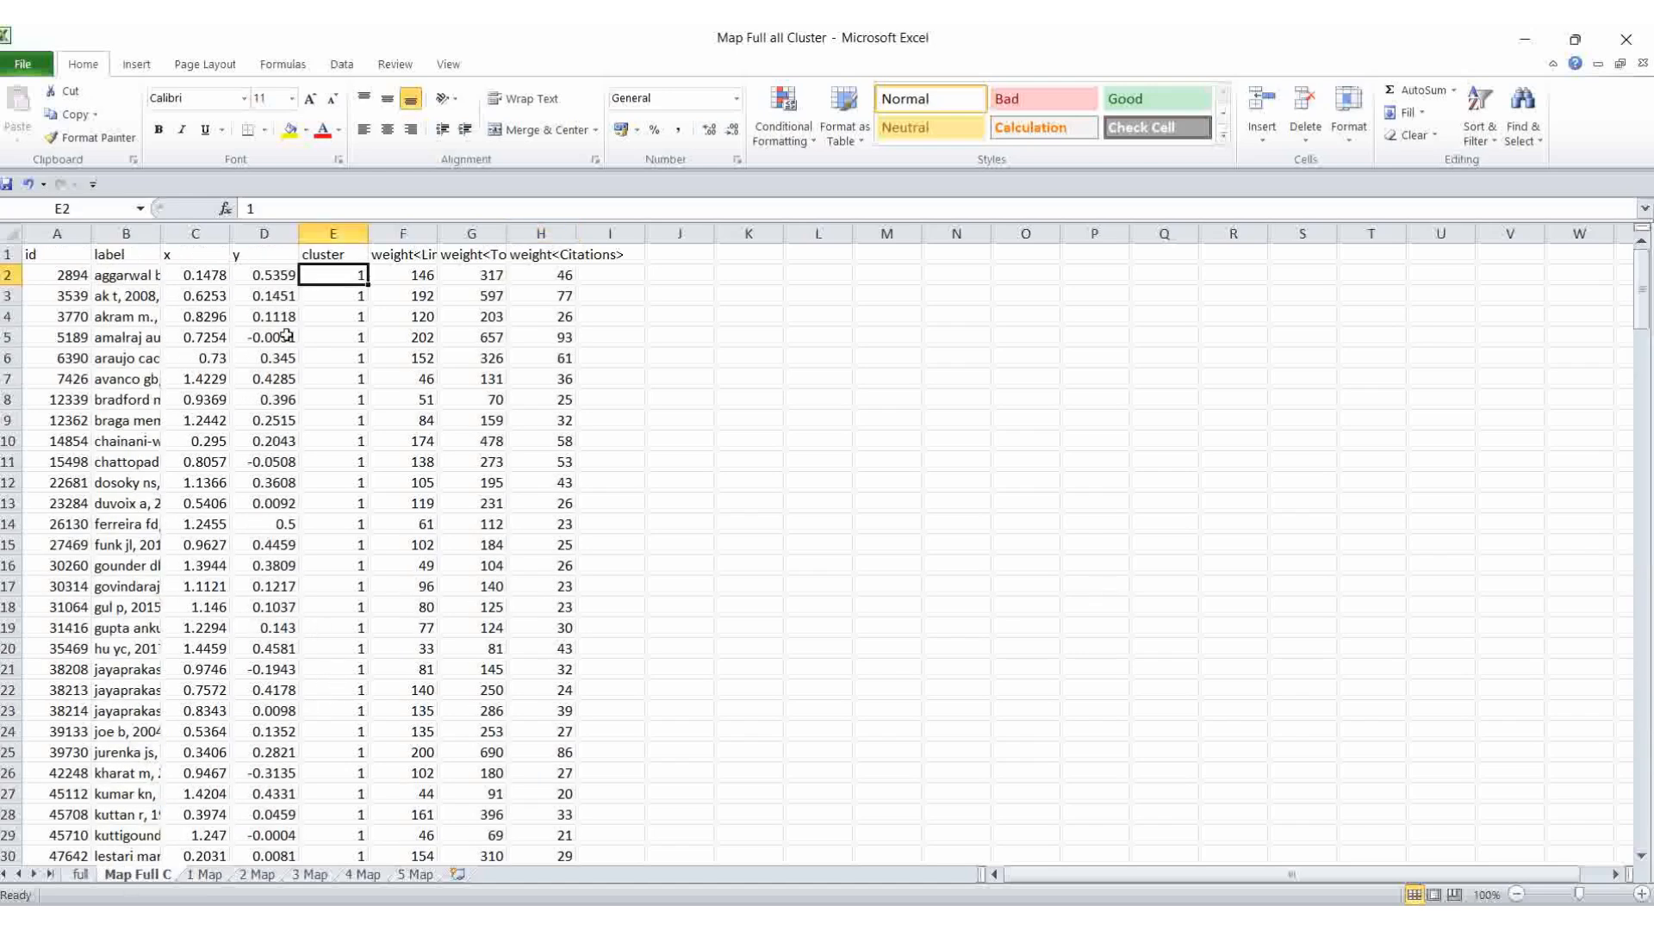
{"action": "left_click", "coordinate": [39, 263]}
{"action": "scroll", "coordinate": [576, 670], "scroll_direction": "down", "scroll_amount": 5}
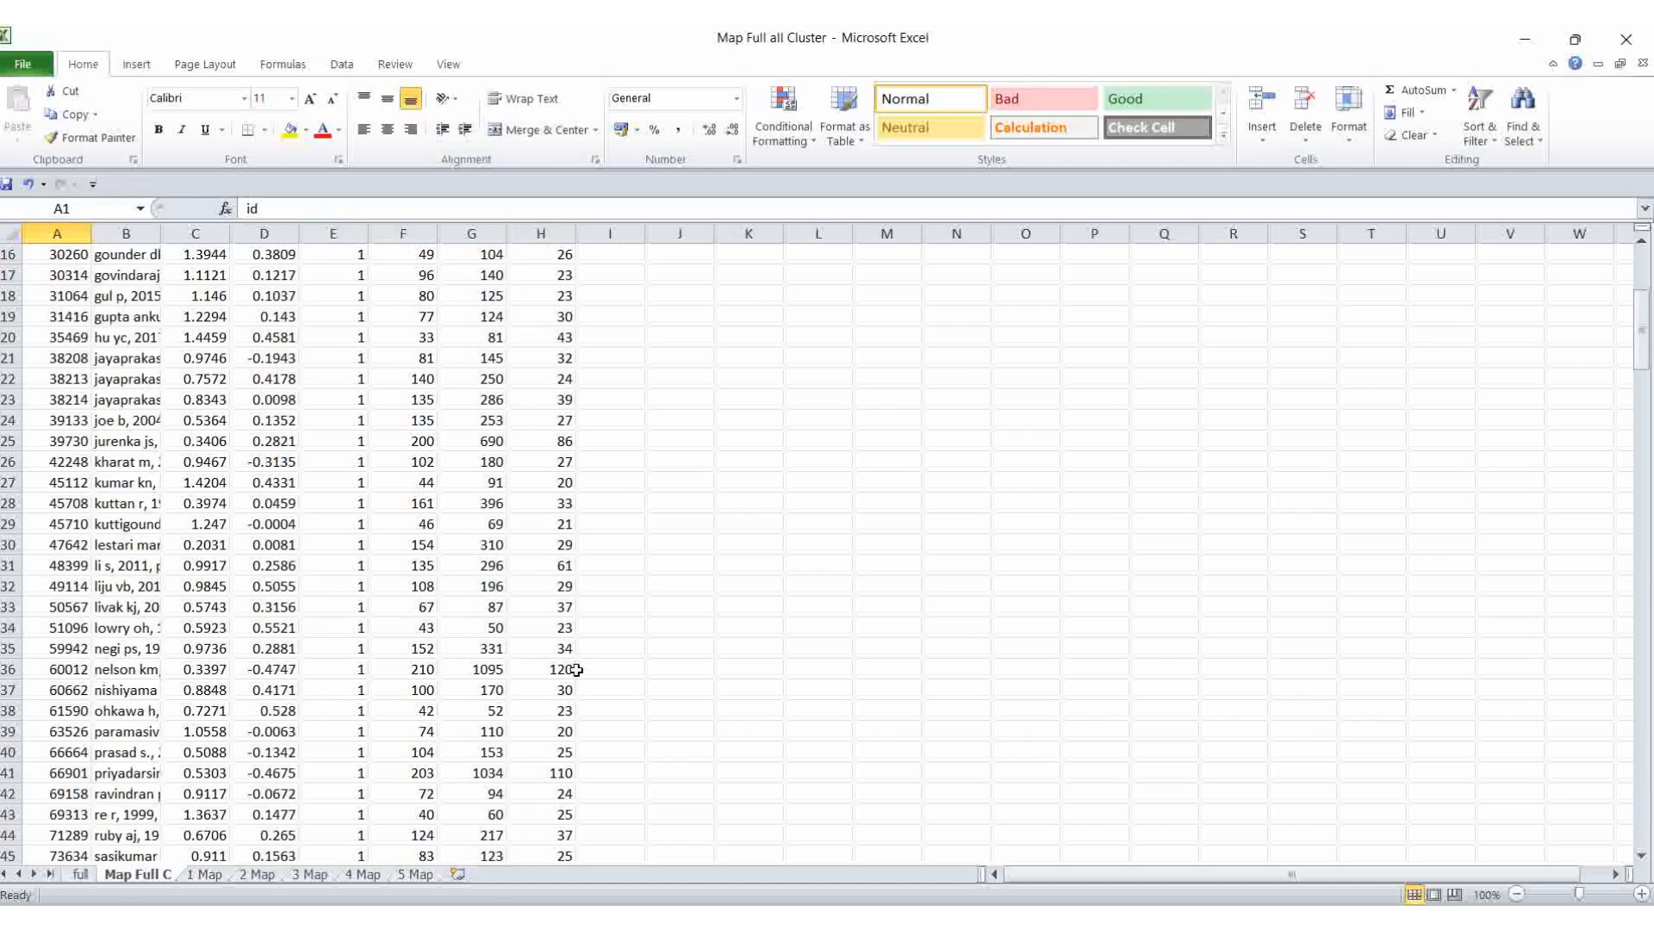
{"action": "scroll", "coordinate": [576, 670], "scroll_direction": "down", "scroll_amount": 13}
{"action": "scroll", "coordinate": [551, 492], "scroll_direction": "up", "scroll_amount": 3}
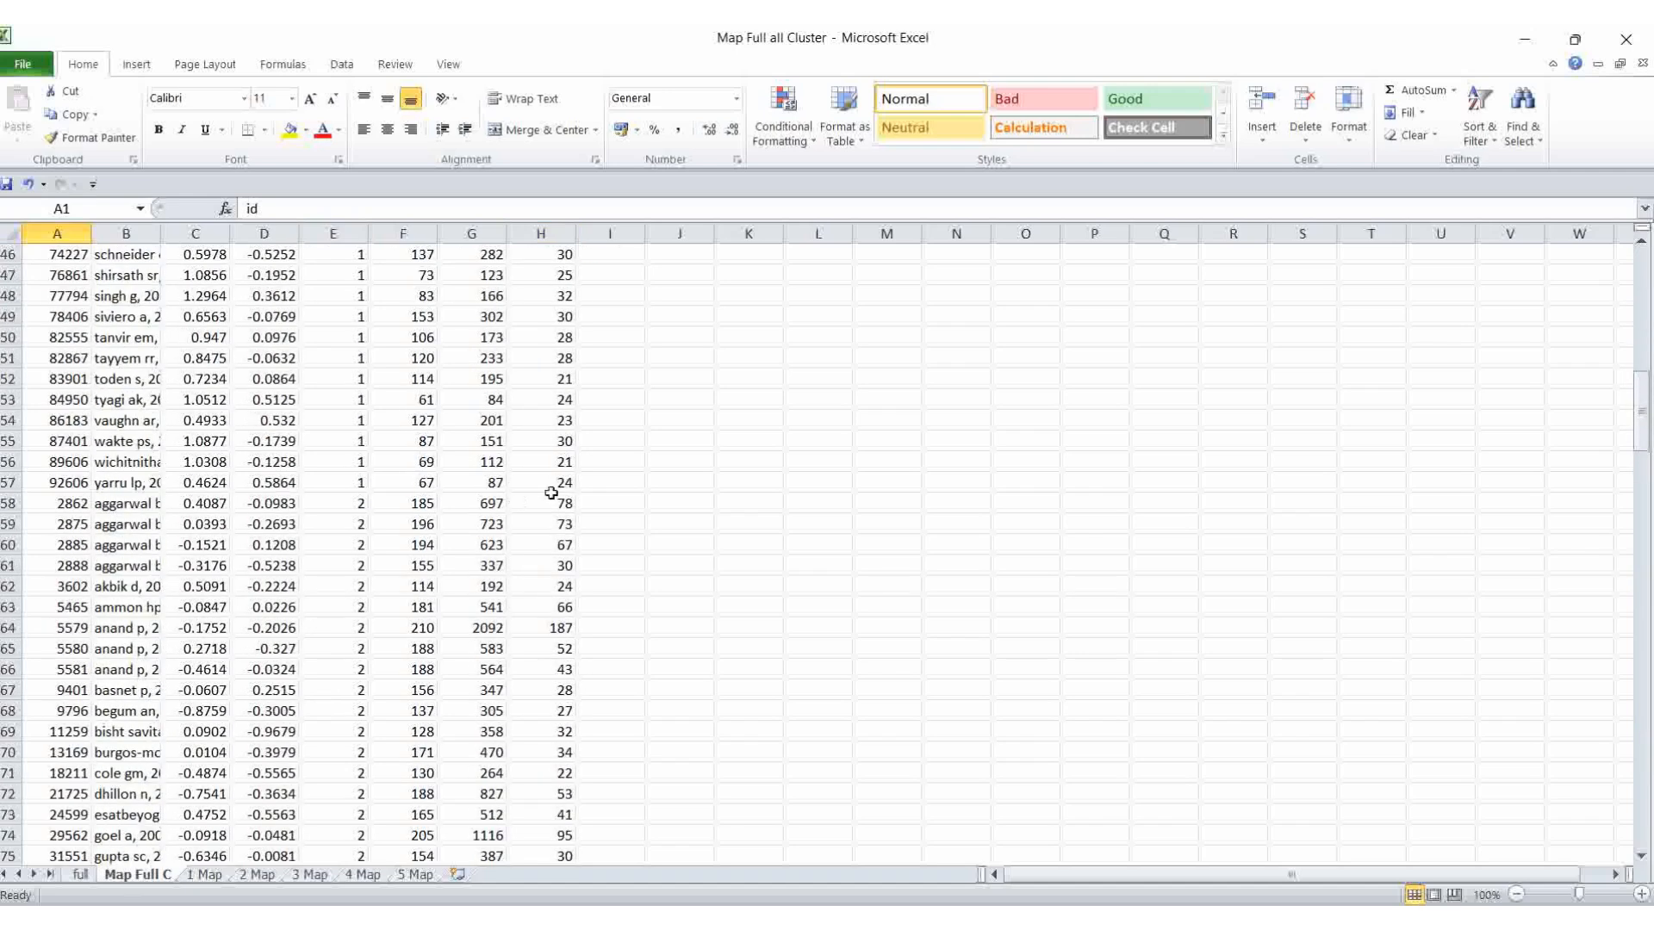
{"action": "left_click", "coordinate": [563, 481], "text": "shift"}
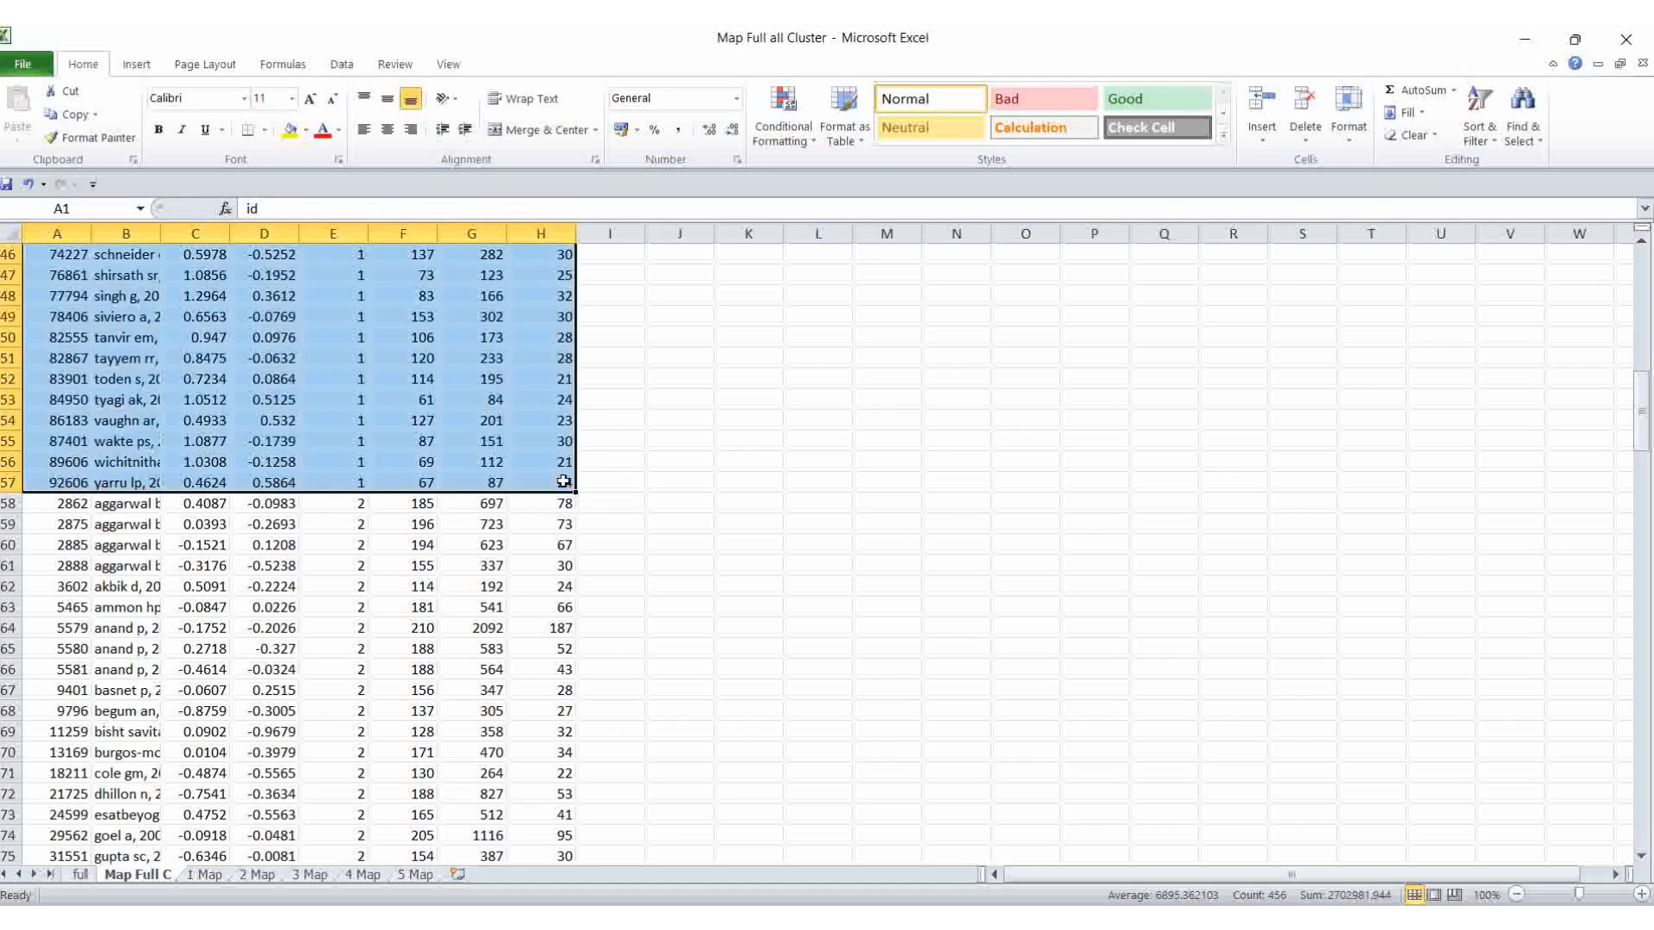
Examine the separate cluster sheets from 1 Map through 5 Map in turn
{"action": "left_click", "coordinate": [205, 874]}
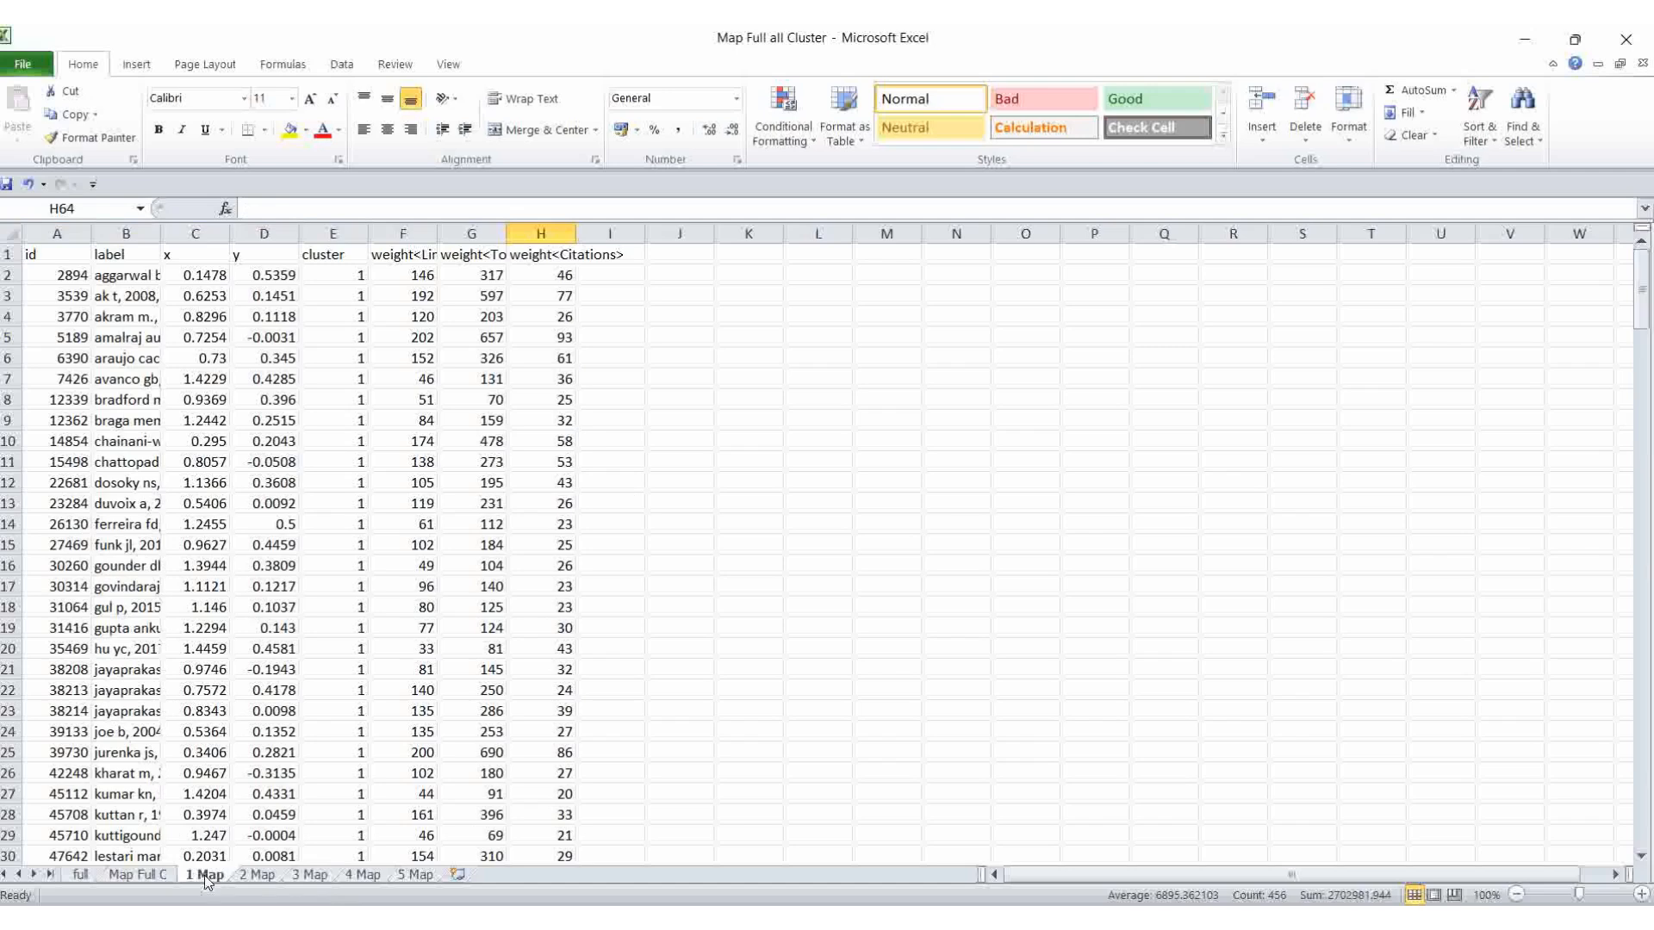
{"action": "left_click", "coordinate": [722, 438]}
{"action": "left_click", "coordinate": [36, 250]}
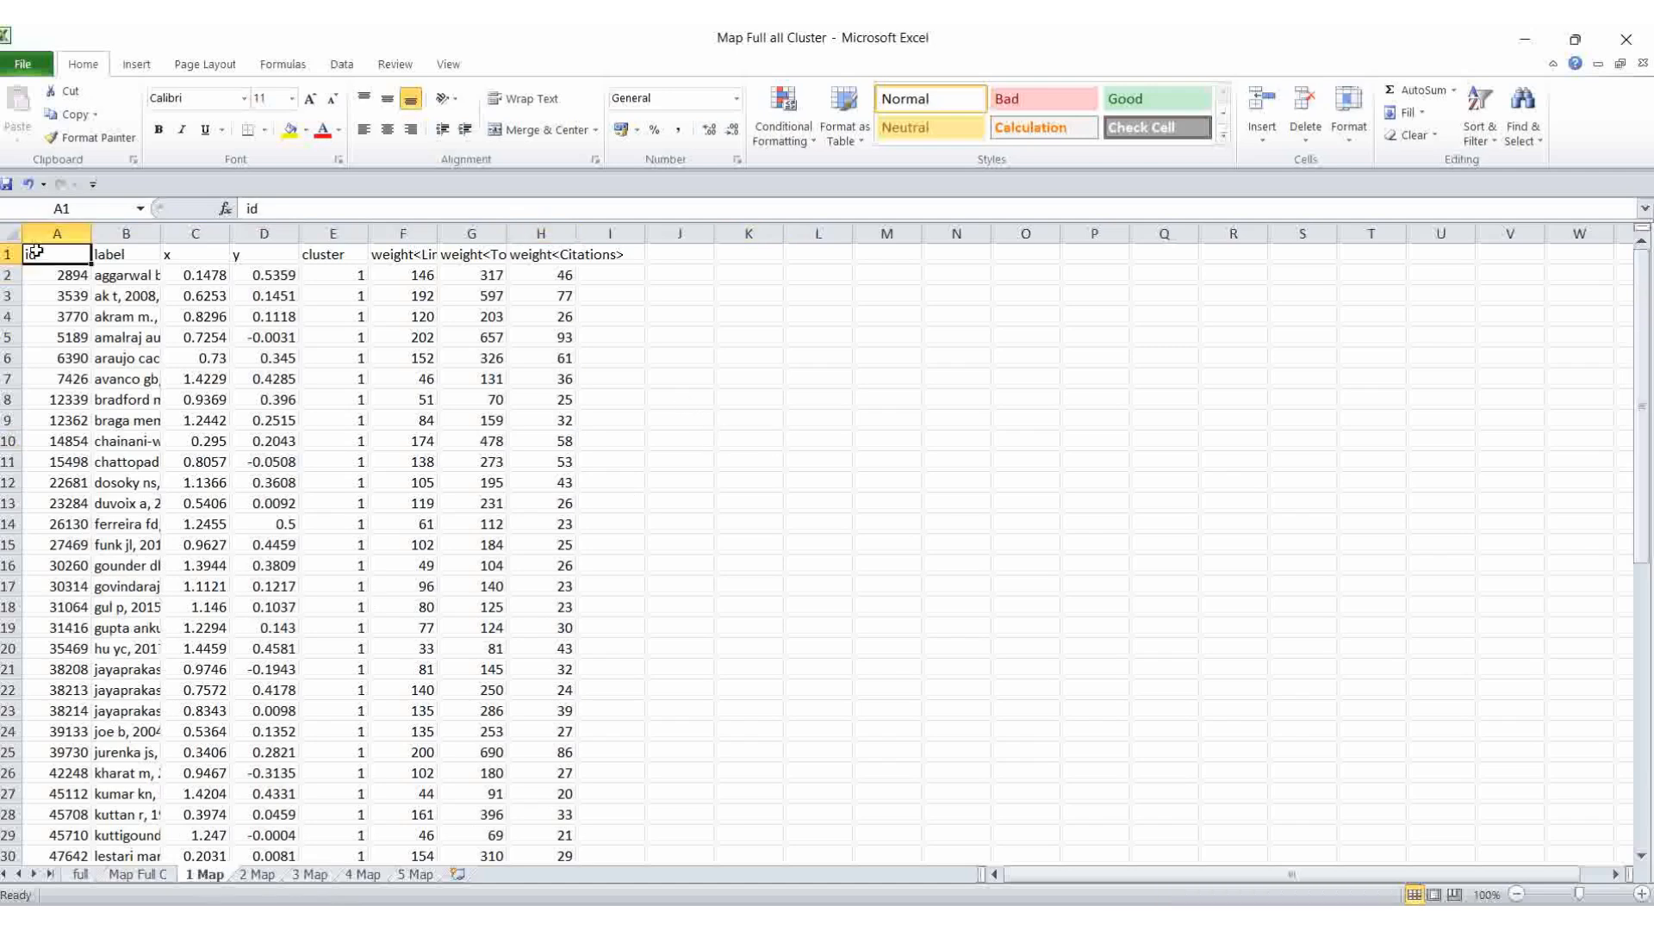
{"action": "left_click", "coordinate": [257, 875]}
{"action": "scroll", "coordinate": [316, 603], "scroll_direction": "up", "scroll_amount": 10}
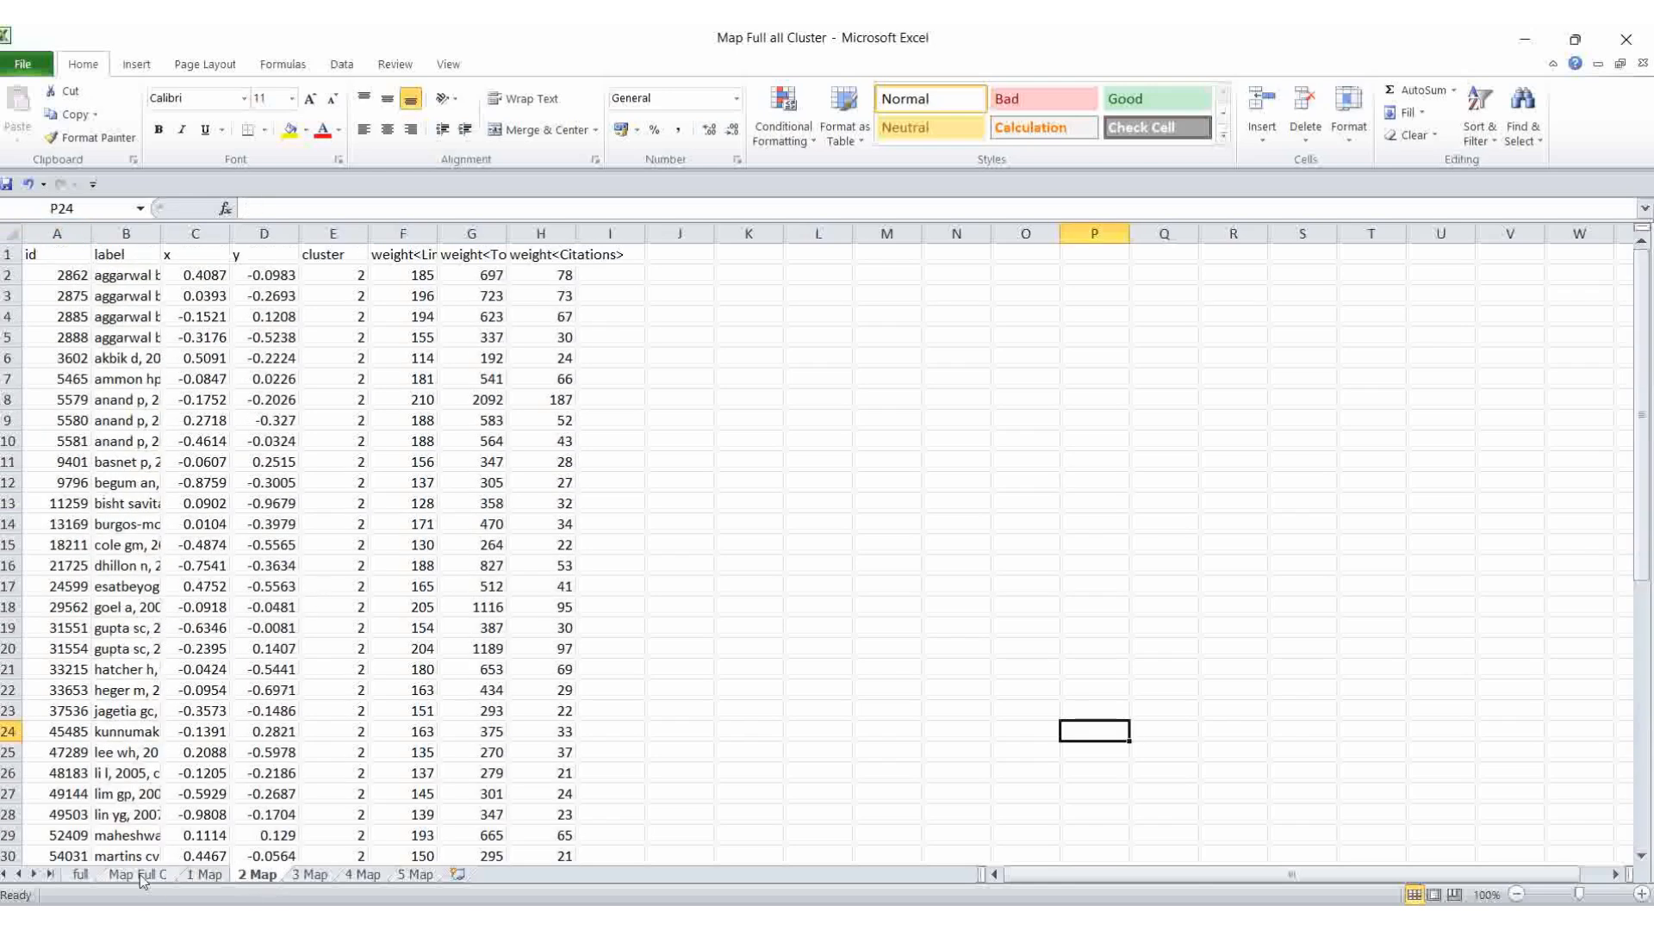
{"action": "left_click", "coordinate": [310, 876]}
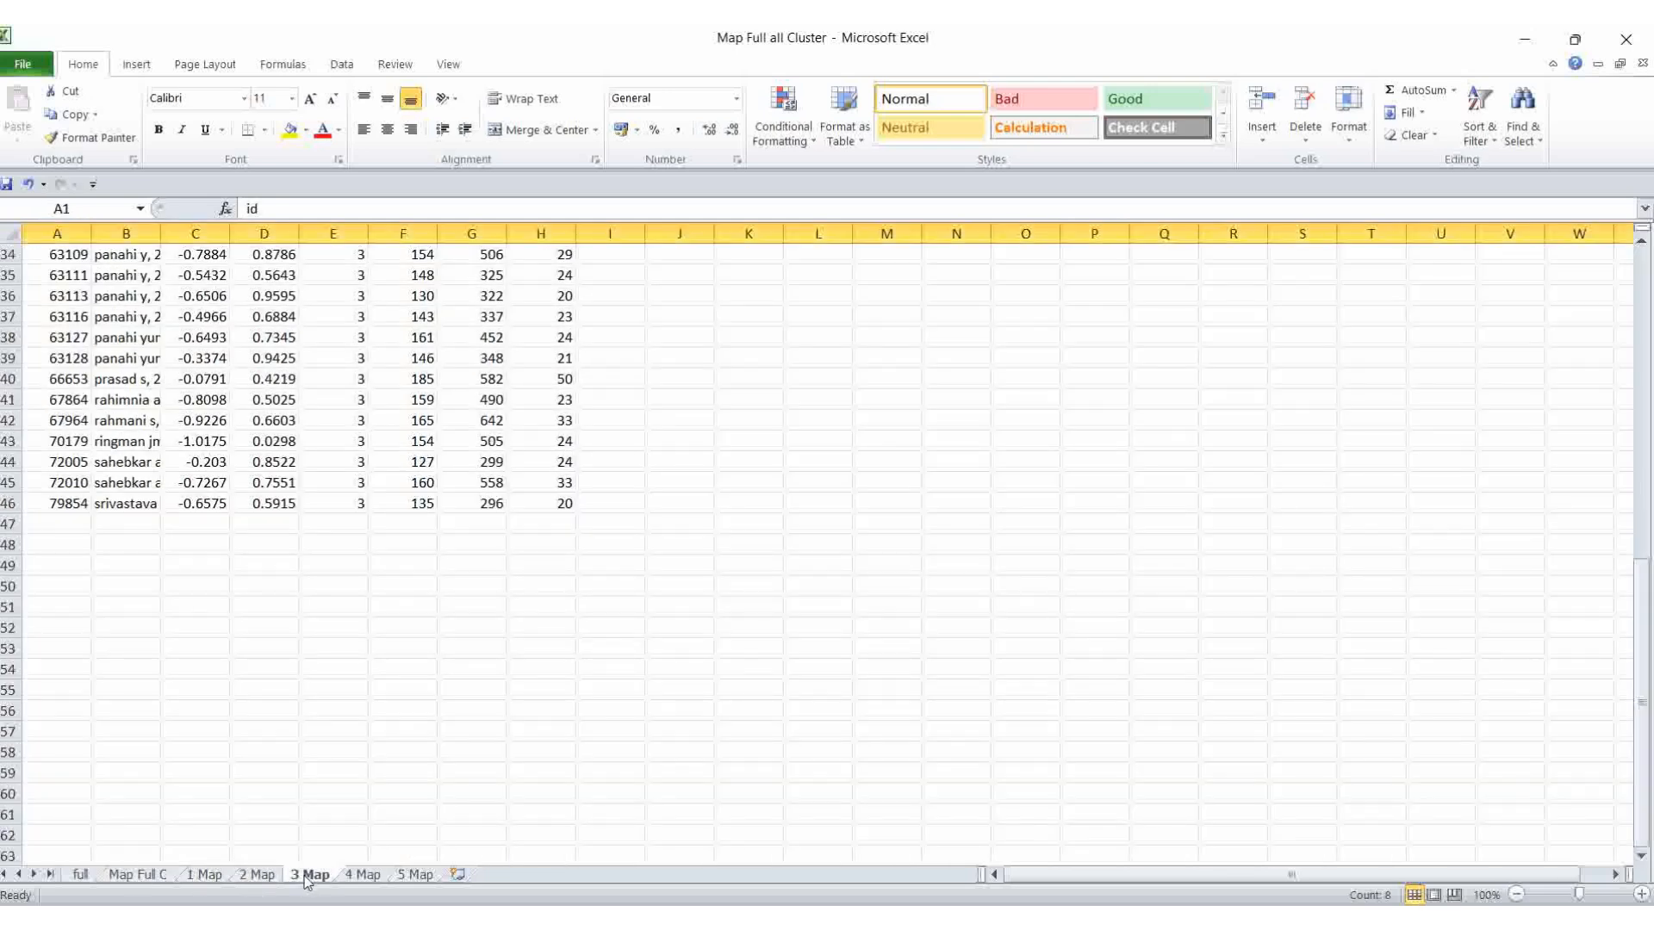
{"action": "scroll", "coordinate": [428, 657], "scroll_direction": "up", "scroll_amount": 11}
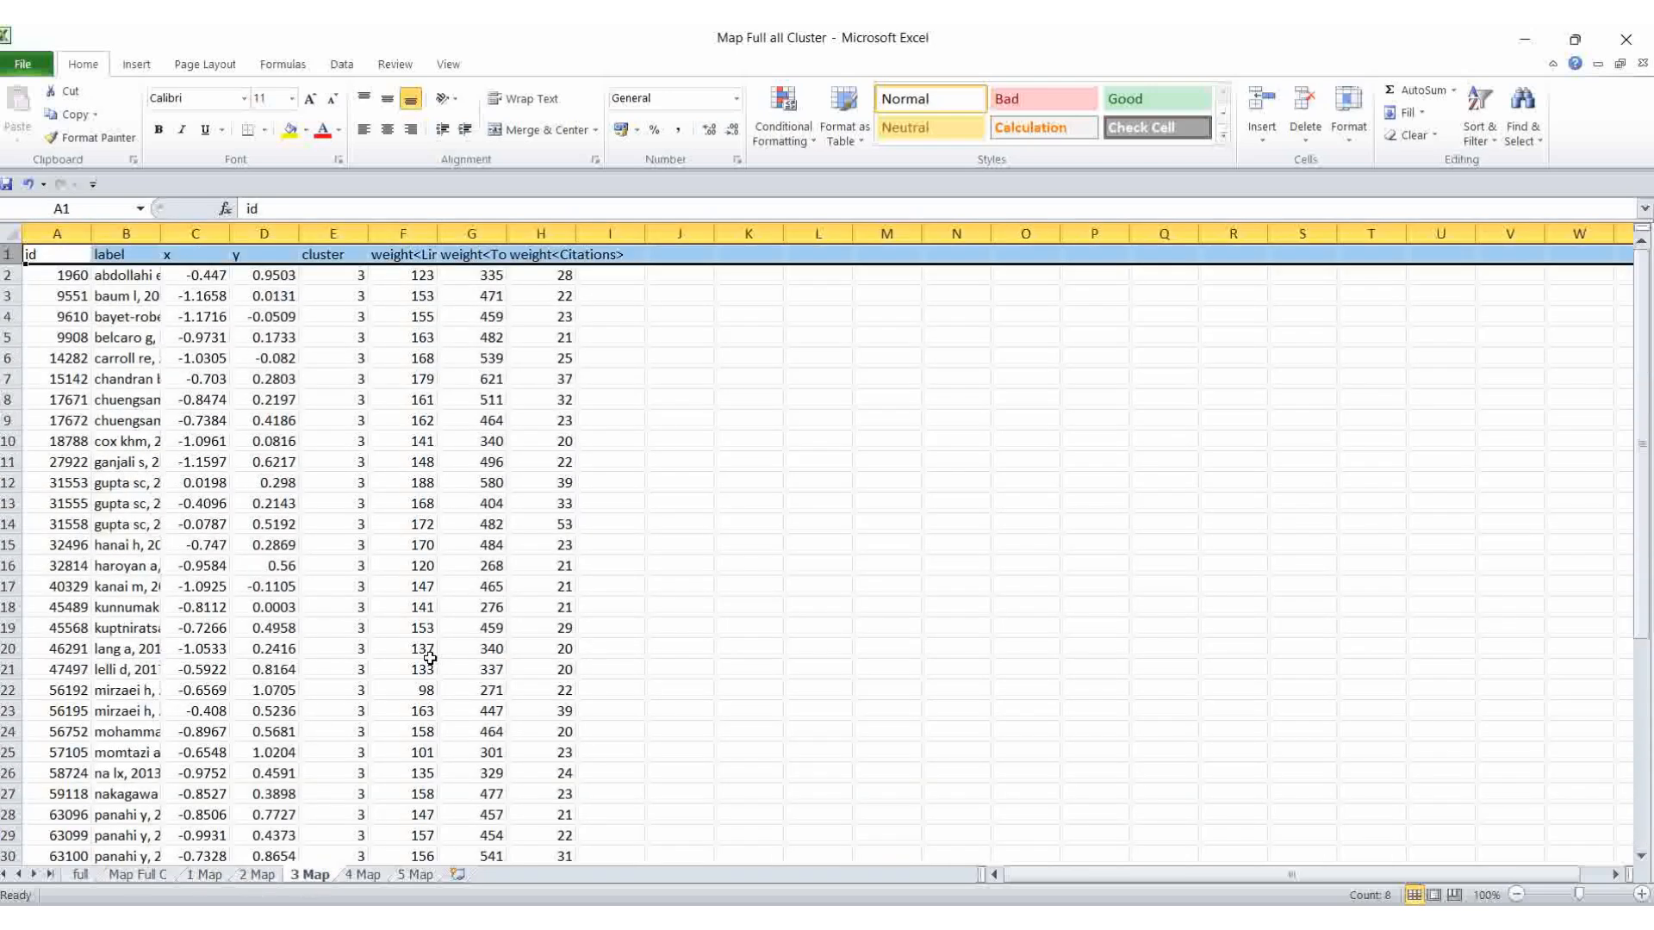
{"action": "left_click", "coordinate": [357, 876]}
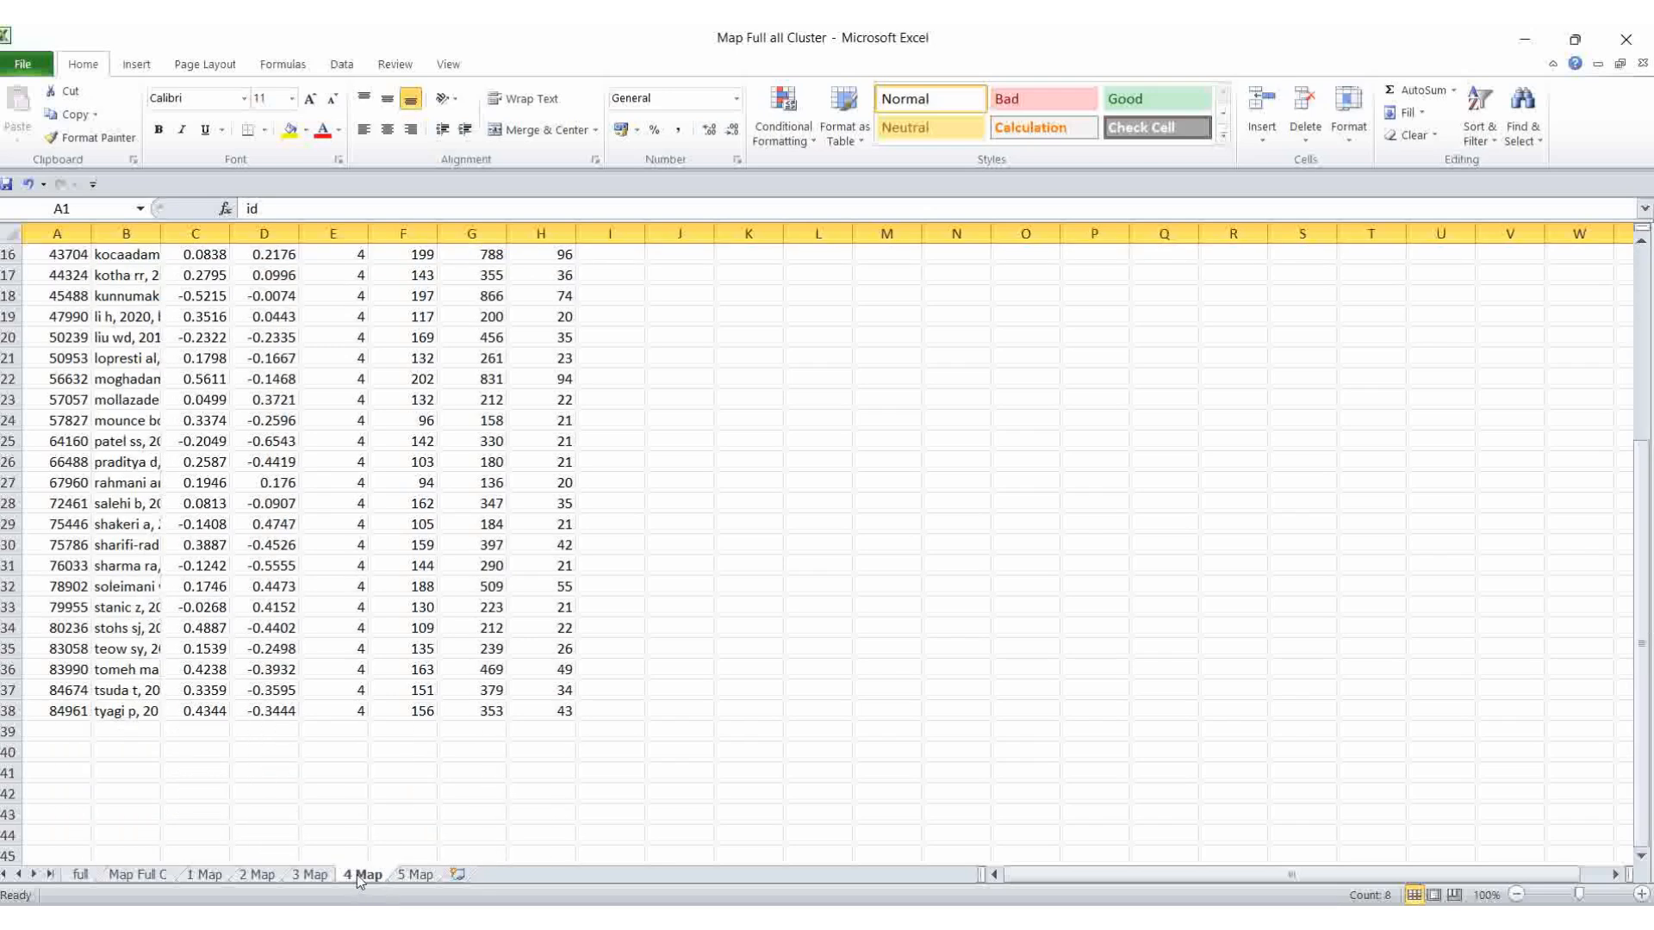
{"action": "left_click", "coordinate": [412, 875]}
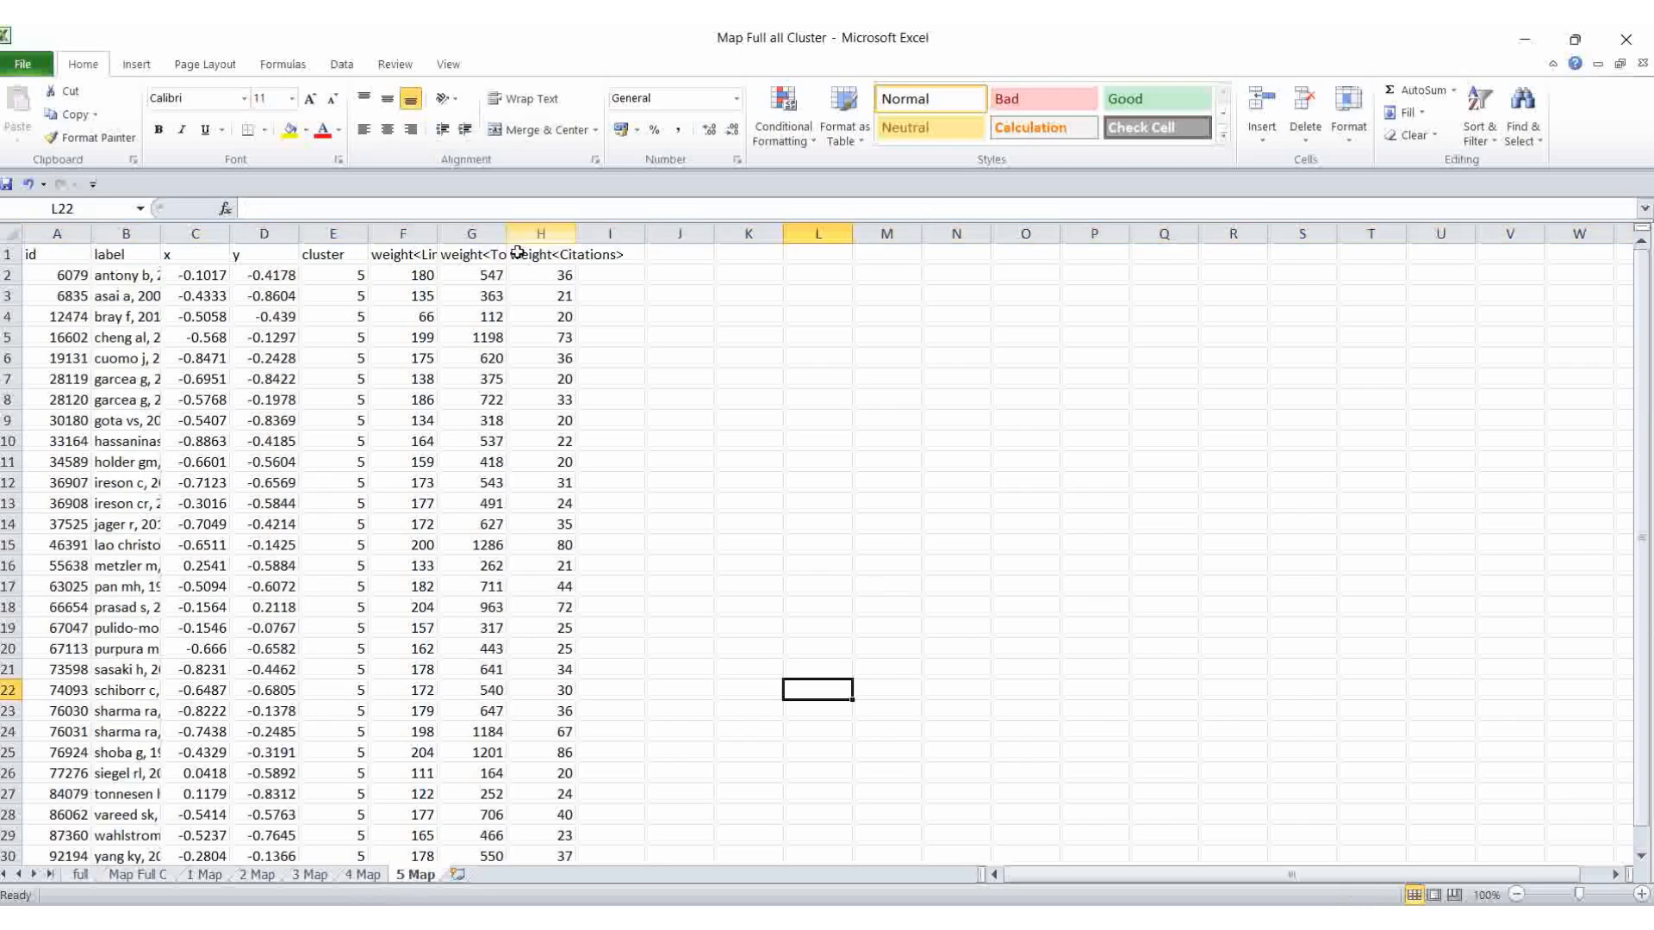
Close the Map Full all Cluster workbook without saving the changes
{"action": "left_click", "coordinate": [1006, 291]}
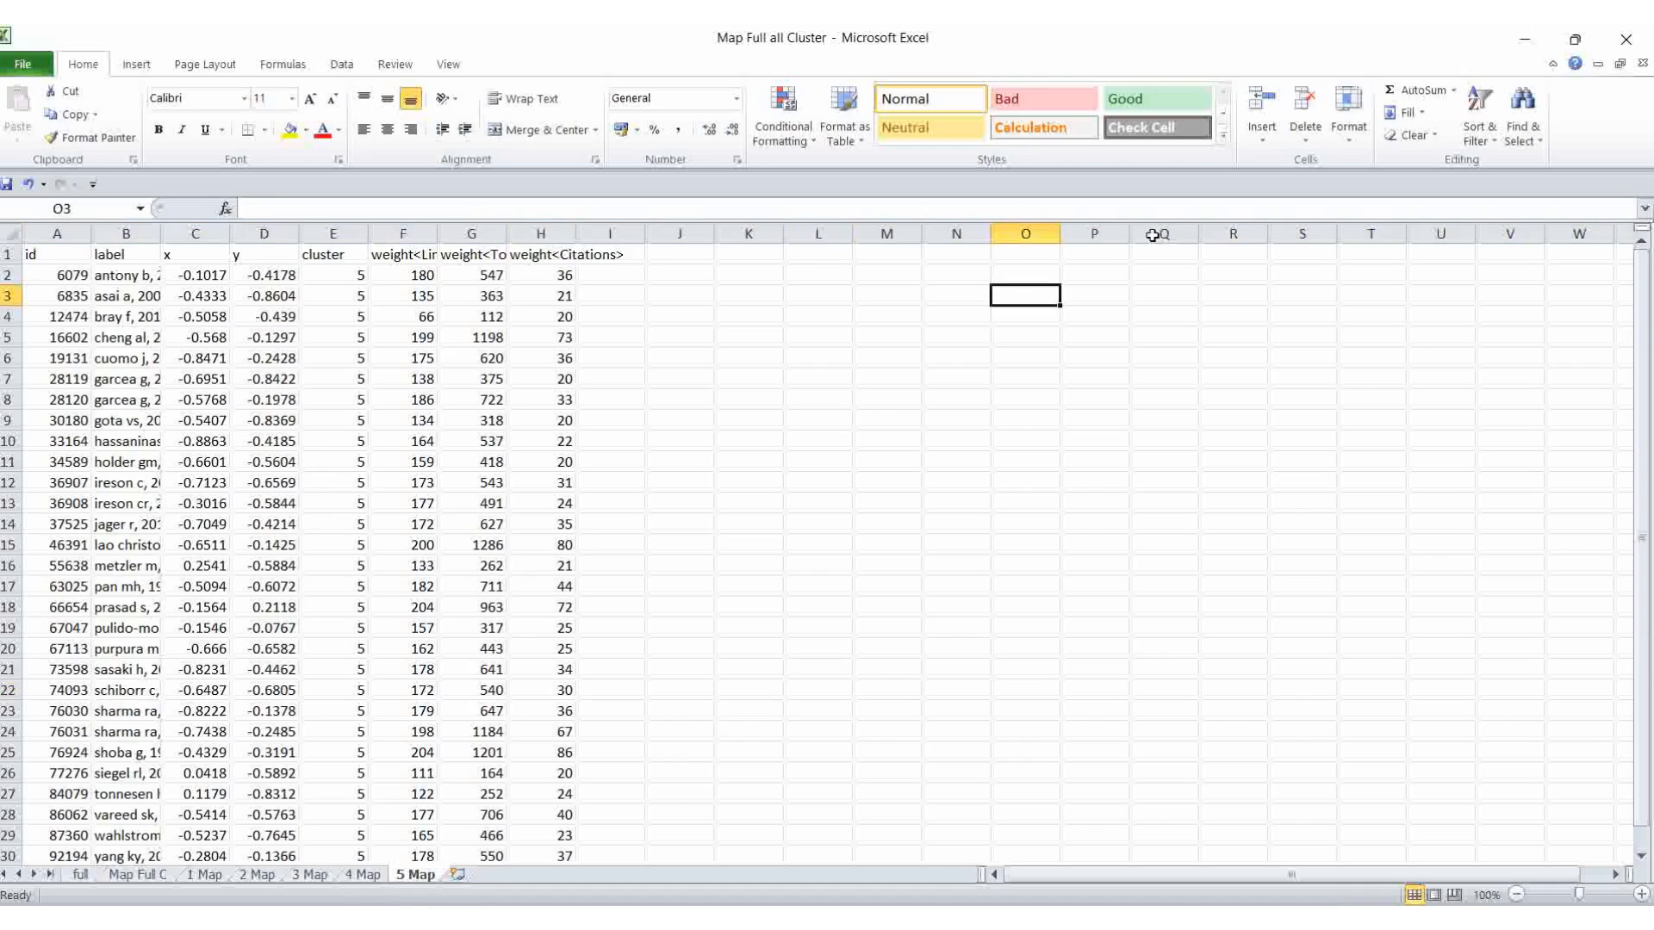
{"action": "left_click", "coordinate": [1631, 43]}
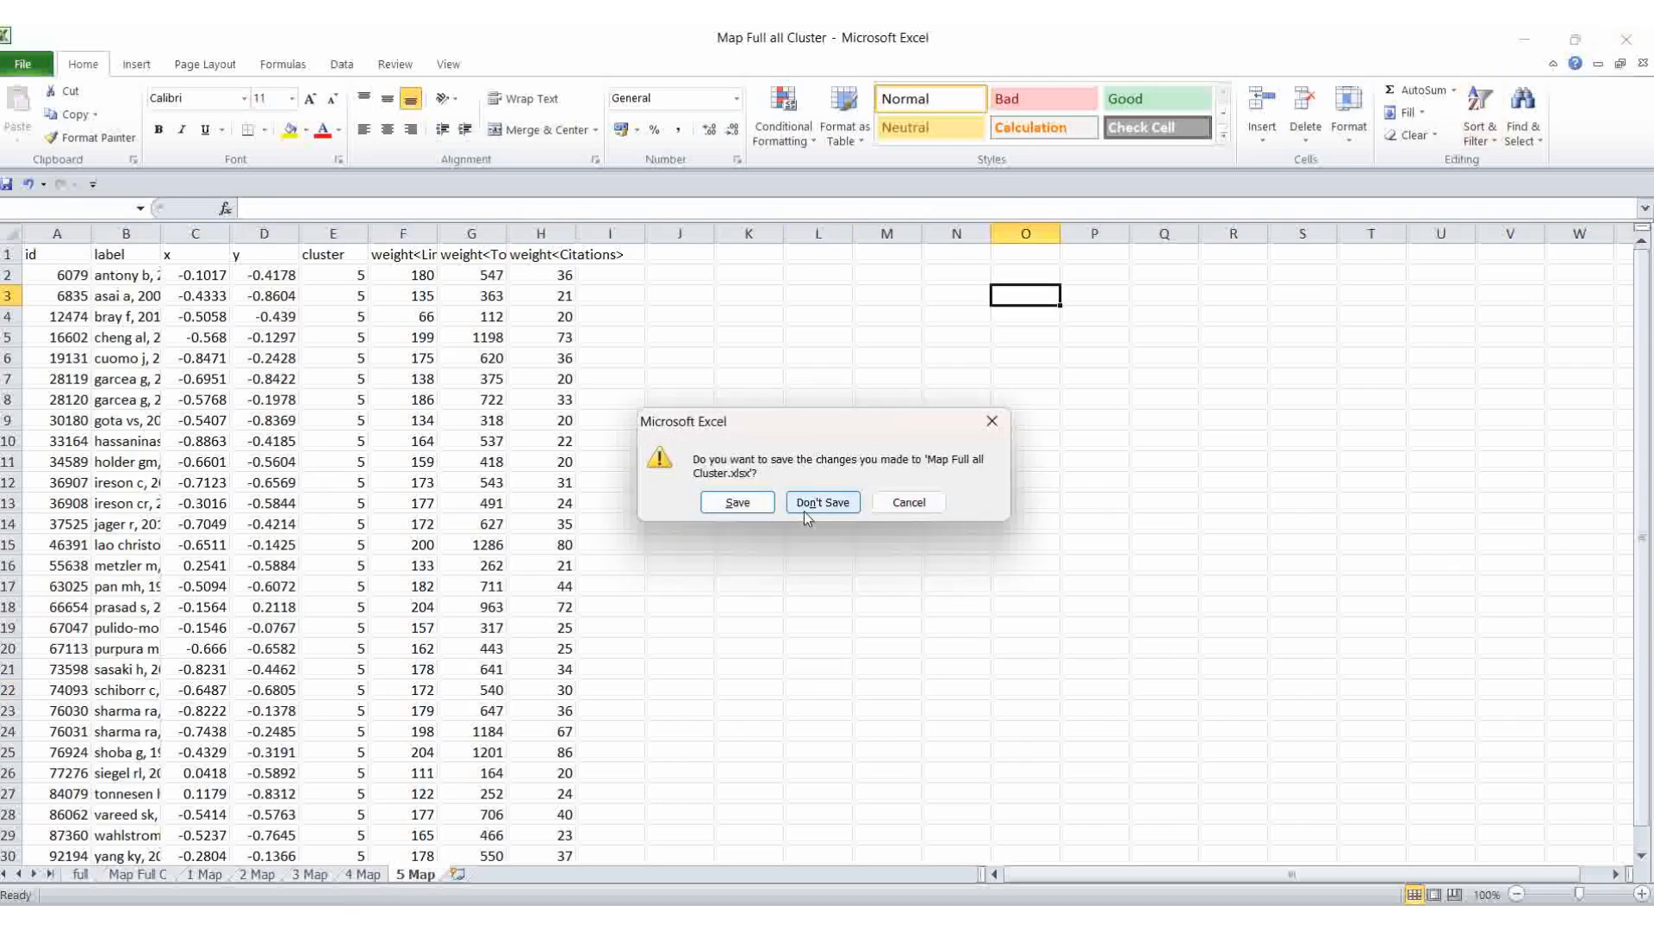
{"action": "left_click", "coordinate": [827, 510]}
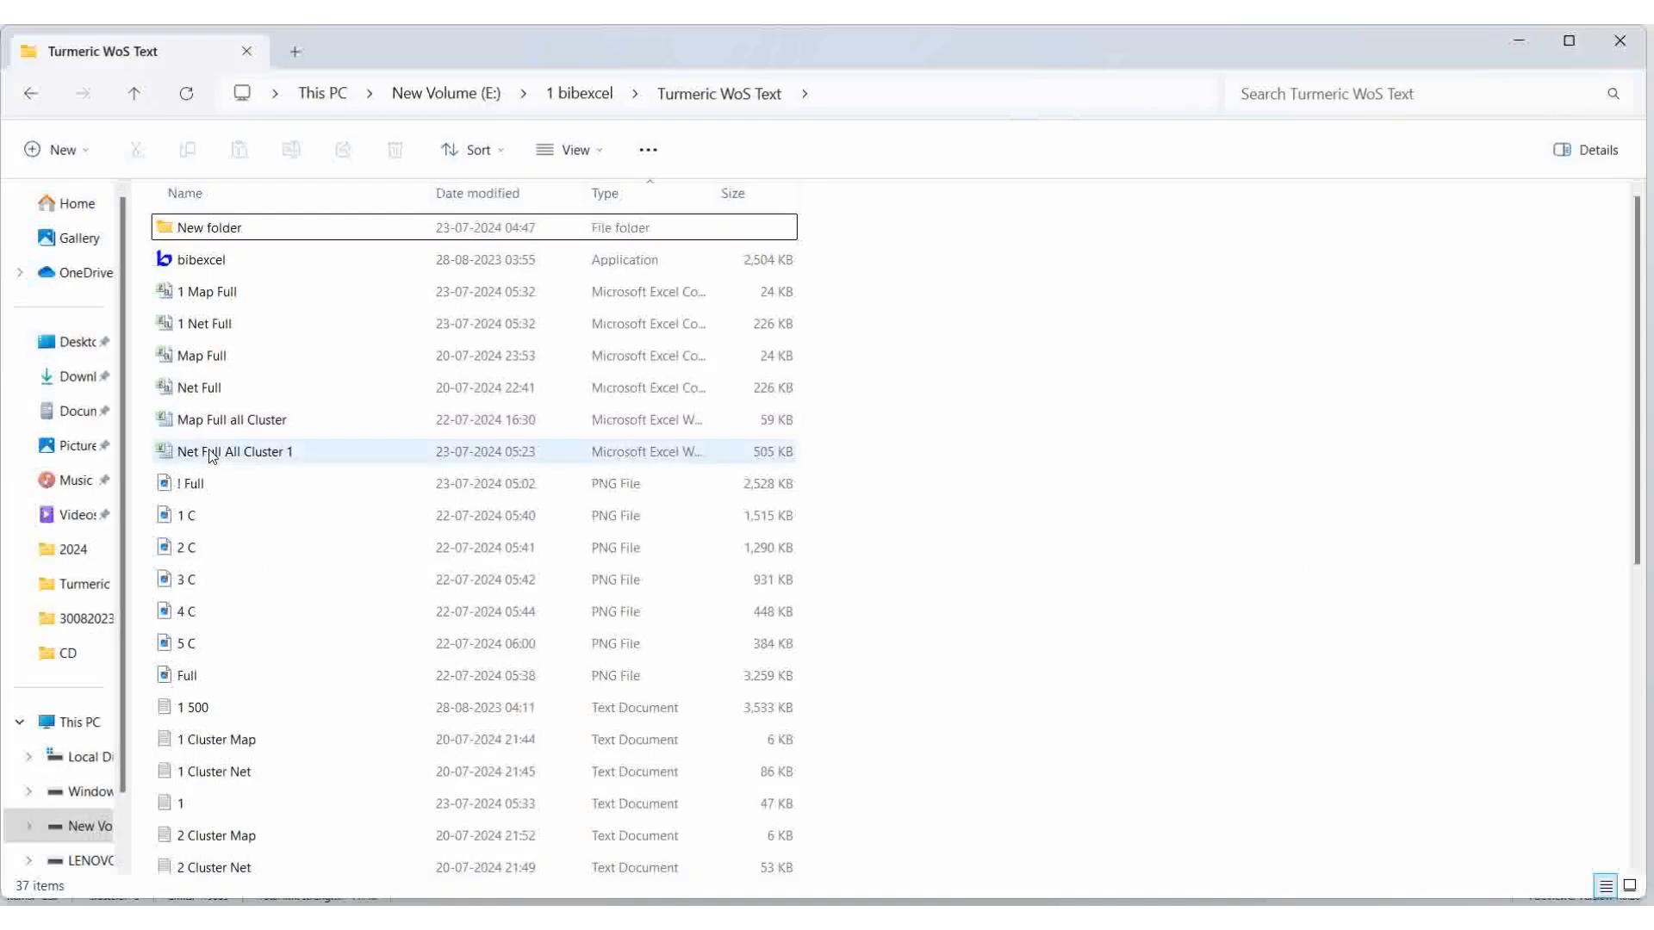
Open the Net Full All Cluster 1 workbook from the Turmeric WoS Text folder and show the start of its Net Full All Cluster sheet
{"action": "left_click", "coordinate": [211, 454]}
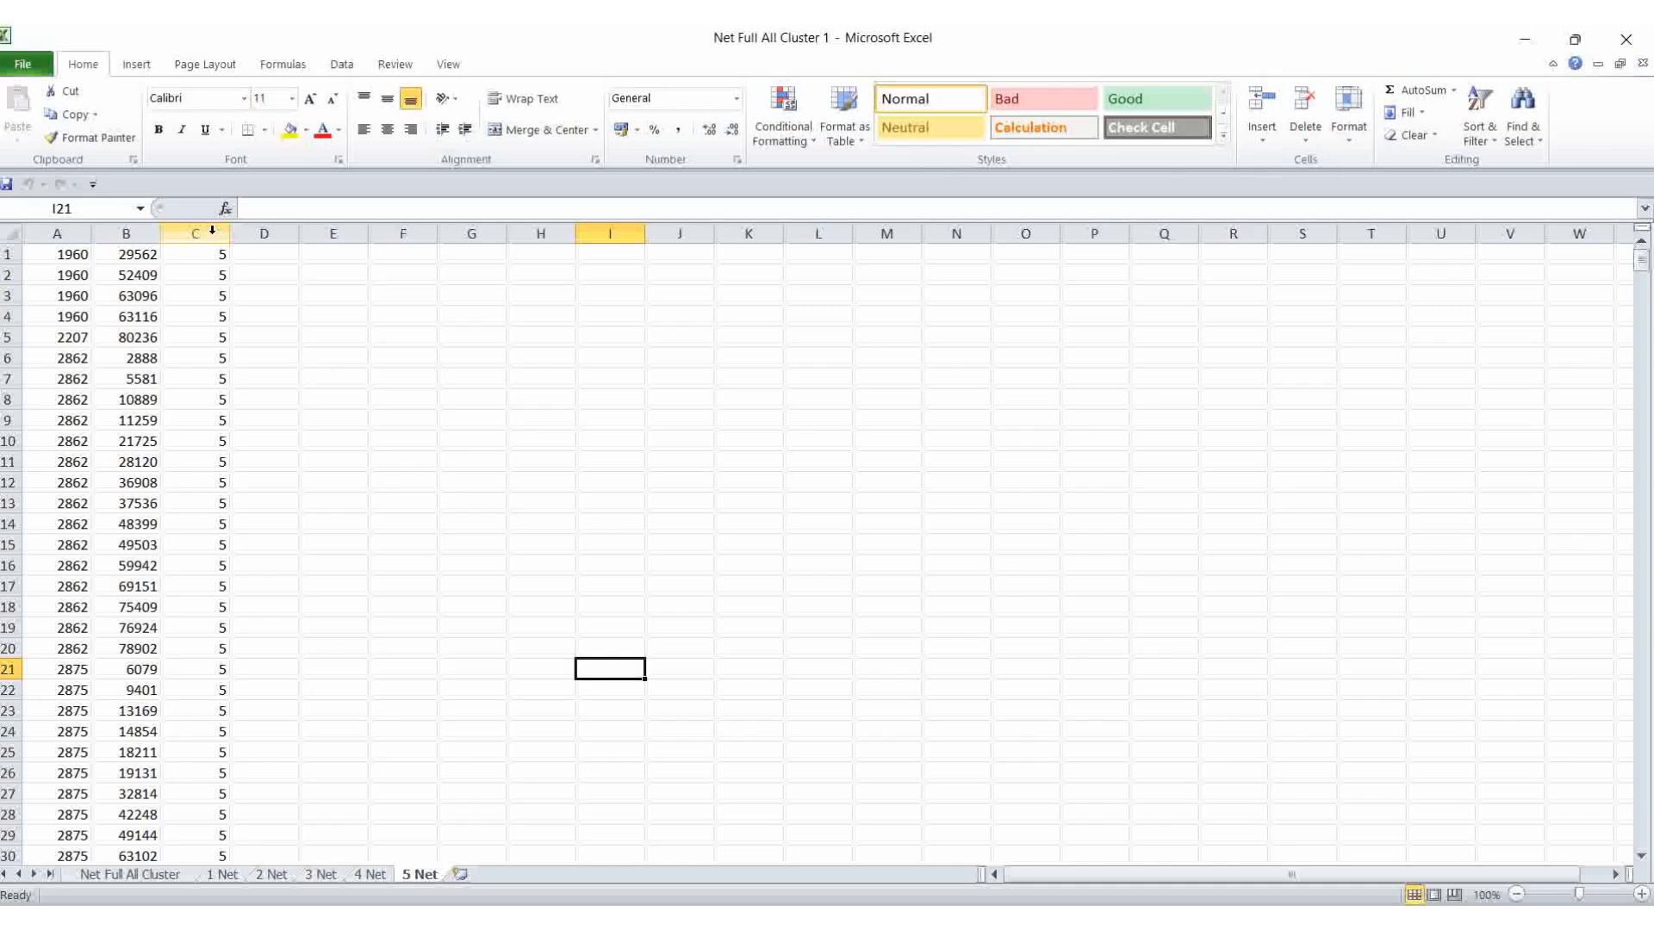
{"action": "left_click", "coordinate": [358, 323]}
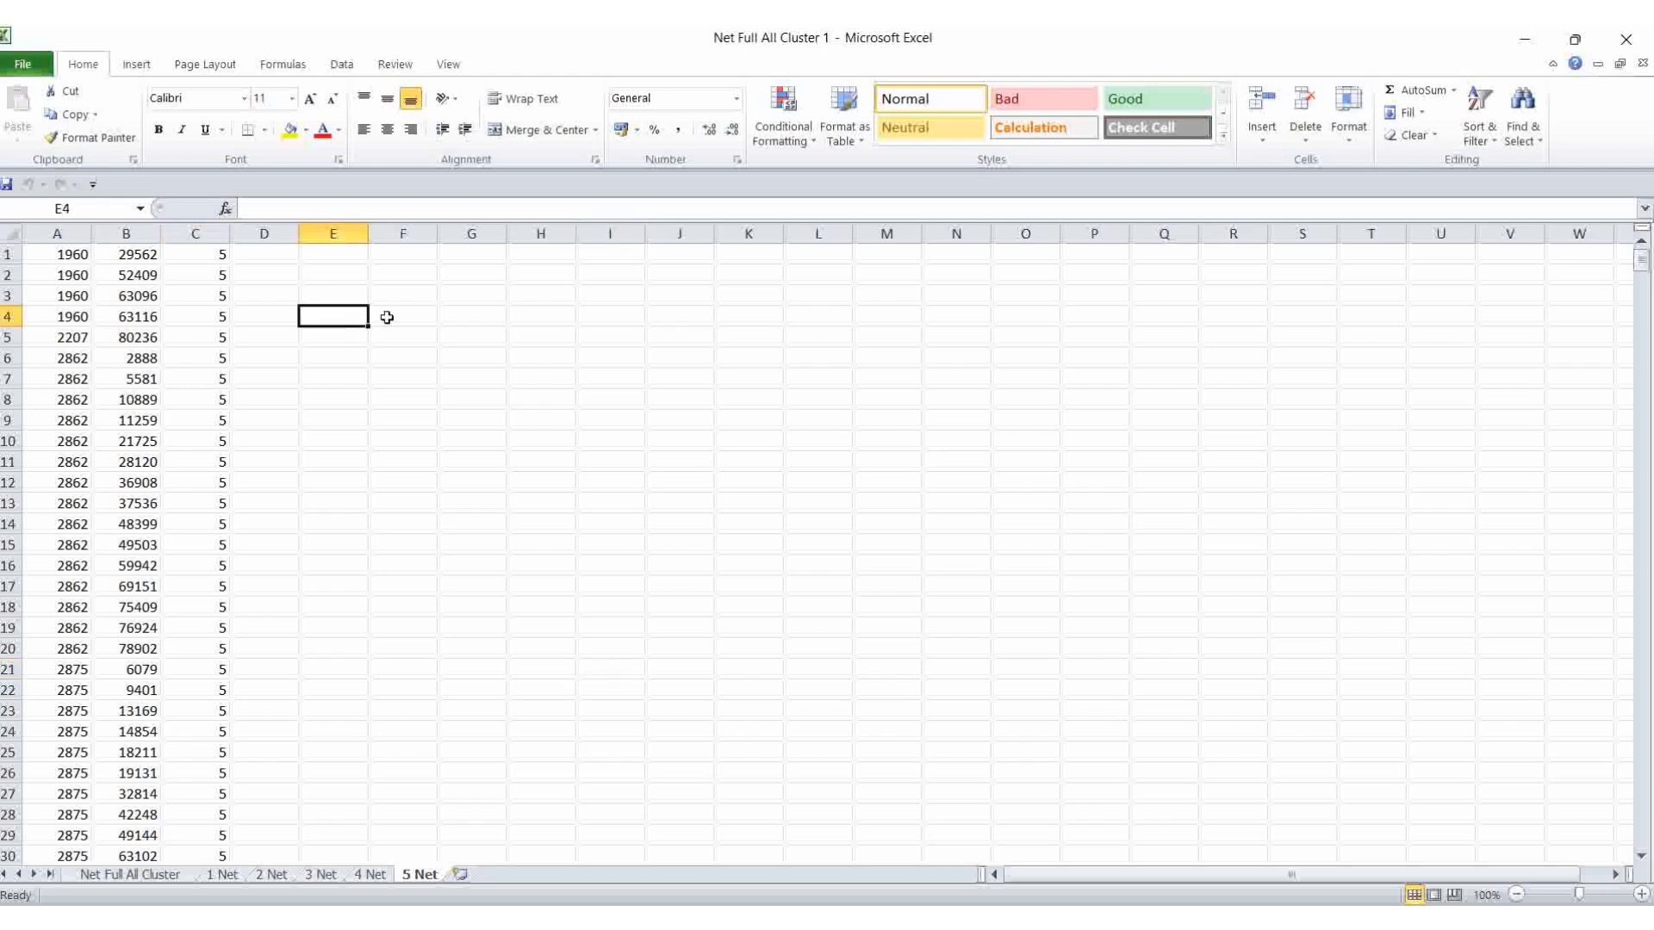
{"action": "key", "text": "ctrl+Home"}
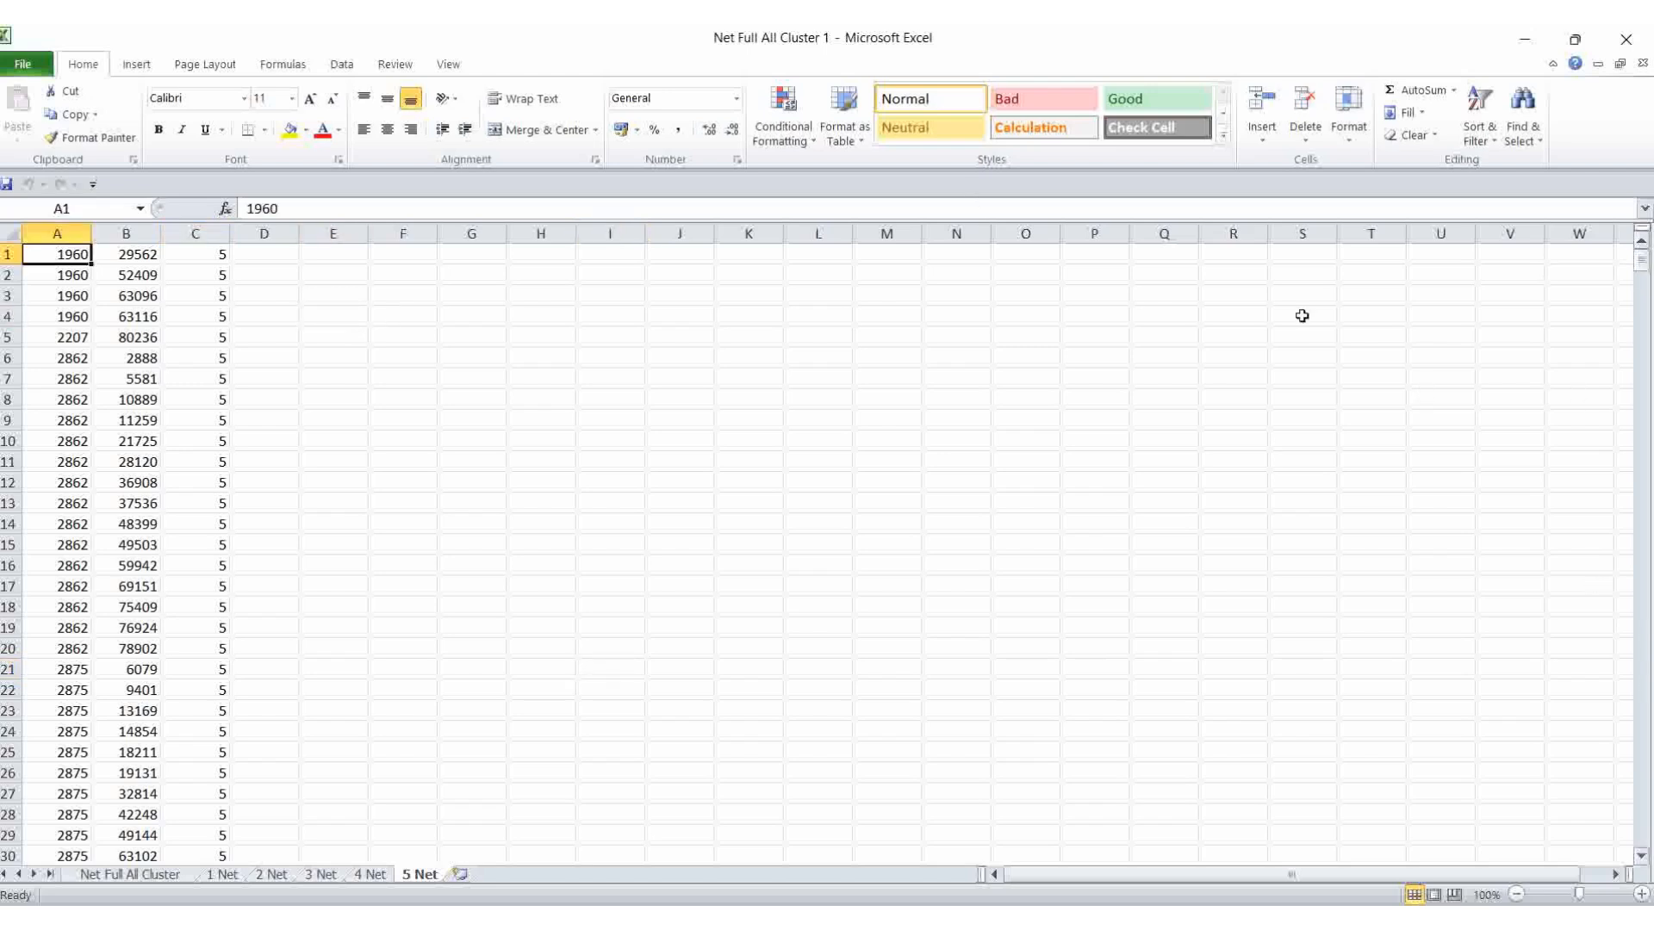
{"action": "left_click", "coordinate": [86, 875]}
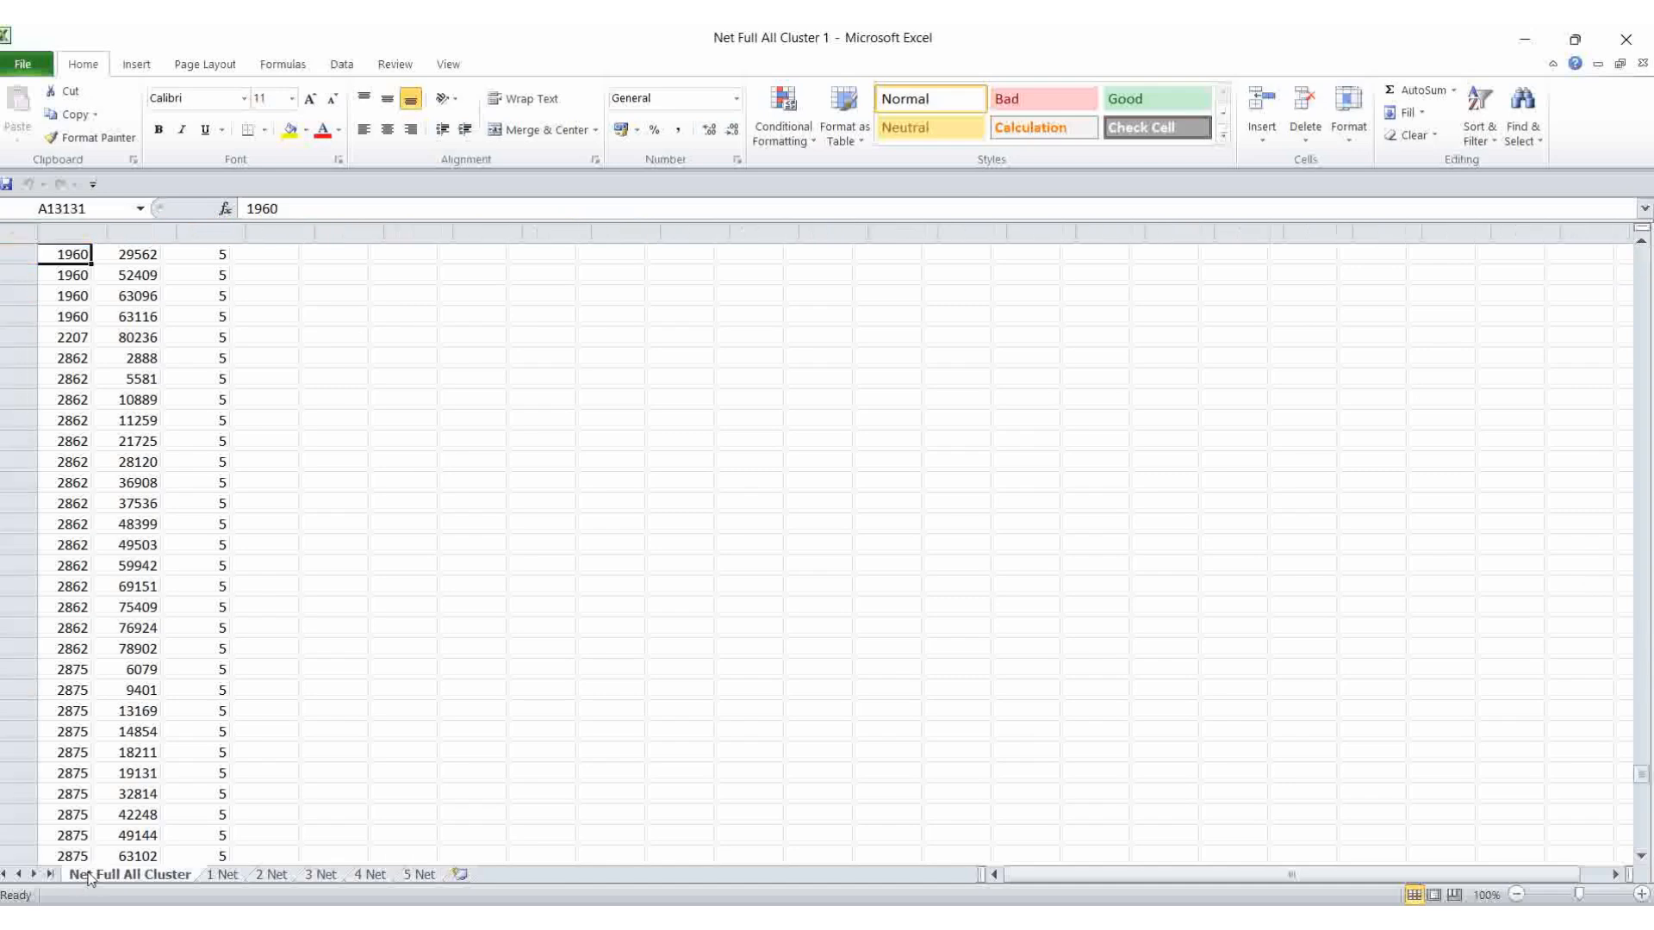
{"action": "left_click", "coordinate": [417, 552]}
{"action": "key", "text": "ctrl+Home"}
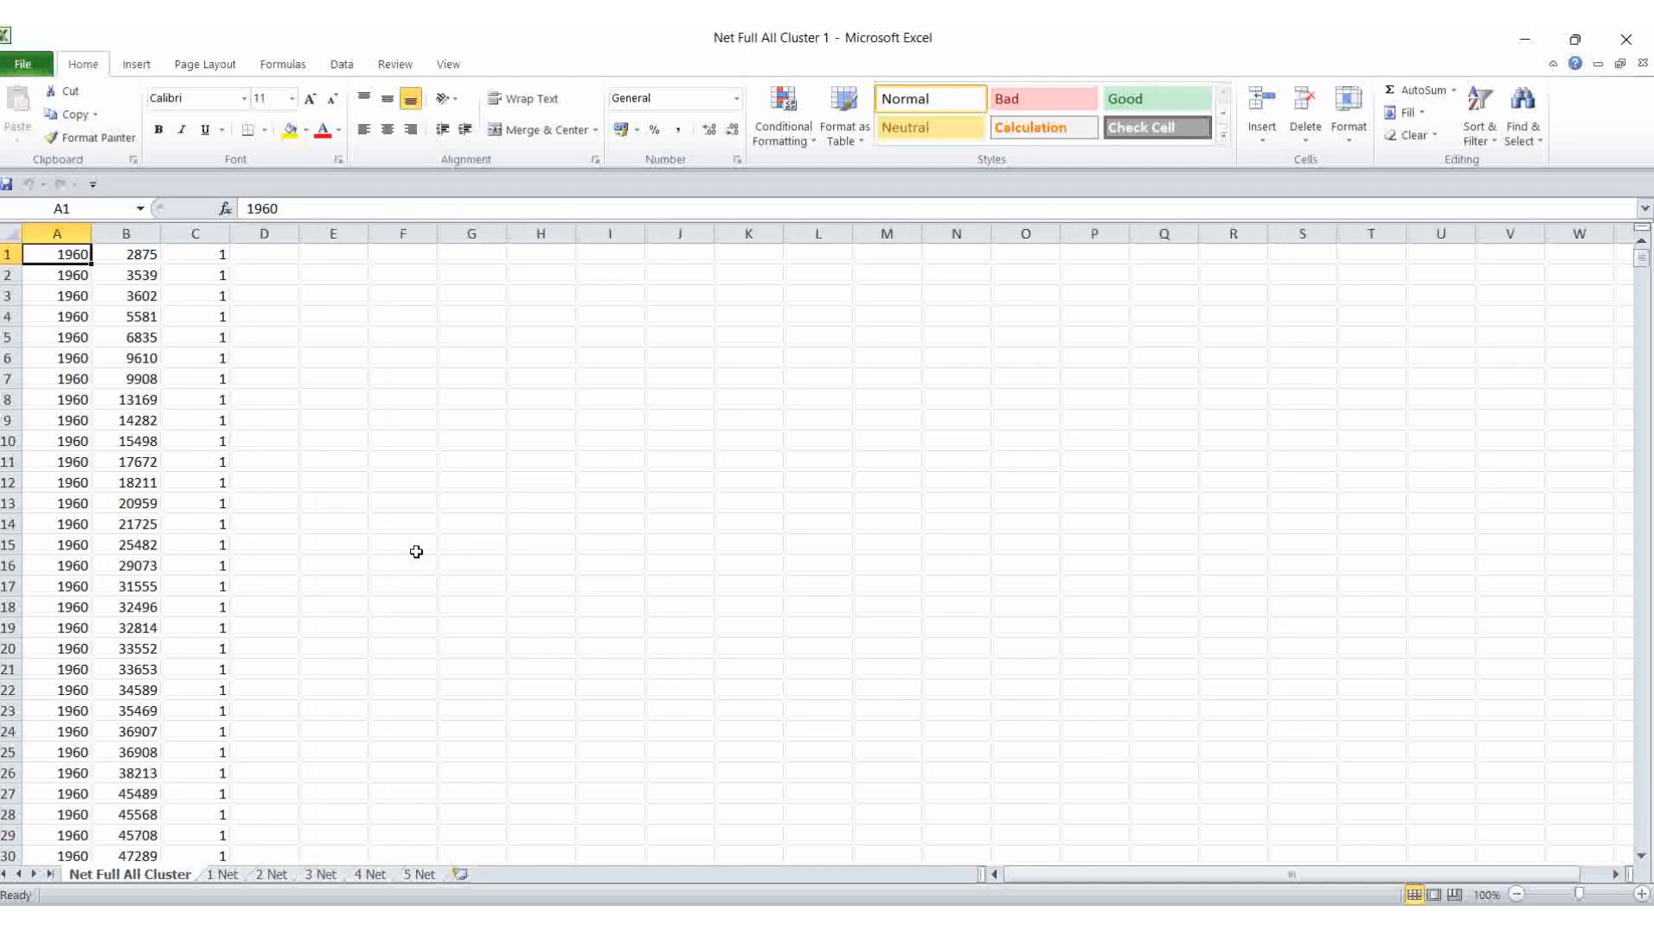
Select column C of the Net Full All Cluster sheet and view its sort options without sorting
{"action": "left_click", "coordinate": [213, 229]}
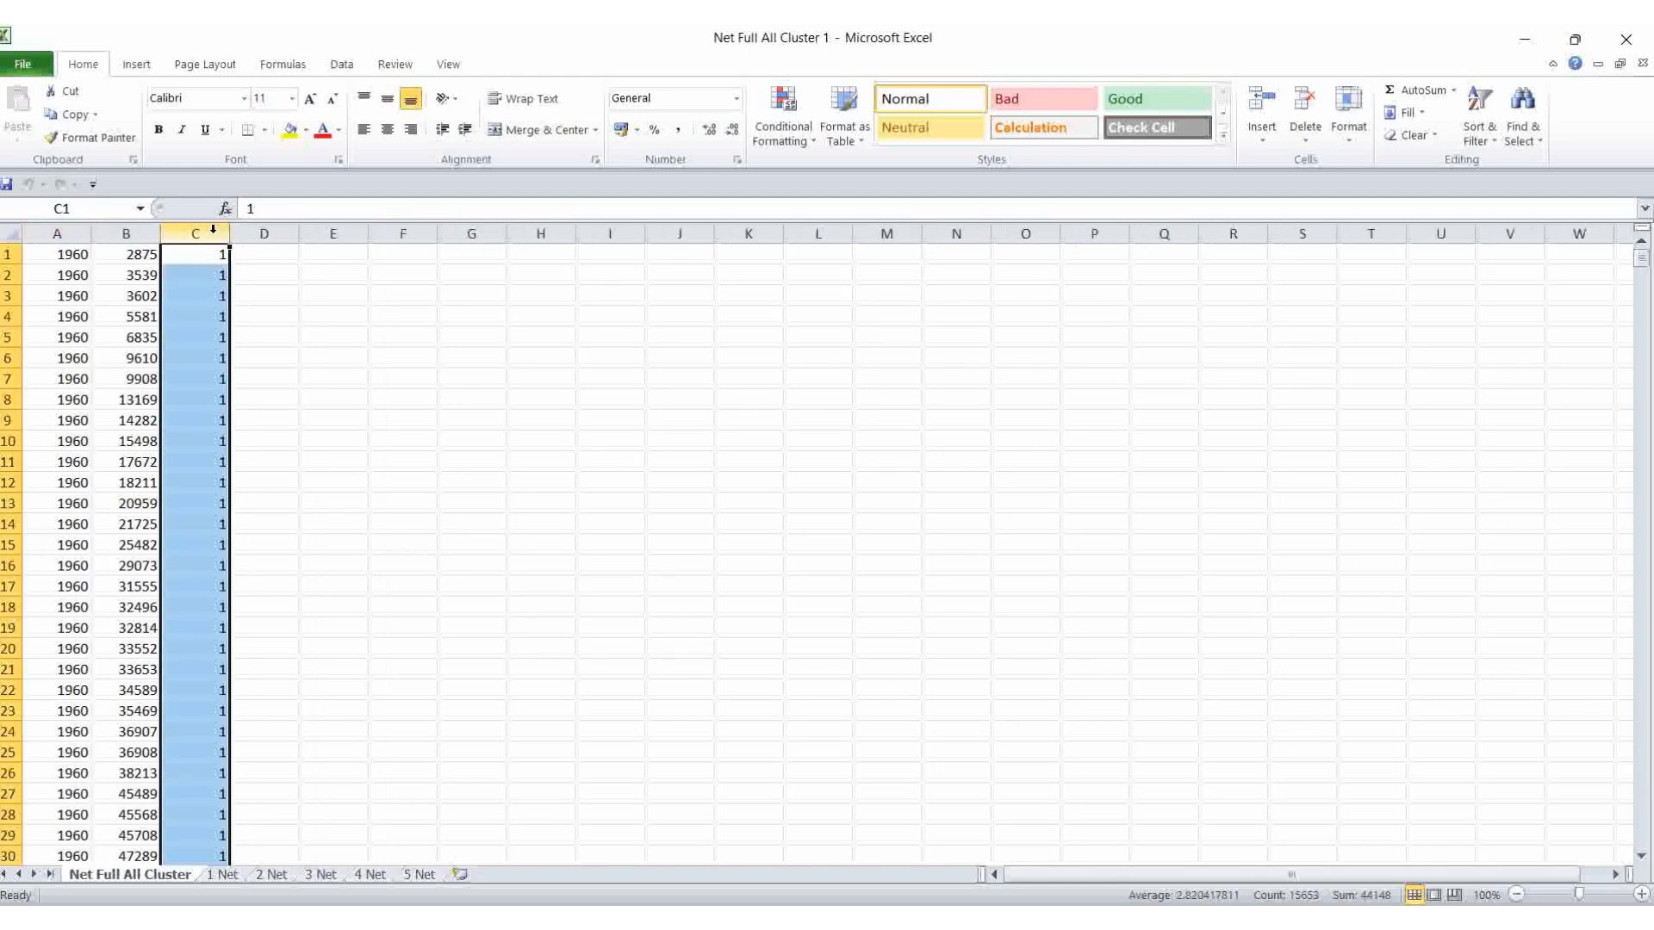
{"action": "left_click", "coordinate": [1499, 141]}
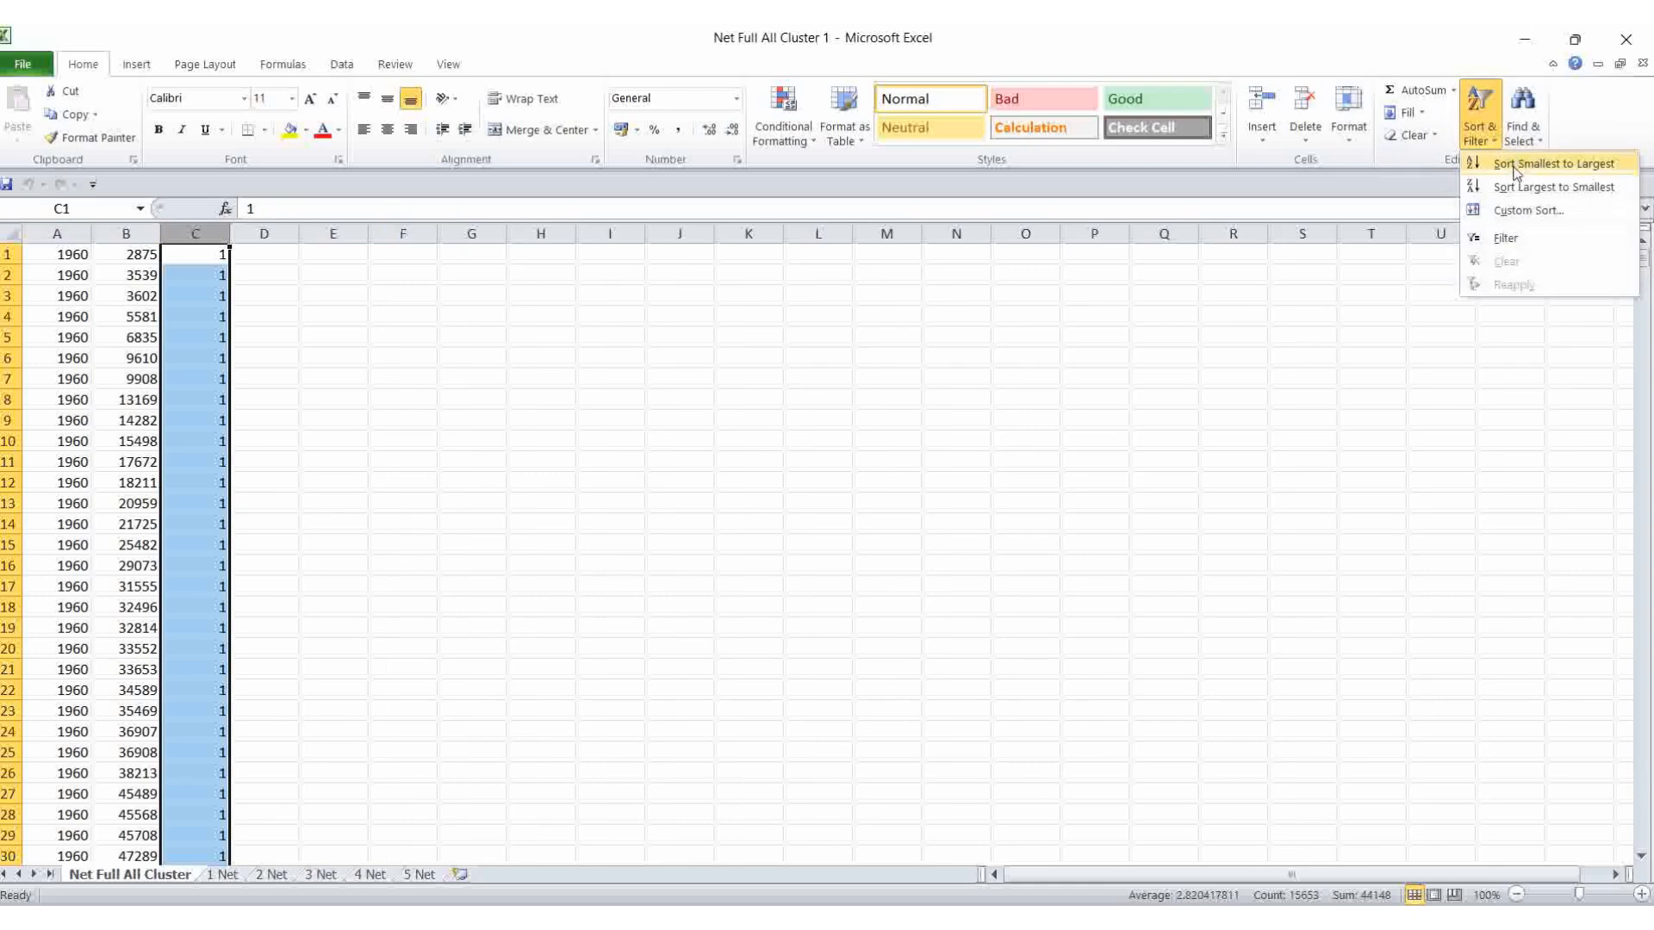
{"action": "left_click", "coordinate": [497, 523]}
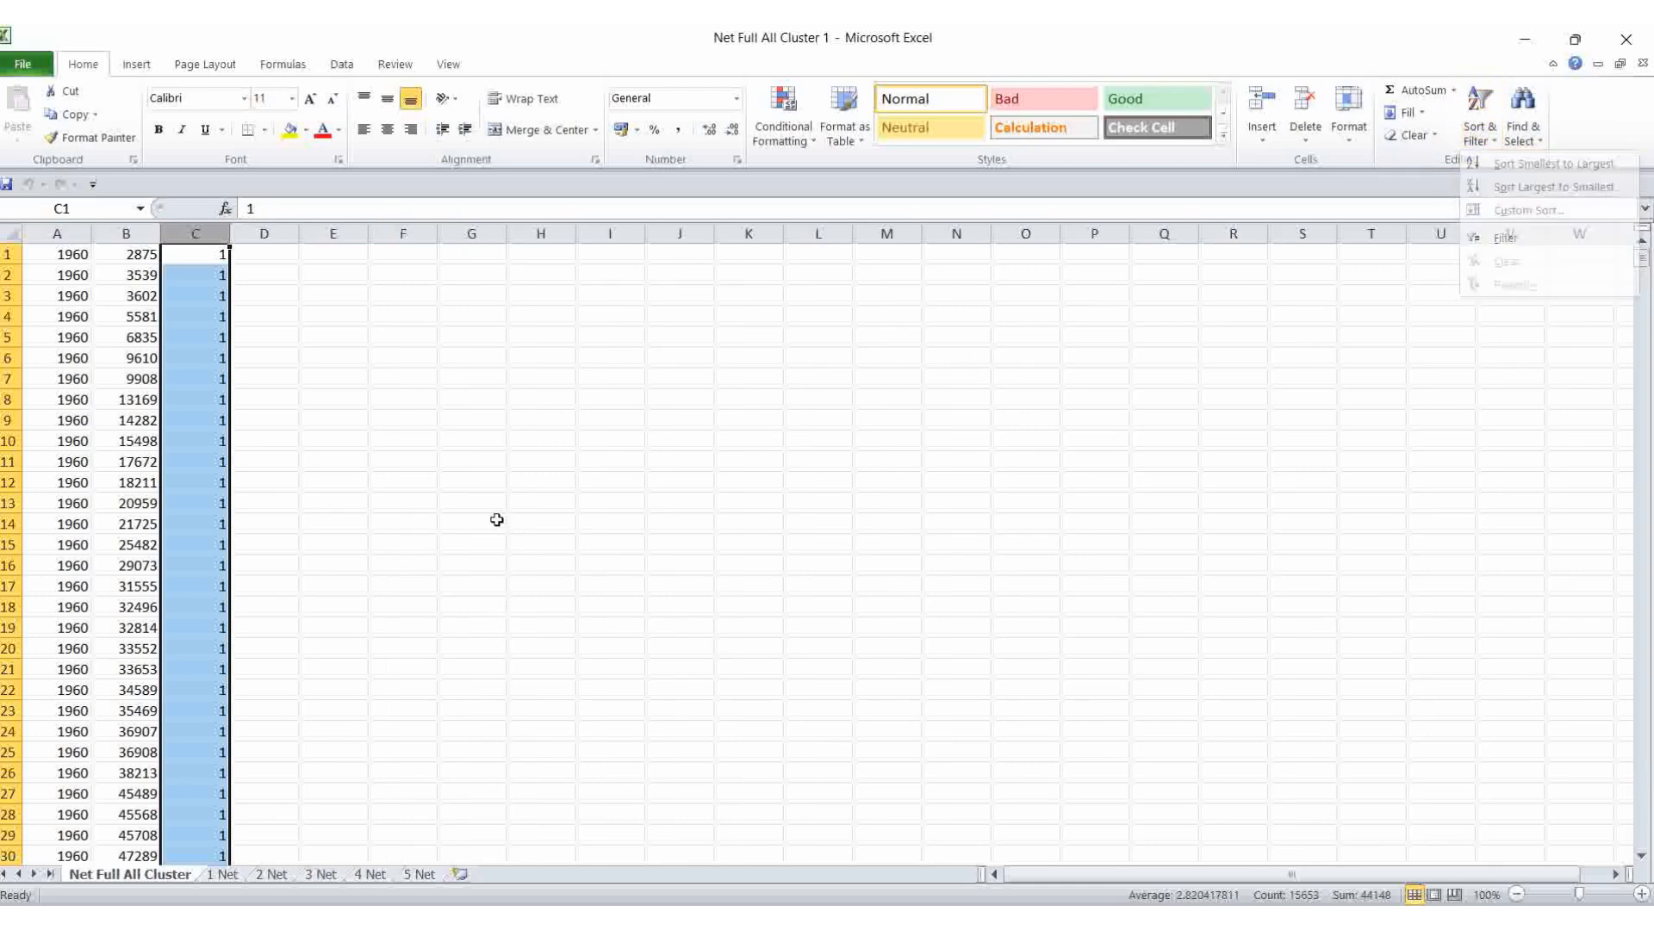
Review the rows with 1 in column C from A1 down on the Net Full All Cluster sheet, and show the 1 Net sheet
{"action": "left_click", "coordinate": [46, 252]}
{"action": "scroll", "coordinate": [333, 633], "scroll_direction": "down", "scroll_amount": 17}
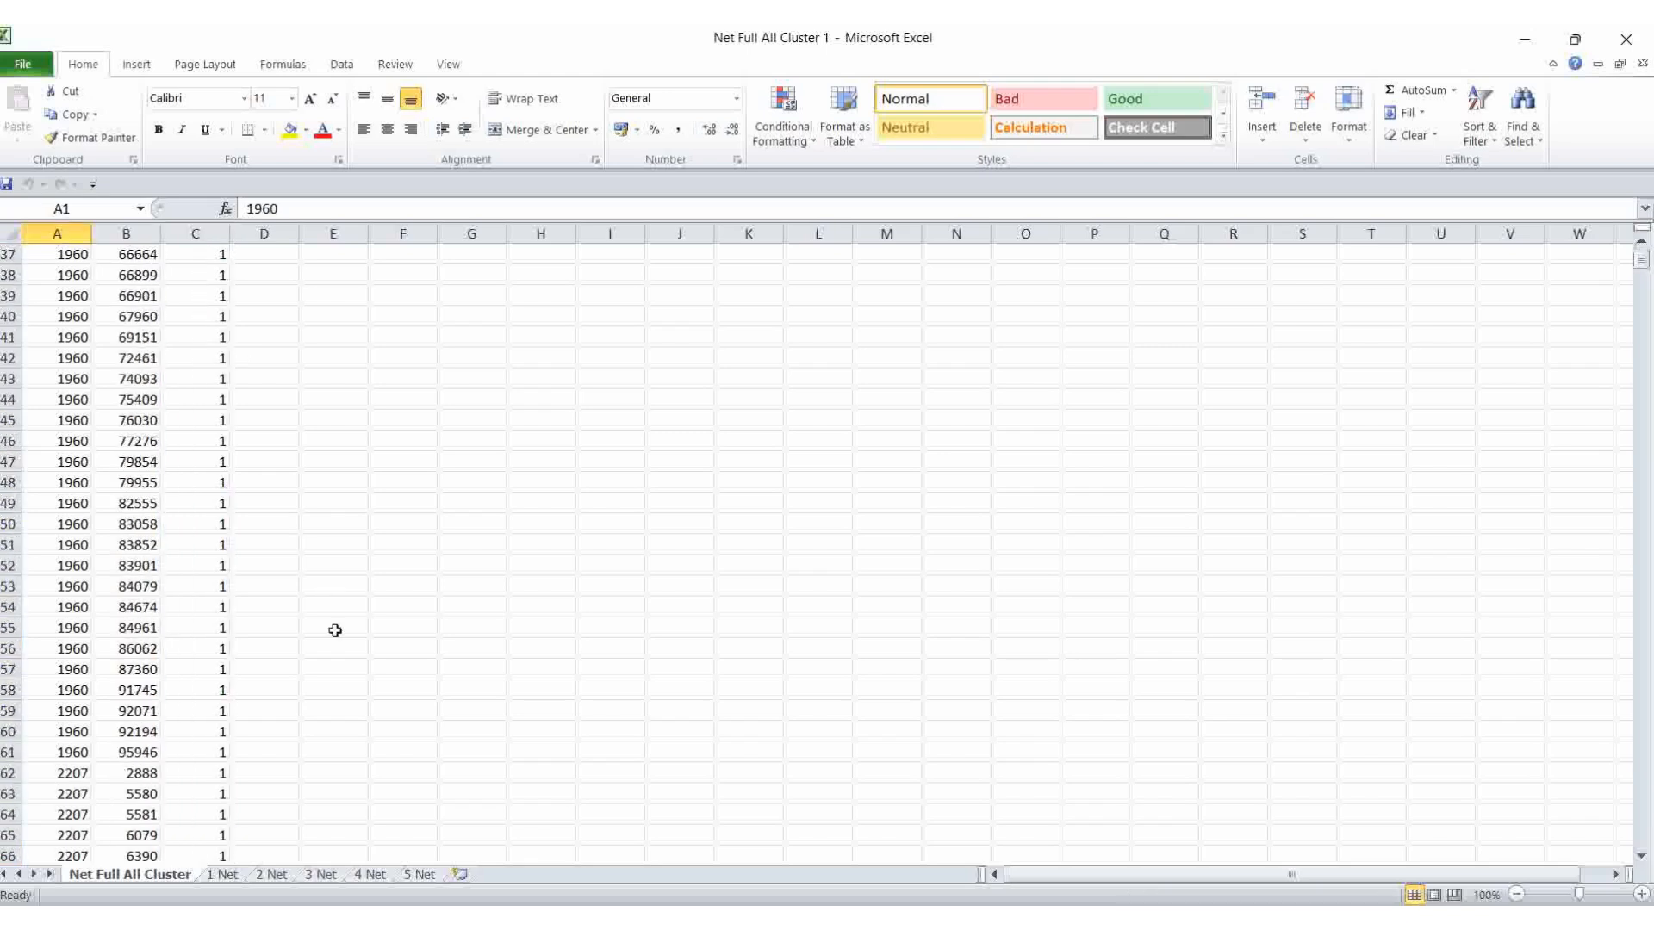
{"action": "scroll", "coordinate": [335, 637], "scroll_direction": "down", "scroll_amount": 5}
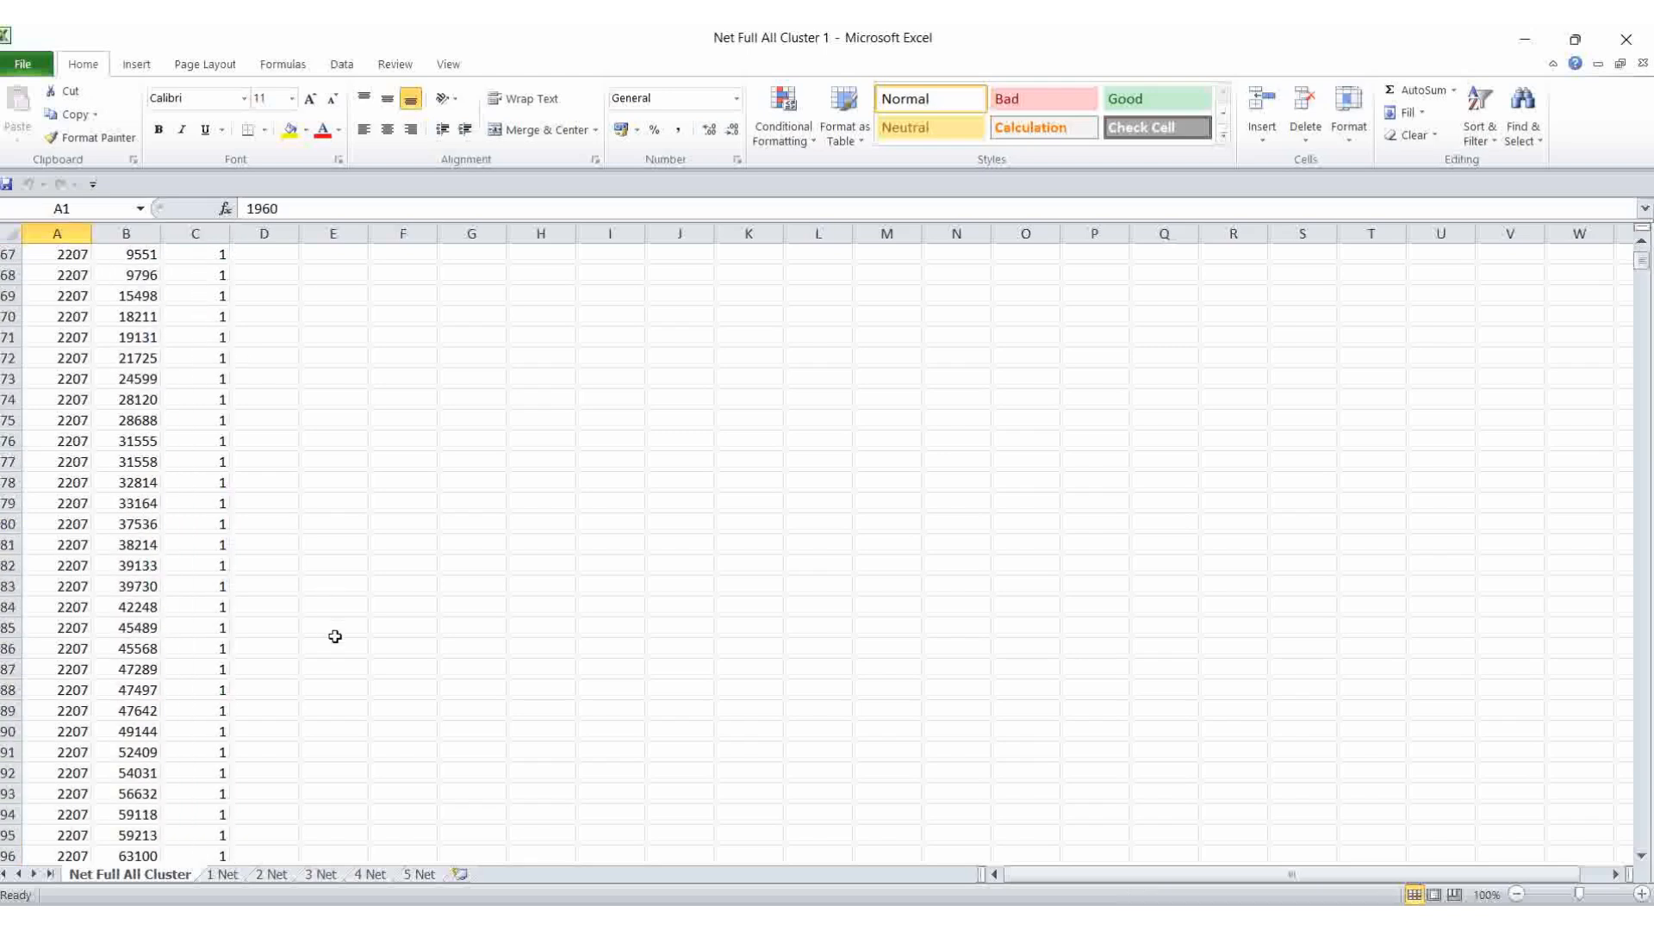
{"action": "left_click", "coordinate": [221, 875]}
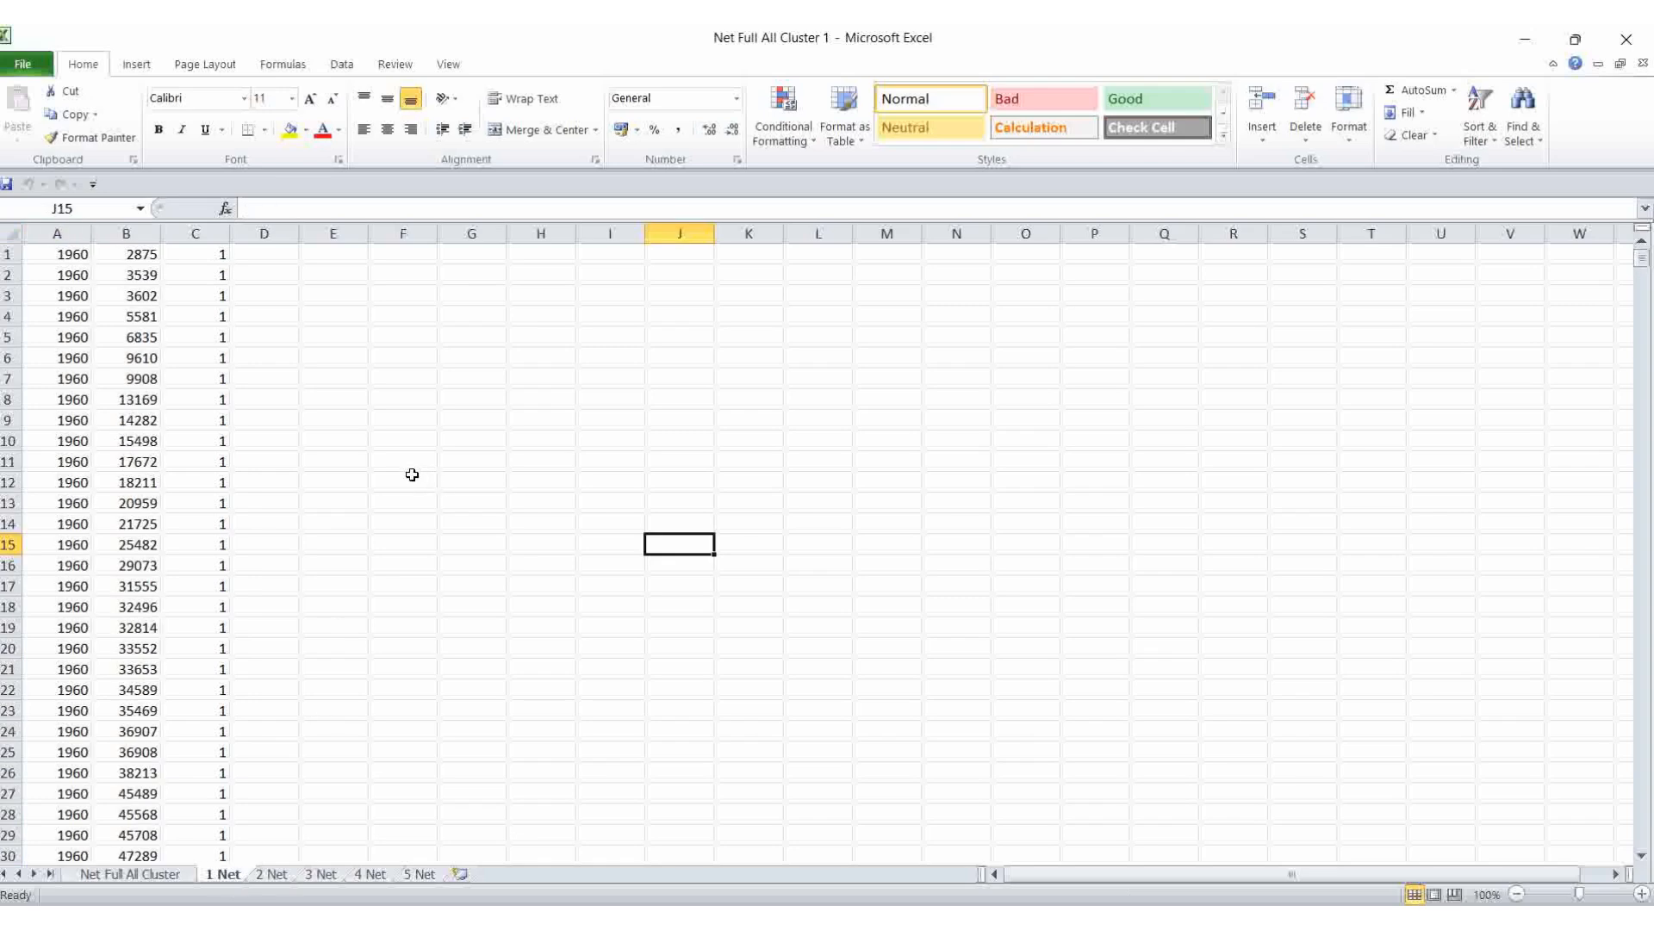
Review the cluster values in column C on the 1 Net, 2 Net, 3 Net, 4 Net and 5 Net sheets
{"action": "scroll", "coordinate": [412, 474], "scroll_direction": "down", "scroll_amount": 11}
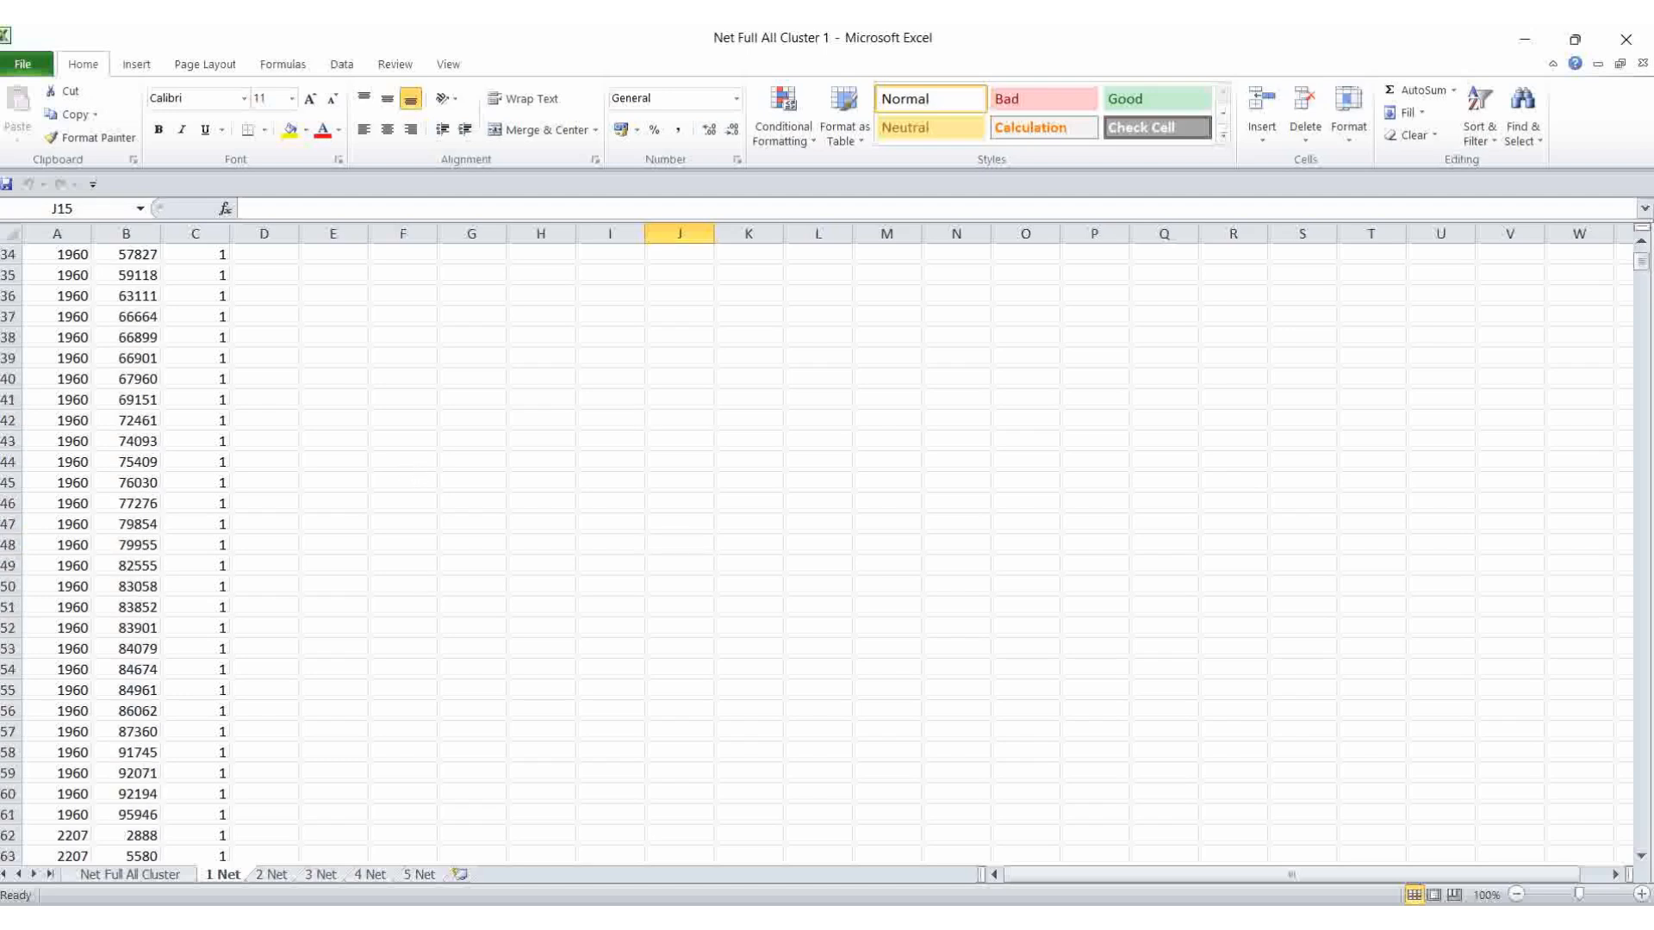
{"action": "left_click", "coordinate": [272, 875]}
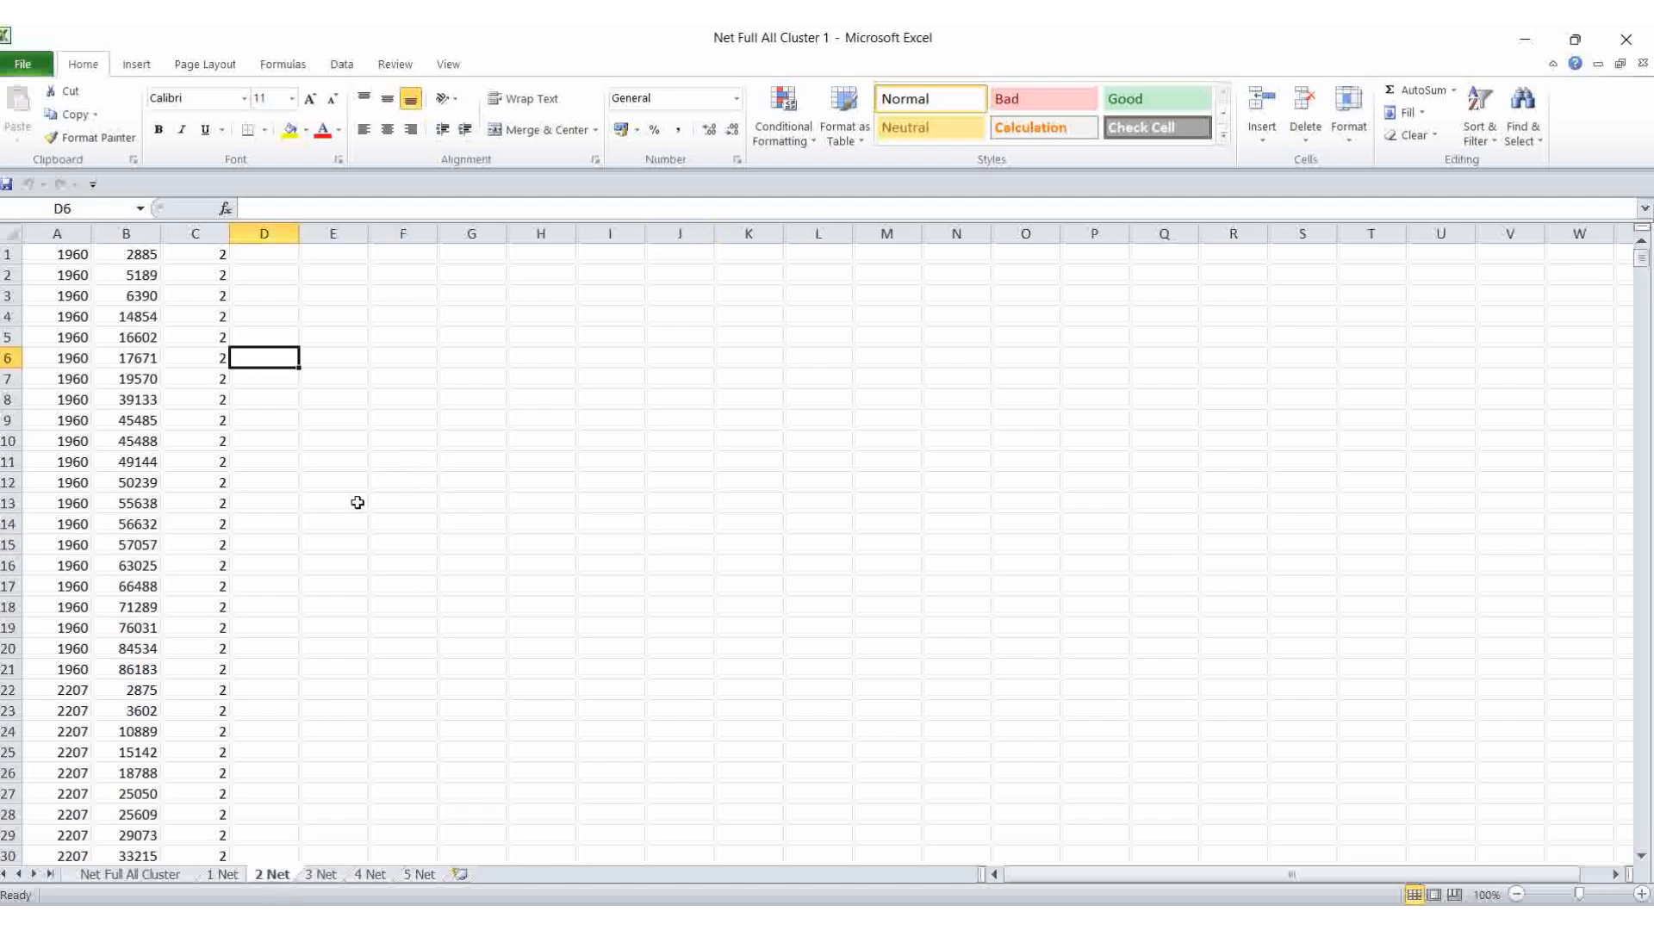
{"action": "left_click", "coordinate": [320, 875]}
{"action": "left_click", "coordinate": [370, 877]}
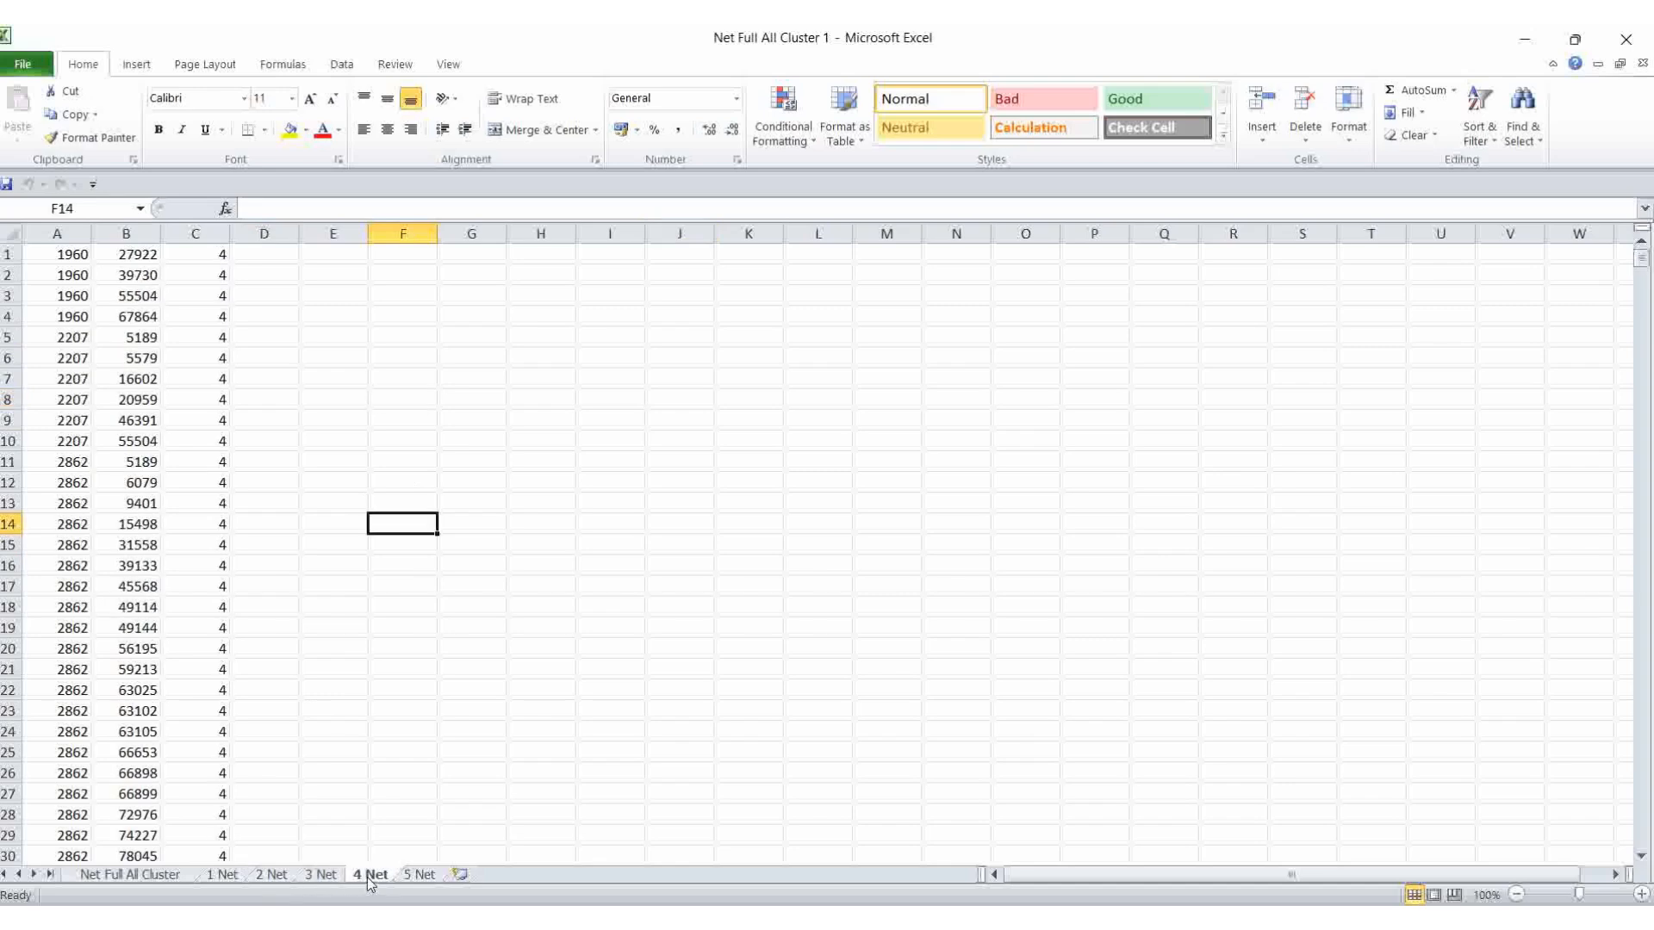
{"action": "left_click", "coordinate": [419, 876]}
{"action": "left_click", "coordinate": [390, 551]}
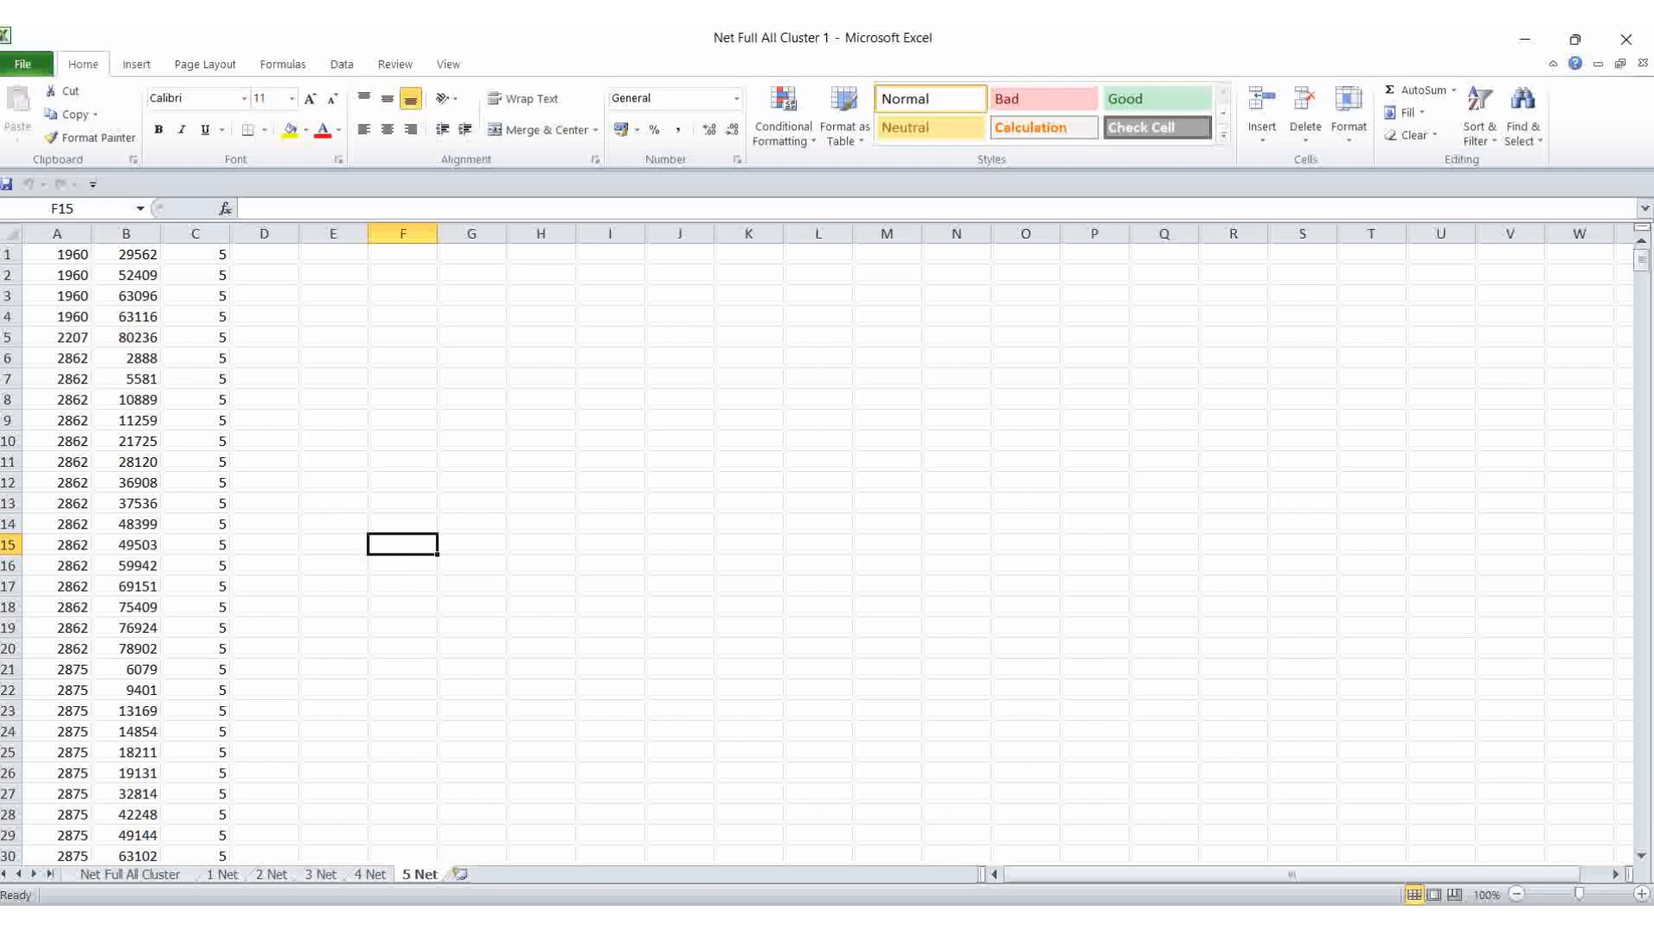
Switch to the Turmeric WoS Text folder in File Explorer and create a new text document with the default name
{"action": "left_click", "coordinate": [926, 919]}
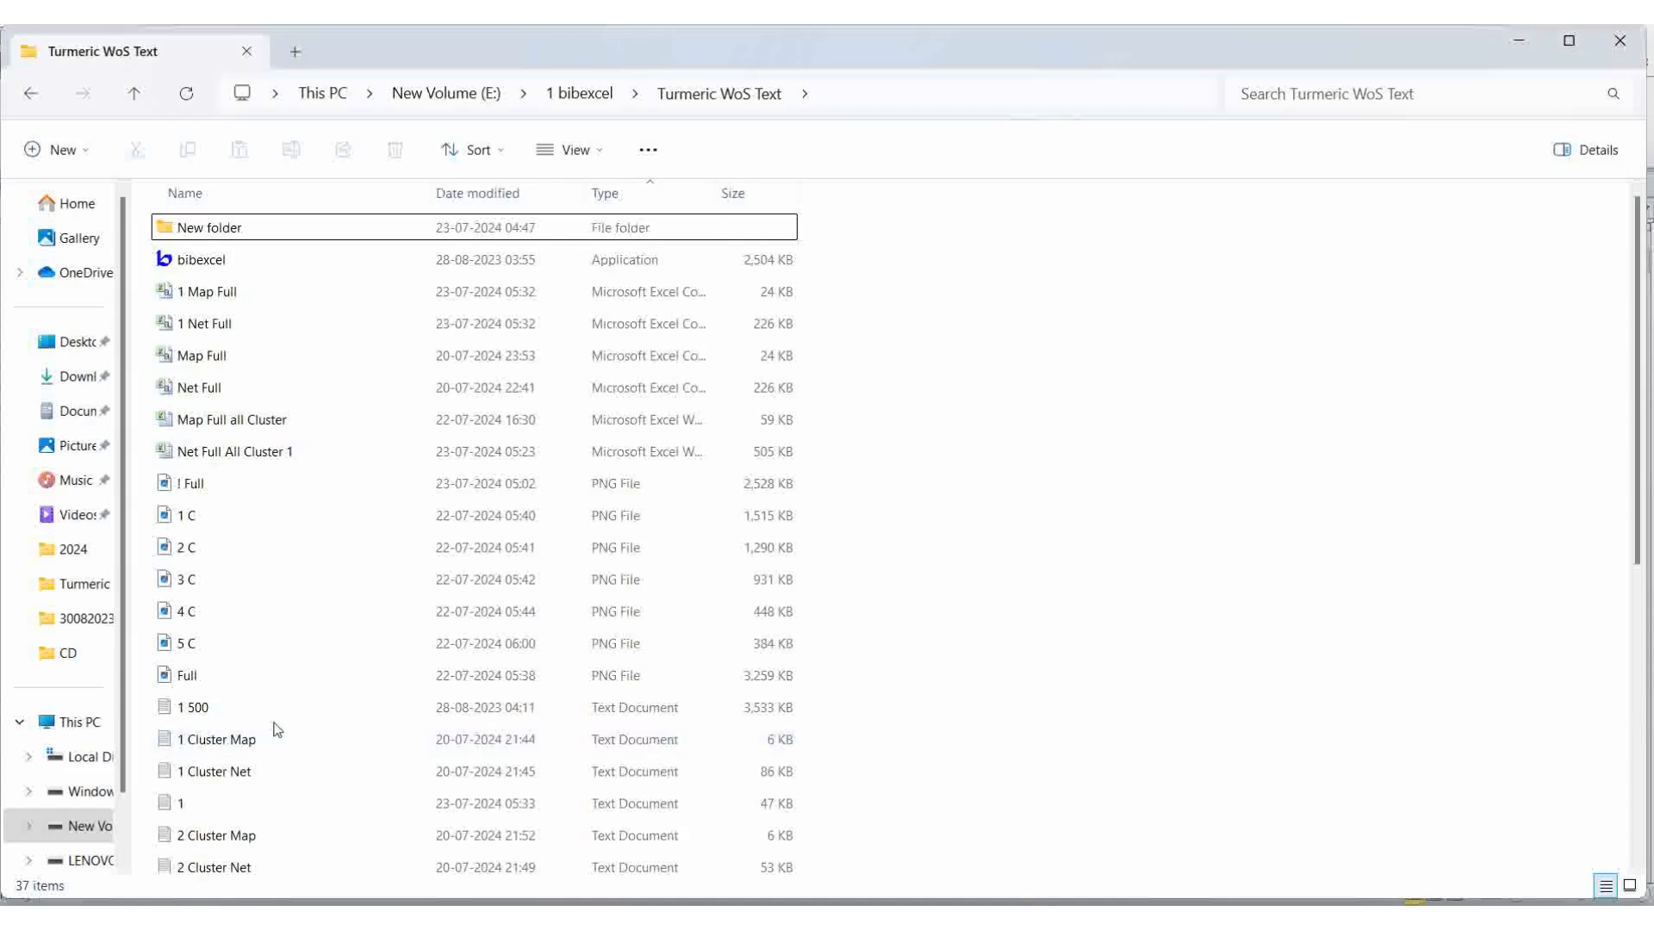
{"action": "scroll", "coordinate": [277, 730], "scroll_direction": "down", "scroll_amount": 4}
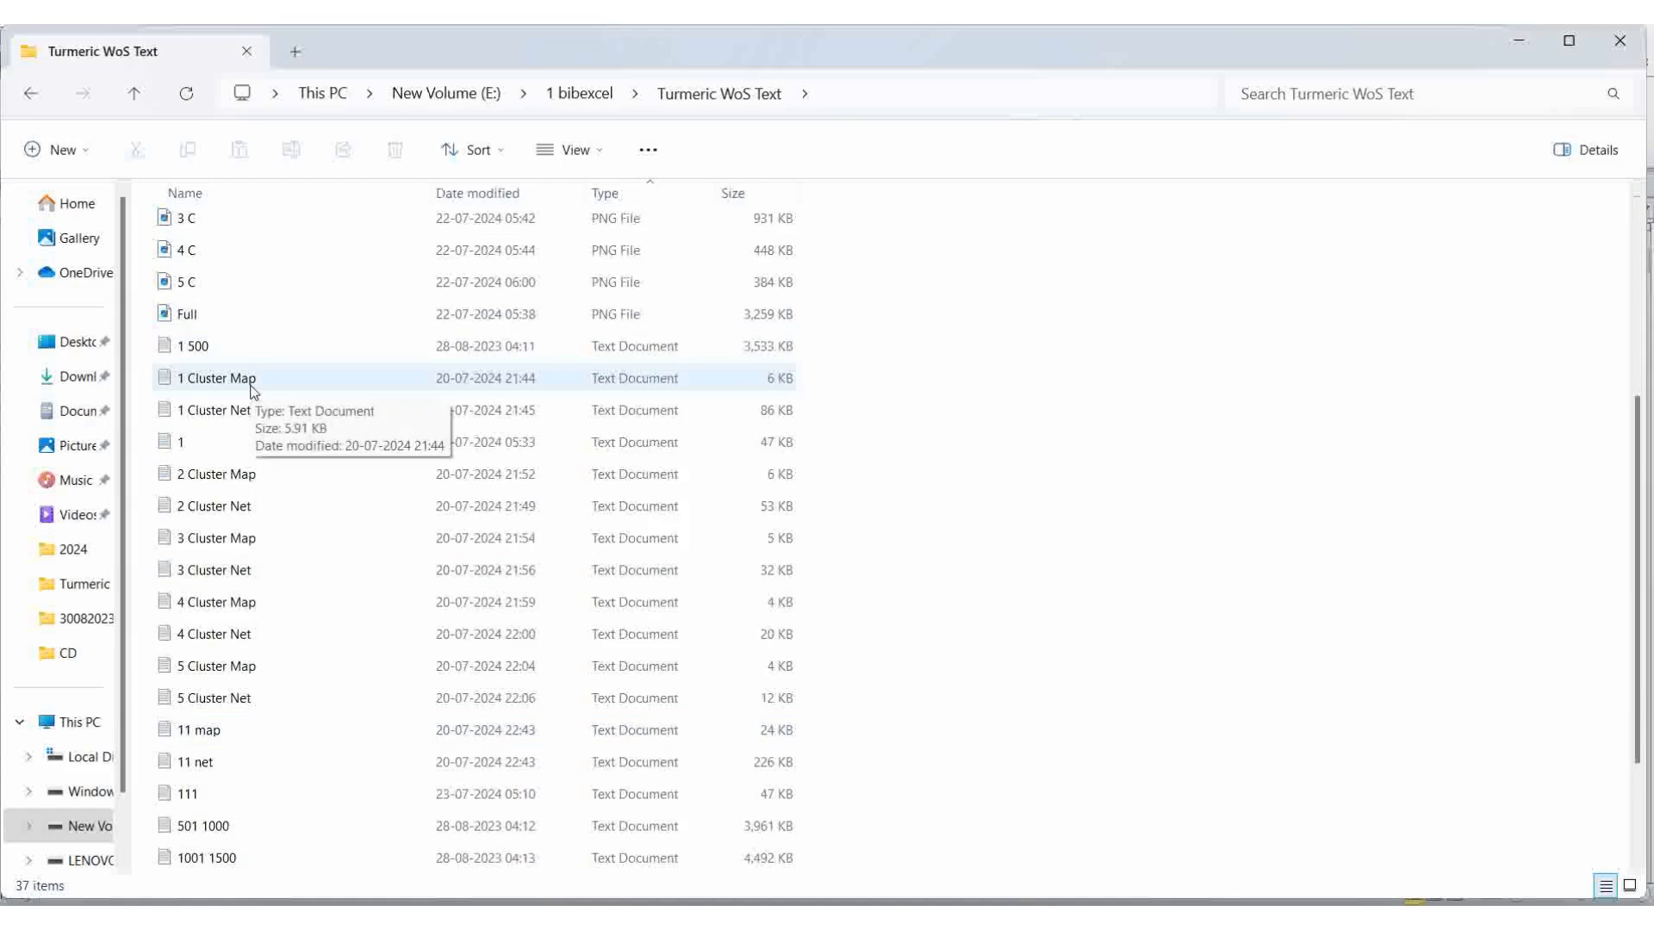
{"action": "right_click", "coordinate": [1017, 366]}
{"action": "mouse_move", "coordinate": [1112, 535]}
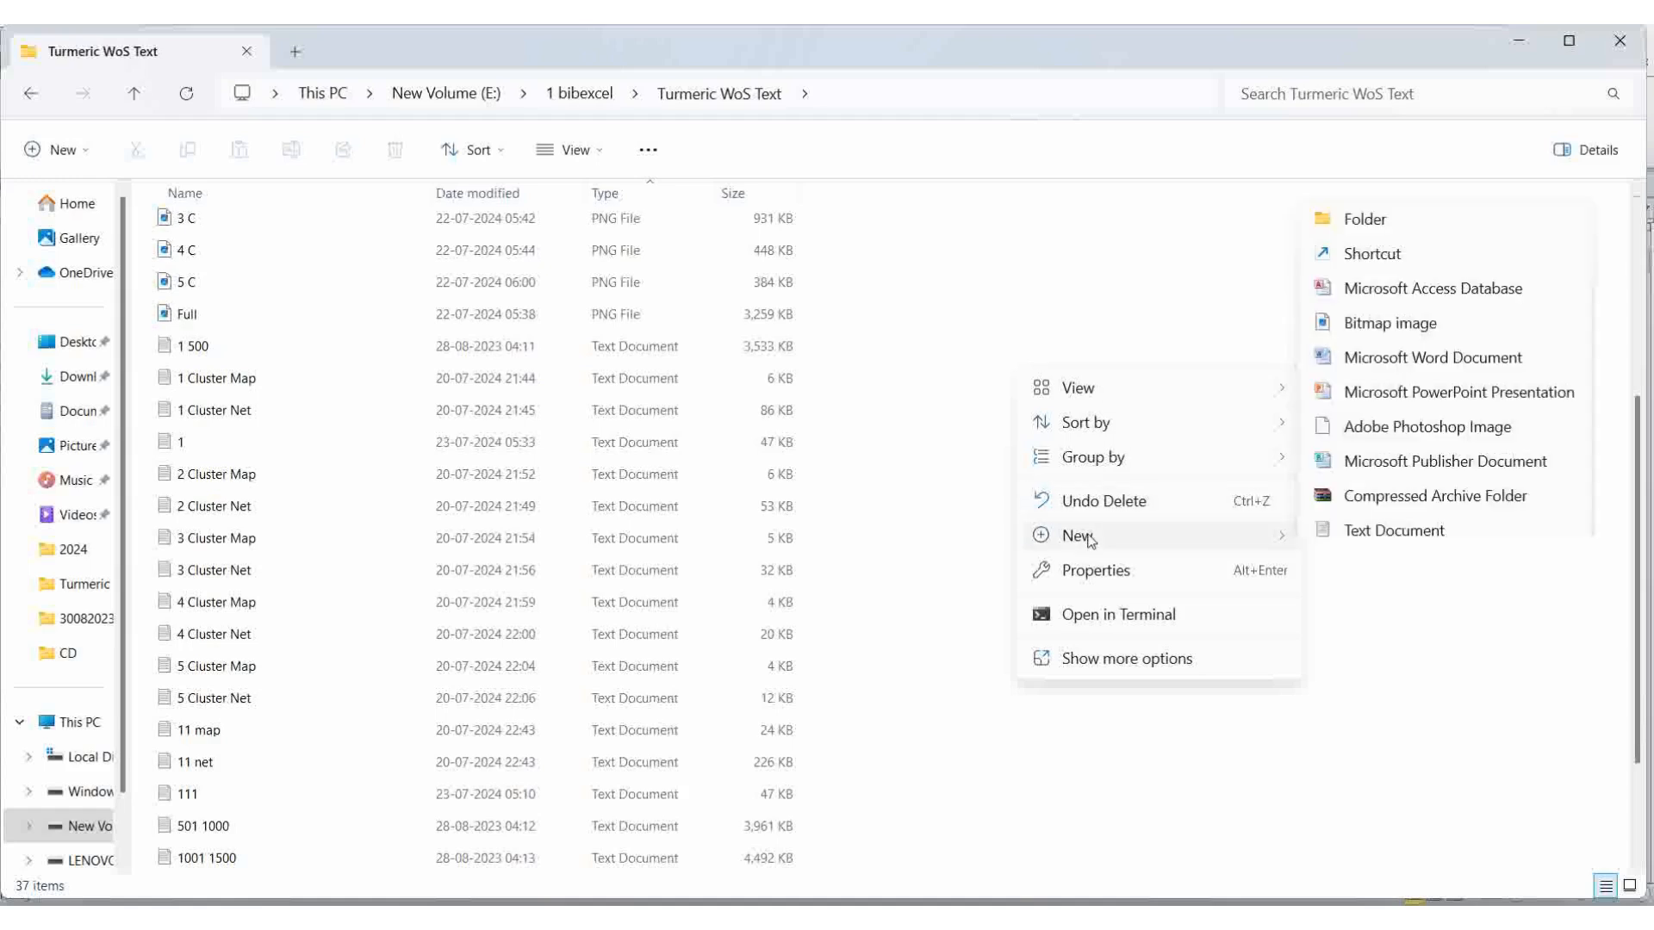
{"action": "left_click", "coordinate": [1403, 432]}
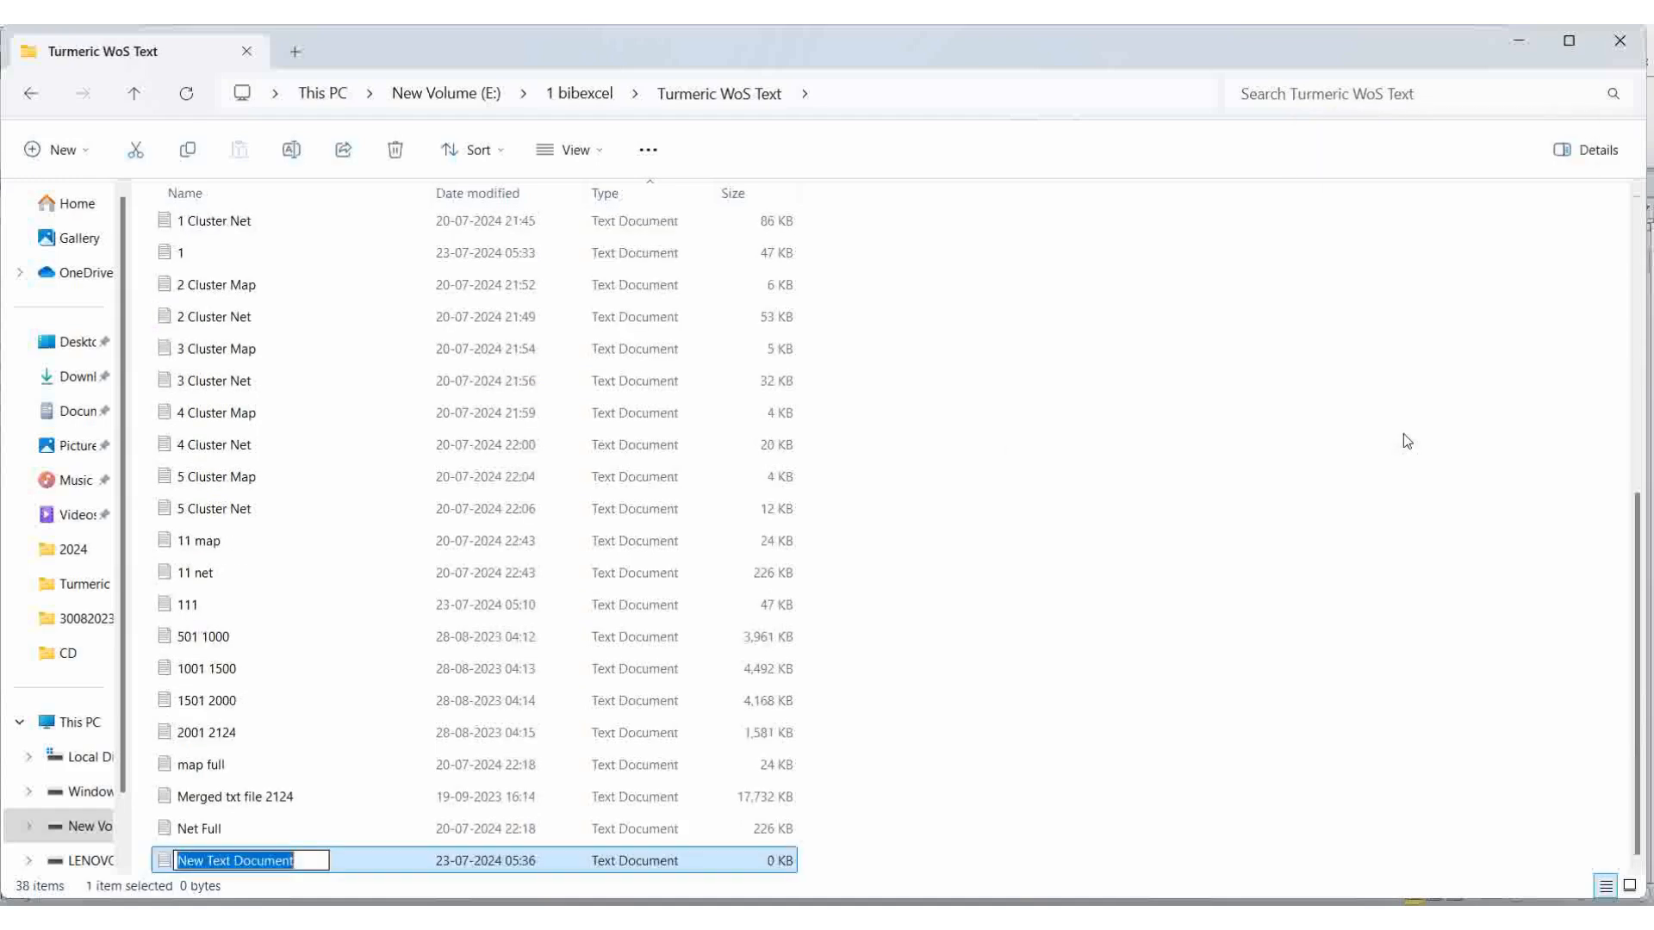
{"action": "left_click", "coordinate": [1110, 358]}
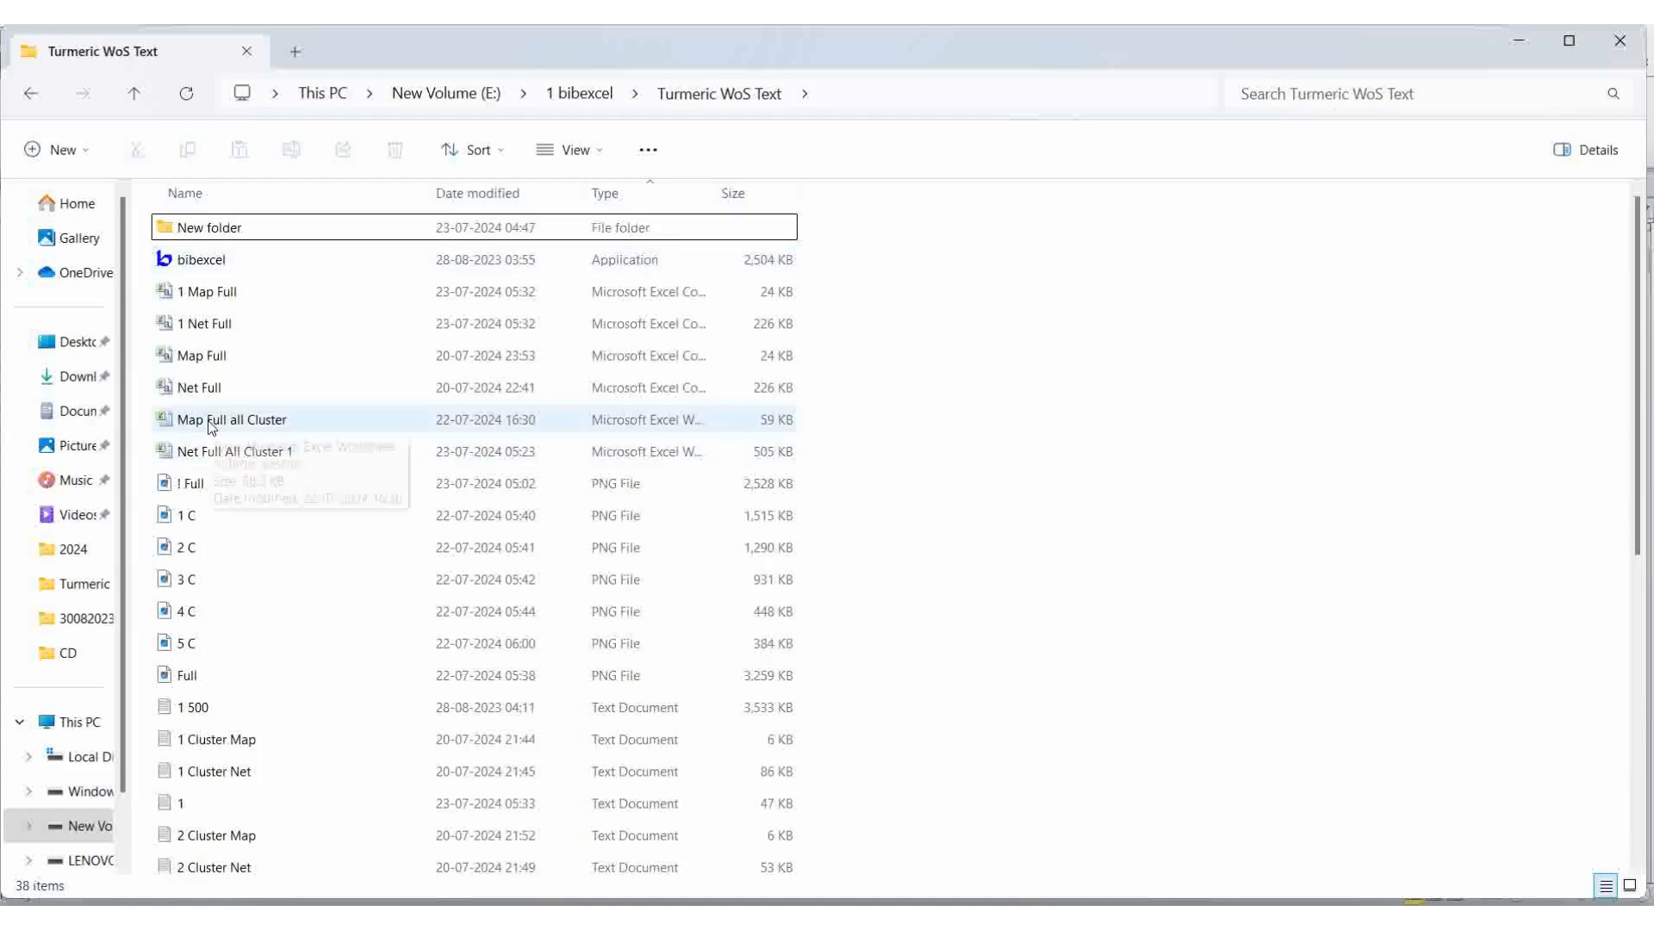
Look through the cluster text files in the folder and show the 1 Cluster Map file in a maximized Notepad window
{"action": "scroll", "coordinate": [290, 730], "scroll_direction": "down", "scroll_amount": 1}
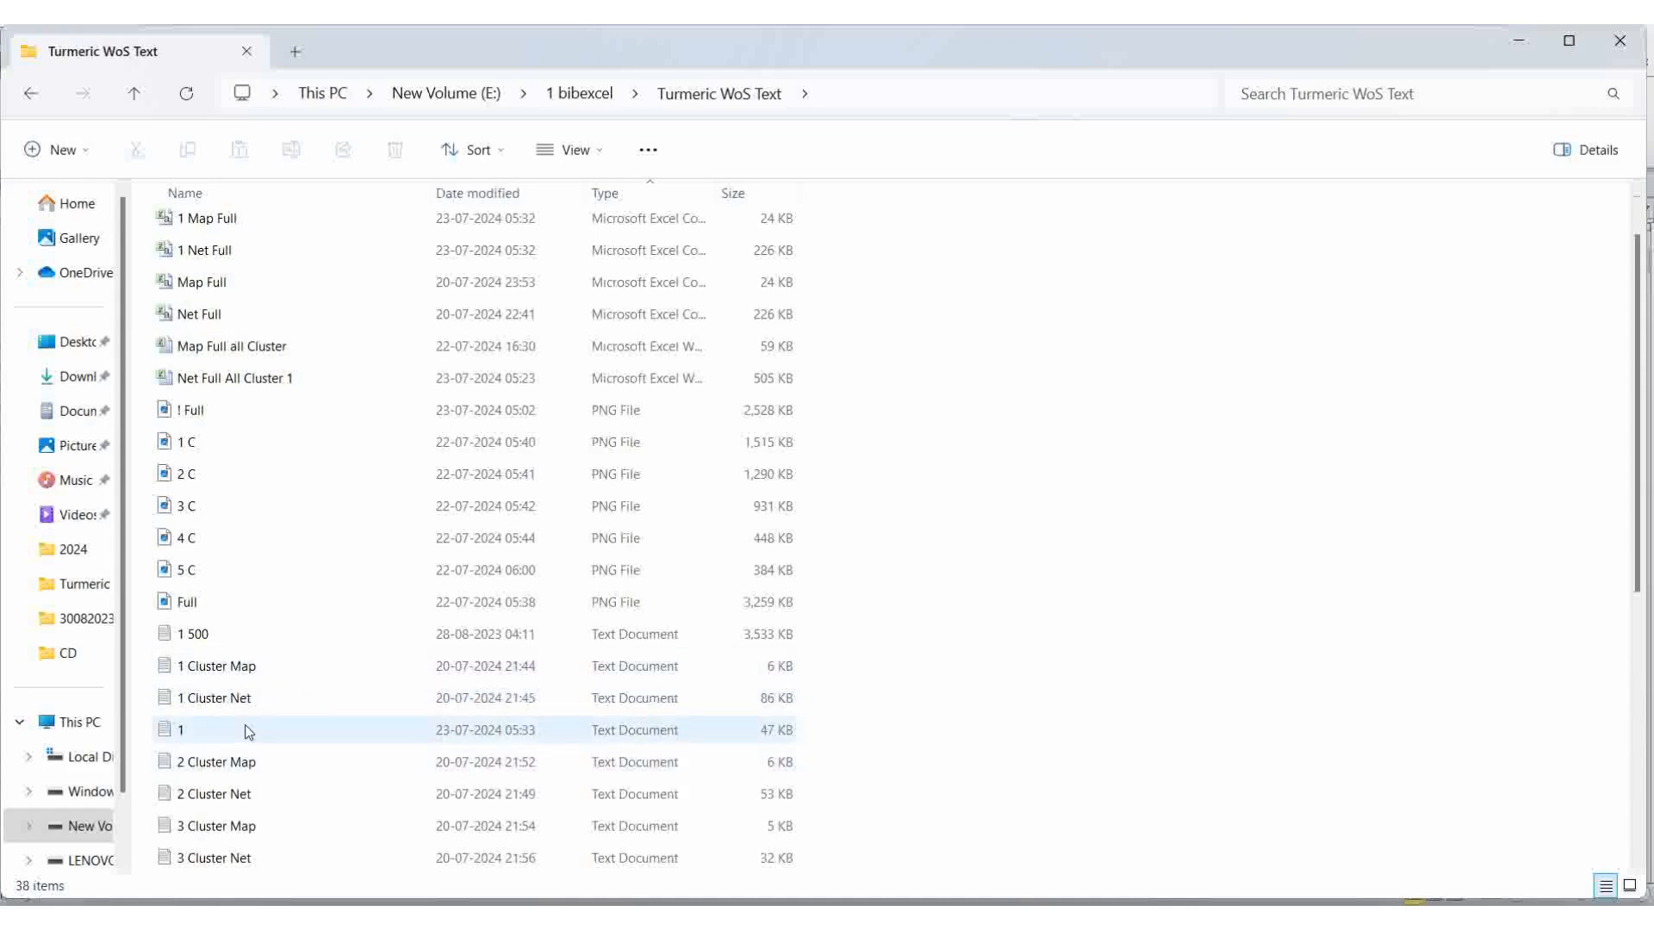
{"action": "left_click", "coordinate": [251, 669]}
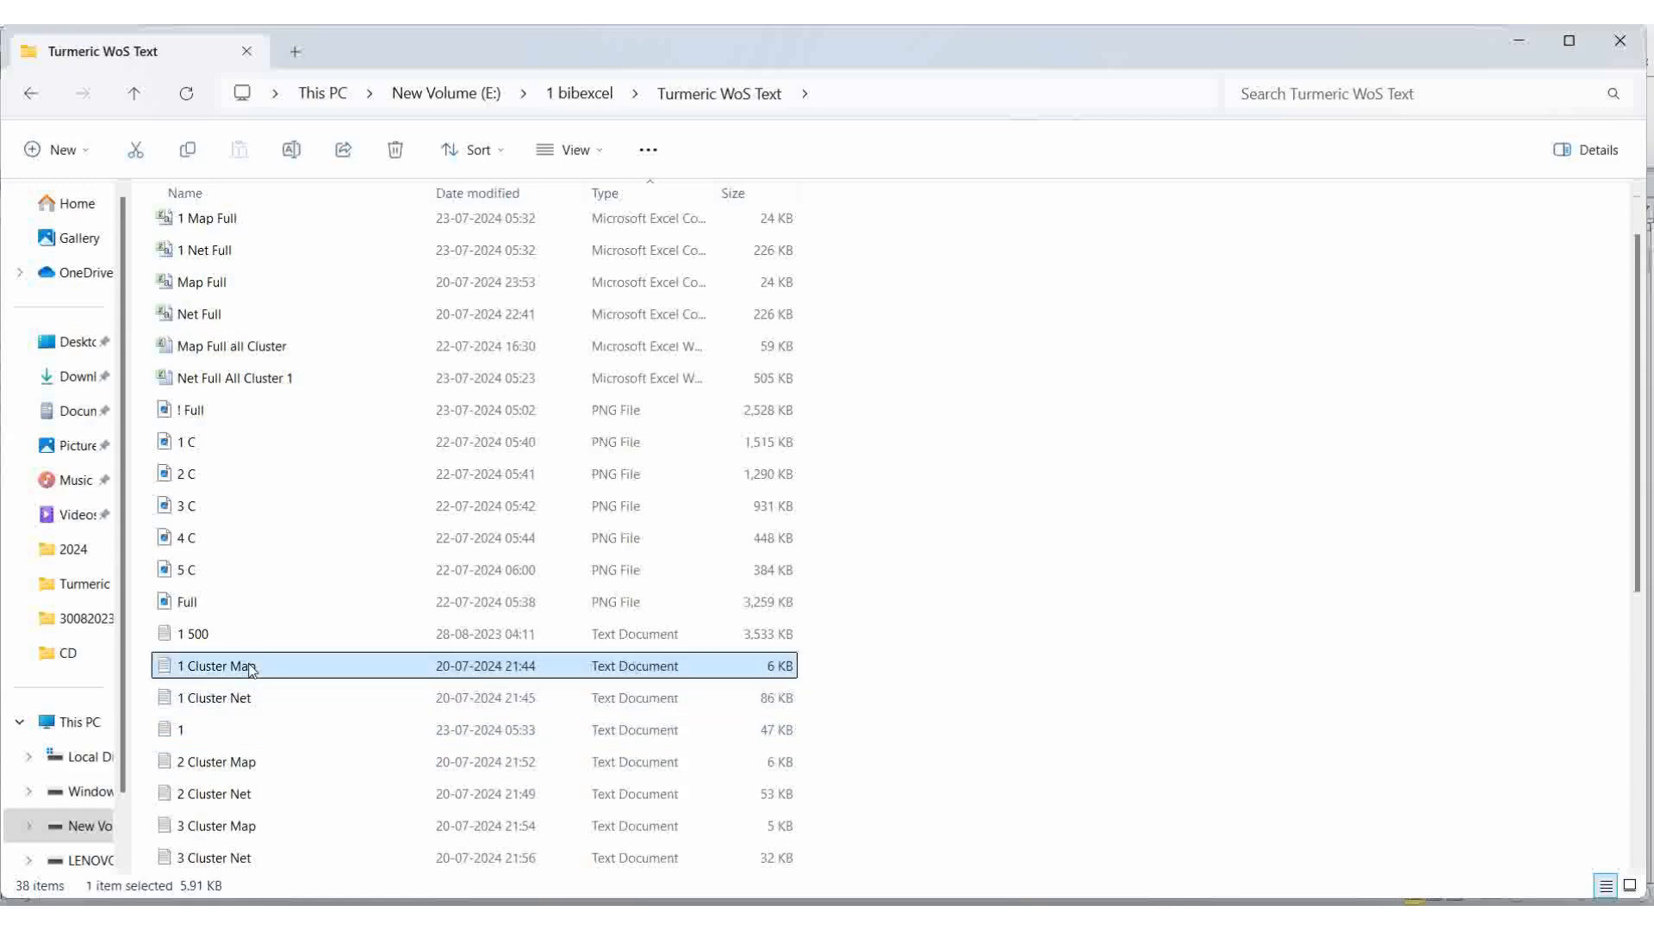
{"action": "key", "text": "F5"}
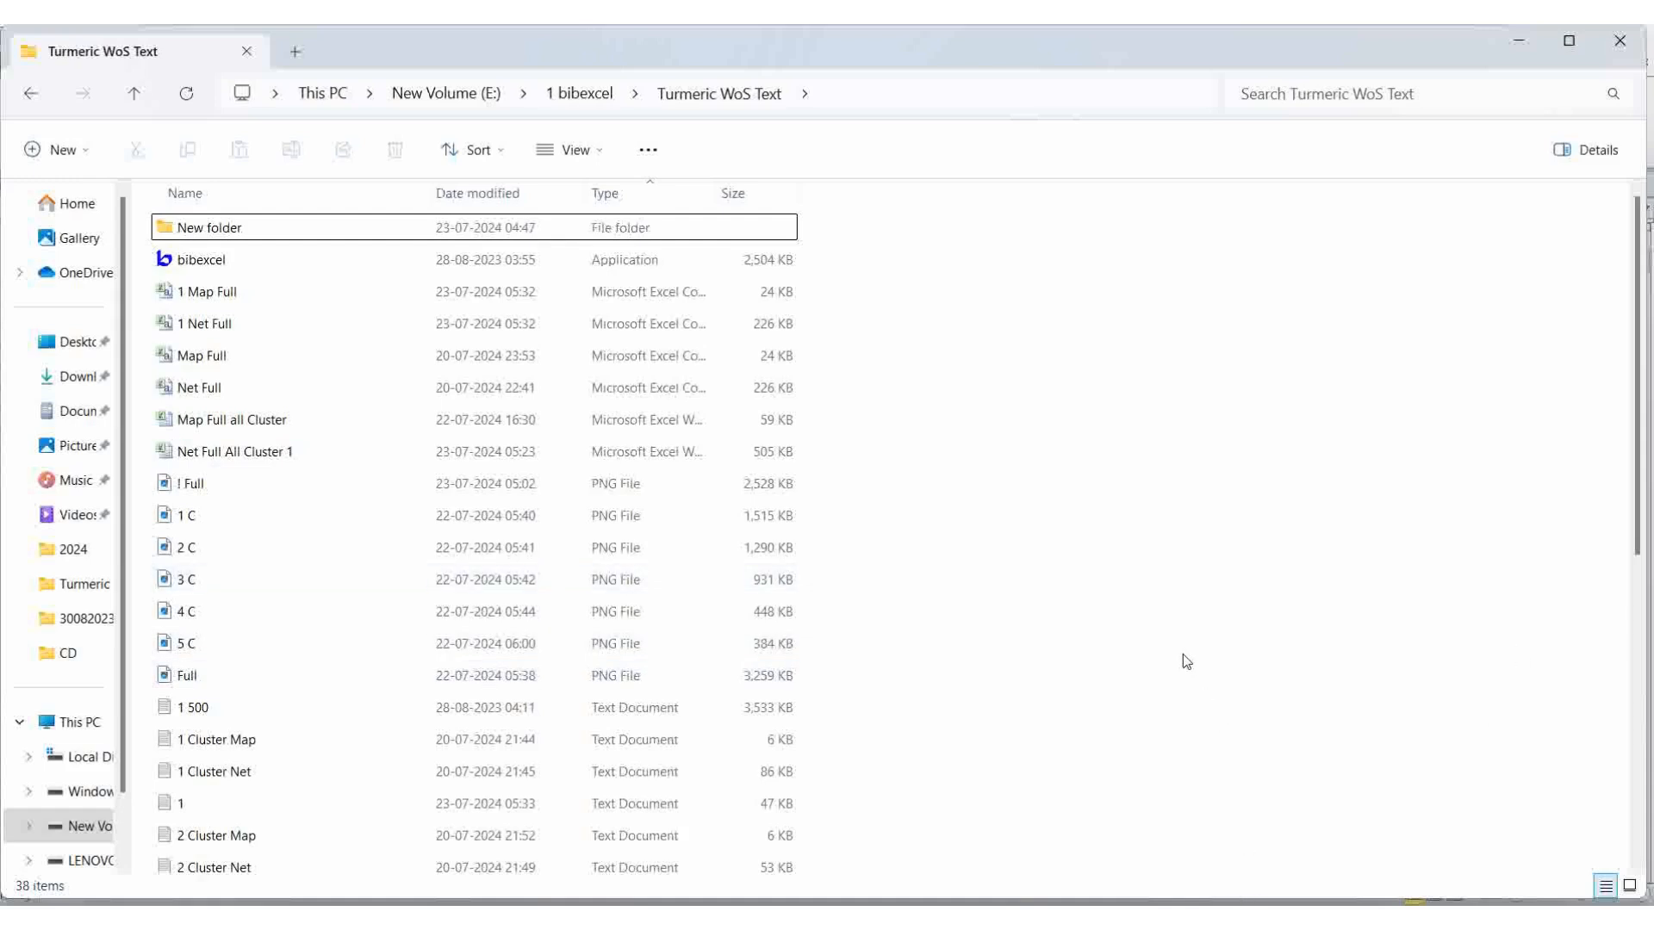
{"action": "scroll", "coordinate": [1156, 651], "scroll_direction": "down", "scroll_amount": 4}
{"action": "scroll", "coordinate": [1154, 664], "scroll_direction": "down", "scroll_amount": 2}
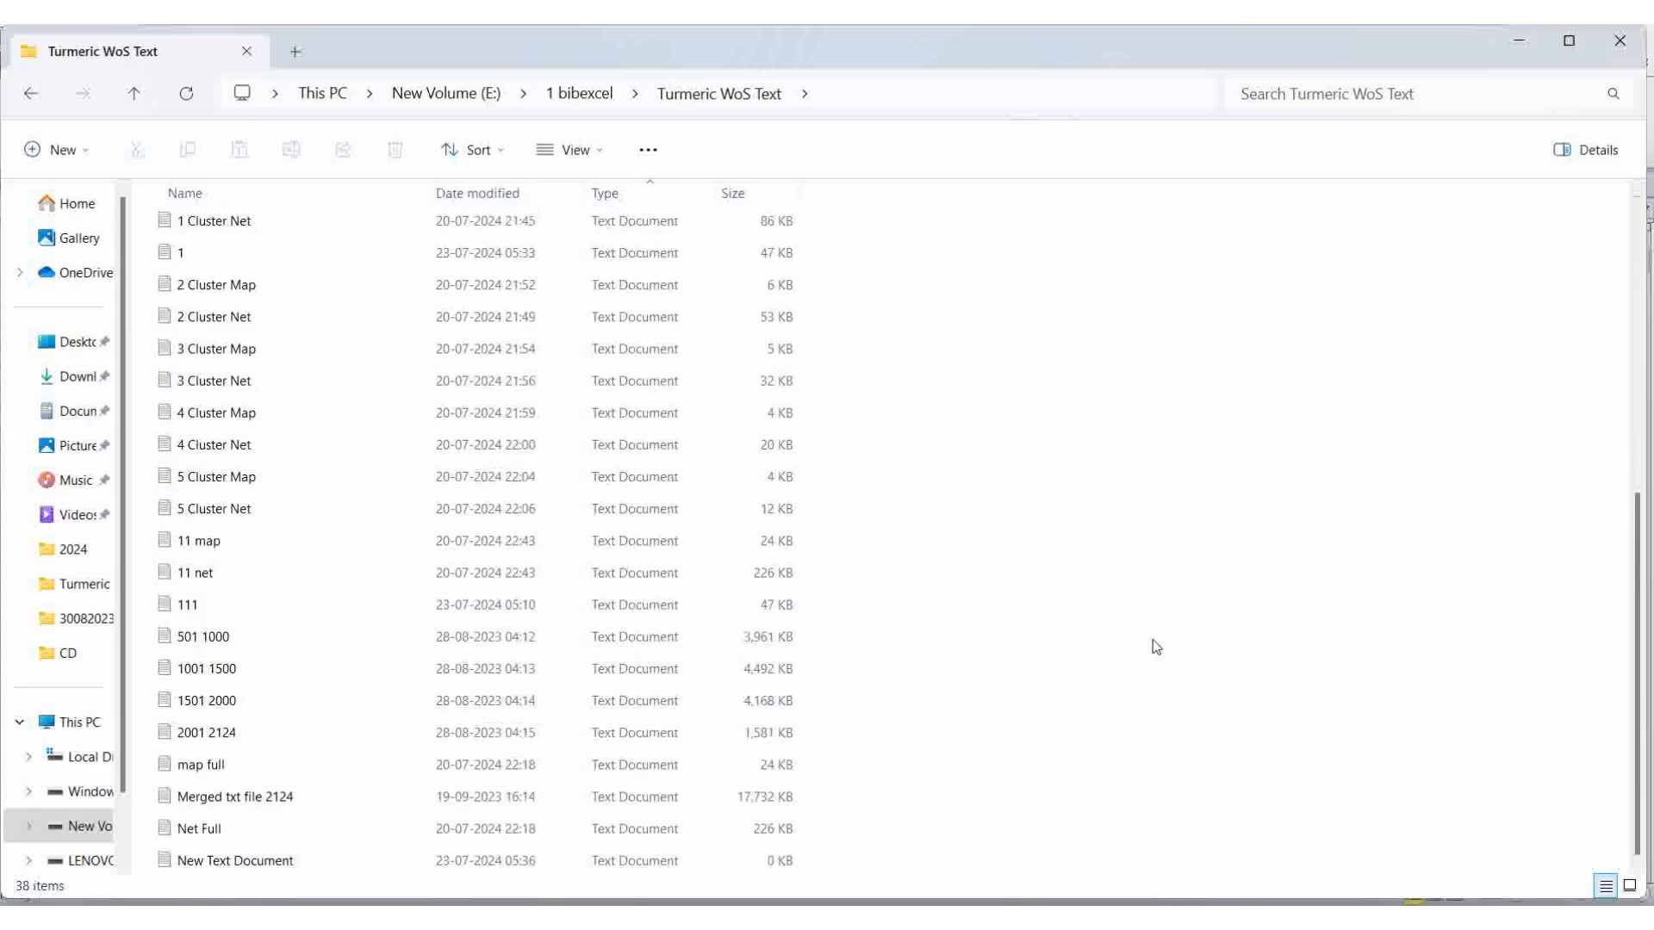
{"action": "double_click", "coordinate": [211, 636]}
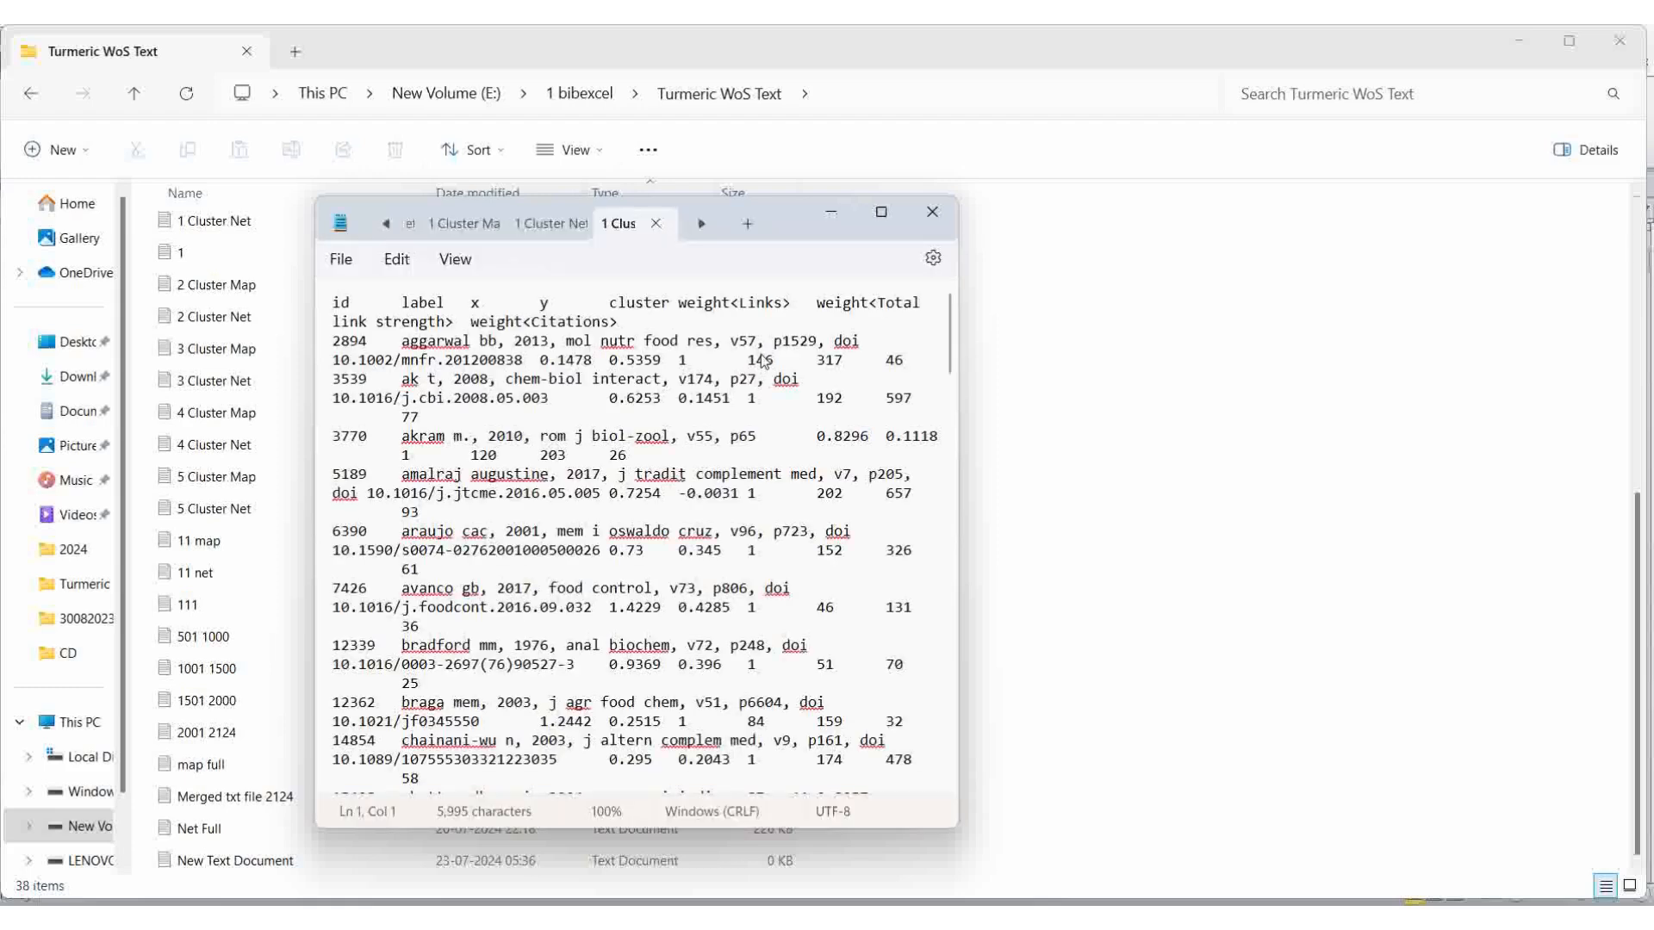
{"action": "scroll", "coordinate": [764, 360], "scroll_direction": "down", "scroll_amount": 5}
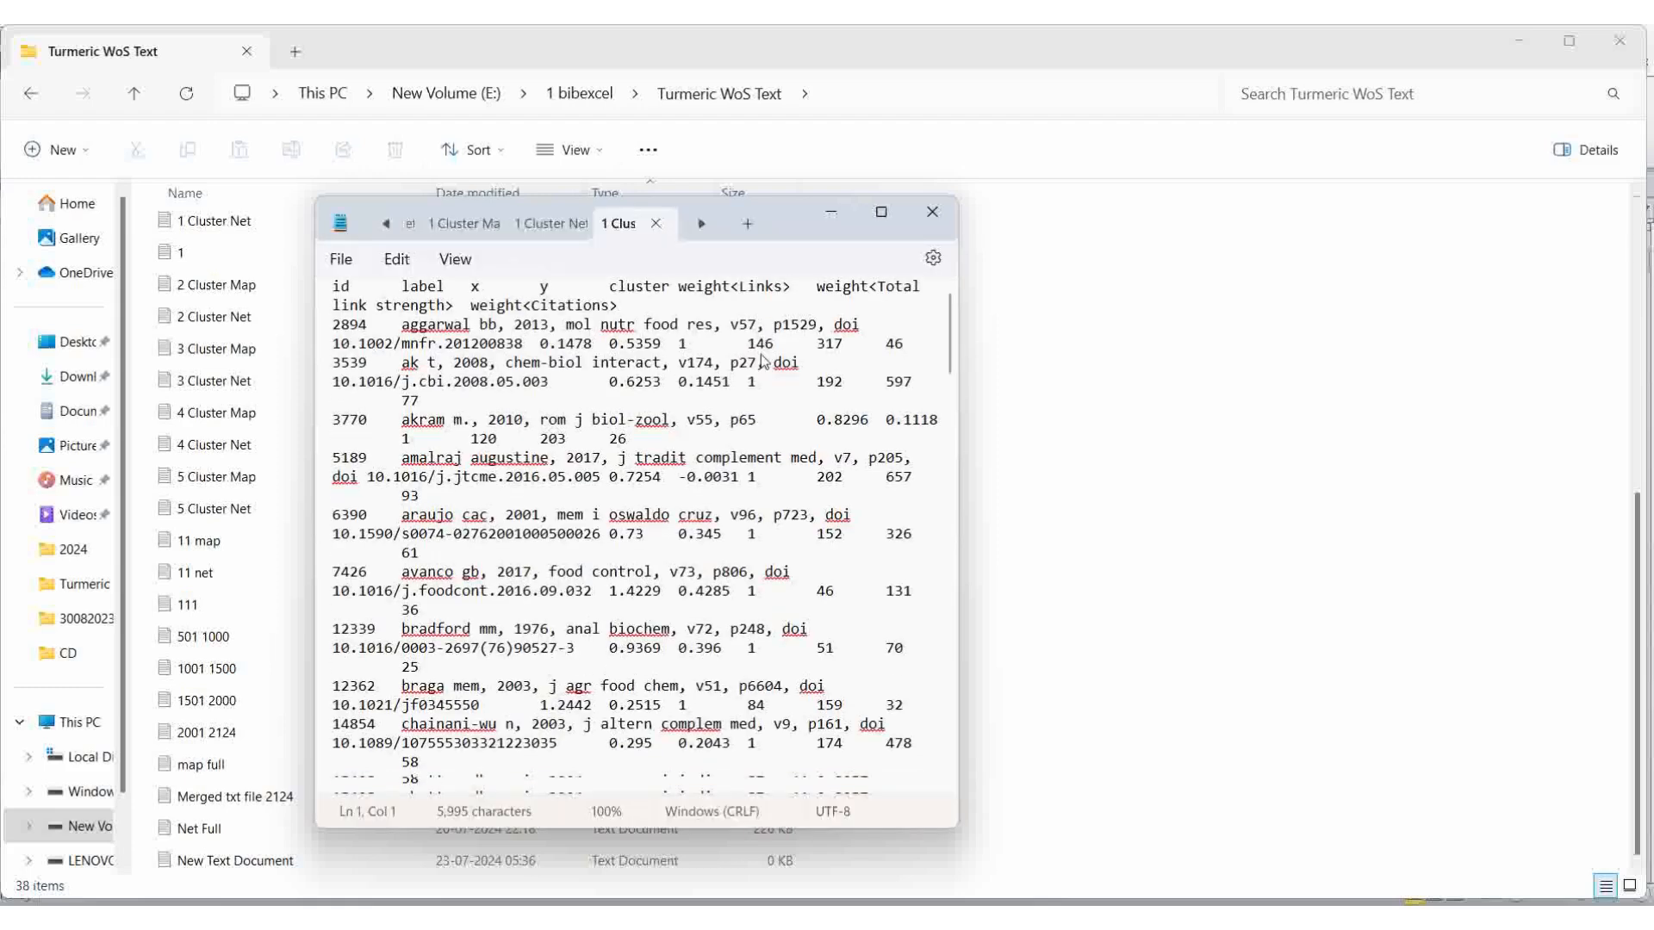
{"action": "left_click", "coordinate": [883, 215]}
{"action": "scroll", "coordinate": [171, 109], "scroll_direction": "up", "scroll_amount": 2}
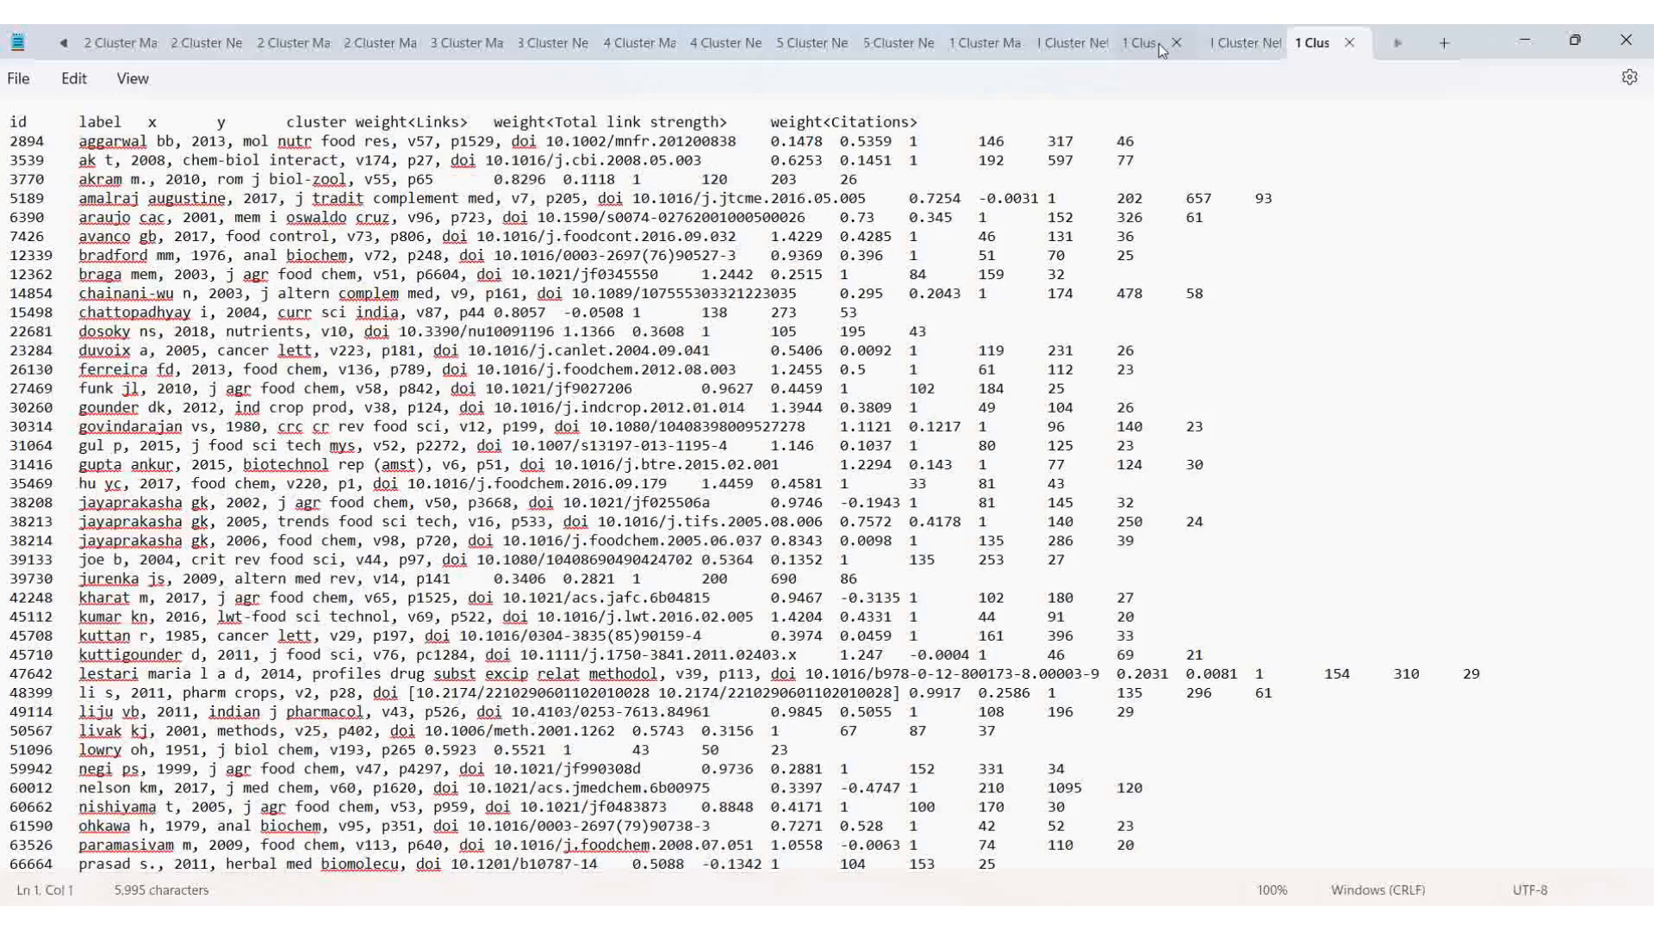
View the open 1 Cluster Net, 2 Cluster Map and 3 Cluster Map text files in turn
{"action": "left_click", "coordinate": [1234, 43]}
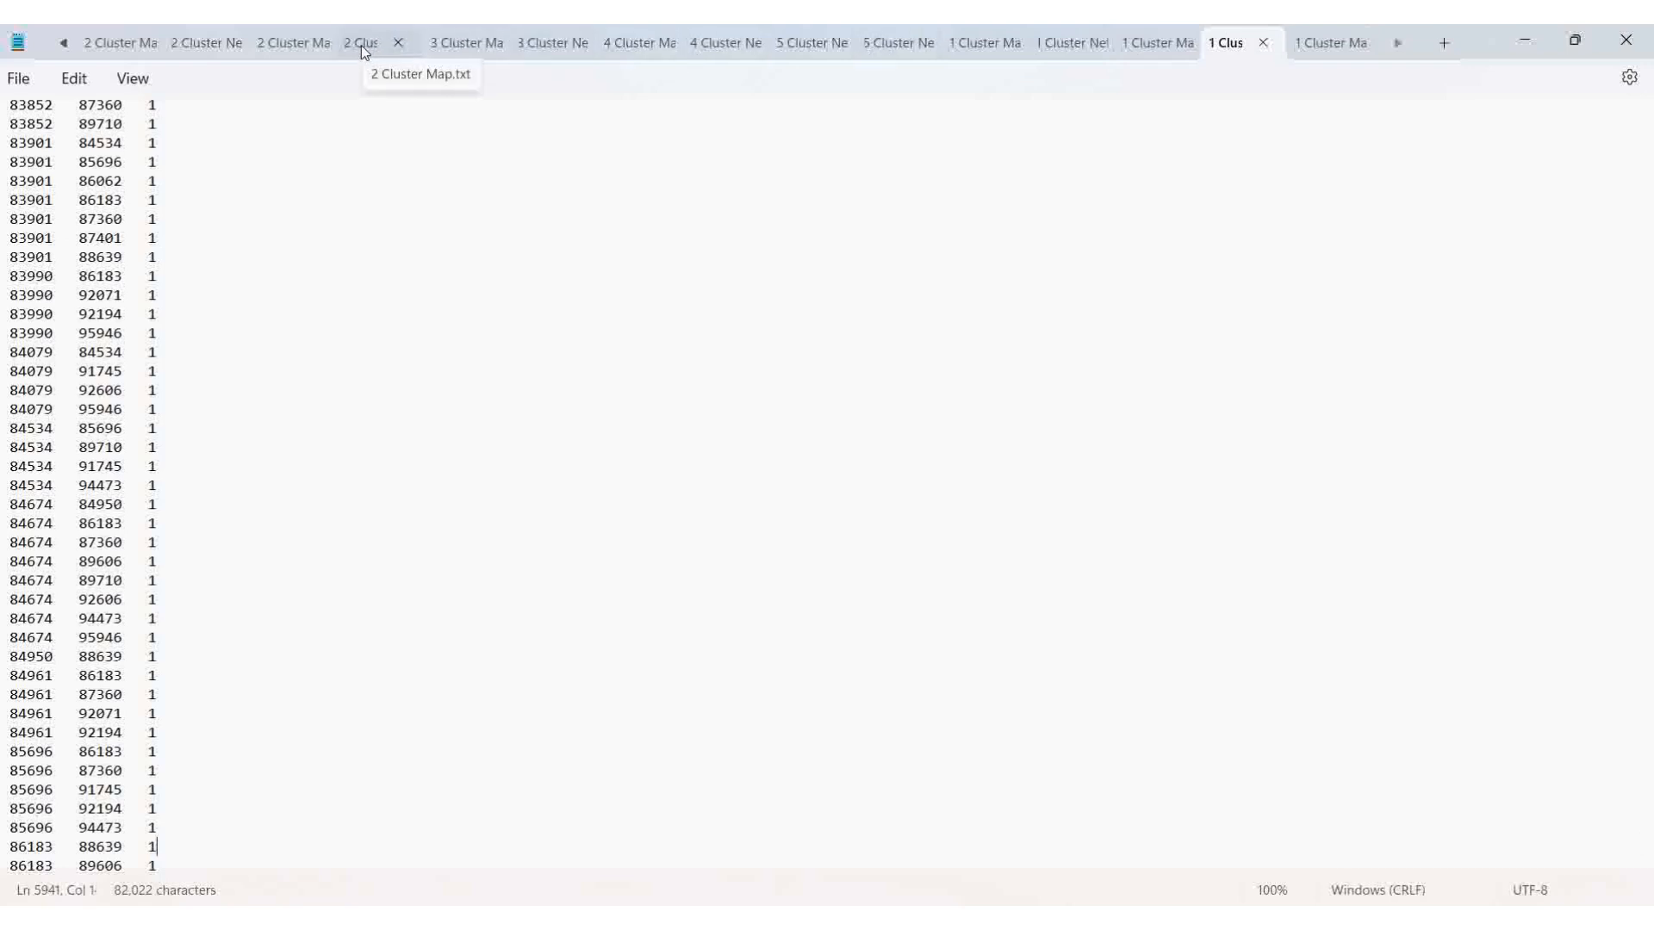
{"action": "left_click_drag", "start_coordinate": [338, 45], "coordinate": [277, 50]}
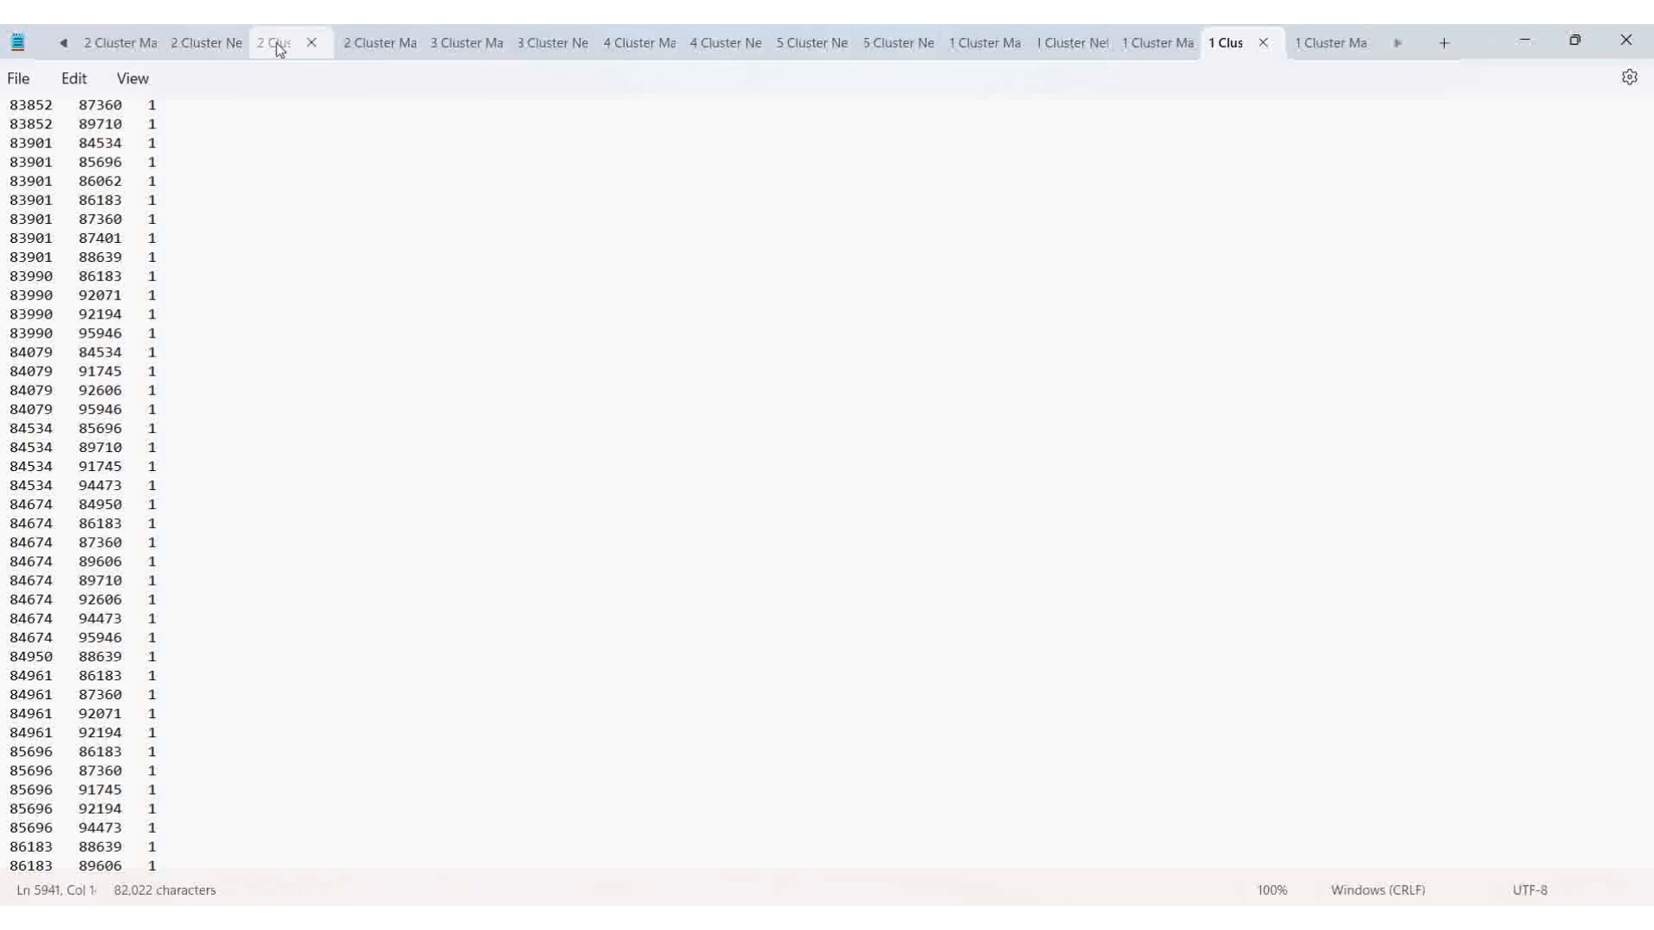
{"action": "left_click", "coordinate": [280, 50]}
{"action": "left_click_drag", "start_coordinate": [280, 50], "coordinate": [365, 49]}
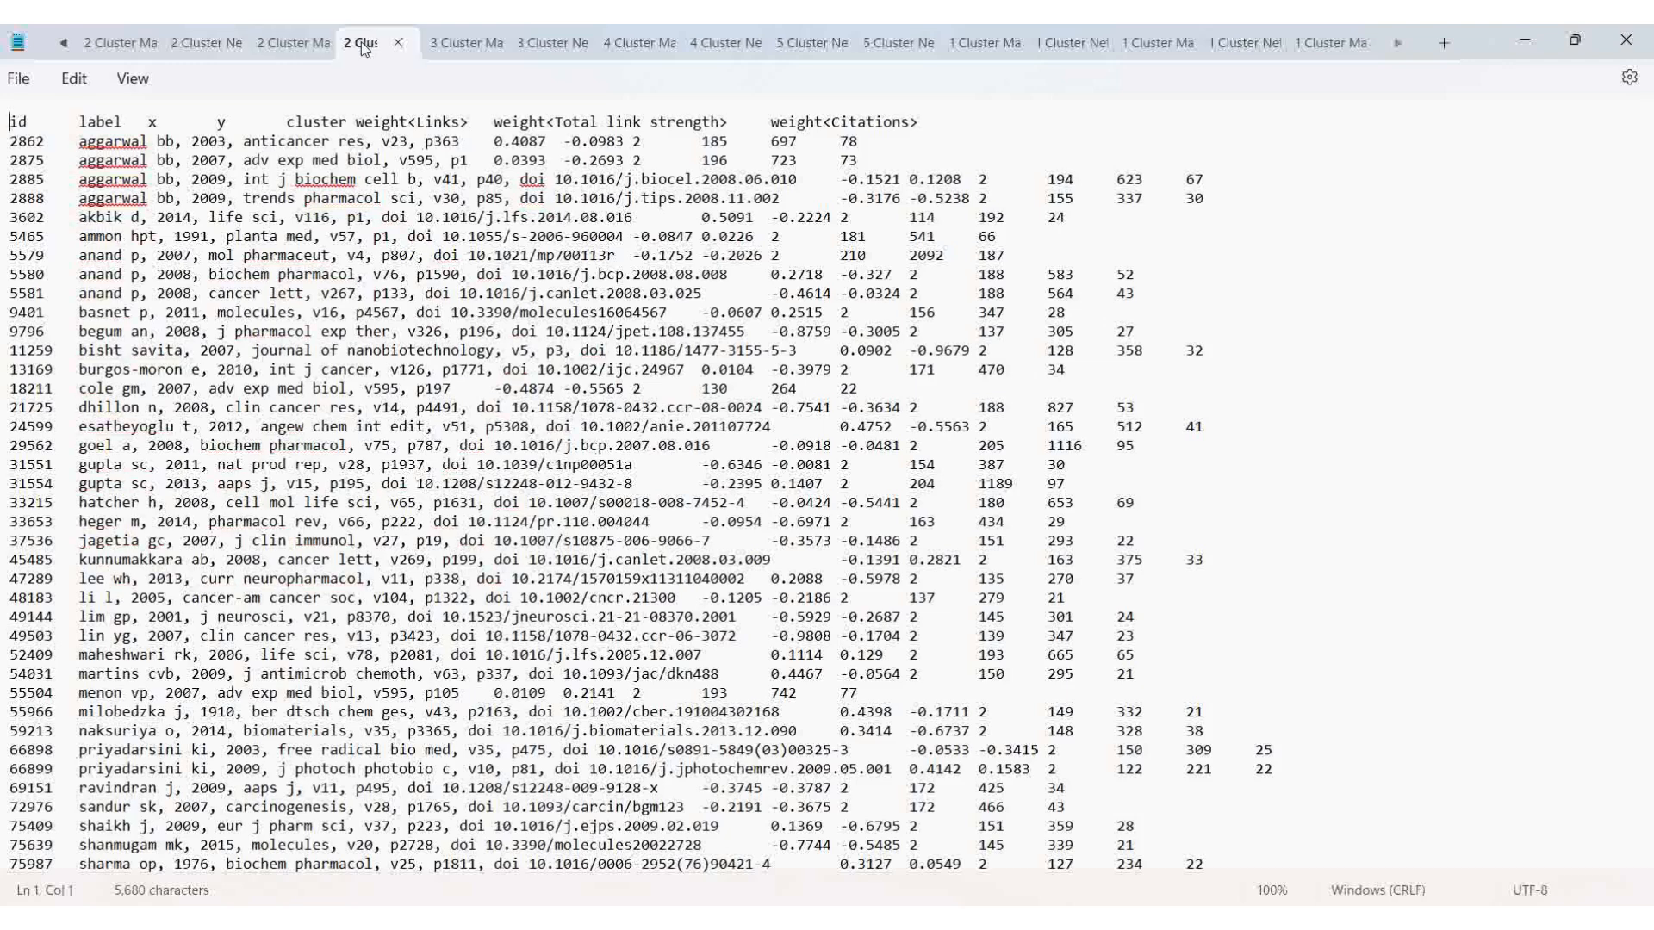
{"action": "left_click", "coordinate": [442, 50]}
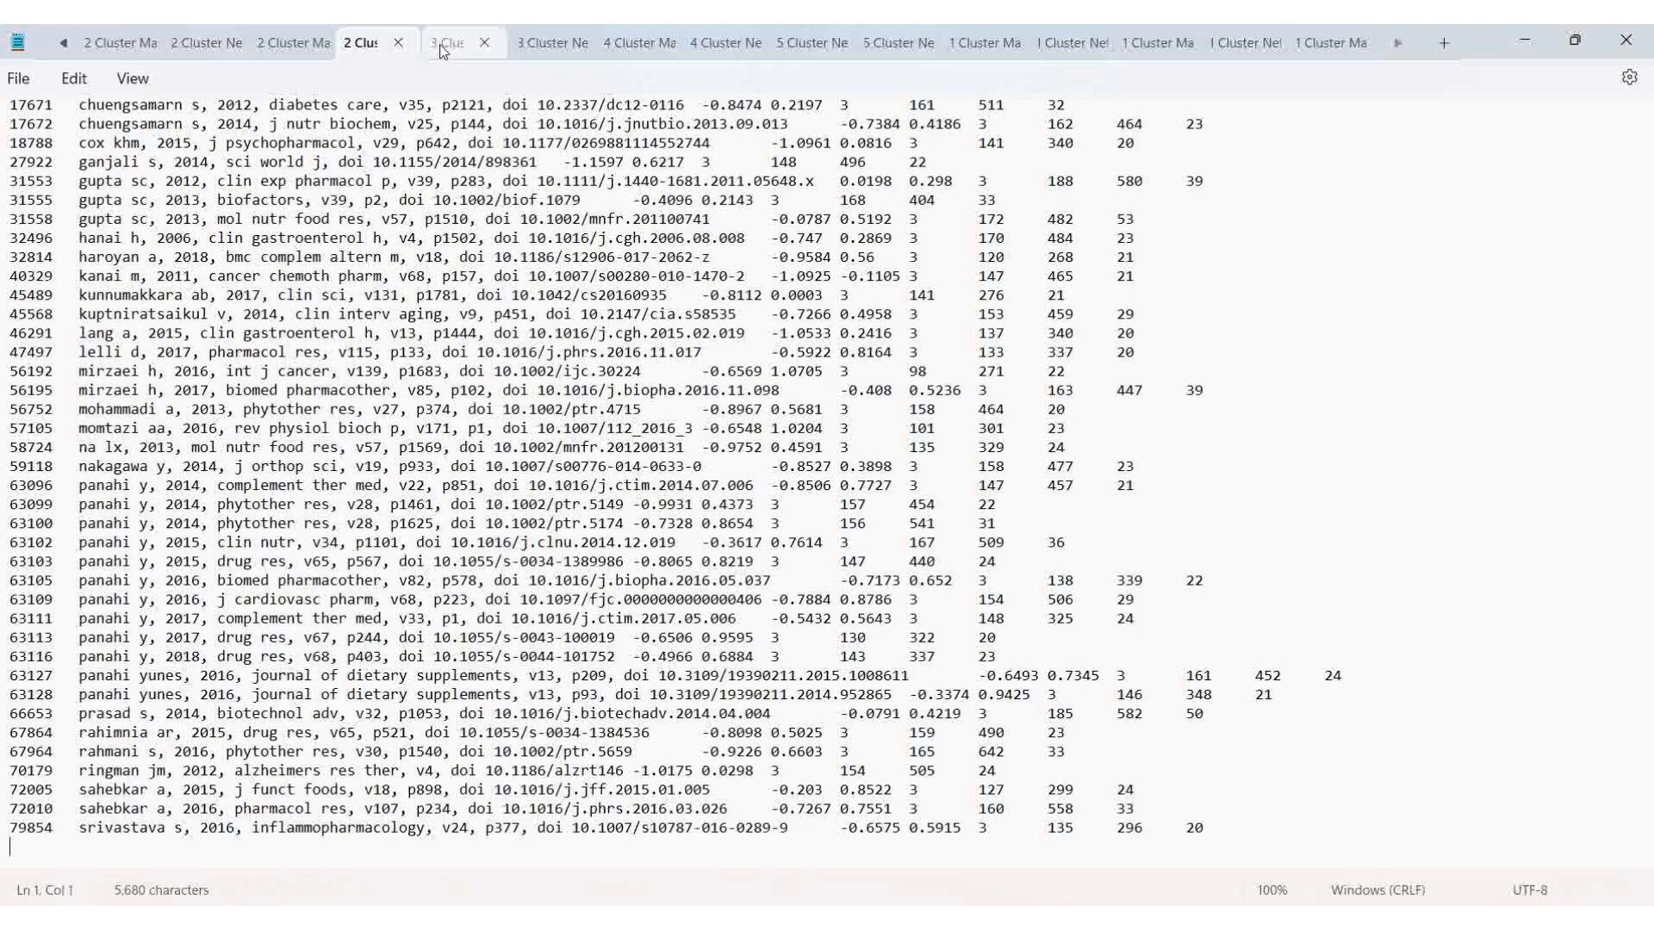
{"action": "left_click", "coordinate": [442, 50]}
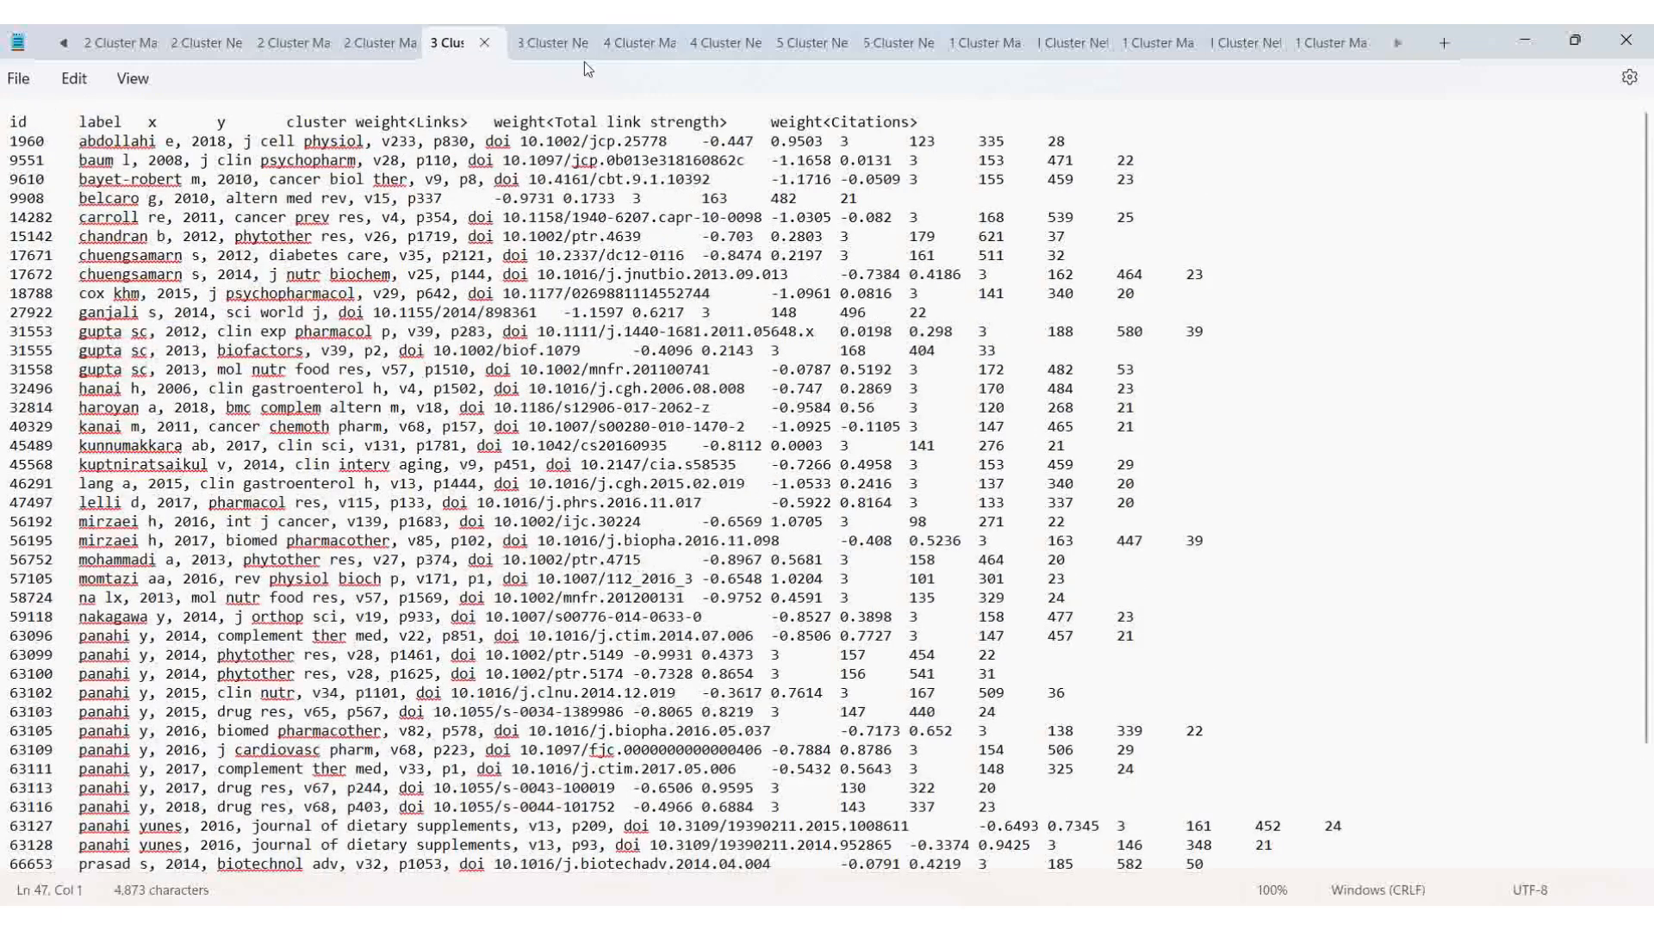
Show the 3 Cluster Net text file and review its rows from the end upward
{"action": "left_click", "coordinate": [548, 43]}
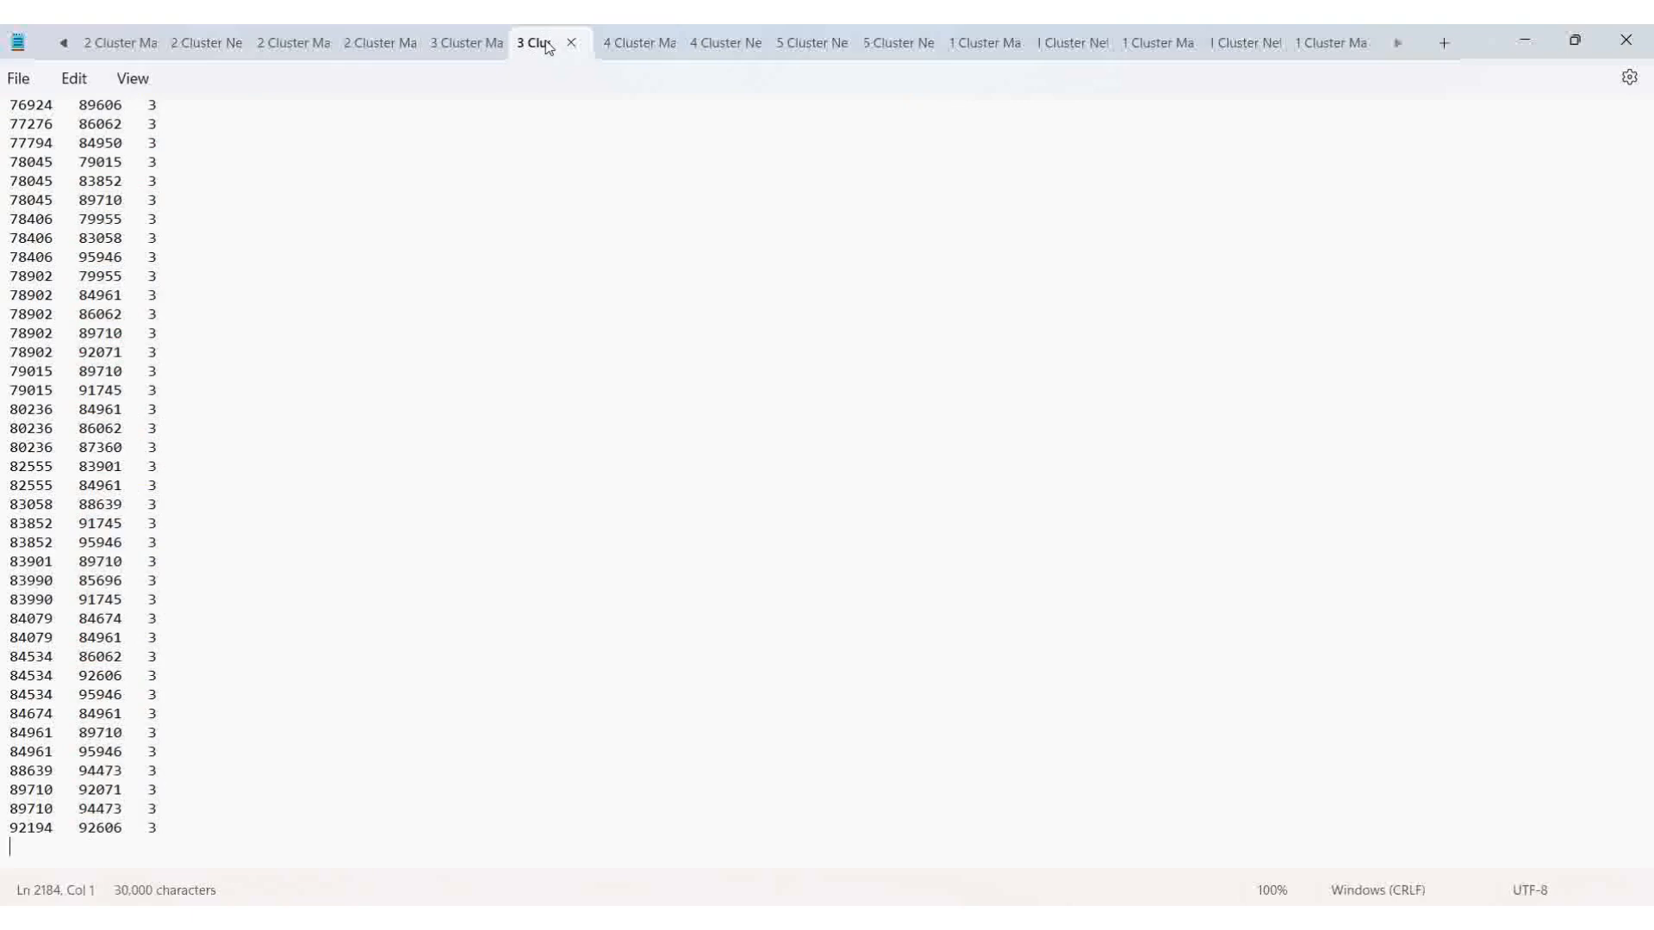
{"action": "scroll", "coordinate": [259, 327], "scroll_direction": "up", "scroll_amount": 20}
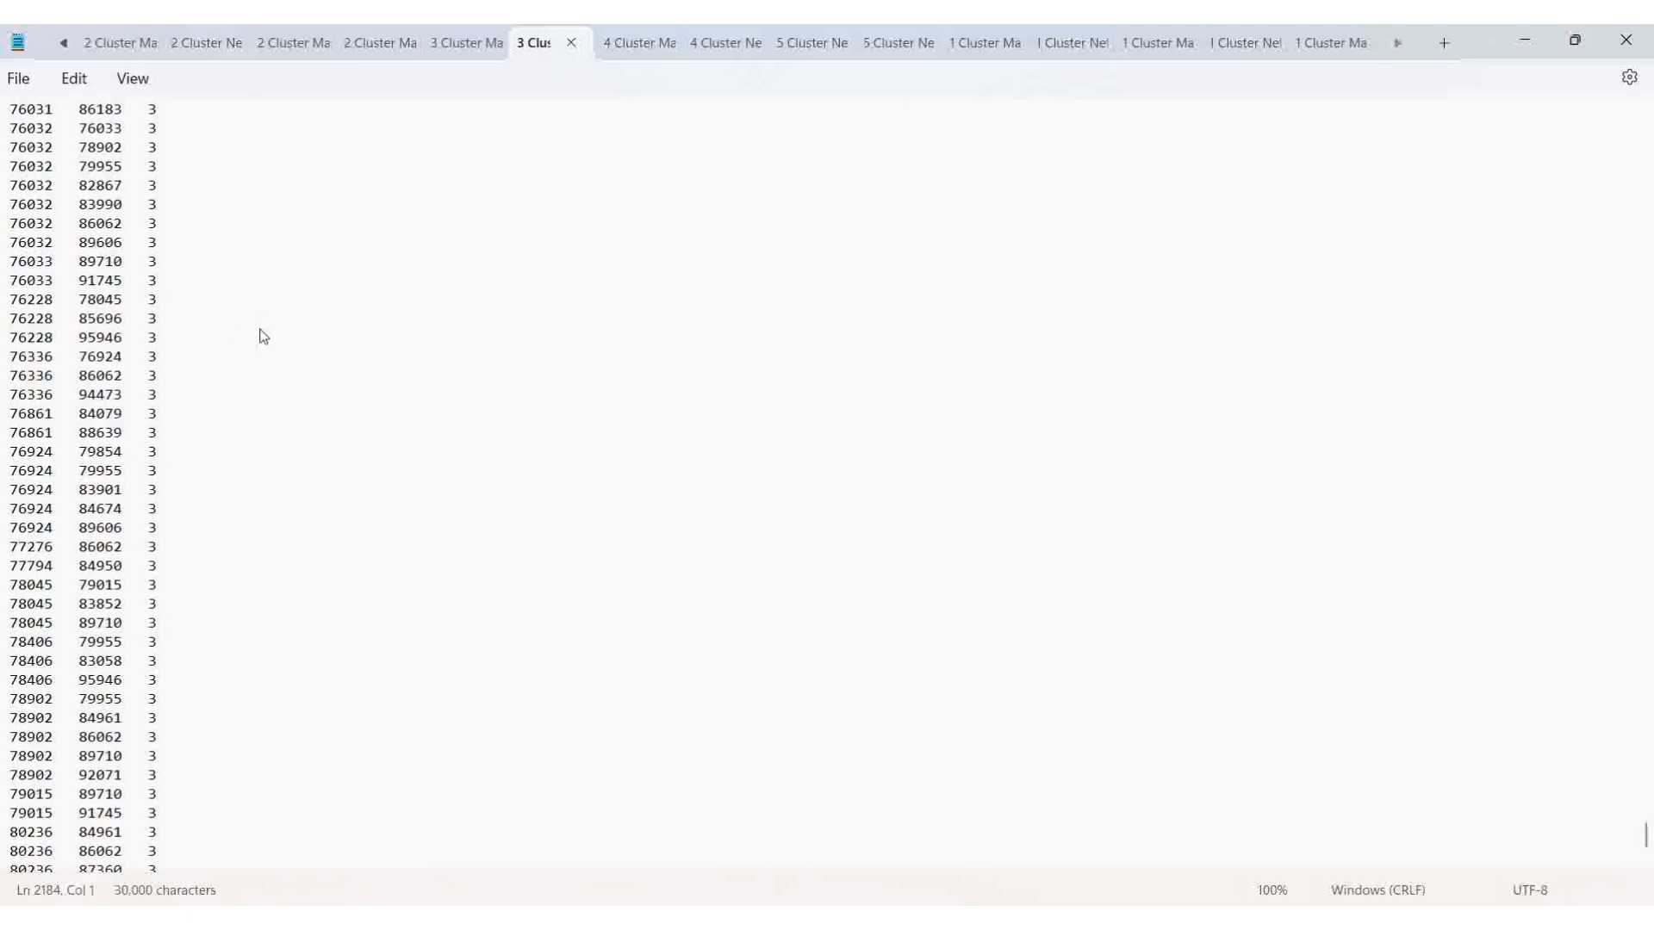
{"action": "scroll", "coordinate": [263, 336], "scroll_direction": "up", "scroll_amount": 20}
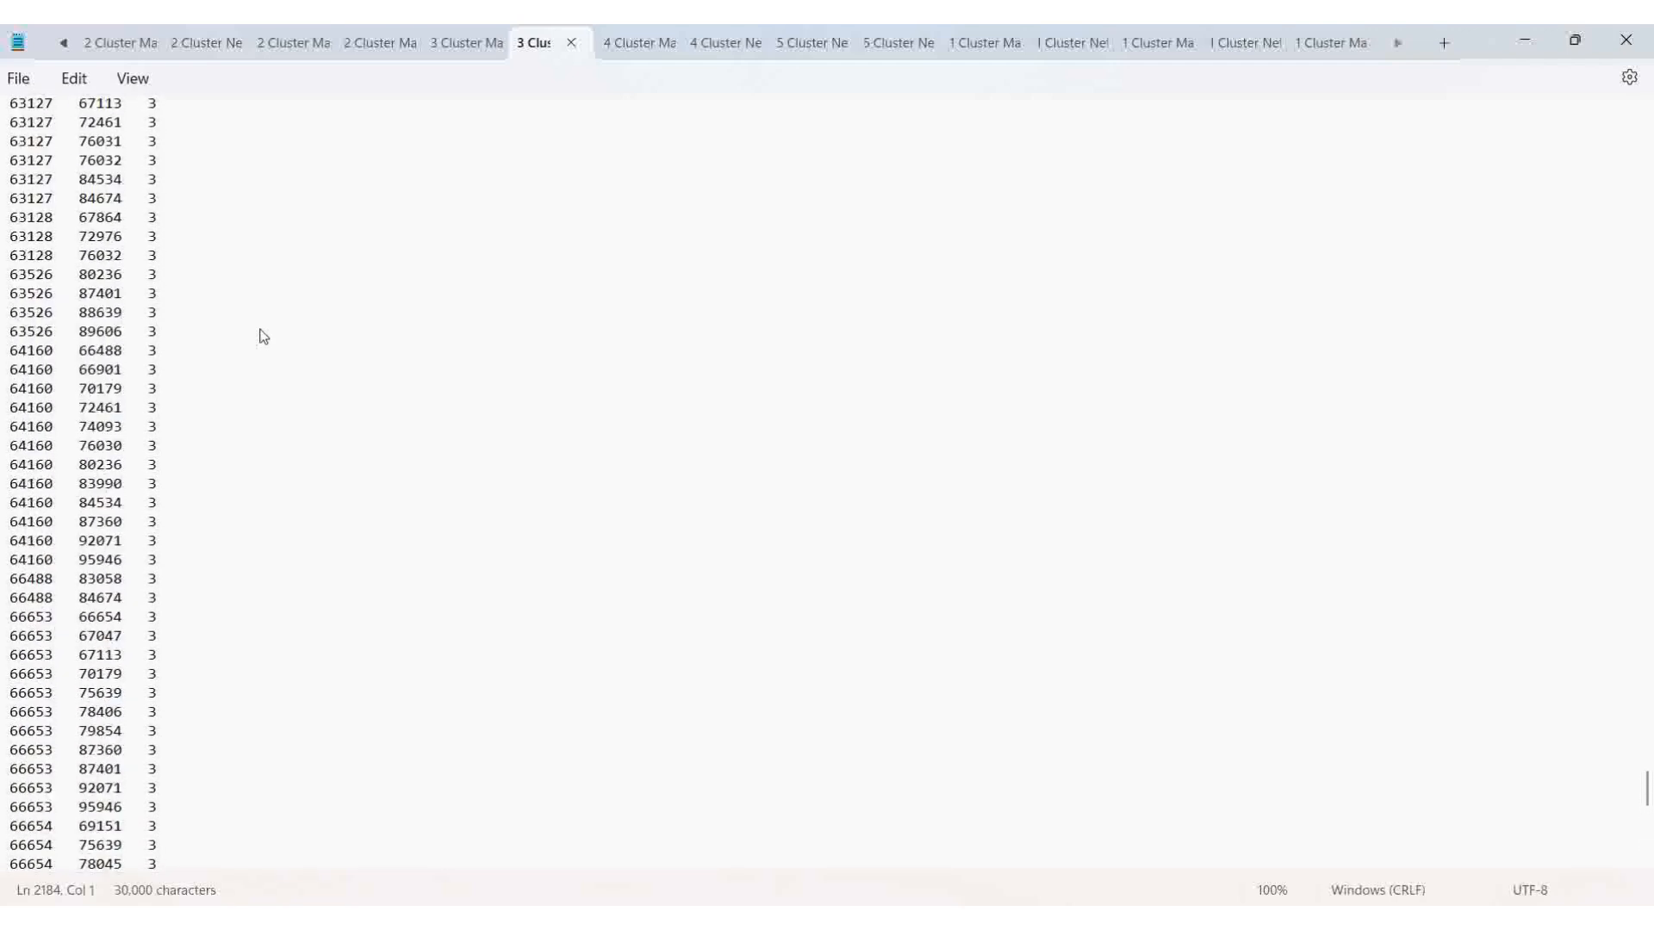
{"action": "scroll", "coordinate": [264, 336], "scroll_direction": "up", "scroll_amount": 2}
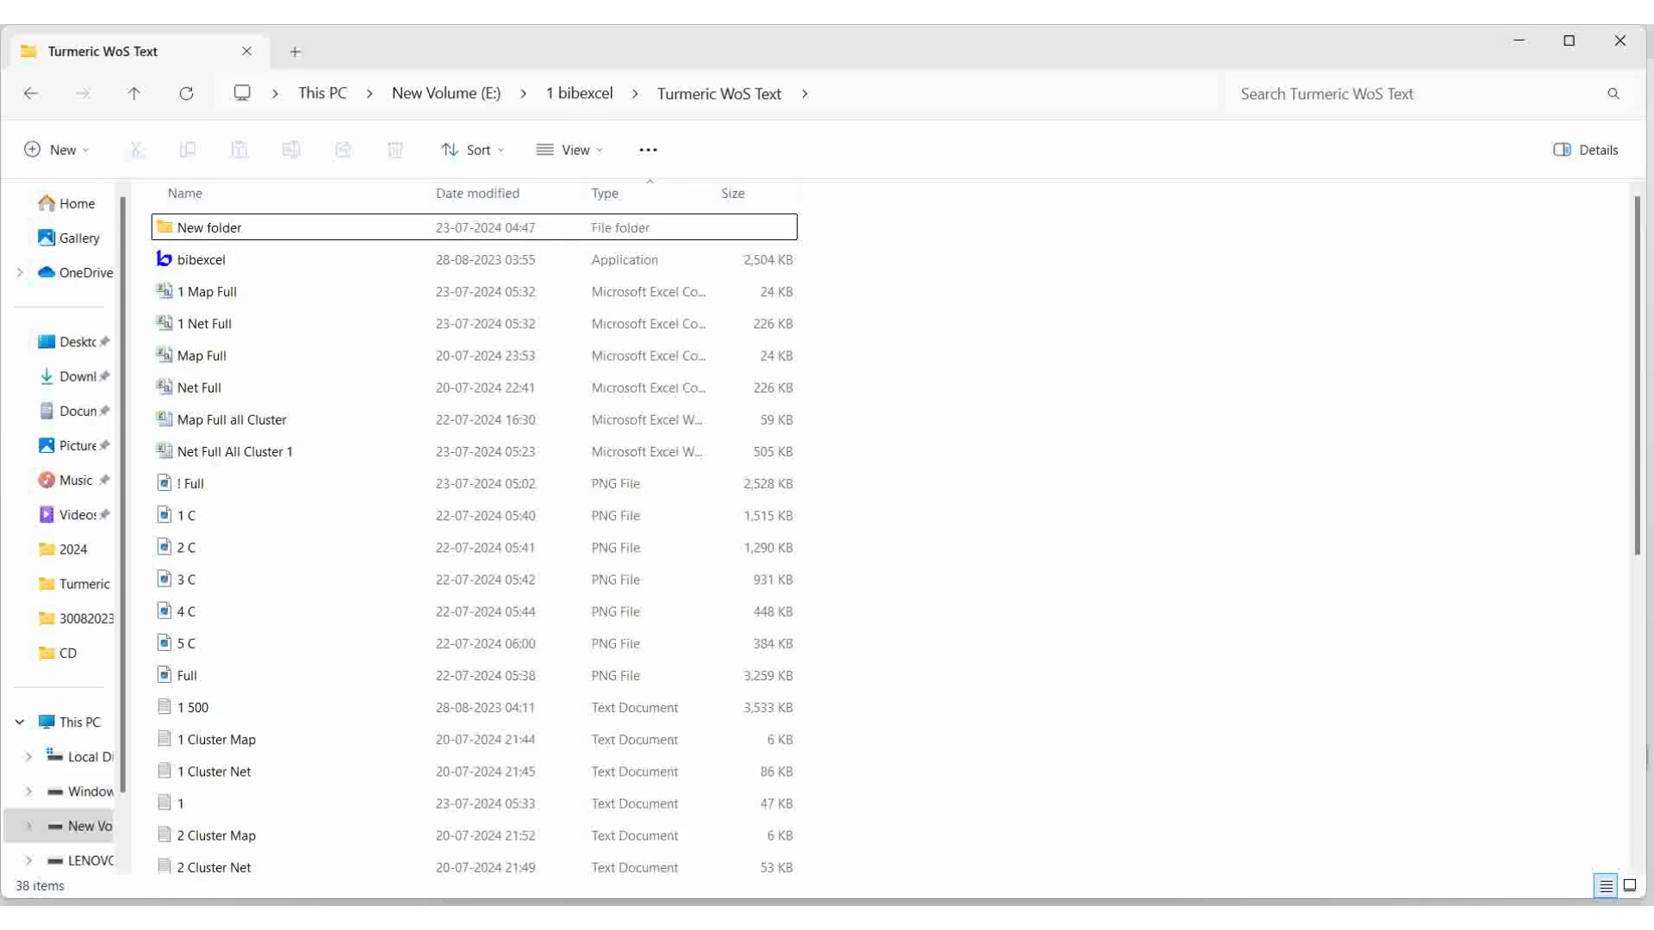
Switch to VOSviewer, view the map and network file paths in the Save Map dialog, and close it without saving
{"action": "left_click", "coordinate": [946, 823]}
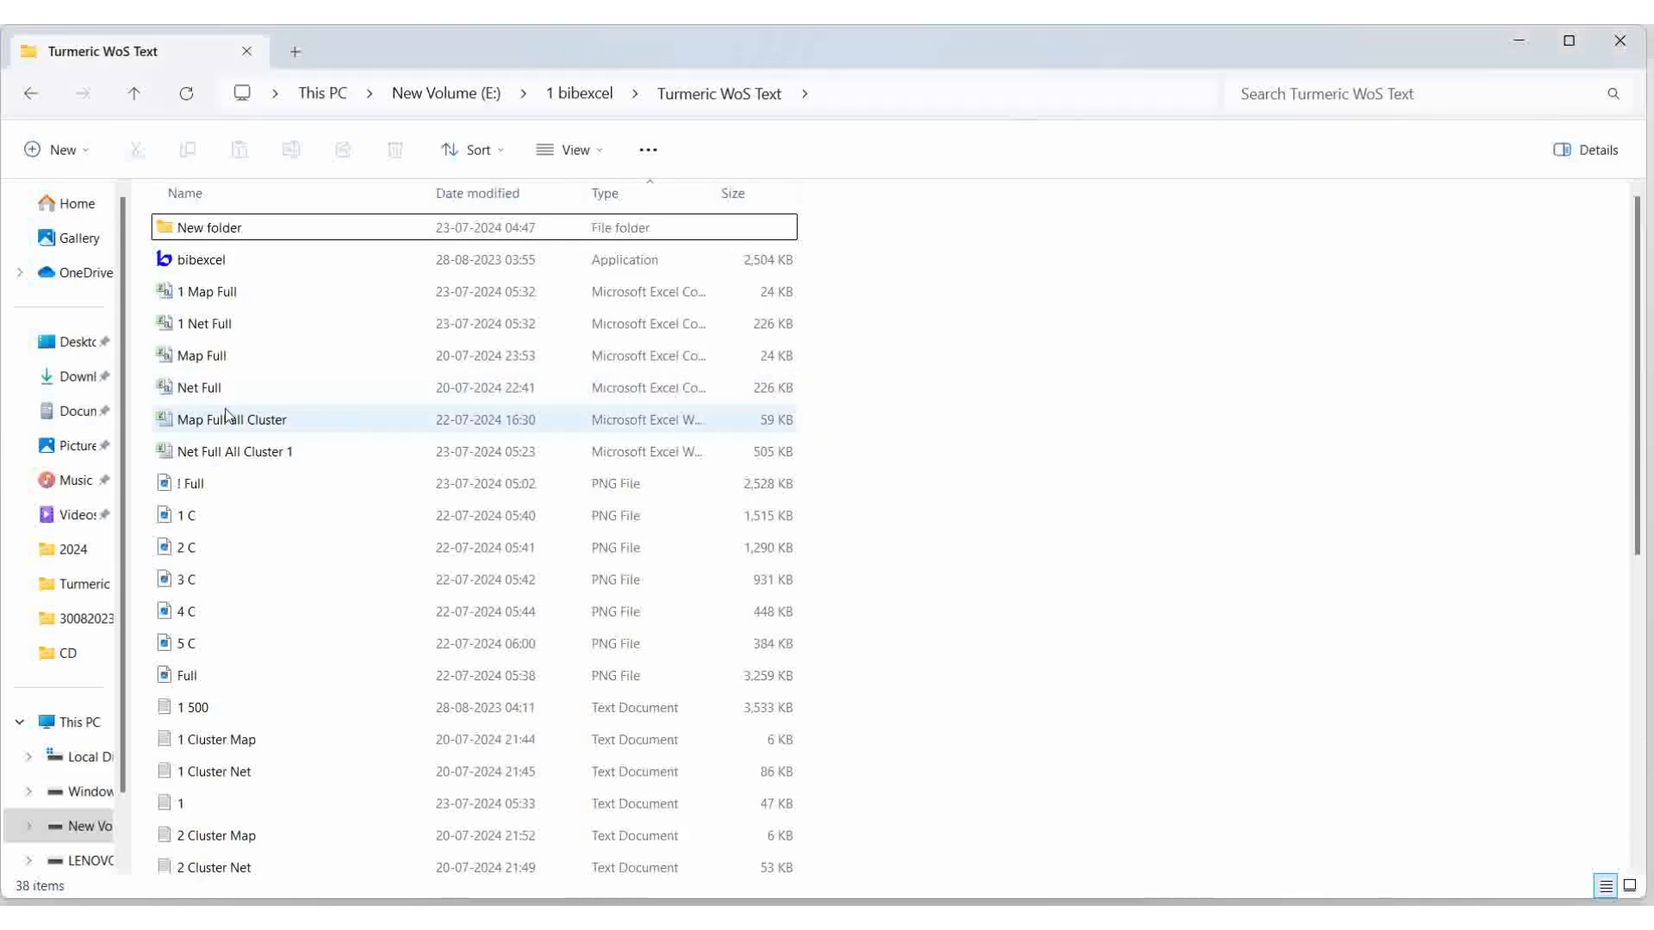
{"action": "left_click", "coordinate": [1101, 903]}
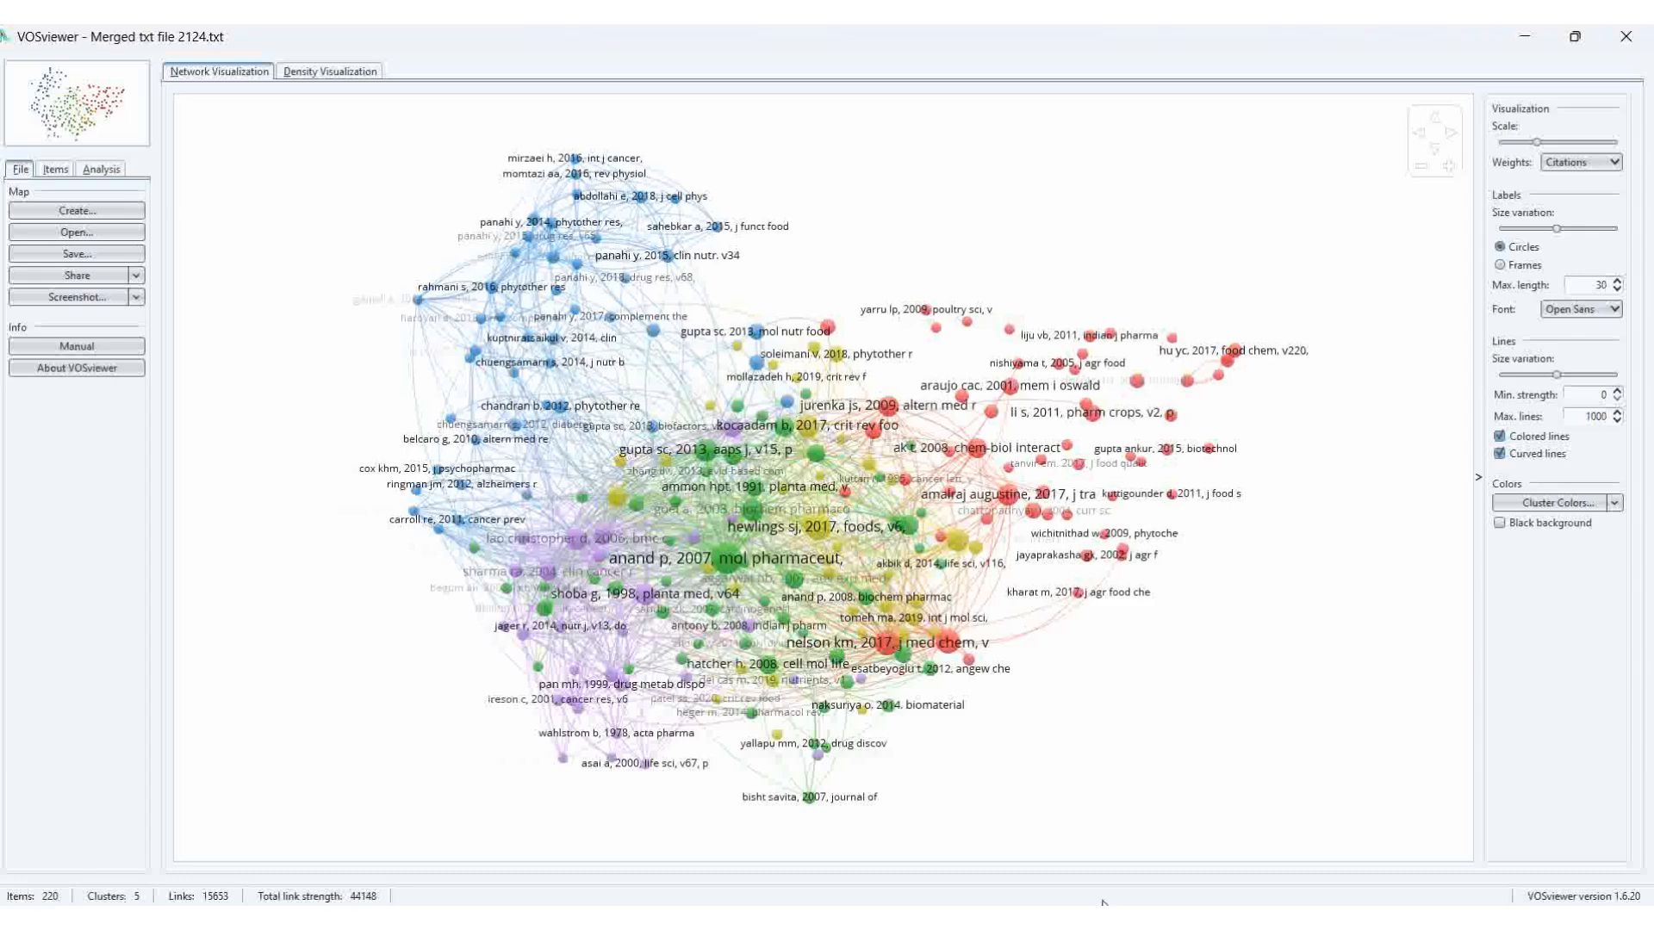
{"action": "left_click", "coordinate": [65, 255]}
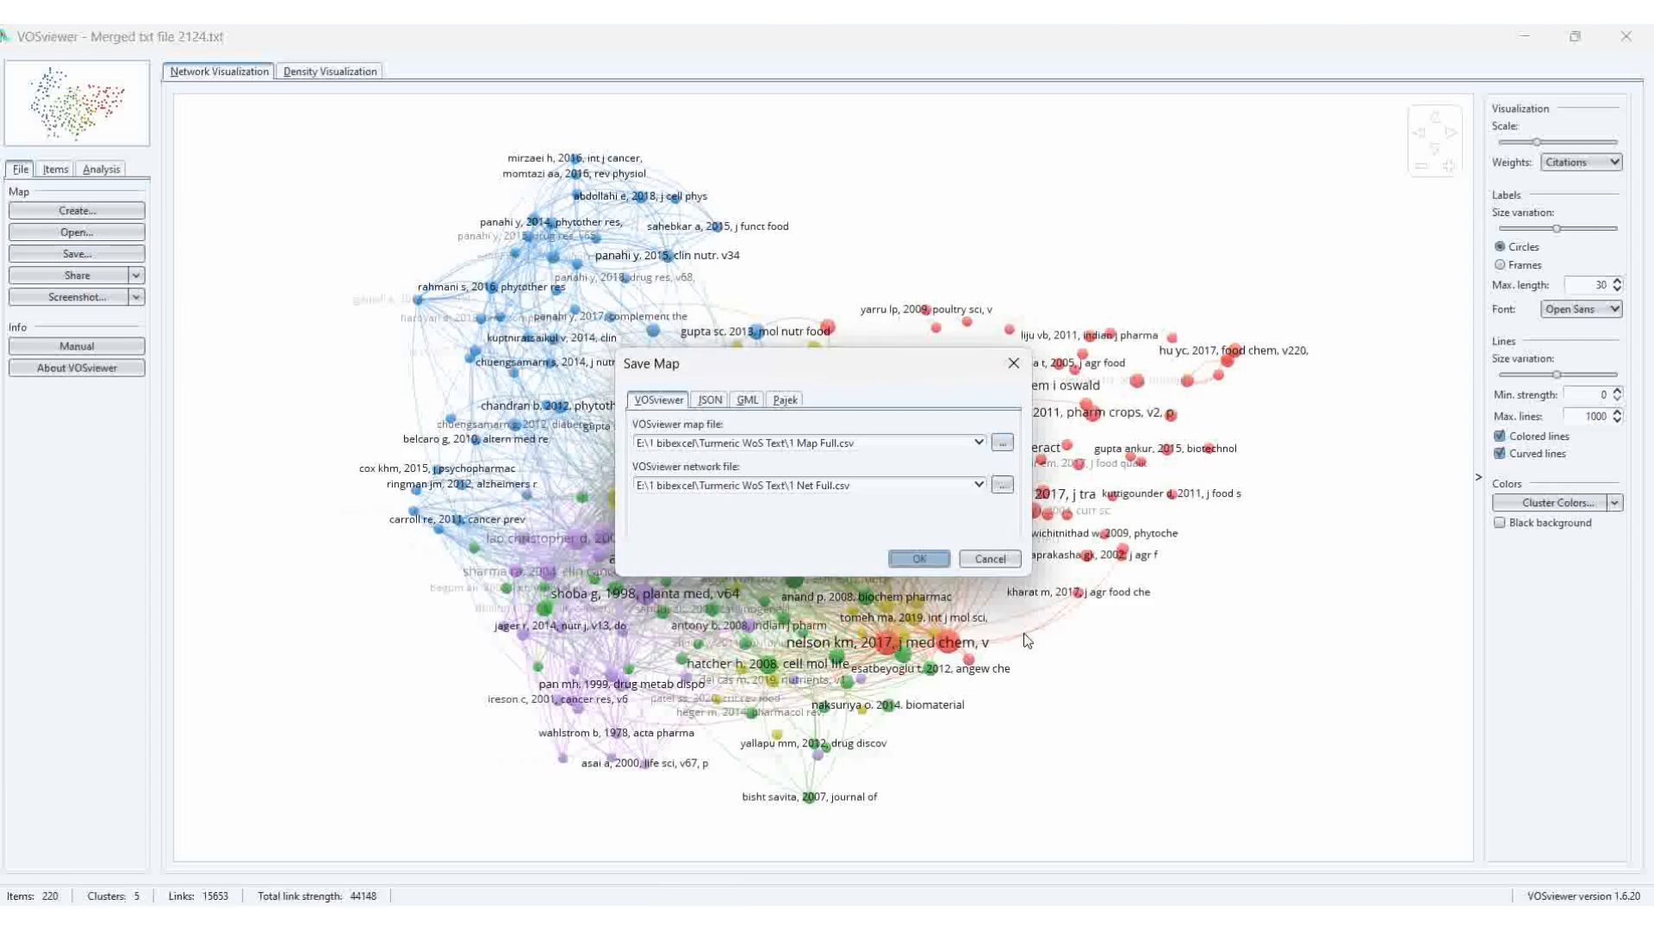
{"action": "left_click", "coordinate": [990, 559]}
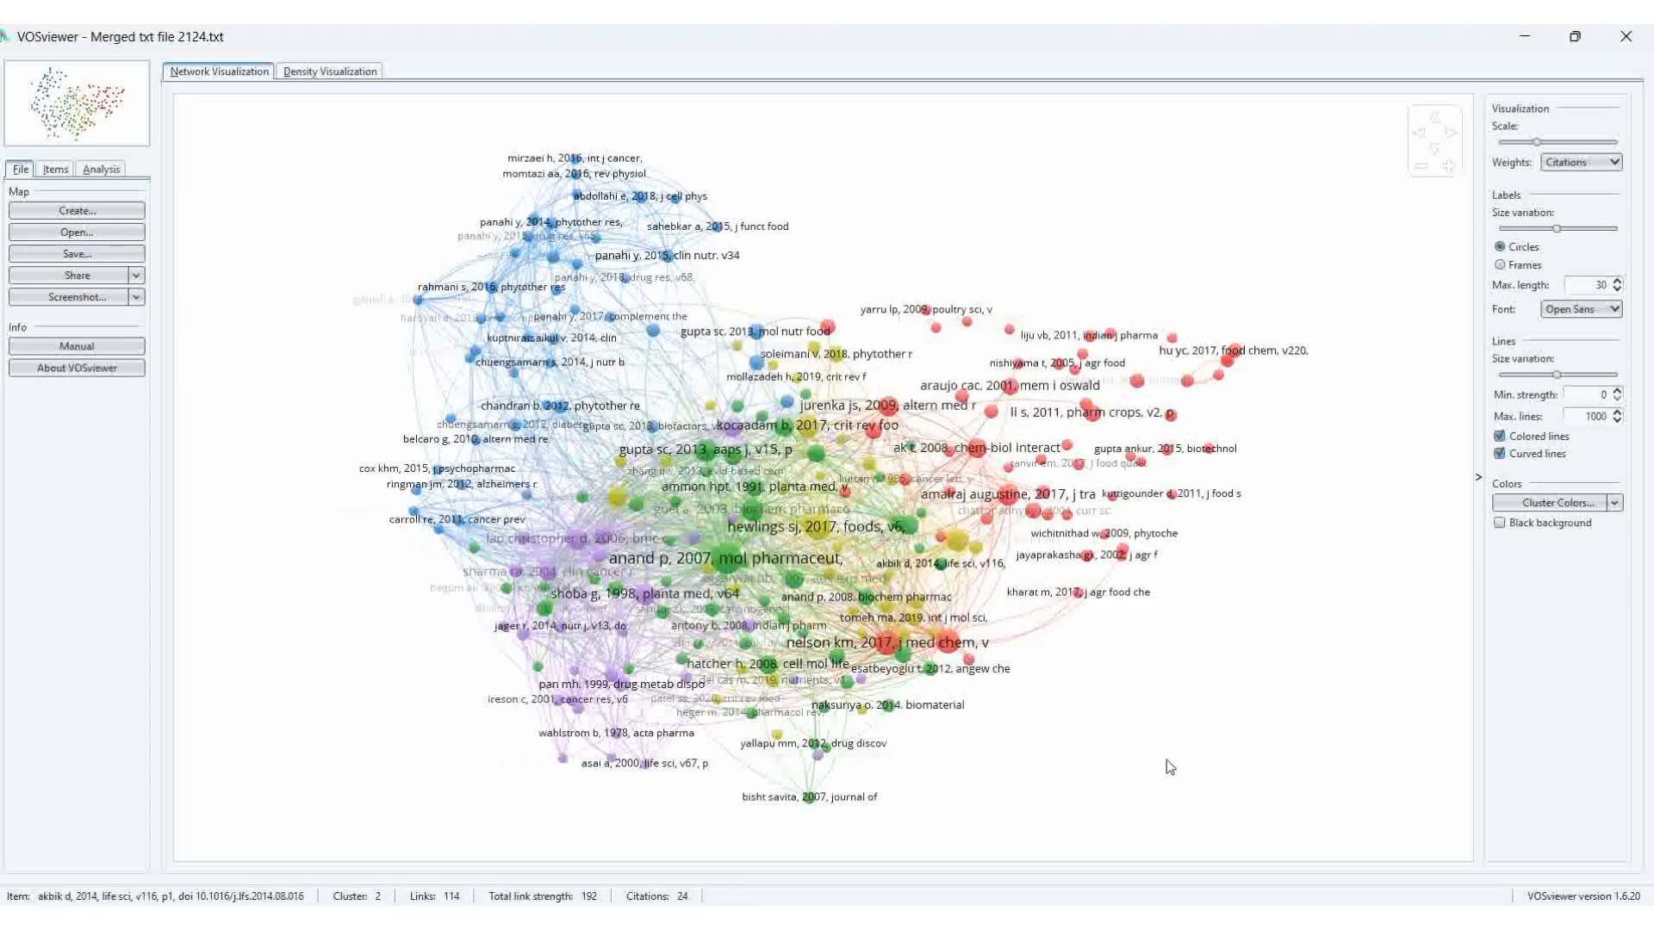
Open the Map Full all Cluster workbook from the Turmeric WoS Text folder and view its full and Map Full C sheets
{"action": "mouse_move", "coordinate": [877, 918]}
{"action": "left_click", "coordinate": [875, 848]}
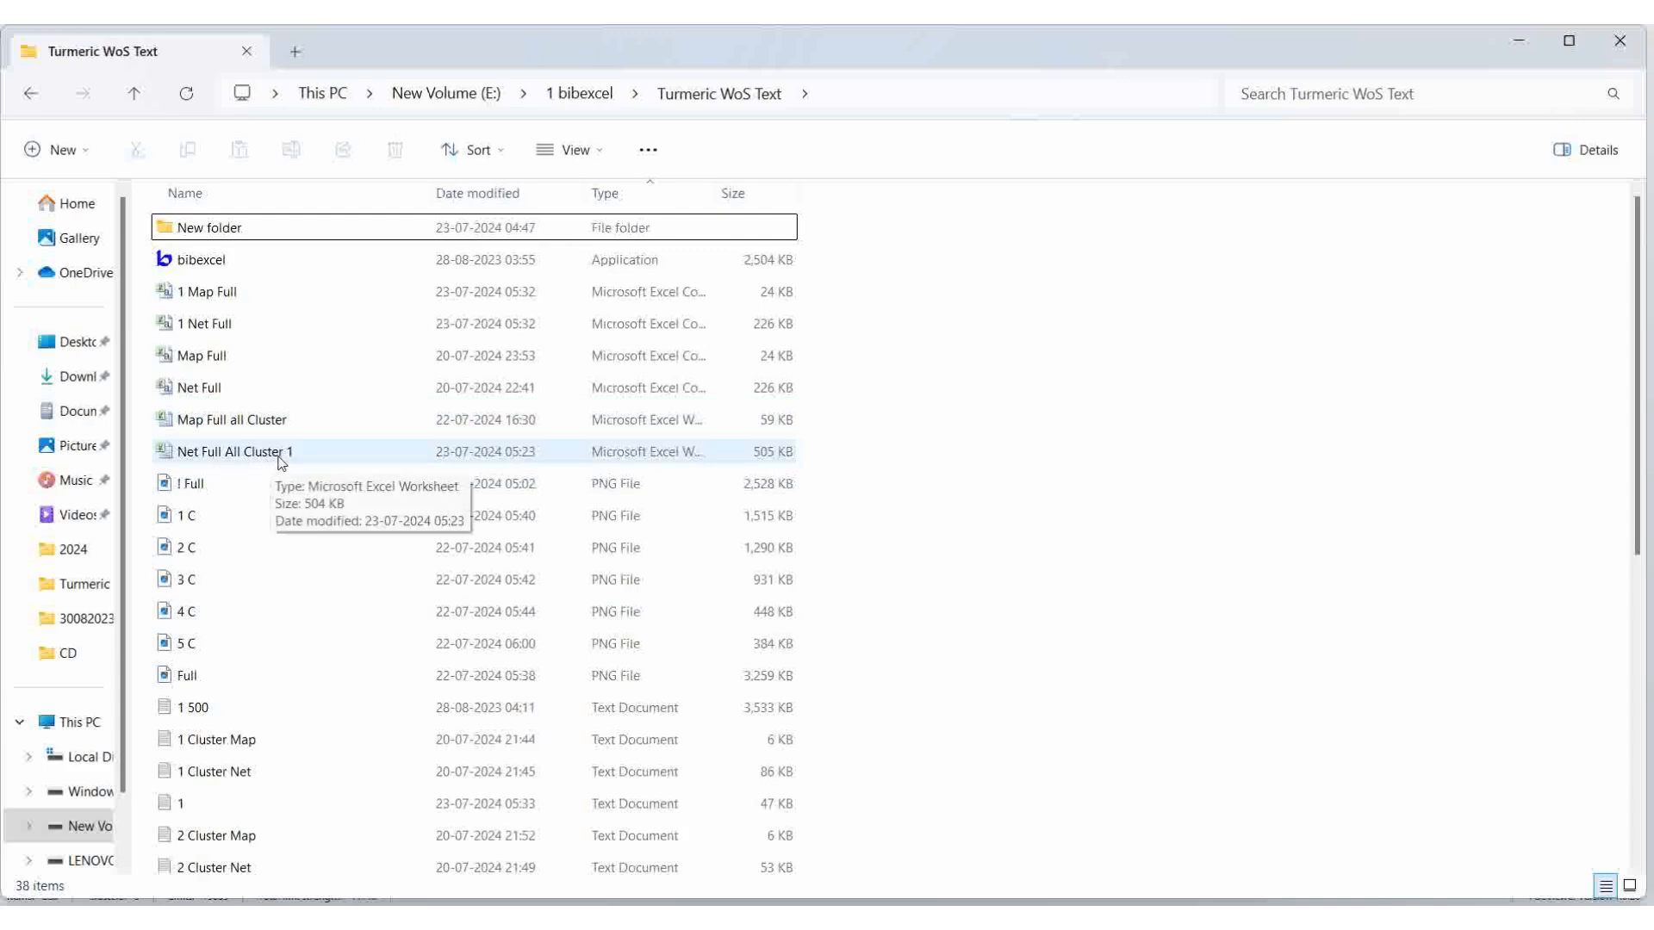
{"action": "double_click", "coordinate": [245, 427]}
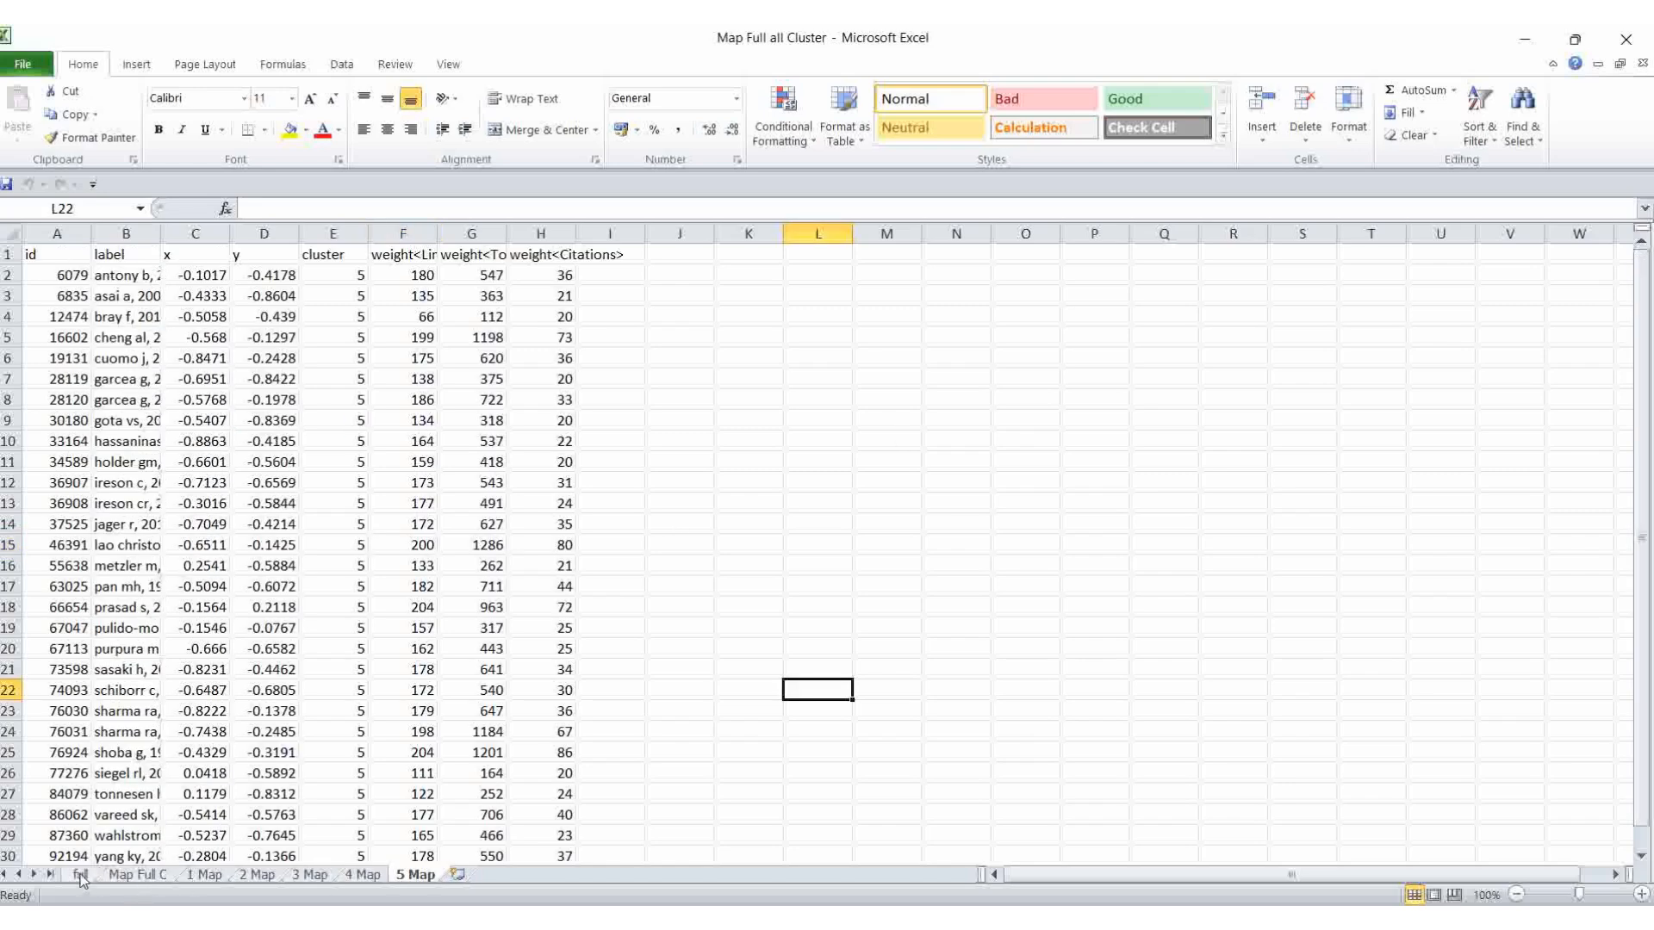
{"action": "left_click", "coordinate": [80, 876]}
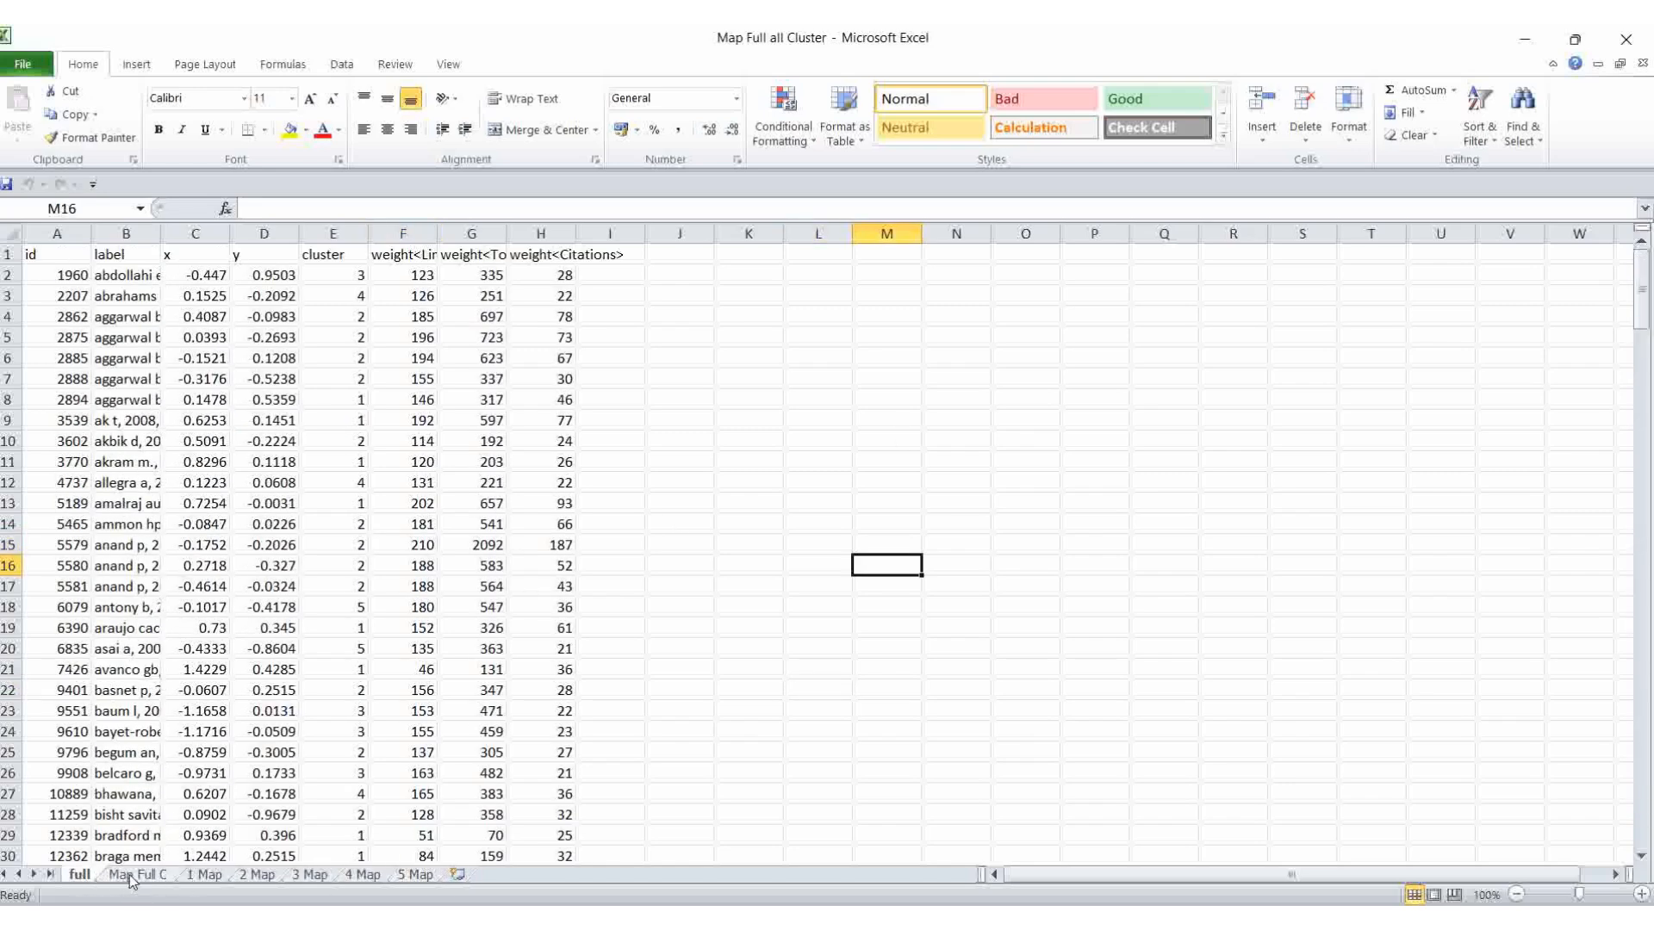
{"action": "left_click", "coordinate": [131, 875]}
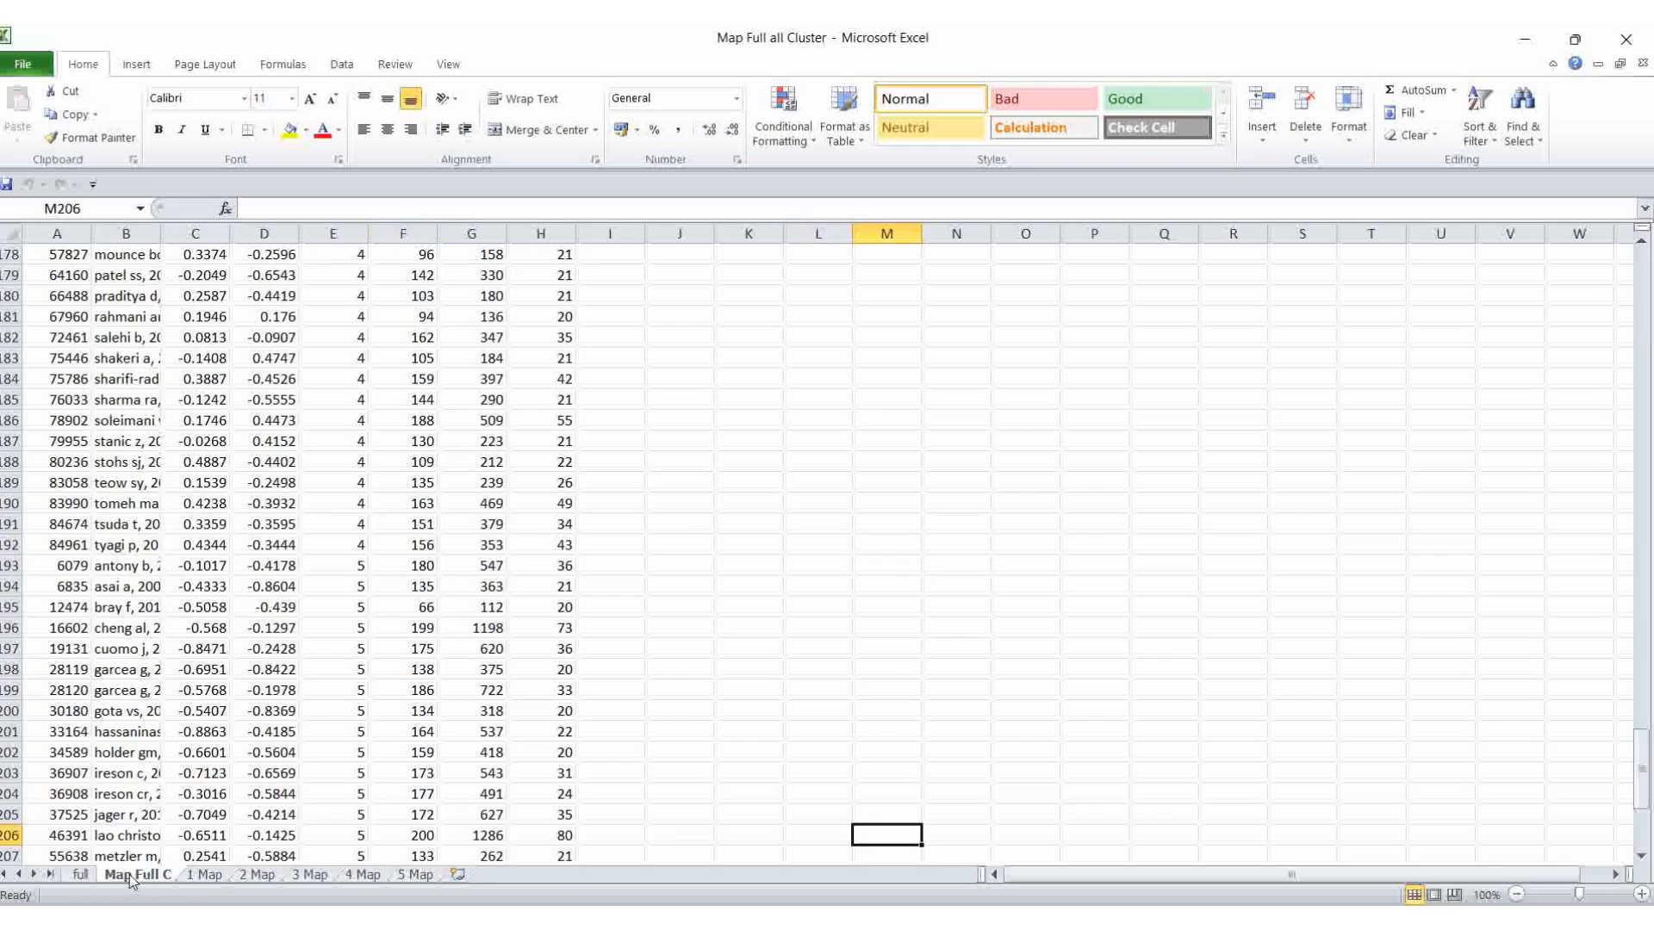
Examine the cluster column on the full sheet and compare it with the Map Full C sheet
{"action": "left_click", "coordinate": [80, 875]}
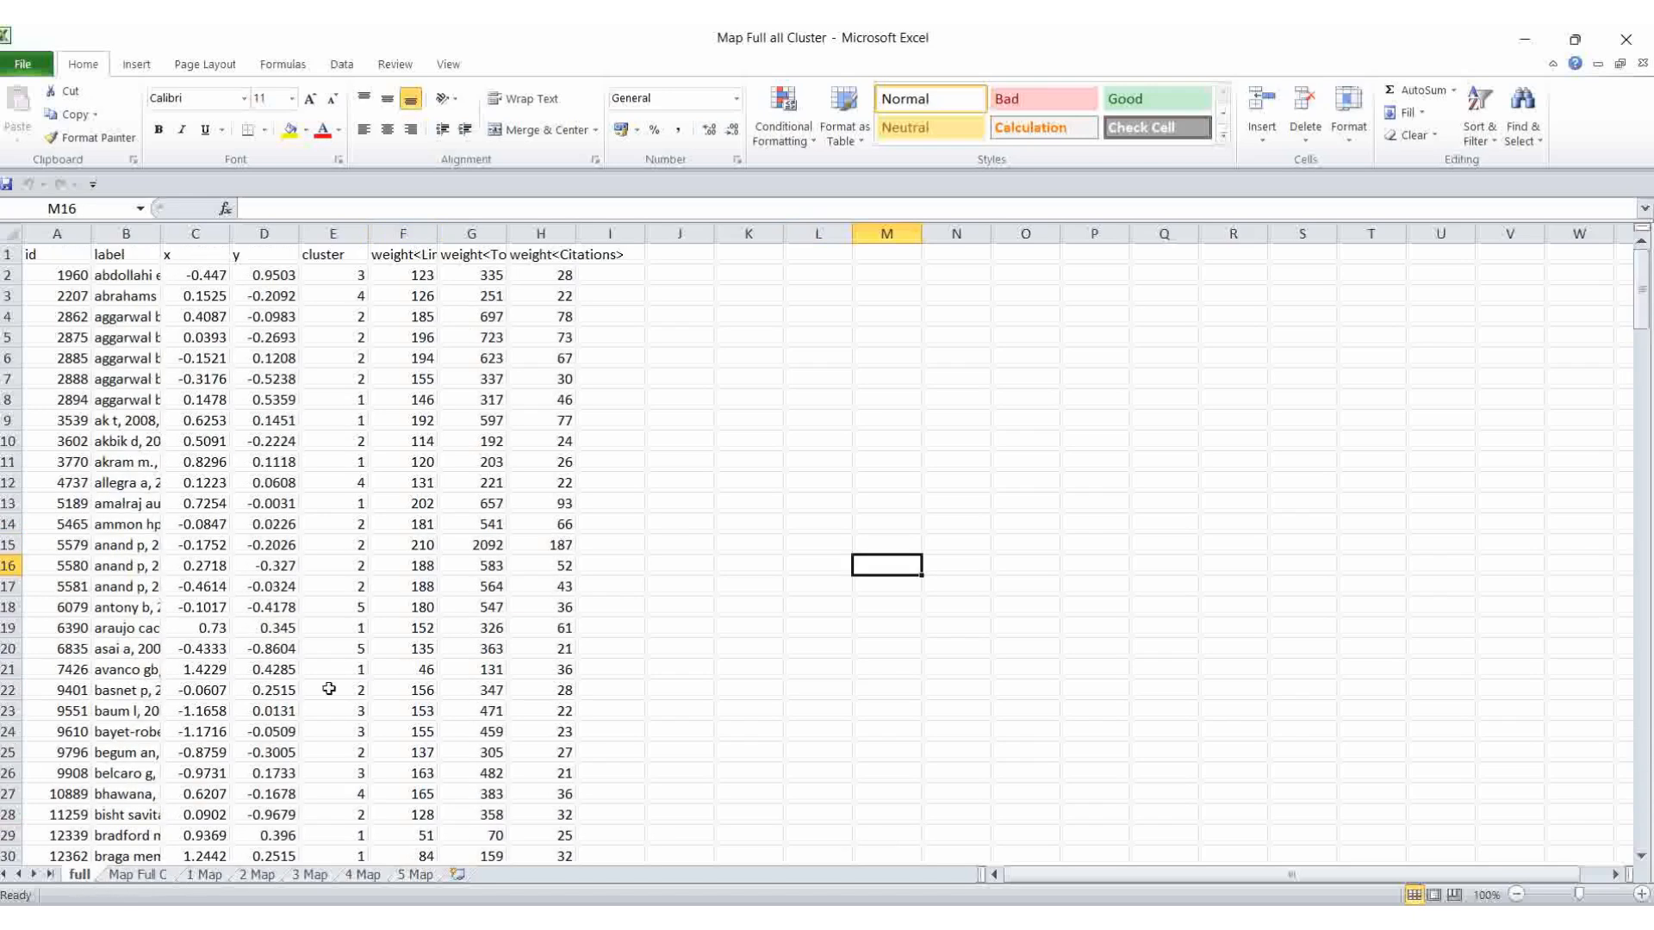
{"action": "left_click", "coordinate": [336, 248]}
{"action": "key", "text": "ctrl+shift+Down"}
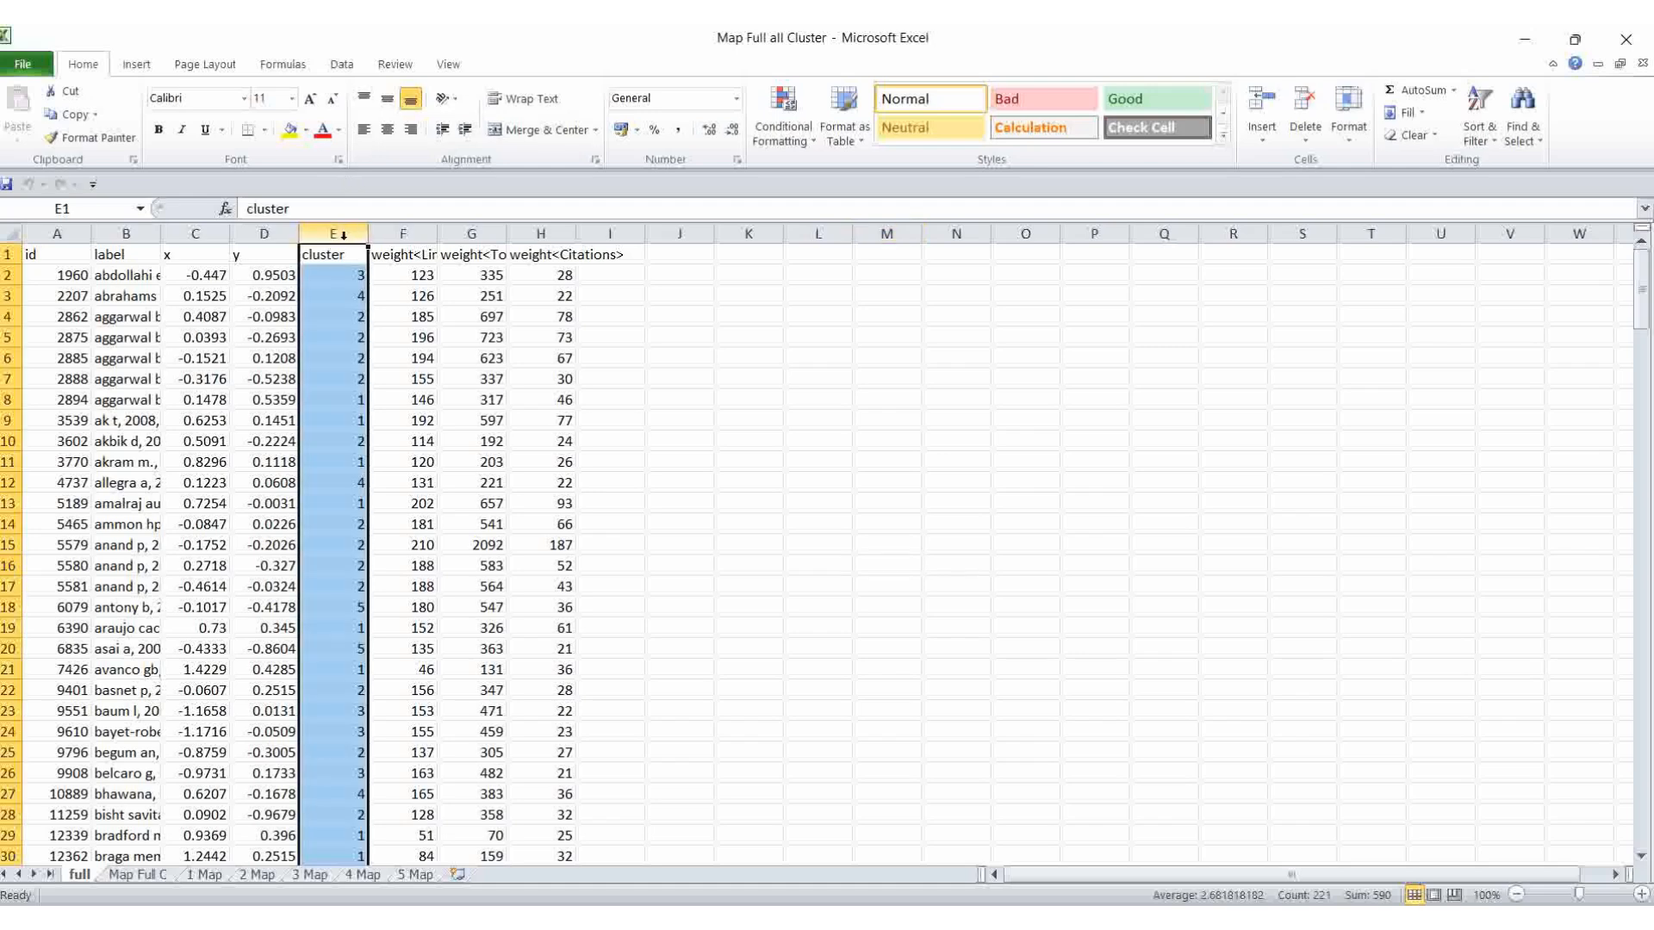
{"action": "left_click", "coordinate": [145, 871]}
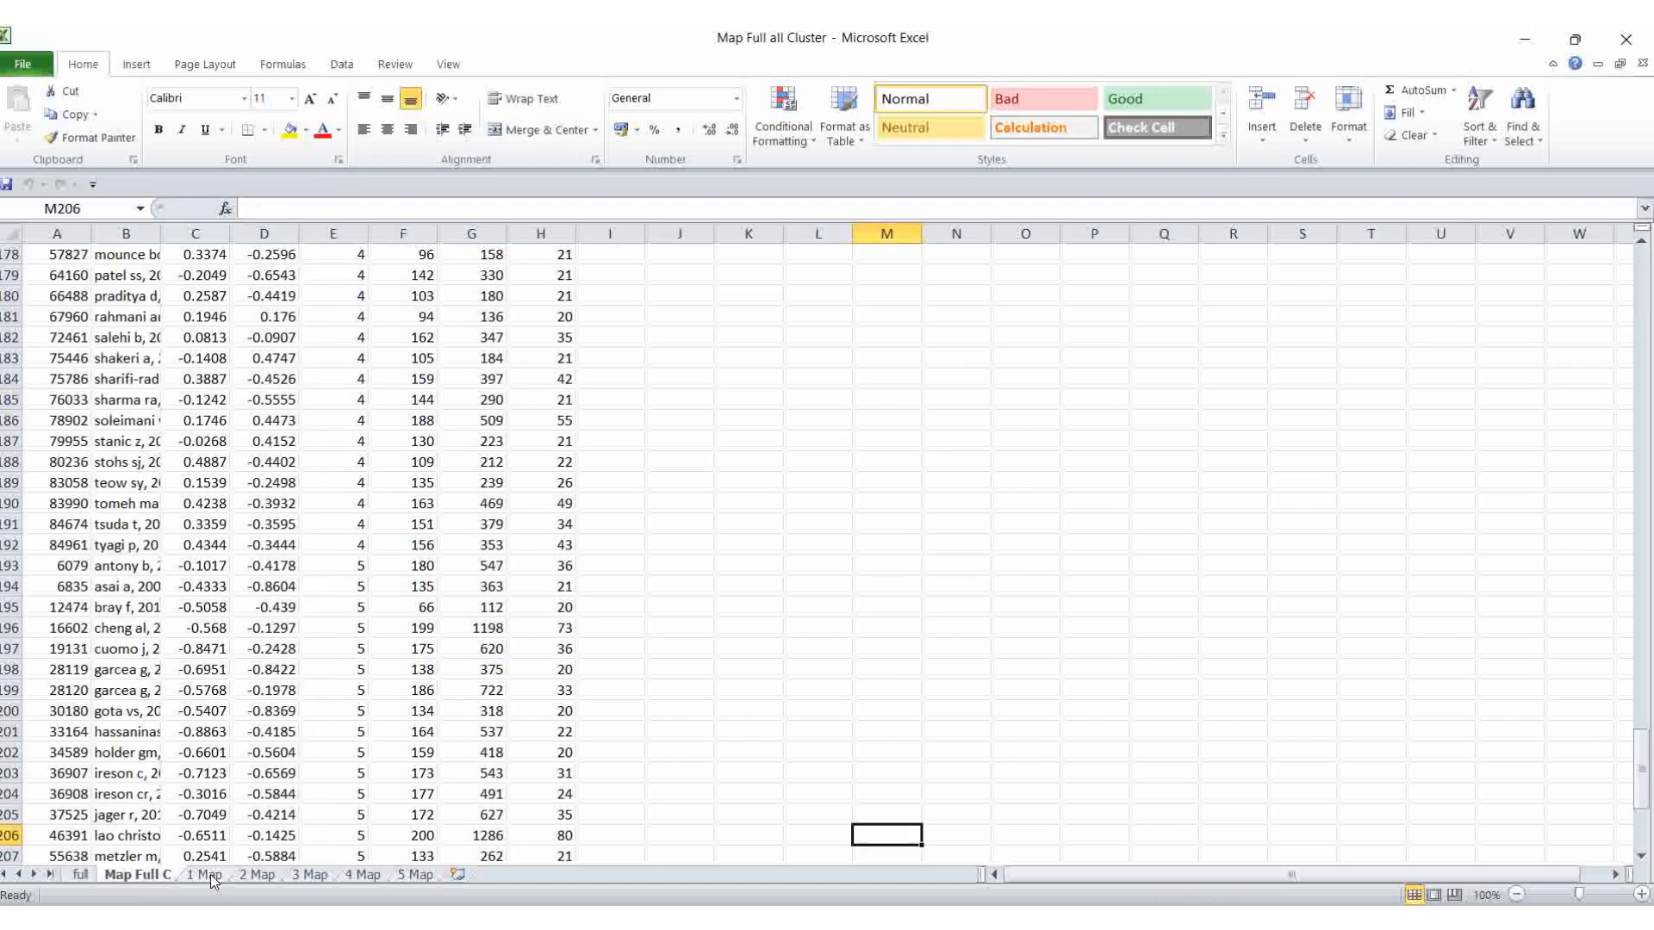
View the per-cluster sheets 1 Map, 2 Map, 3 Map, 4 Map and 5 Map in turn
{"action": "left_click", "coordinate": [210, 875]}
{"action": "scroll", "coordinate": [649, 642], "scroll_direction": "up", "scroll_amount": 13}
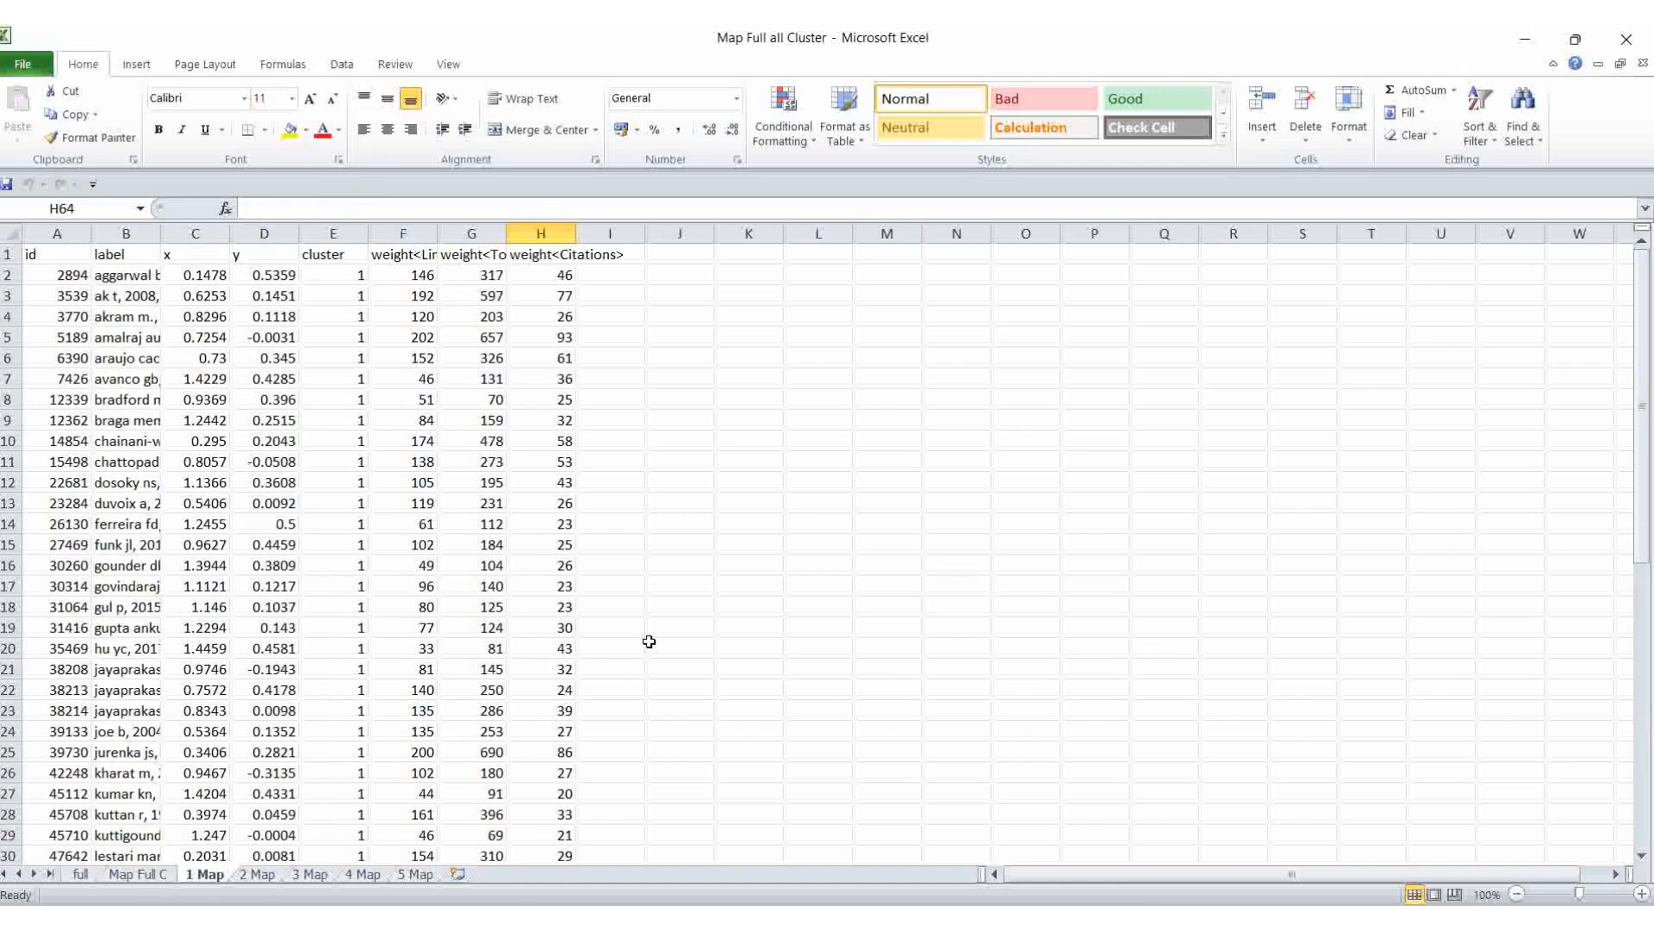
{"action": "left_click", "coordinate": [257, 876]}
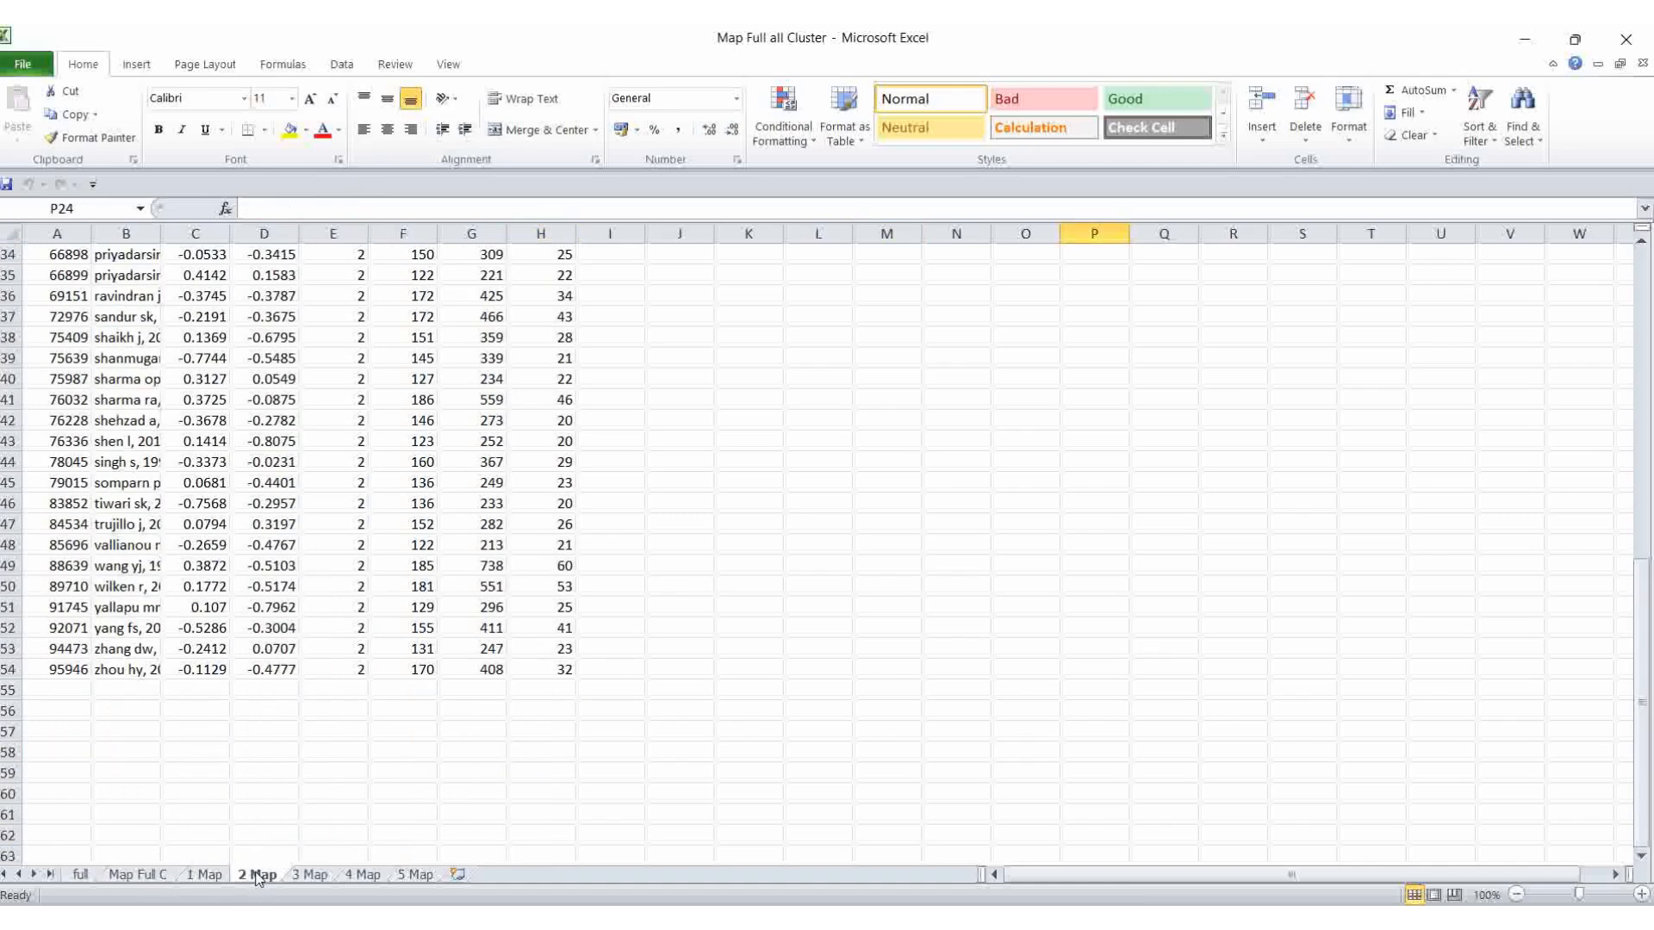
{"action": "left_click", "coordinate": [312, 875]}
{"action": "left_click", "coordinate": [349, 875]}
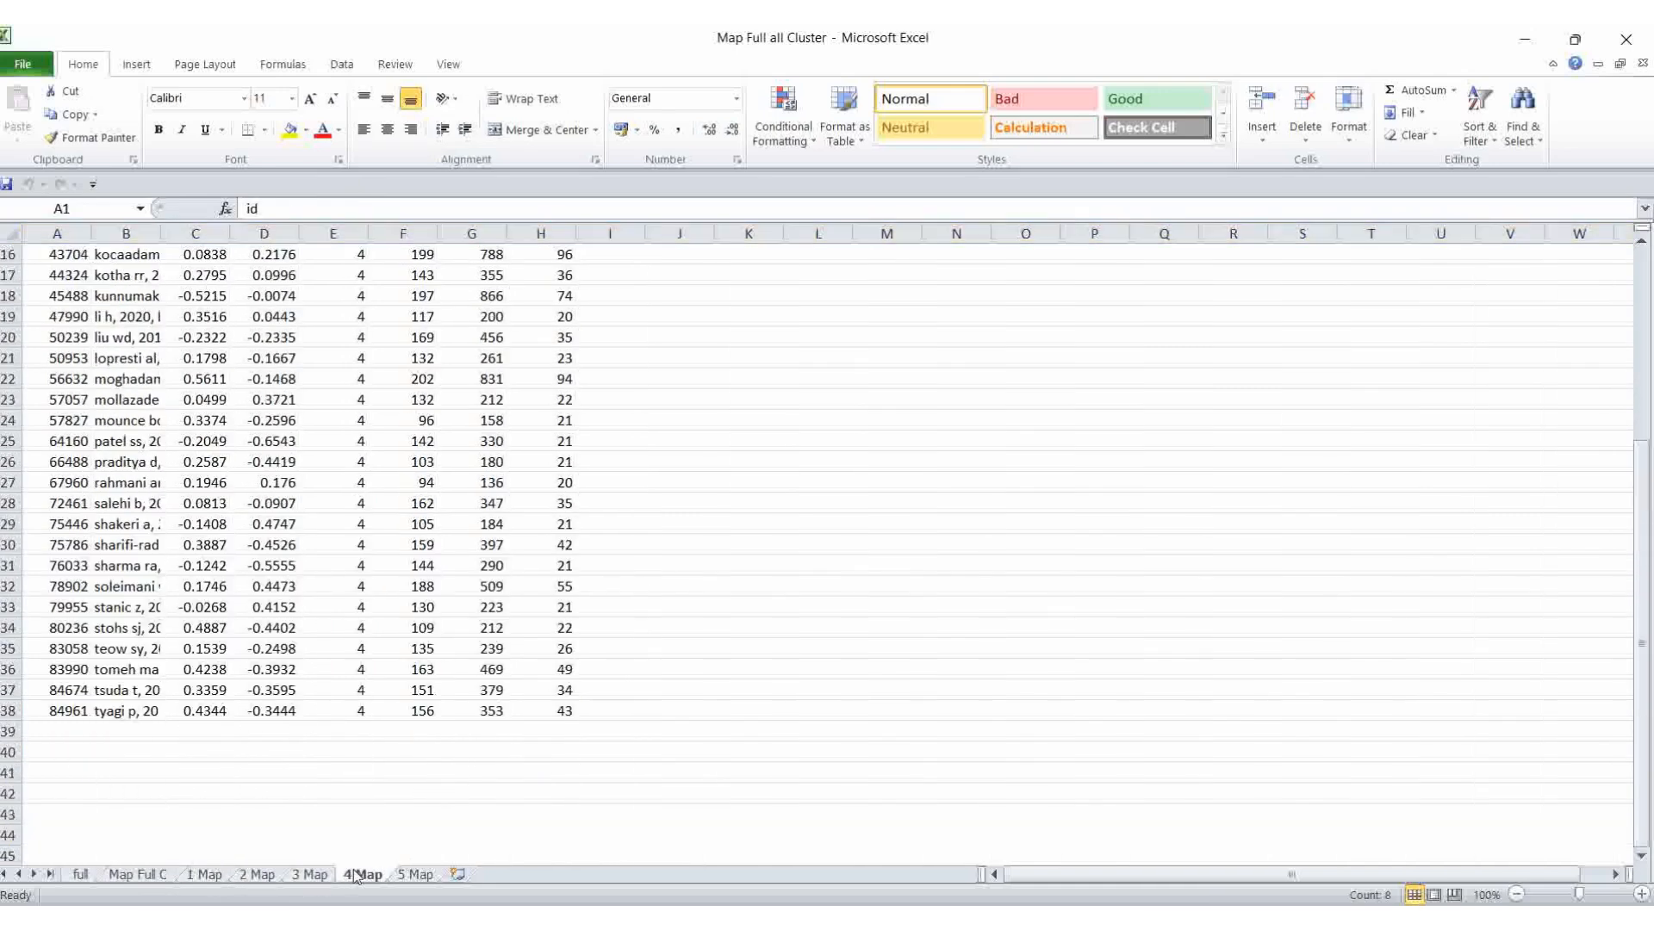
{"action": "left_click", "coordinate": [421, 875]}
Open the Net Full All Cluster 1 workbook from the Turmeric WoS Text folder and show its 1 Net sheet
{"action": "left_click", "coordinate": [686, 918]}
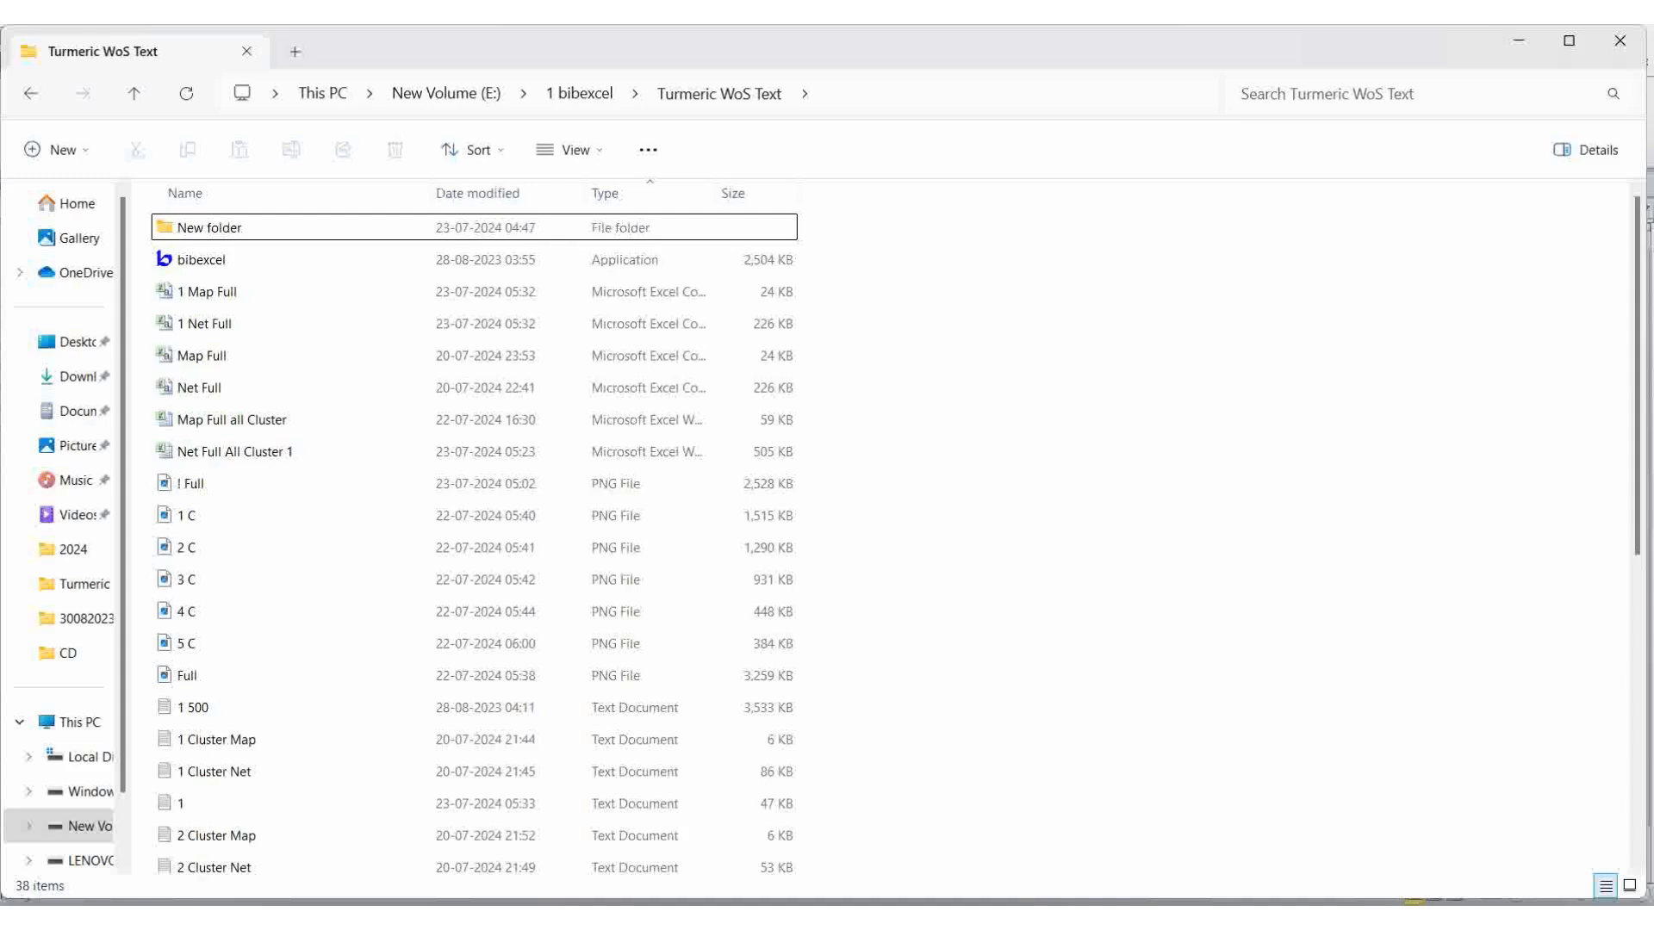
{"action": "left_click", "coordinate": [252, 461]}
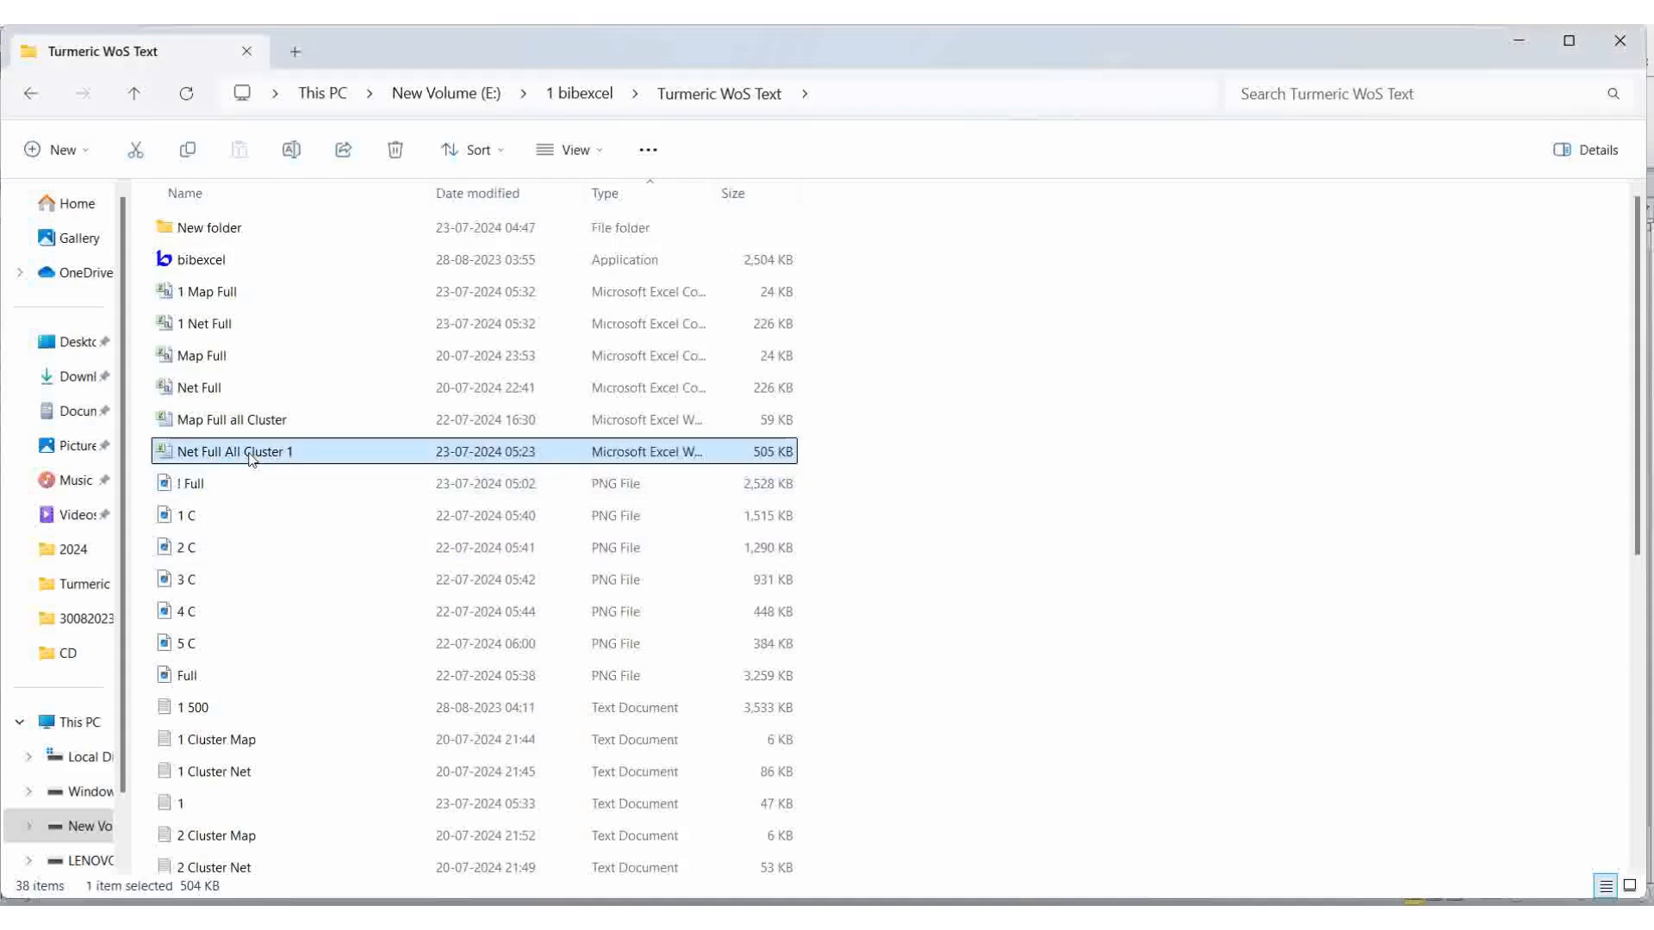
{"action": "double_click", "coordinate": [251, 458]}
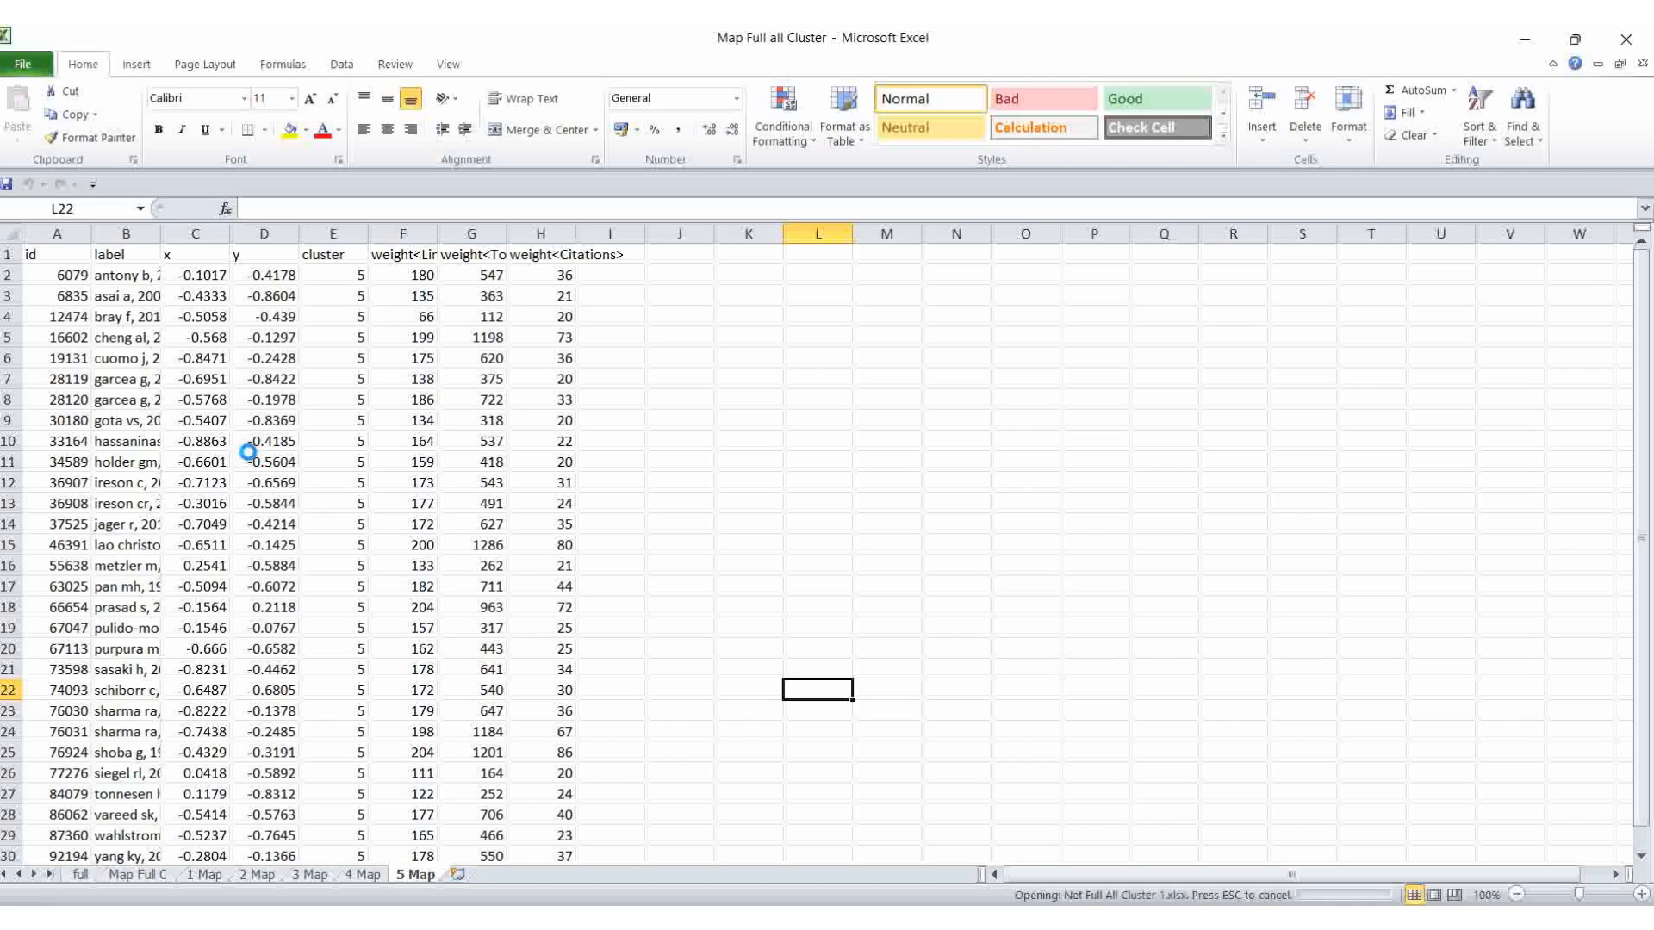
{"action": "left_click", "coordinate": [99, 874]}
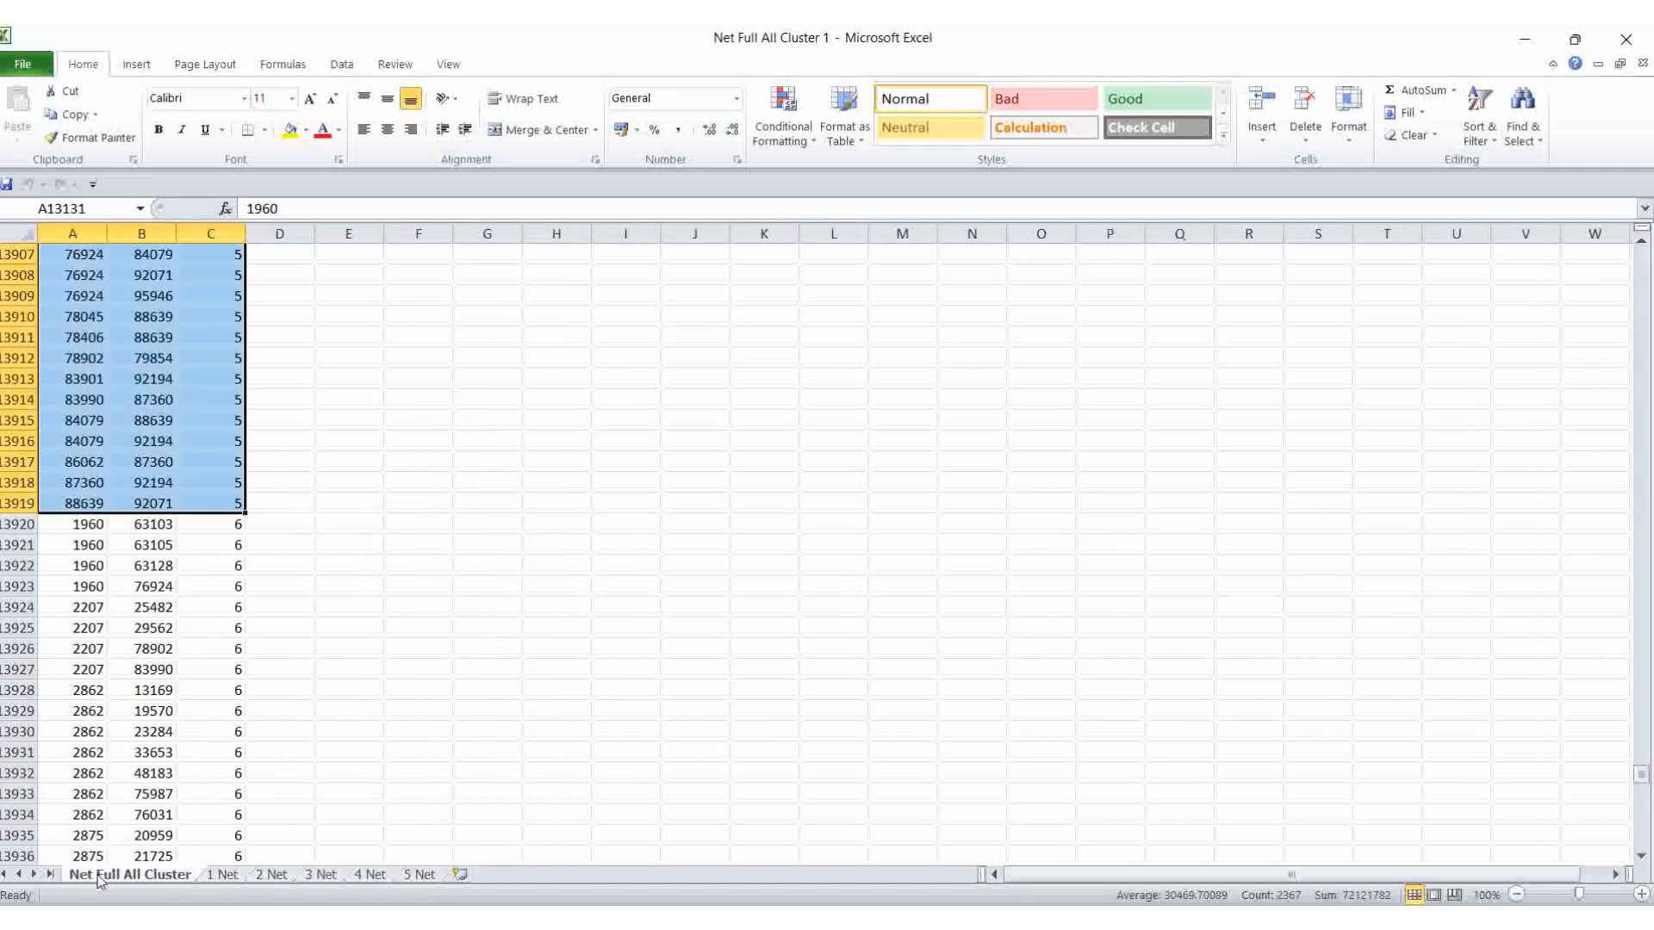
{"action": "left_click", "coordinate": [224, 876]}
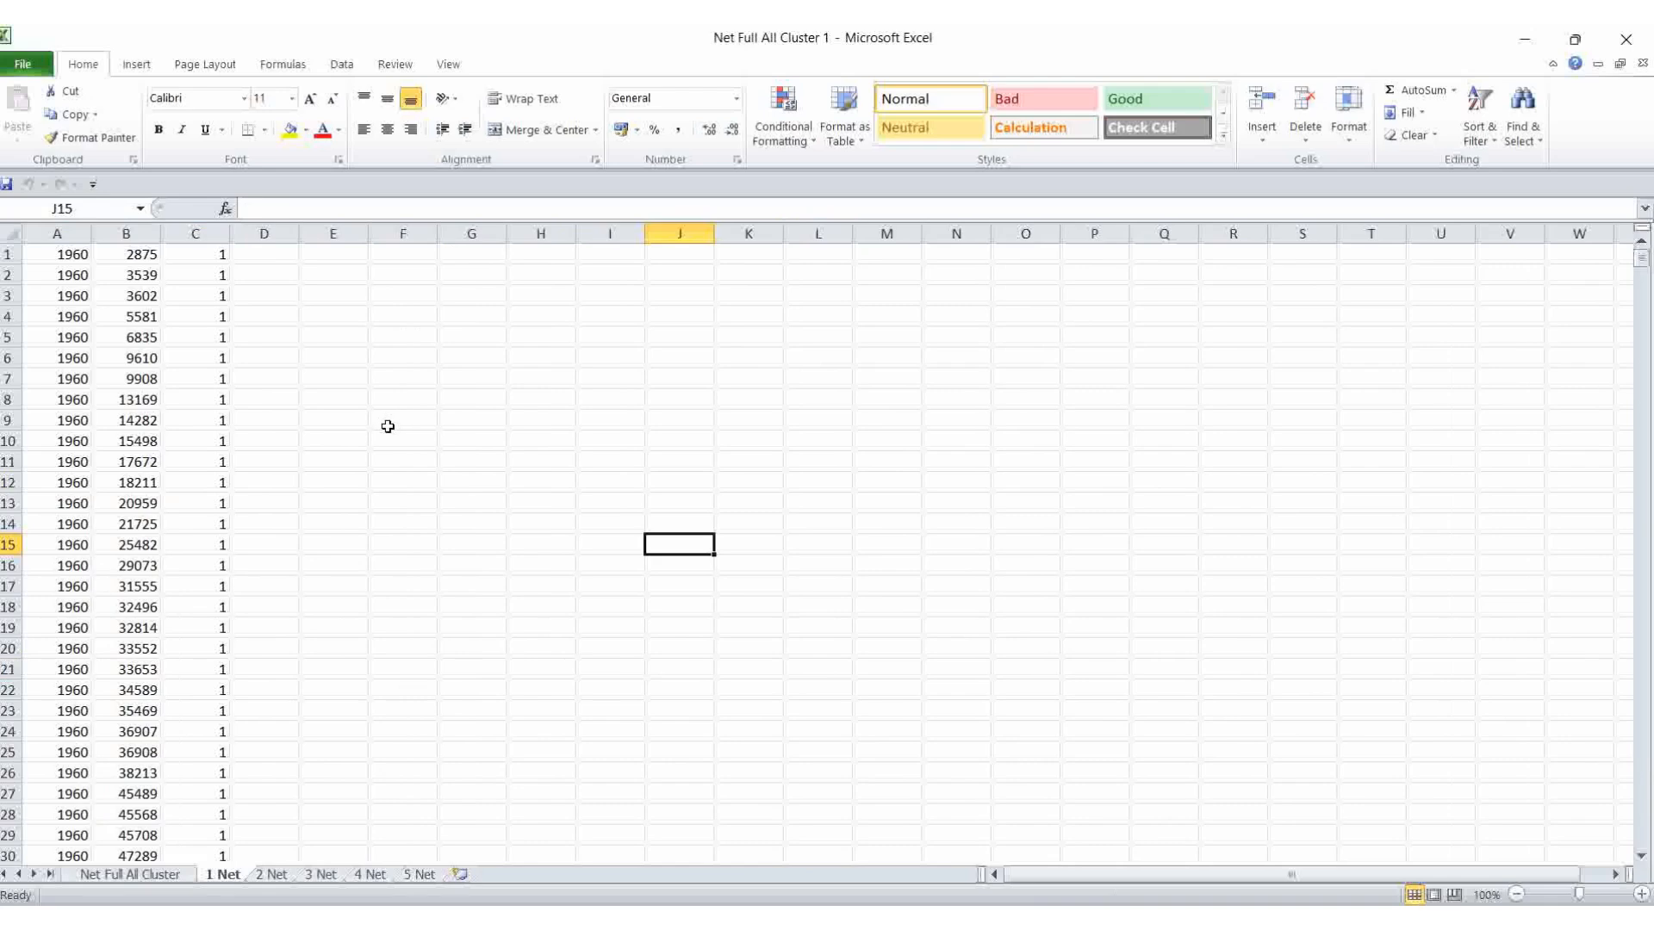
{"action": "key", "text": "ctrl+a"}
{"action": "left_click", "coordinate": [315, 466]}
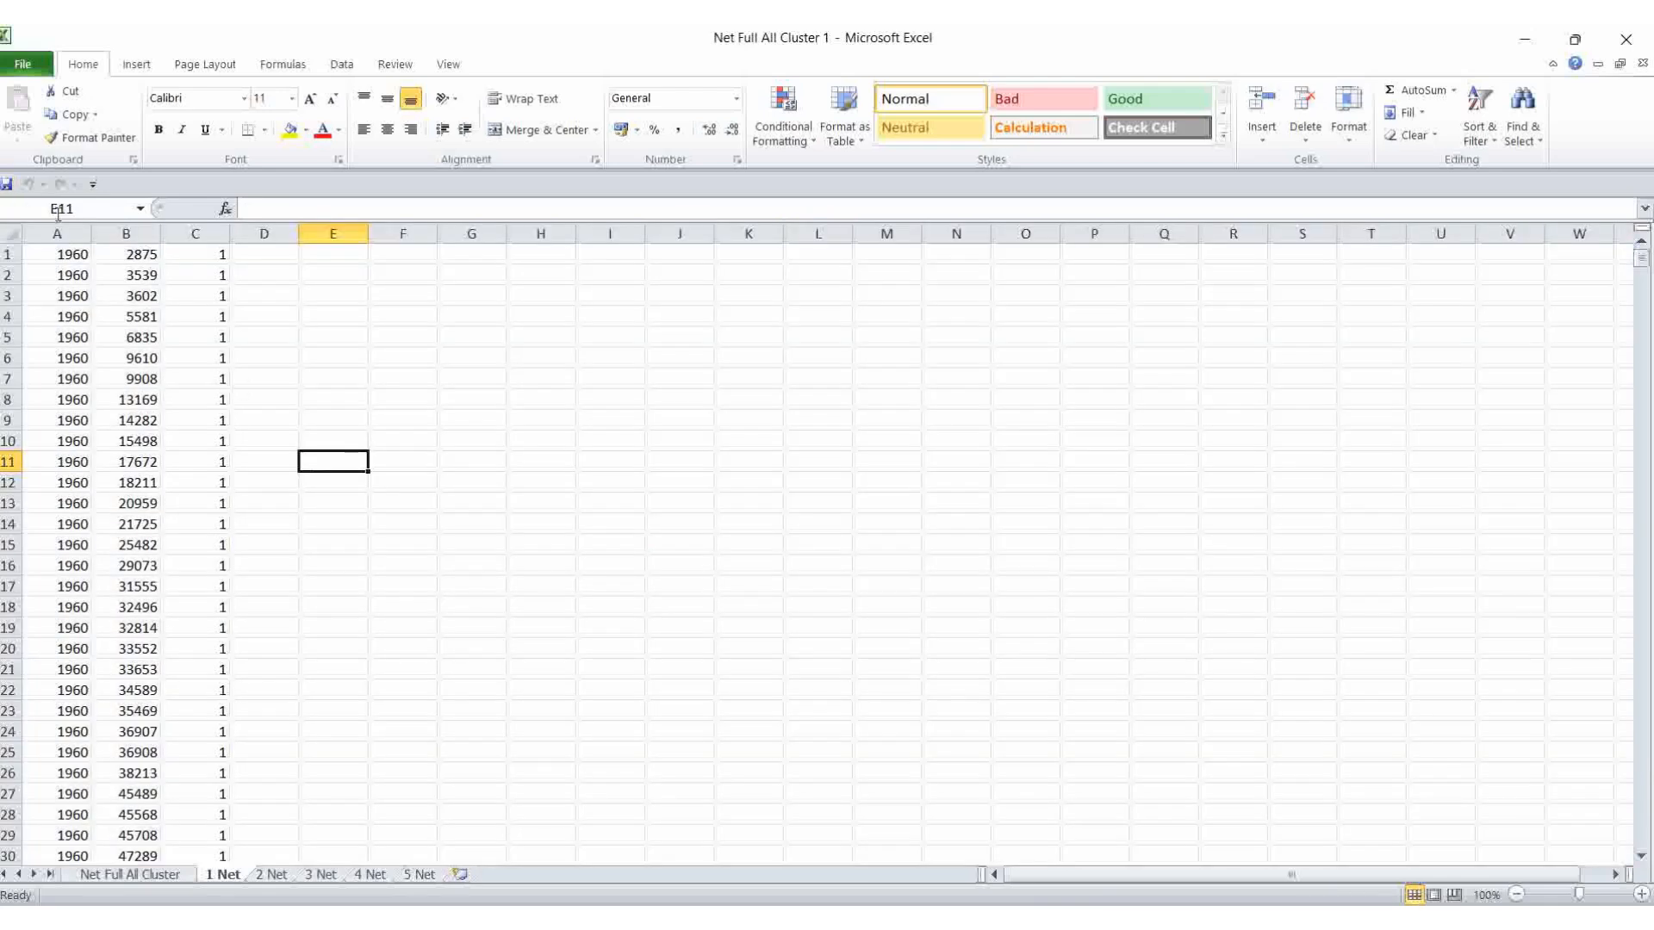
{"action": "left_click", "coordinate": [63, 256]}
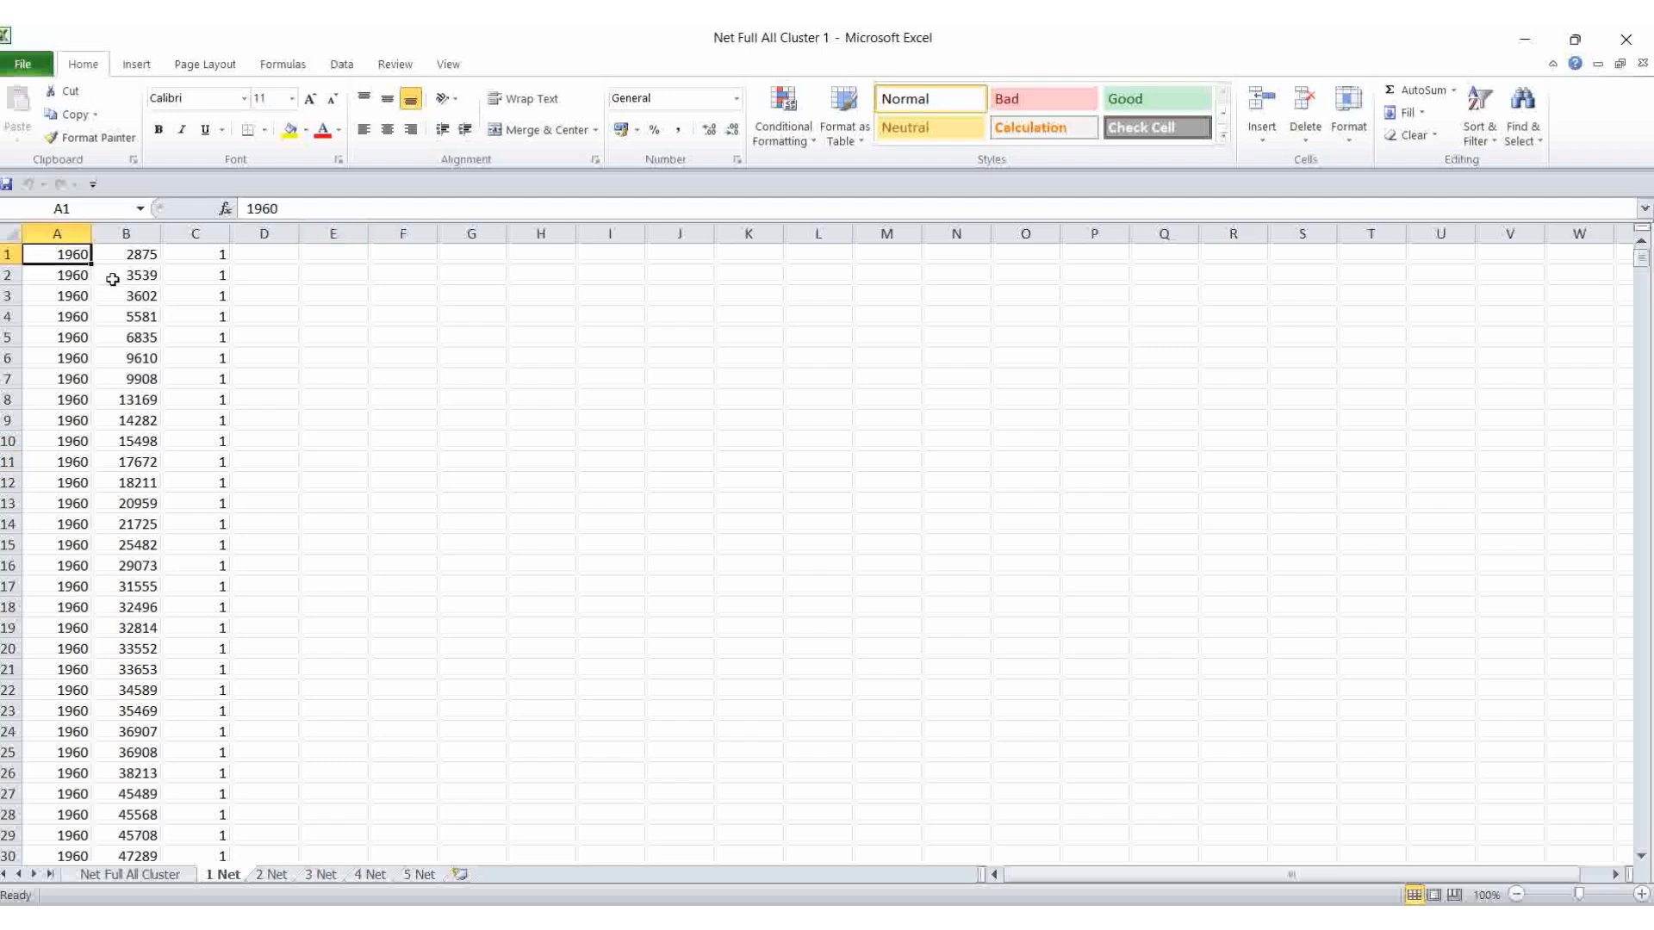
{"action": "key", "text": "ctrl+c"}
{"action": "left_click", "coordinate": [427, 293]}
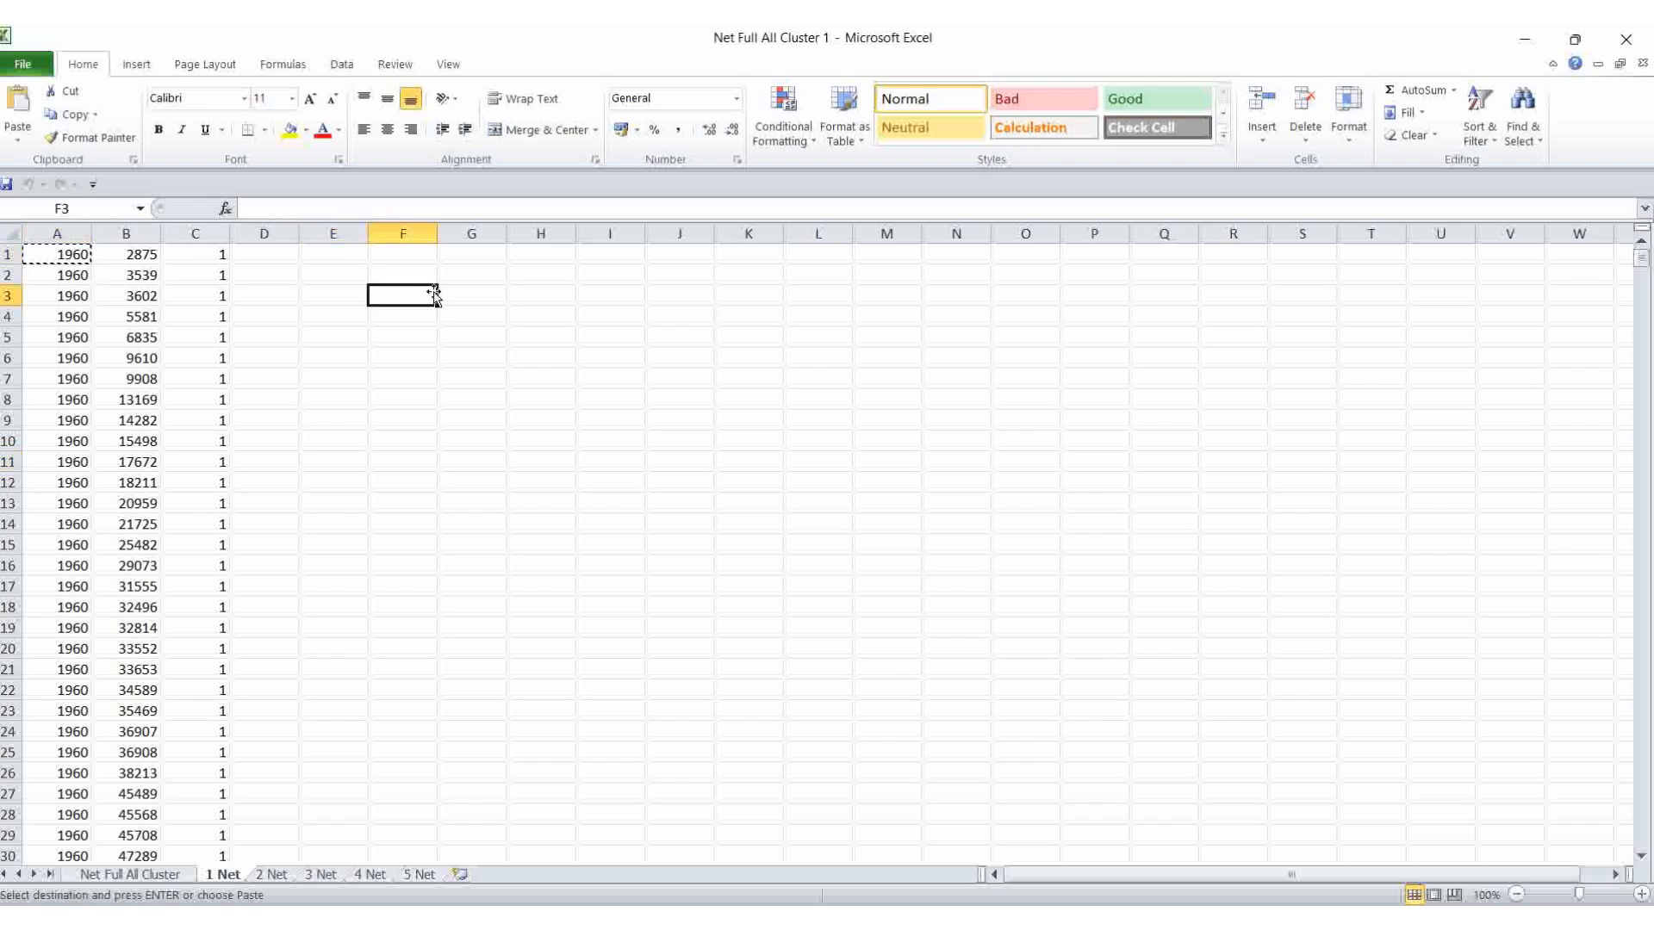
{"action": "left_click", "coordinate": [389, 334]}
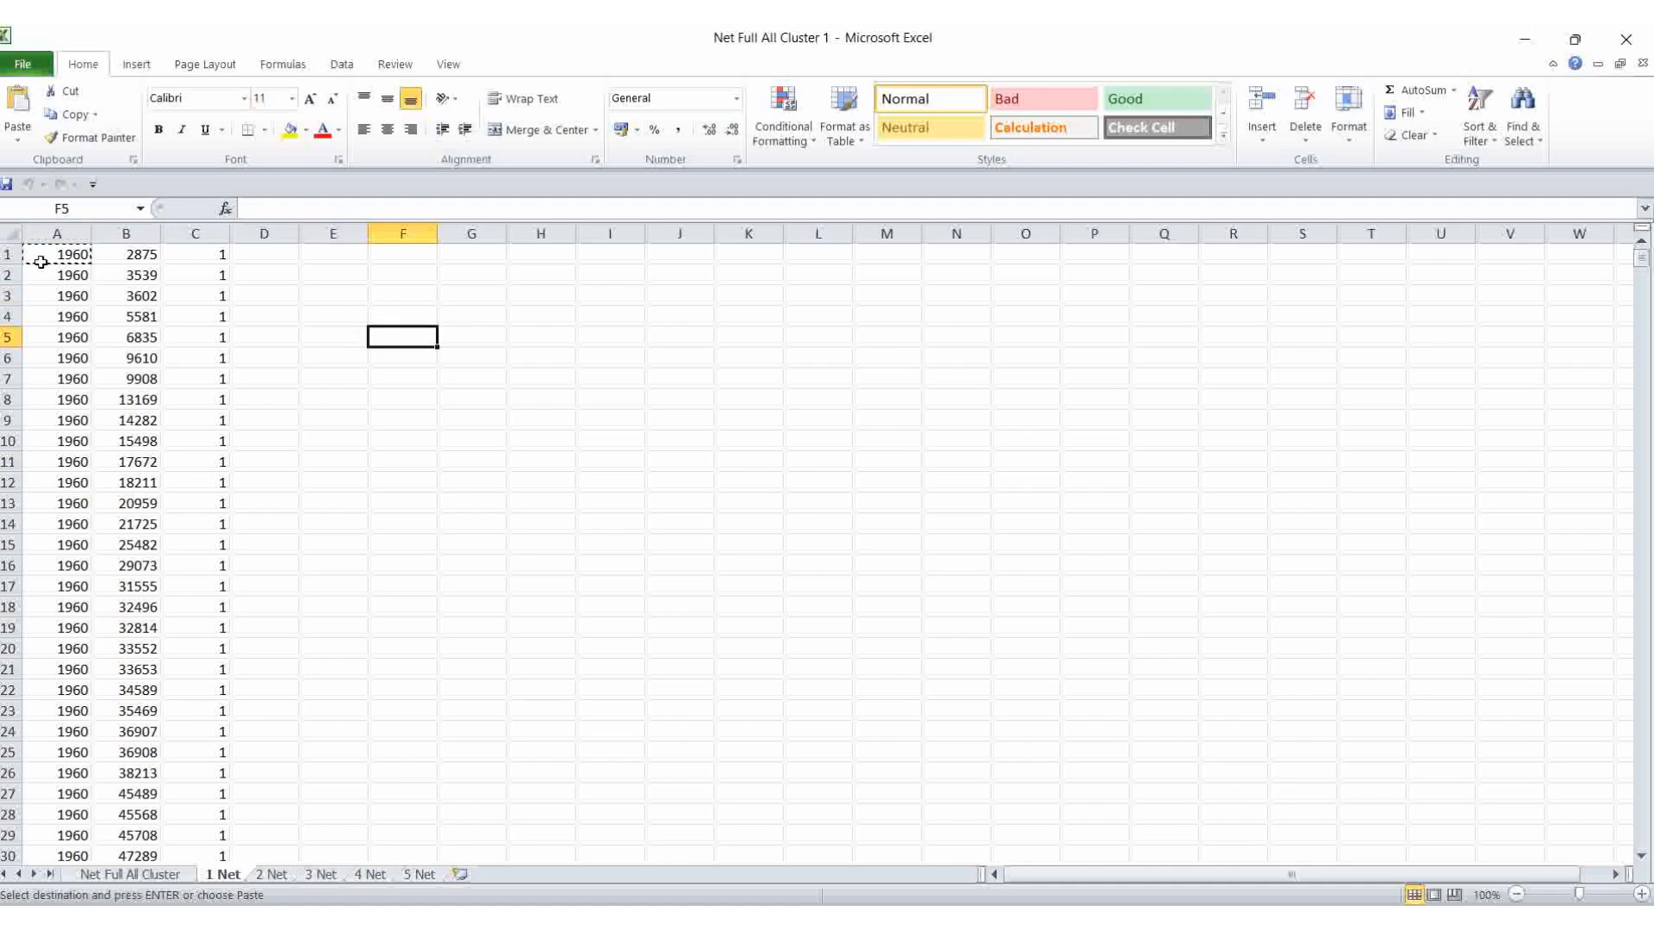
Copy all the data on the 1 Net sheet, from cell A1 to the last used cell
{"action": "left_click", "coordinate": [56, 252]}
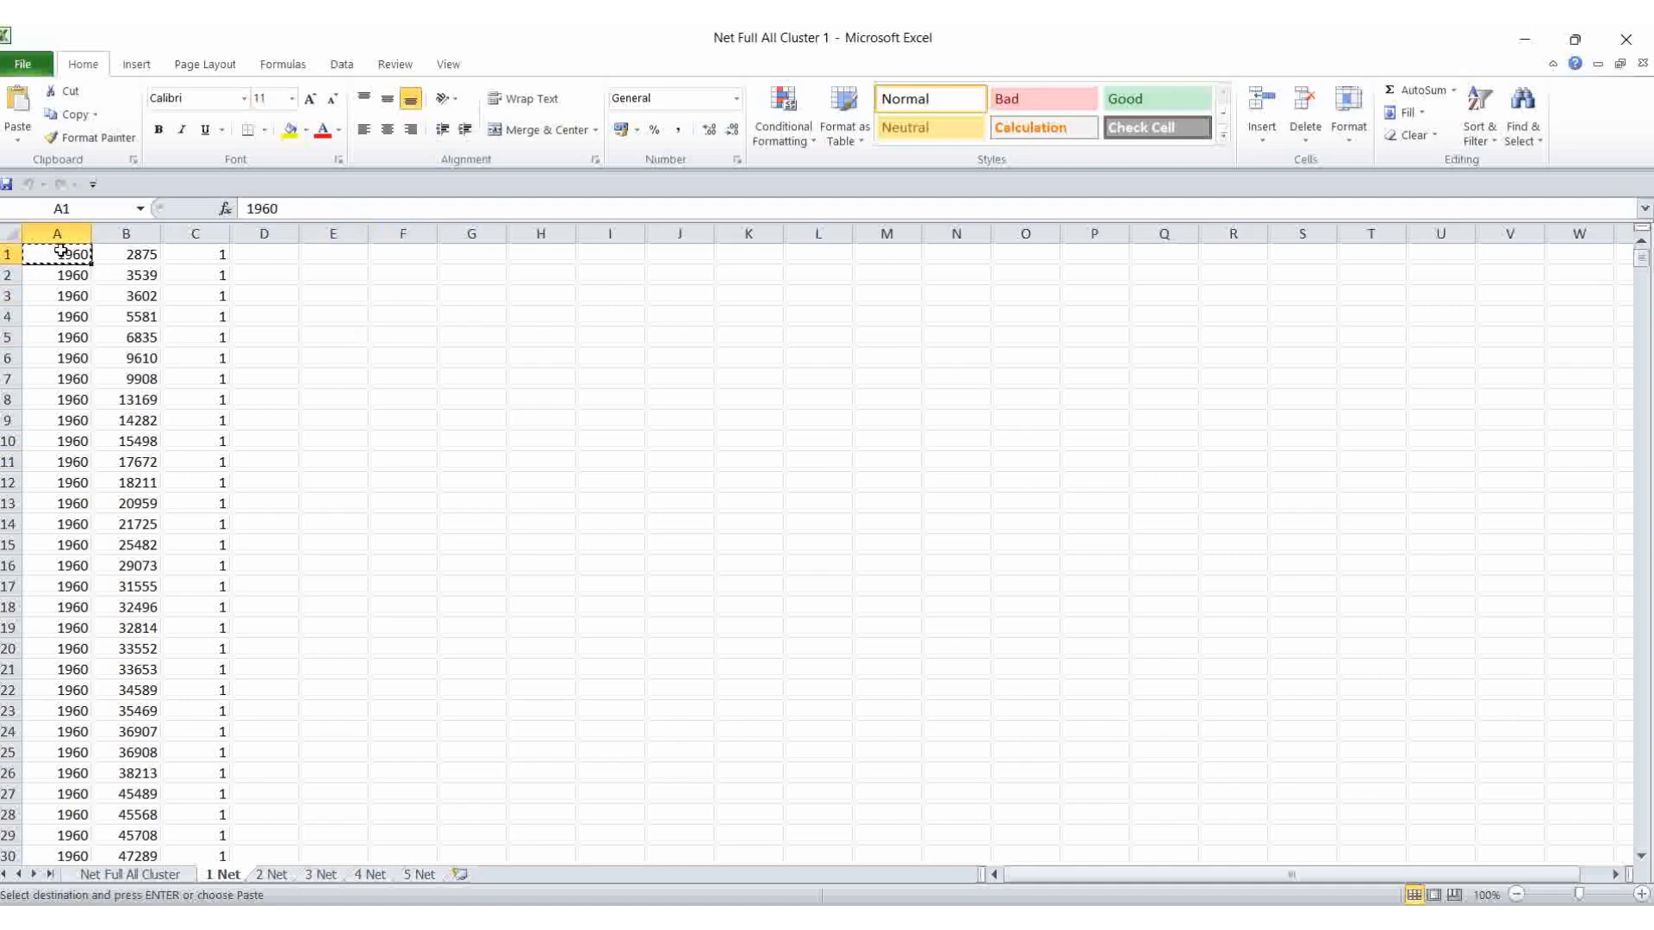
{"action": "key", "text": "Escape"}
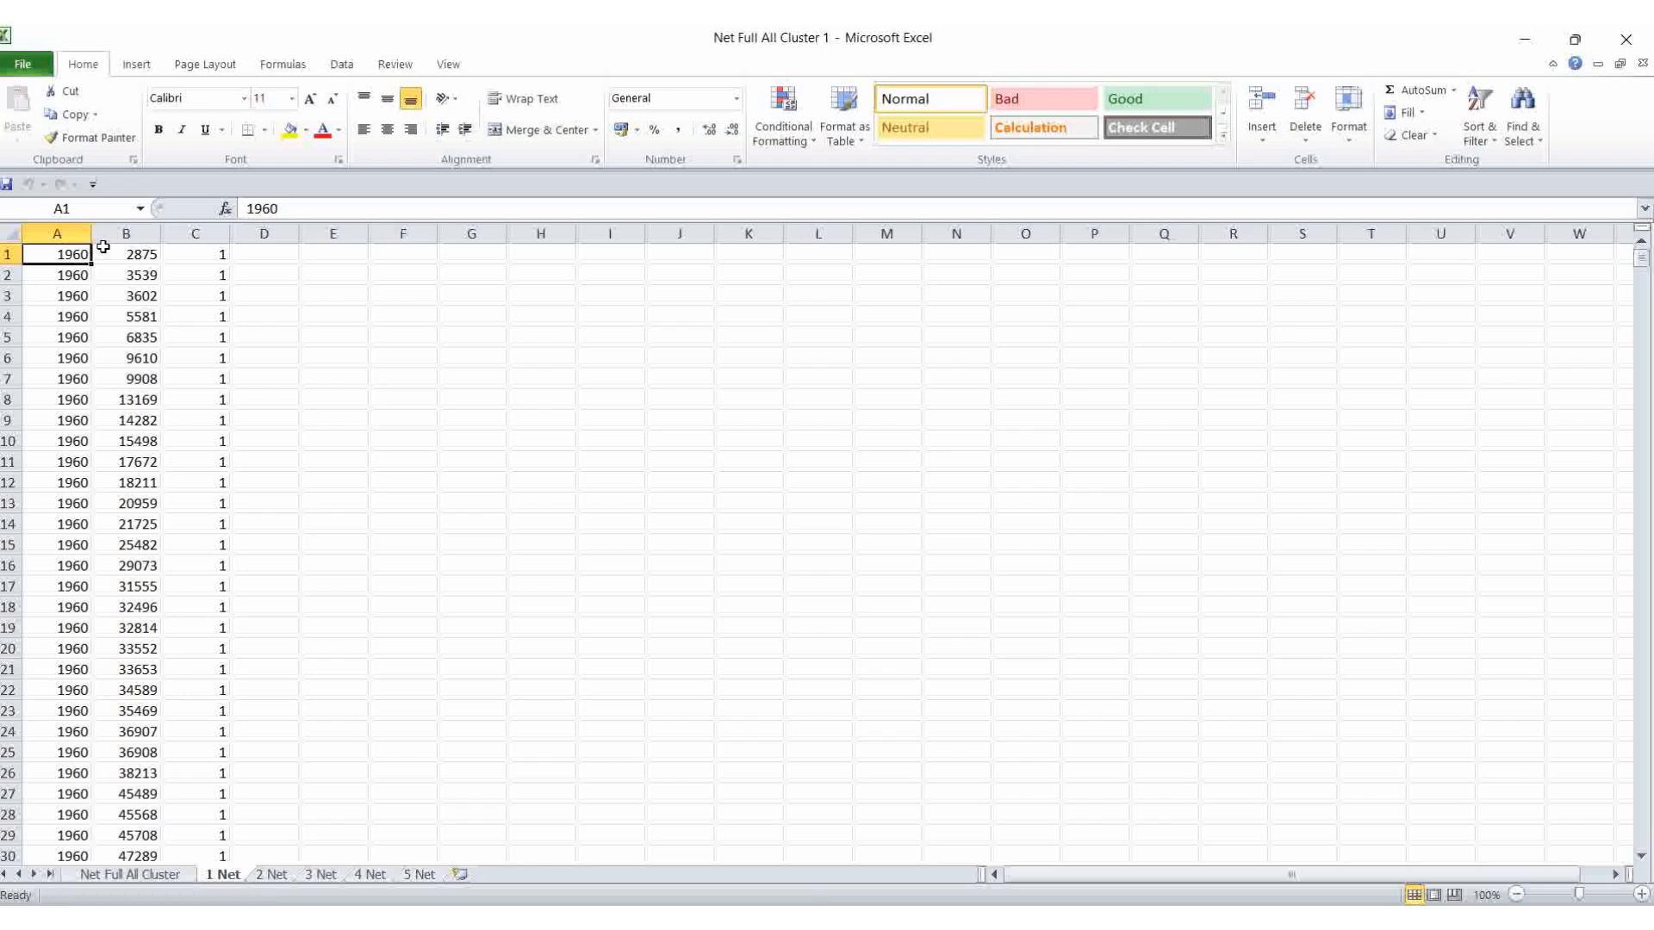
{"action": "key", "text": "ctrl+shift+End"}
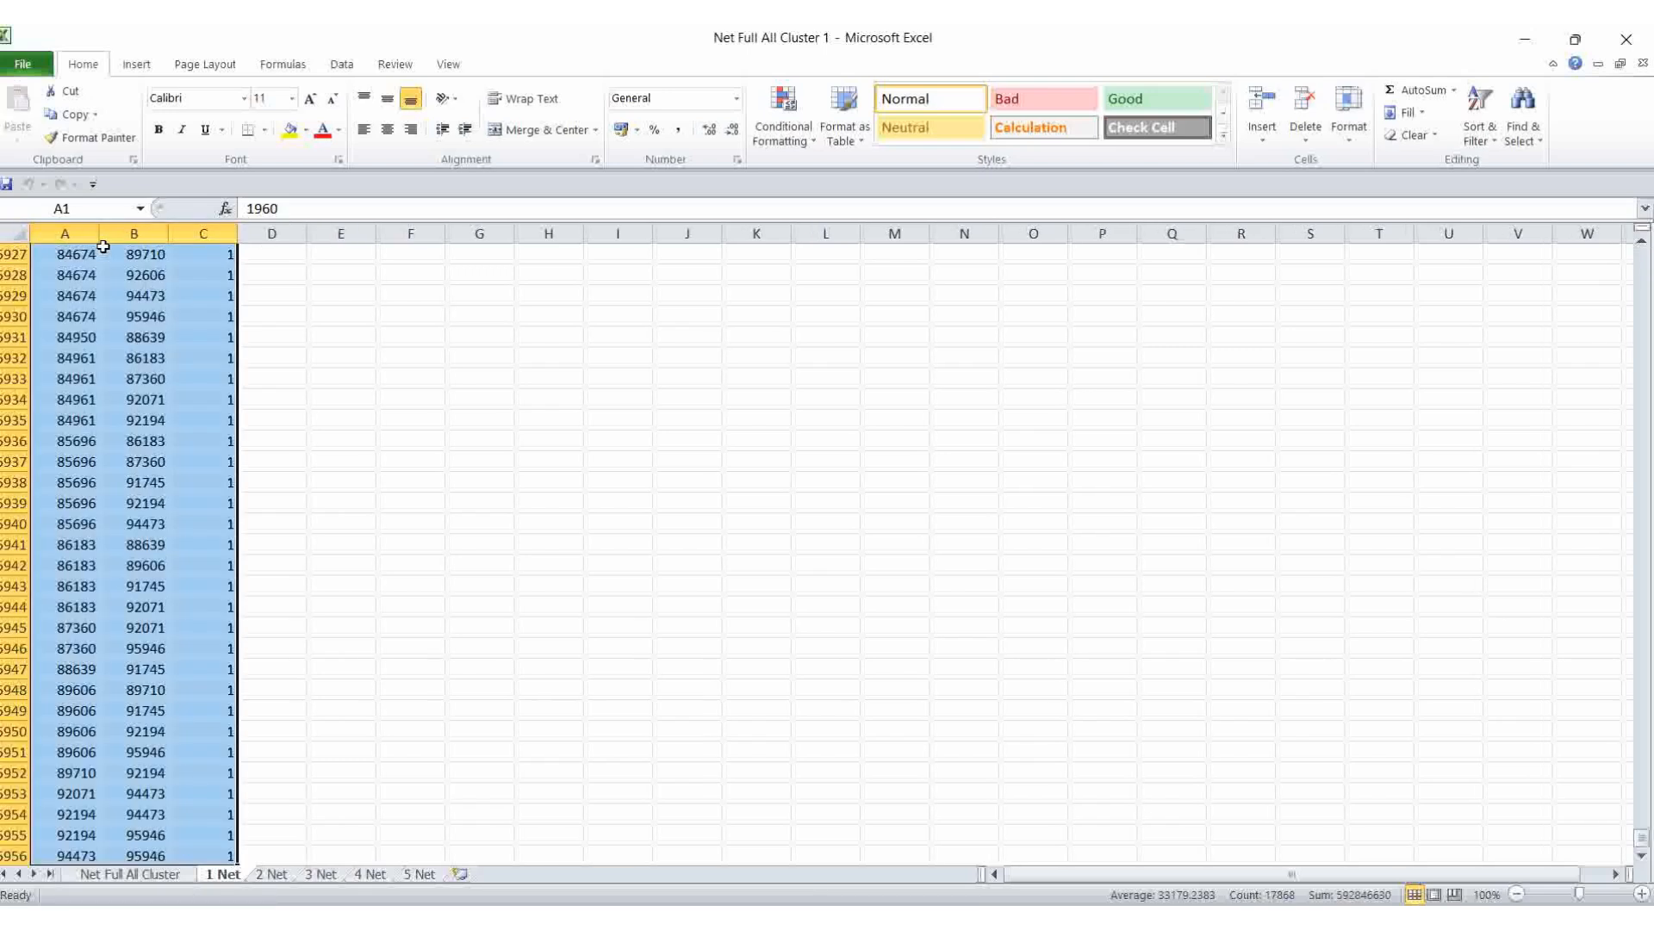
{"action": "key", "text": "ctrl+c"}
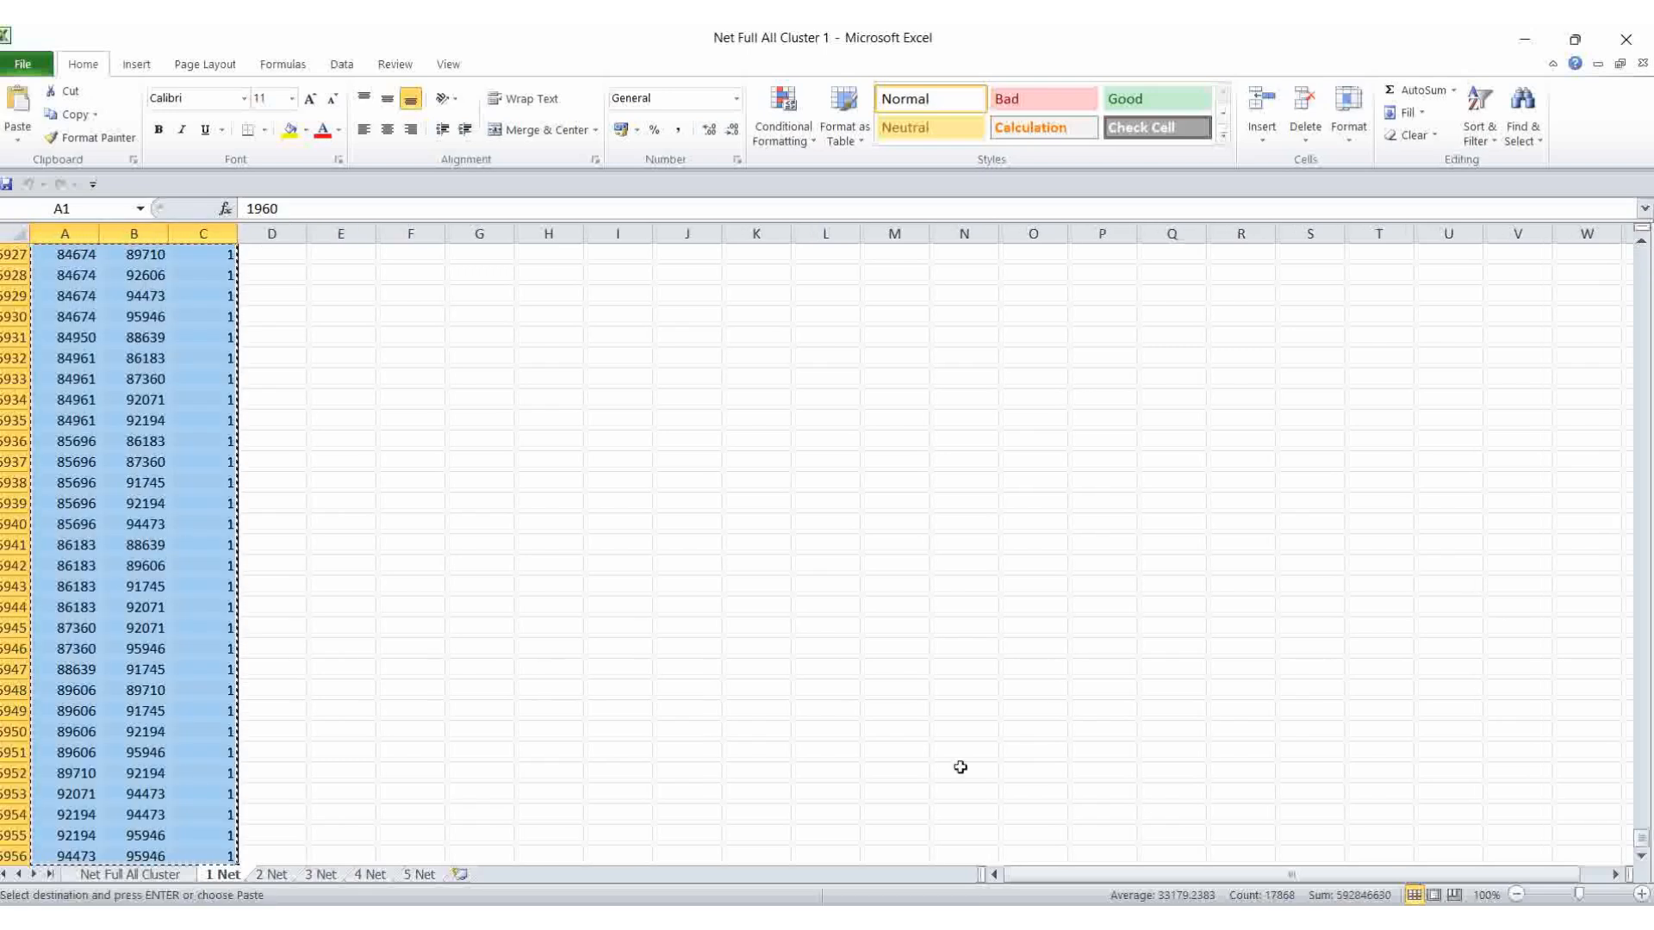
Create a new text document in the Turmeric WoS Text folder, keeping its default name
{"action": "key", "text": "alt+Tab"}
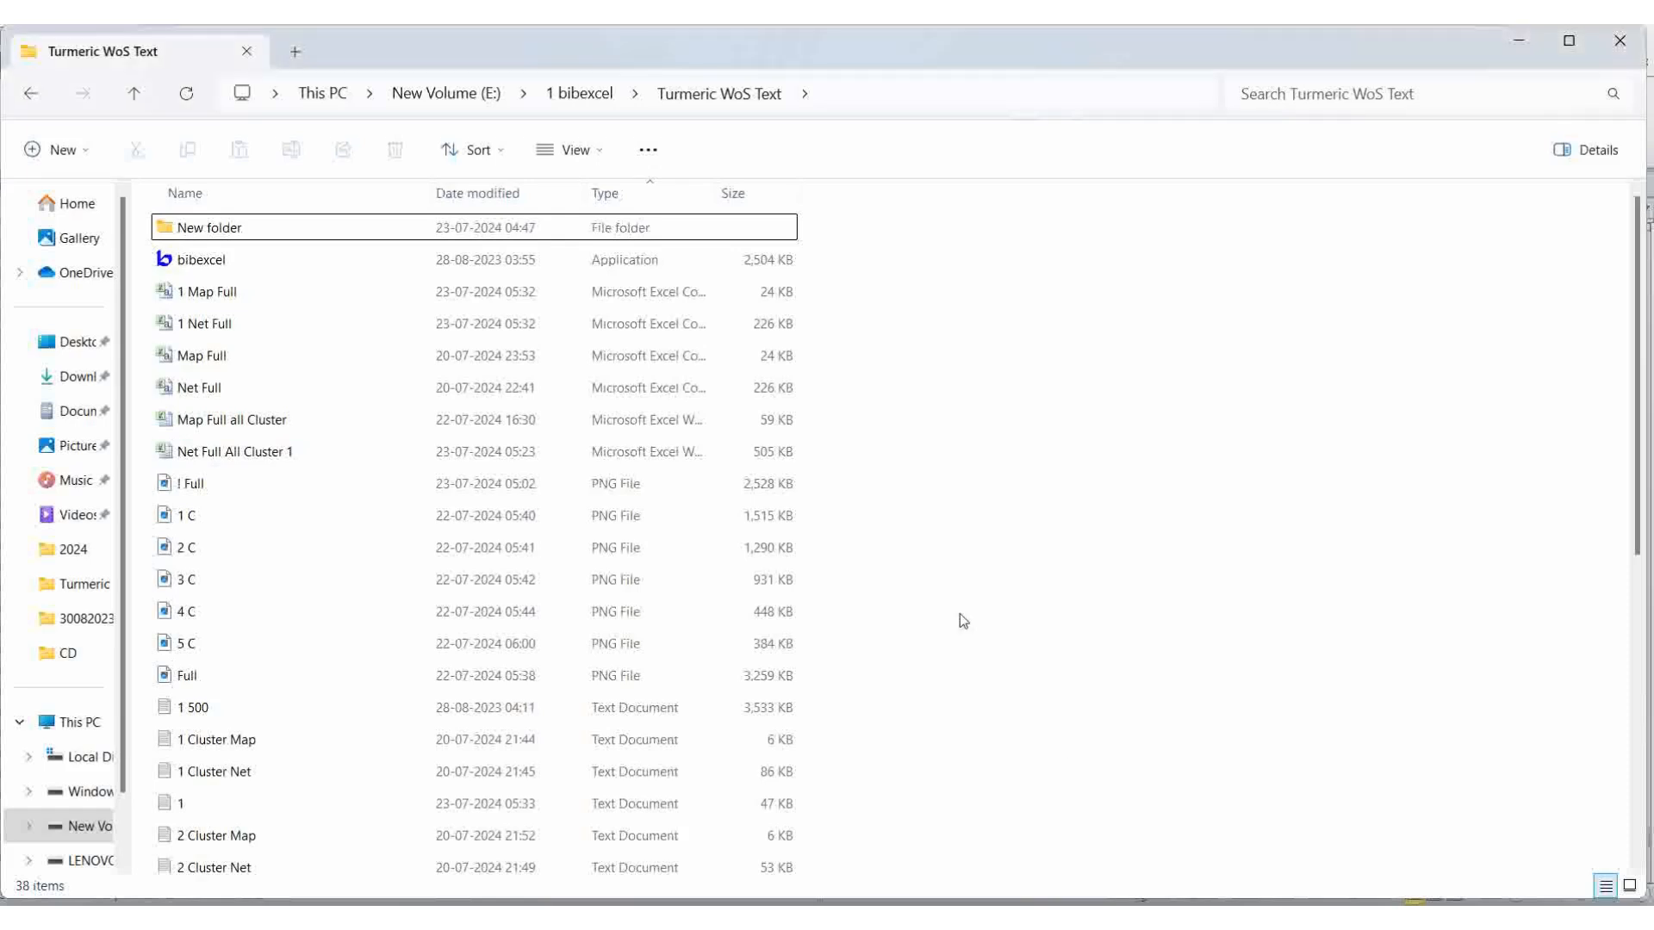
{"action": "right_click", "coordinate": [960, 613]}
{"action": "mouse_move", "coordinate": [1025, 519]}
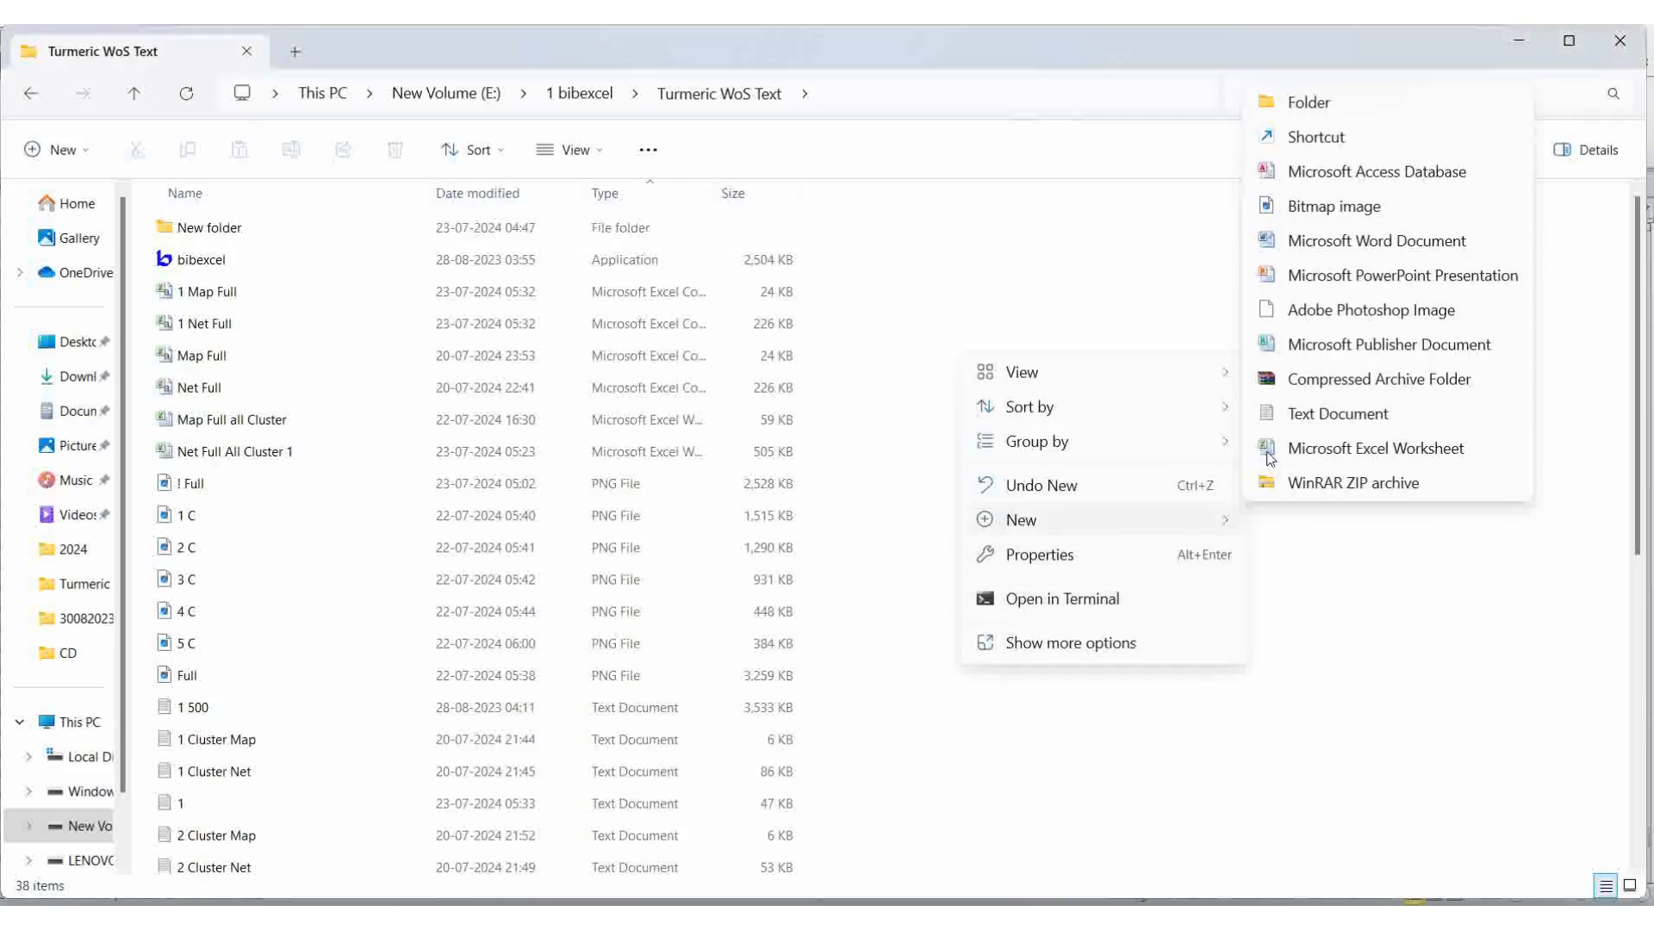
{"action": "left_click", "coordinate": [1363, 417]}
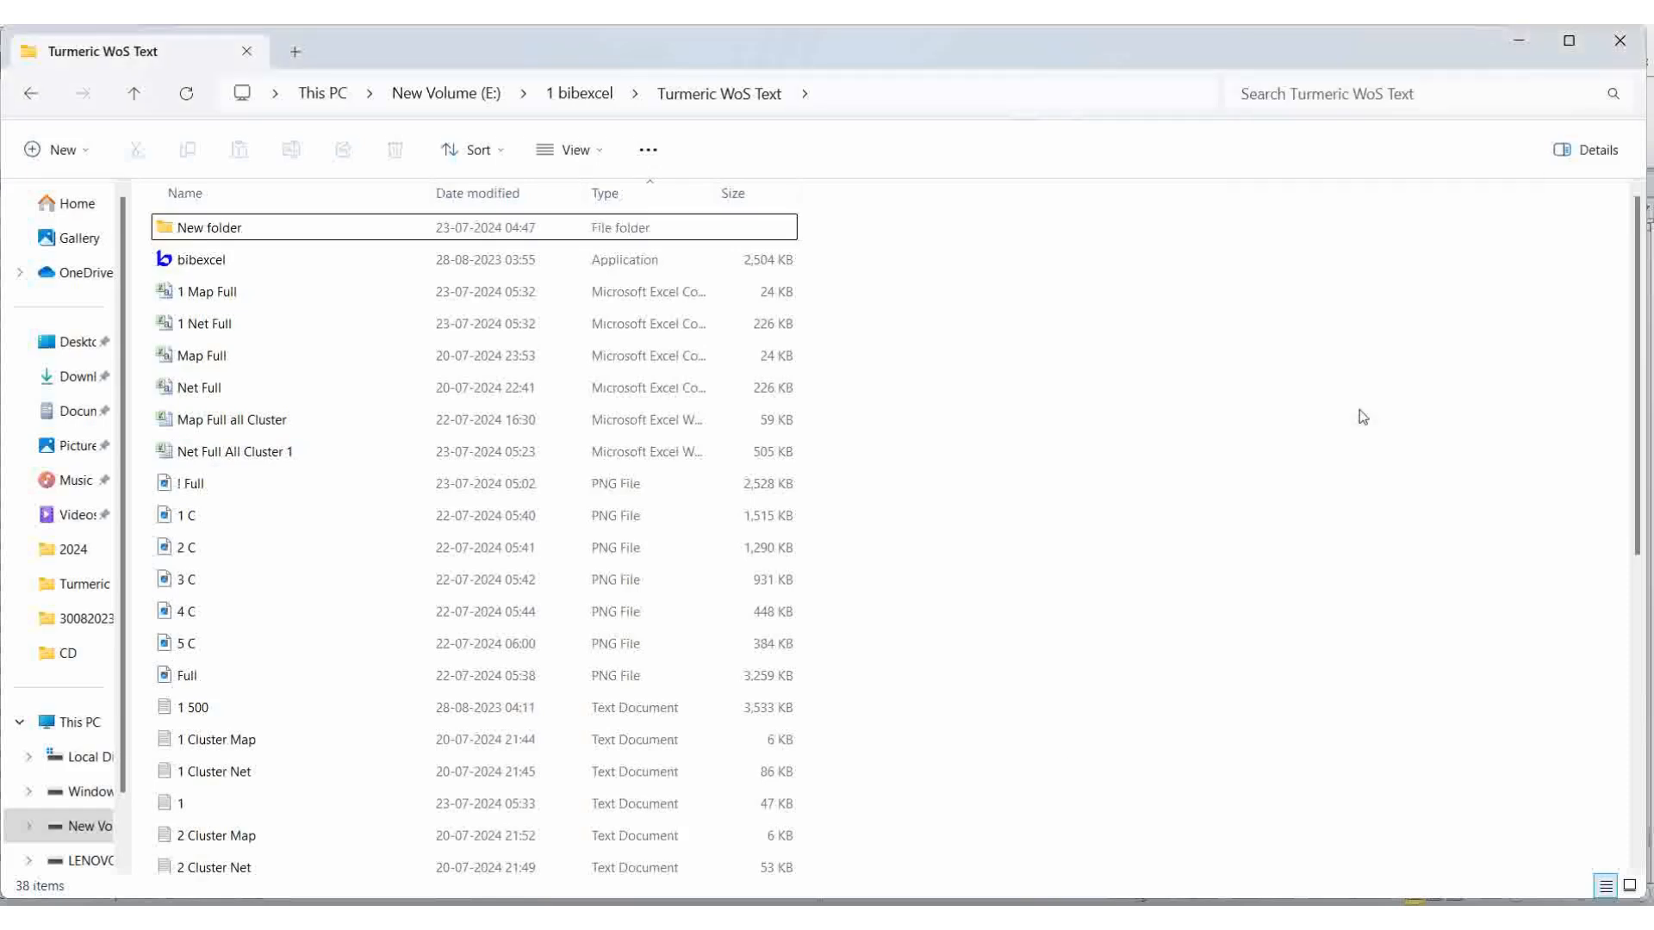
{"action": "left_click", "coordinate": [1223, 465]}
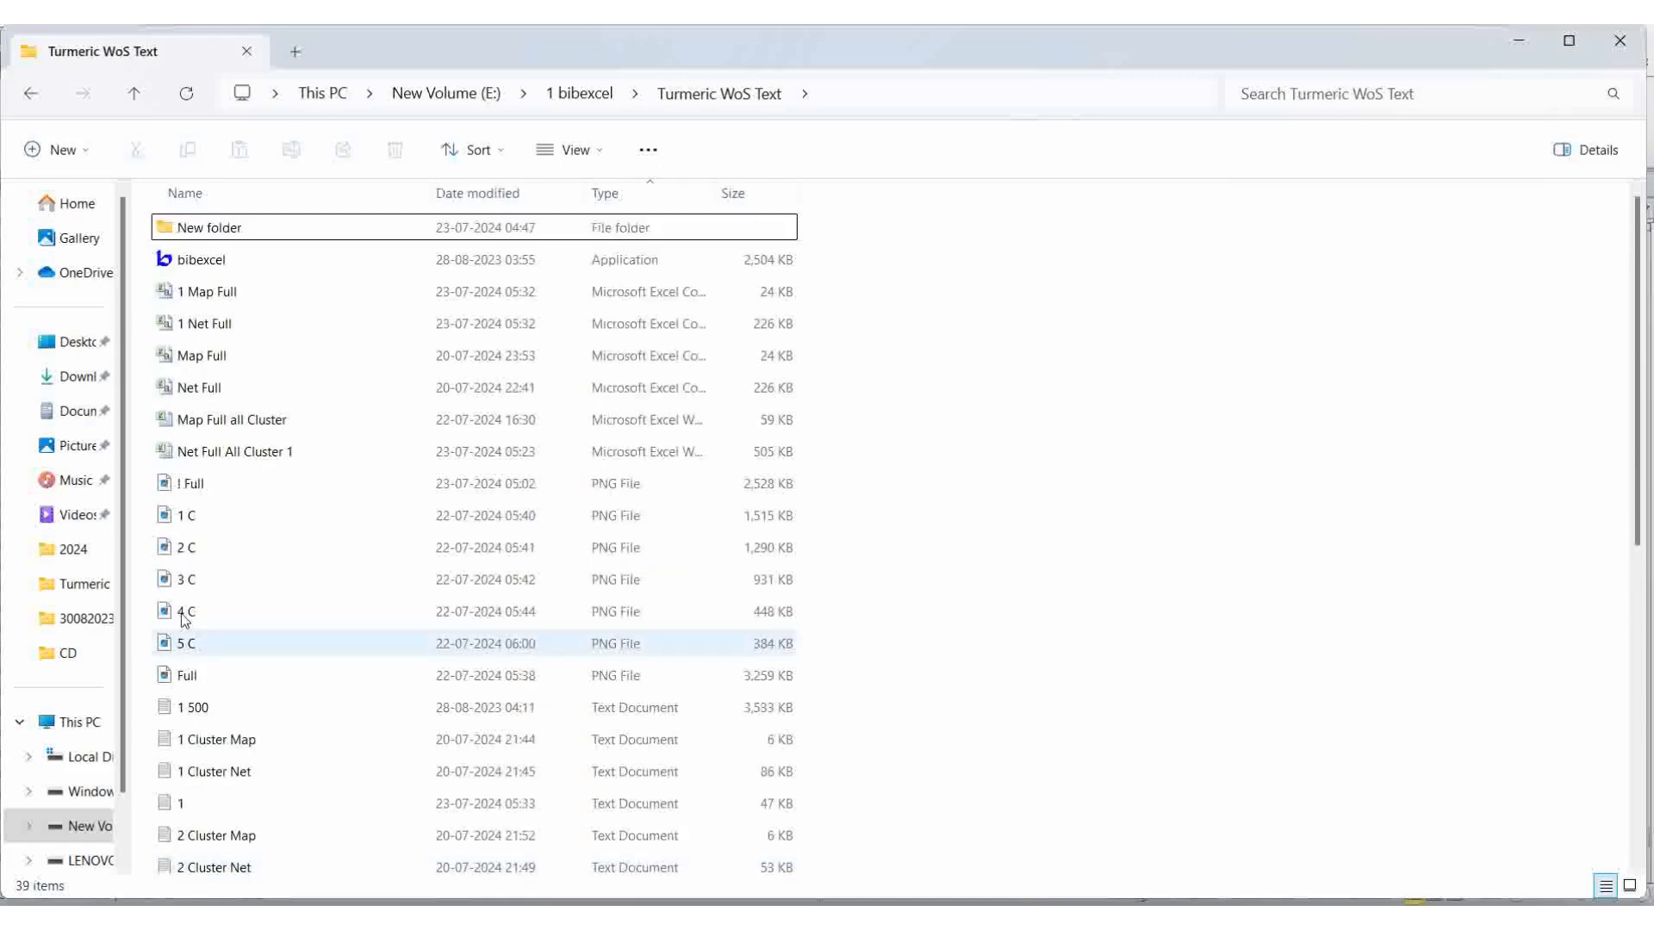
Open New Text Document (2), paste the copied 1 Net rows into it and save the file
{"action": "scroll", "coordinate": [1155, 510], "scroll_direction": "down", "scroll_amount": 4}
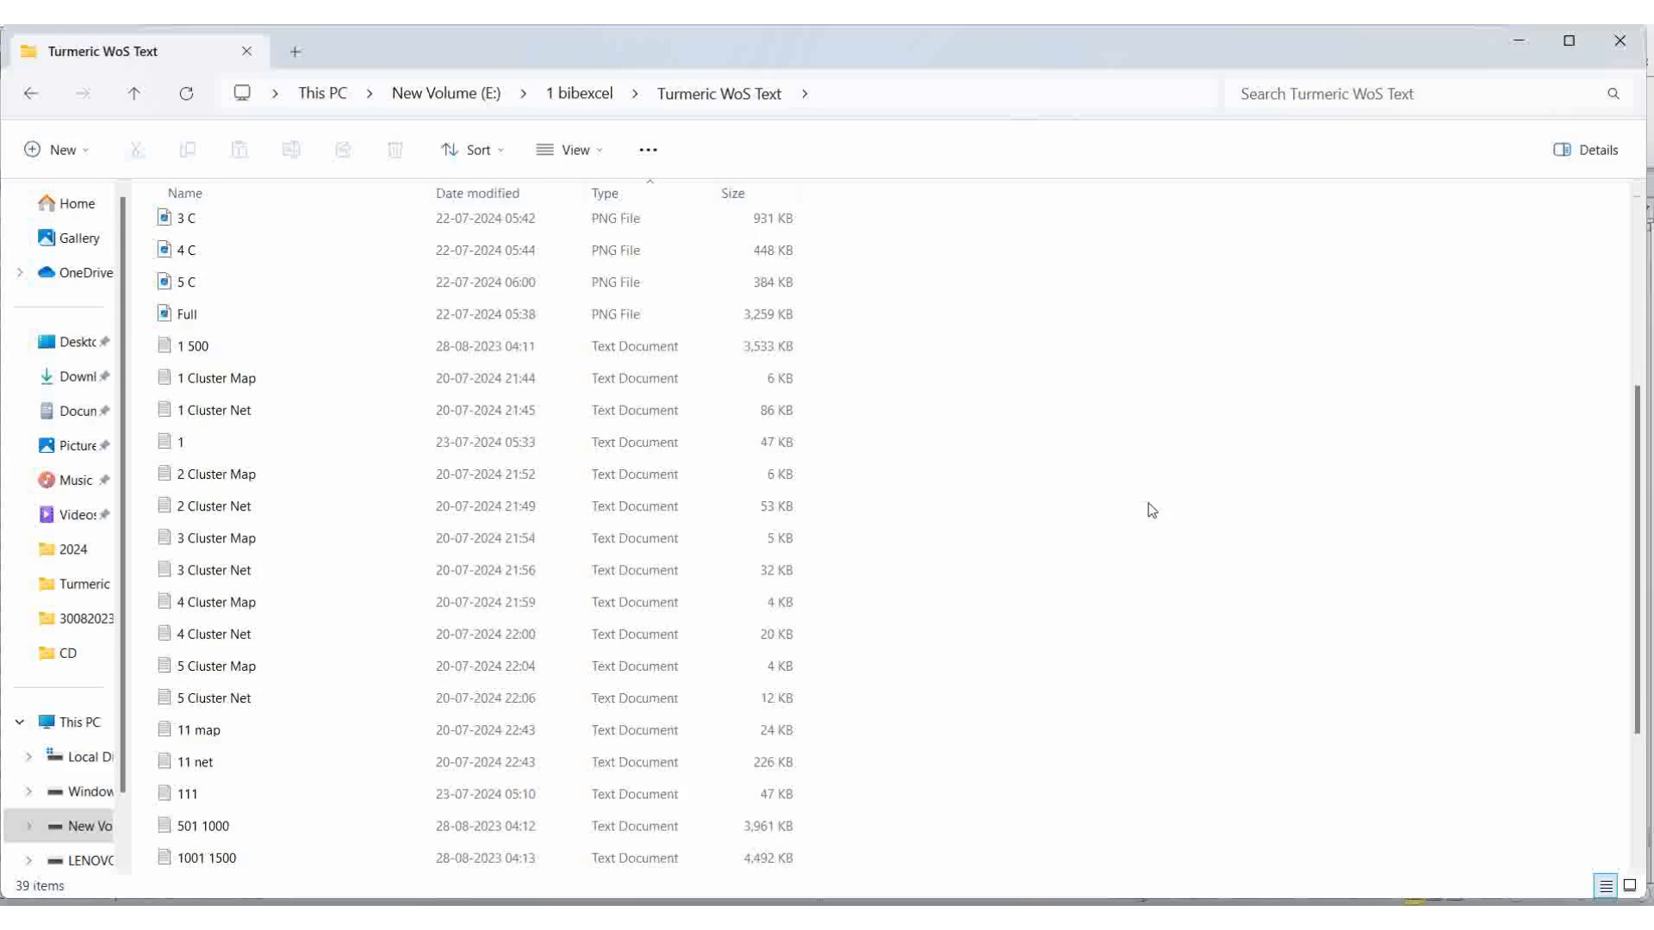
{"action": "scroll", "coordinate": [1152, 510], "scroll_direction": "down", "scroll_amount": 3}
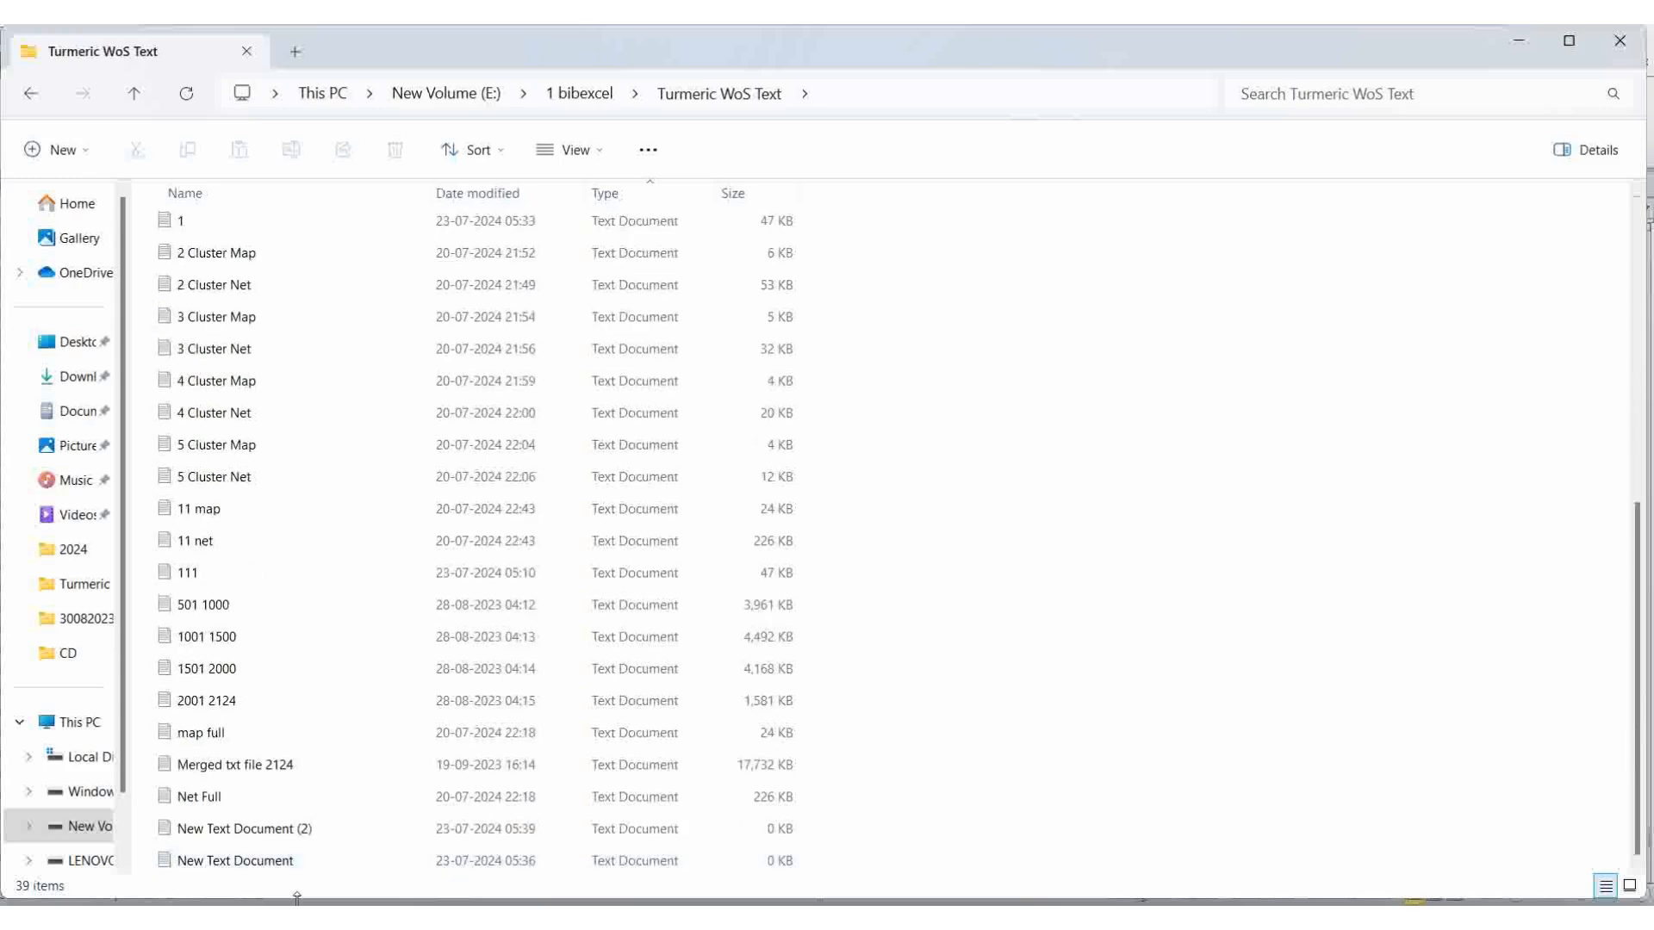
{"action": "double_click", "coordinate": [274, 832]}
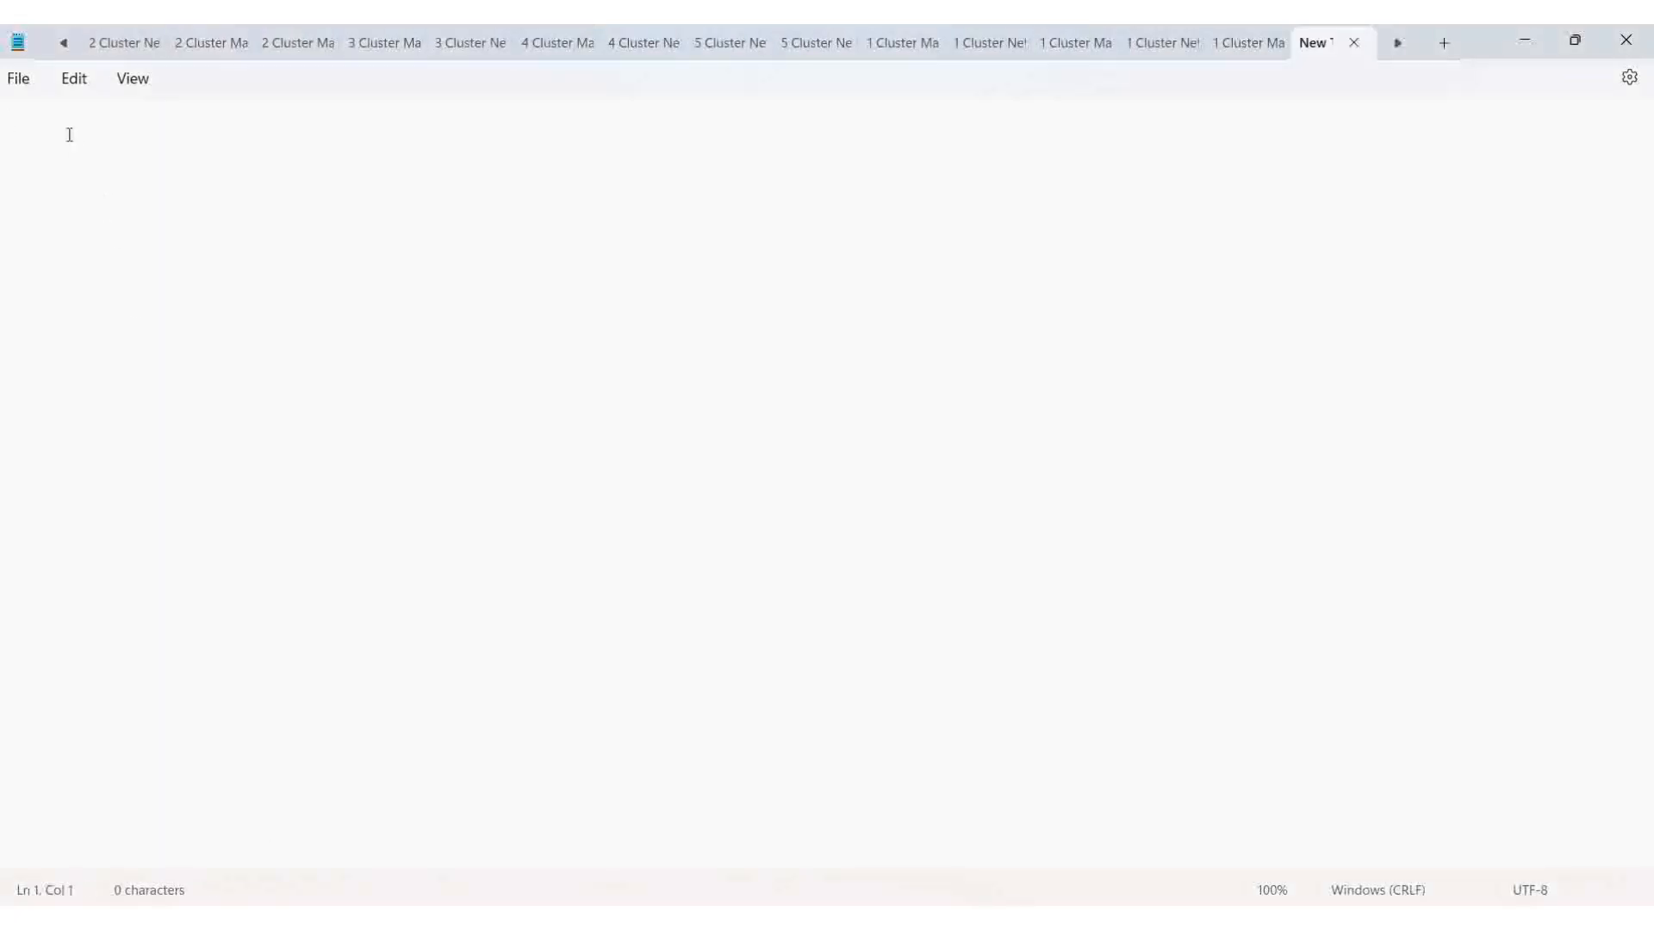
{"action": "key", "text": "ctrl+v"}
{"action": "key", "text": "ctrl+s"}
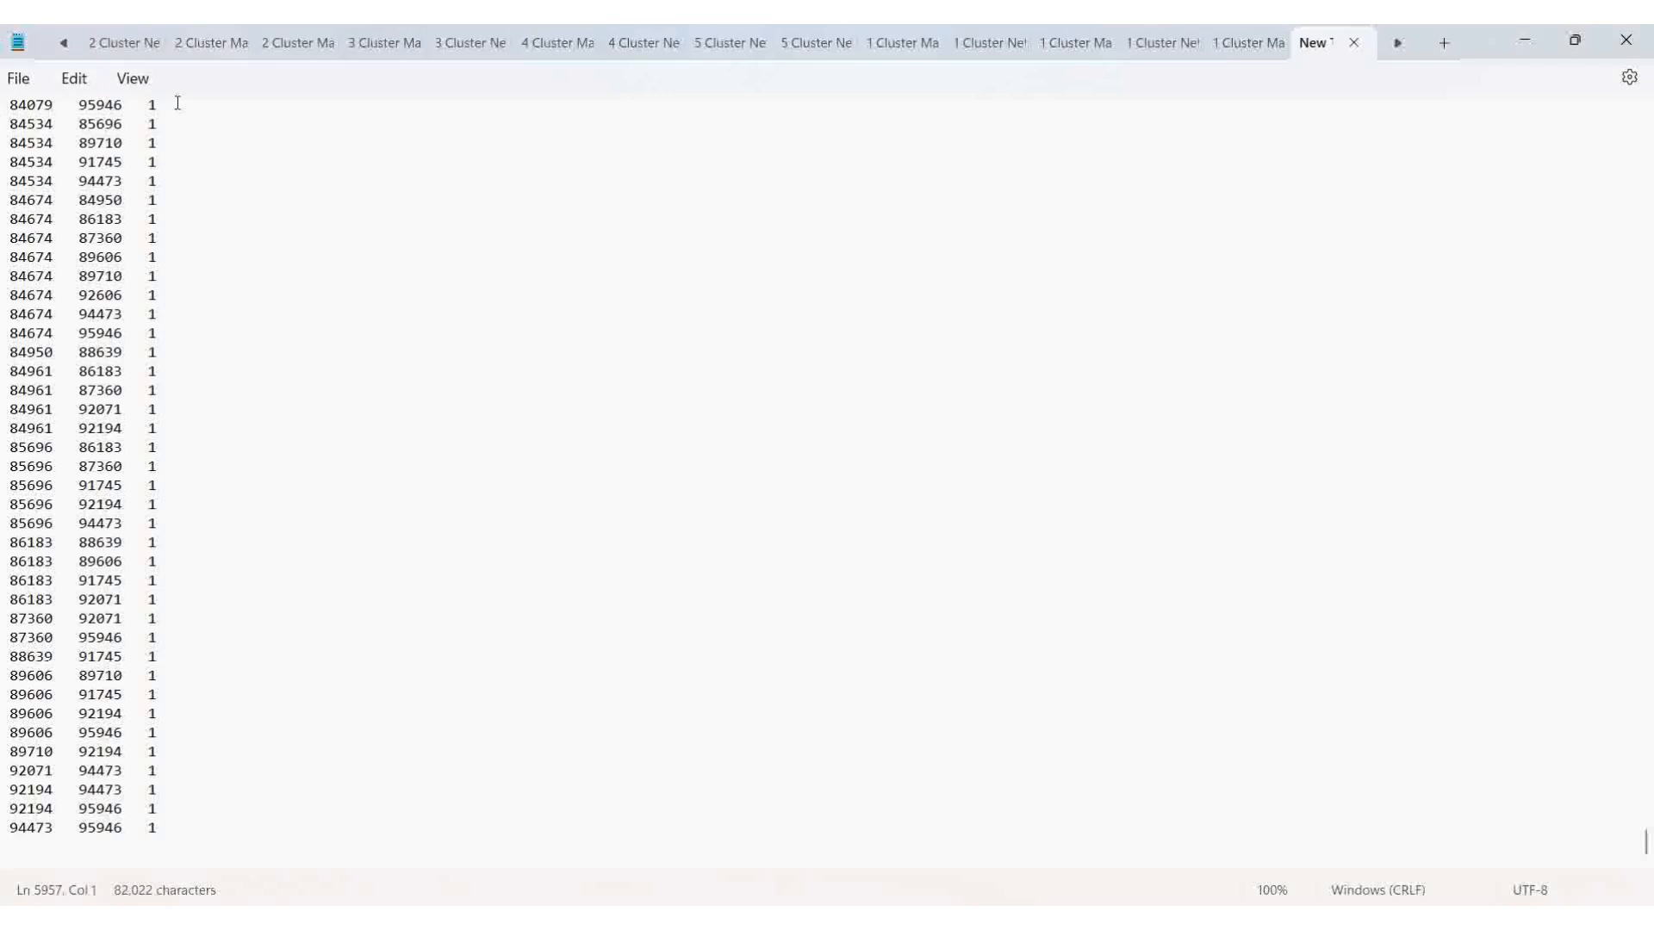
Save a copy of the text file as Net 1 Cluster in the Turmeric WoS Text folder and close Notepad
{"action": "left_click", "coordinate": [12, 81]}
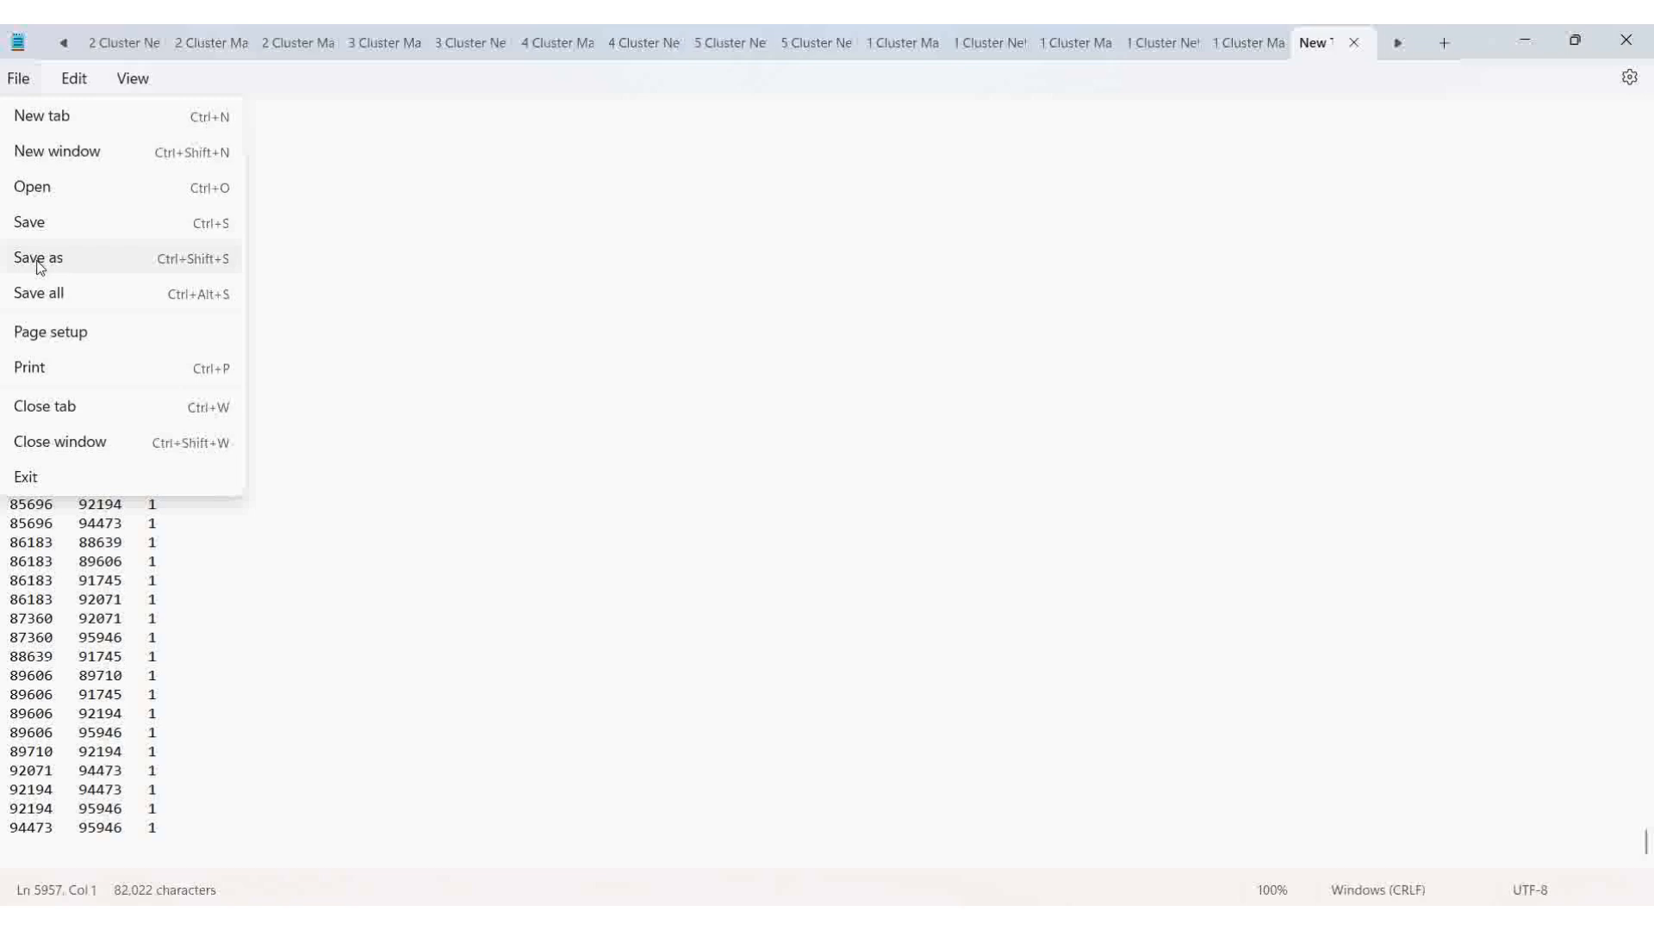
{"action": "left_click", "coordinate": [38, 259]}
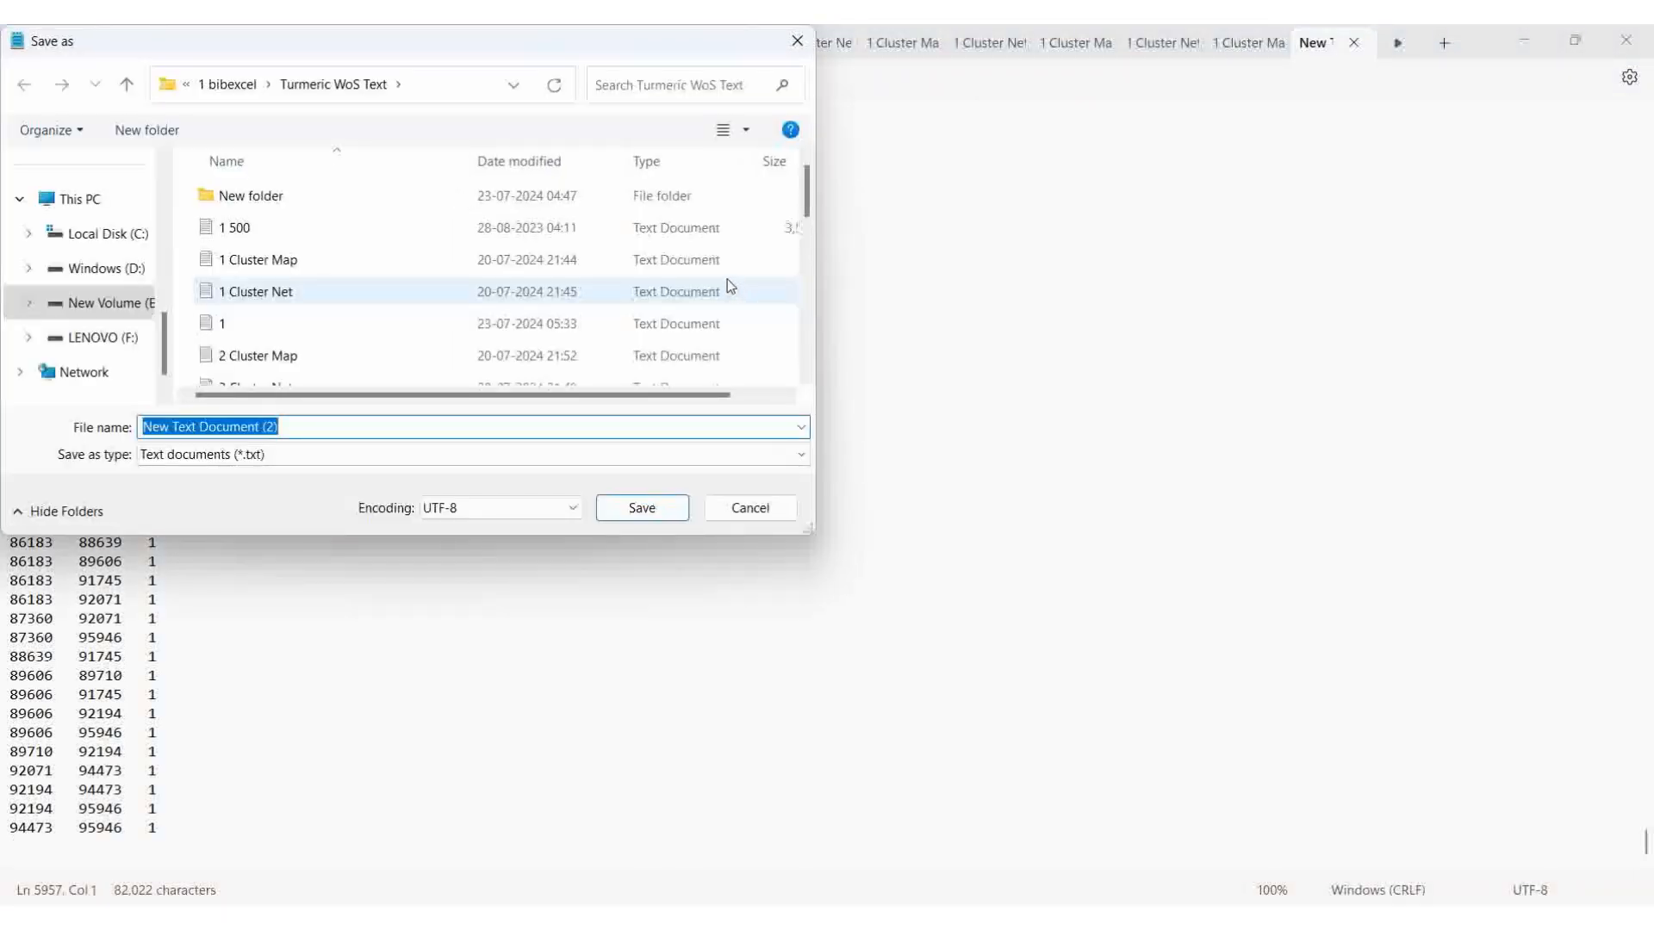
{"action": "type", "text": "Map"}
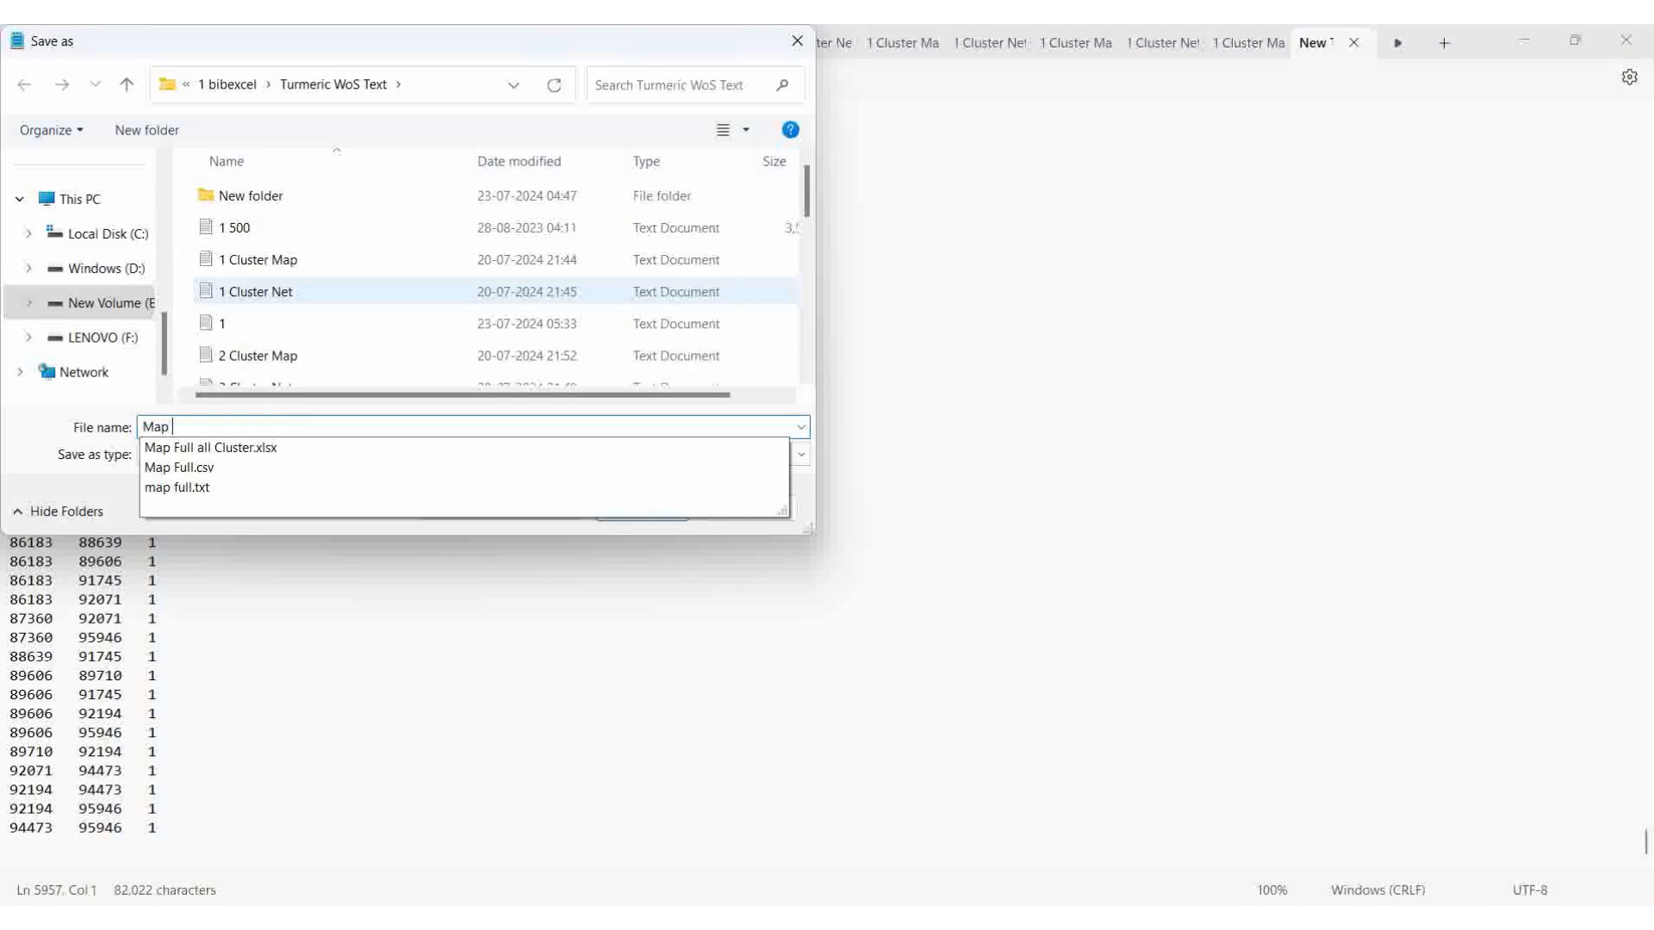
{"action": "type", "text": " 1 Cluster"}
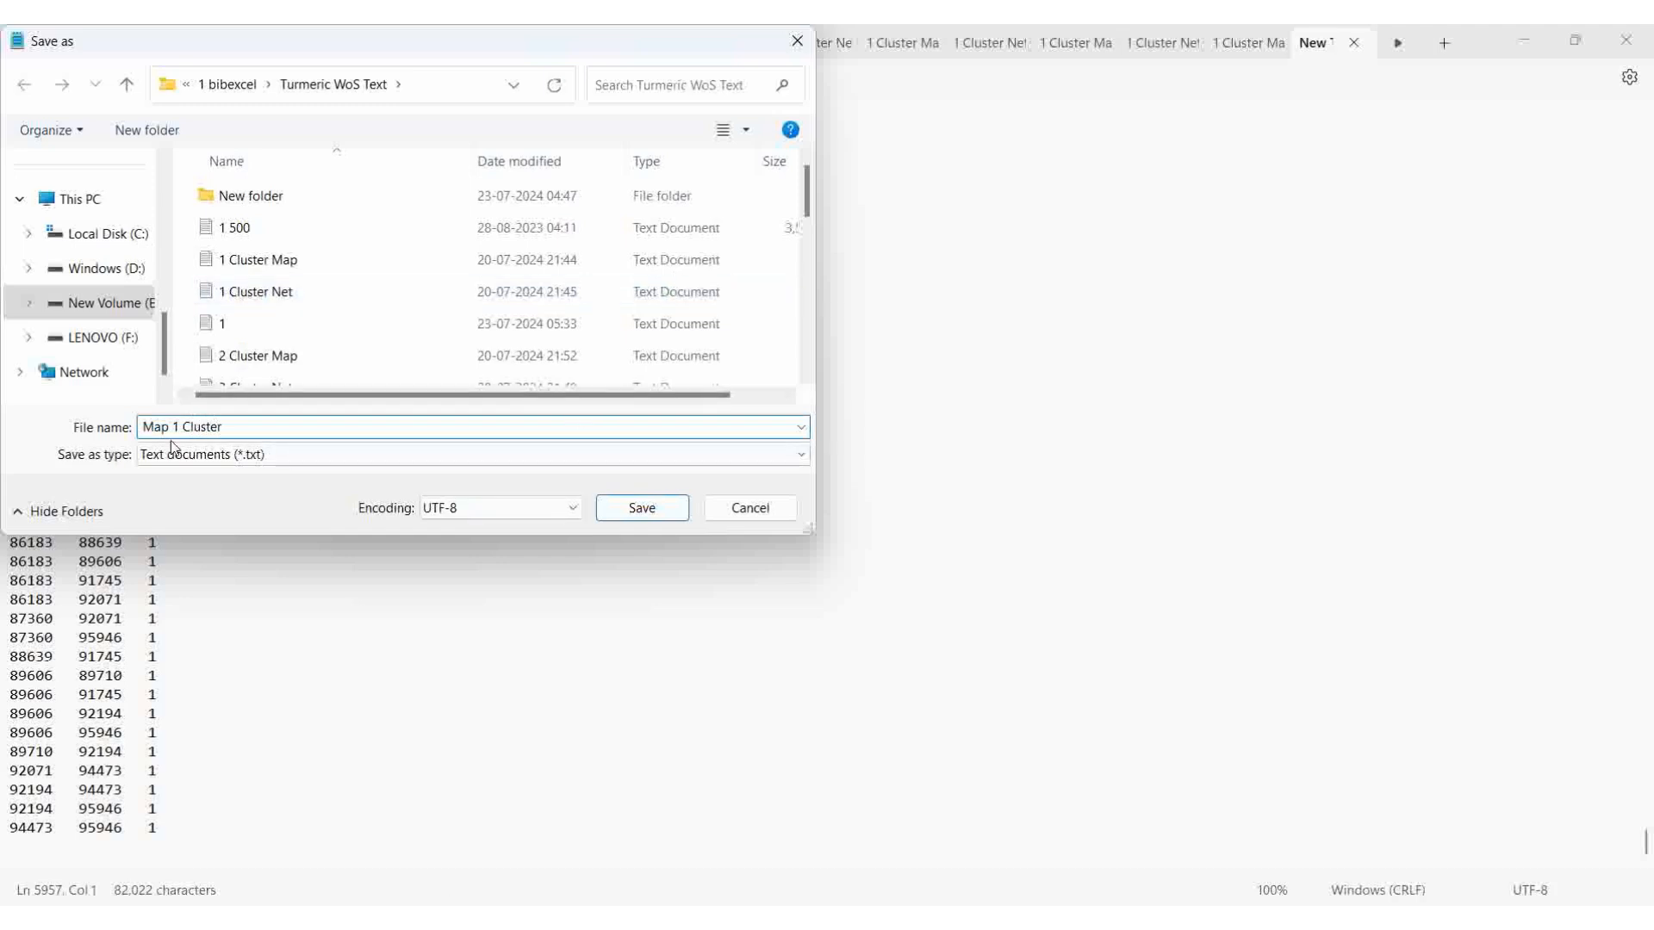
{"action": "left_click_drag", "start_coordinate": [171, 427], "coordinate": [110, 427]}
{"action": "type", "text": "Net"}
{"action": "left_click", "coordinate": [641, 508]}
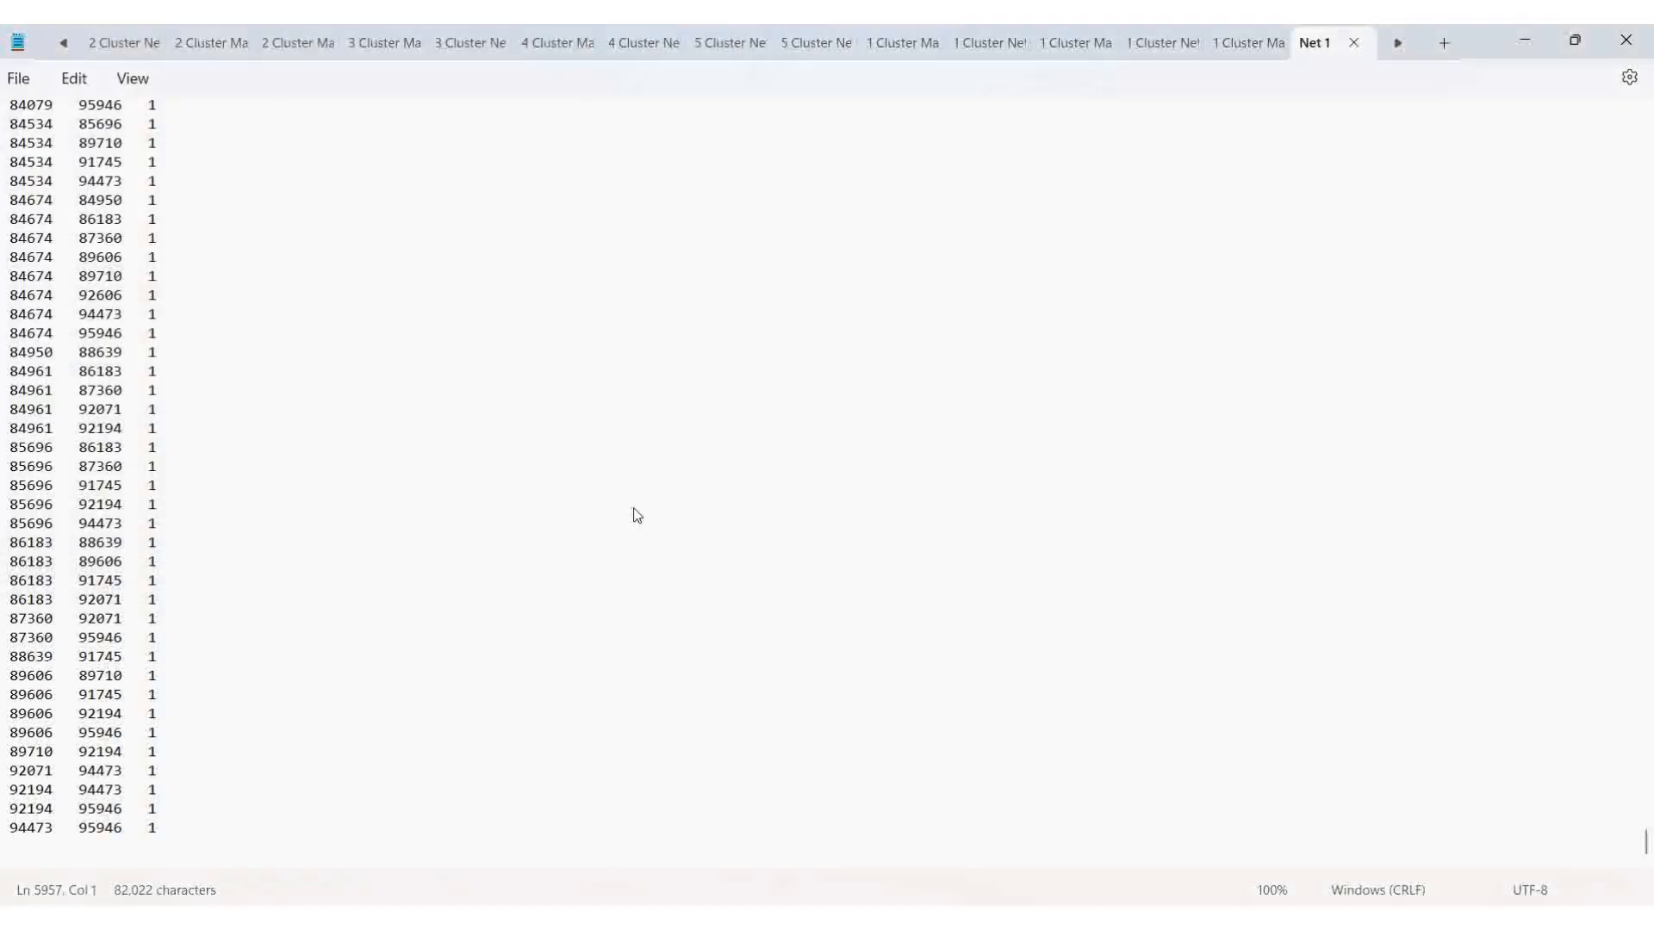
{"action": "left_click", "coordinate": [1627, 42]}
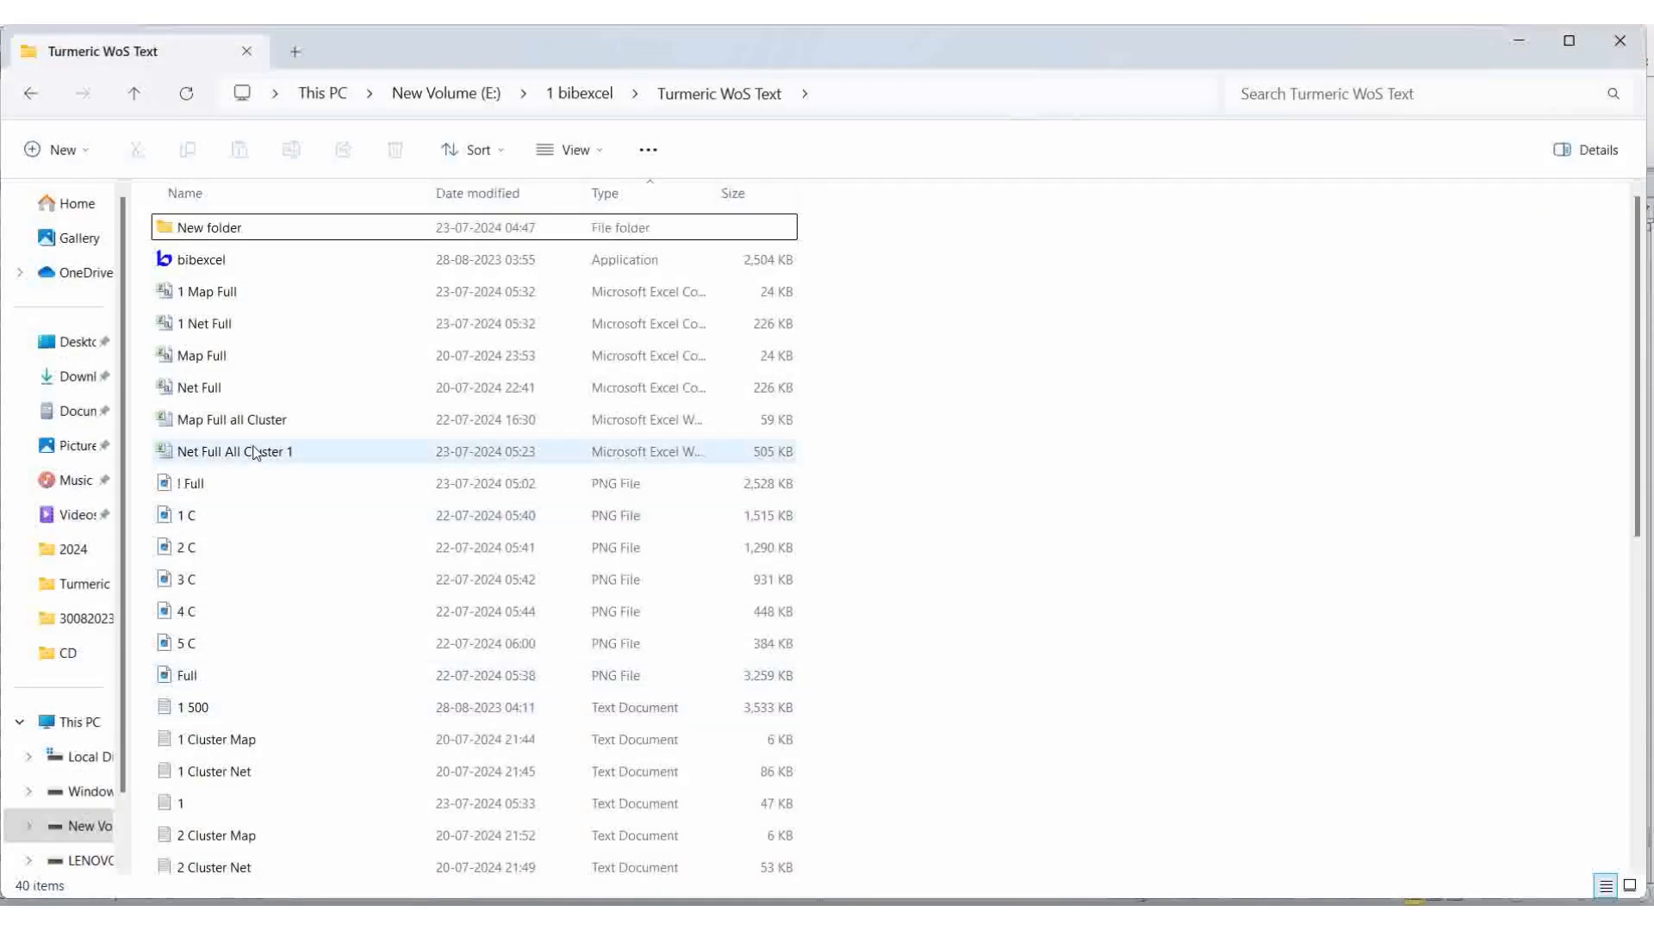
Switch to the Map Full all Cluster workbook and copy all the data on the 1 Map sheet, cells A1 to H57
{"action": "mouse_move", "coordinate": [1158, 919]}
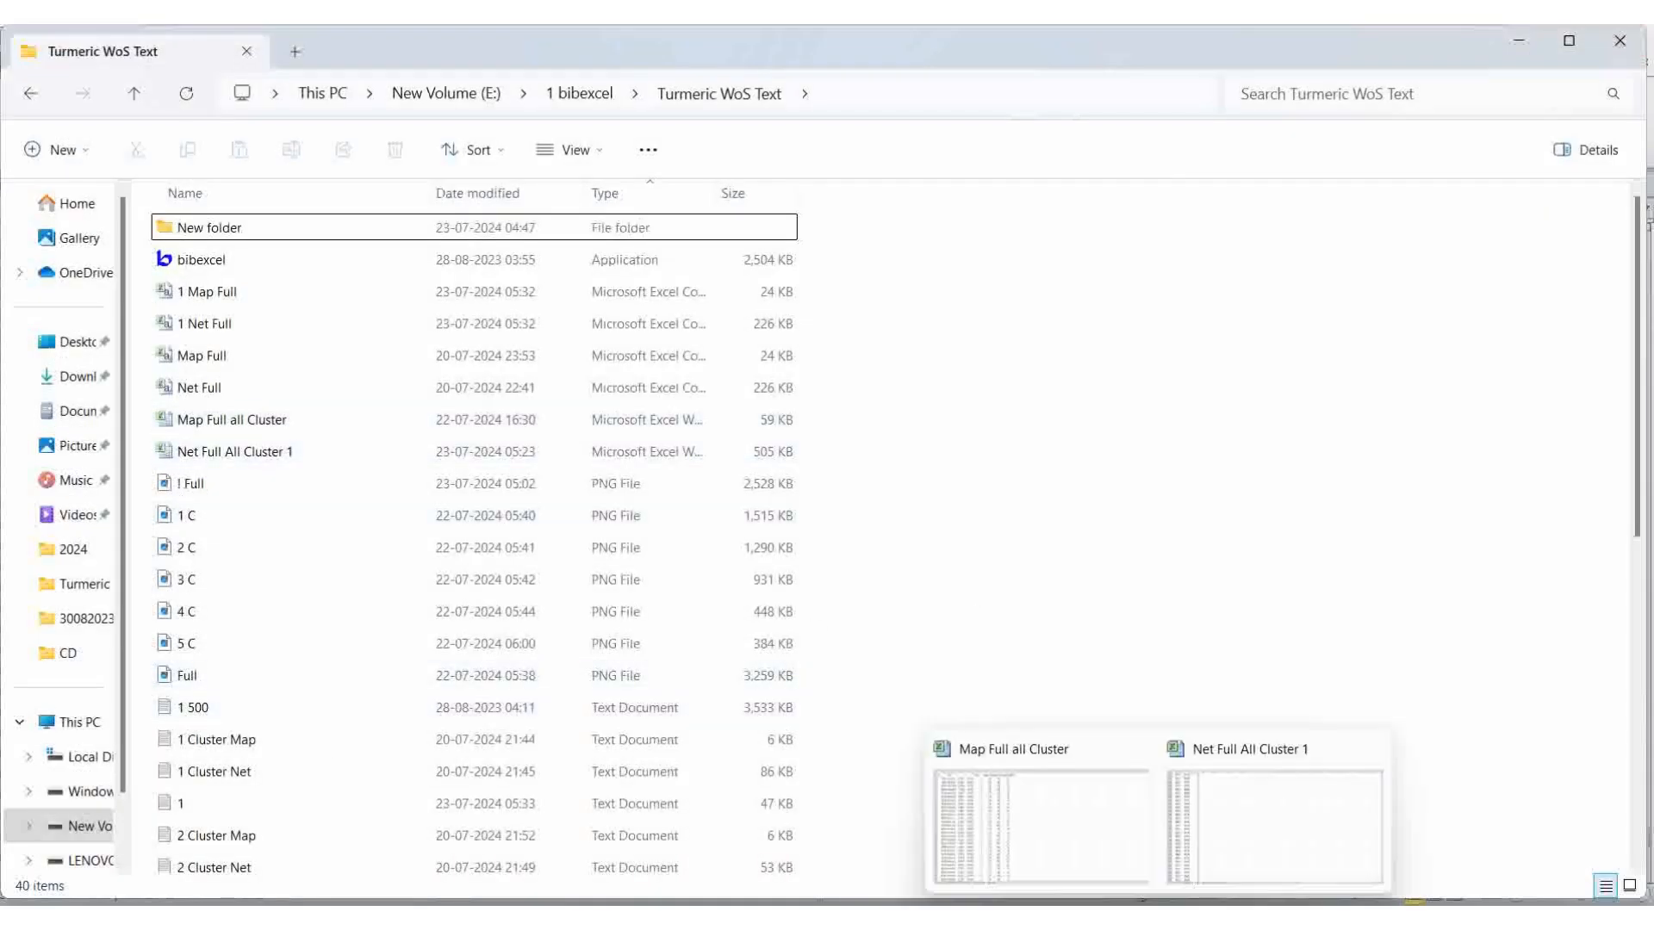
{"action": "left_click", "coordinate": [1099, 866]}
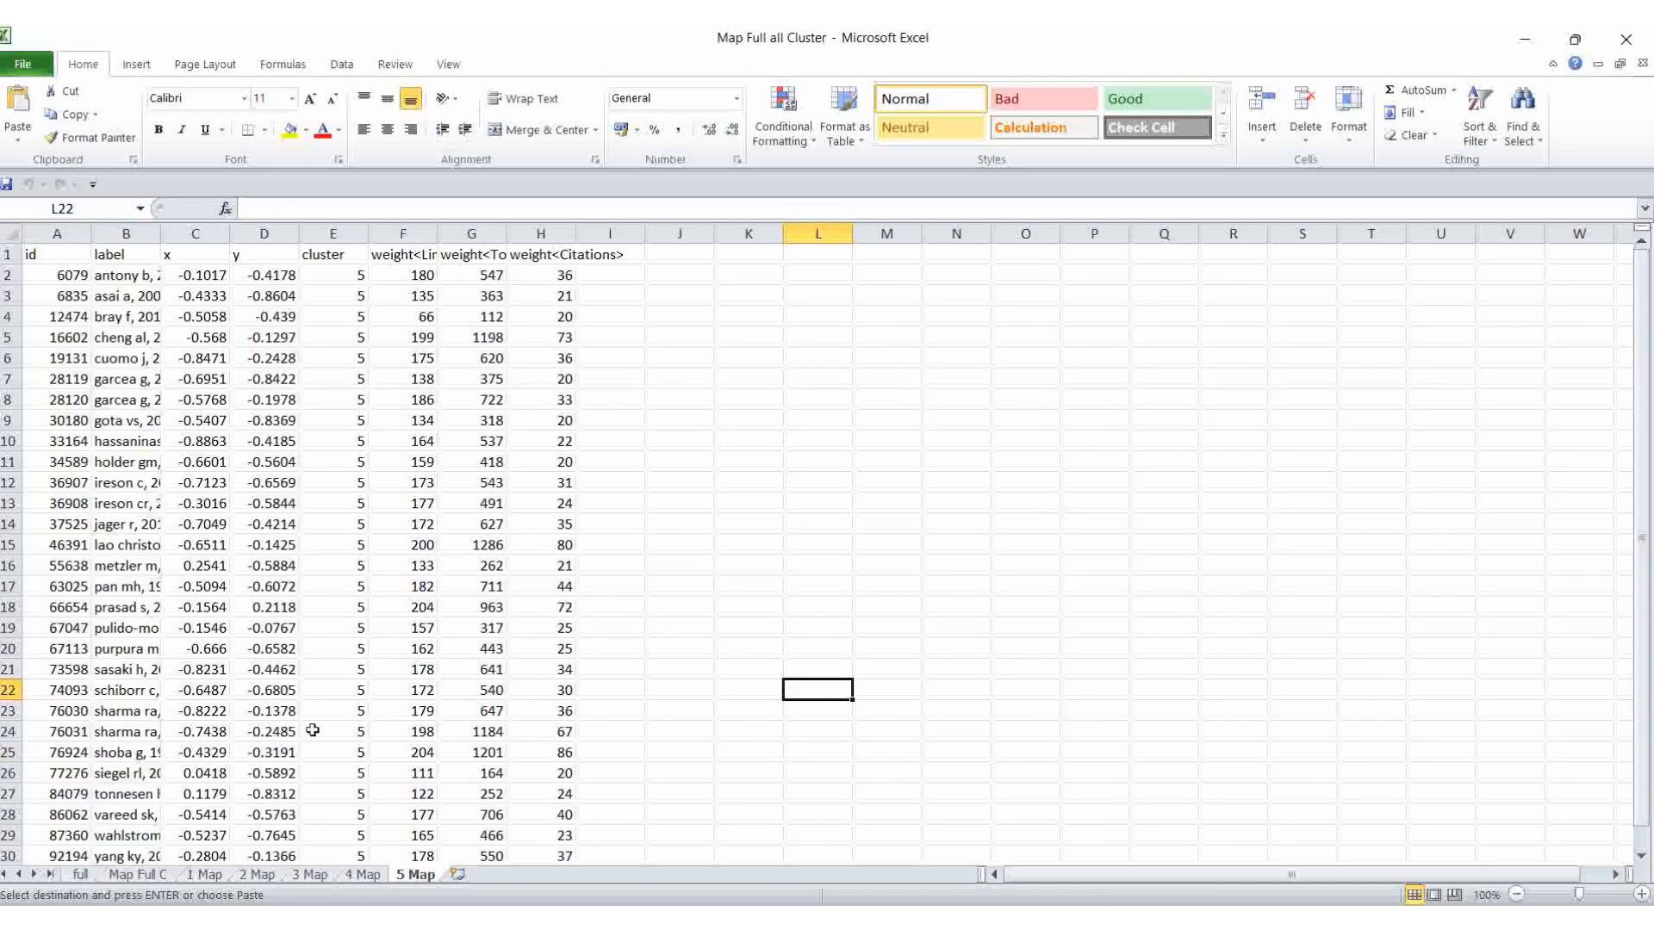
{"action": "left_click", "coordinate": [202, 874]}
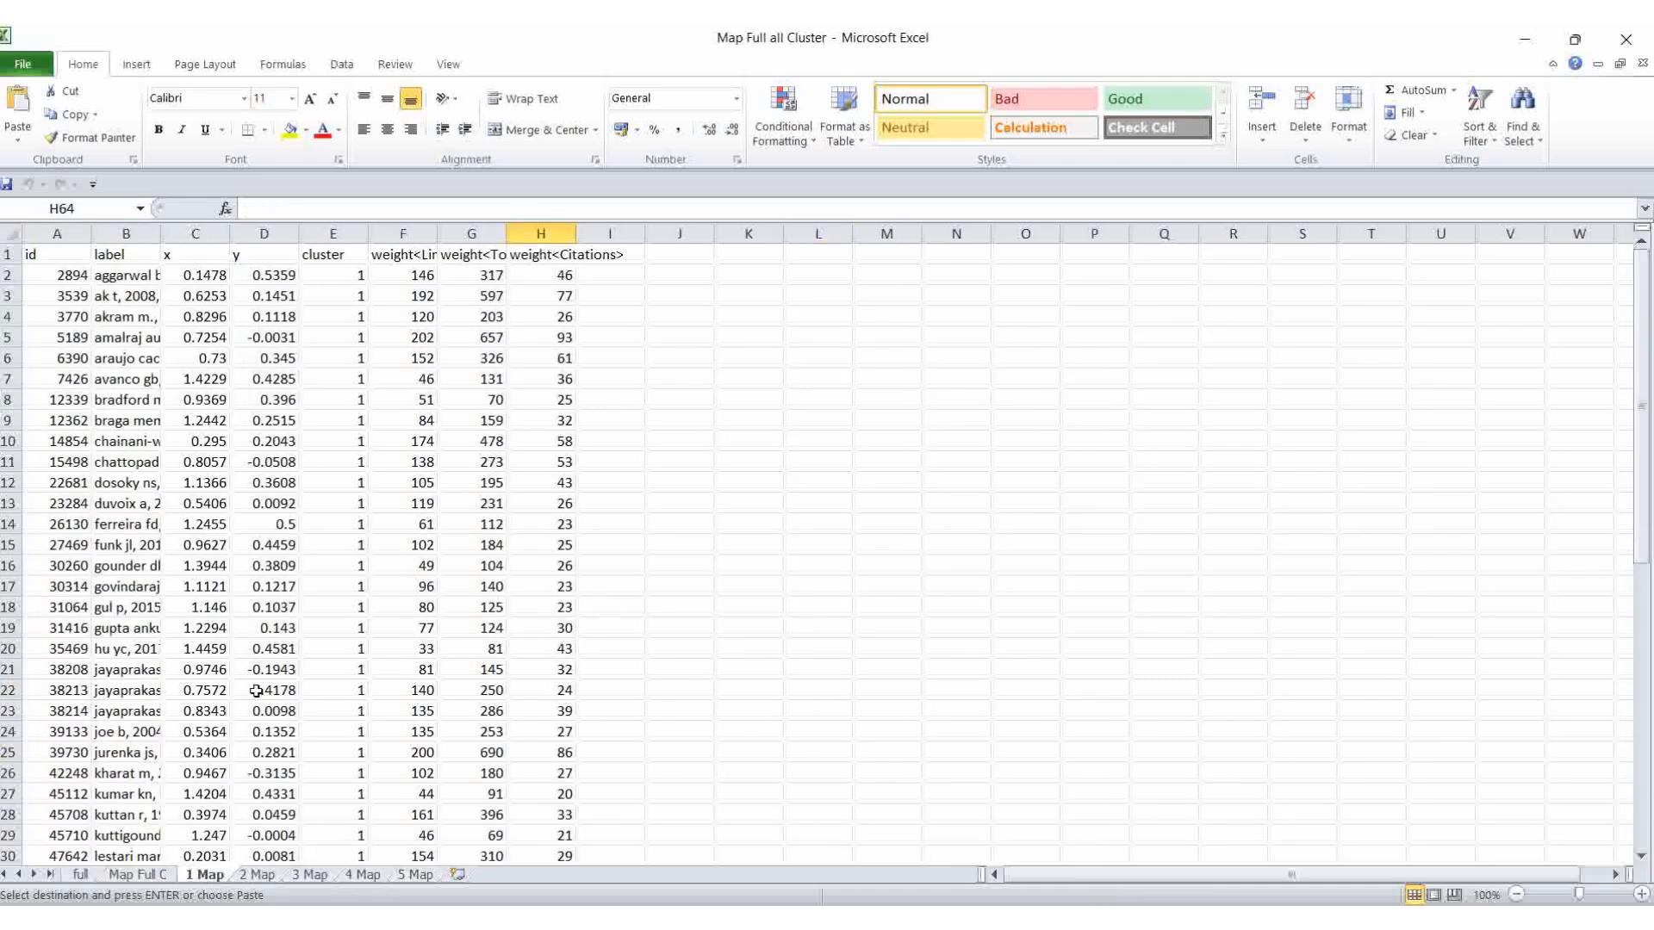
{"action": "left_click", "coordinate": [35, 258]}
{"action": "scroll", "coordinate": [411, 555], "scroll_direction": "down", "scroll_amount": 9}
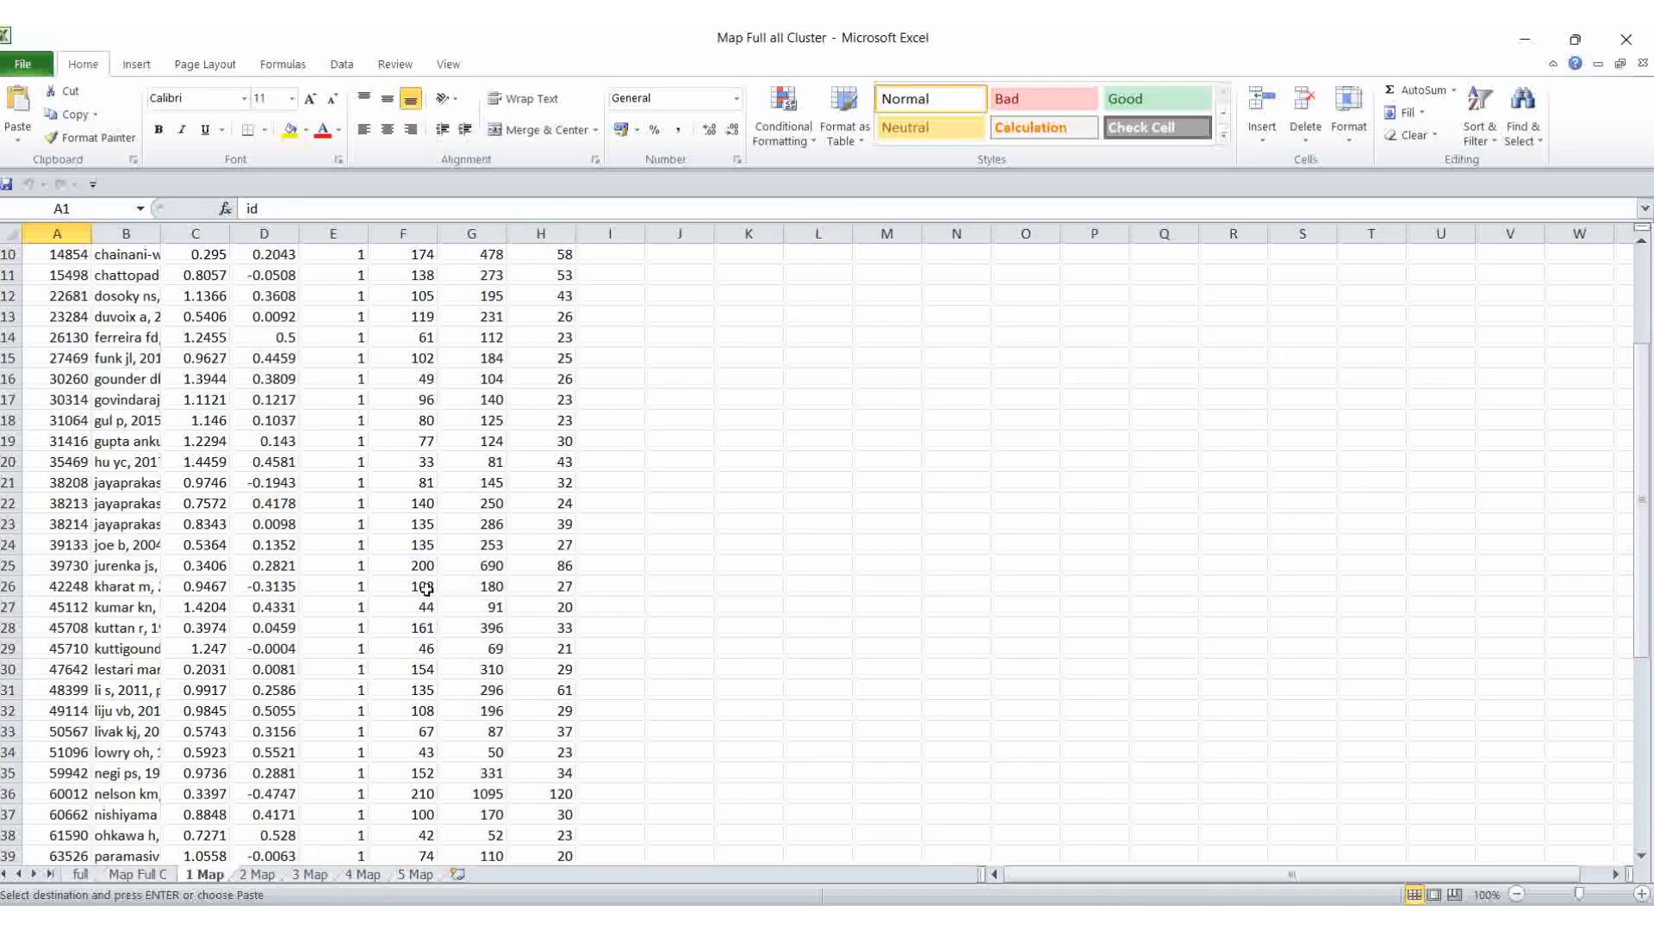
{"action": "scroll", "coordinate": [493, 701], "scroll_direction": "down", "scroll_amount": 6}
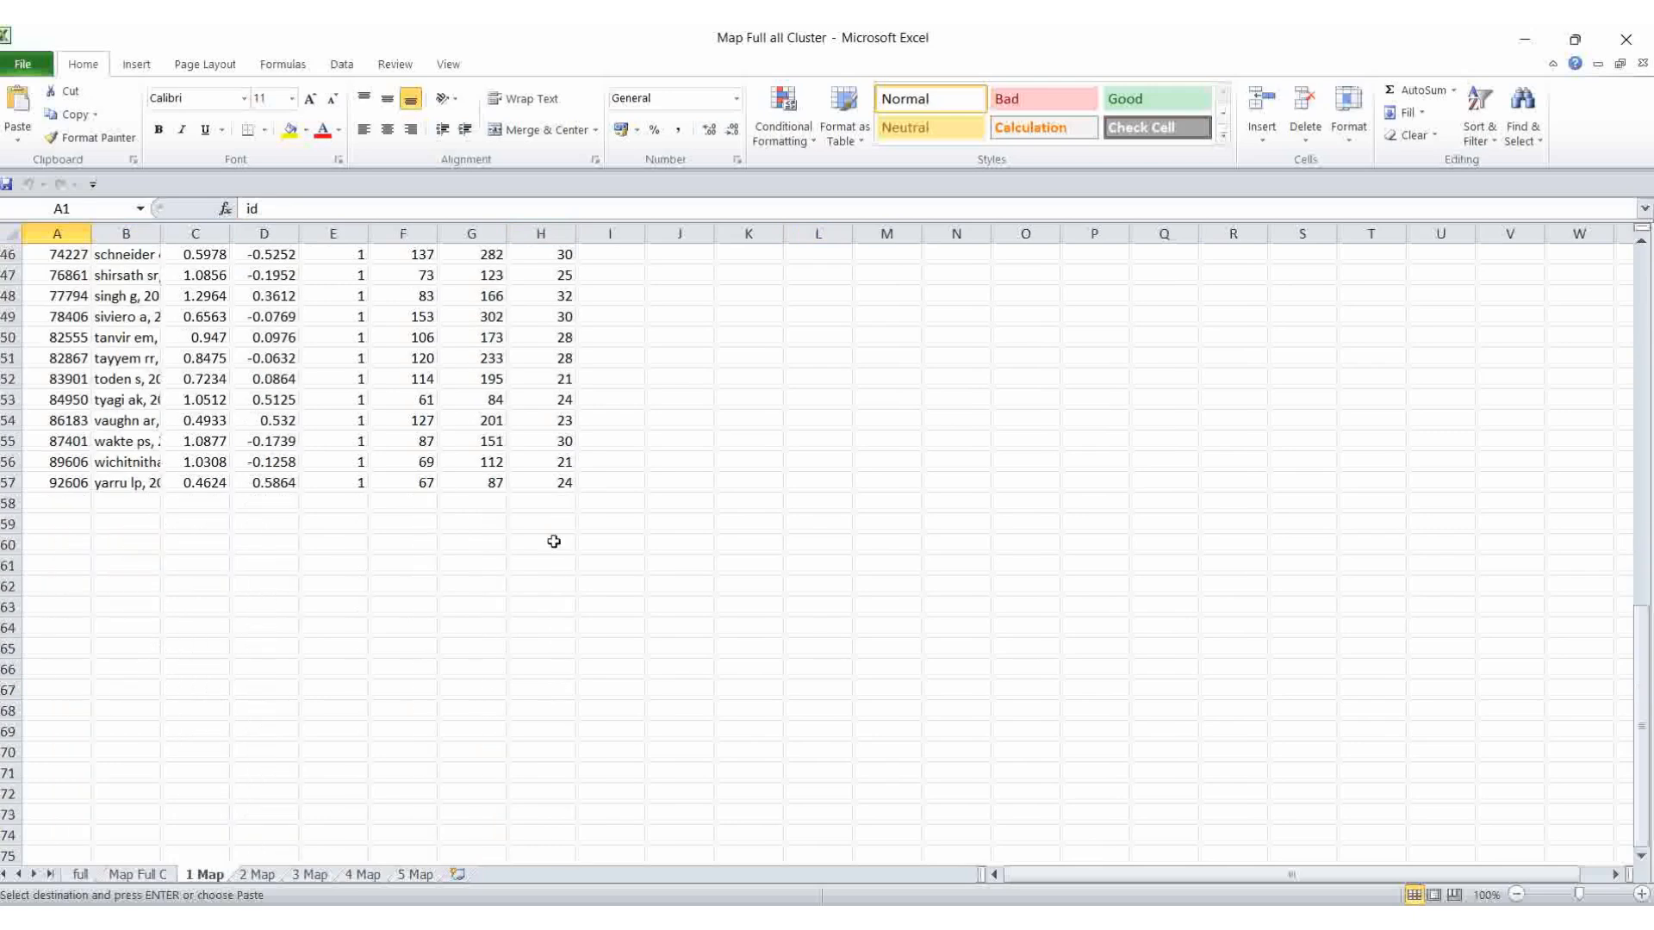
{"action": "left_click", "coordinate": [566, 480], "text": "shift"}
{"action": "key", "text": "ctrl+c"}
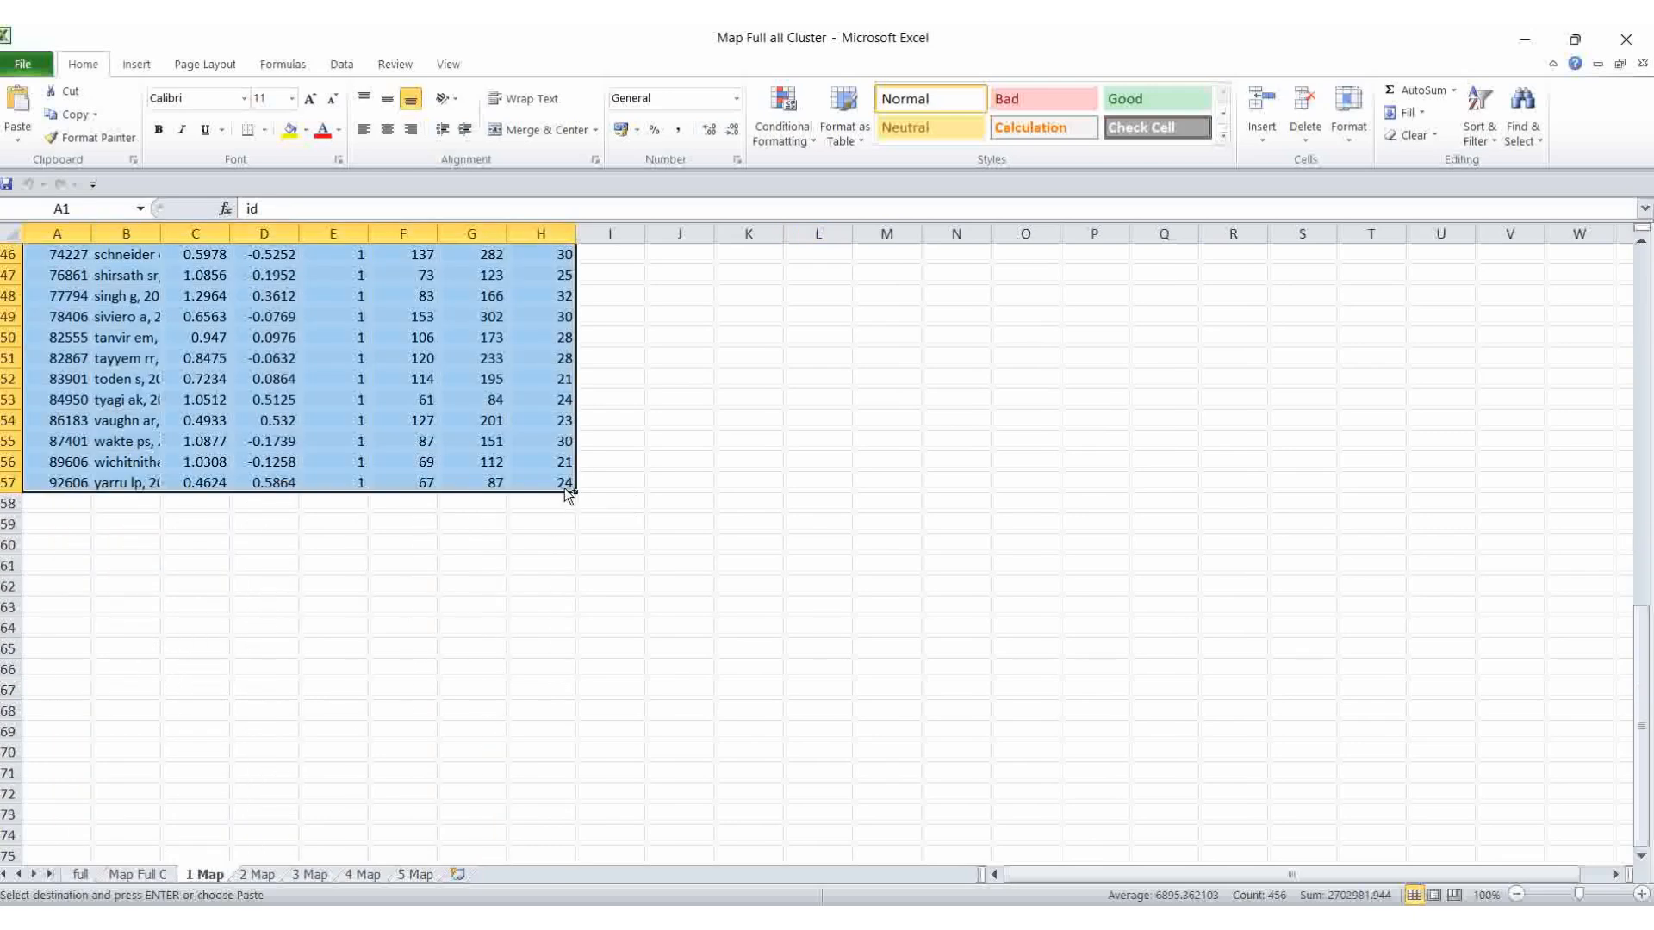
Return to the Turmeric WoS Text folder and delete the empty file New Text Document
{"action": "left_click", "coordinate": [928, 918]}
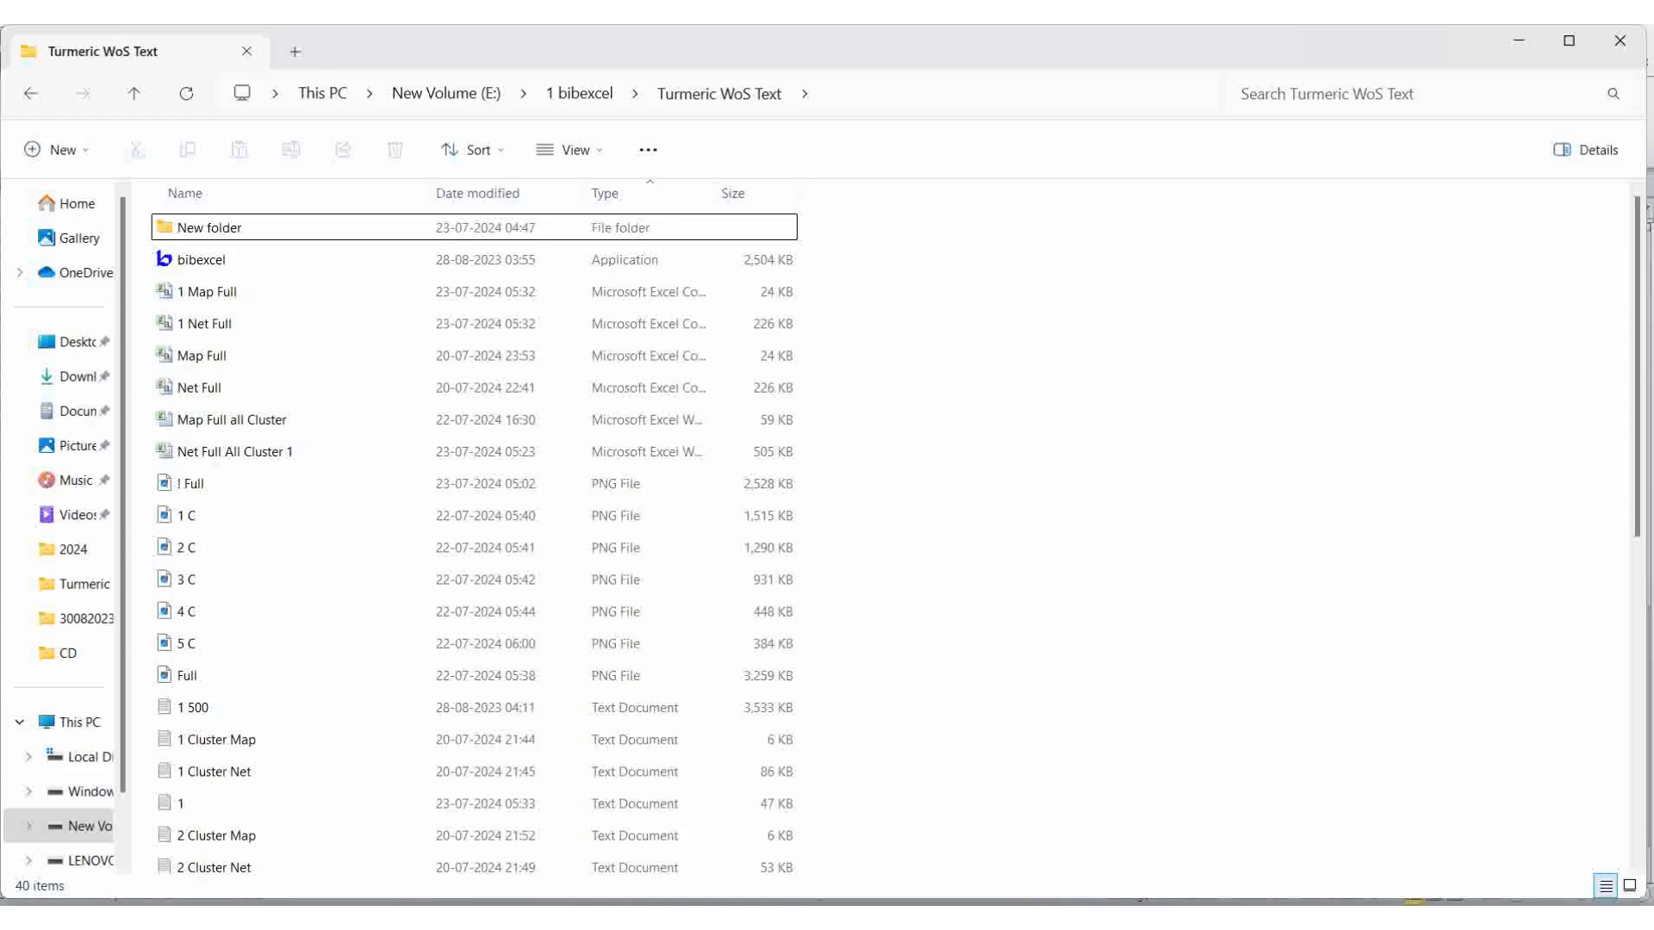
{"action": "scroll", "coordinate": [503, 828], "scroll_direction": "down", "scroll_amount": 6}
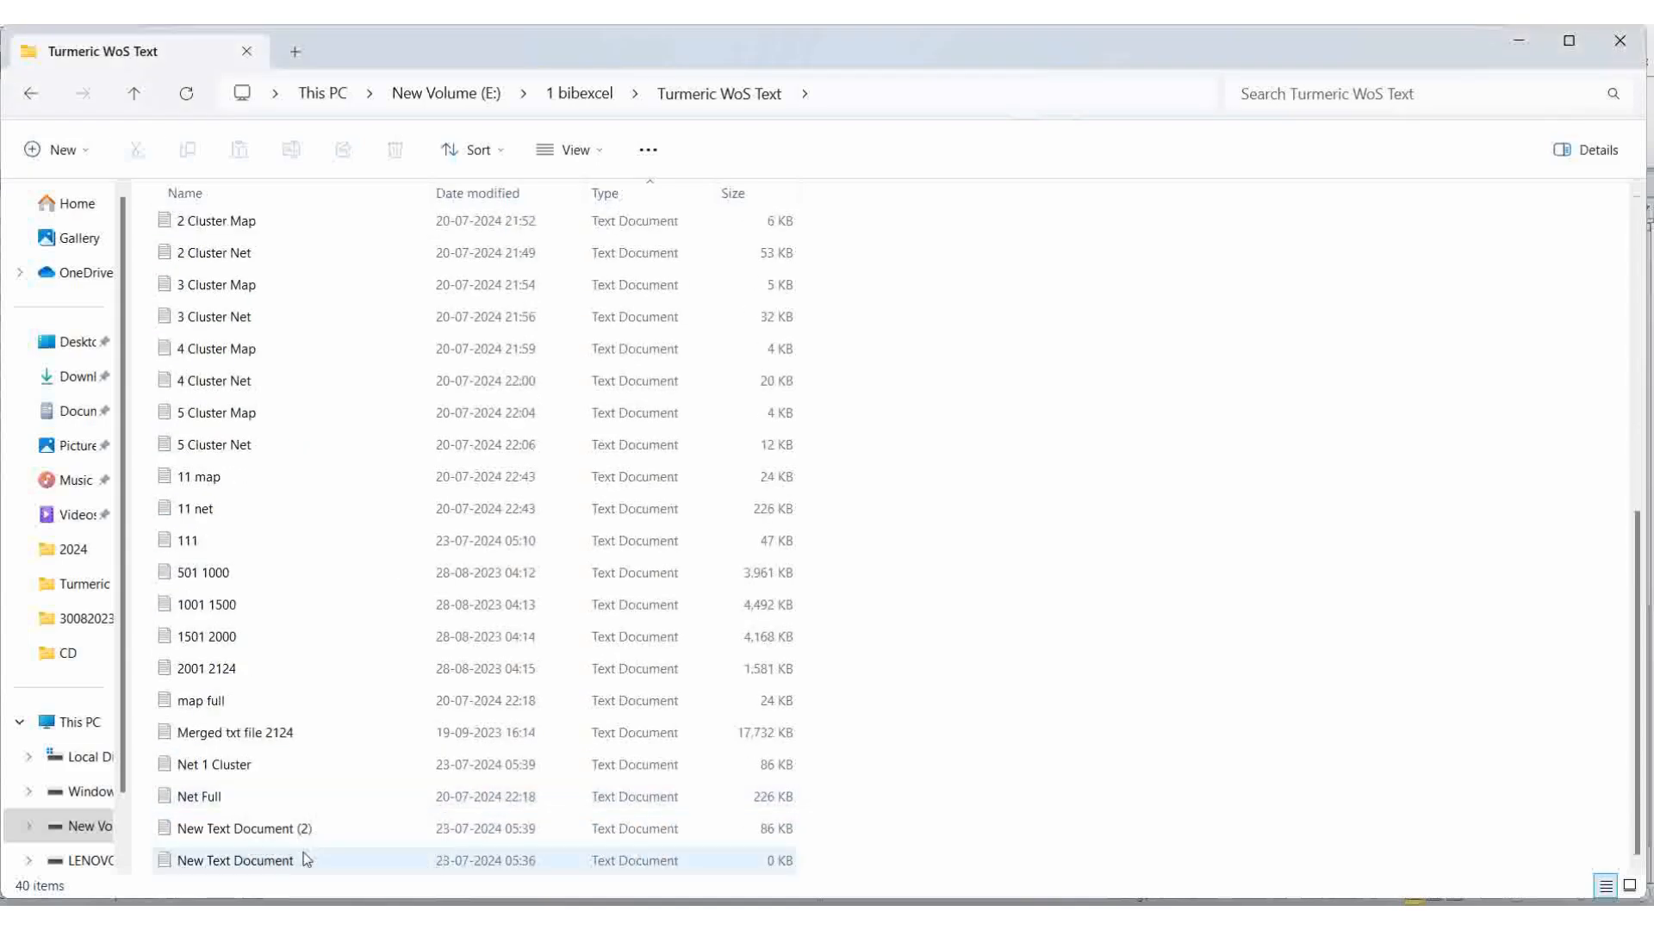
{"action": "left_click", "coordinate": [272, 862]}
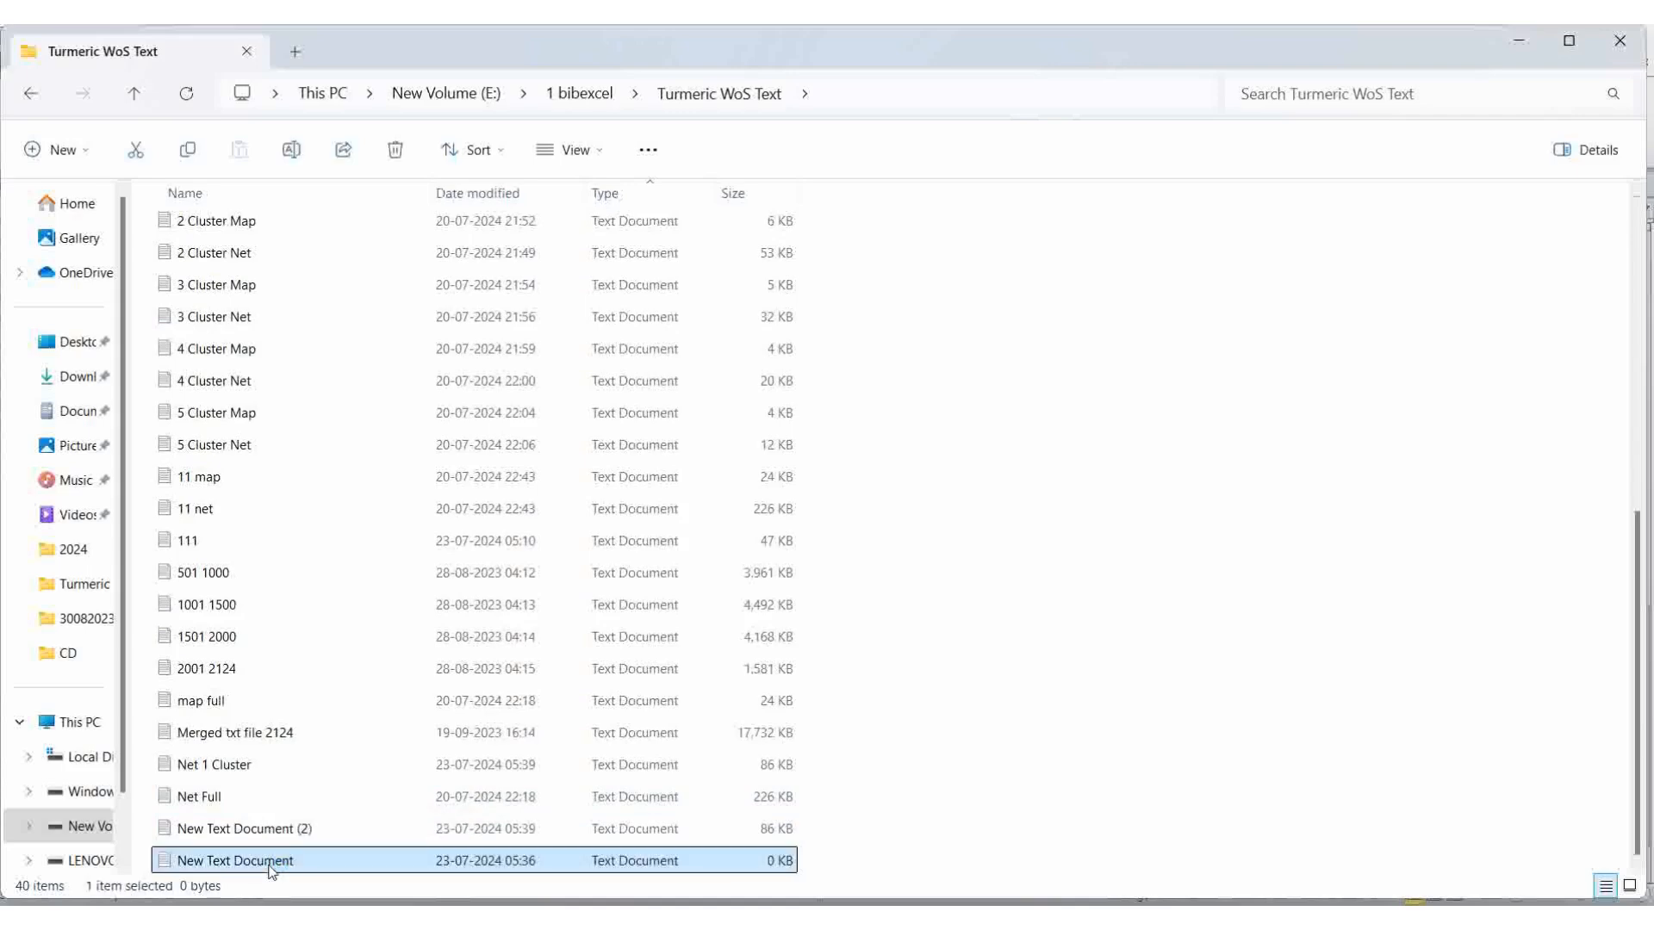
{"action": "key", "text": "Delete"}
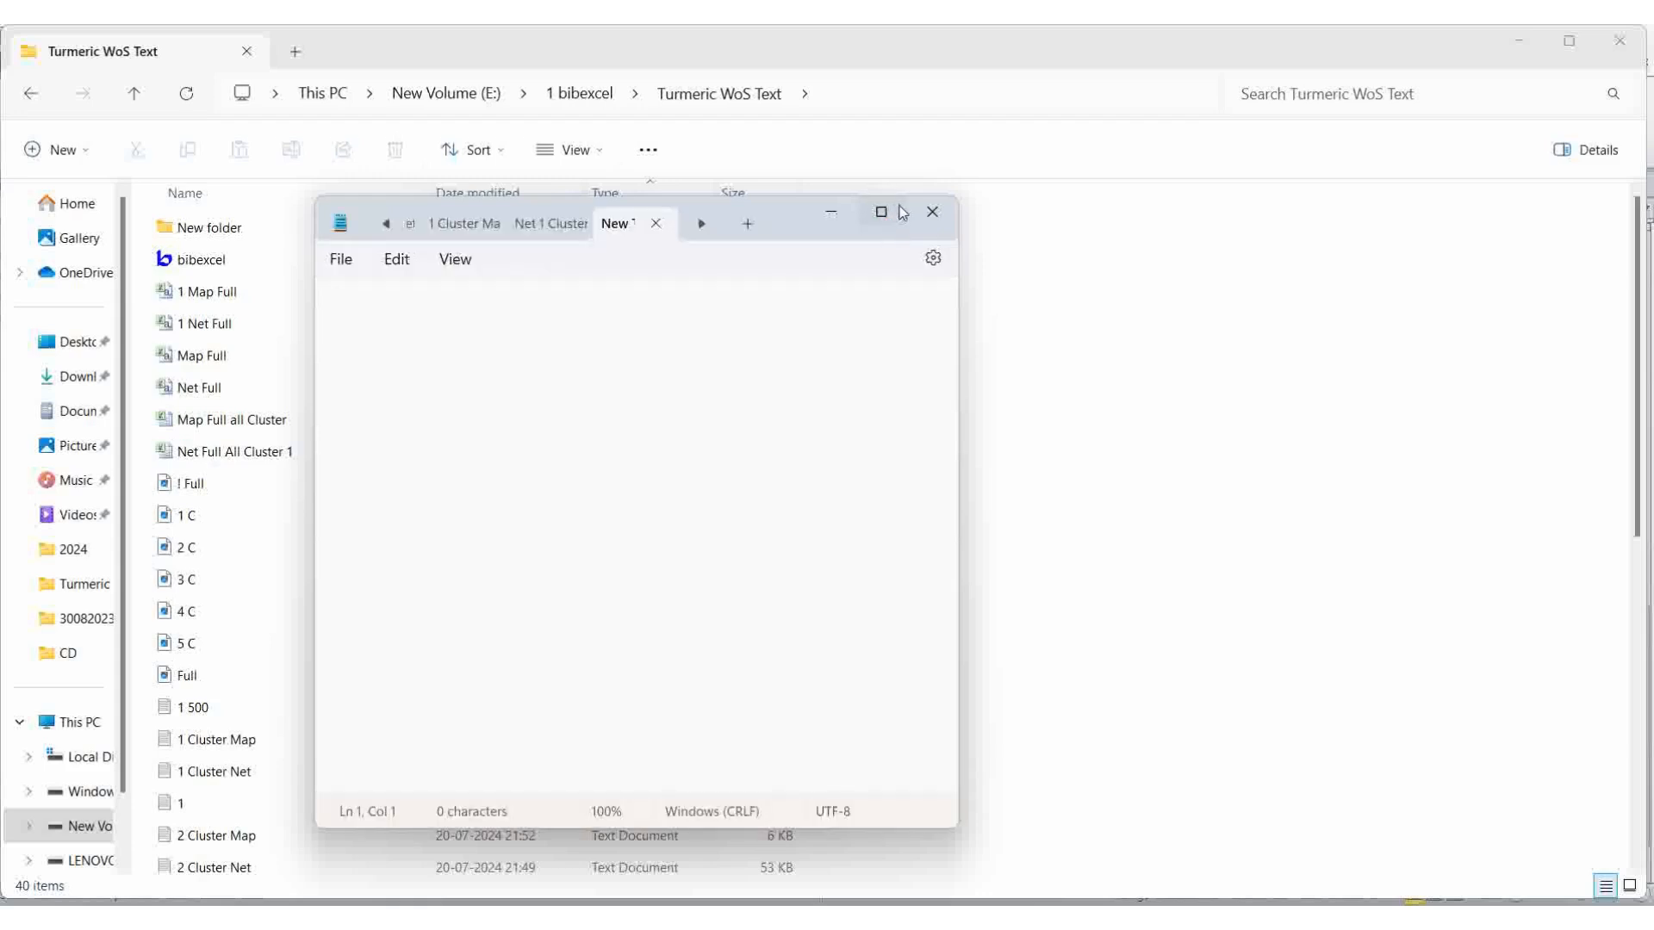
Paste the copied 1 Map rows into the blank text document and save it as Map 1 Cluster in the Turmeric WoS Text folder, closing Notepad
{"action": "left_click", "coordinate": [881, 212]}
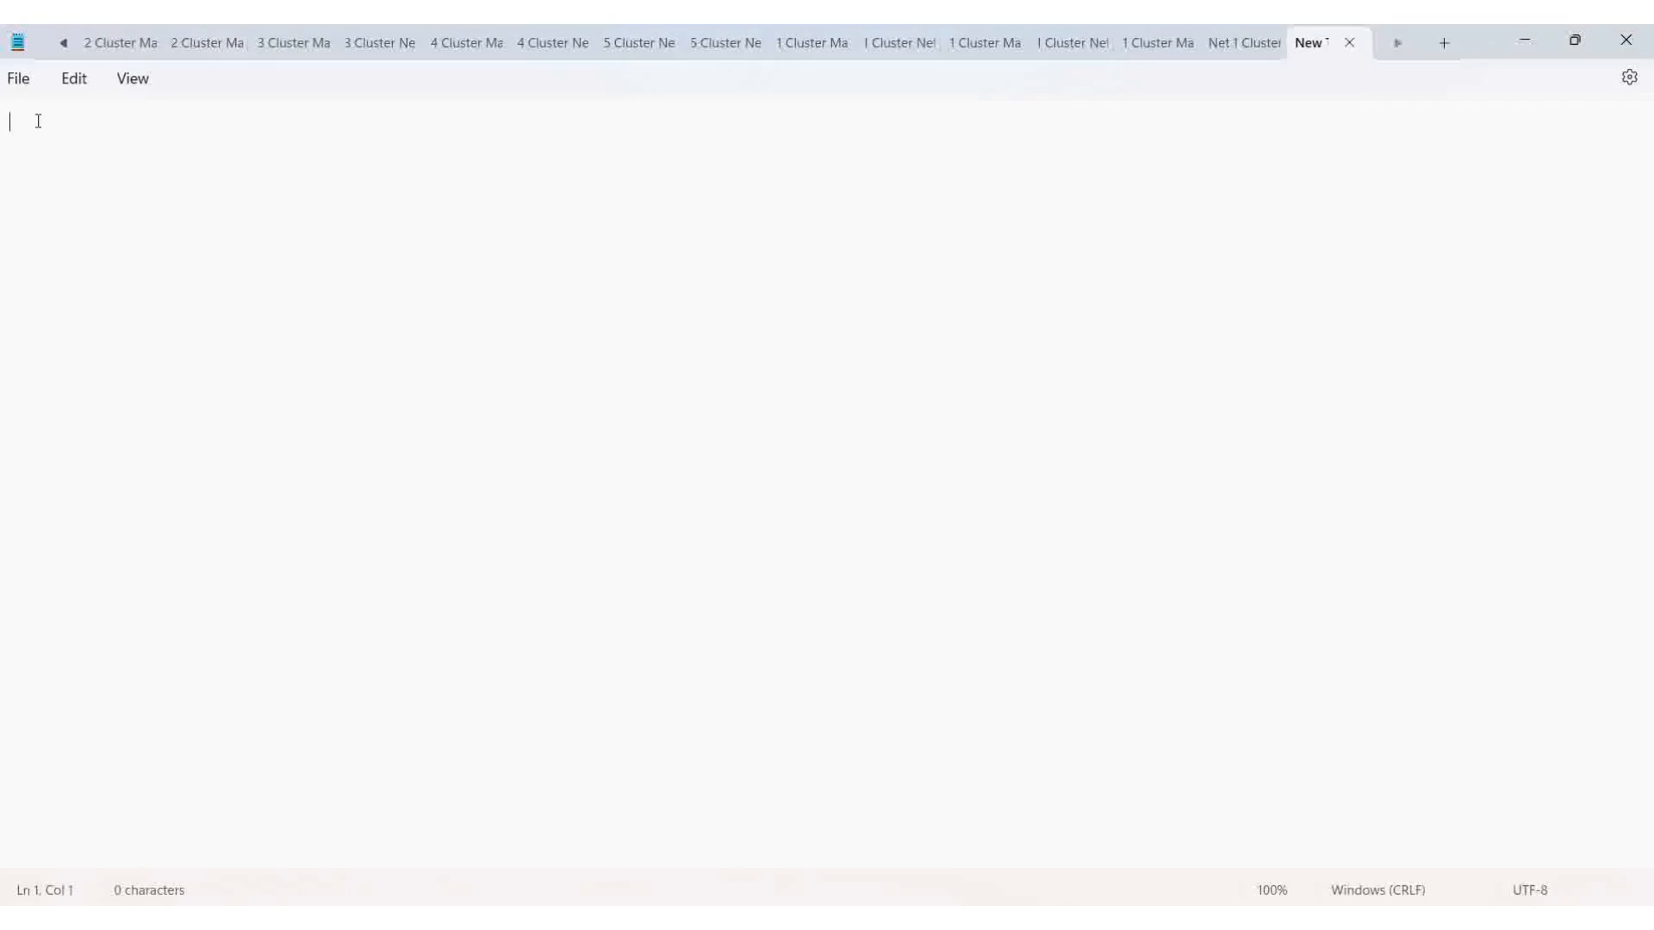
{"action": "key", "text": "ctrl+v"}
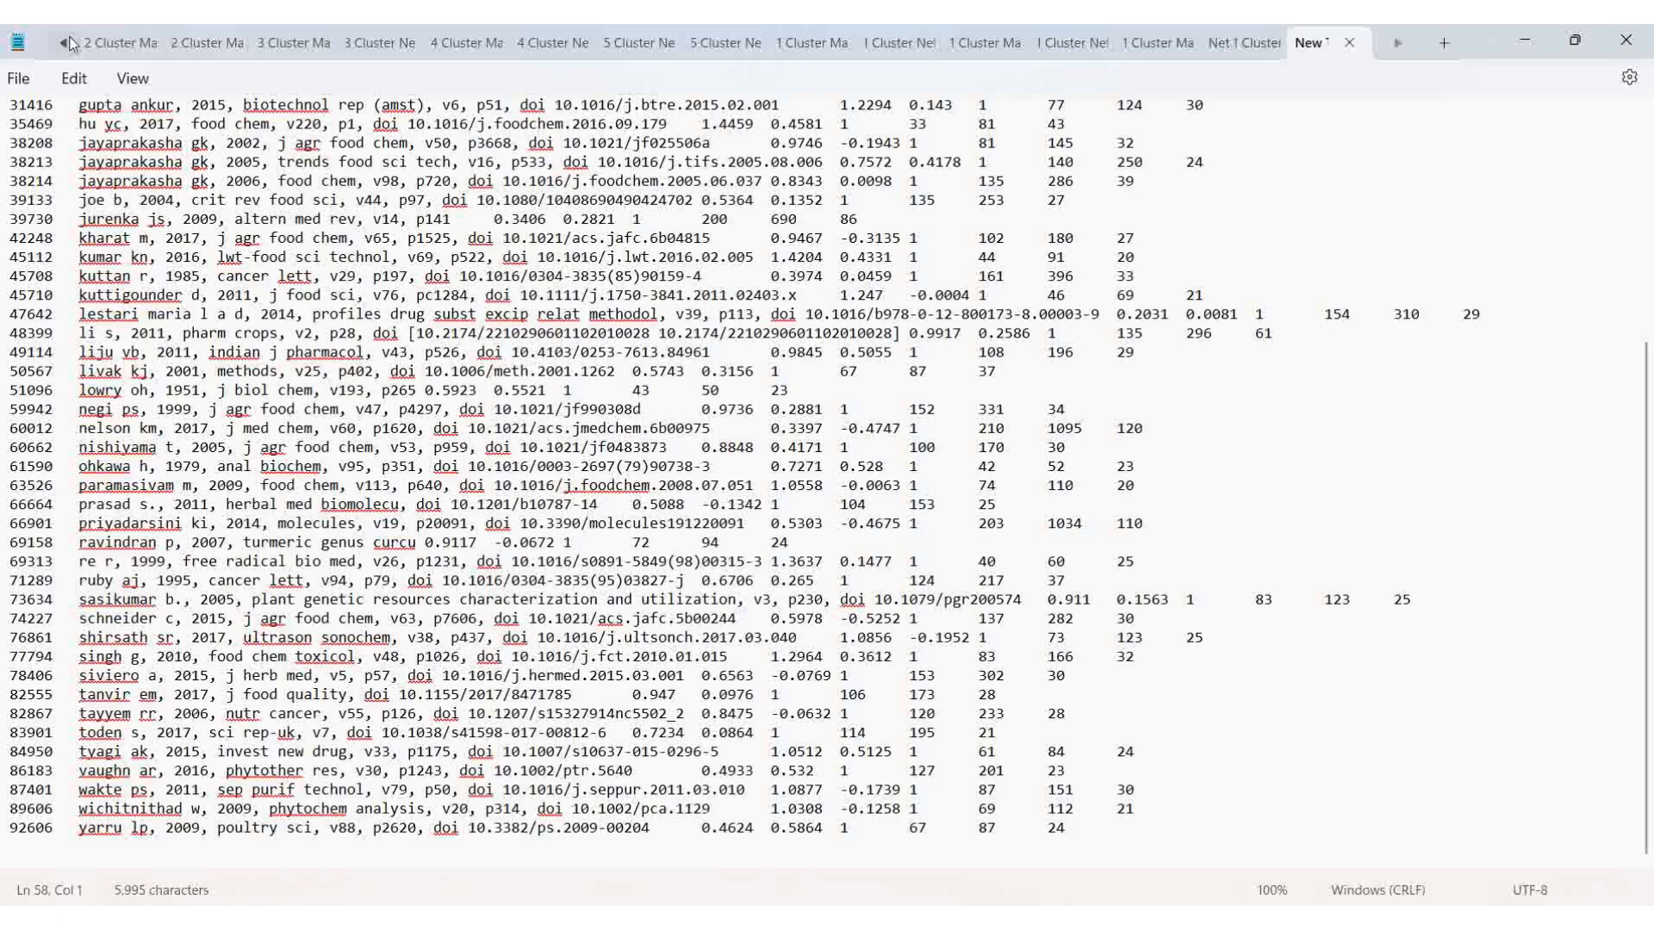
{"action": "left_click", "coordinate": [16, 80]}
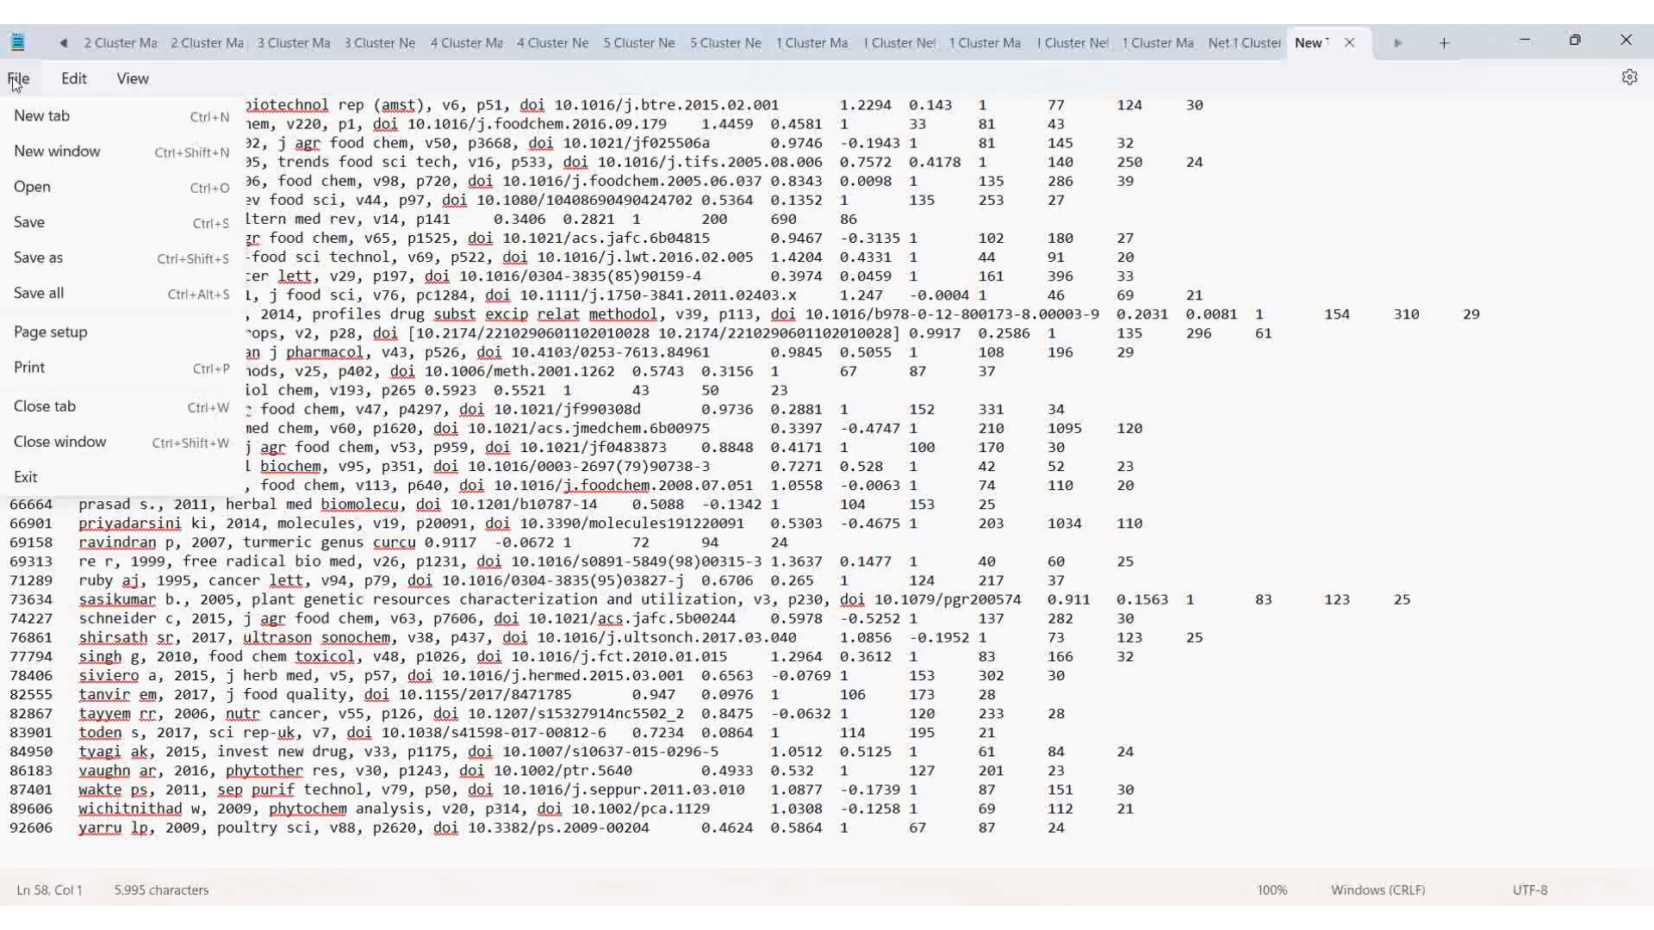
{"action": "left_click", "coordinate": [38, 257]}
{"action": "type", "text": "M"}
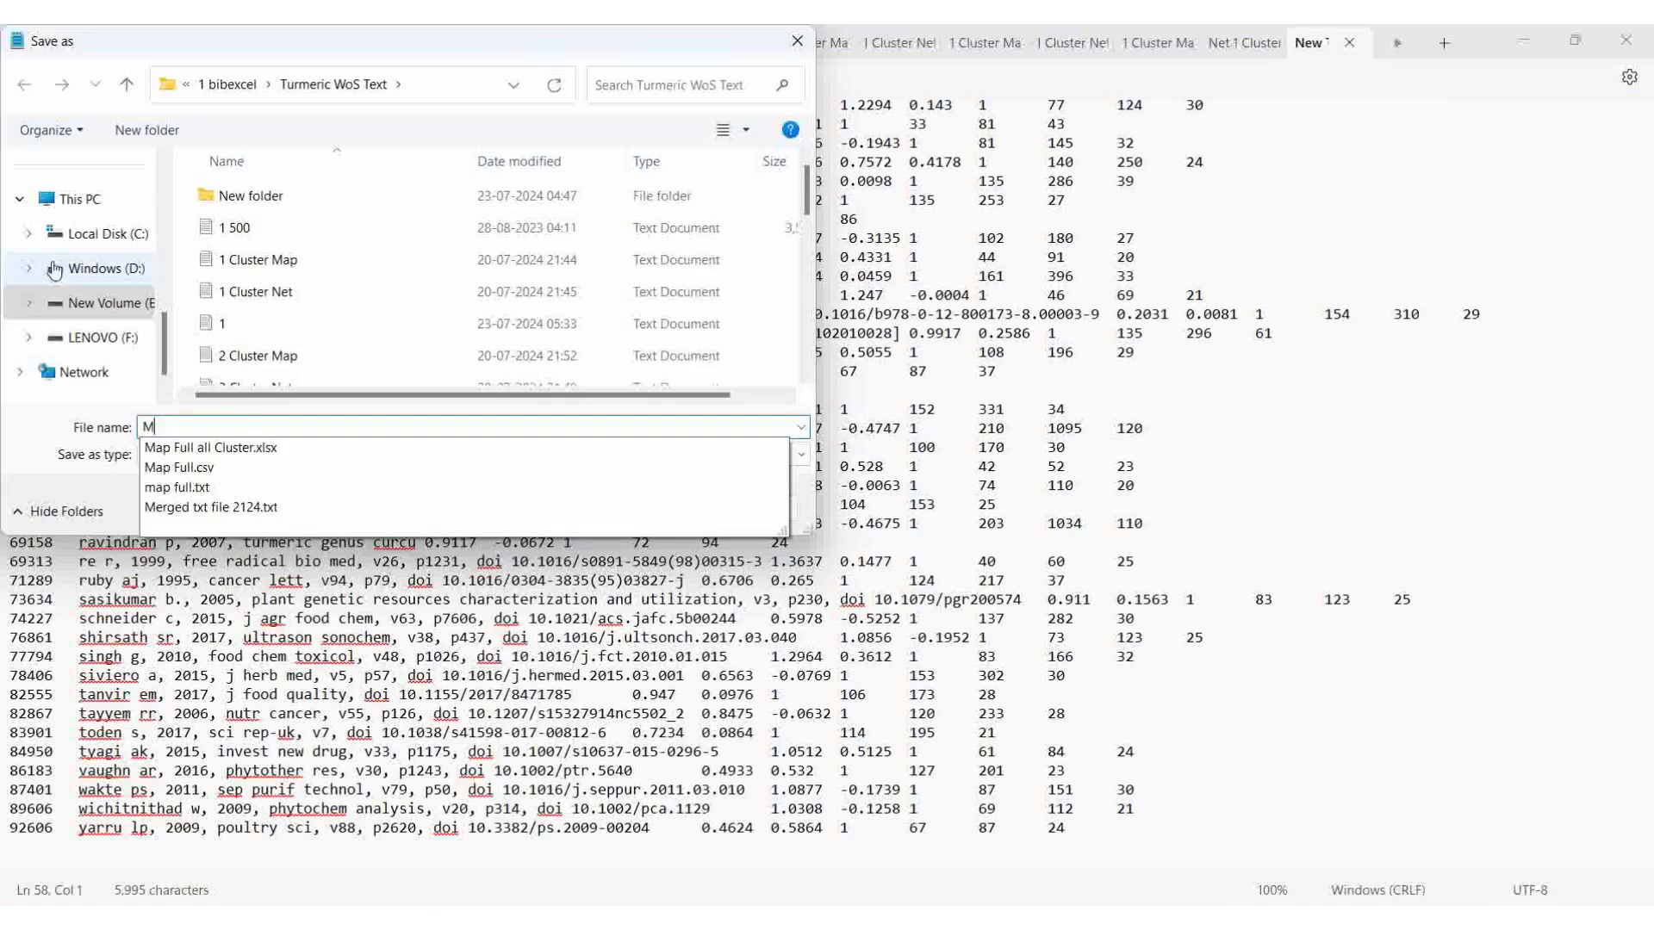
{"action": "type", "text": "ap 1 Cluster"}
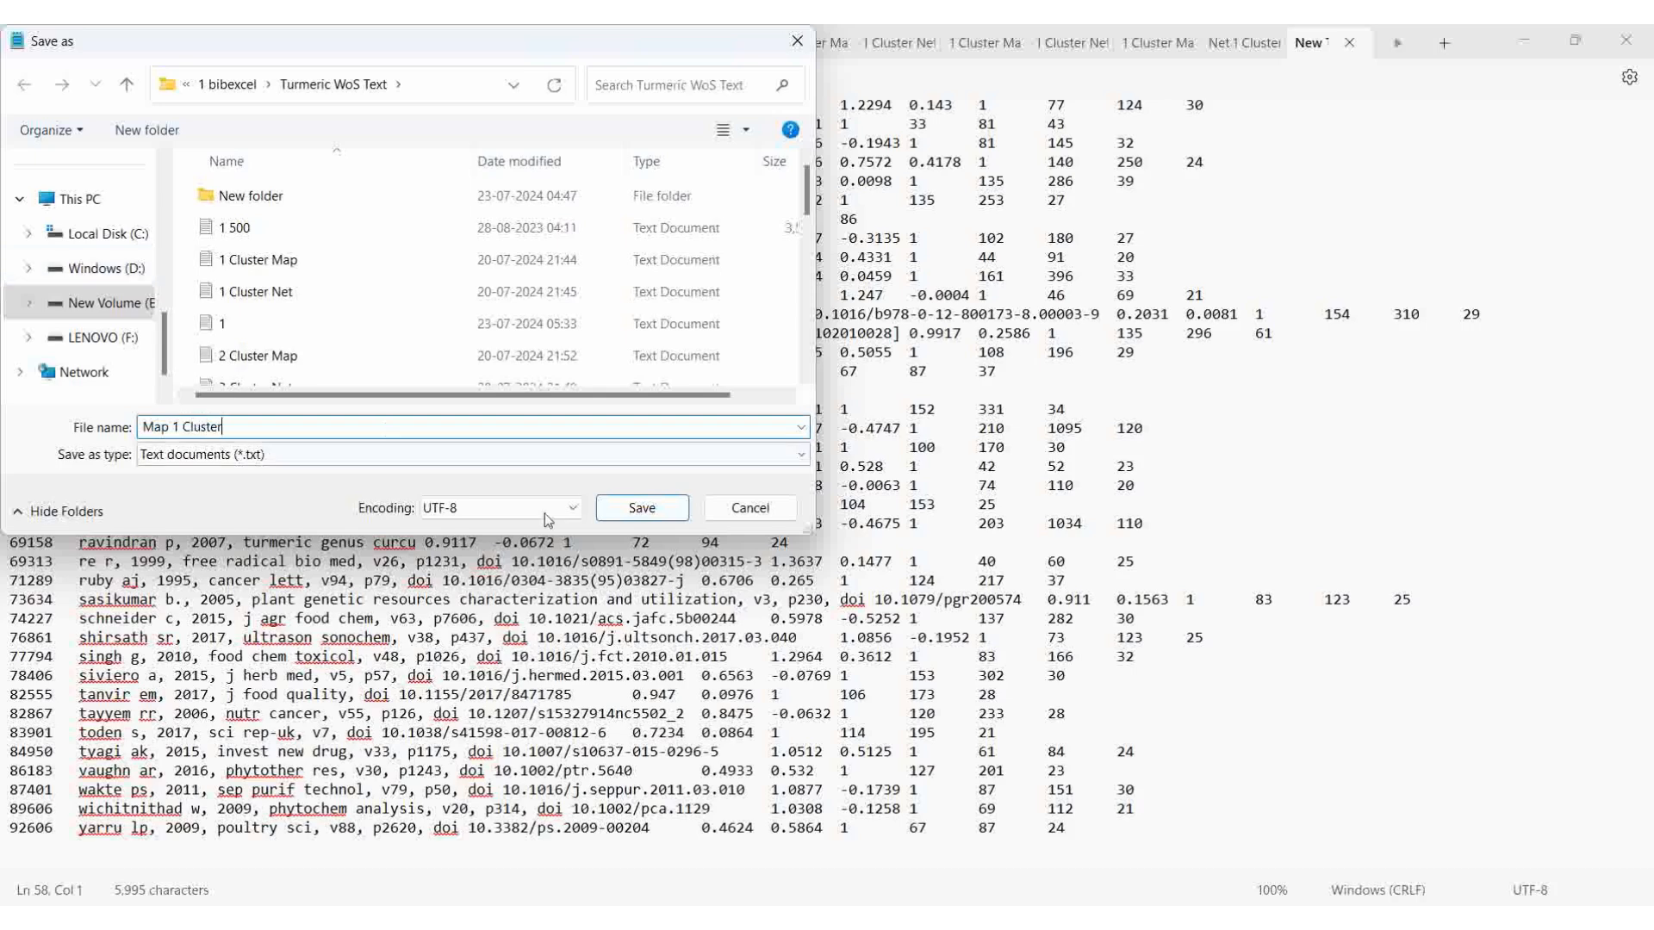
{"action": "left_click", "coordinate": [628, 518]}
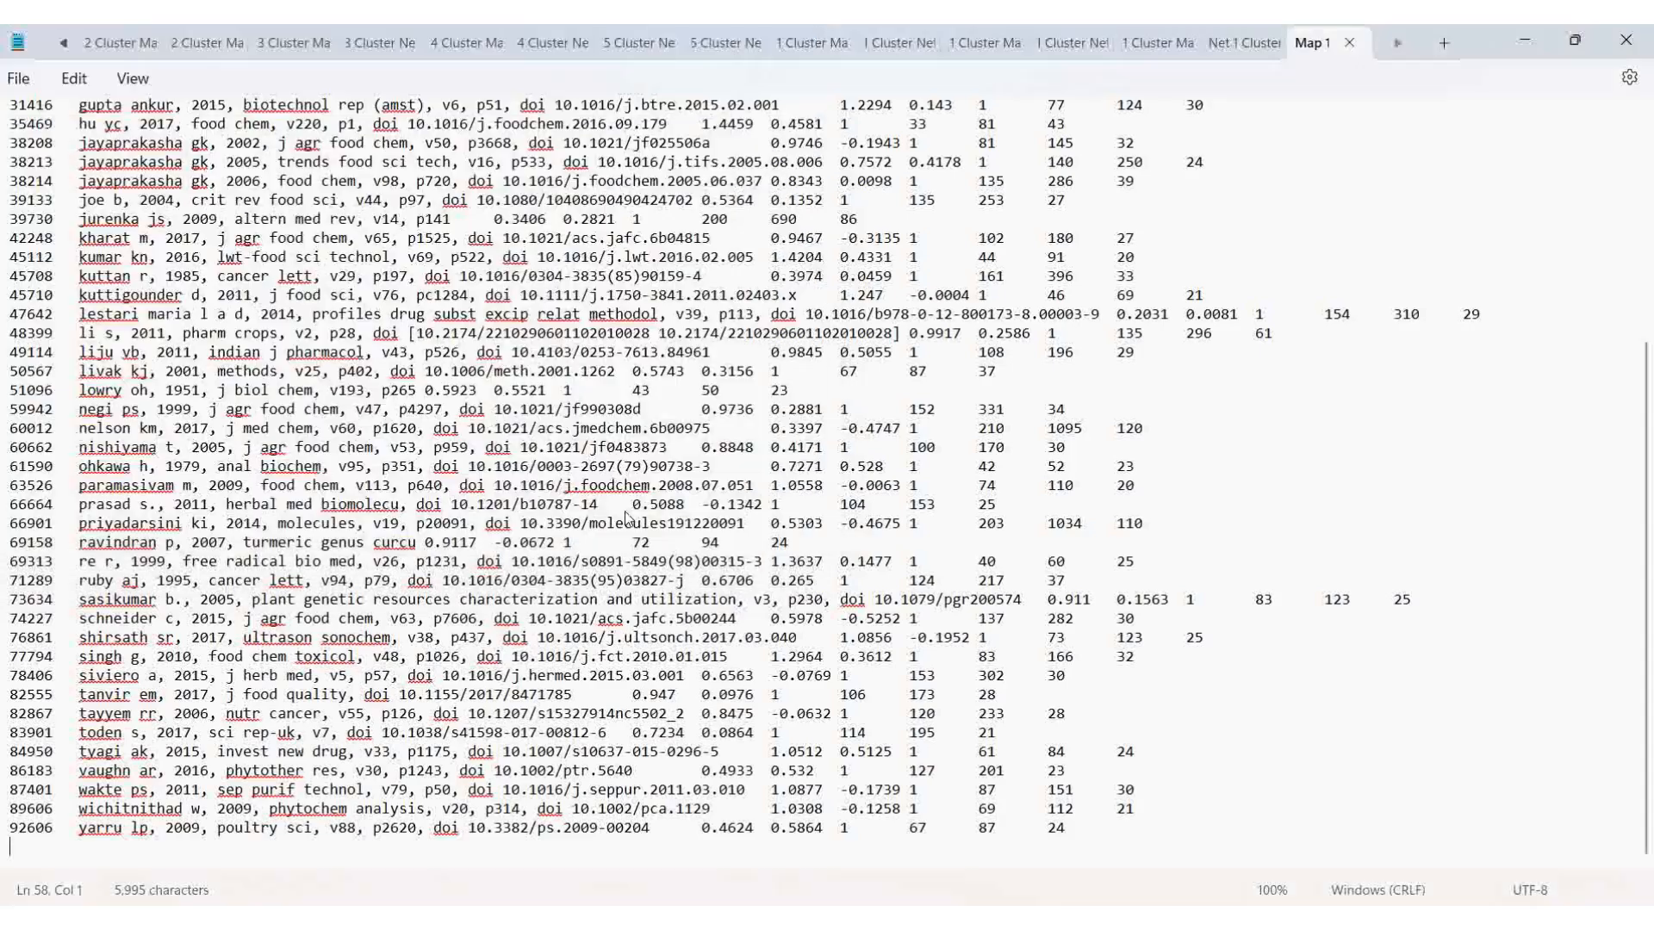
{"action": "left_click", "coordinate": [1628, 43]}
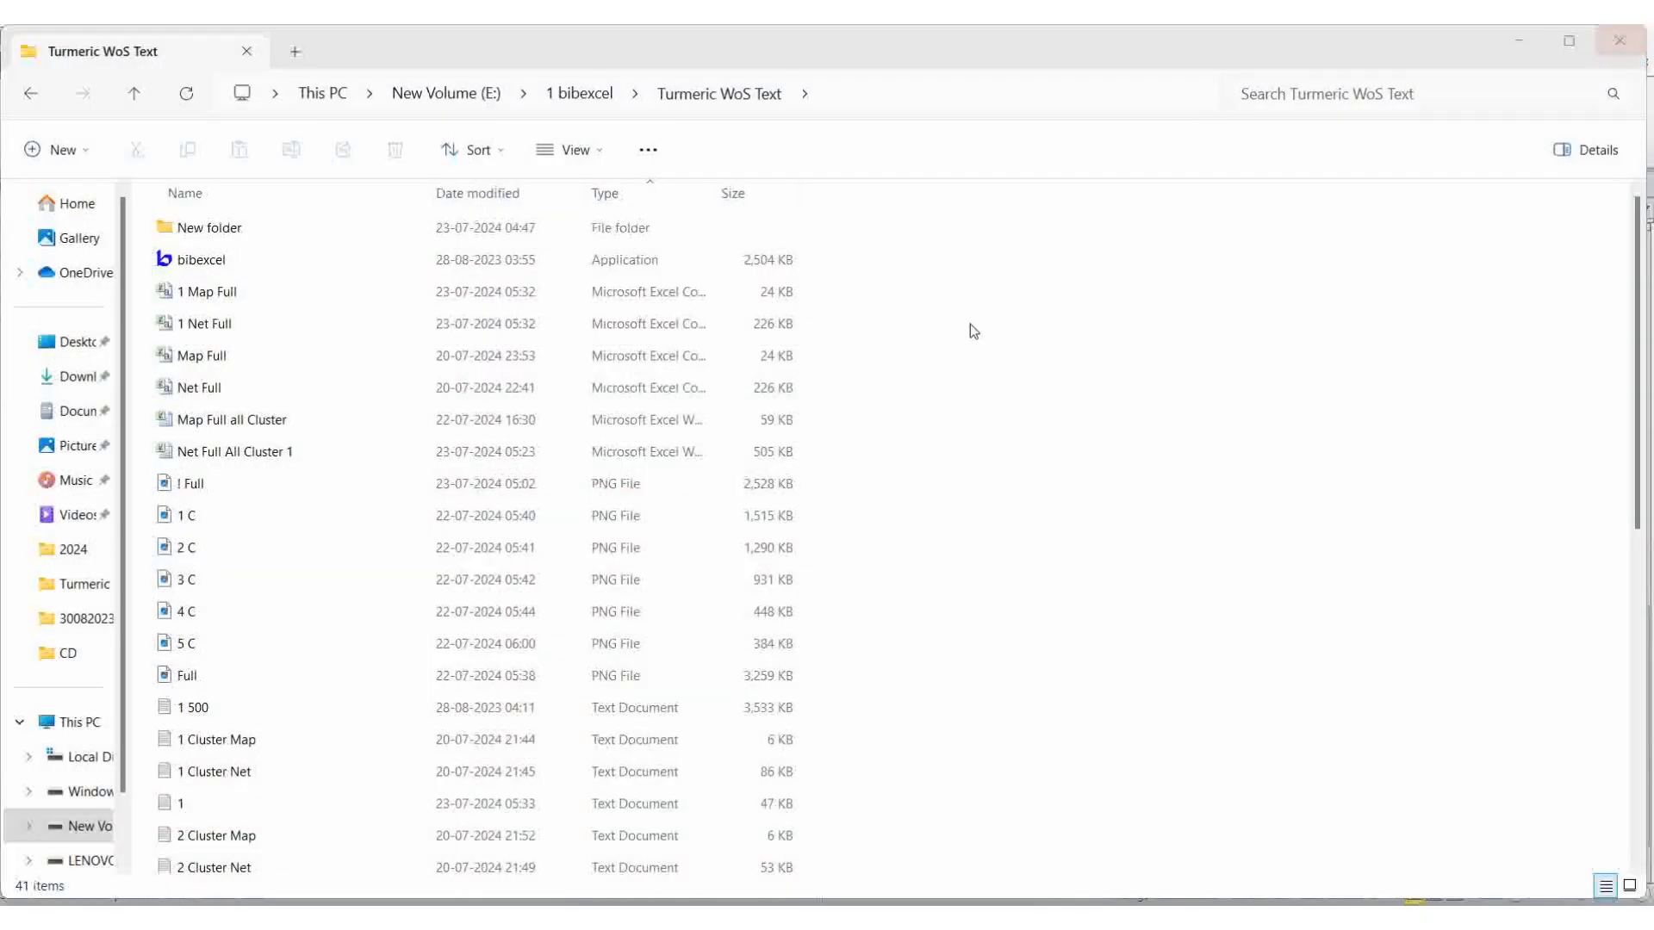
Review the per-cluster text files in the folder and the cluster rows on the Net Full All Cluster sheet of the network workbook
{"action": "scroll", "coordinate": [944, 693], "scroll_direction": "down", "scroll_amount": 2}
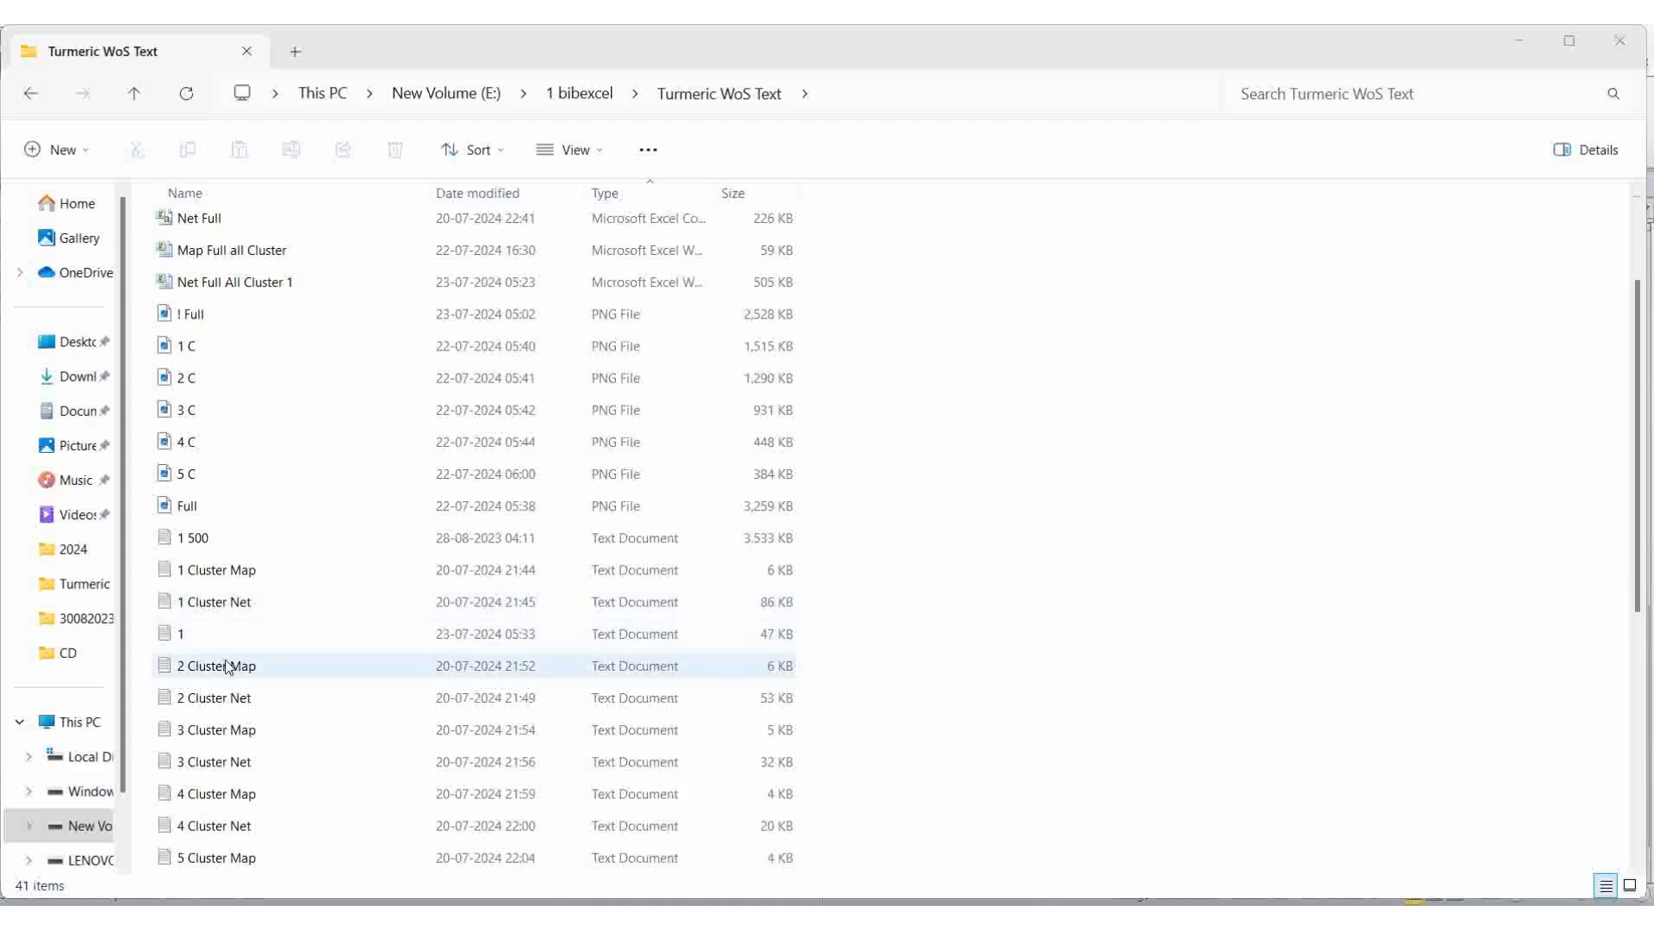
{"action": "scroll", "coordinate": [295, 695], "scroll_direction": "down", "scroll_amount": 1}
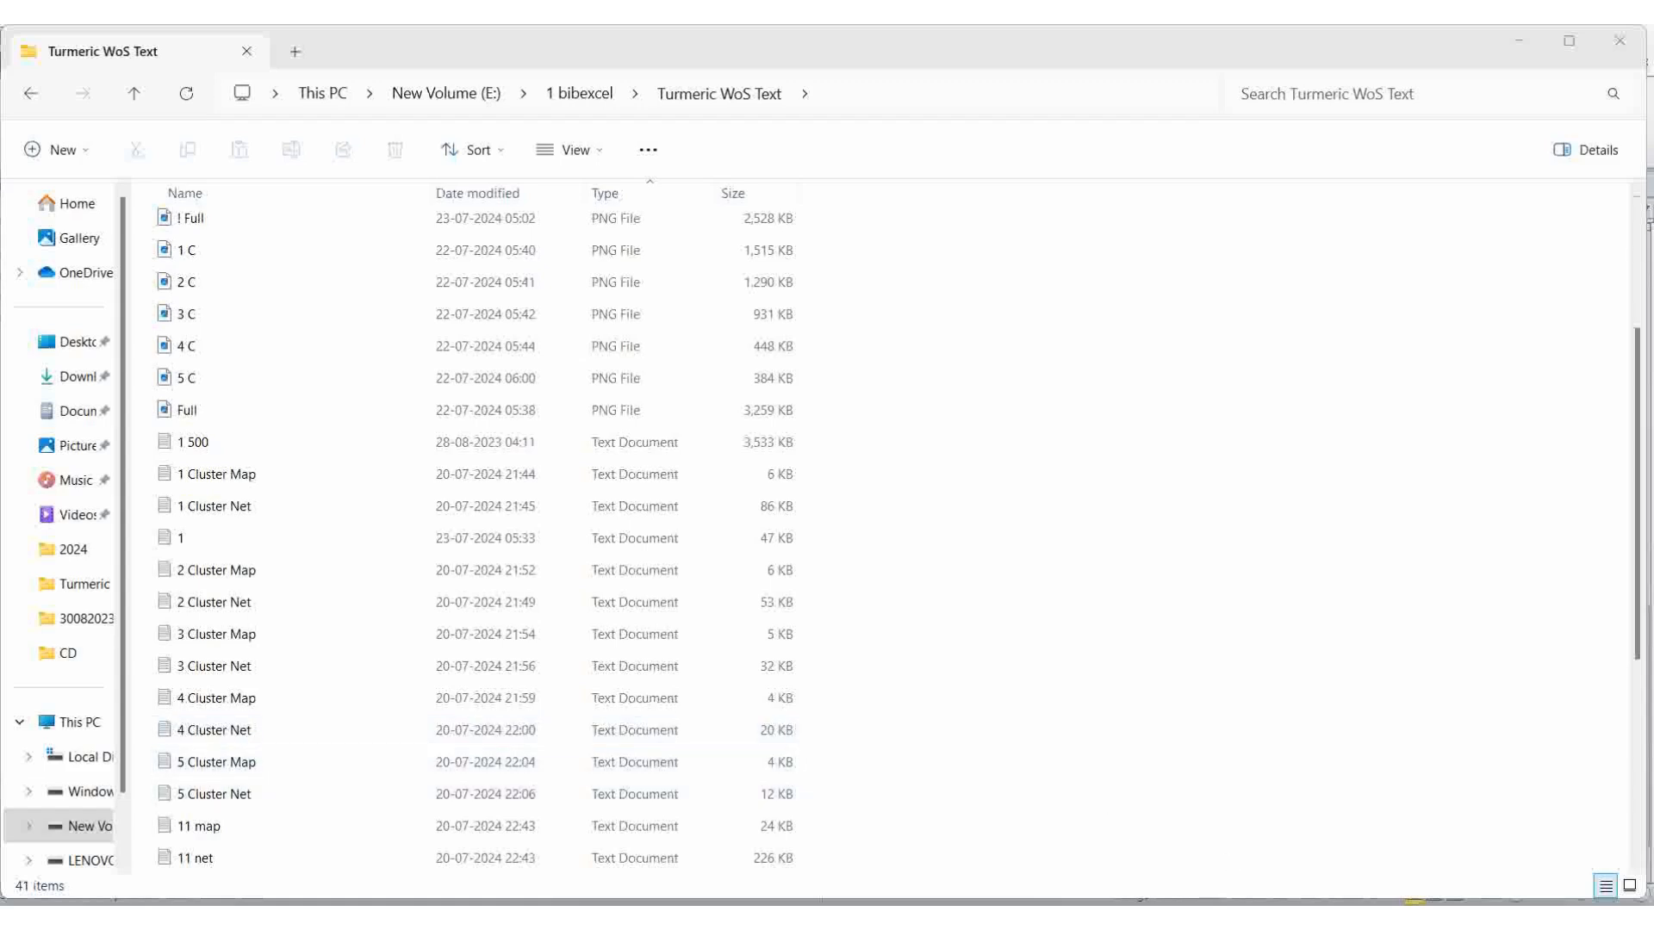
{"action": "left_click", "coordinate": [1242, 843]}
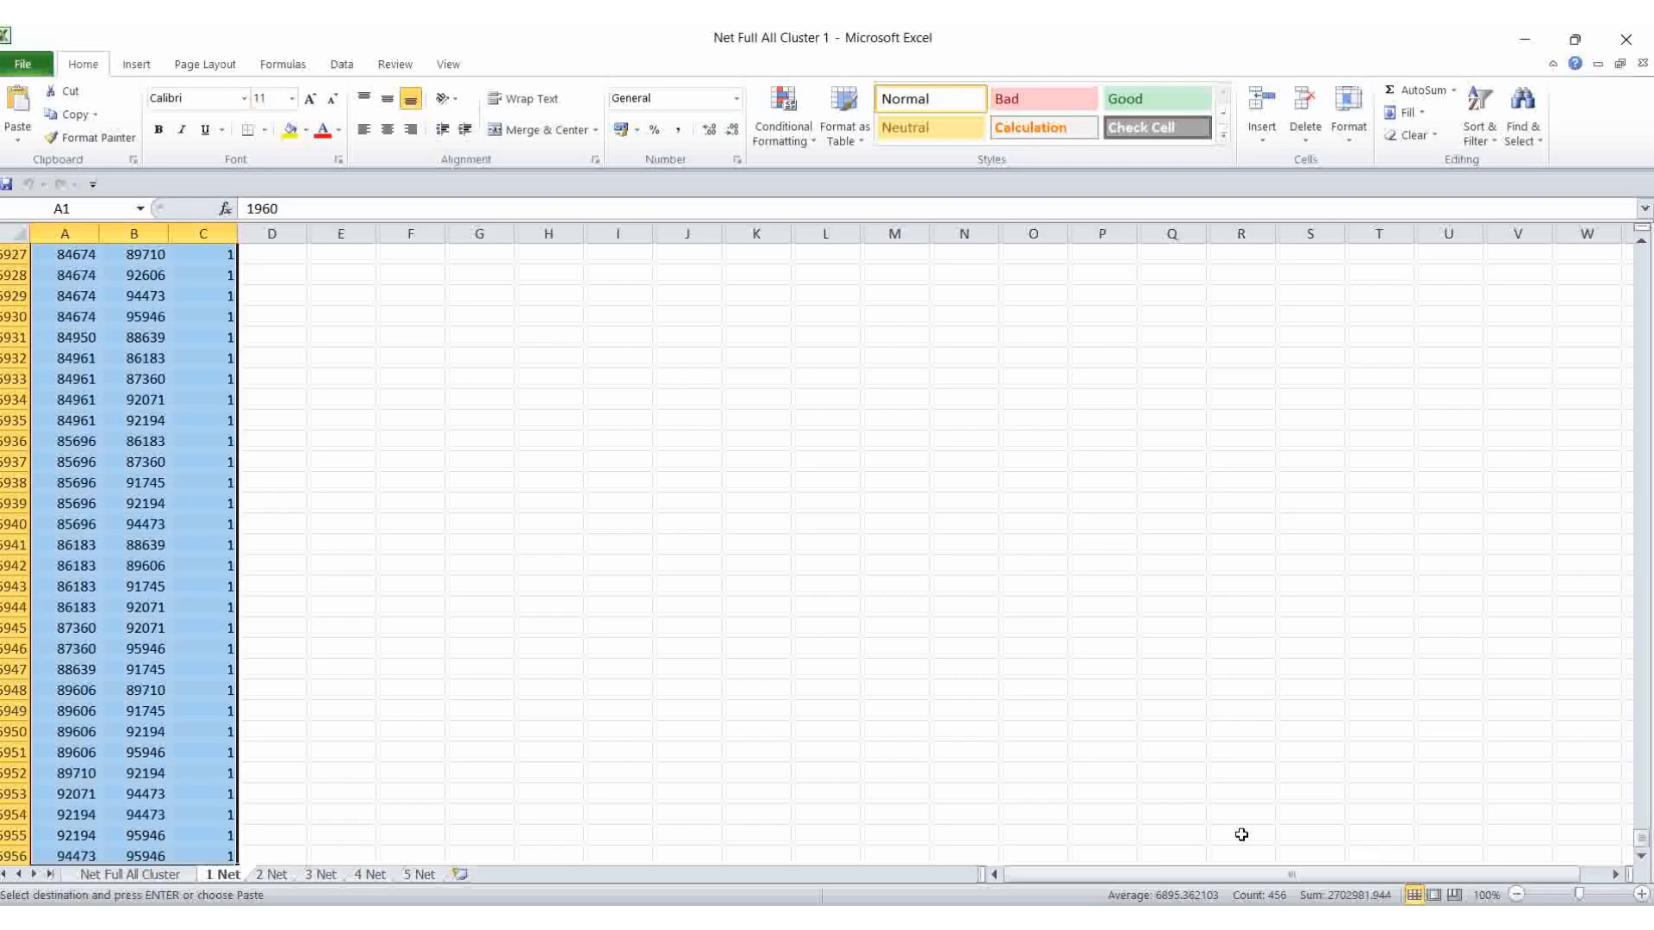
{"action": "left_click", "coordinate": [120, 876]}
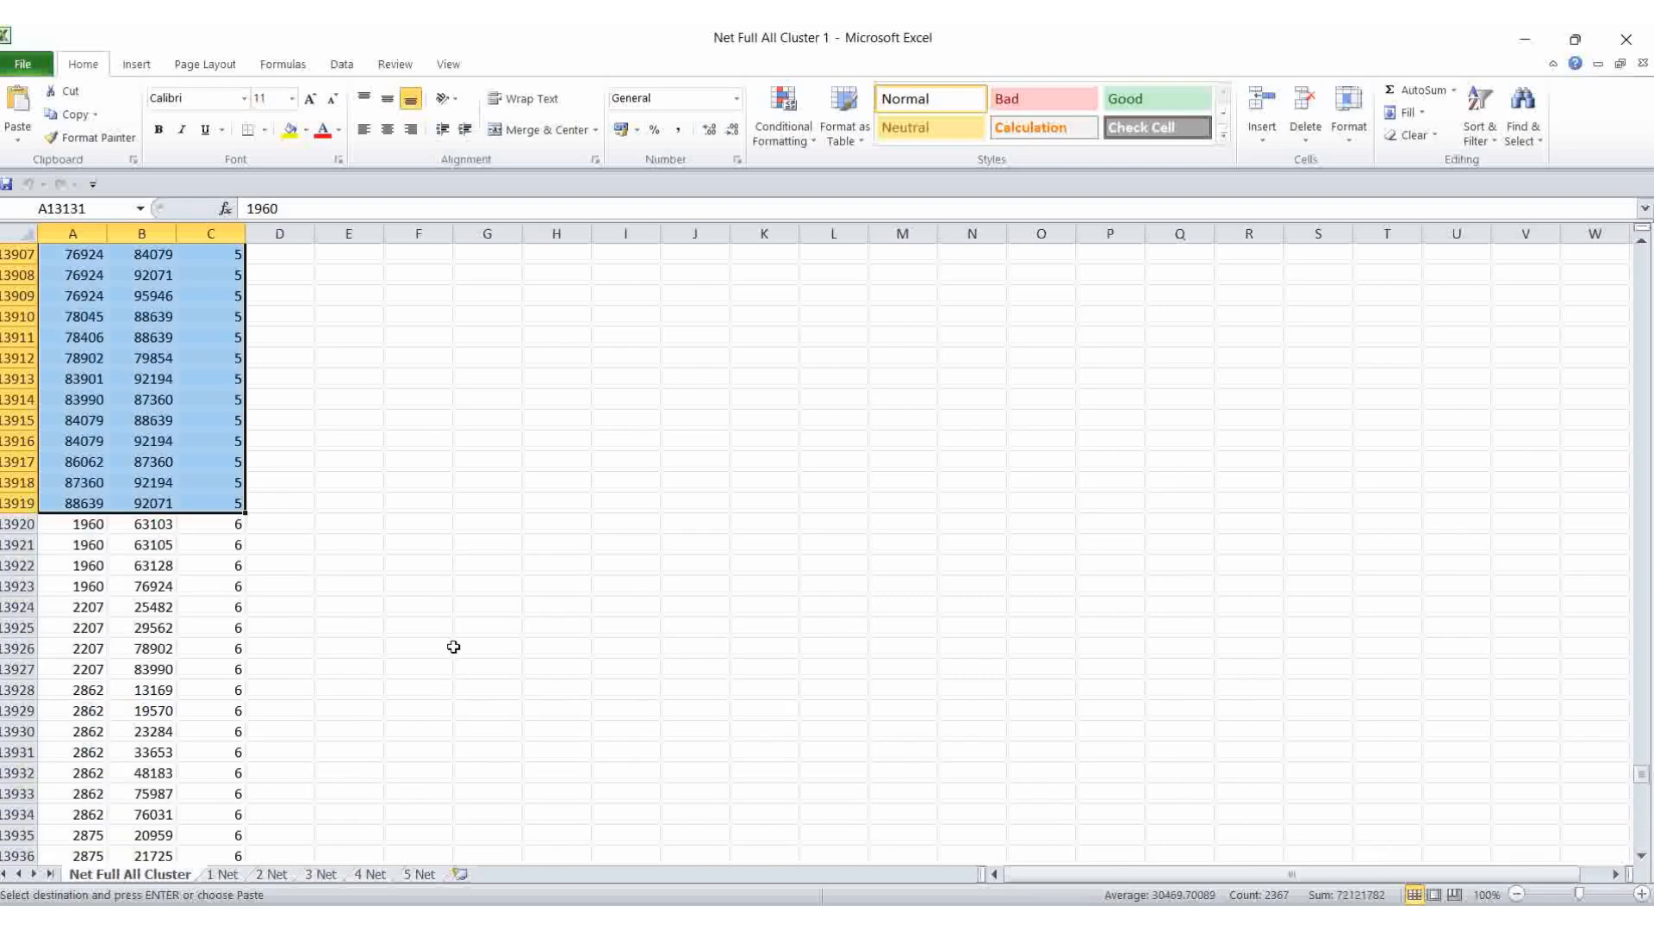
{"action": "scroll", "coordinate": [454, 641], "scroll_direction": "down", "scroll_amount": 4}
{"action": "scroll", "coordinate": [454, 637], "scroll_direction": "down", "scroll_amount": 1}
{"action": "scroll", "coordinate": [454, 637], "scroll_direction": "up", "scroll_amount": 5}
{"action": "left_click", "coordinate": [331, 541]}
{"action": "scroll", "coordinate": [214, 534], "scroll_direction": "down", "scroll_amount": 20}
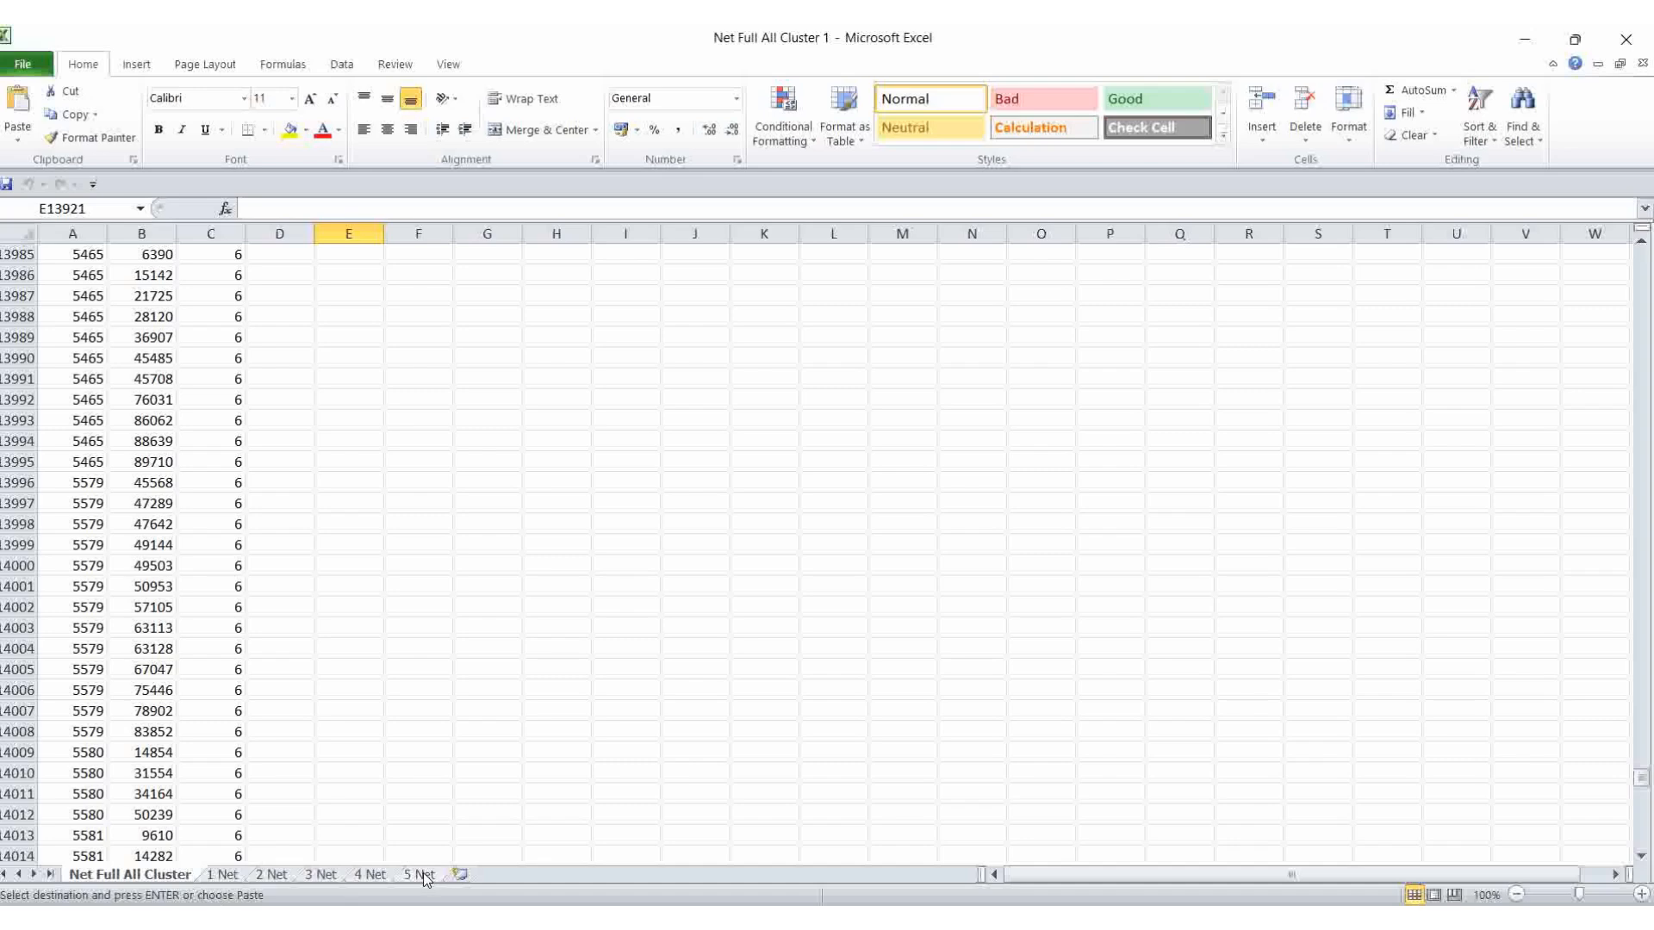
{"action": "scroll", "coordinate": [373, 565], "scroll_direction": "down", "scroll_amount": 7}
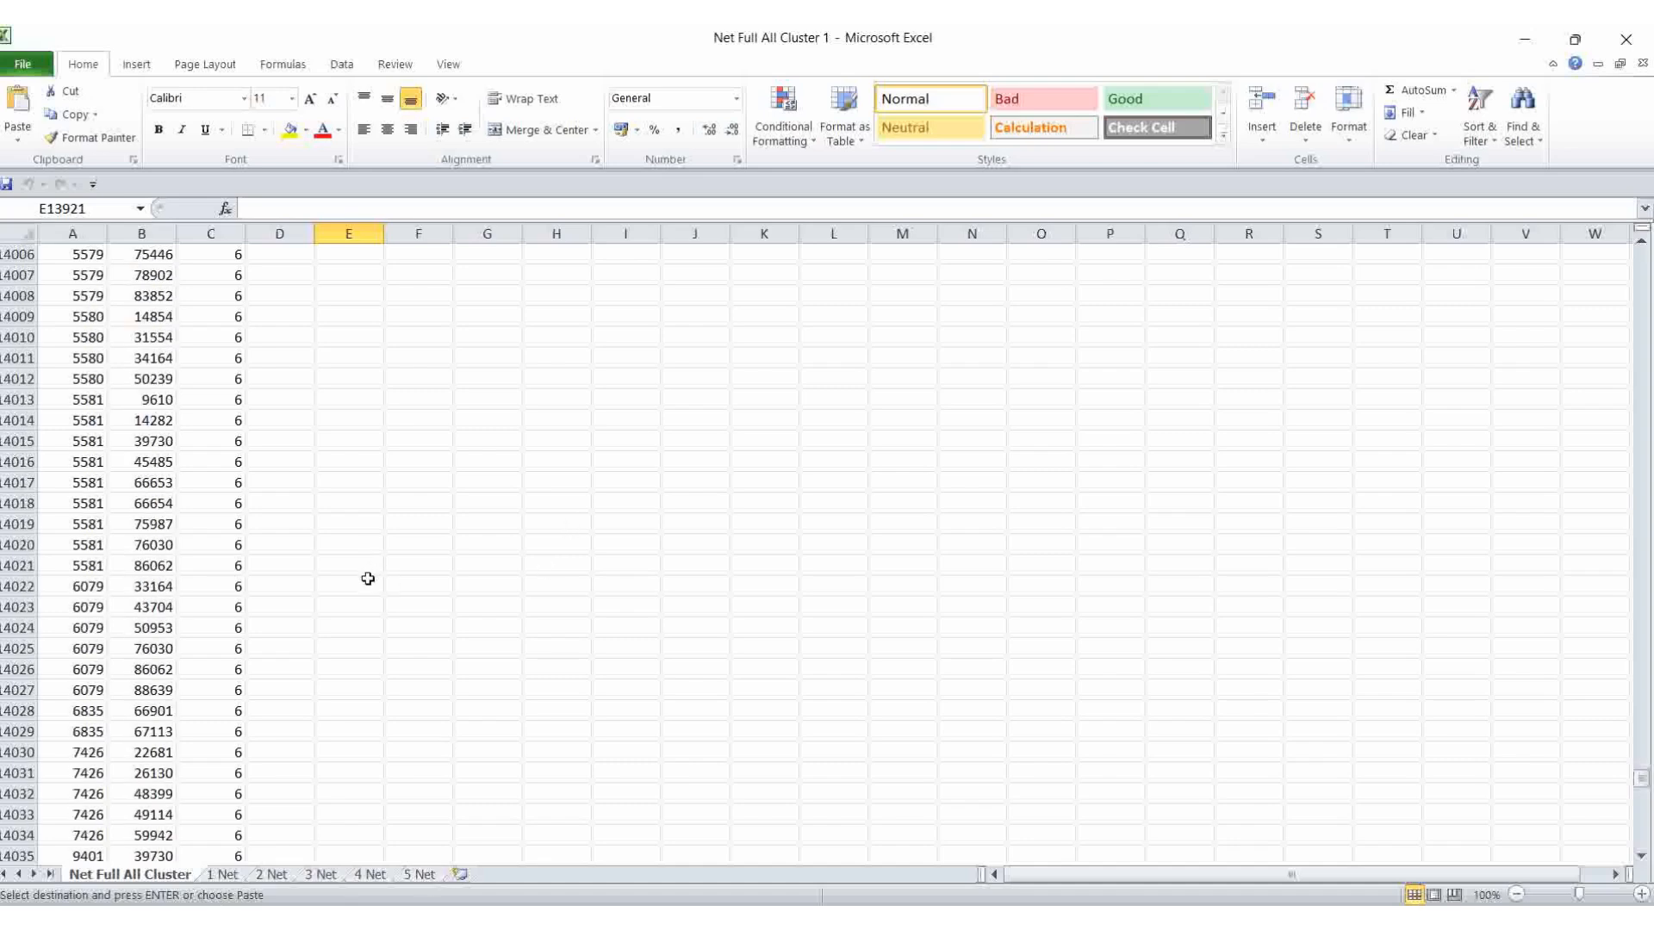
{"action": "scroll", "coordinate": [368, 579], "scroll_direction": "down", "scroll_amount": 4}
Examine the cluster column on the full and Map Full C sheets of the Map Full all Cluster workbook
{"action": "mouse_move", "coordinate": [1159, 926]}
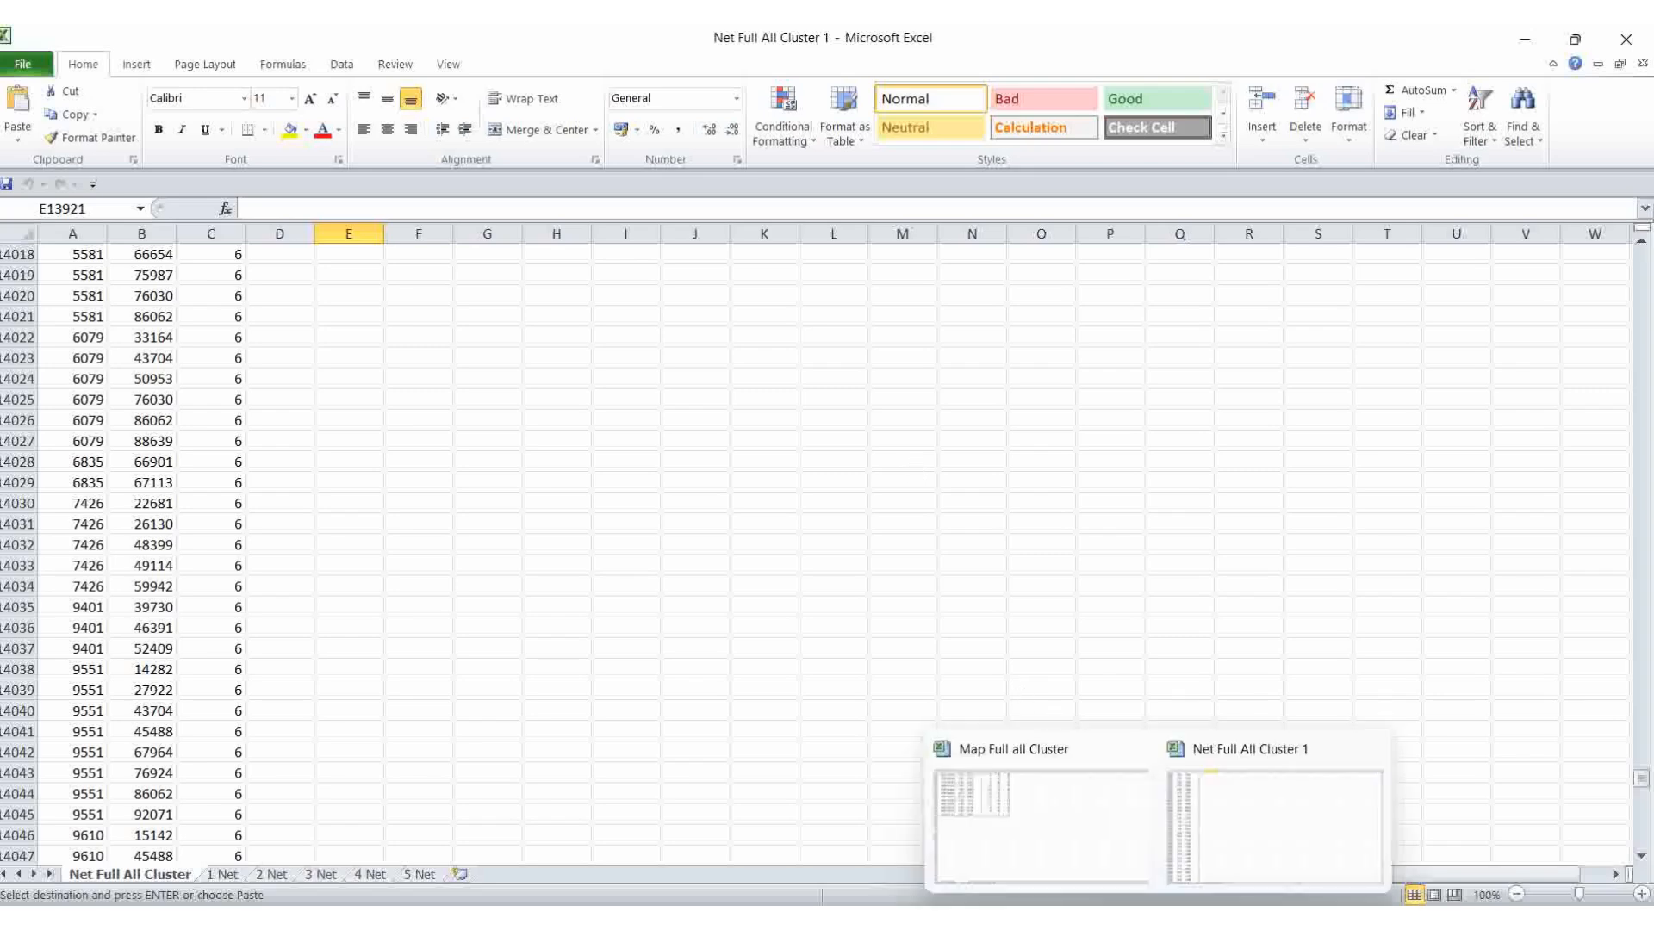
{"action": "left_click", "coordinate": [1044, 819]}
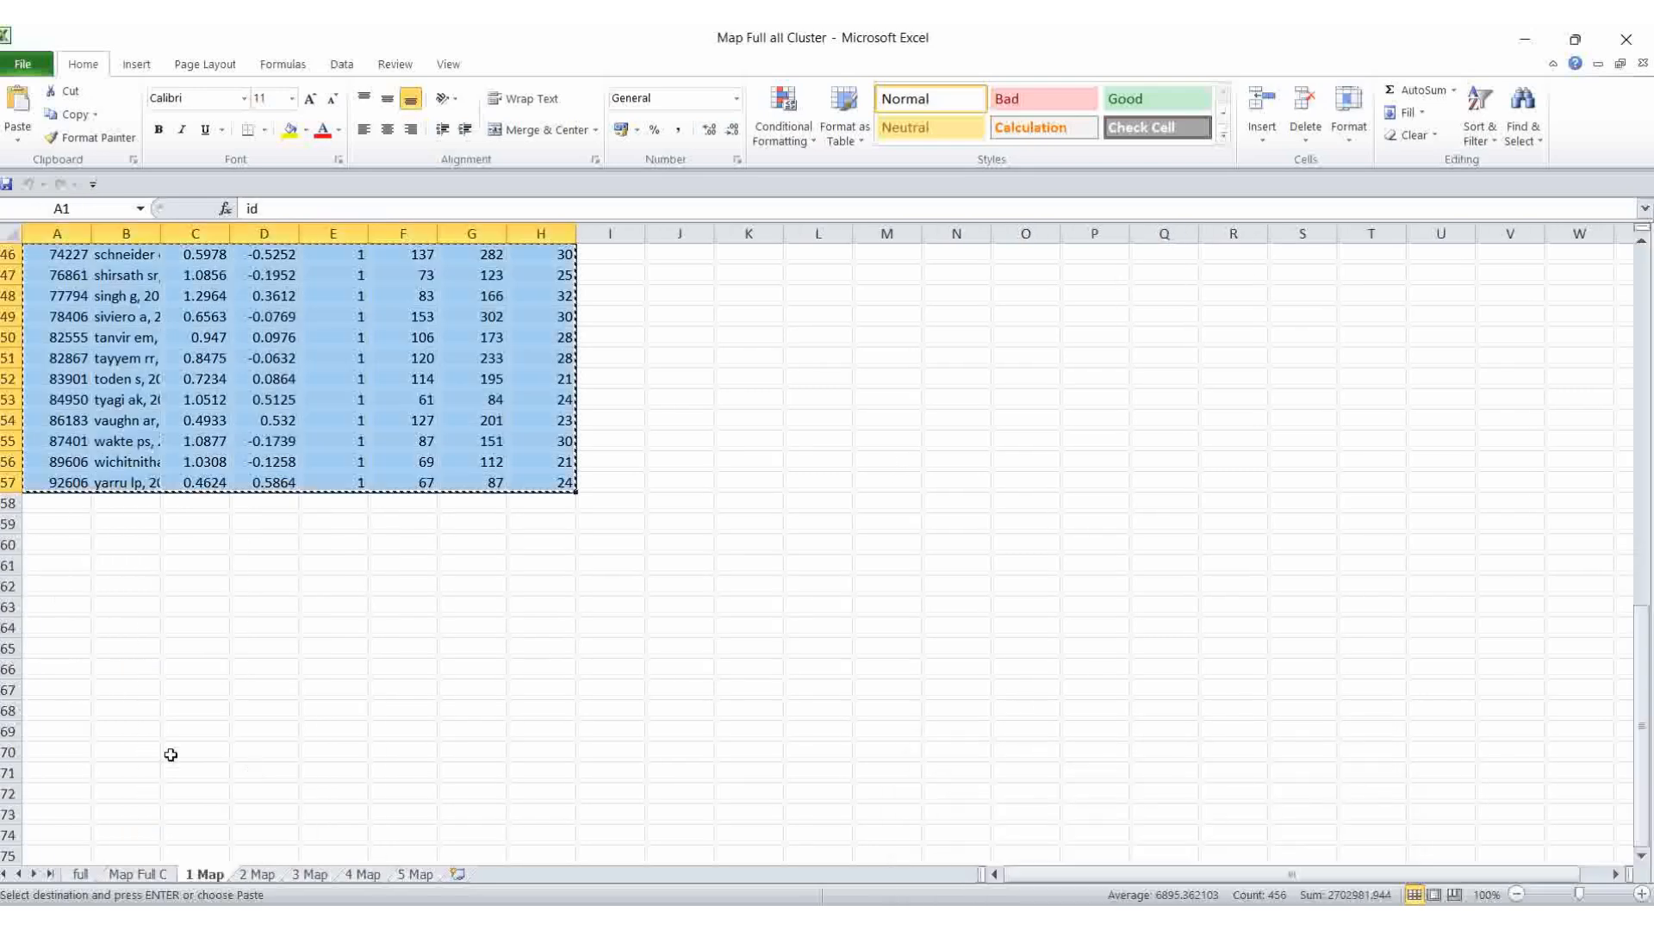
{"action": "left_click", "coordinate": [84, 876]}
{"action": "scroll", "coordinate": [675, 650], "scroll_direction": "down", "scroll_amount": 19}
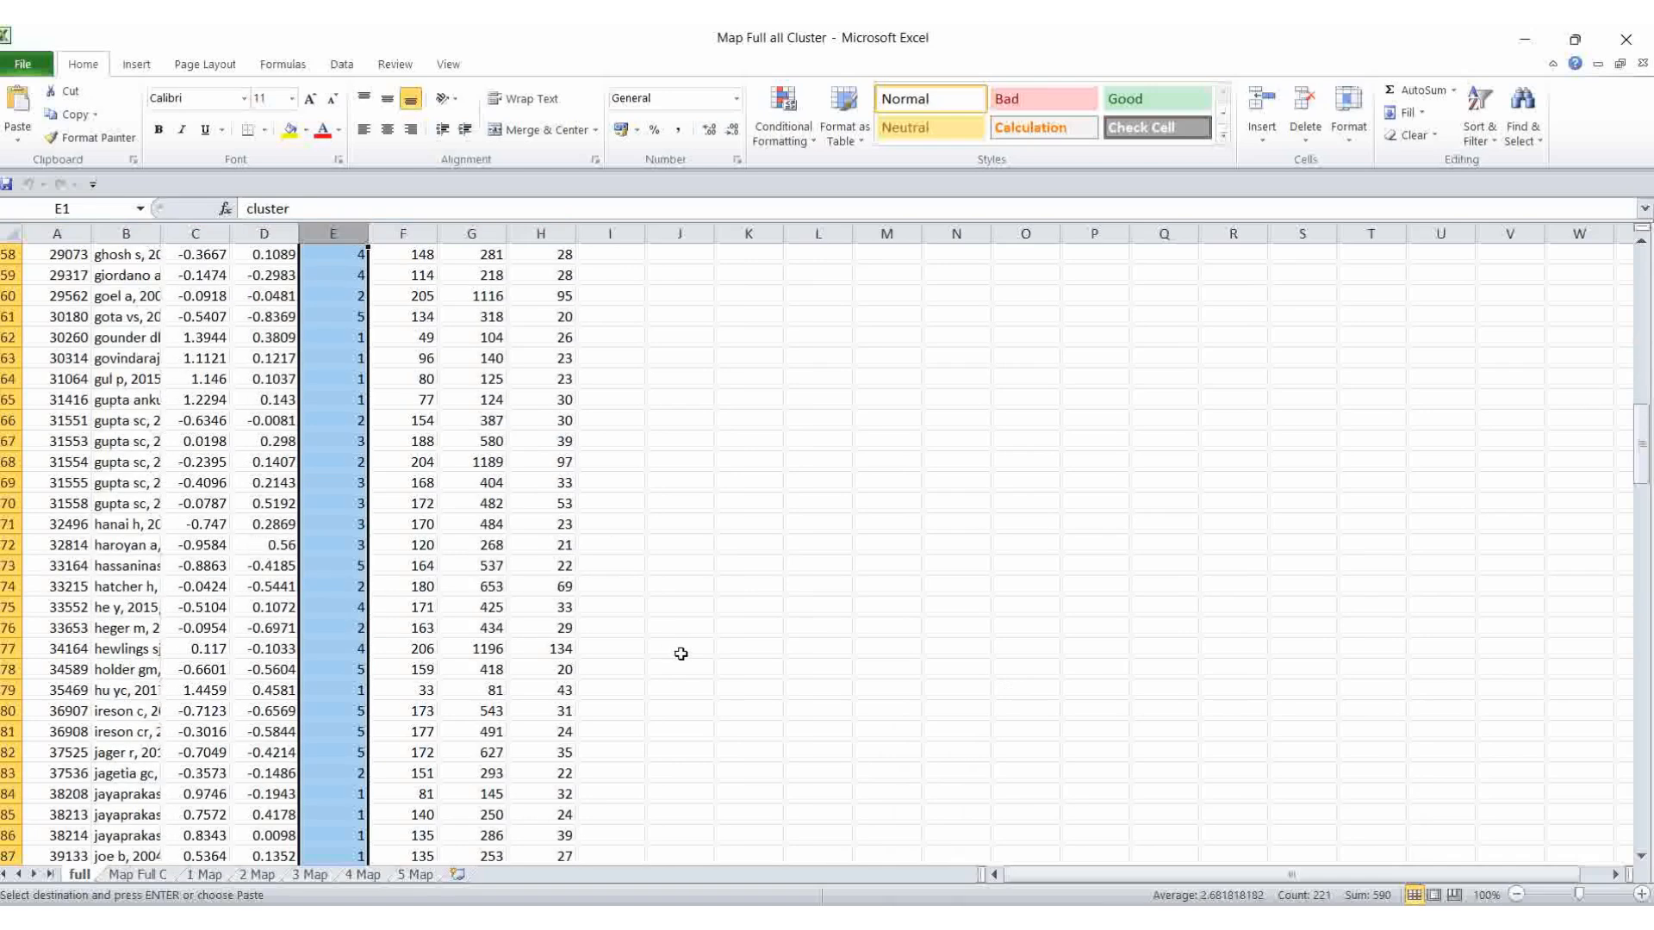
{"action": "left_click", "coordinate": [138, 875]}
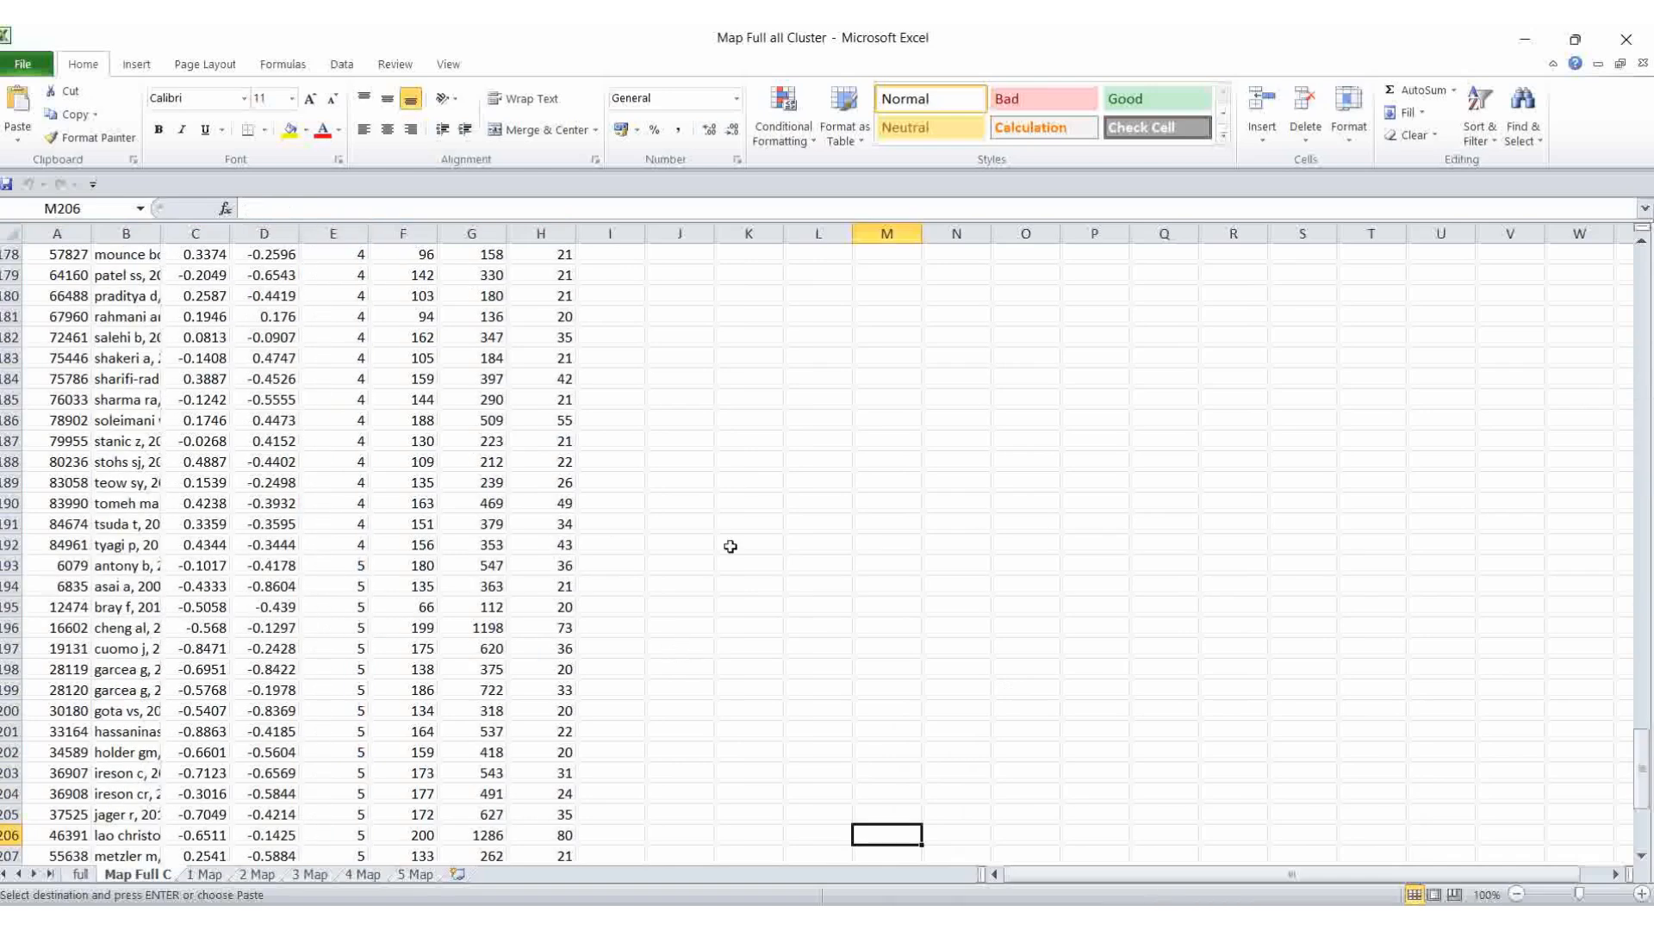
{"action": "scroll", "coordinate": [733, 569], "scroll_direction": "down", "scroll_amount": 6}
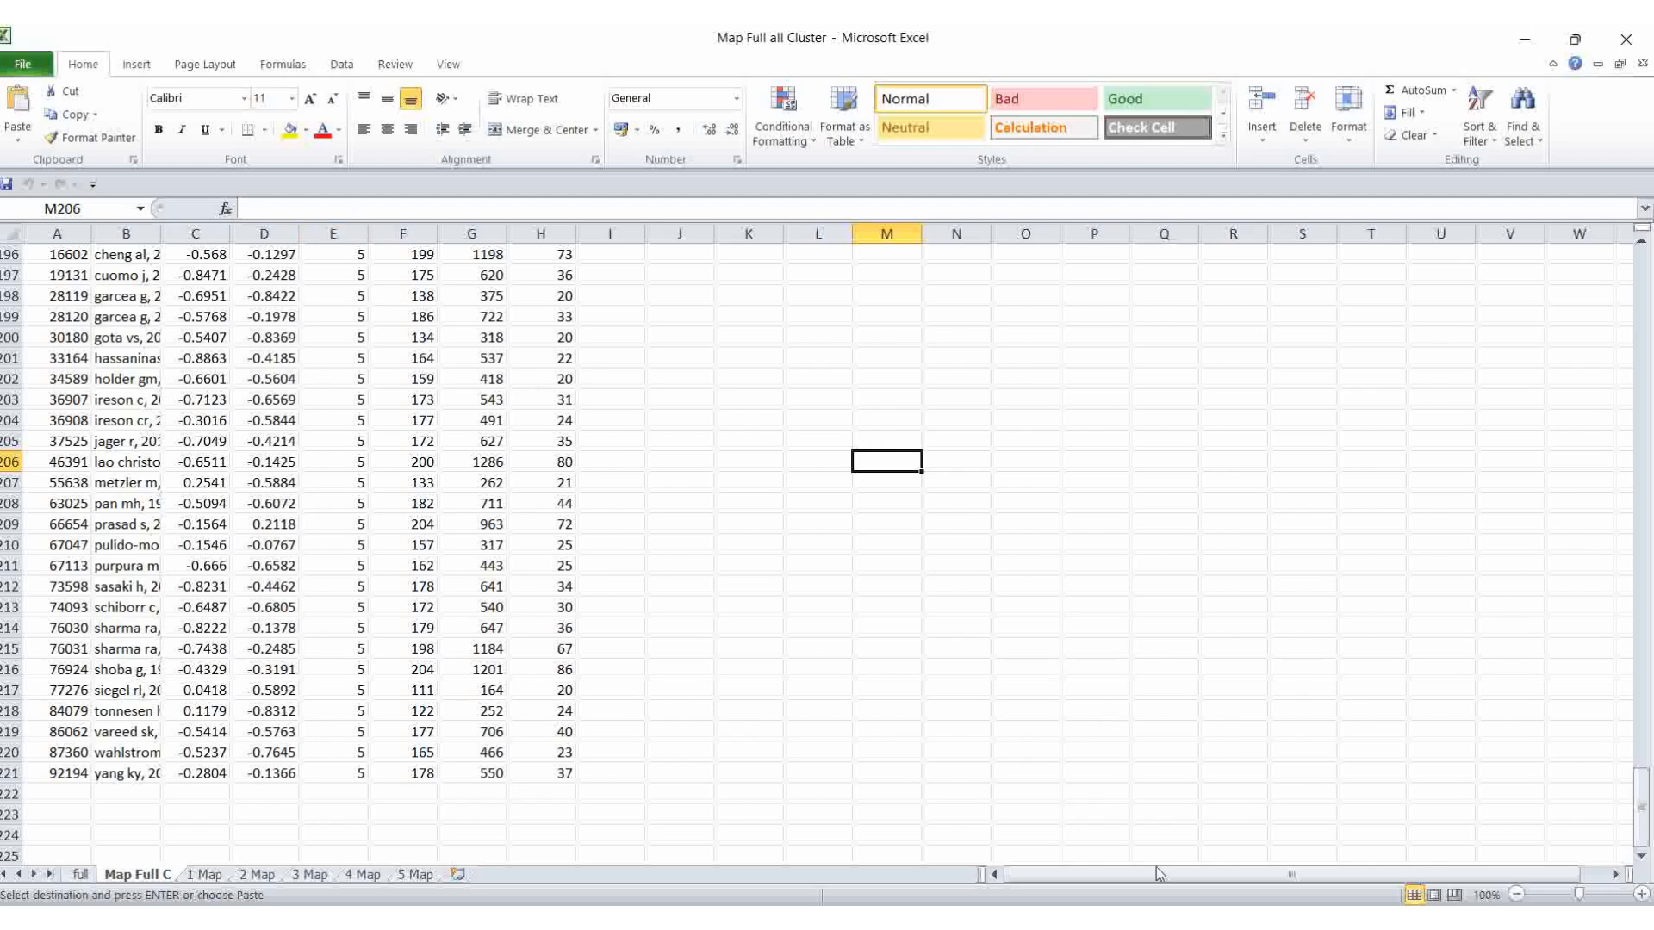
In VOSviewer, open 1 Cluster Map.txt with network file 1 Cluster Net.txt and save a PNG screenshot of the map as 11
{"action": "left_click", "coordinate": [1111, 918]}
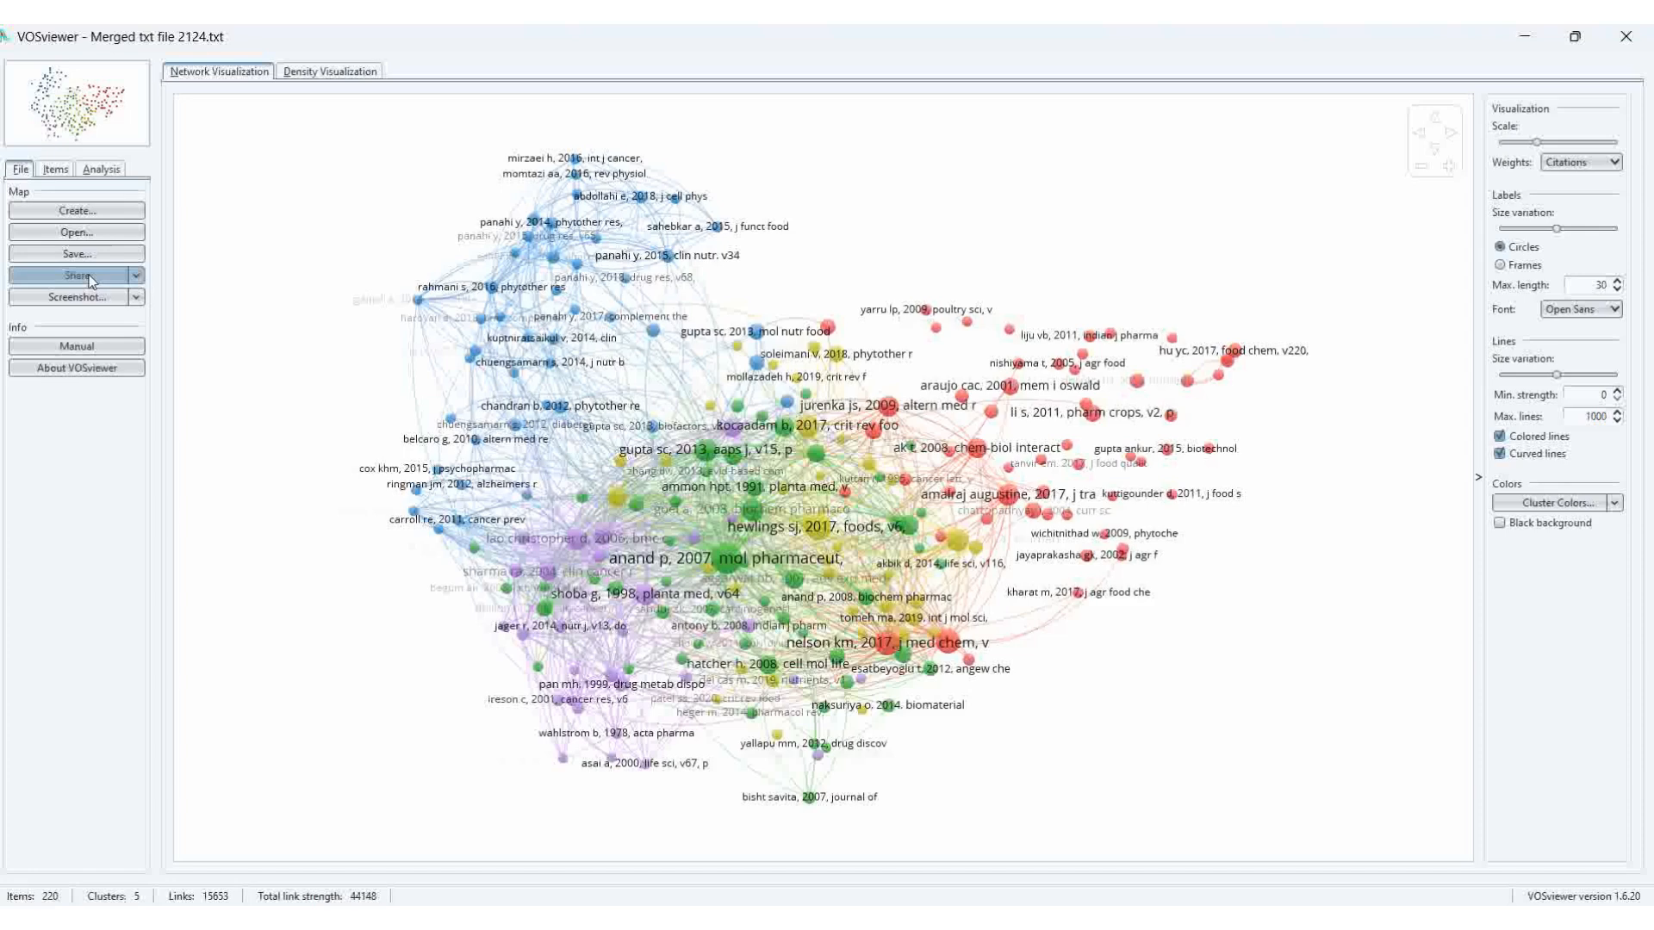
{"action": "left_click", "coordinate": [82, 234]}
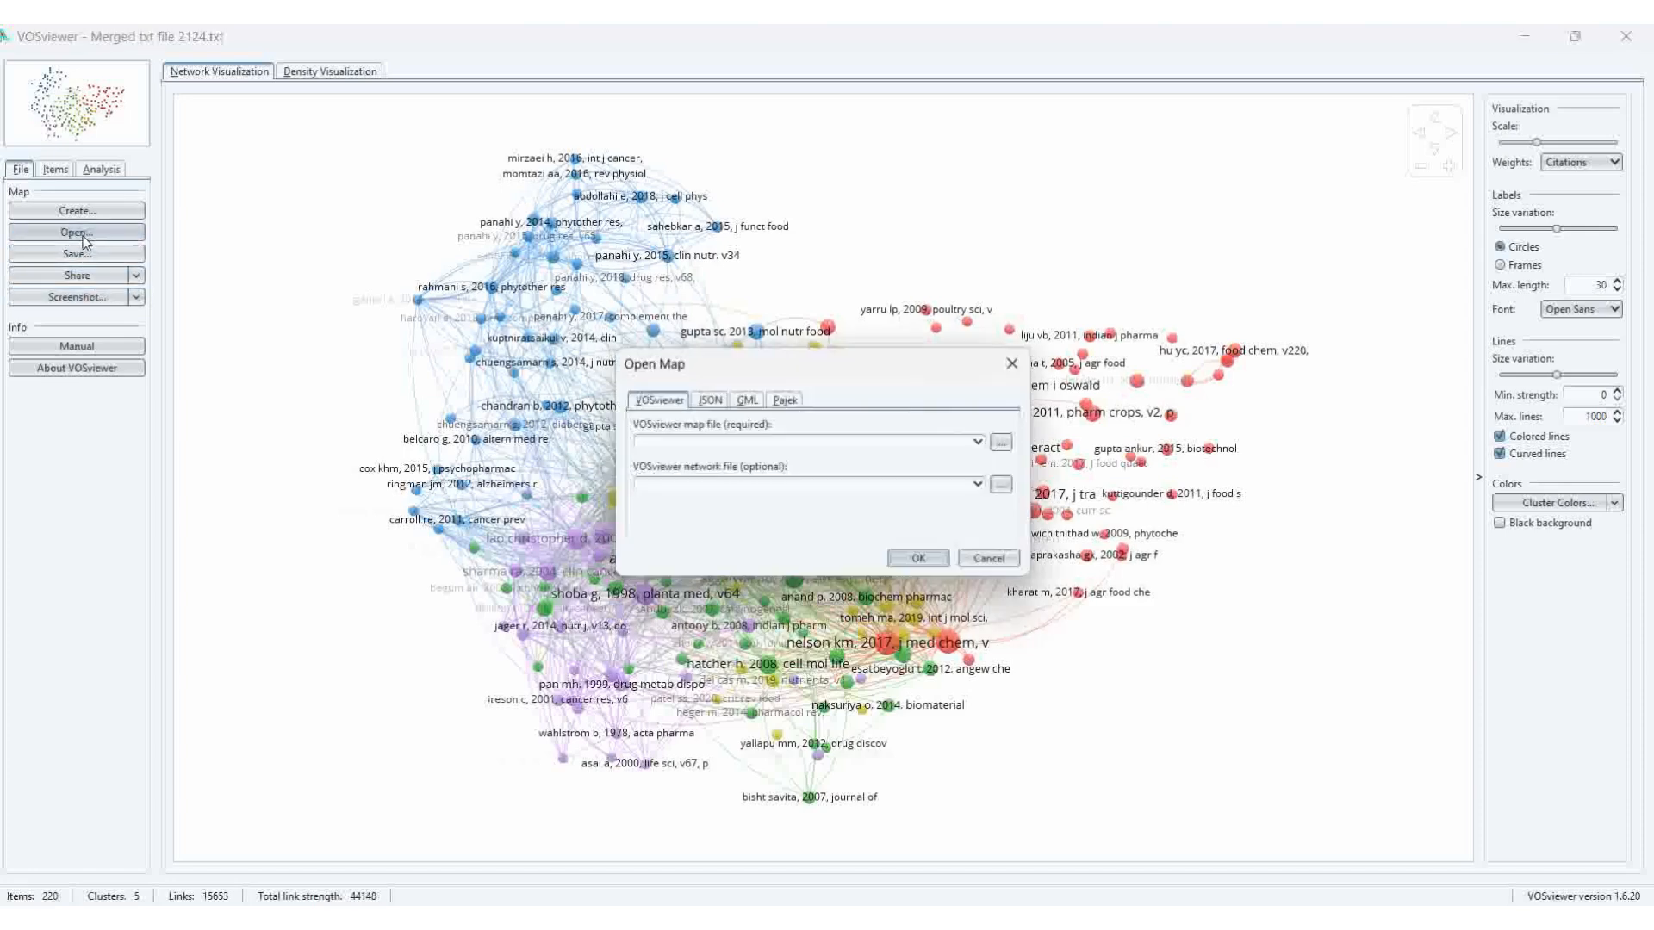
{"action": "left_click", "coordinate": [1002, 442]}
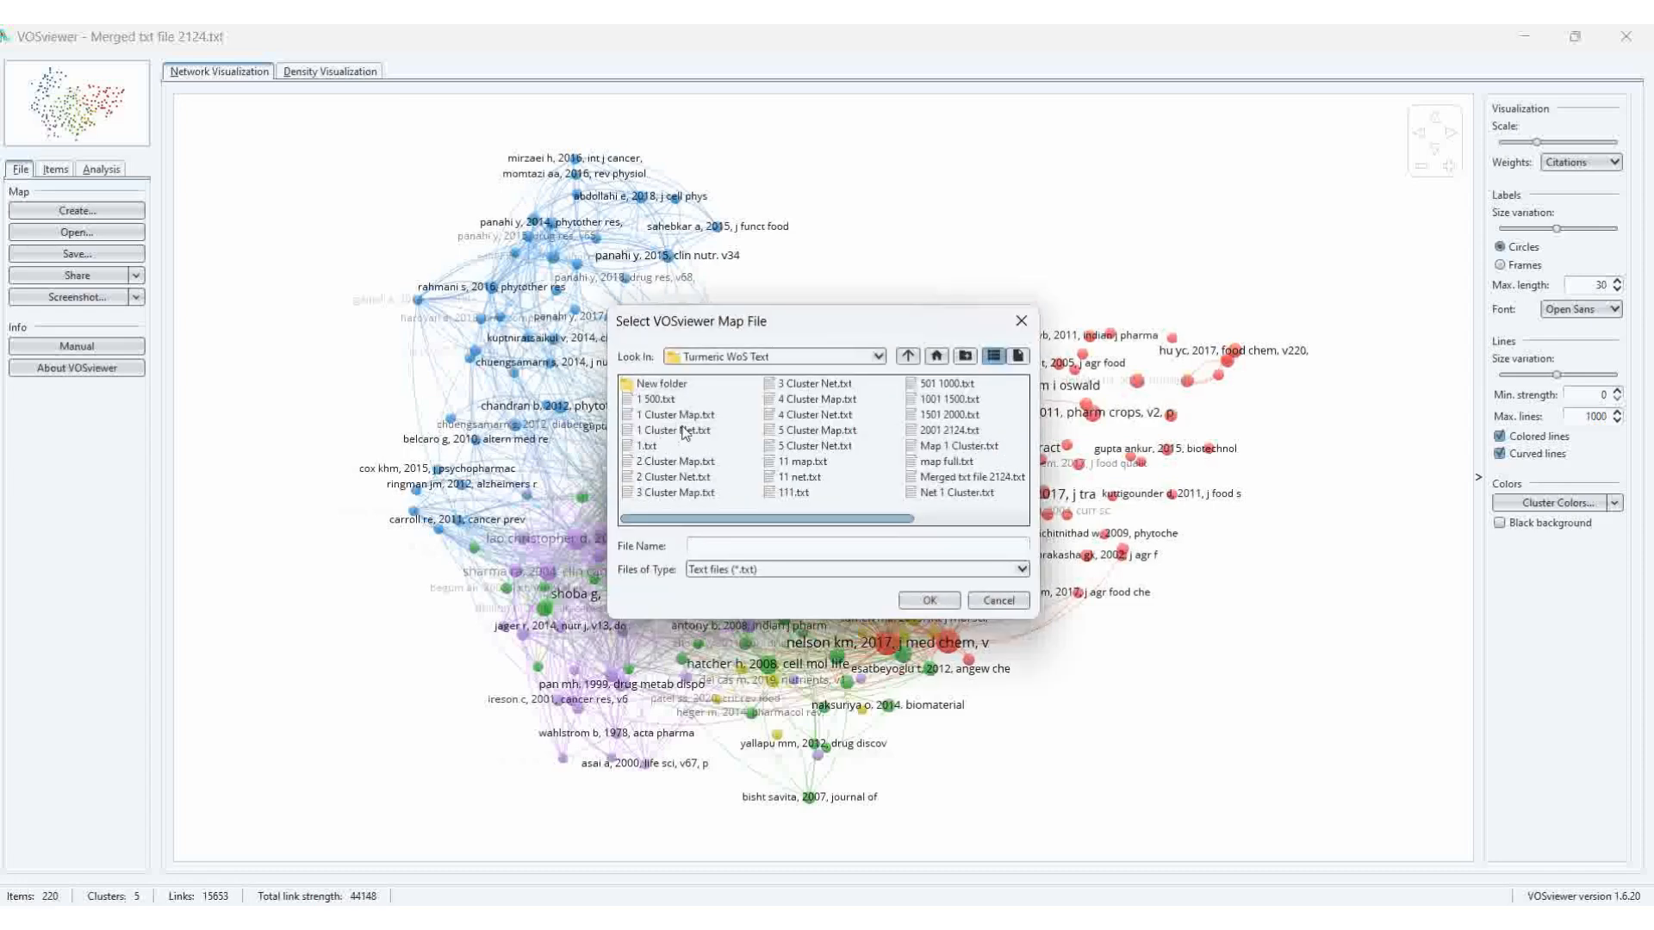
{"action": "left_click", "coordinate": [685, 420]}
{"action": "left_click", "coordinate": [930, 601]}
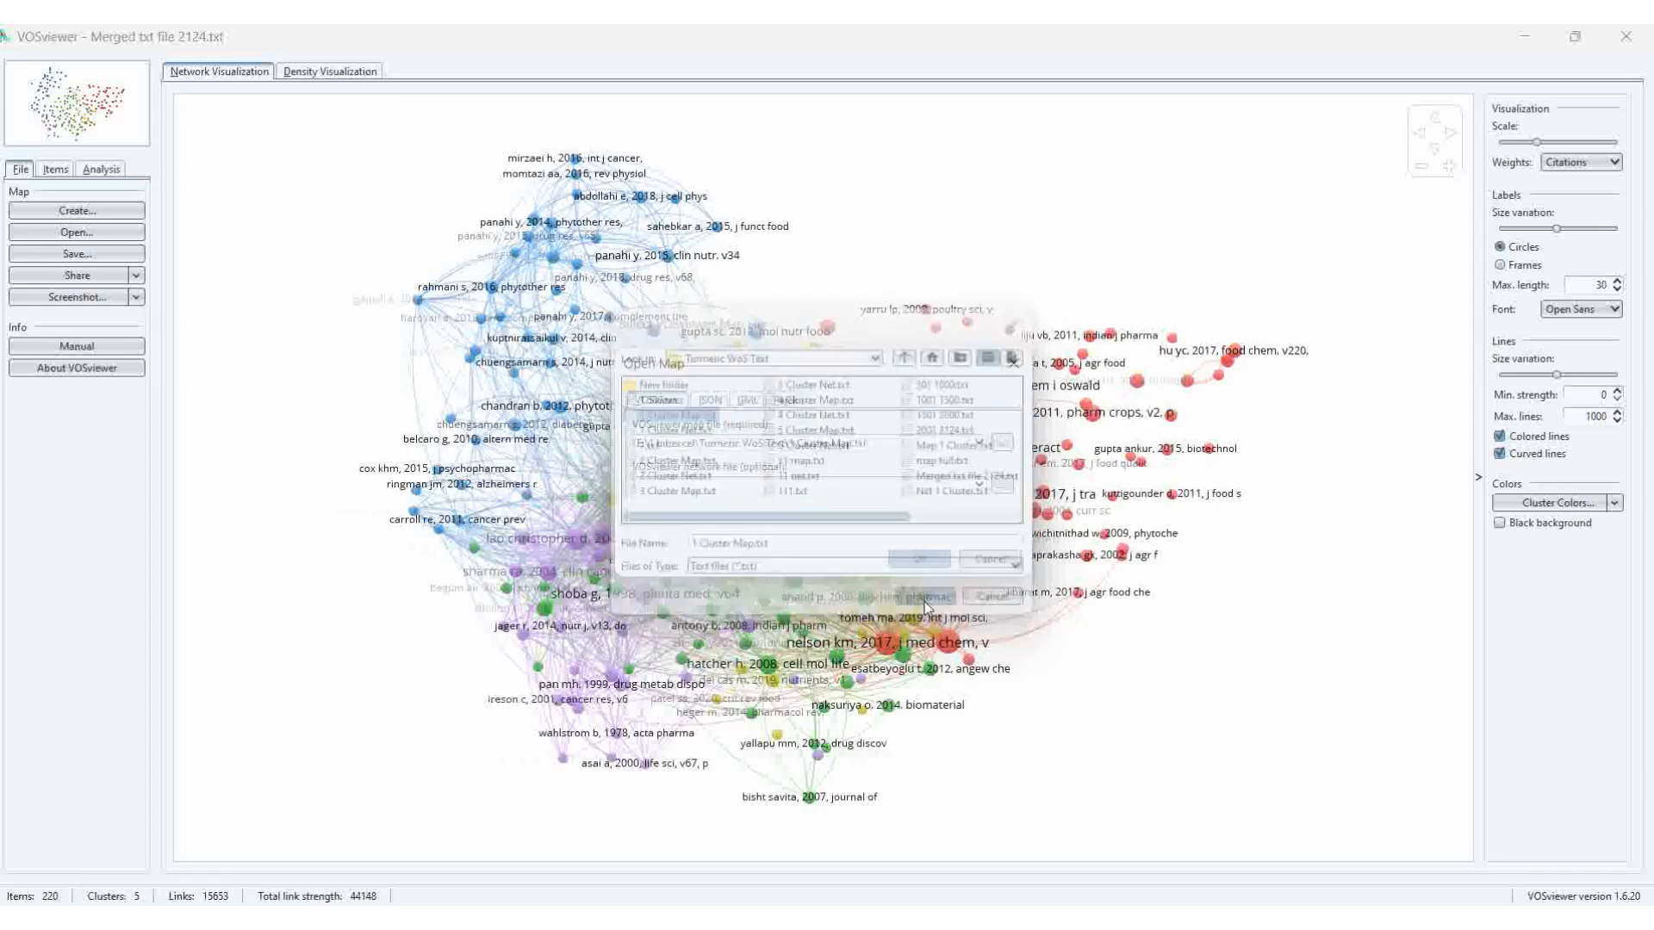
{"action": "left_click", "coordinate": [1002, 484]}
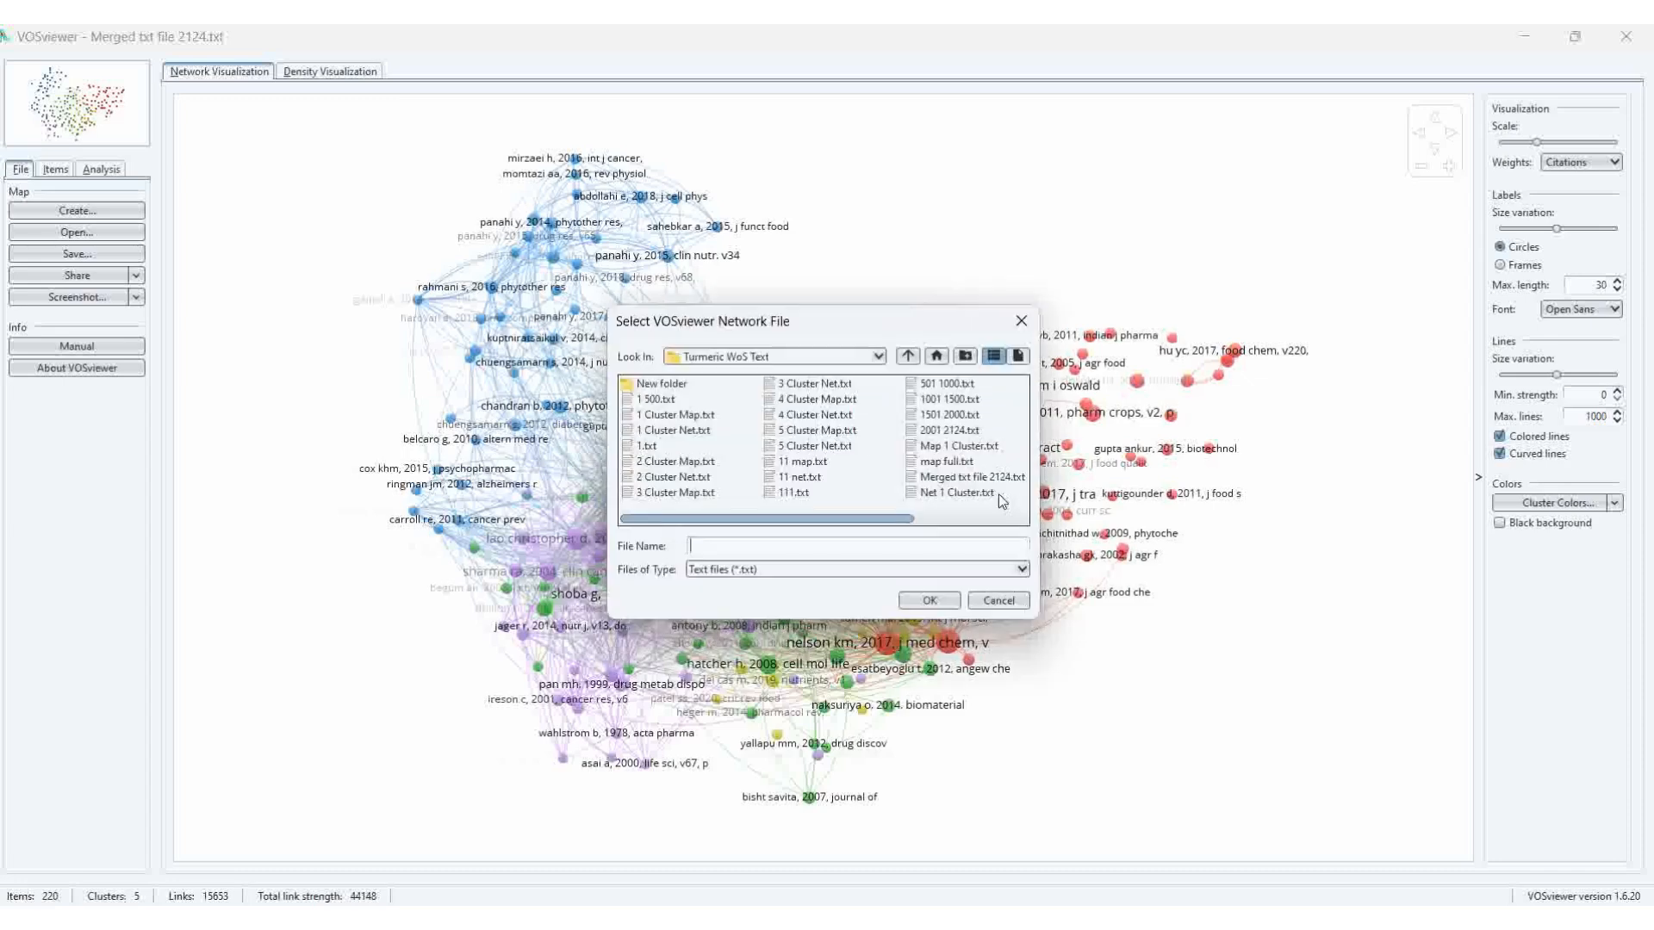
{"action": "left_click", "coordinate": [662, 432]}
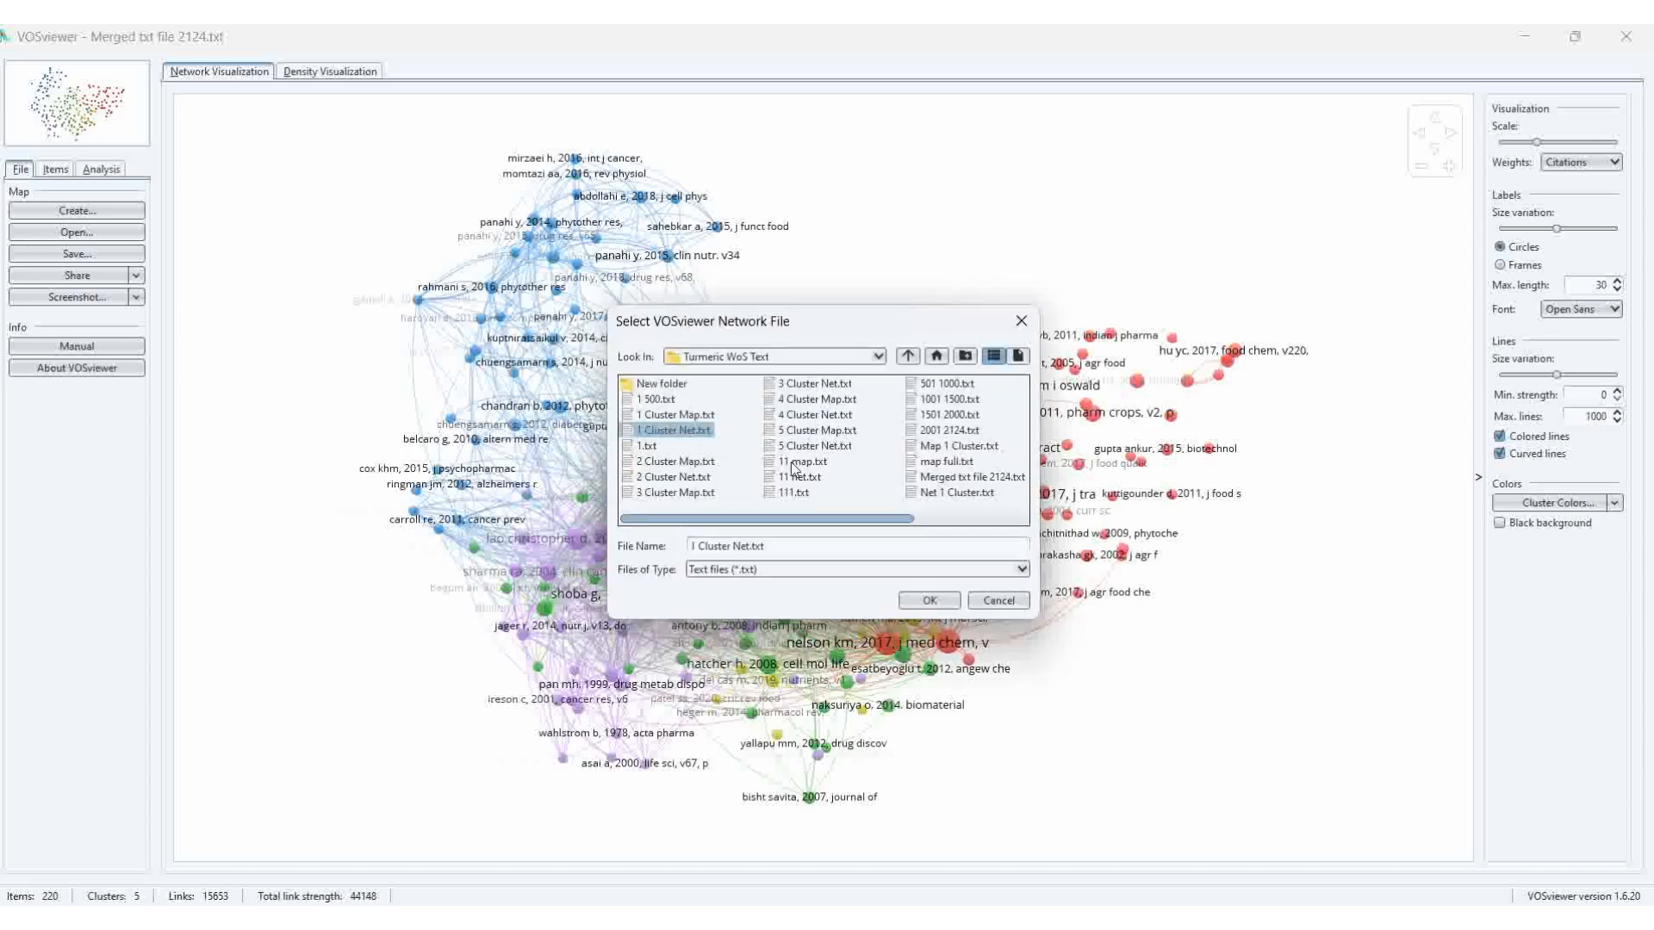
{"action": "left_click", "coordinate": [933, 602]}
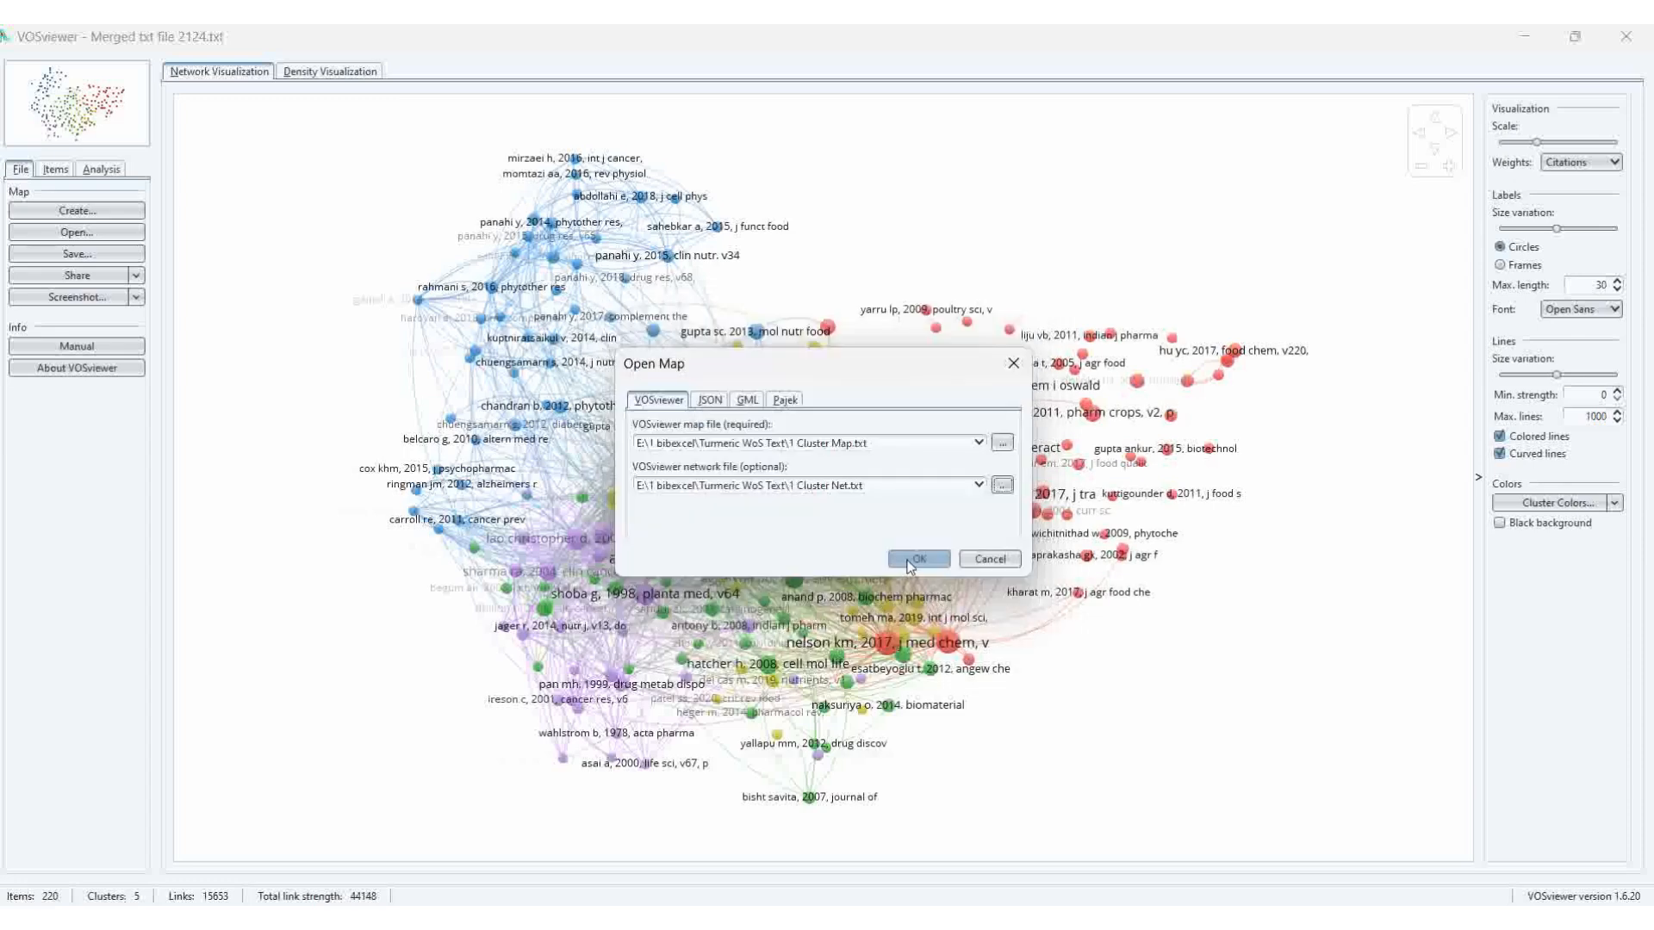
{"action": "left_click", "coordinate": [905, 559]}
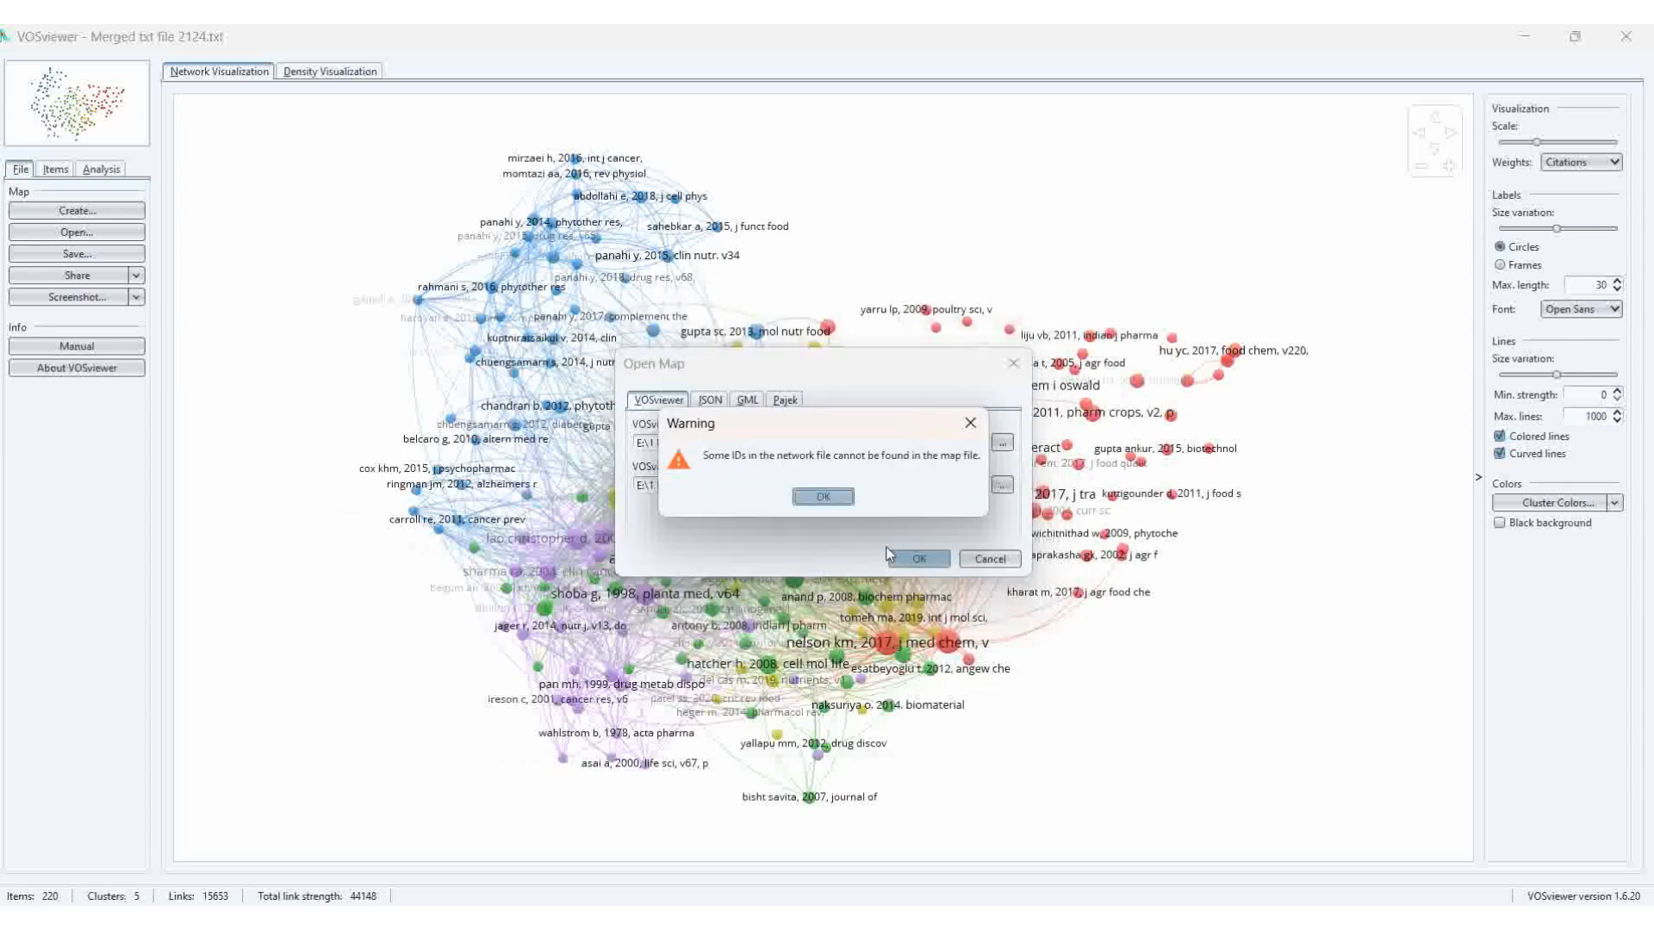
{"action": "left_click", "coordinate": [822, 497]}
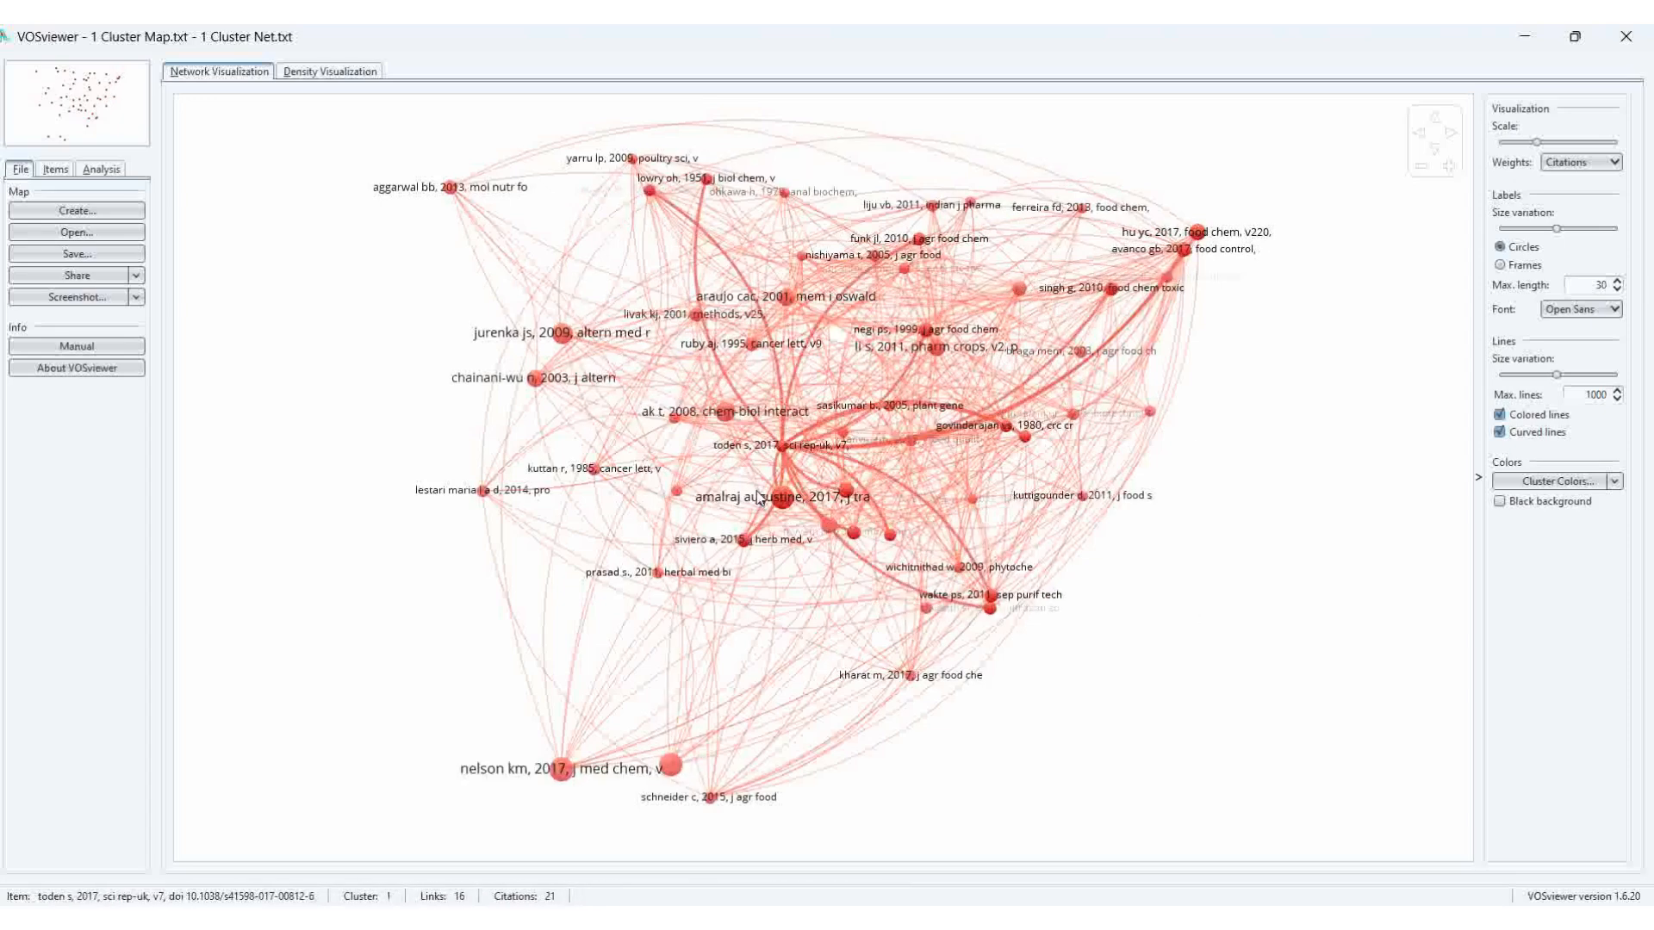
{"action": "left_click", "coordinate": [76, 297]}
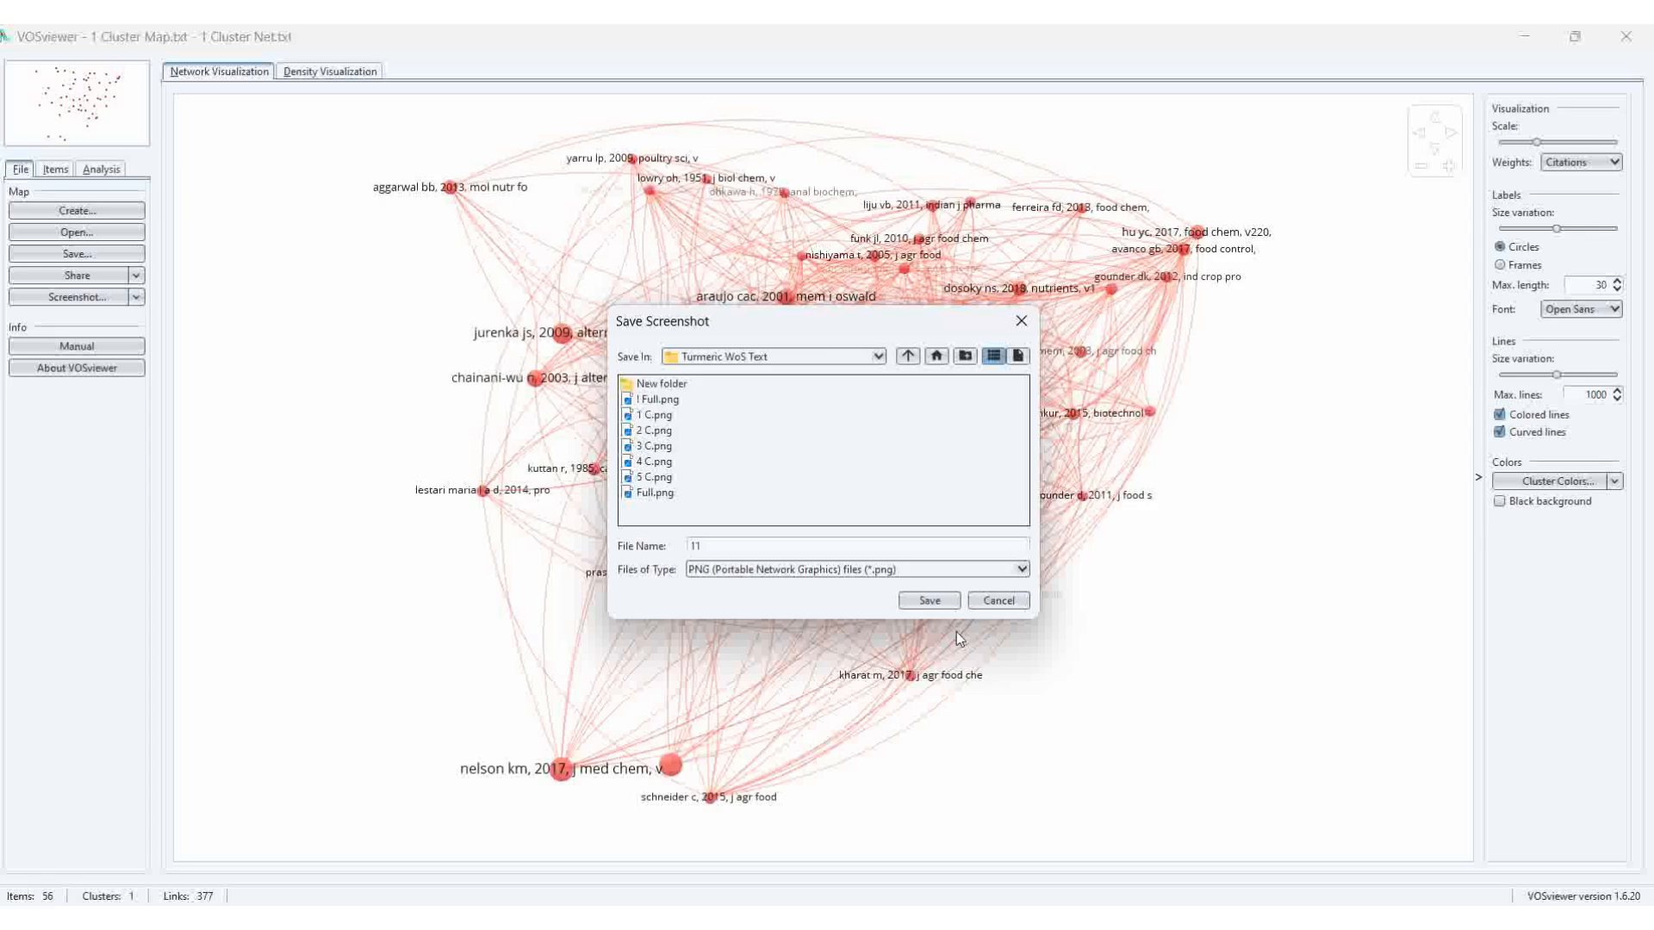
{"action": "left_click", "coordinate": [916, 603]}
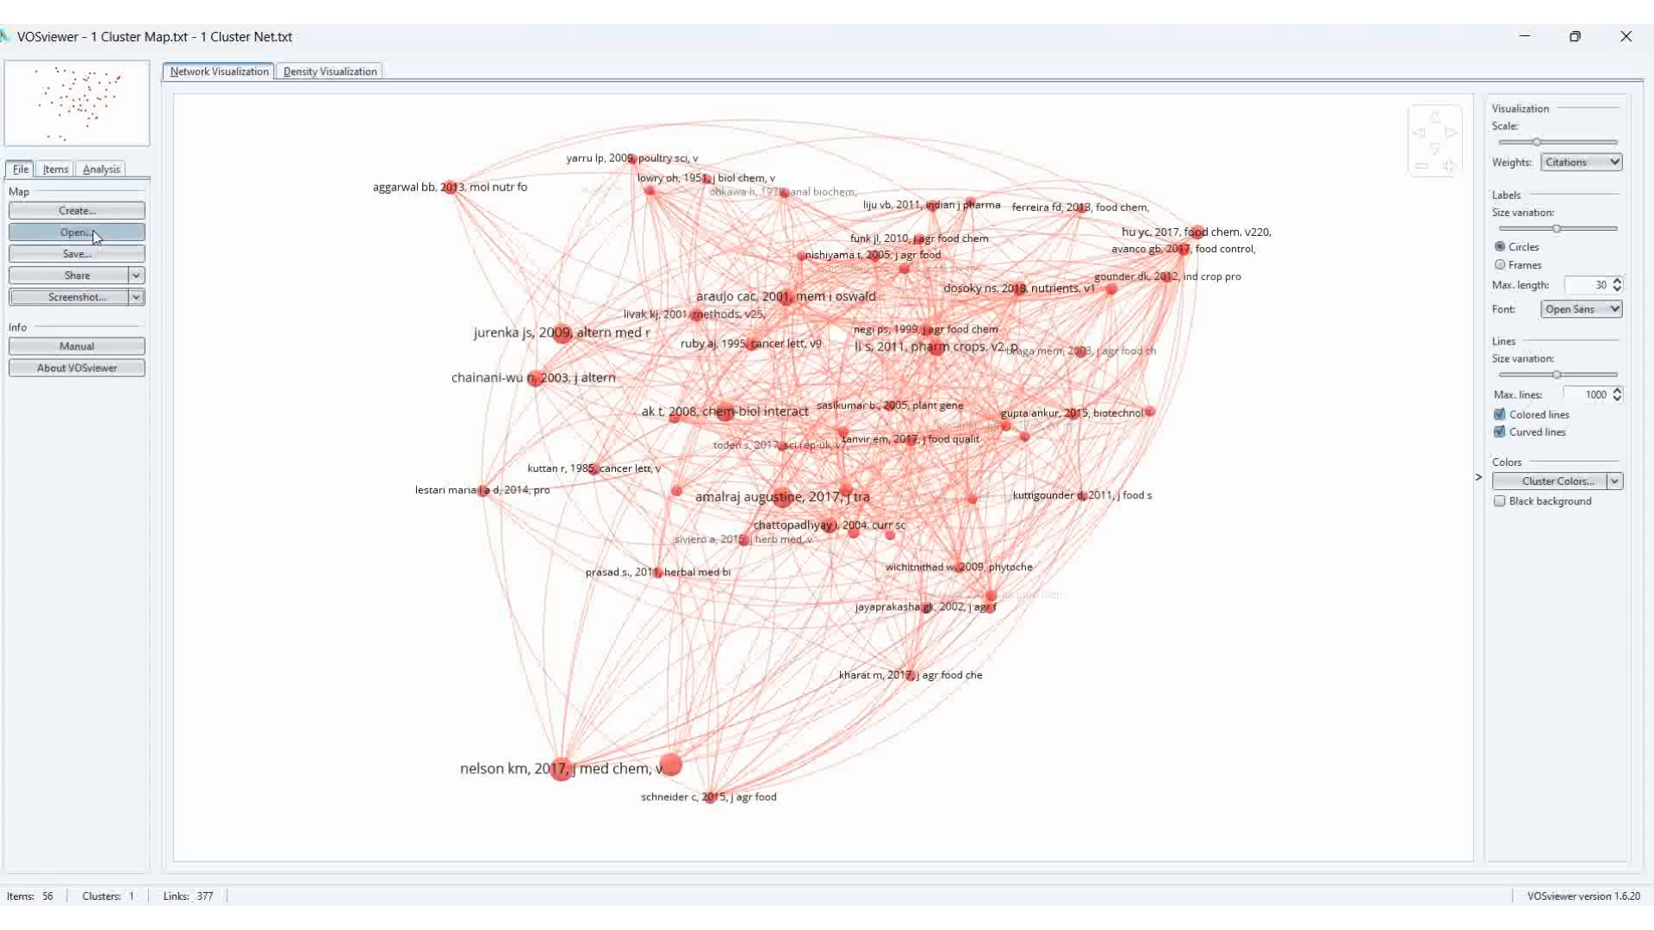
Open 2 Cluster Map.txt with network file 2 Cluster Net.txt and save a PNG screenshot of the map in the Turmeric WoS Text folder
{"action": "left_click", "coordinate": [131, 241]}
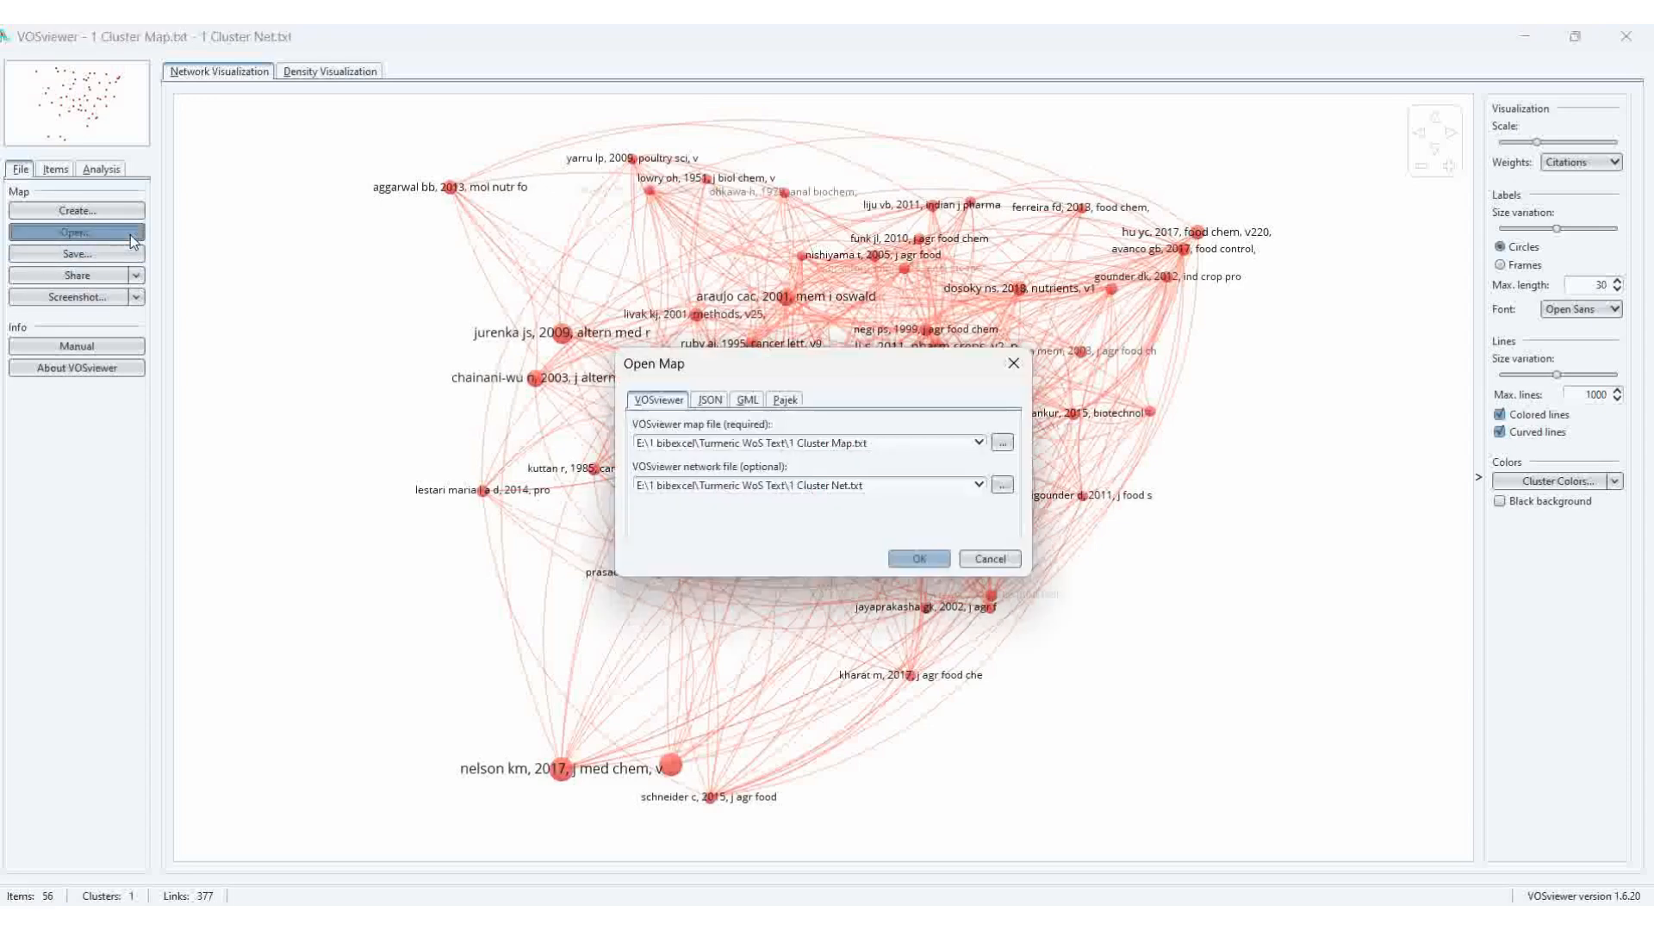
{"action": "left_click", "coordinate": [1000, 443]}
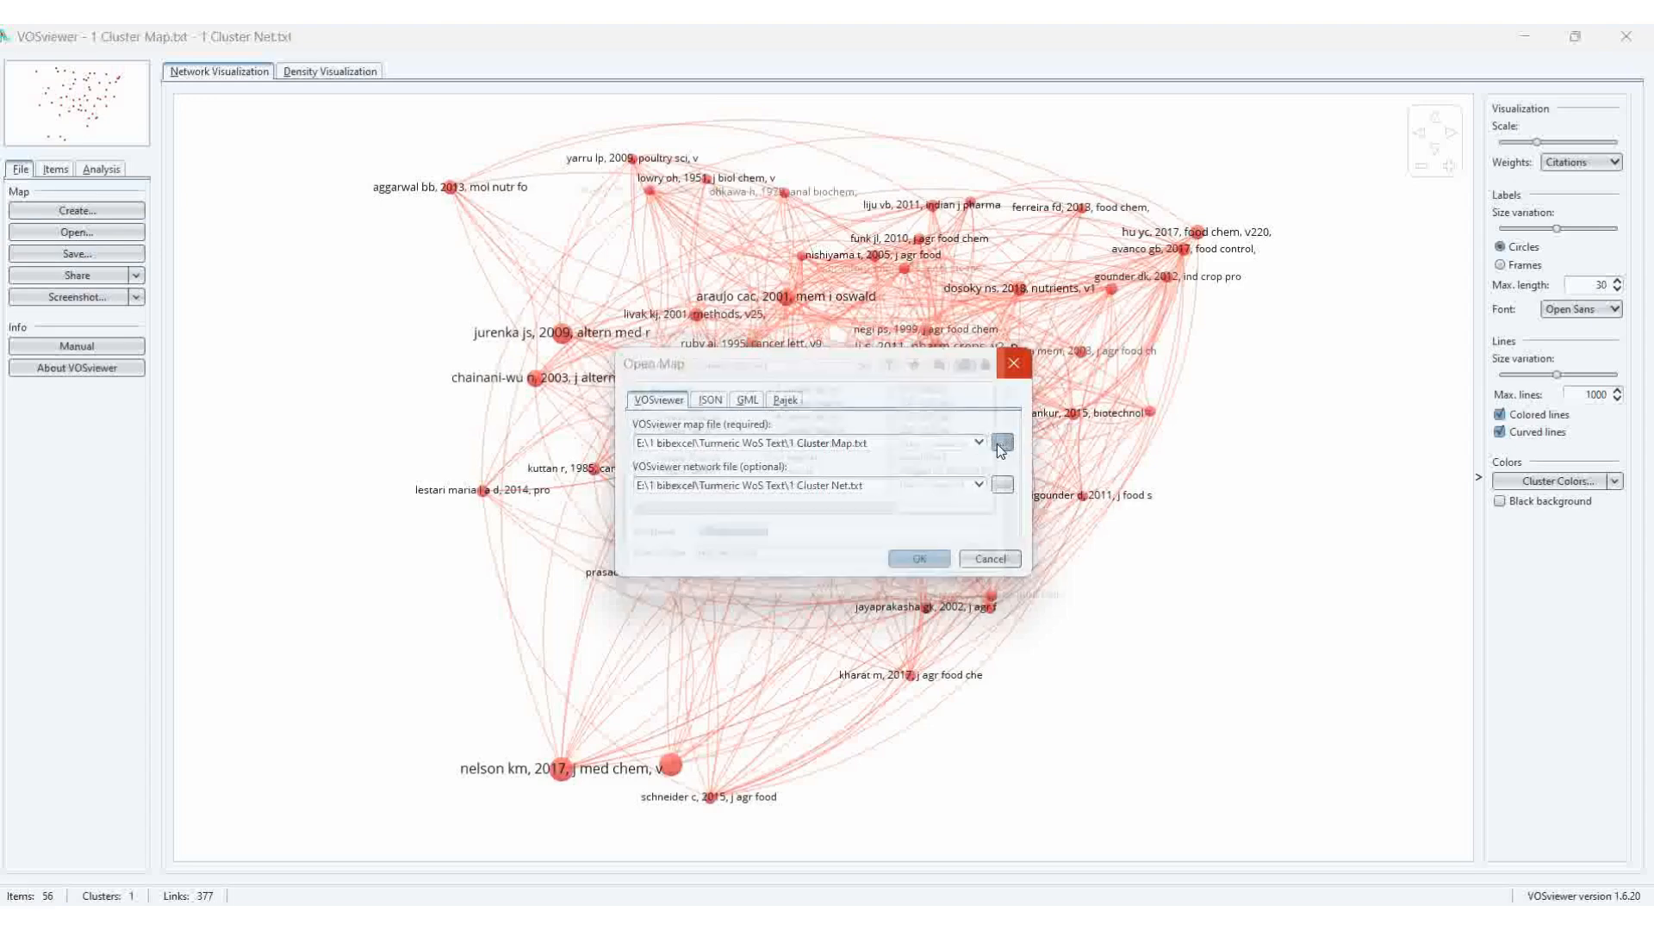
{"action": "left_click", "coordinate": [677, 462]}
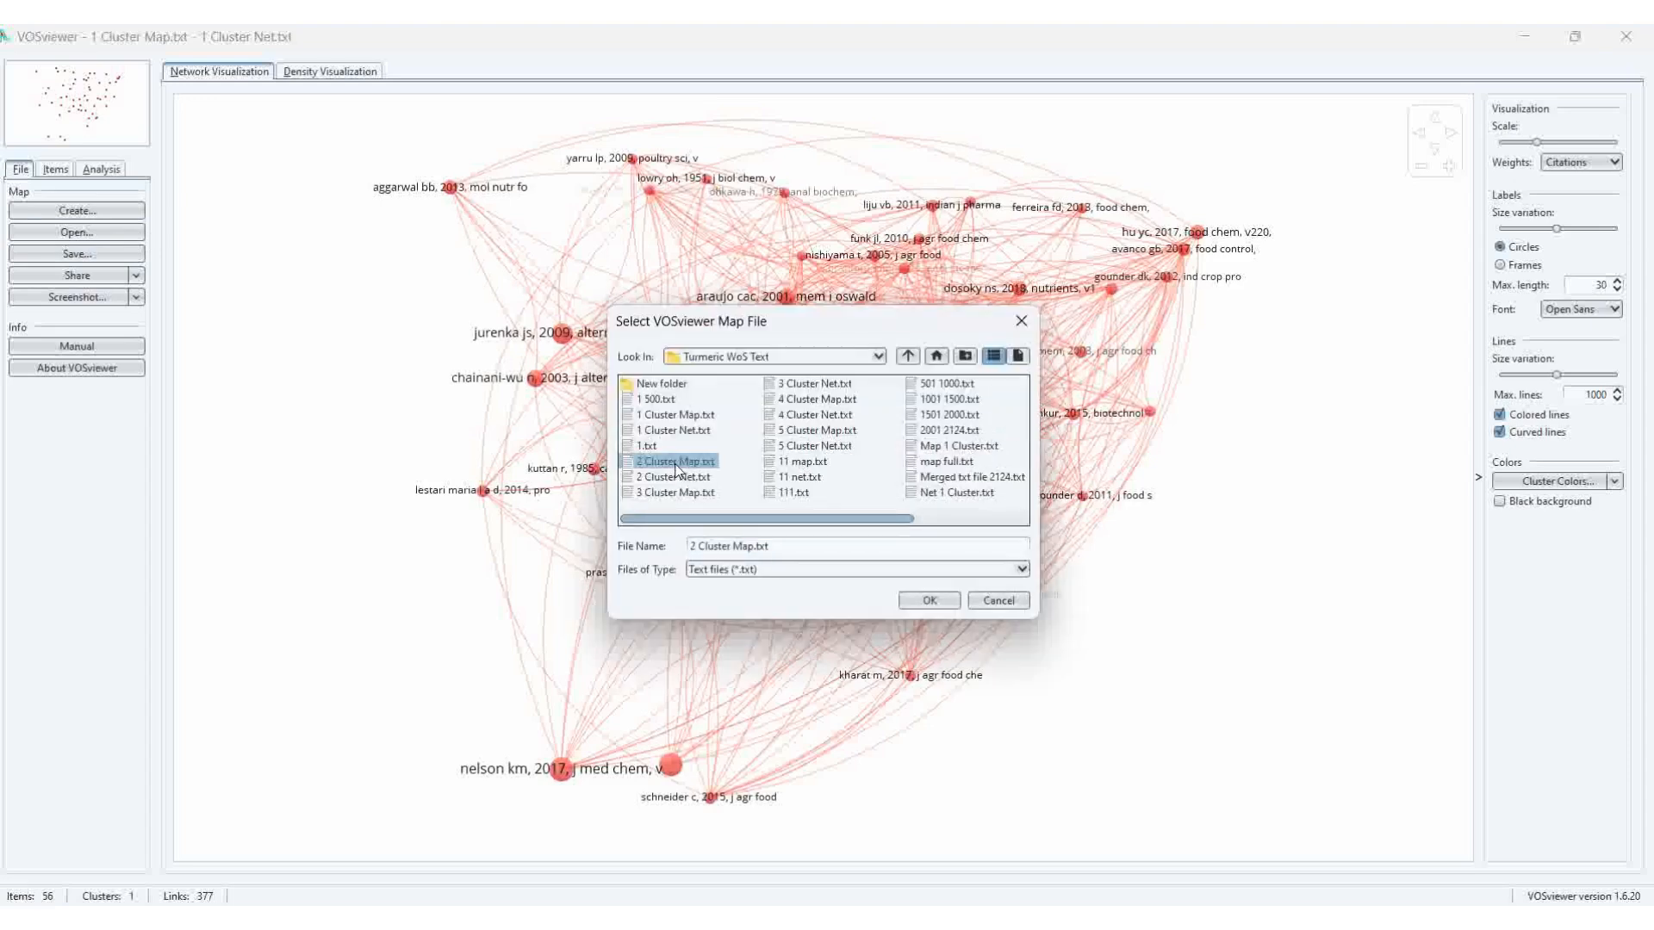
{"action": "left_click", "coordinate": [926, 599]}
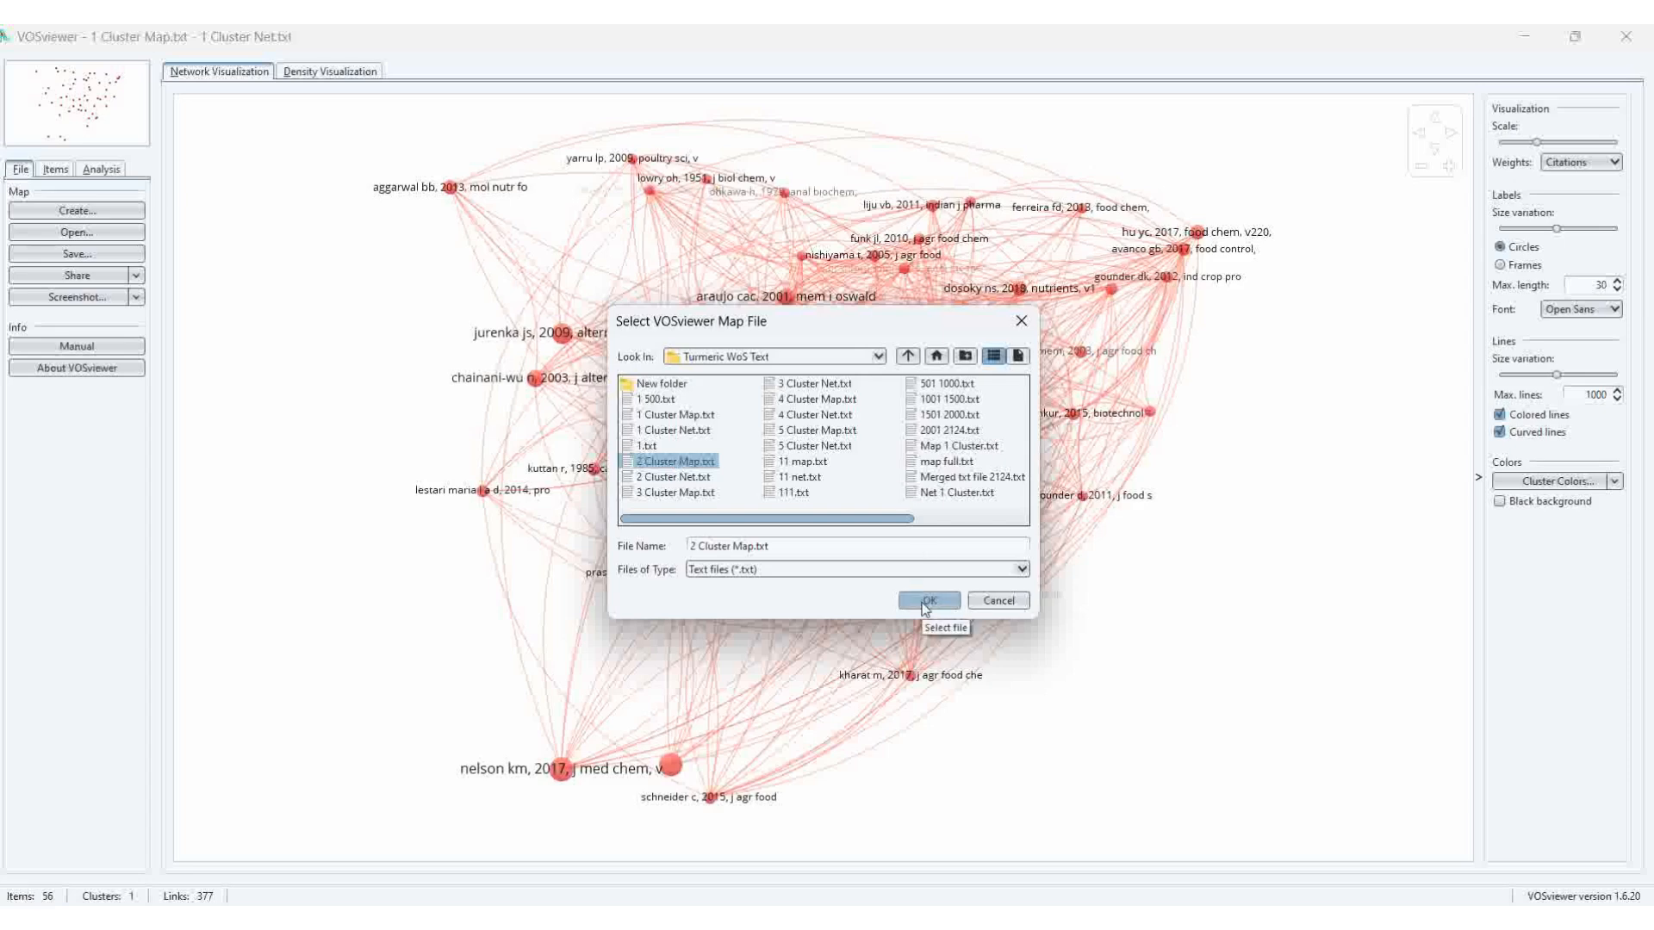
{"action": "left_click", "coordinate": [1003, 488]}
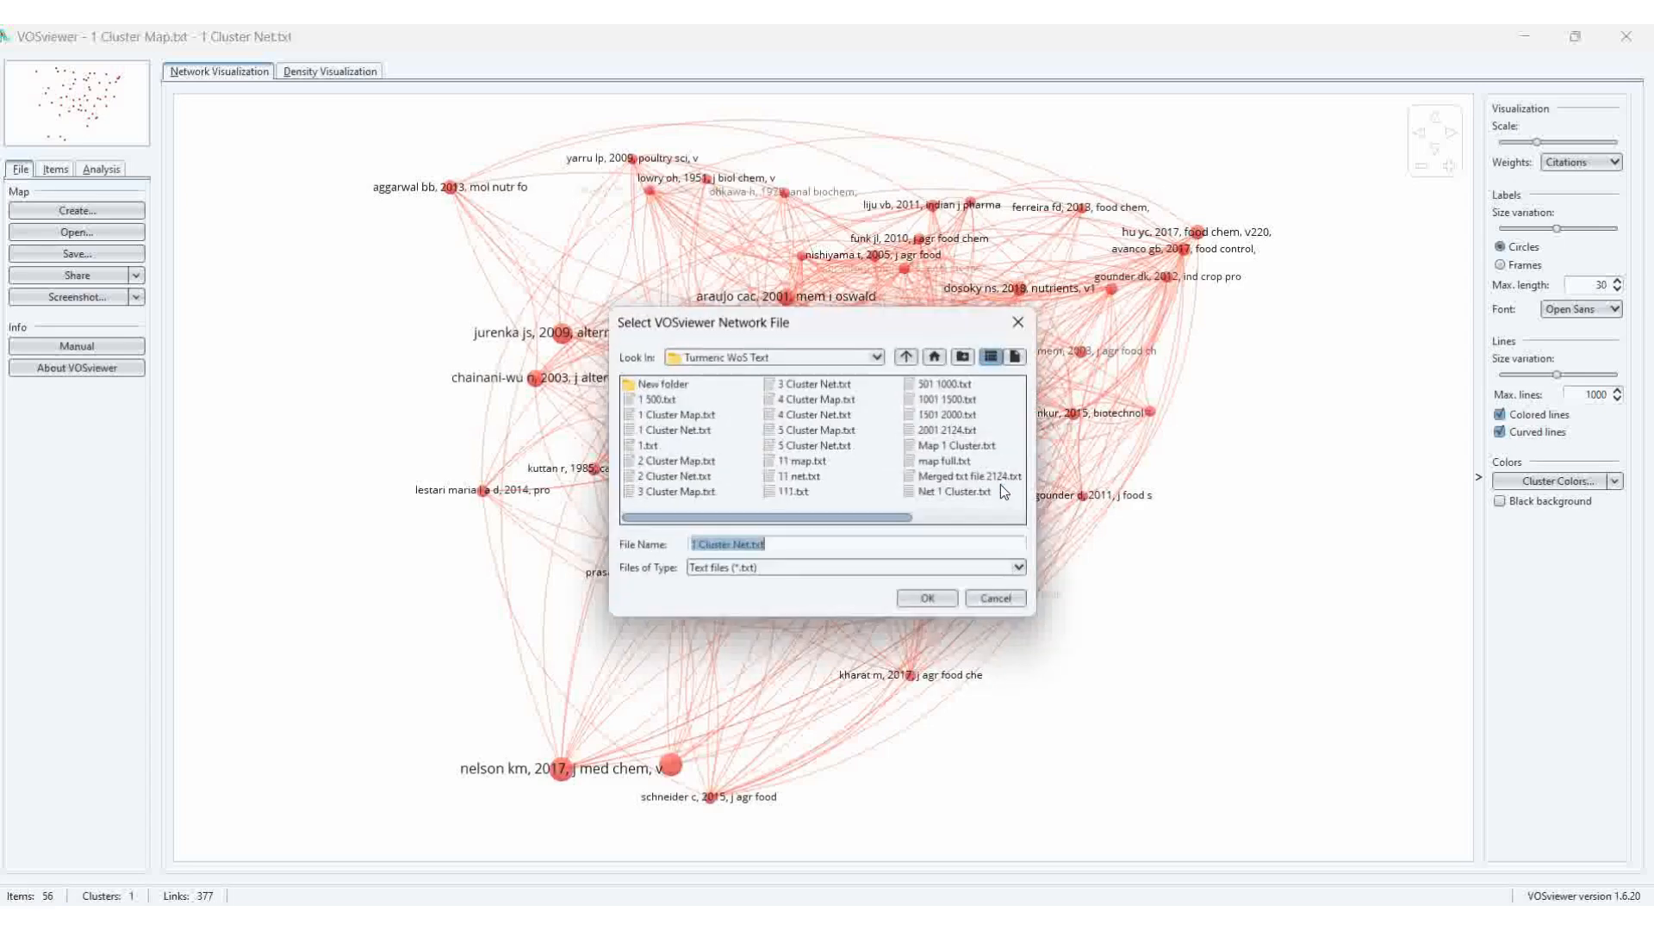
{"action": "left_click", "coordinate": [651, 481]}
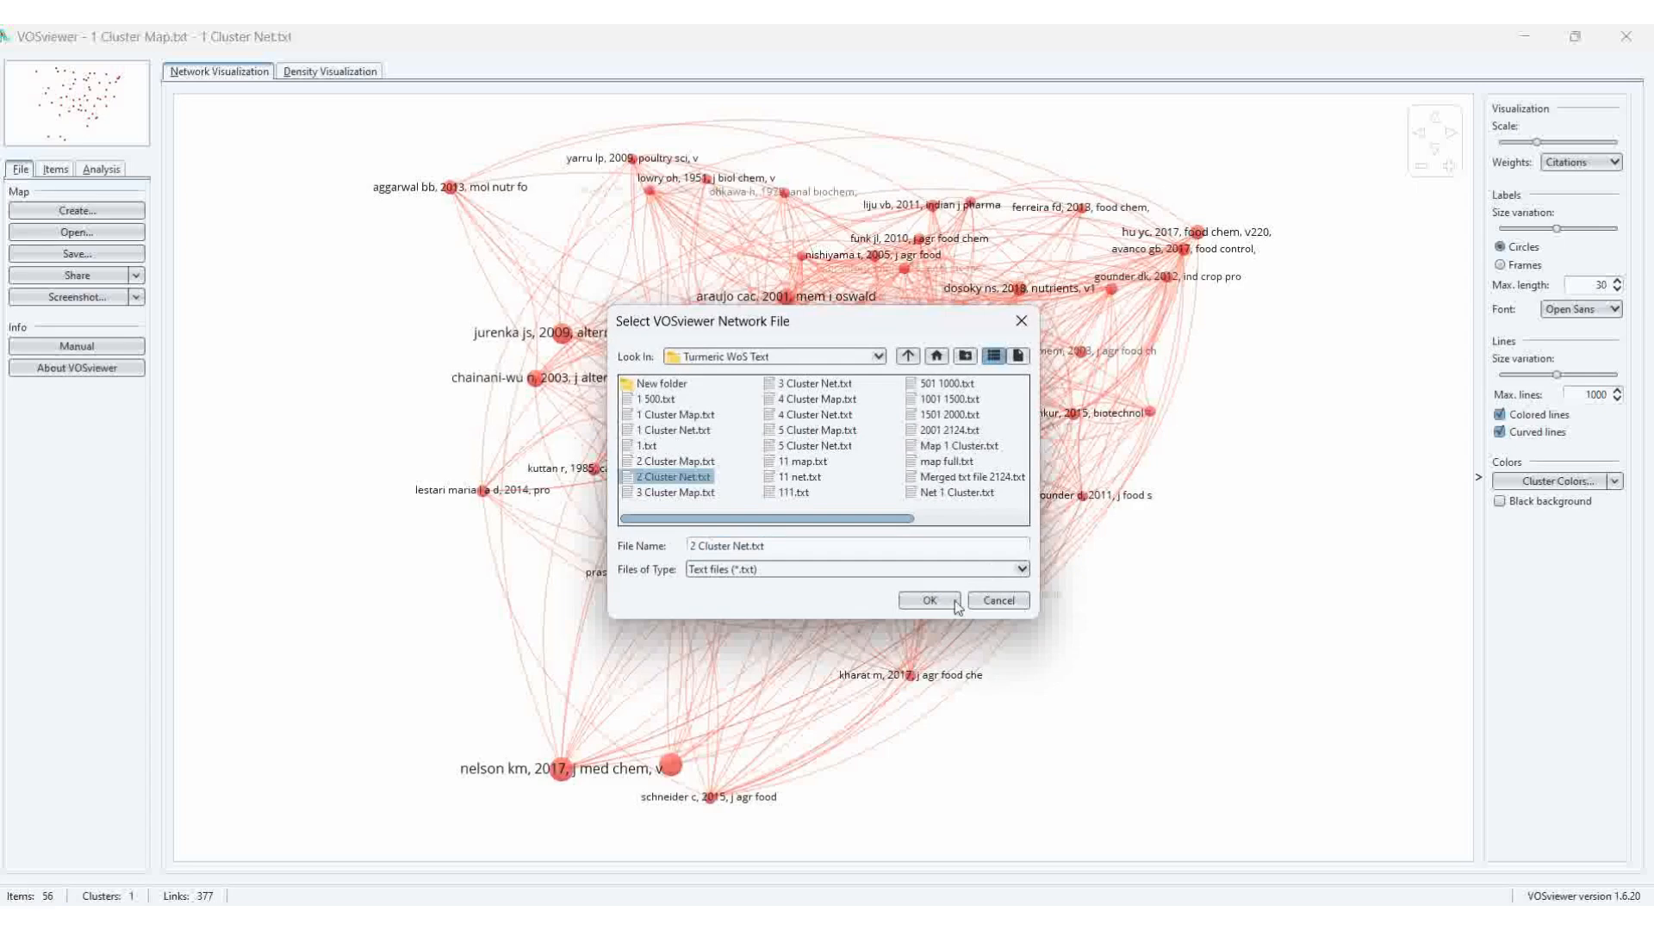
{"action": "left_click", "coordinate": [927, 601]}
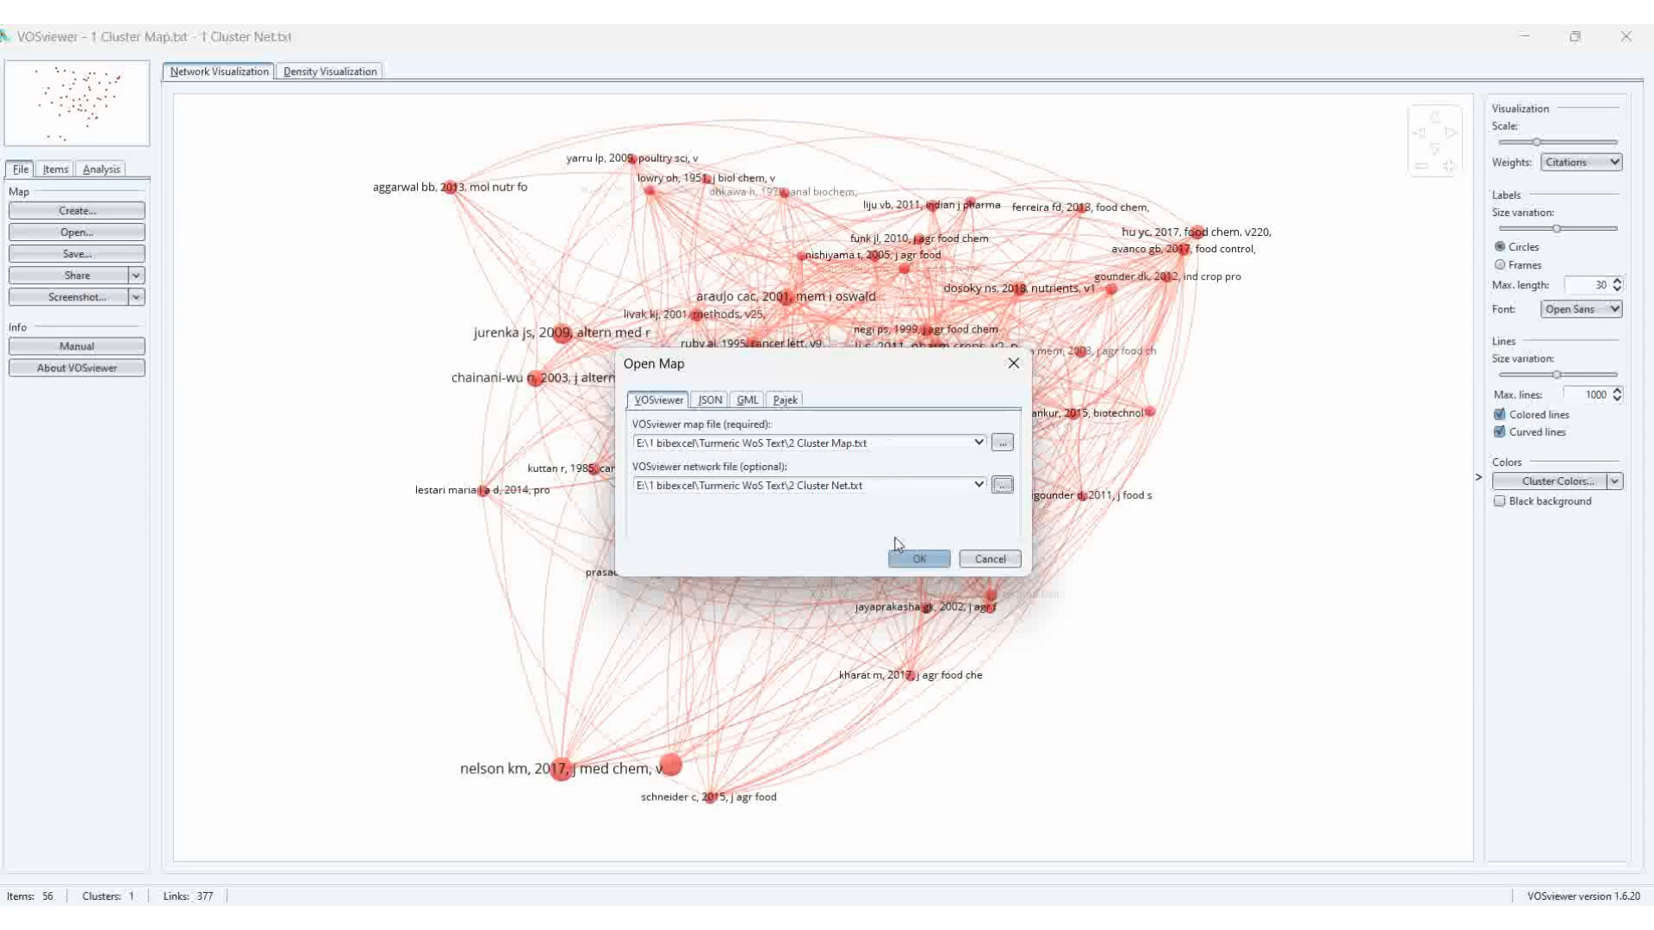
{"action": "left_click", "coordinate": [907, 561]}
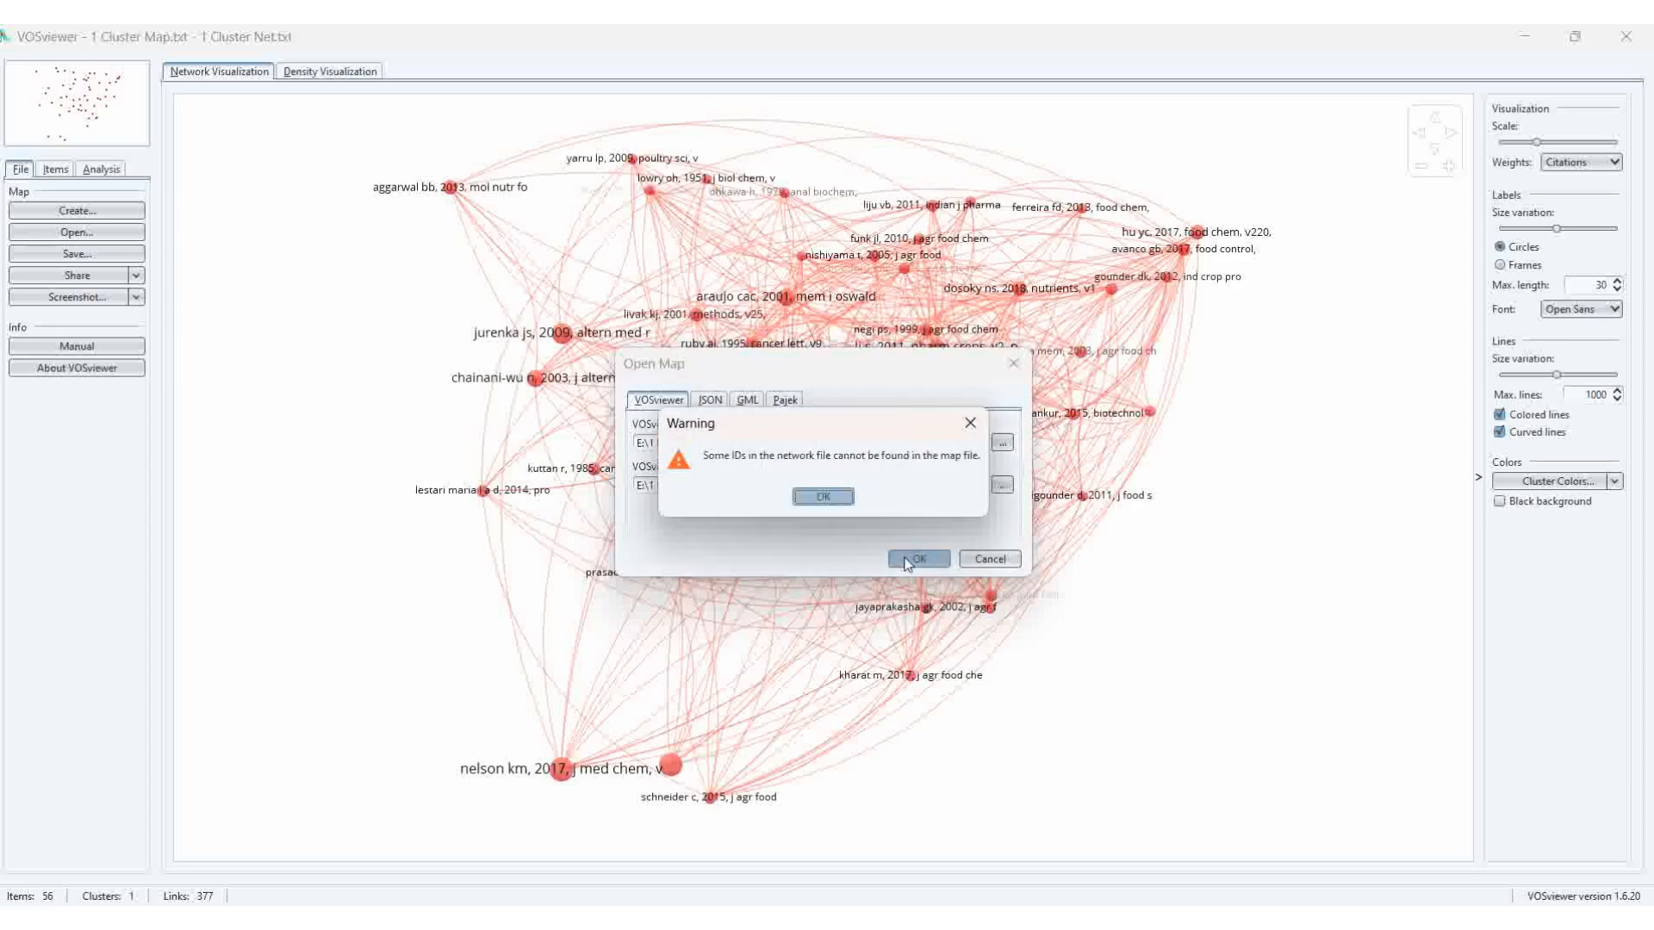
{"action": "left_click", "coordinate": [831, 497]}
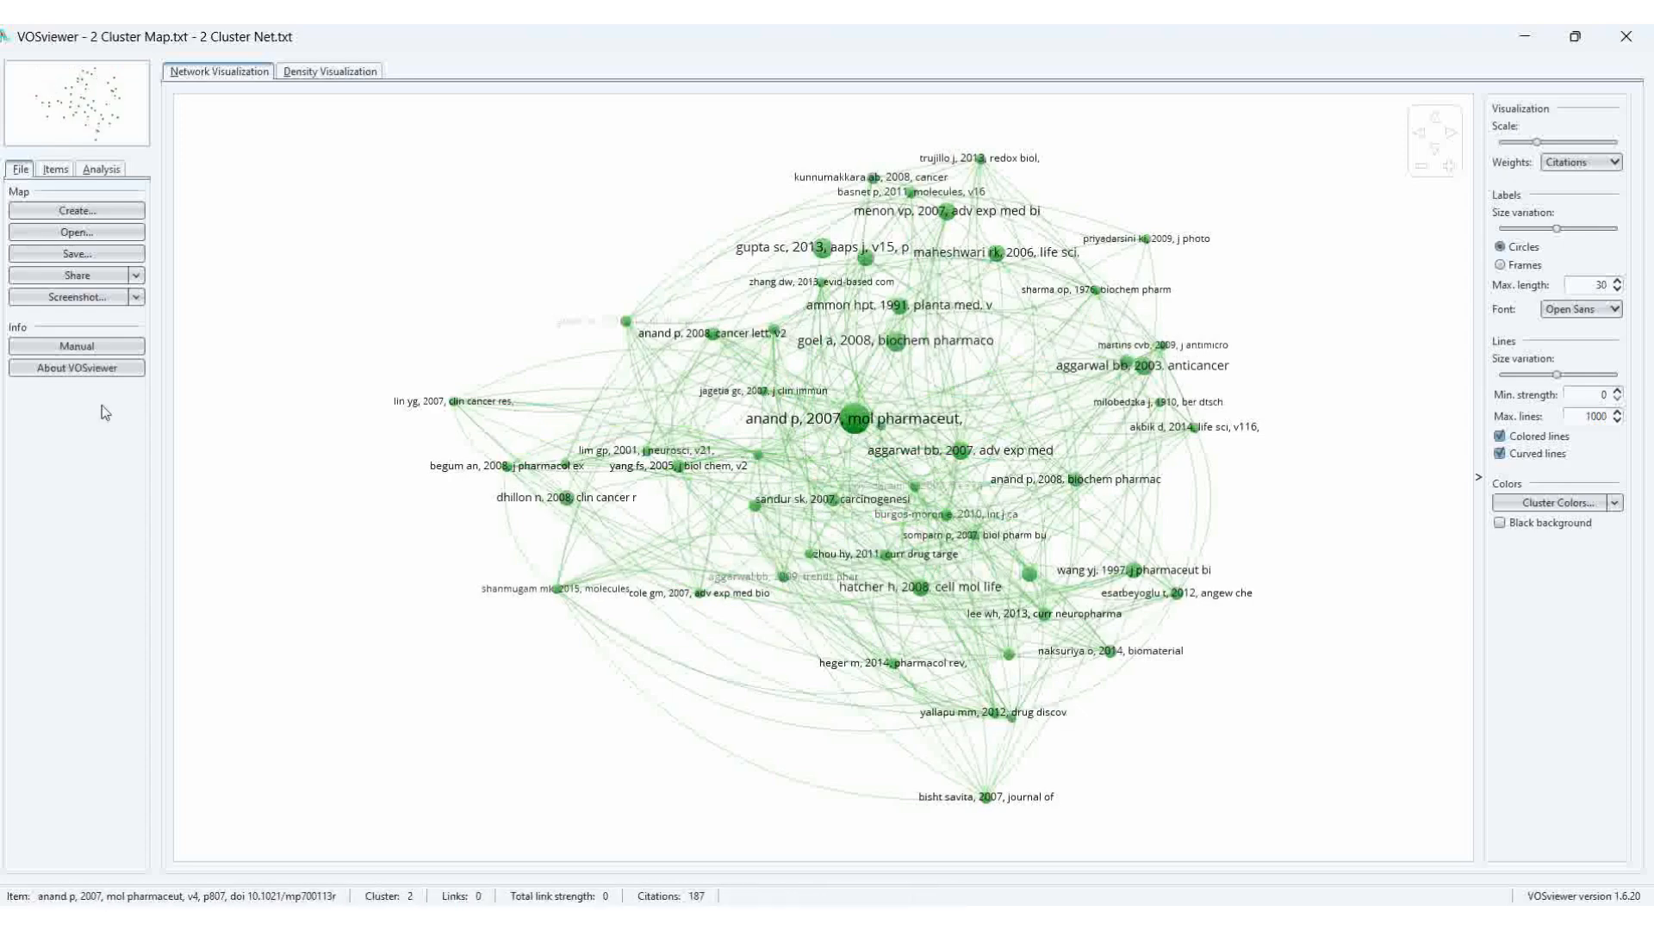
{"action": "left_click", "coordinate": [73, 297]}
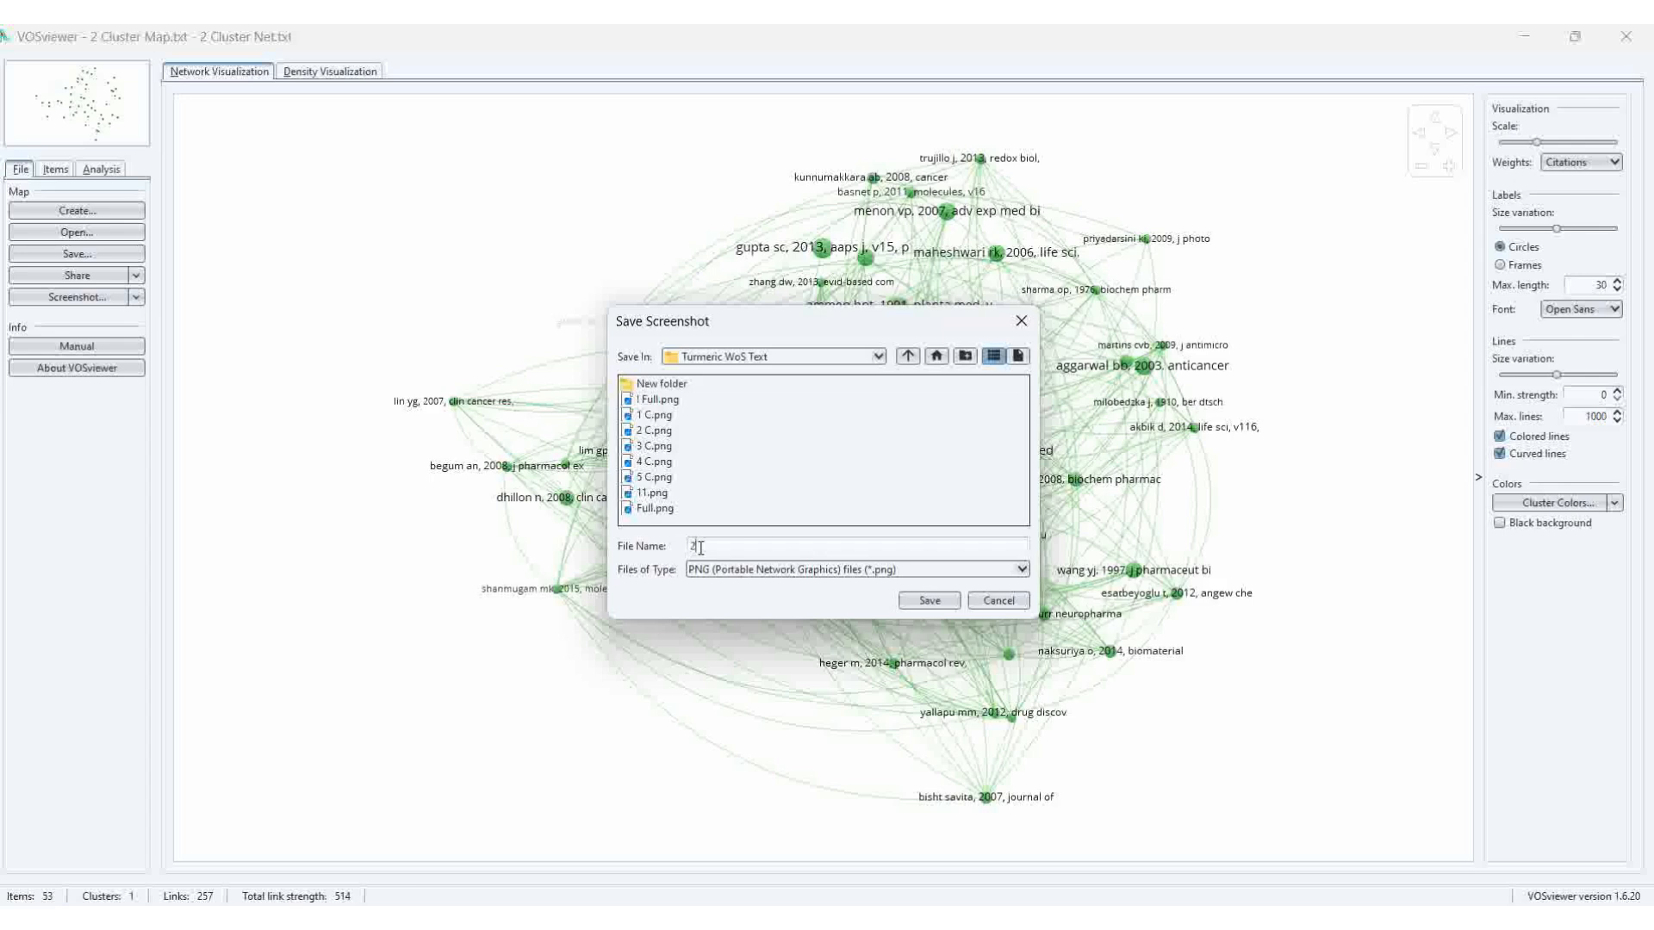
{"action": "left_click", "coordinate": [922, 600]}
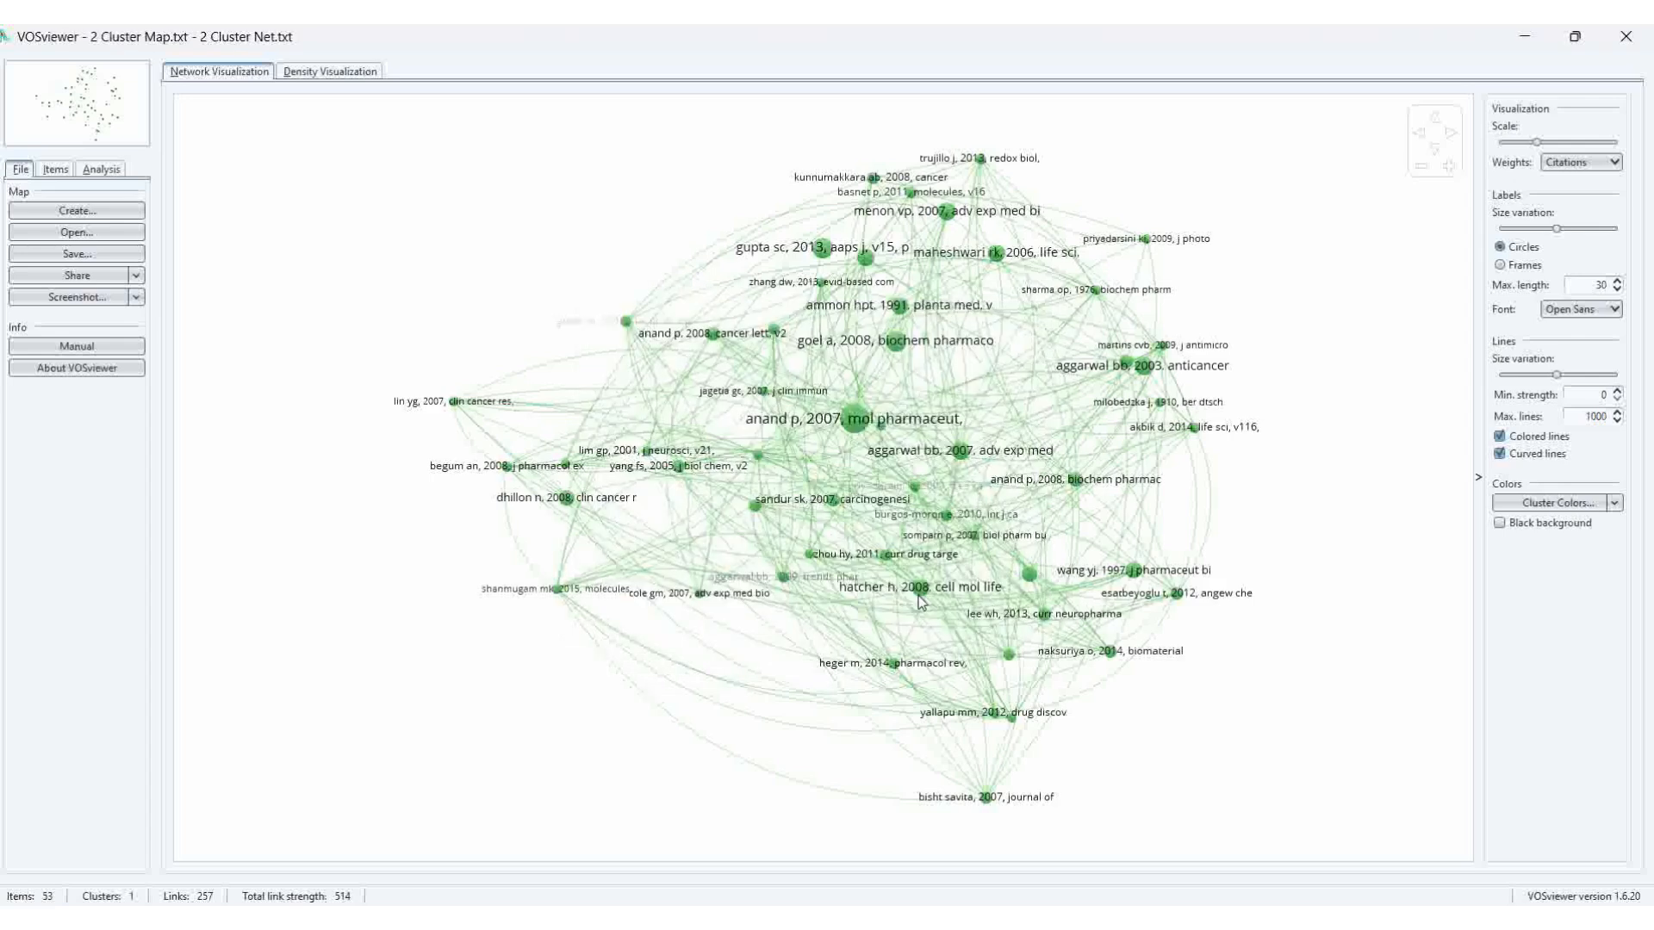
Open the third cluster's map using 3 Cluster Map.txt and network file 3 Cluster Net.txt
{"action": "left_click", "coordinate": [62, 239]}
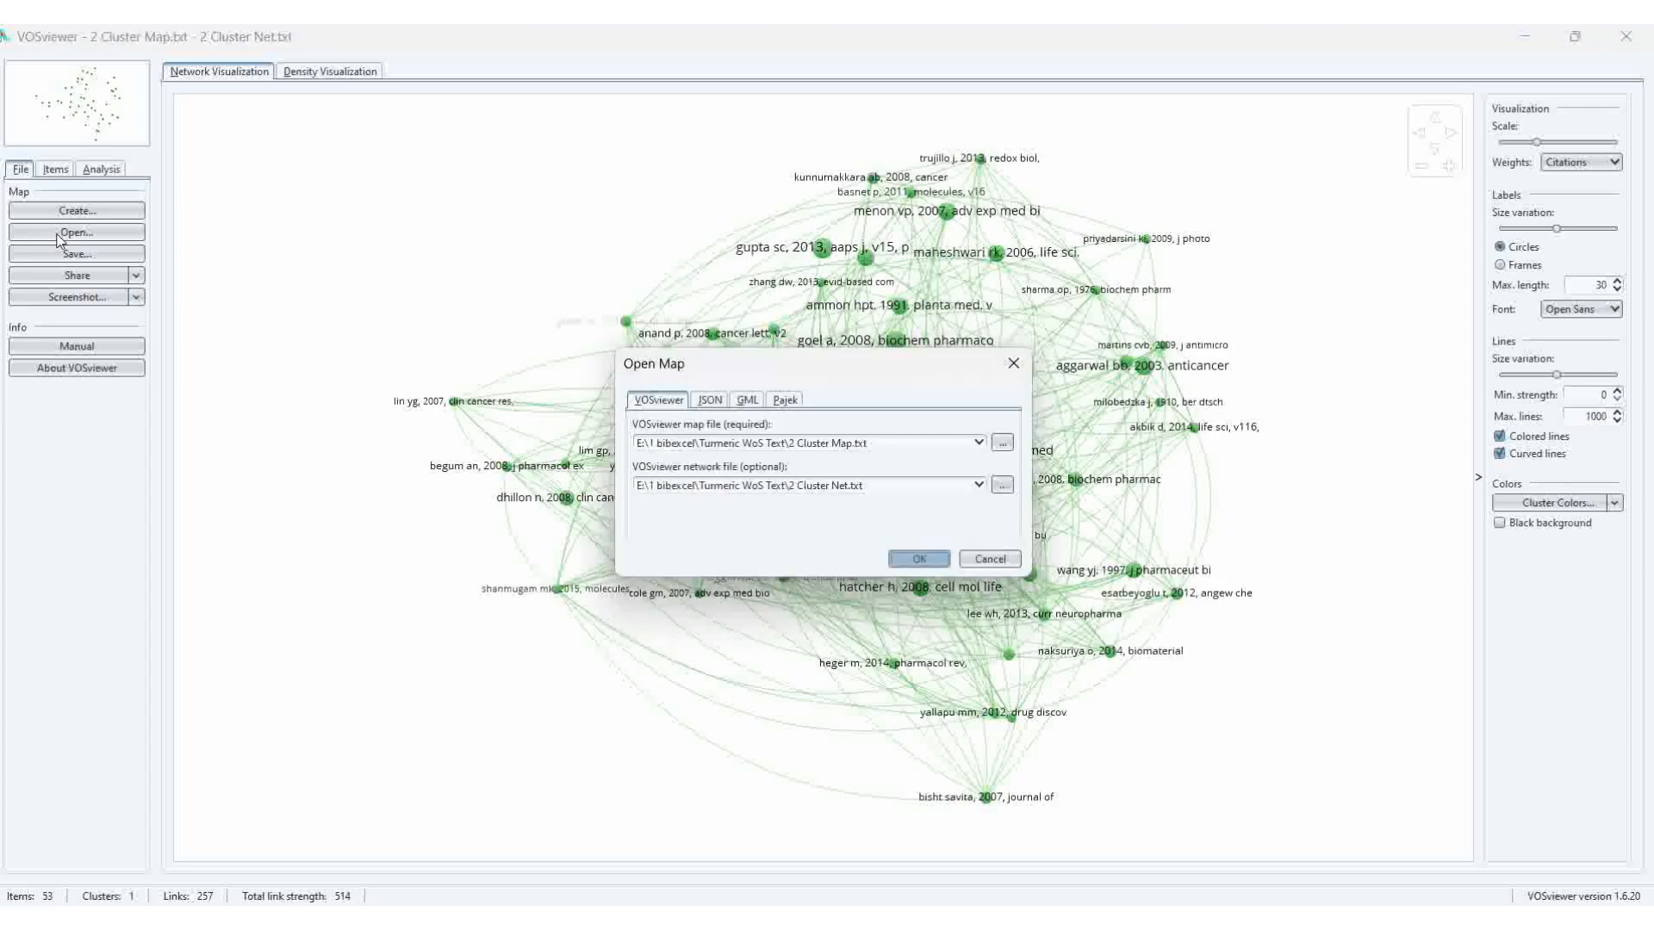
{"action": "left_click", "coordinate": [1002, 446]}
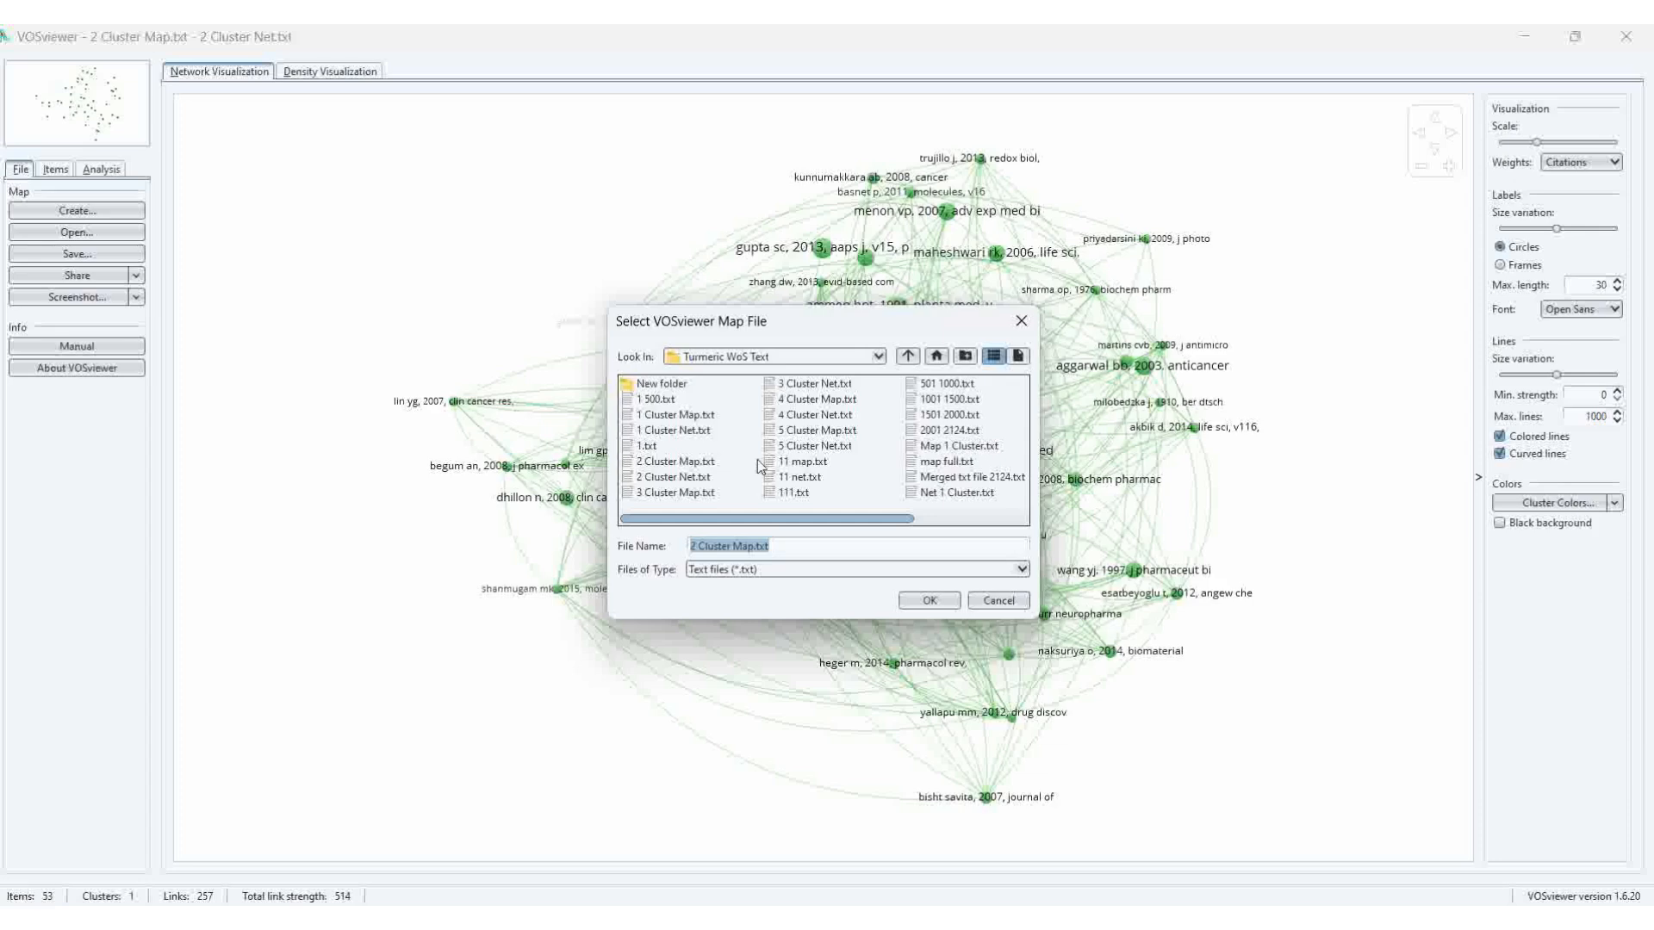
{"action": "left_click", "coordinate": [675, 493]}
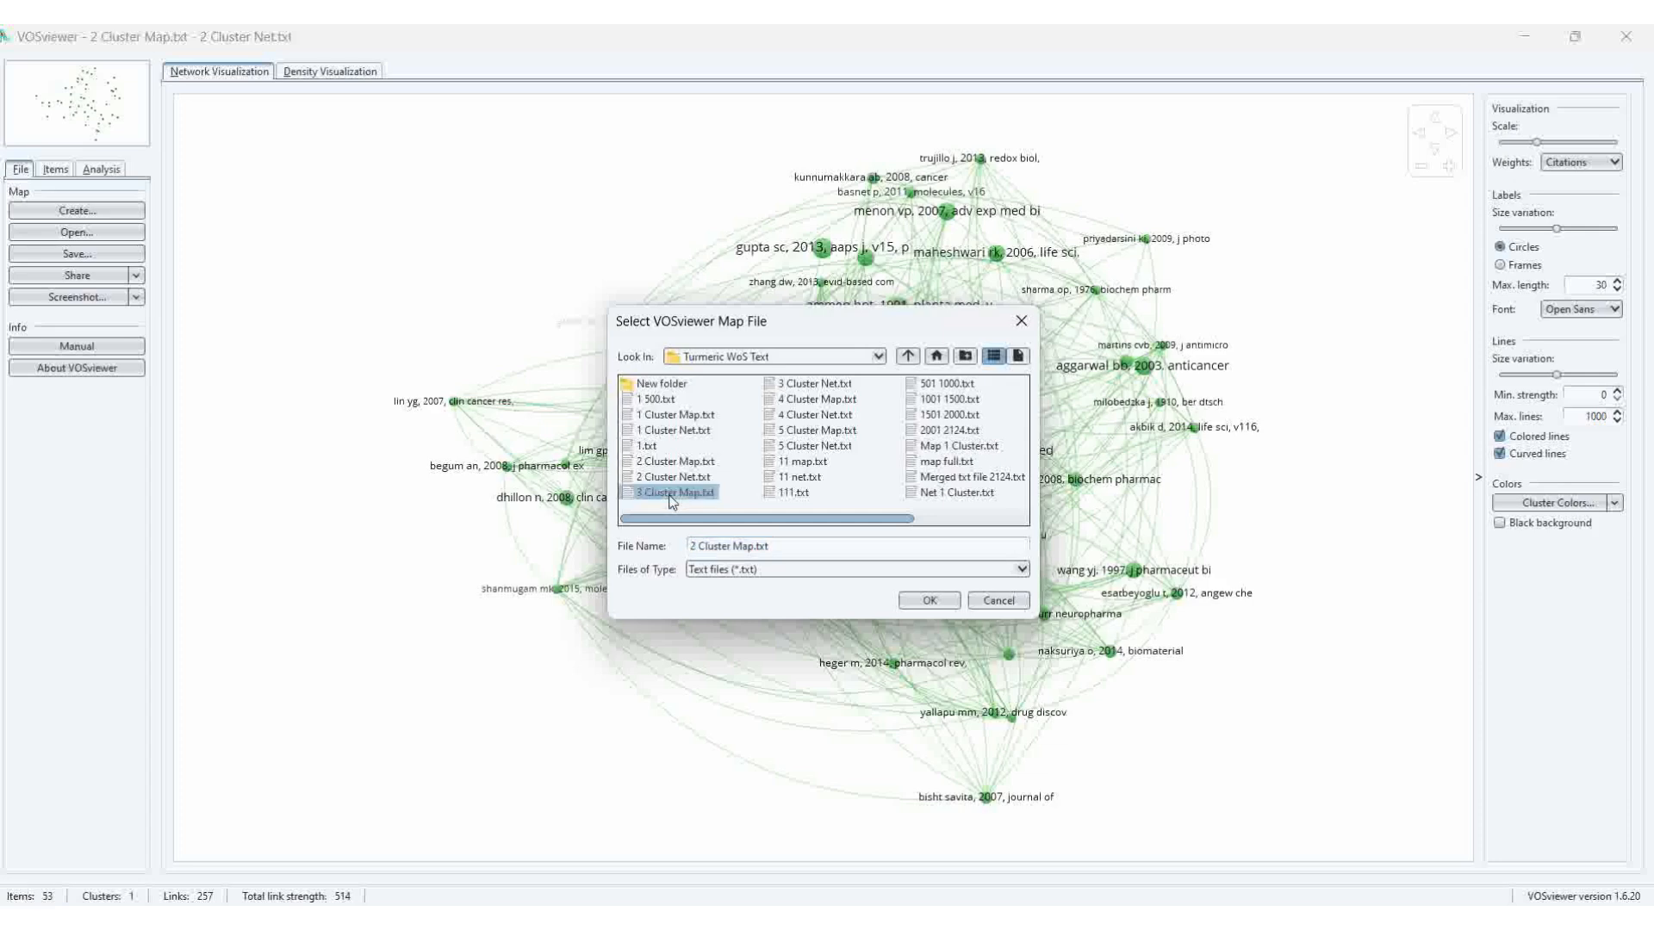
{"action": "left_click", "coordinate": [948, 601]}
{"action": "left_click", "coordinate": [1002, 488]}
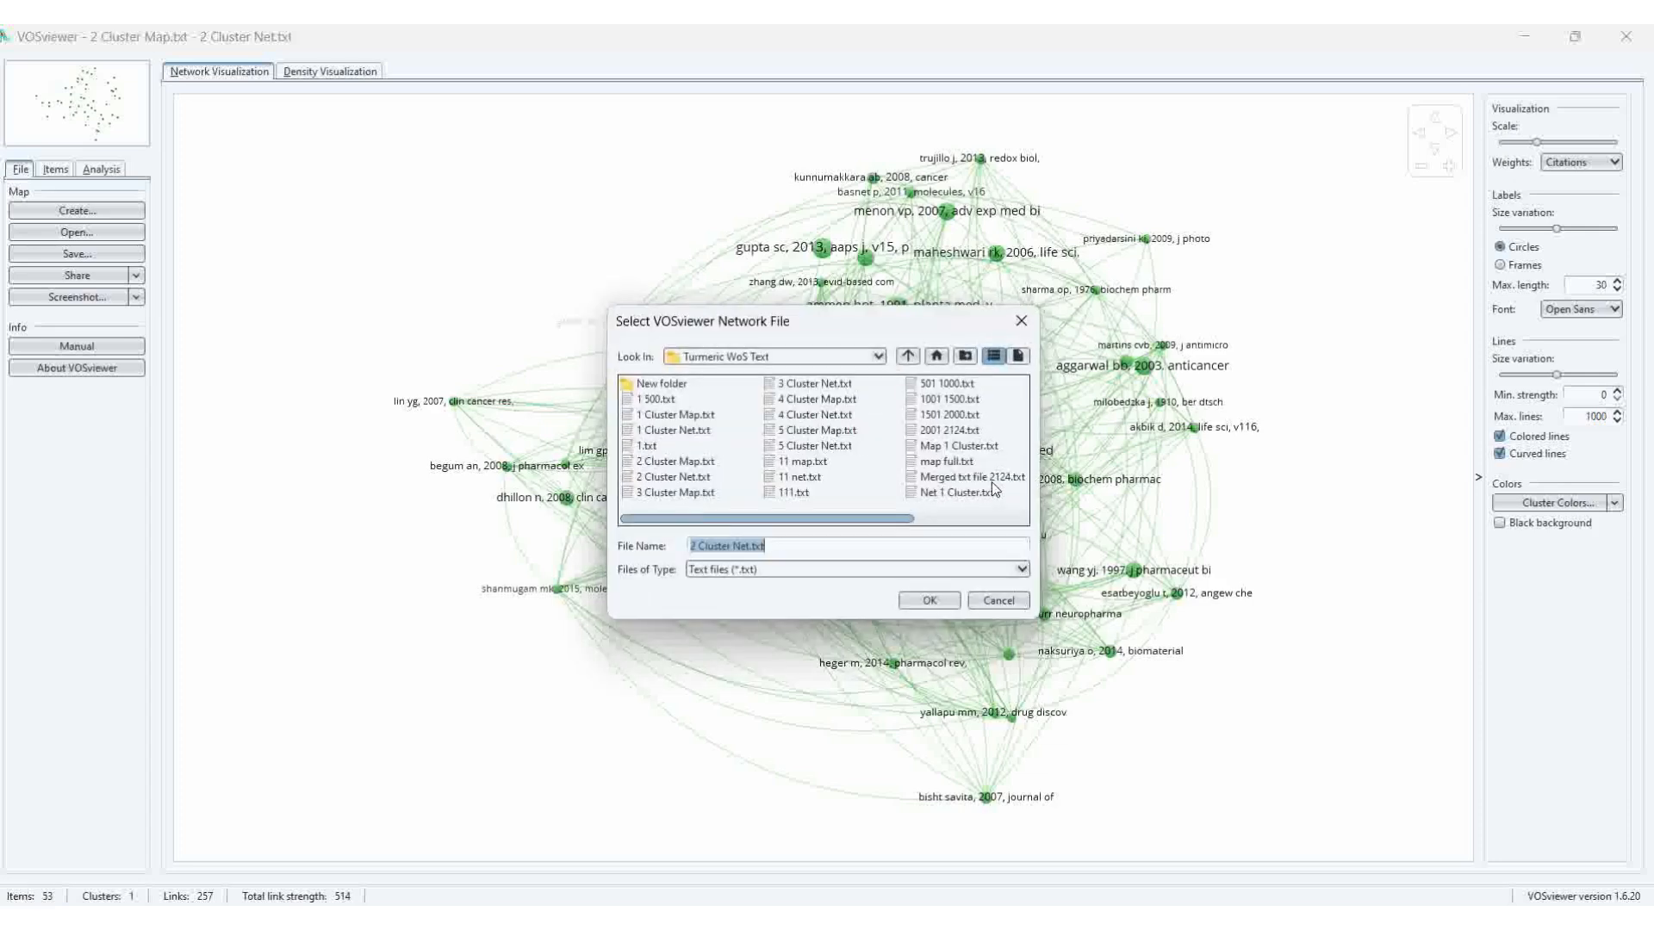
{"action": "left_click", "coordinate": [837, 388]}
{"action": "left_click", "coordinate": [927, 603]}
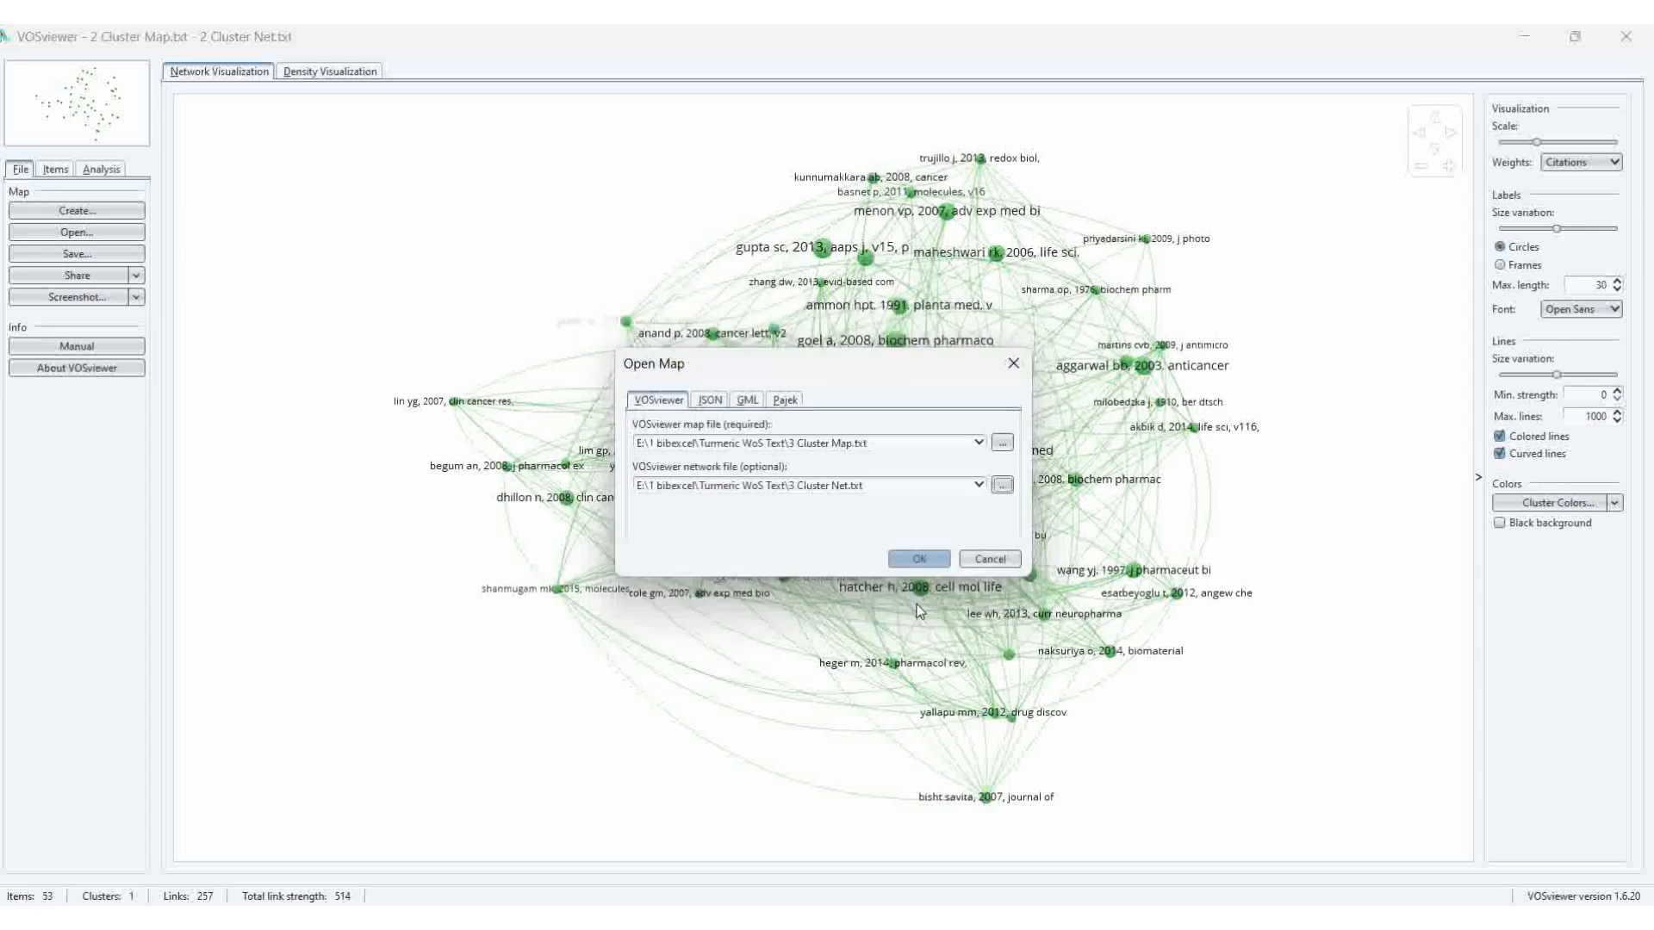
{"action": "left_click", "coordinate": [919, 560]}
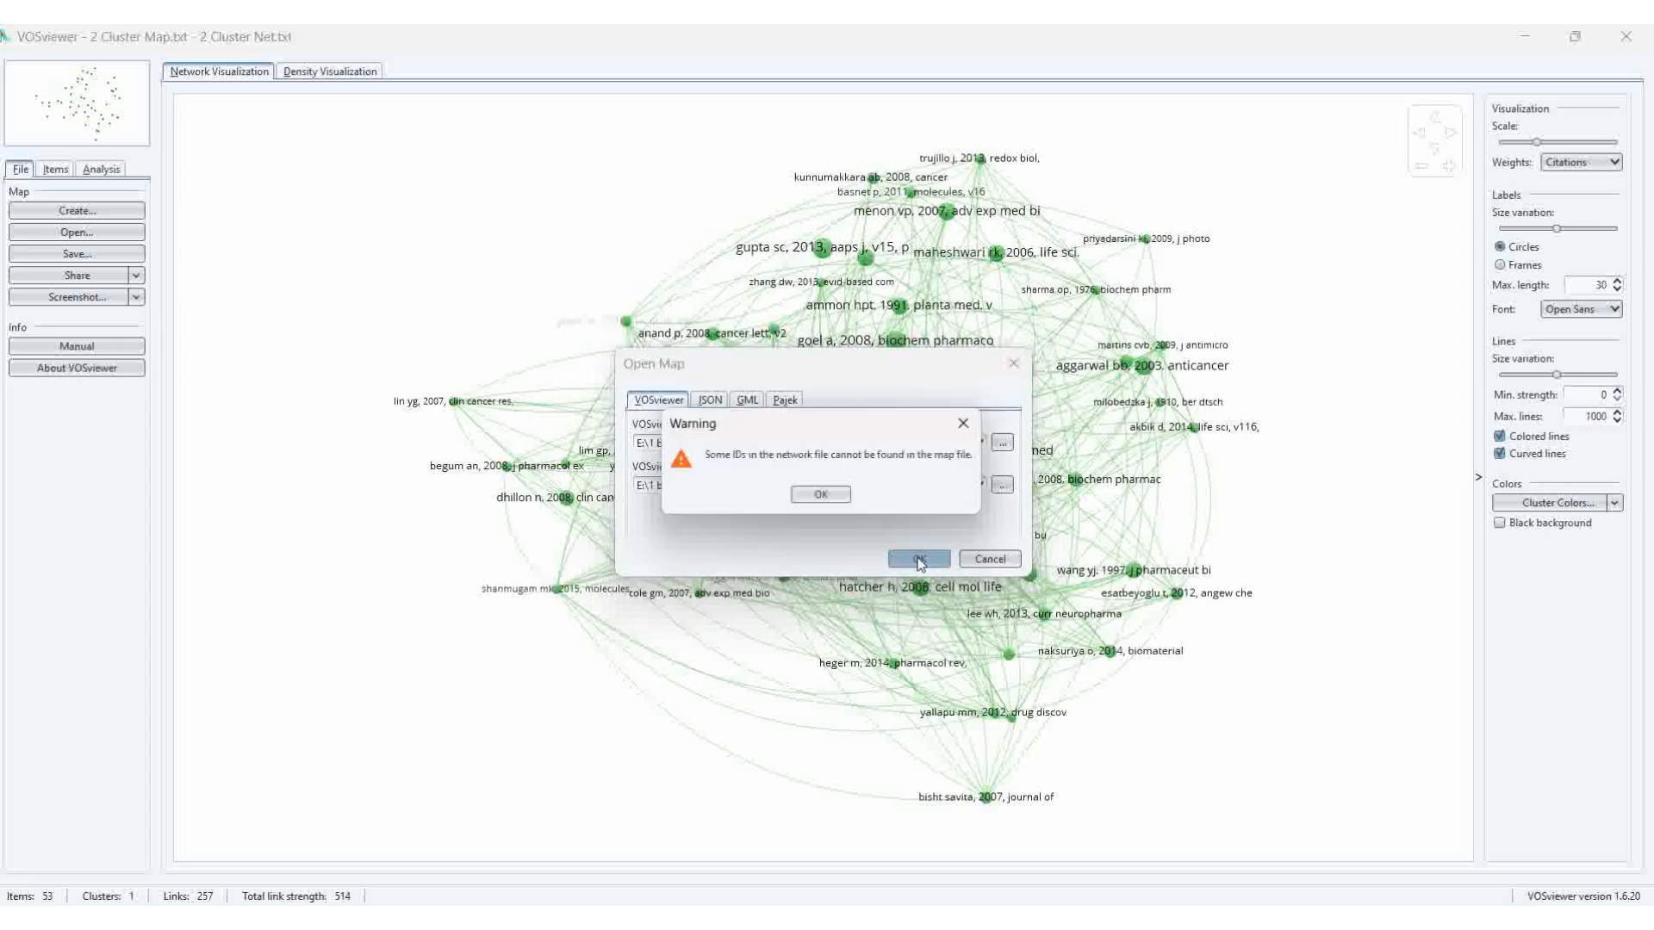
{"action": "left_click", "coordinate": [822, 497]}
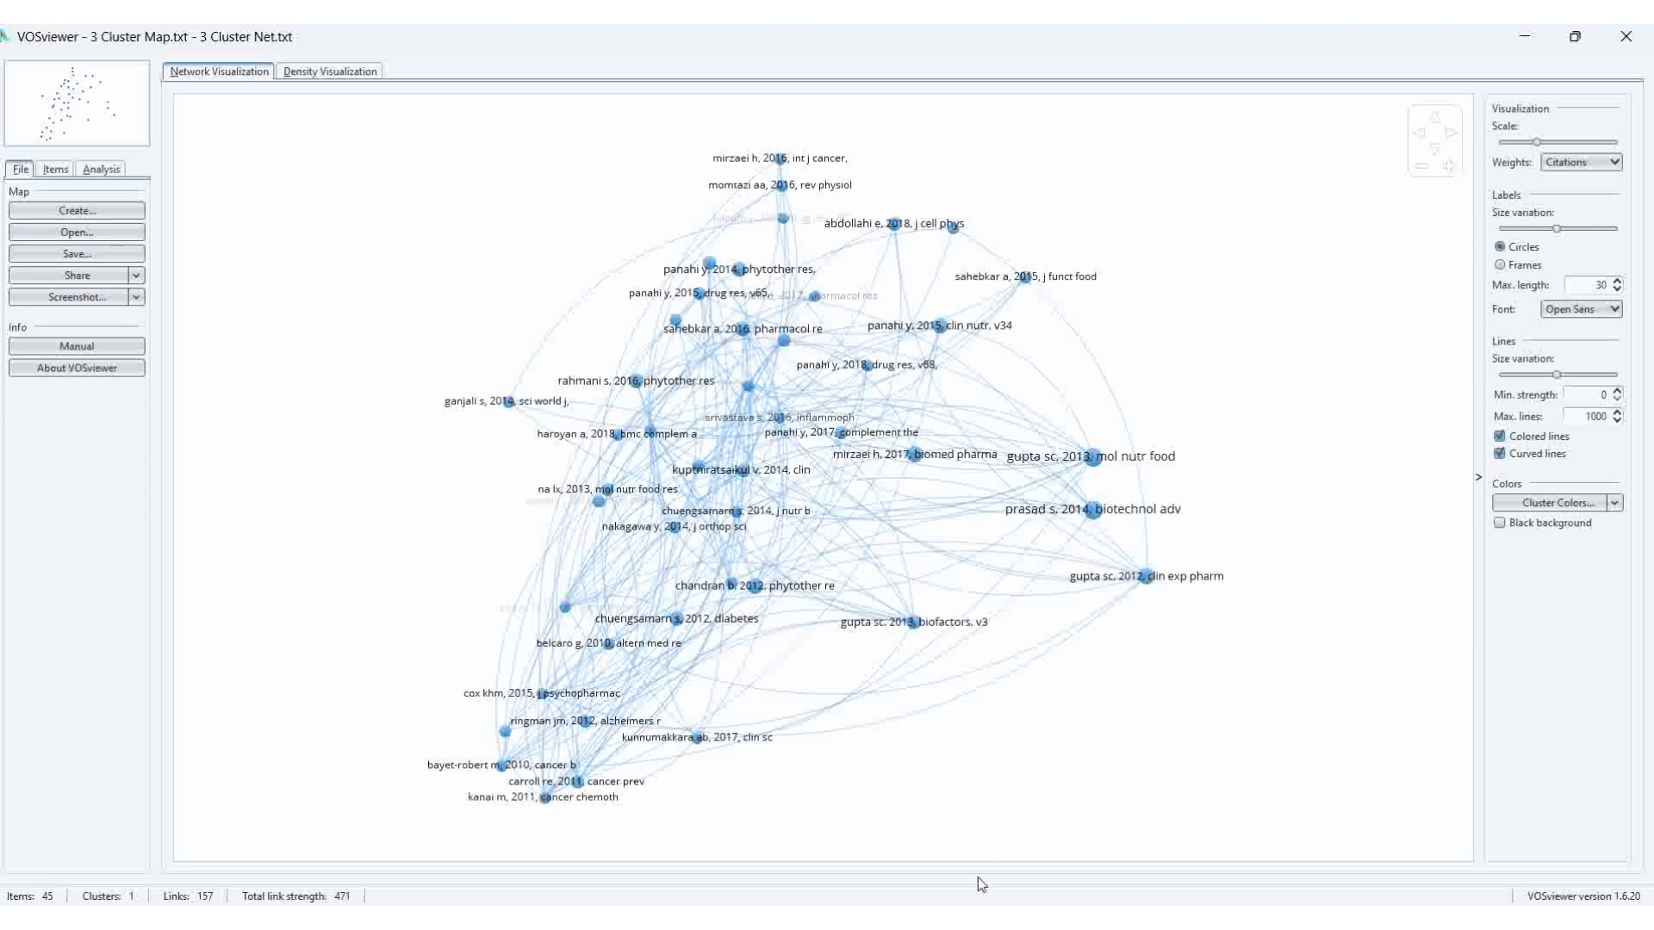
Create a full-counting co-citation map of cited references from Merged txt file 2124.txt, with a minimum of 20 citations and 220 references selected
{"action": "left_click", "coordinate": [116, 215]}
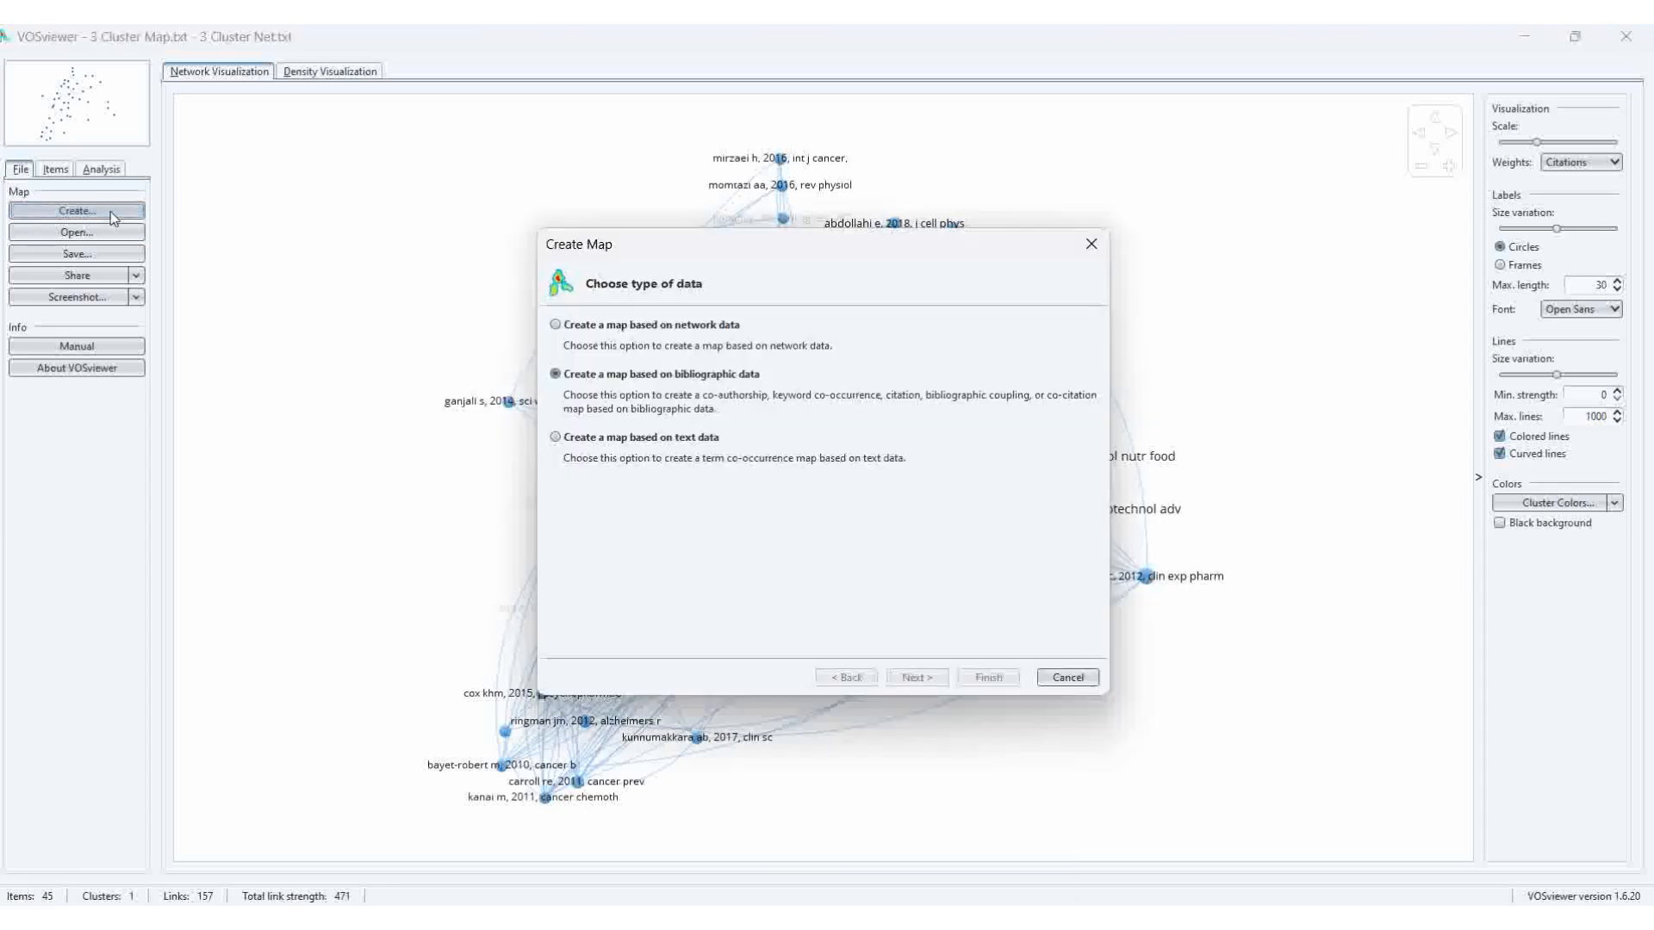
{"action": "left_click", "coordinate": [916, 677]}
{"action": "left_click", "coordinate": [917, 678]}
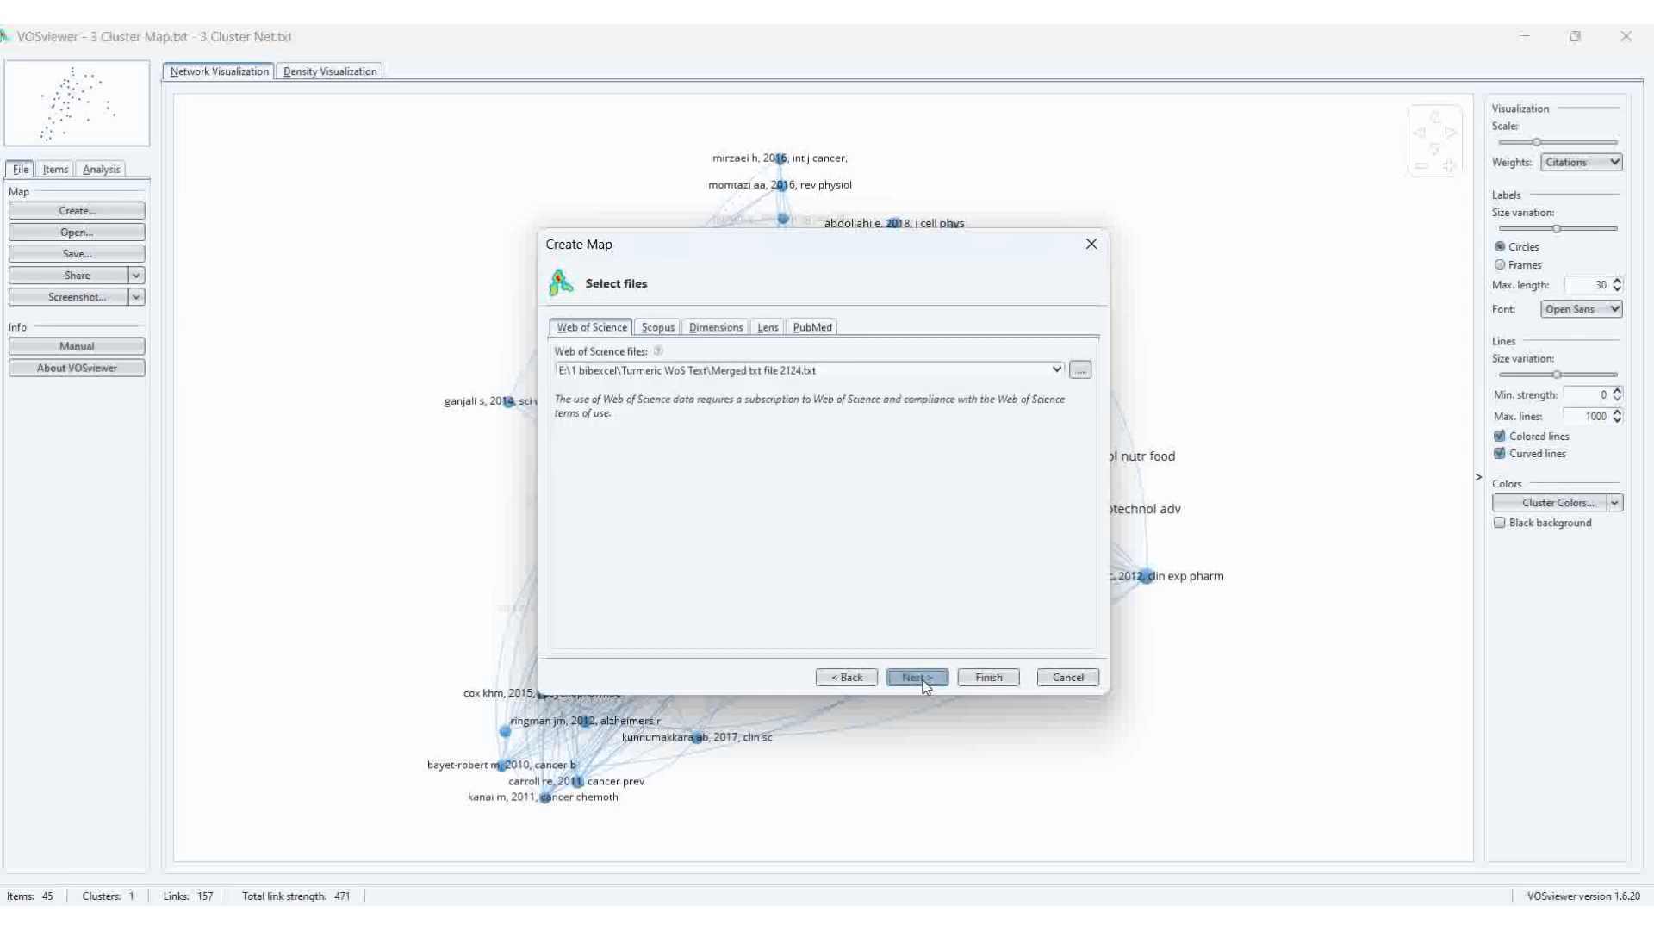
{"action": "left_click", "coordinate": [917, 677]}
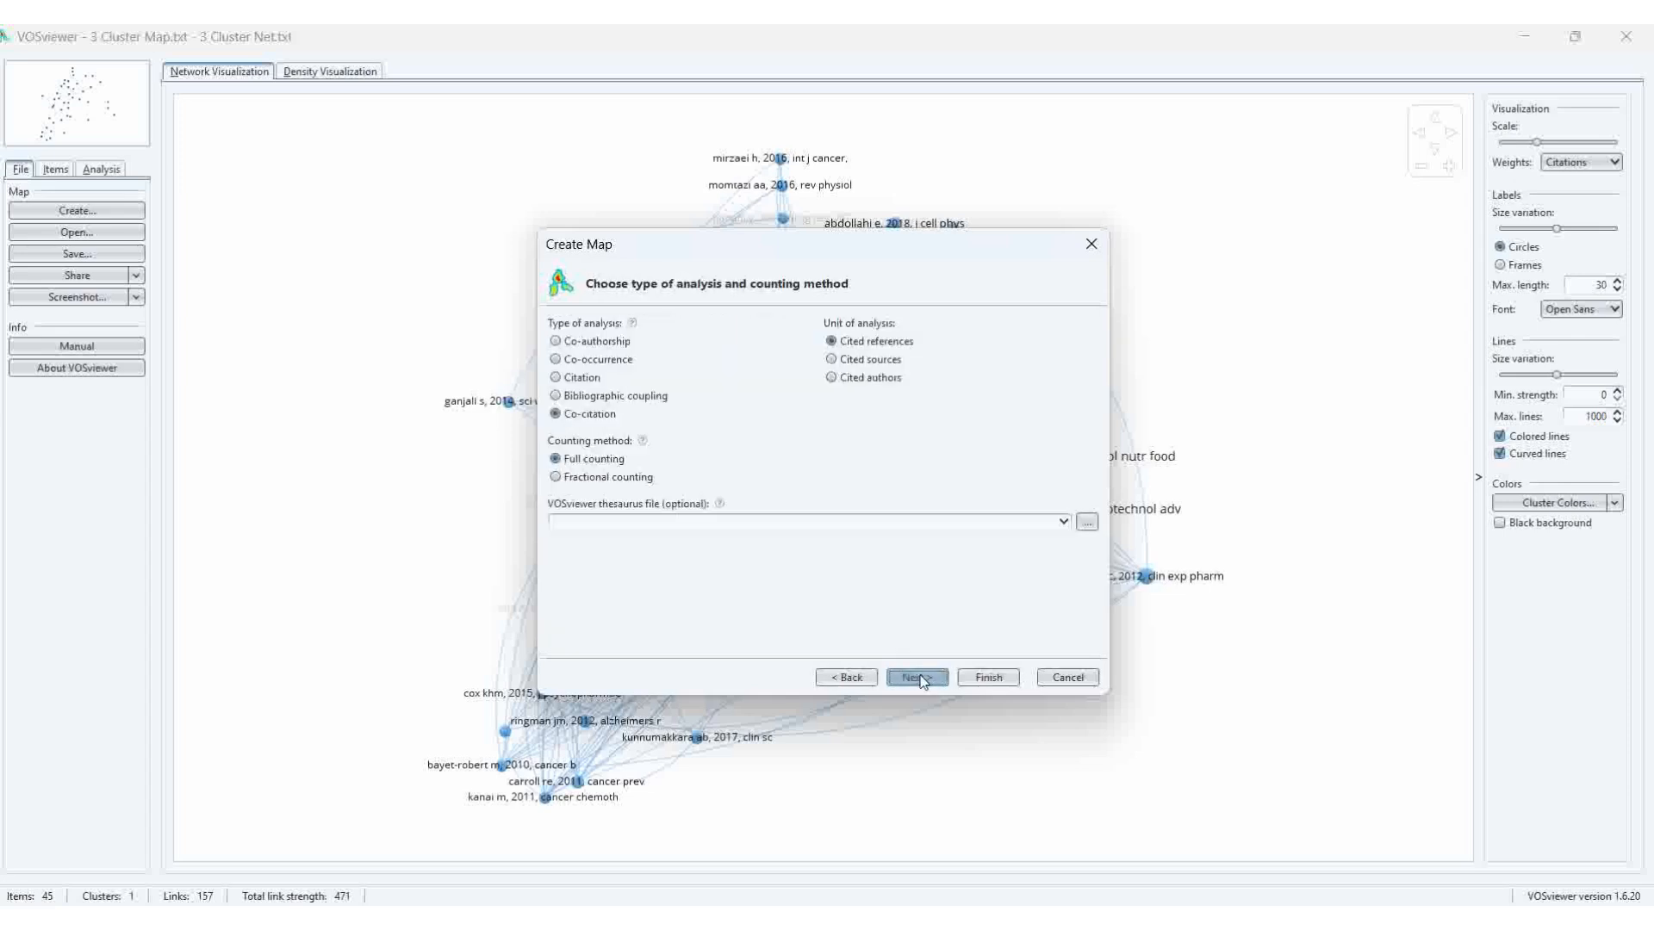
{"action": "left_click", "coordinate": [917, 678]}
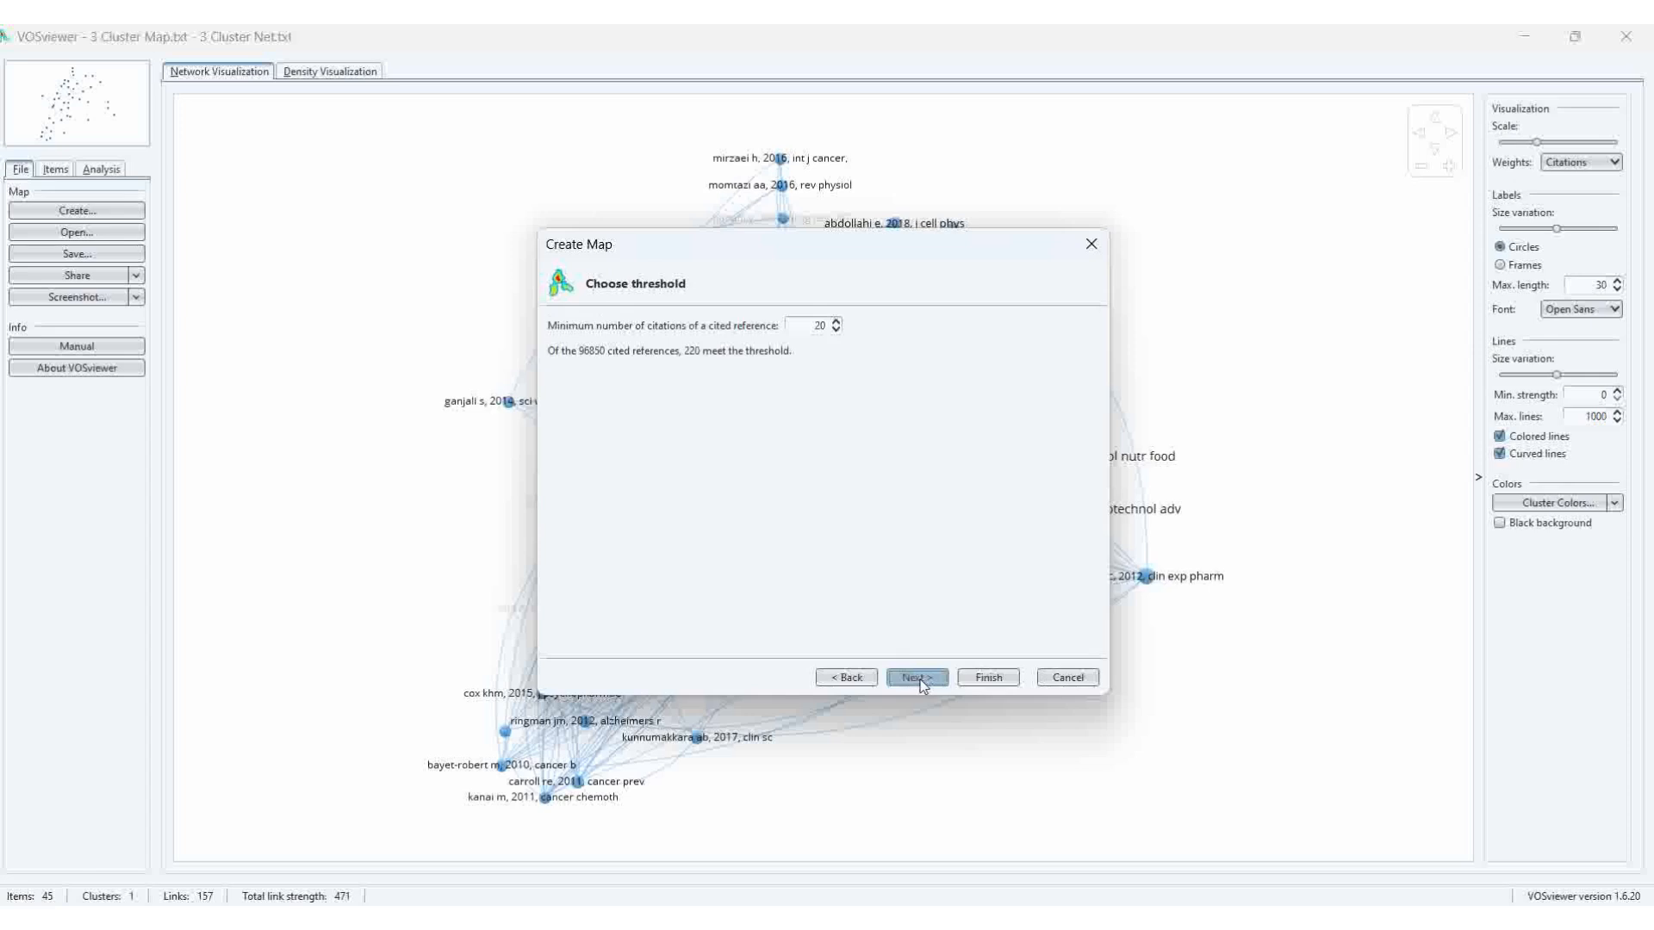
{"action": "left_click", "coordinate": [917, 677]}
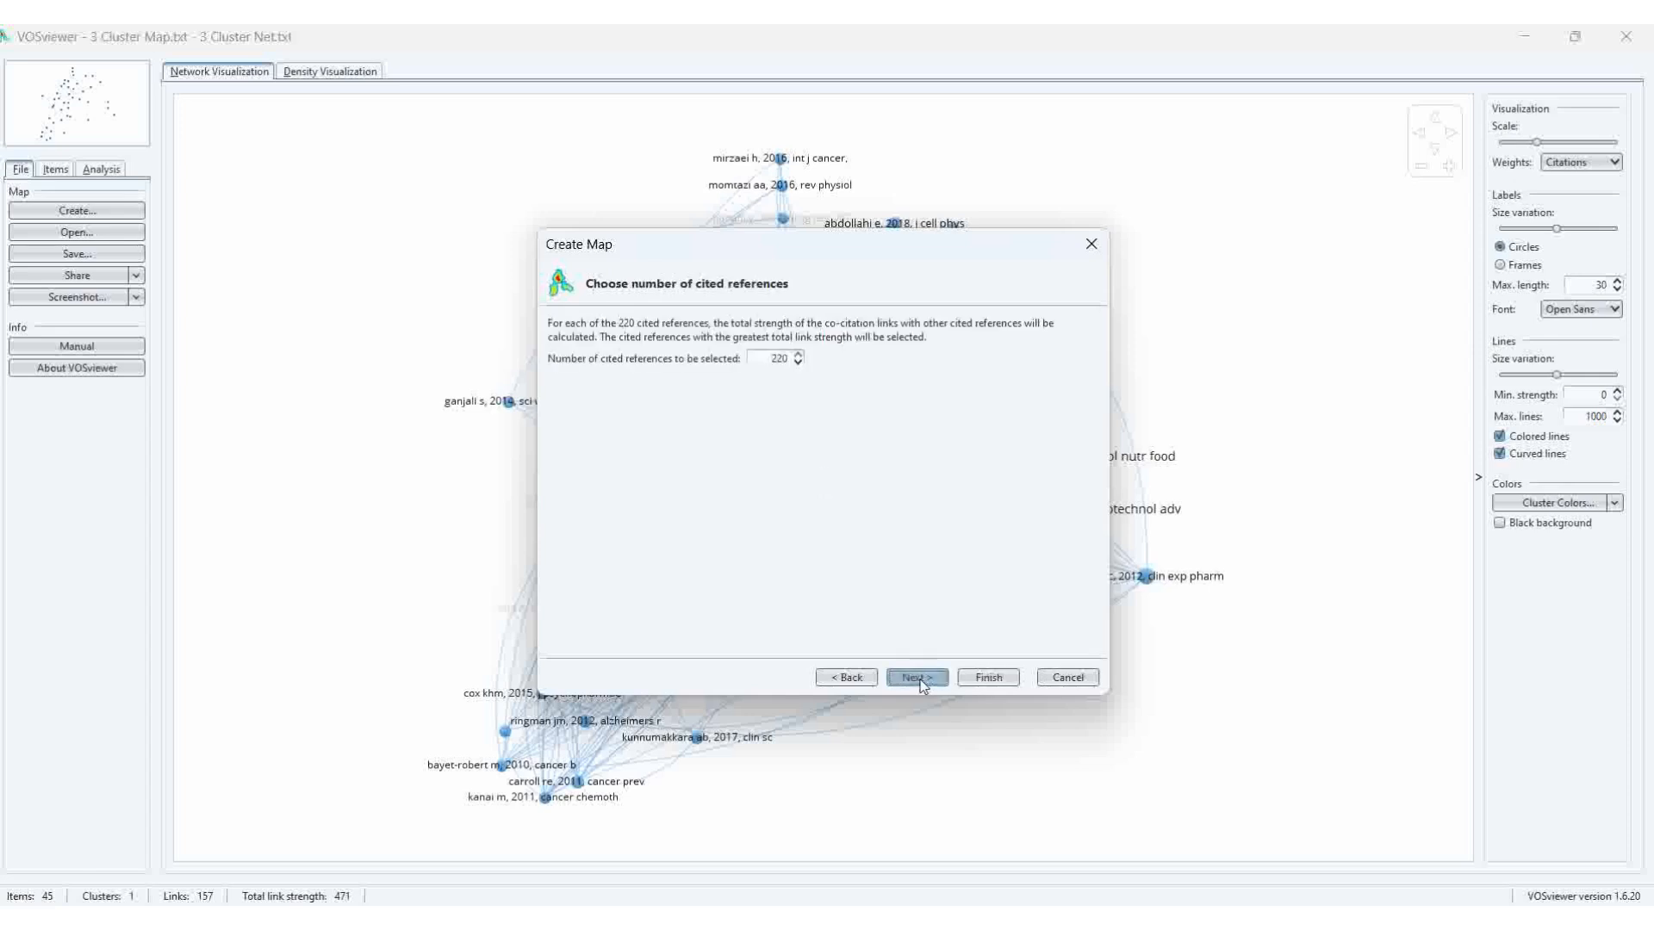
{"action": "left_click", "coordinate": [989, 679]}
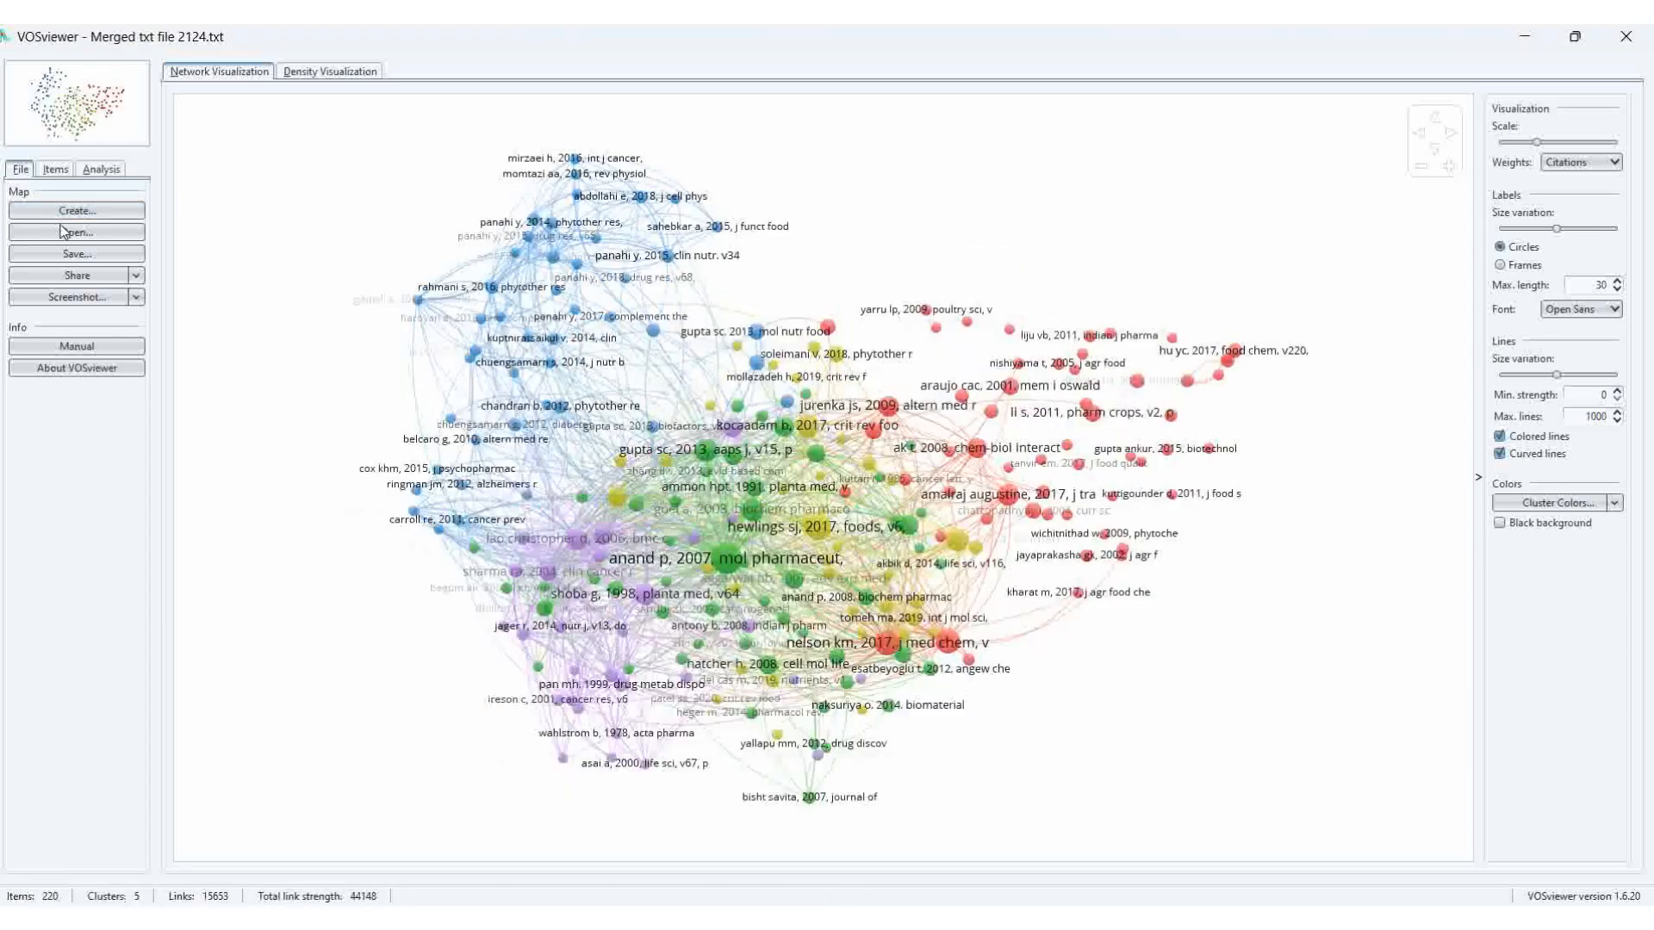
{"action": "left_click", "coordinate": [81, 255]}
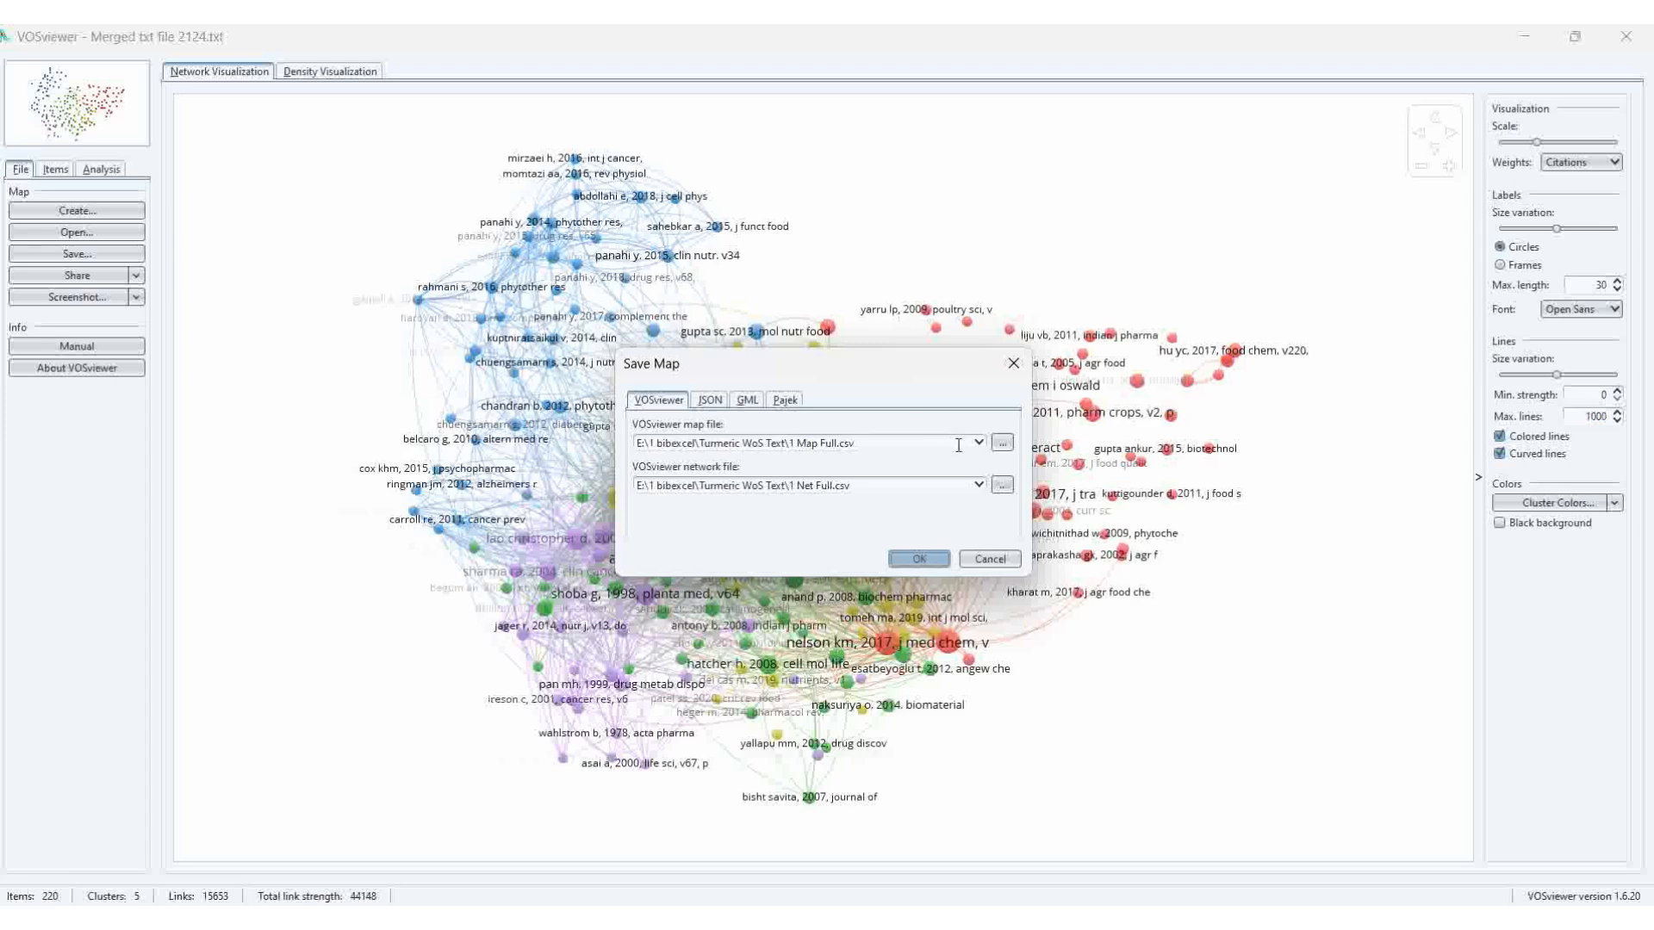
{"action": "left_click", "coordinate": [1002, 444]}
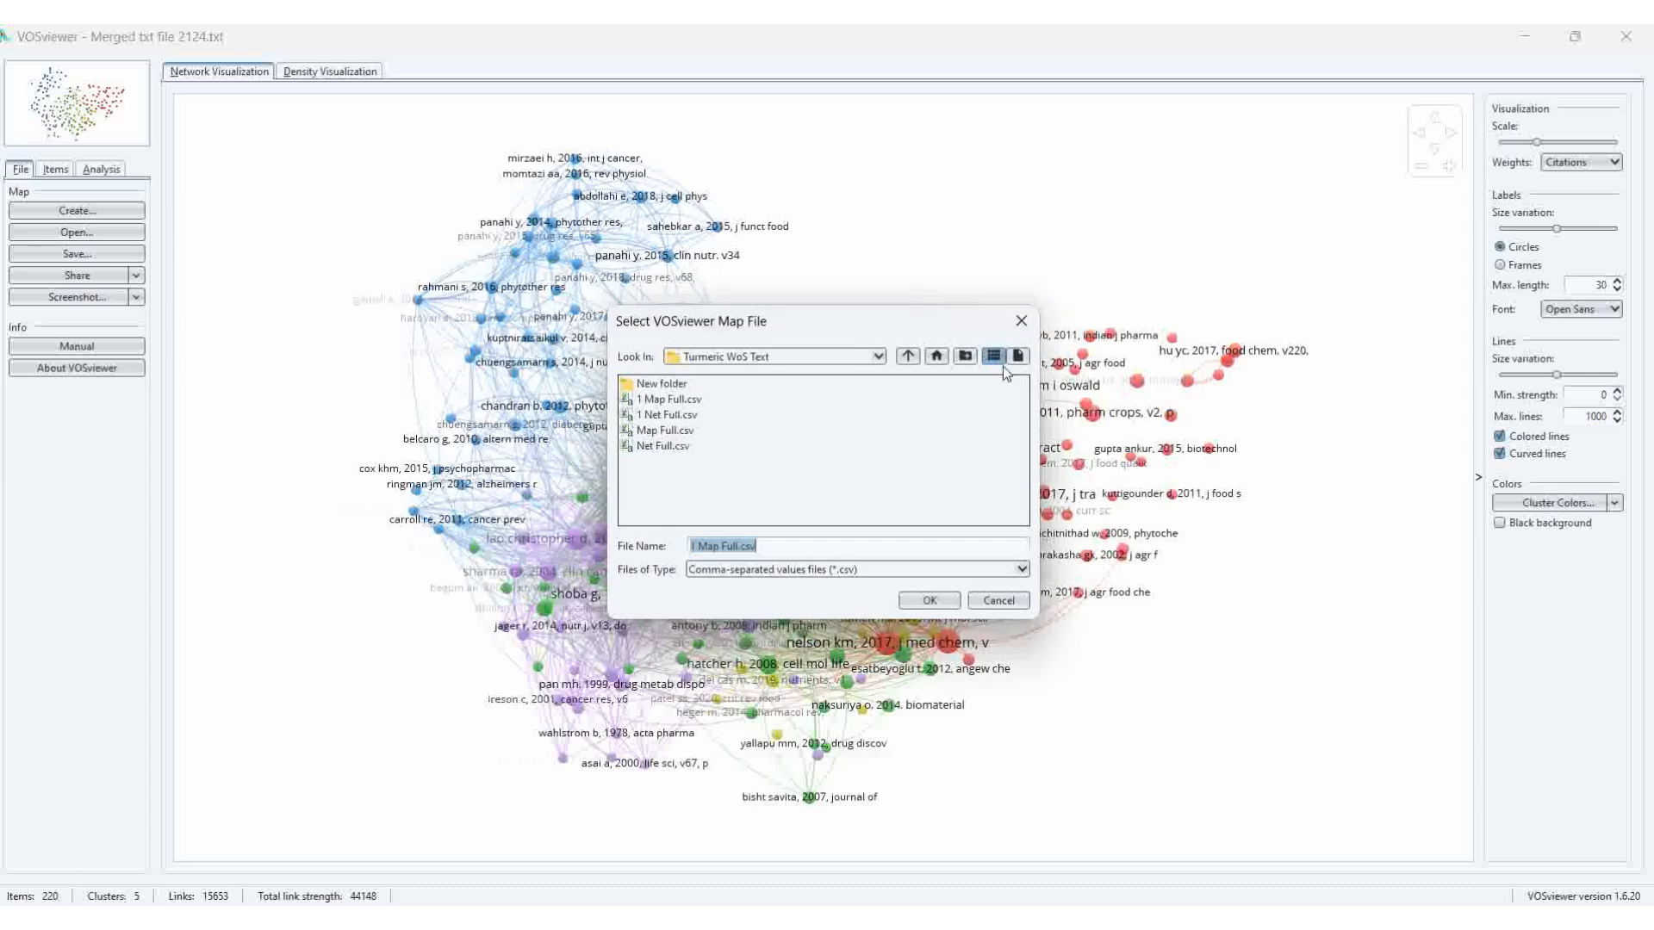
{"action": "left_click", "coordinate": [1021, 320]}
Open the Map Full all Cluster workbook from the Turmeric WoS Text folder in Excel and review its full, combined and 1 Map to 5 Map sheets
{"action": "left_click", "coordinate": [956, 918]}
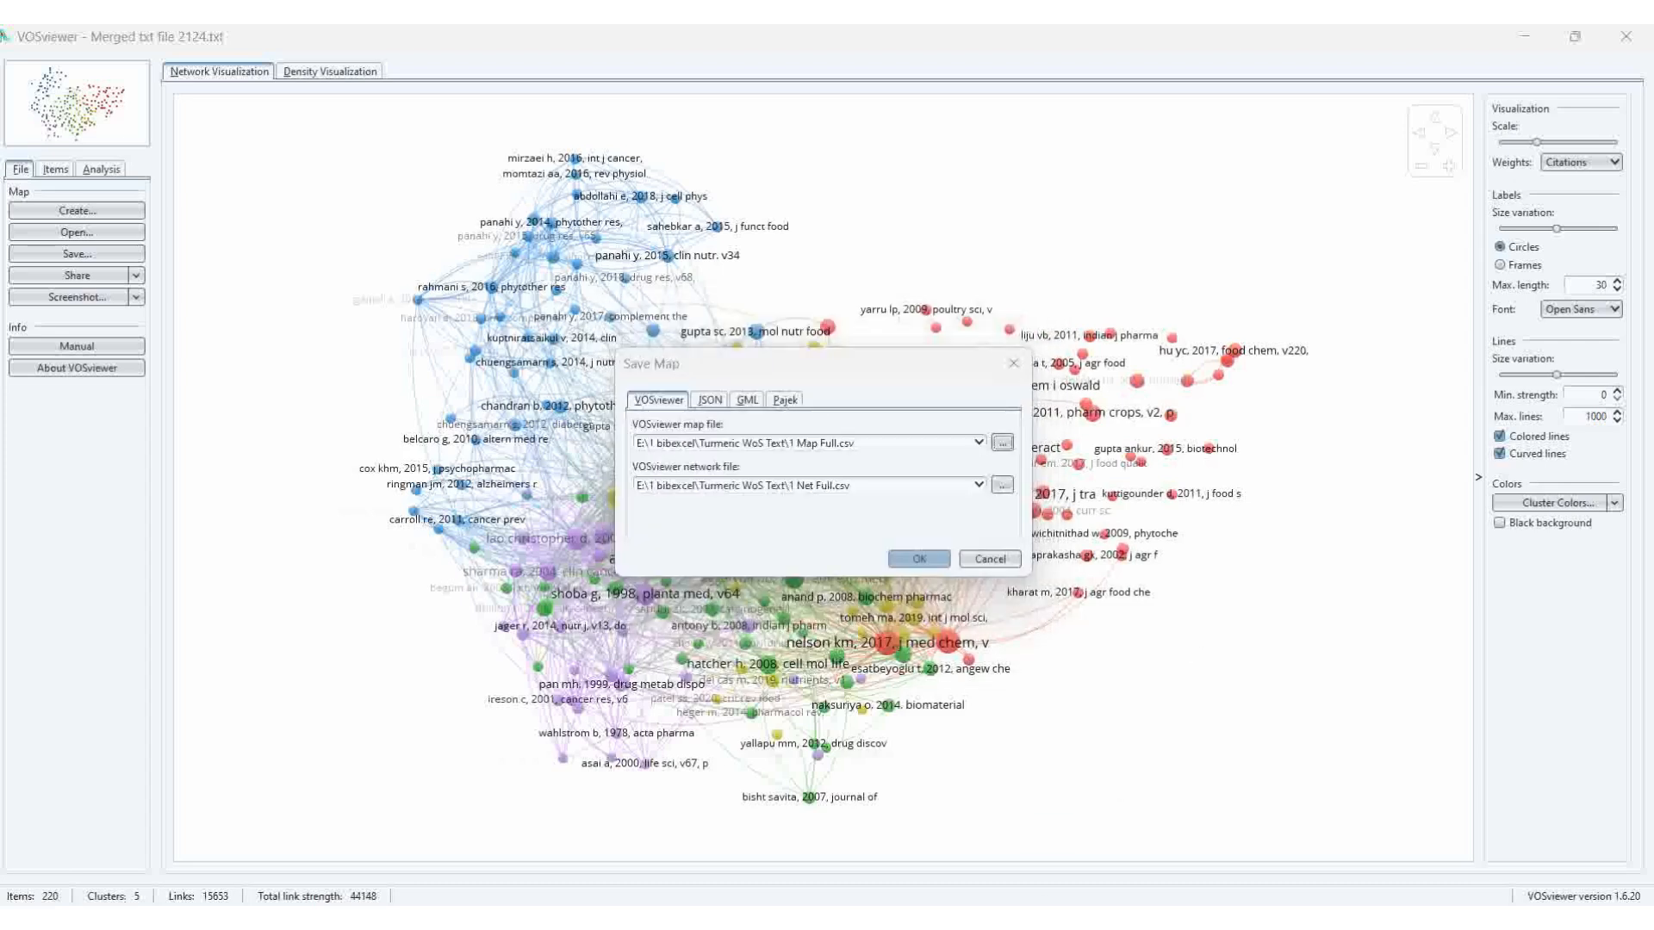
{"action": "scroll", "coordinate": [401, 436], "scroll_direction": "up", "scroll_amount": 3}
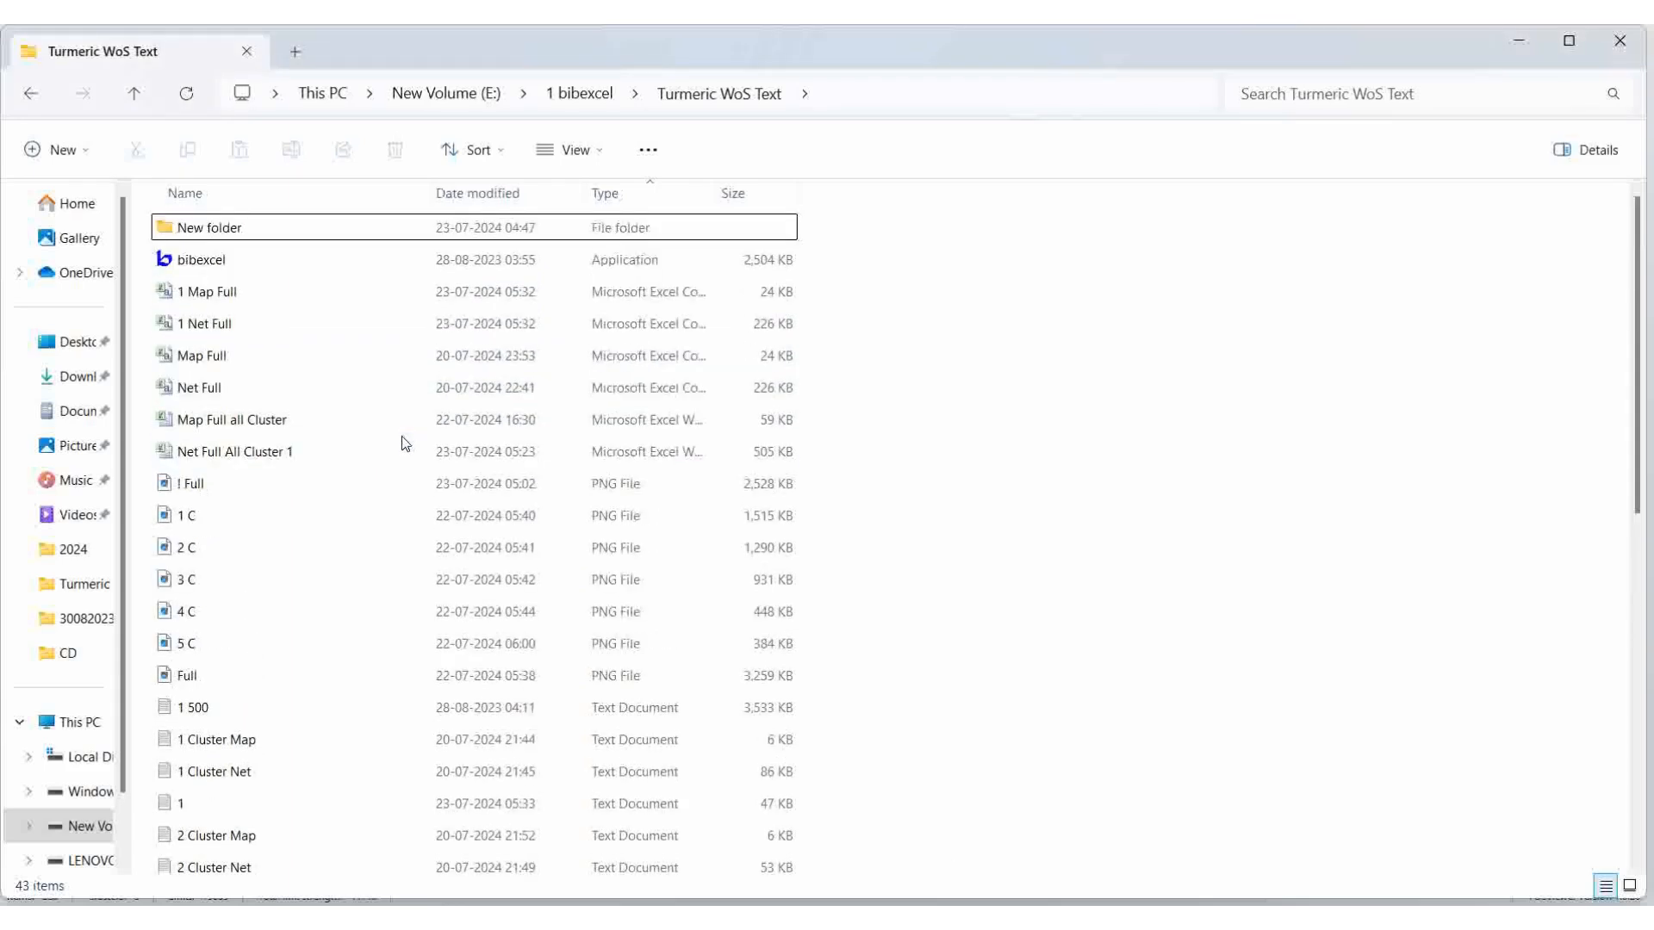
{"action": "double_click", "coordinate": [257, 421]}
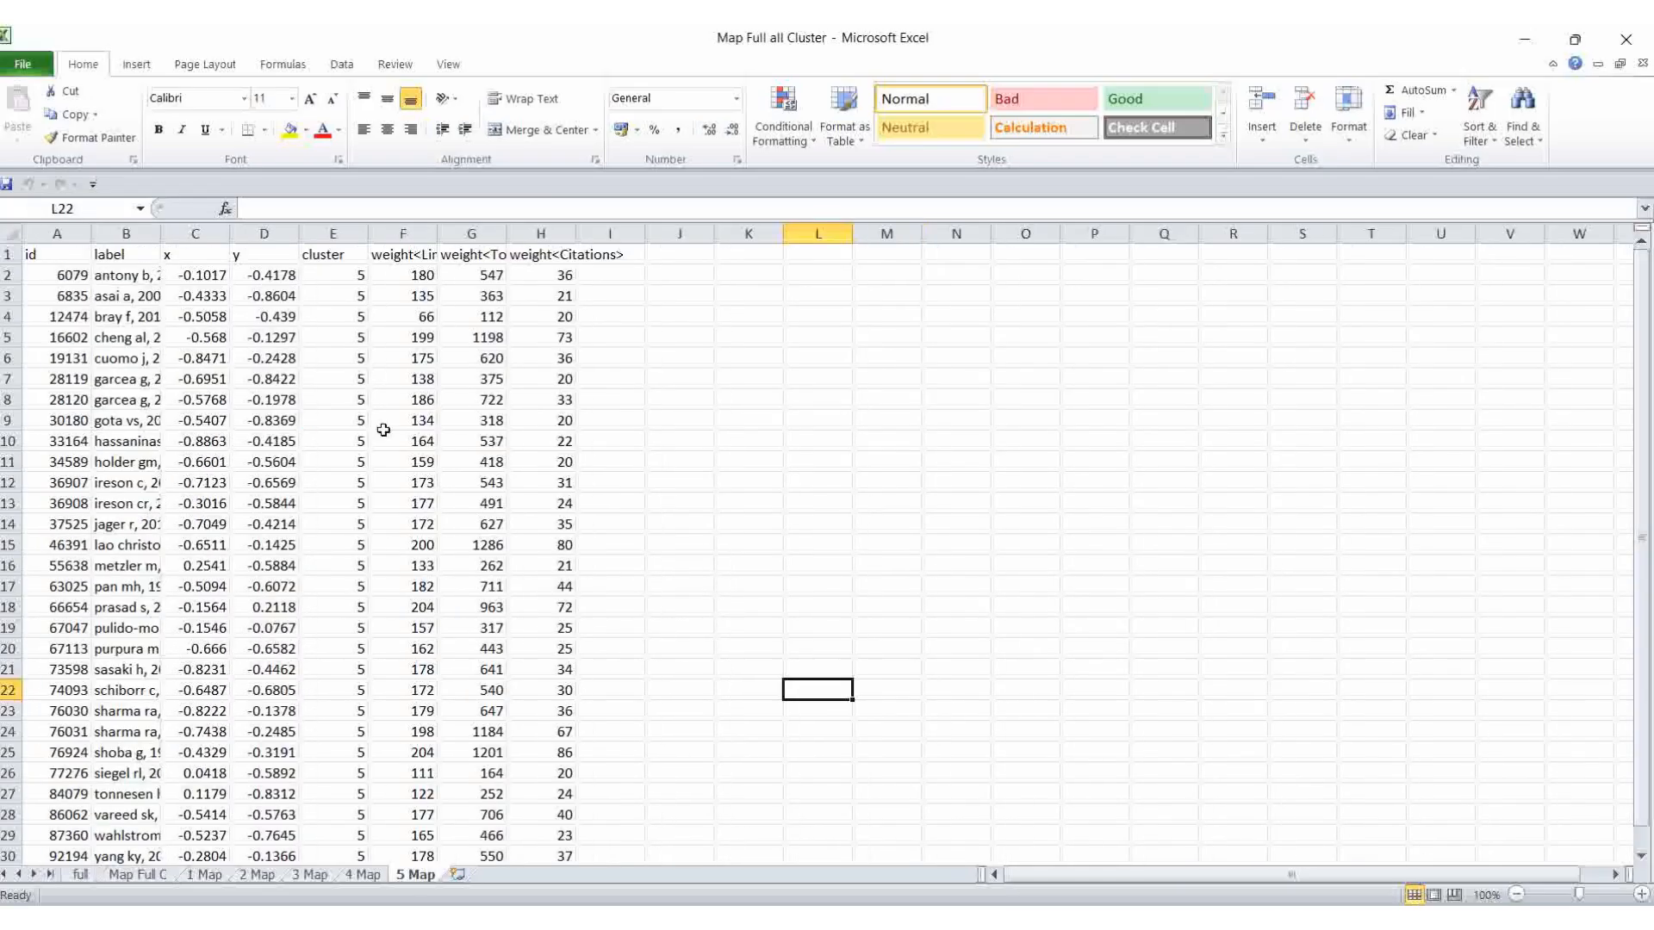
{"action": "left_click", "coordinate": [78, 875]}
{"action": "left_click", "coordinate": [129, 874]}
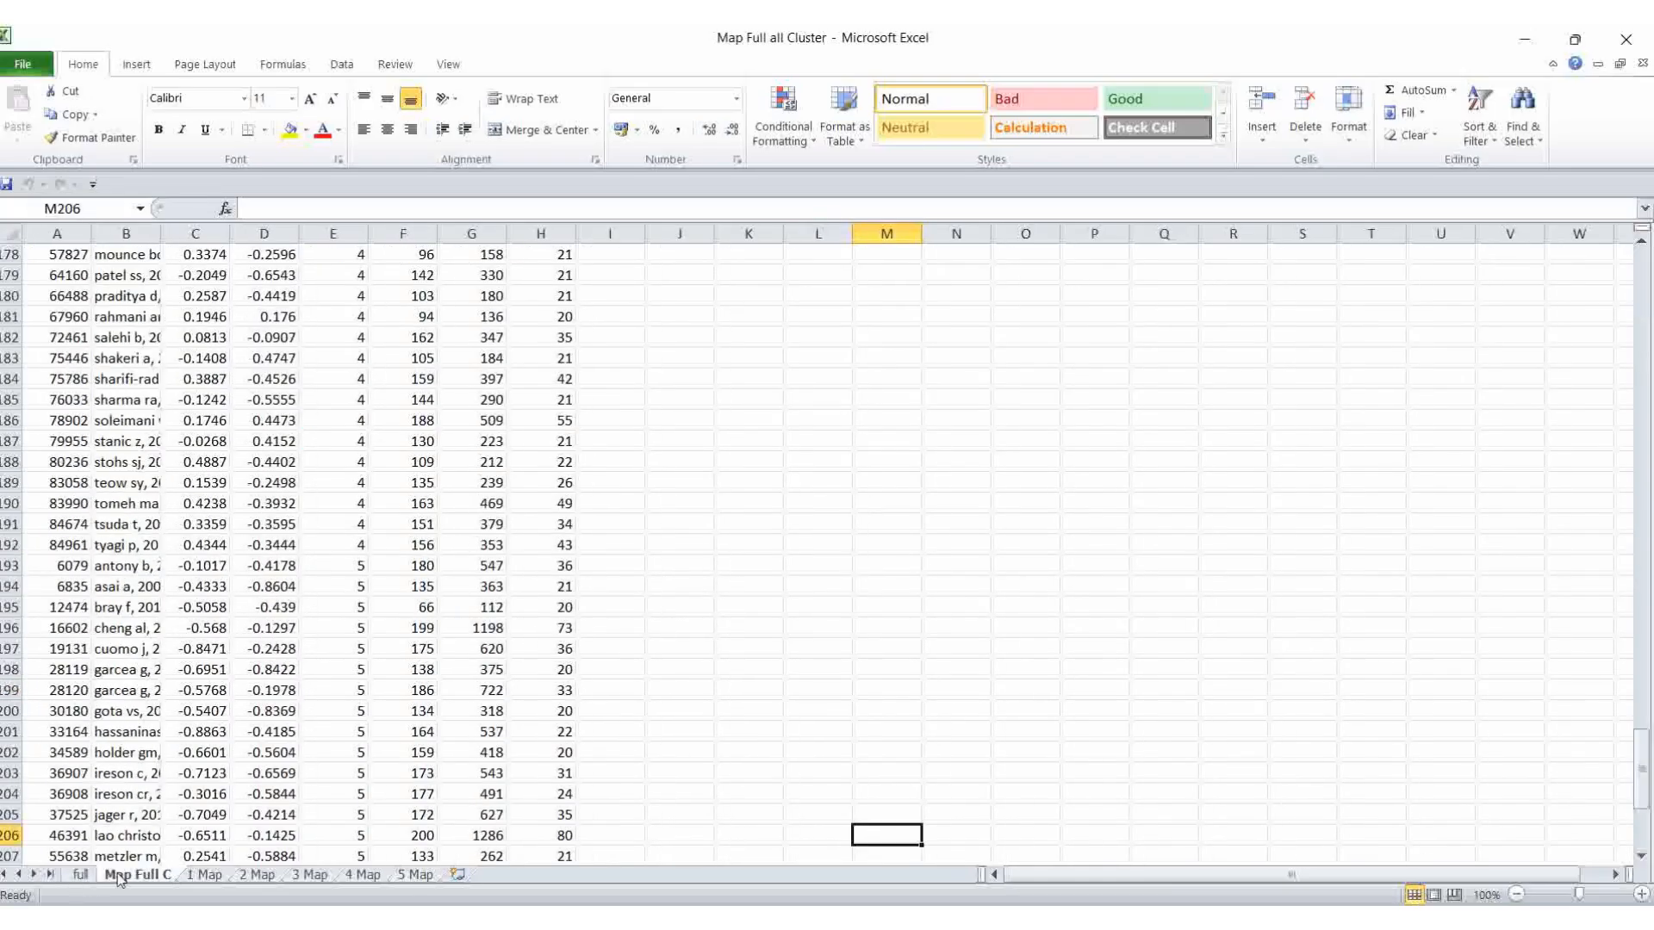
{"action": "left_click", "coordinate": [205, 875]}
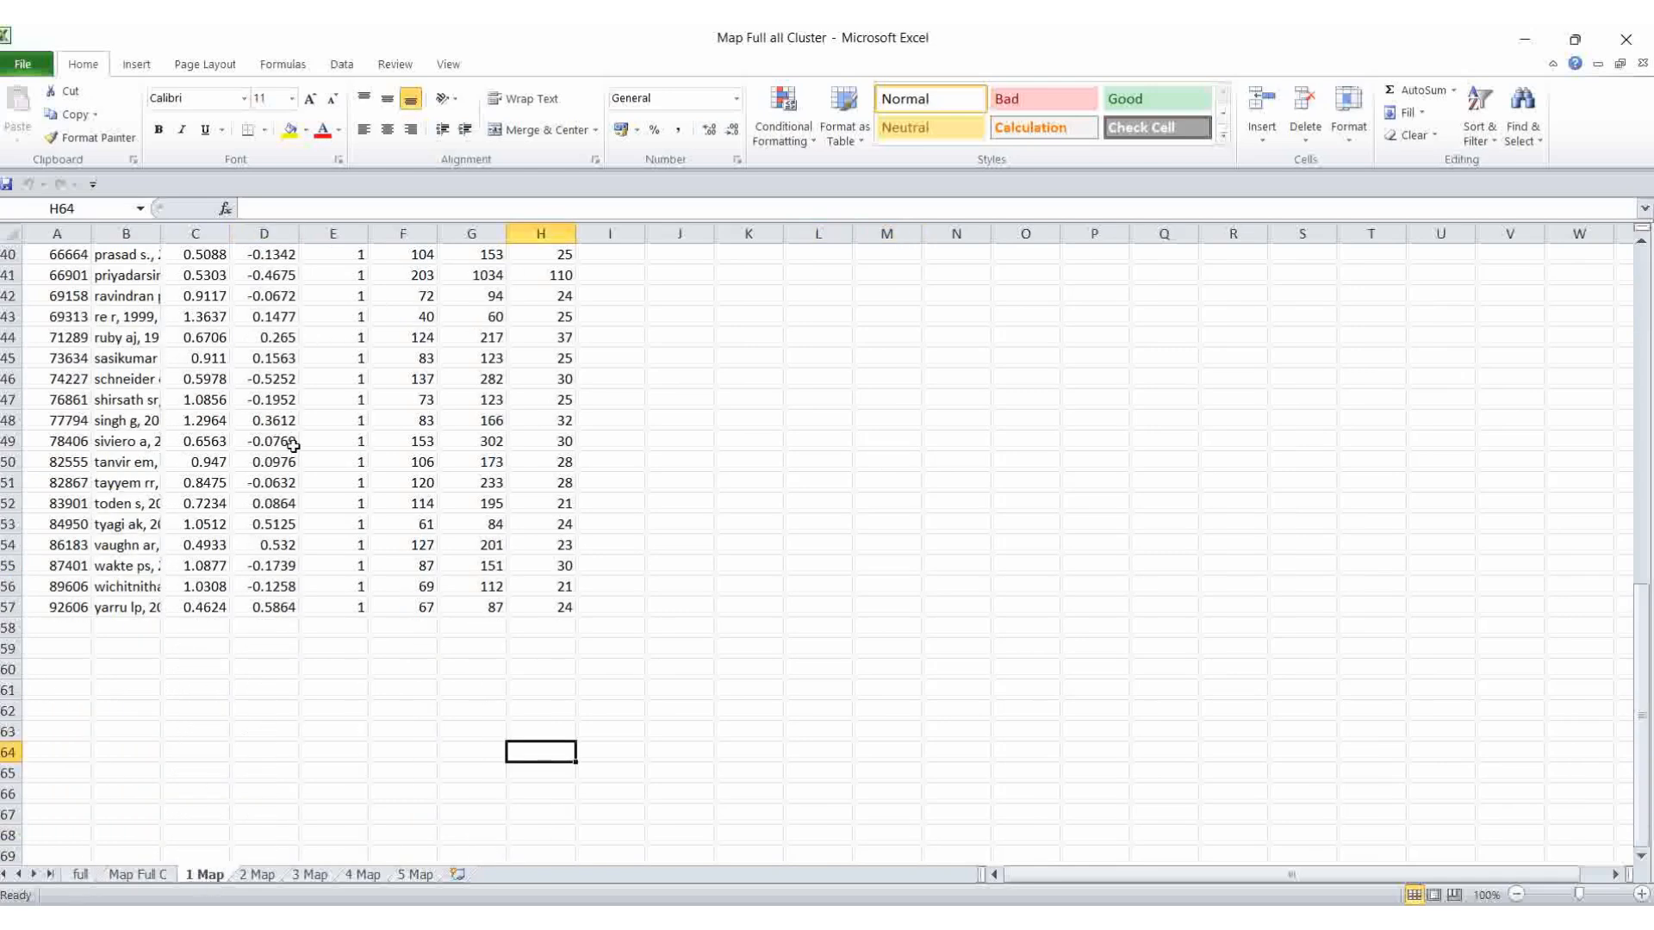
{"action": "left_click", "coordinate": [259, 874]}
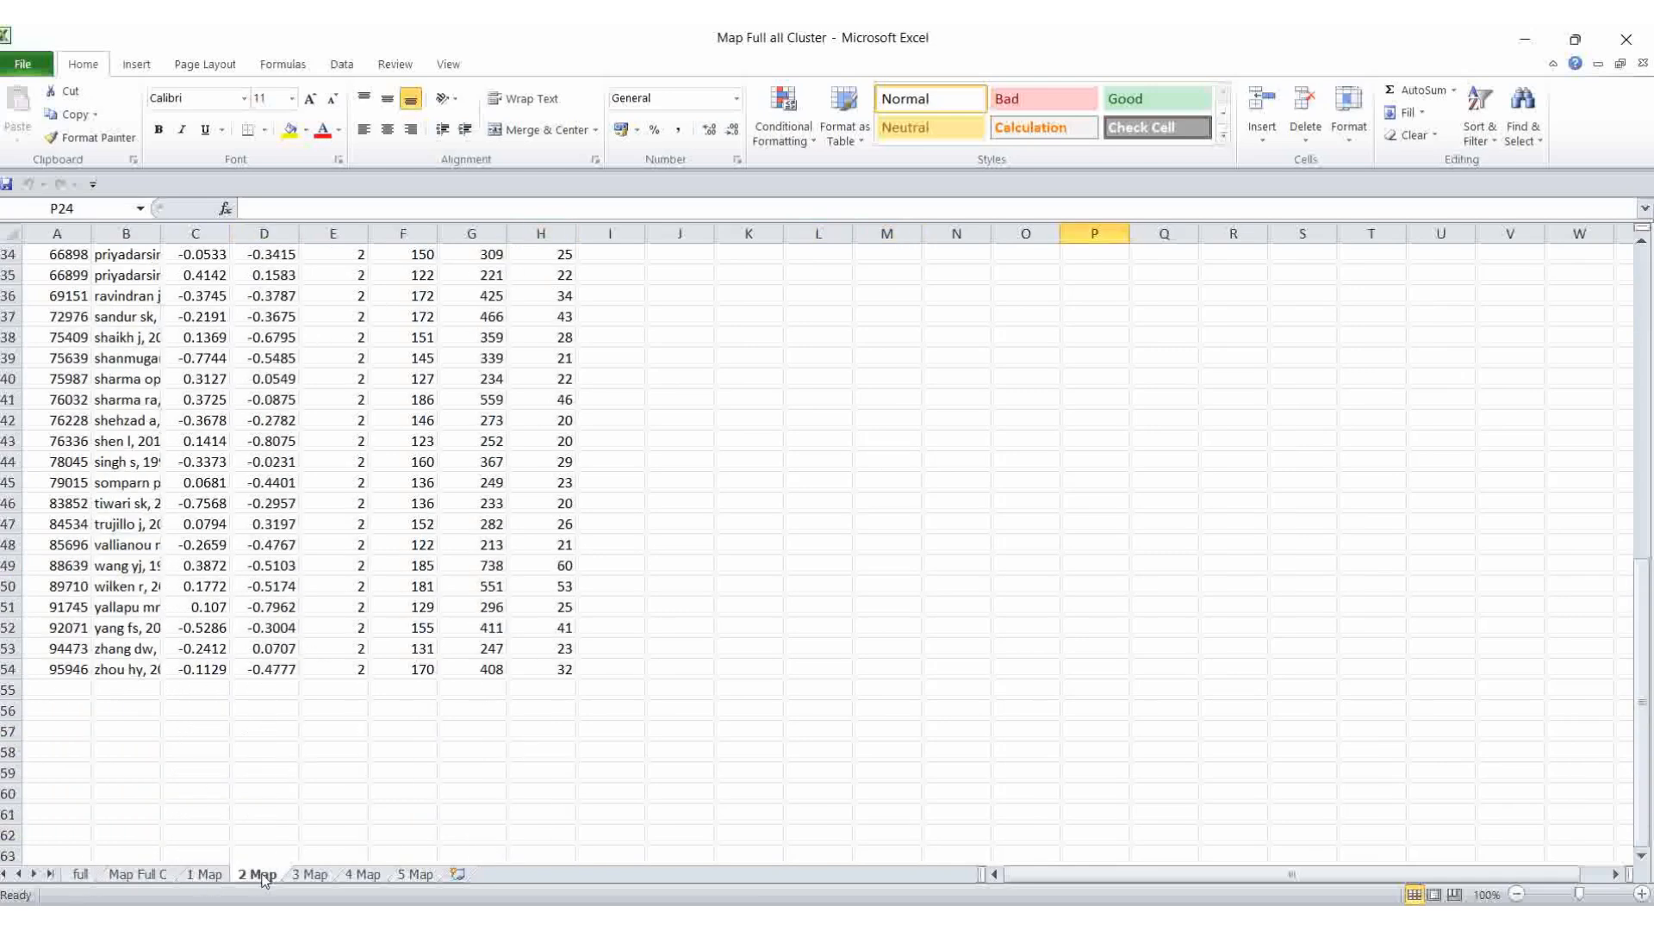
{"action": "left_click", "coordinate": [312, 876]}
{"action": "left_click", "coordinate": [363, 874]}
{"action": "left_click", "coordinate": [415, 874]}
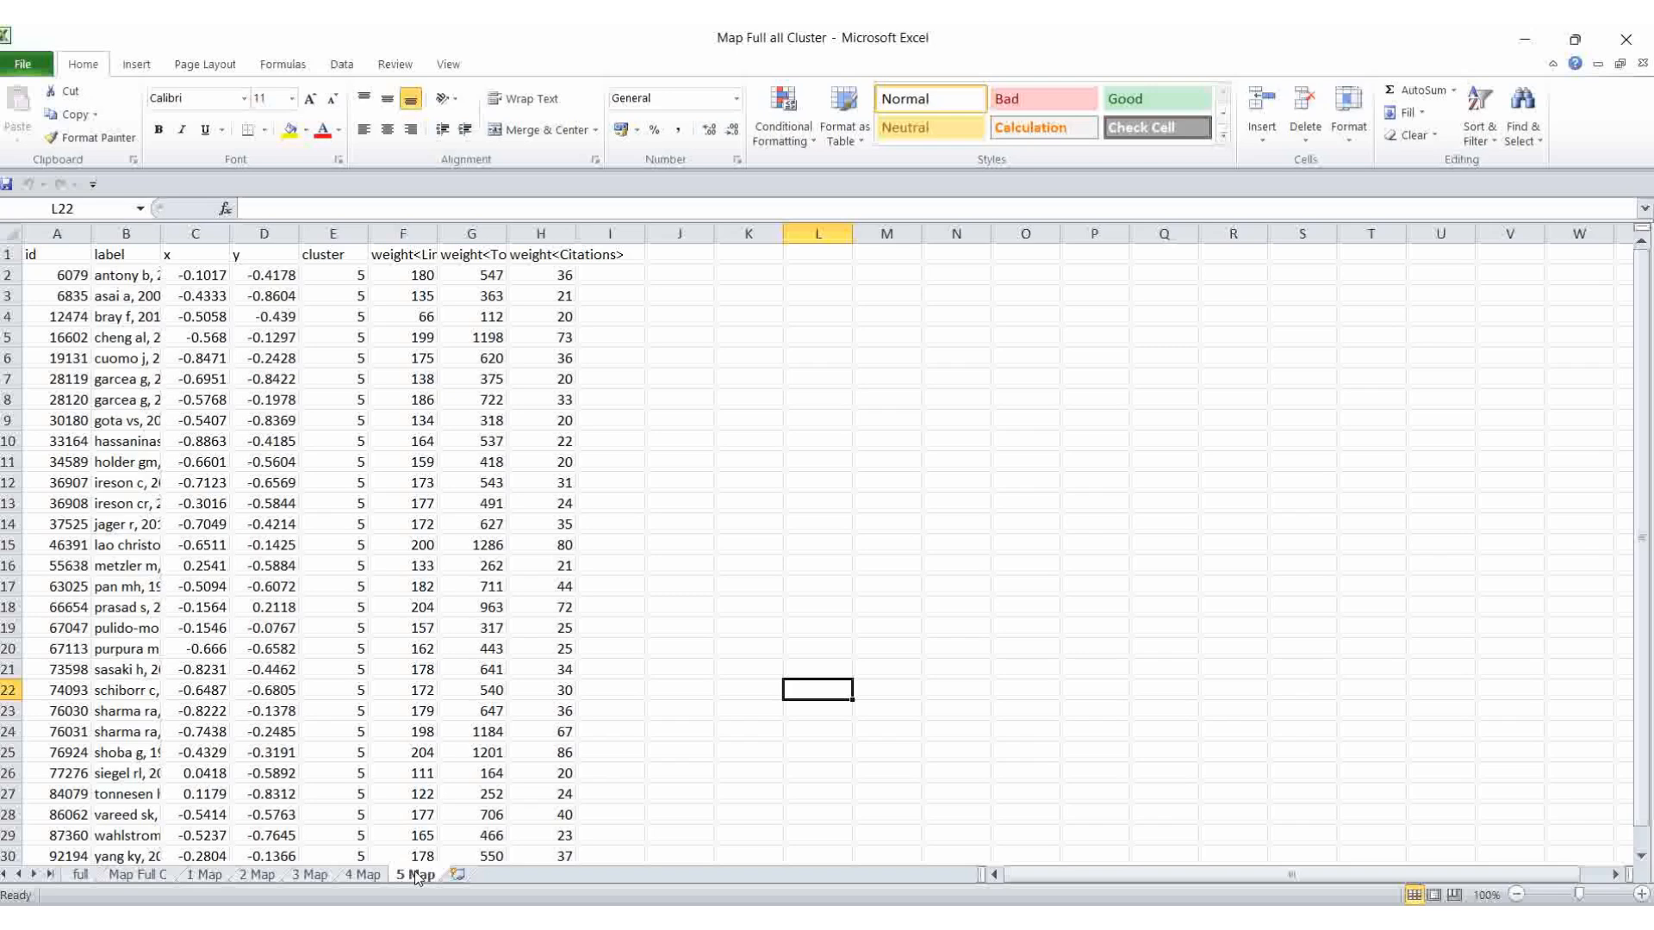
Open the Net Full All Cluster 1 workbook from the same folder and review its combined sheet and the 1 Net to 5 Net sheets
{"action": "mouse_move", "coordinate": [1153, 849]}
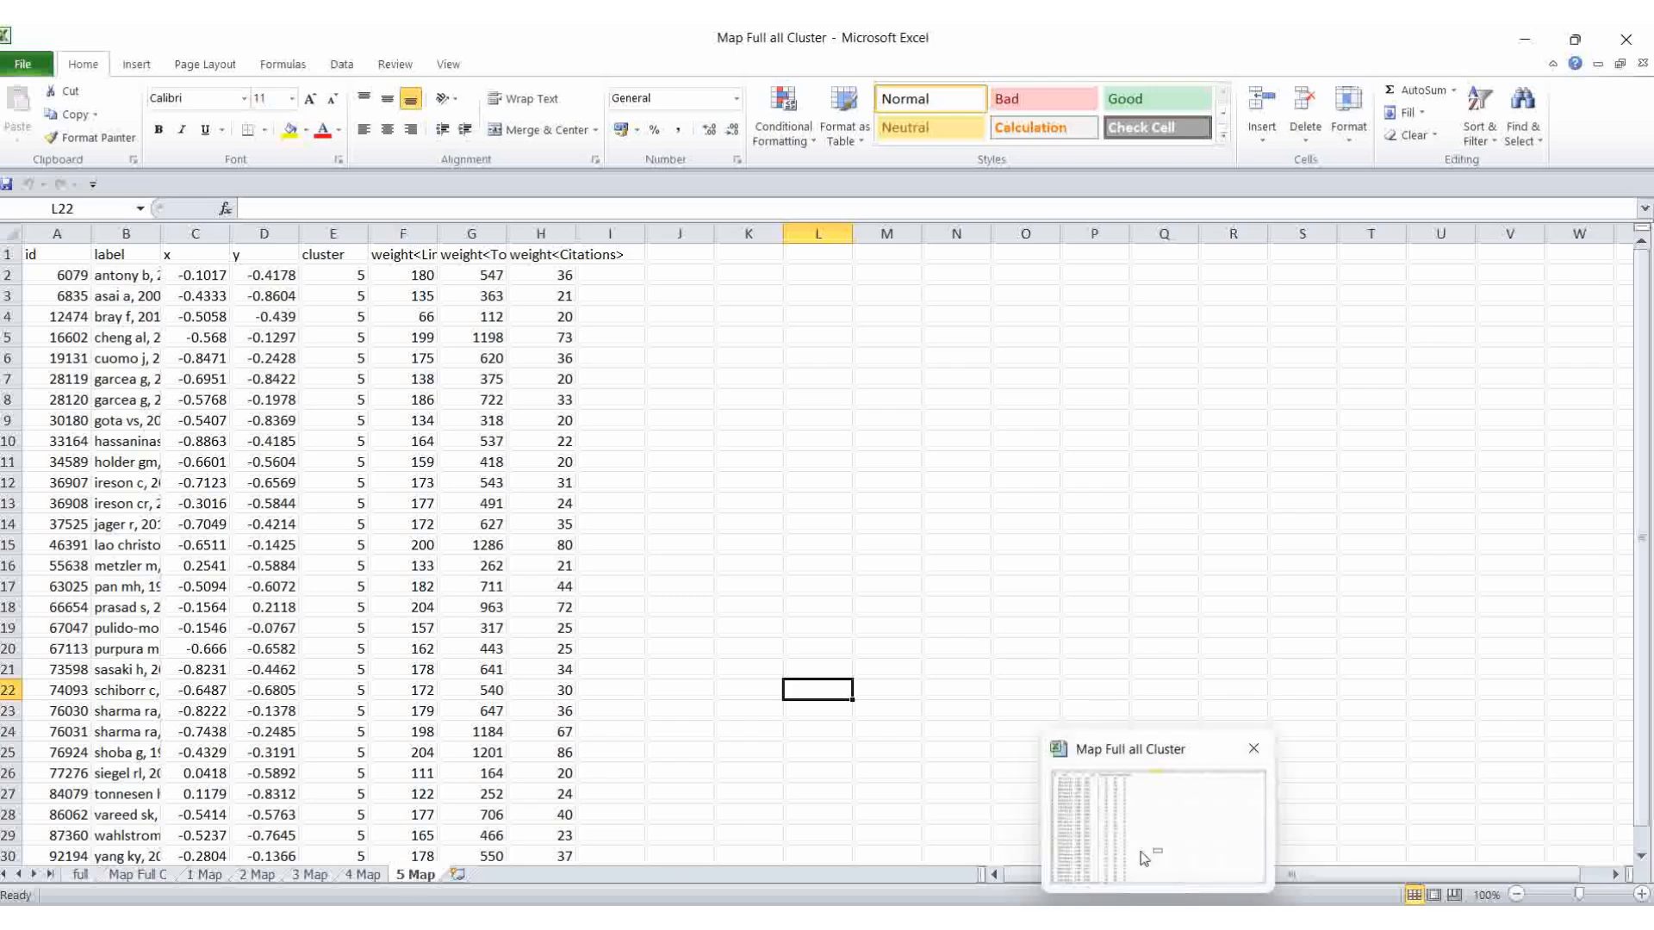
{"action": "left_click", "coordinate": [948, 917]}
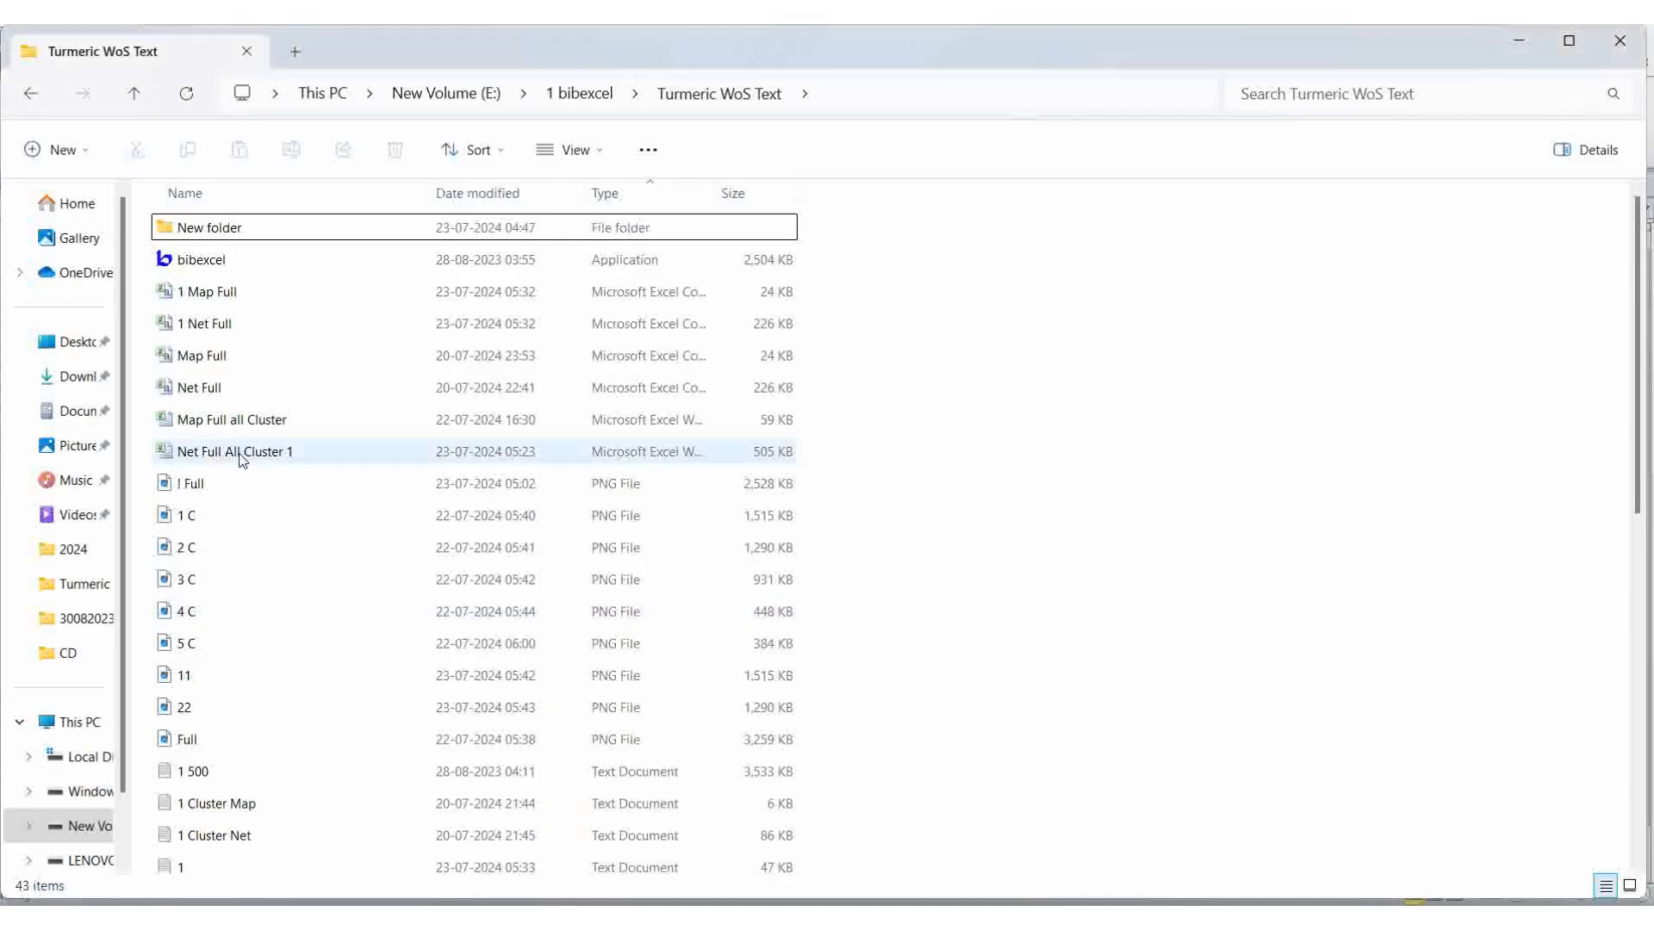
{"action": "double_click", "coordinate": [243, 460]}
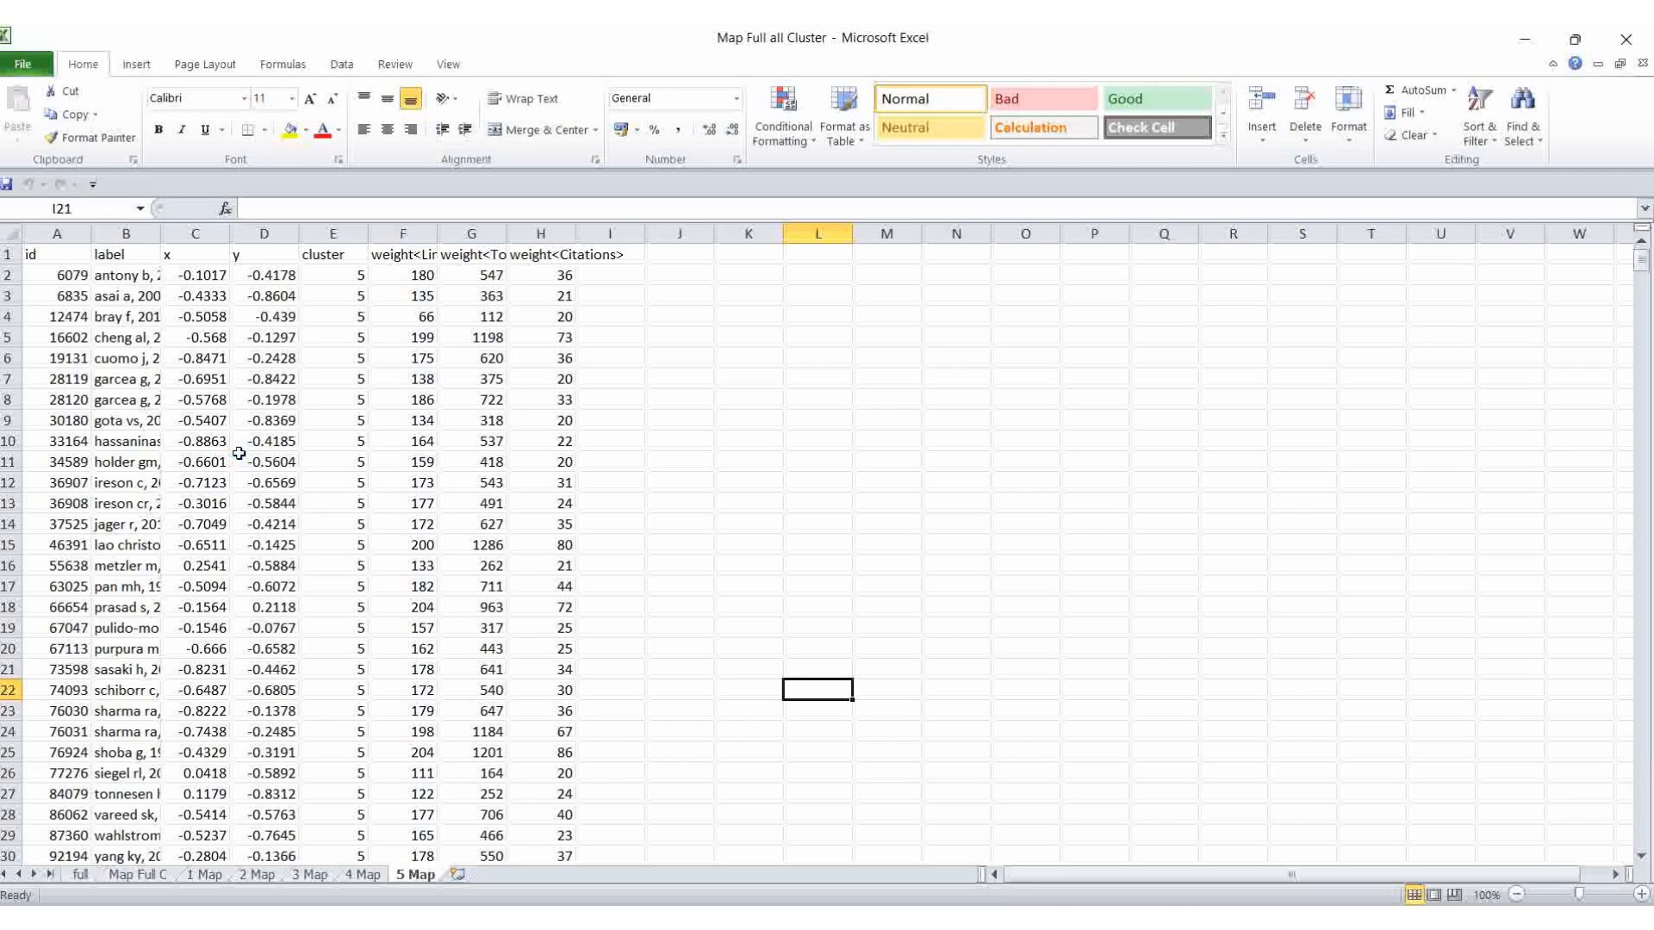
{"action": "left_click", "coordinate": [106, 875]}
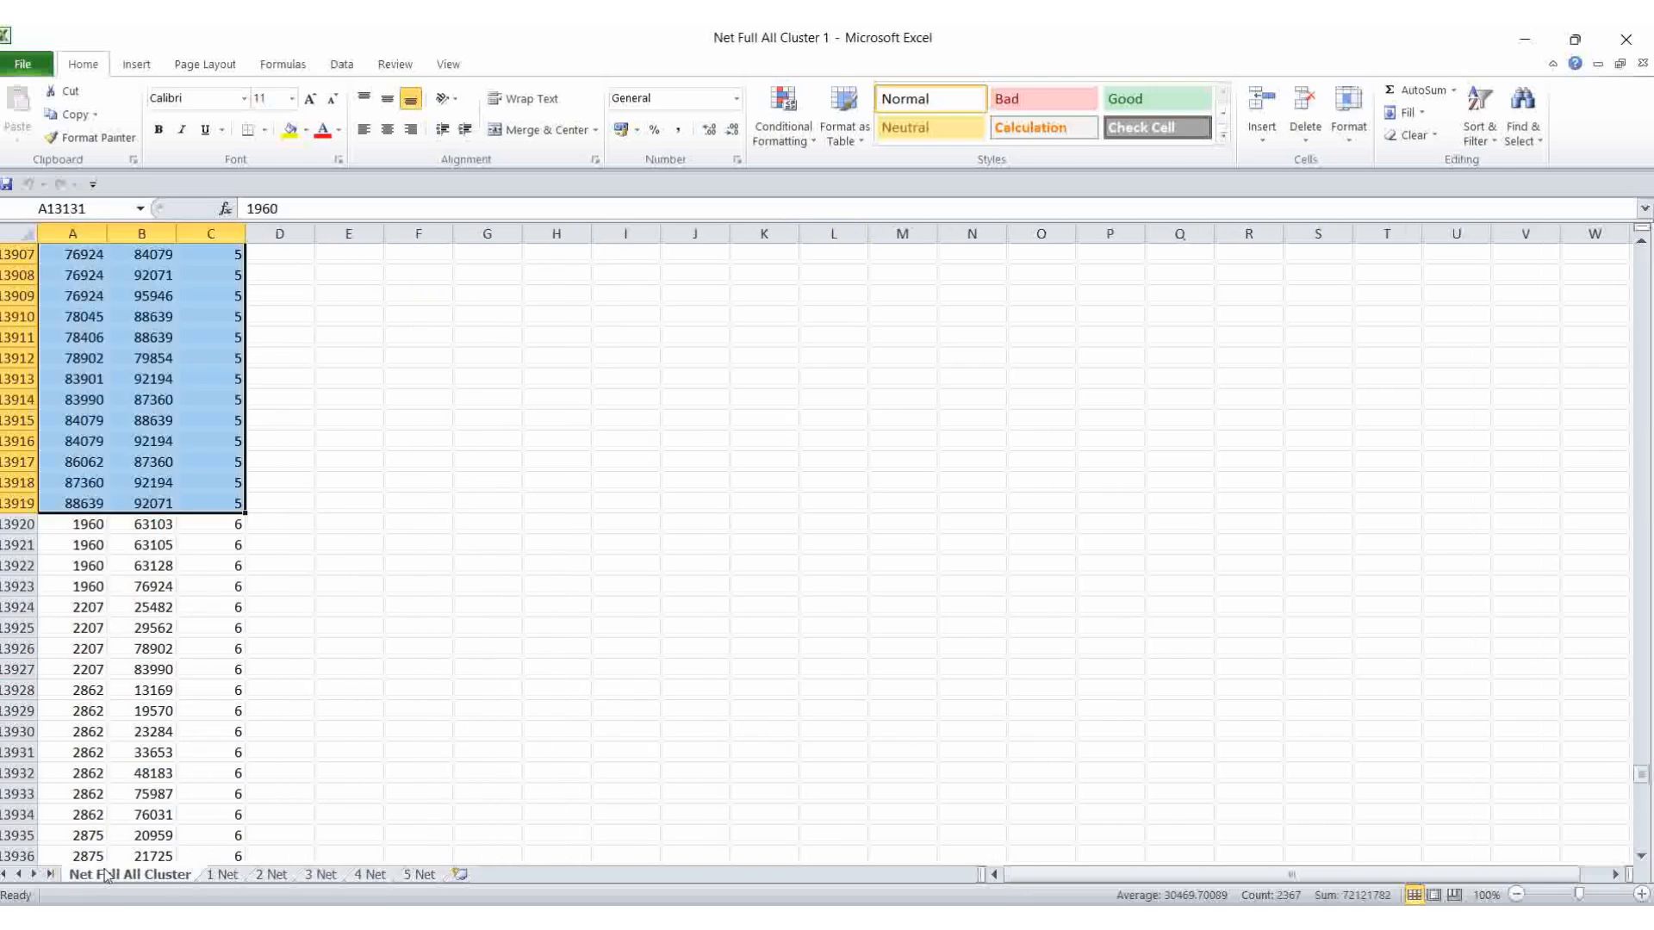
{"action": "left_click", "coordinate": [229, 876]}
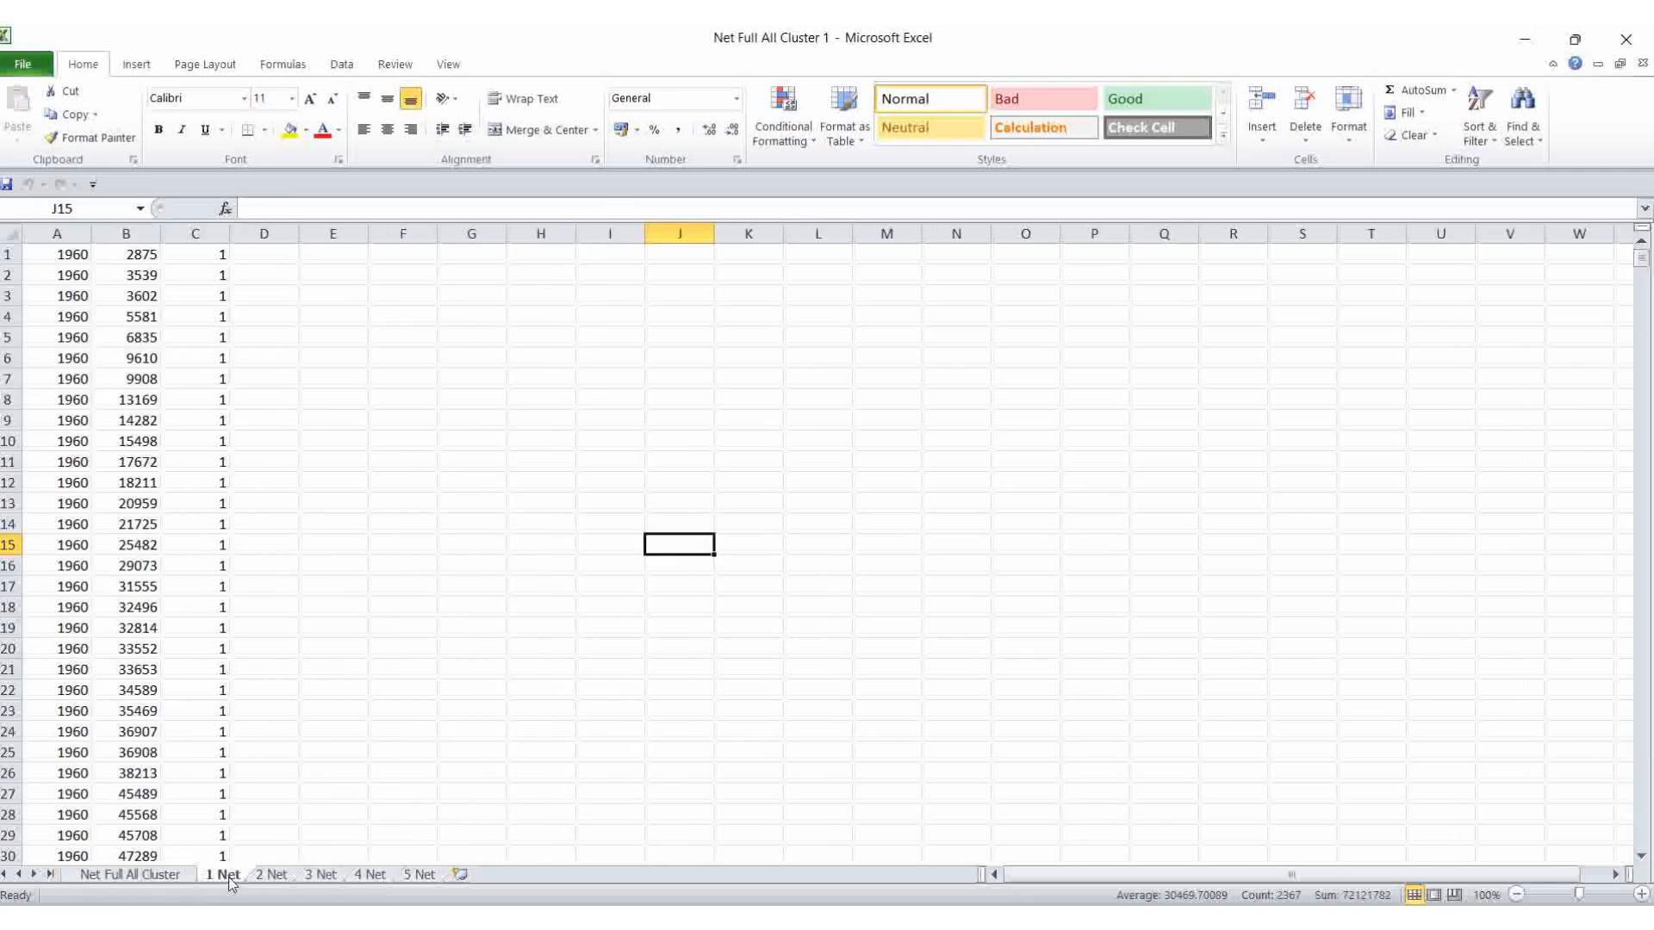
{"action": "left_click", "coordinate": [276, 876]}
{"action": "left_click", "coordinate": [331, 877]}
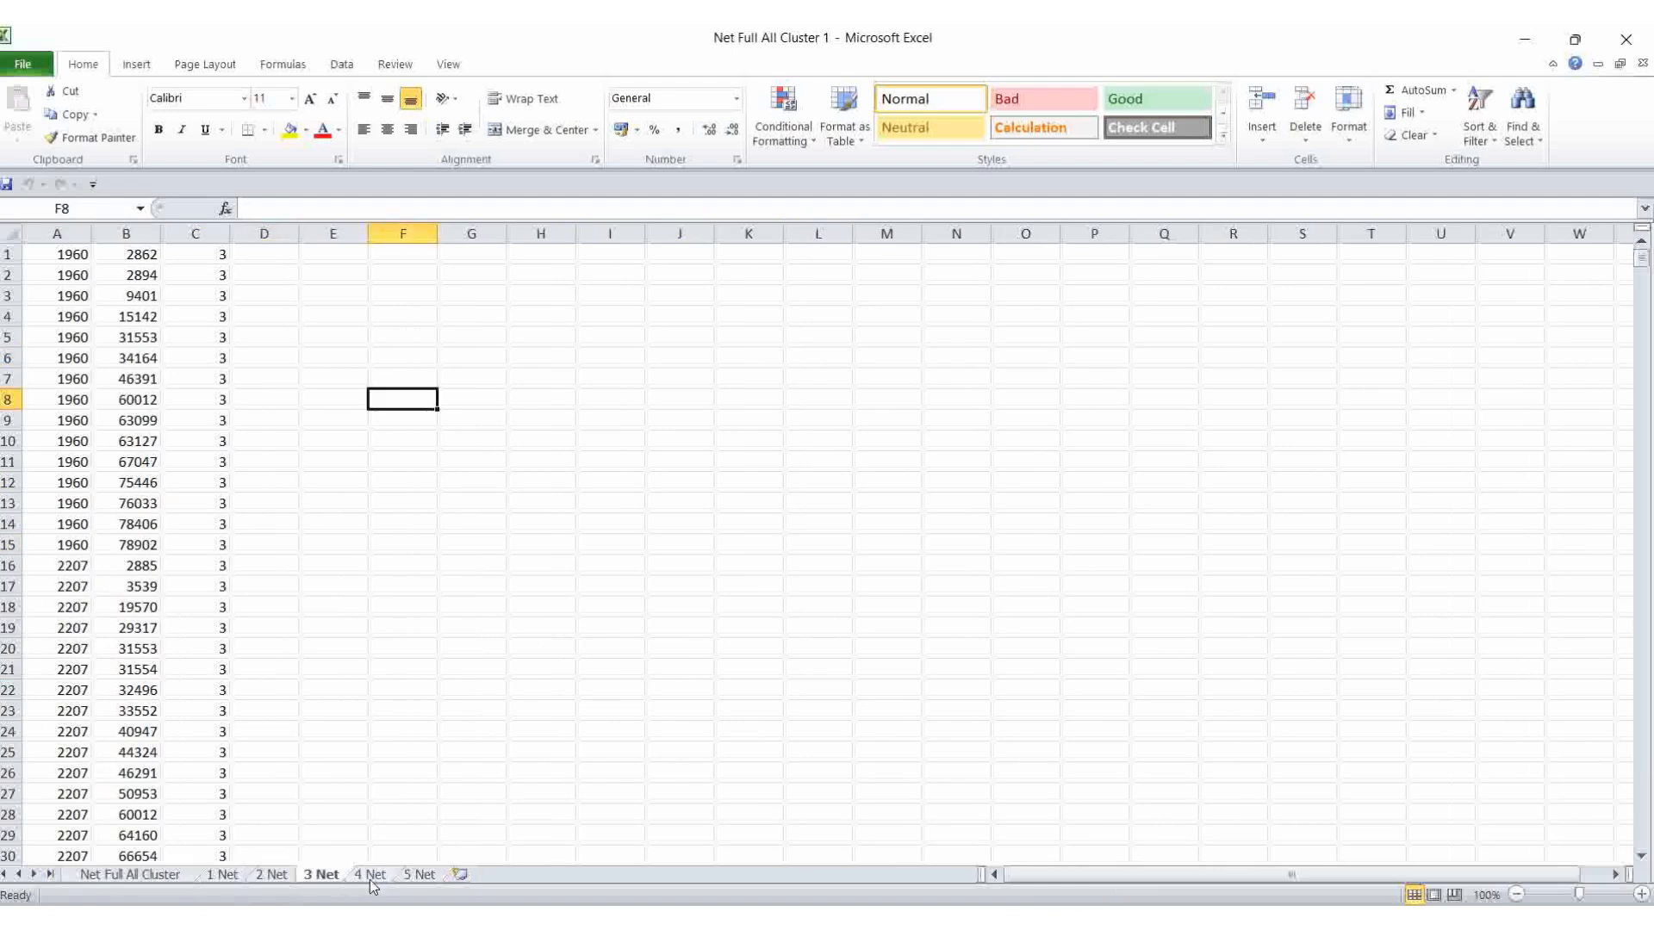
{"action": "left_click", "coordinate": [371, 876]}
{"action": "left_click", "coordinate": [417, 876]}
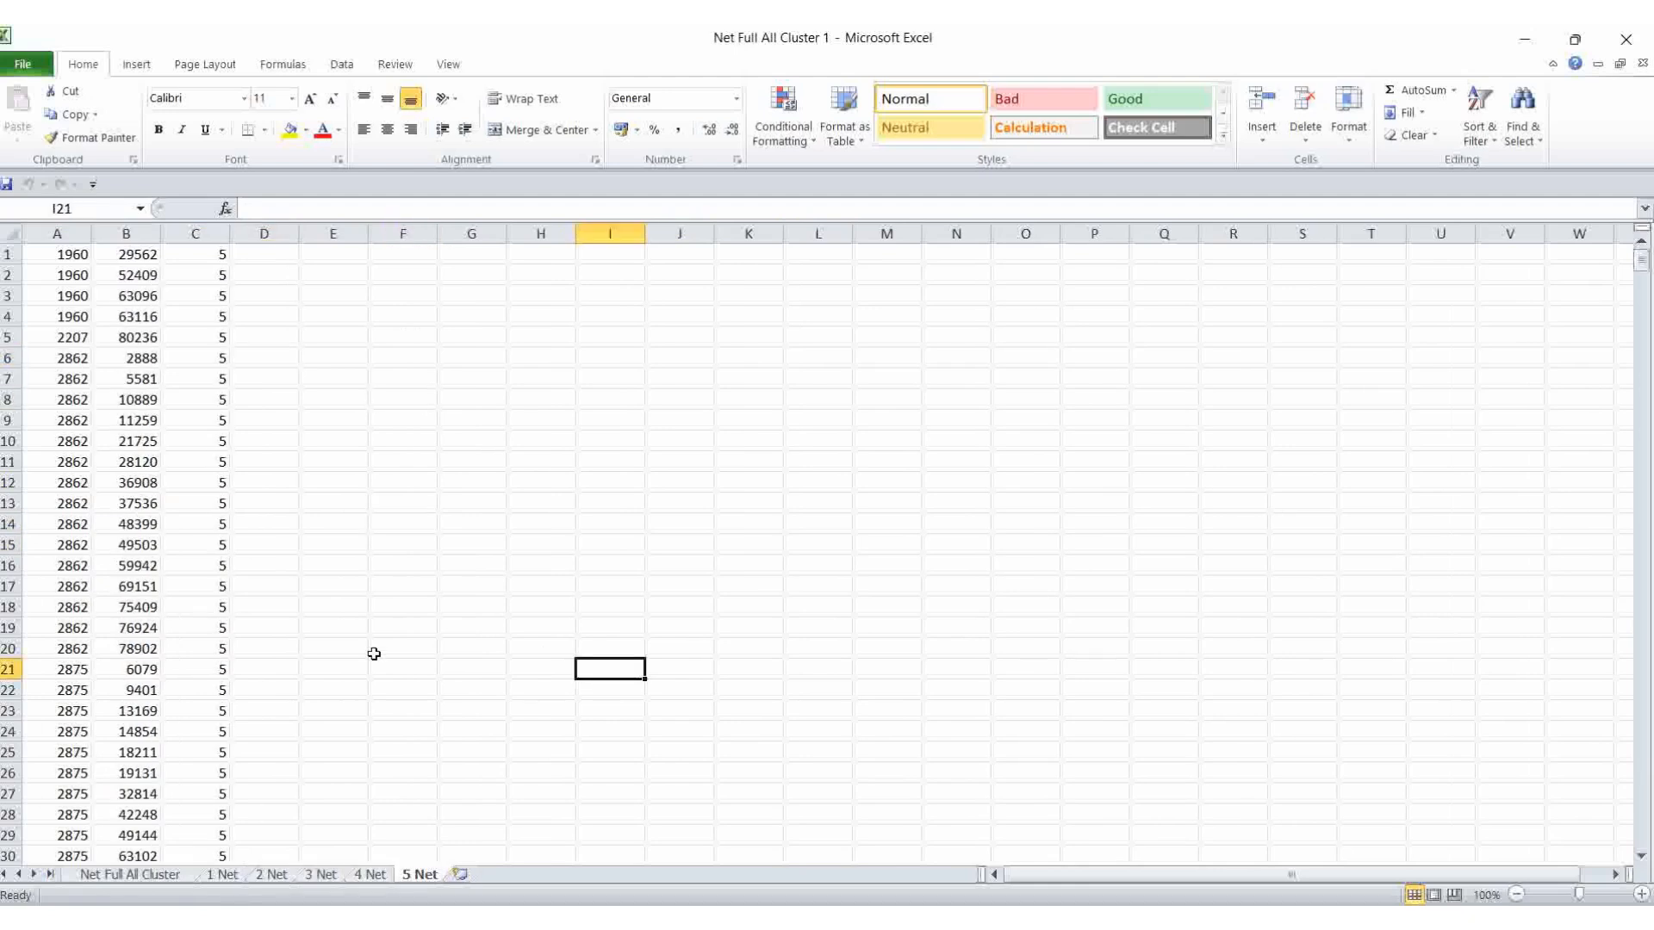
Examine the per-cluster map and network text files in the Turmeric WoS Text folder, and return to VOSviewer to cancel saving the map
{"action": "left_click", "coordinate": [594, 919]}
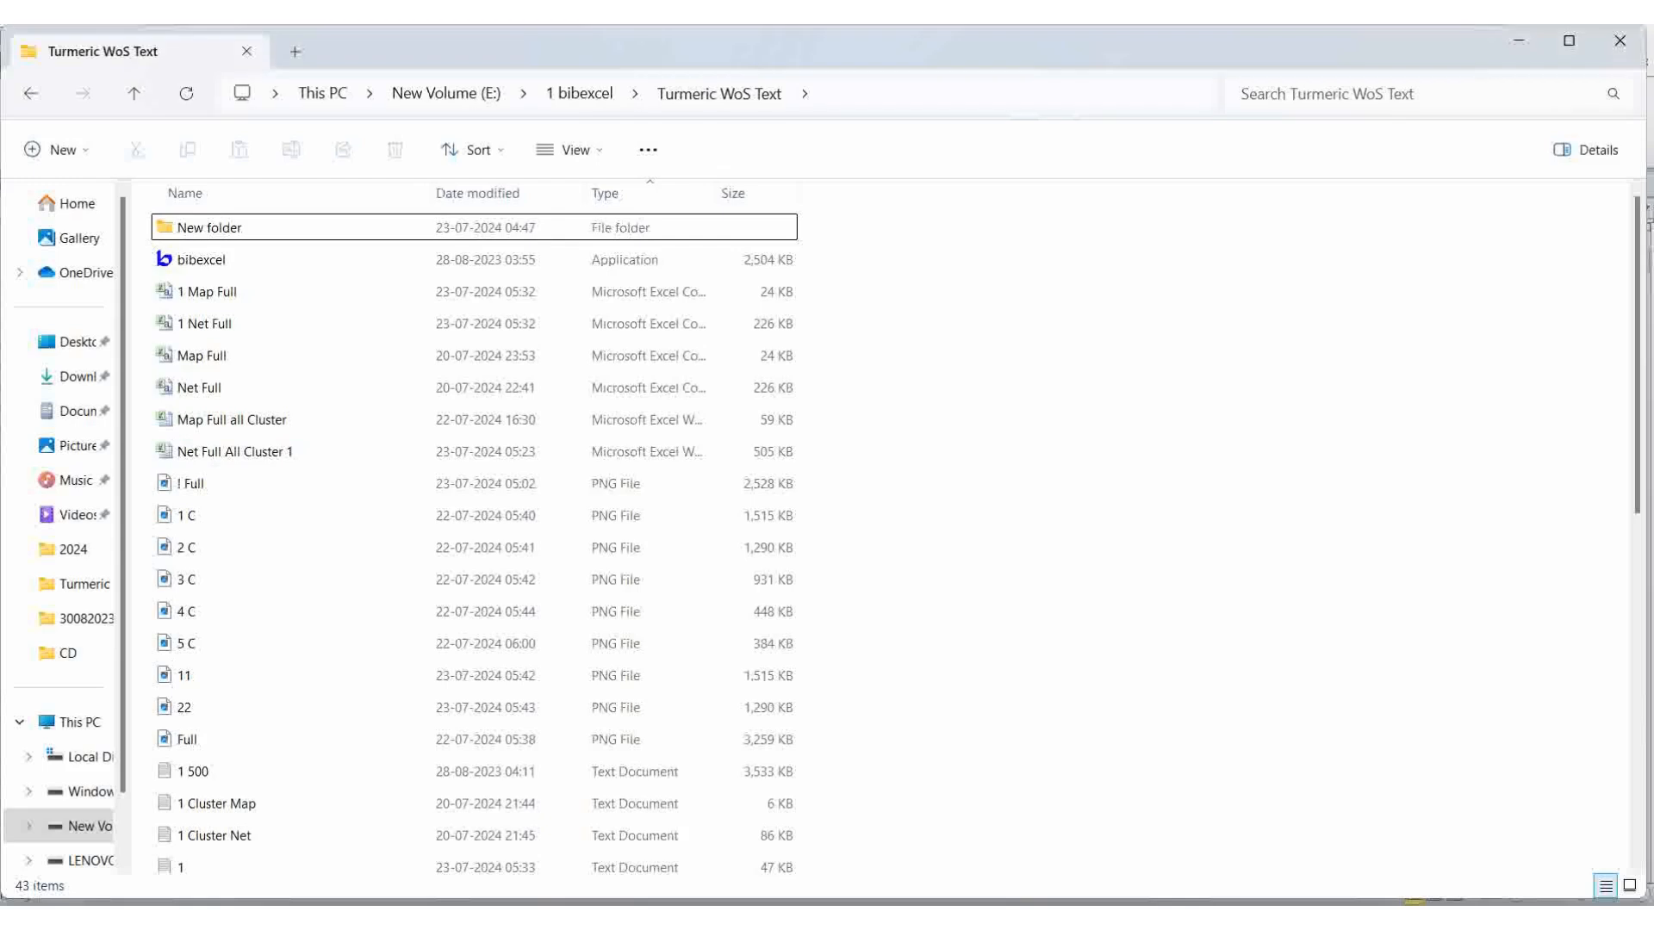
{"action": "scroll", "coordinate": [209, 633], "scroll_direction": "down", "scroll_amount": 2}
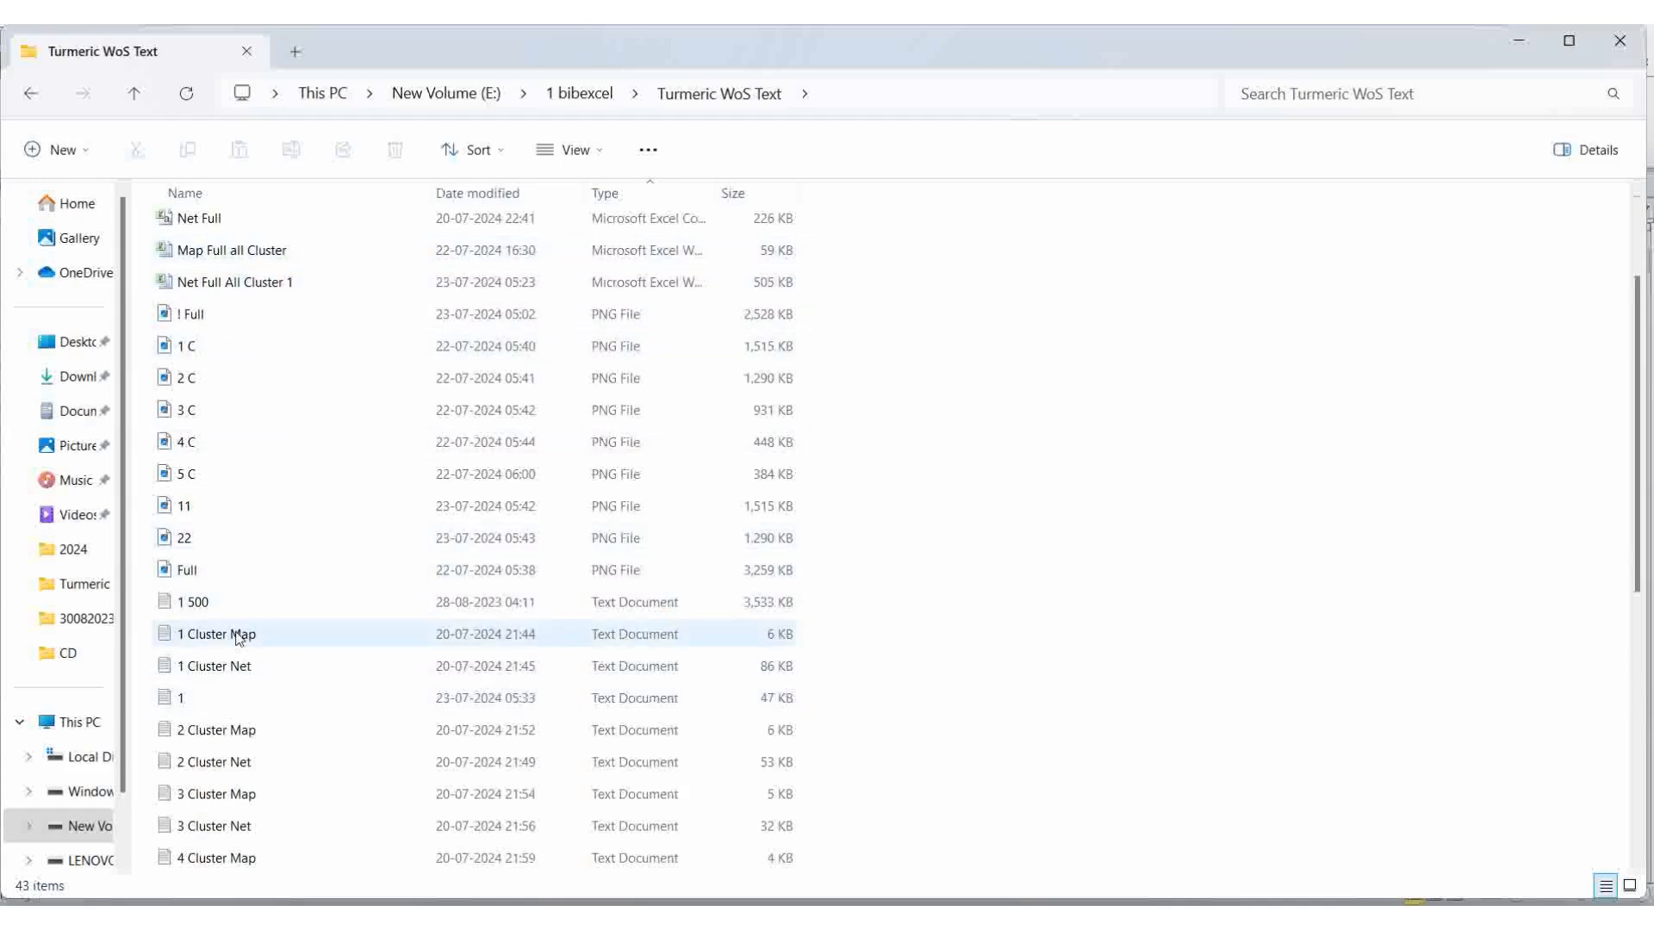
{"action": "scroll", "coordinate": [266, 748], "scroll_direction": "down", "scroll_amount": 3}
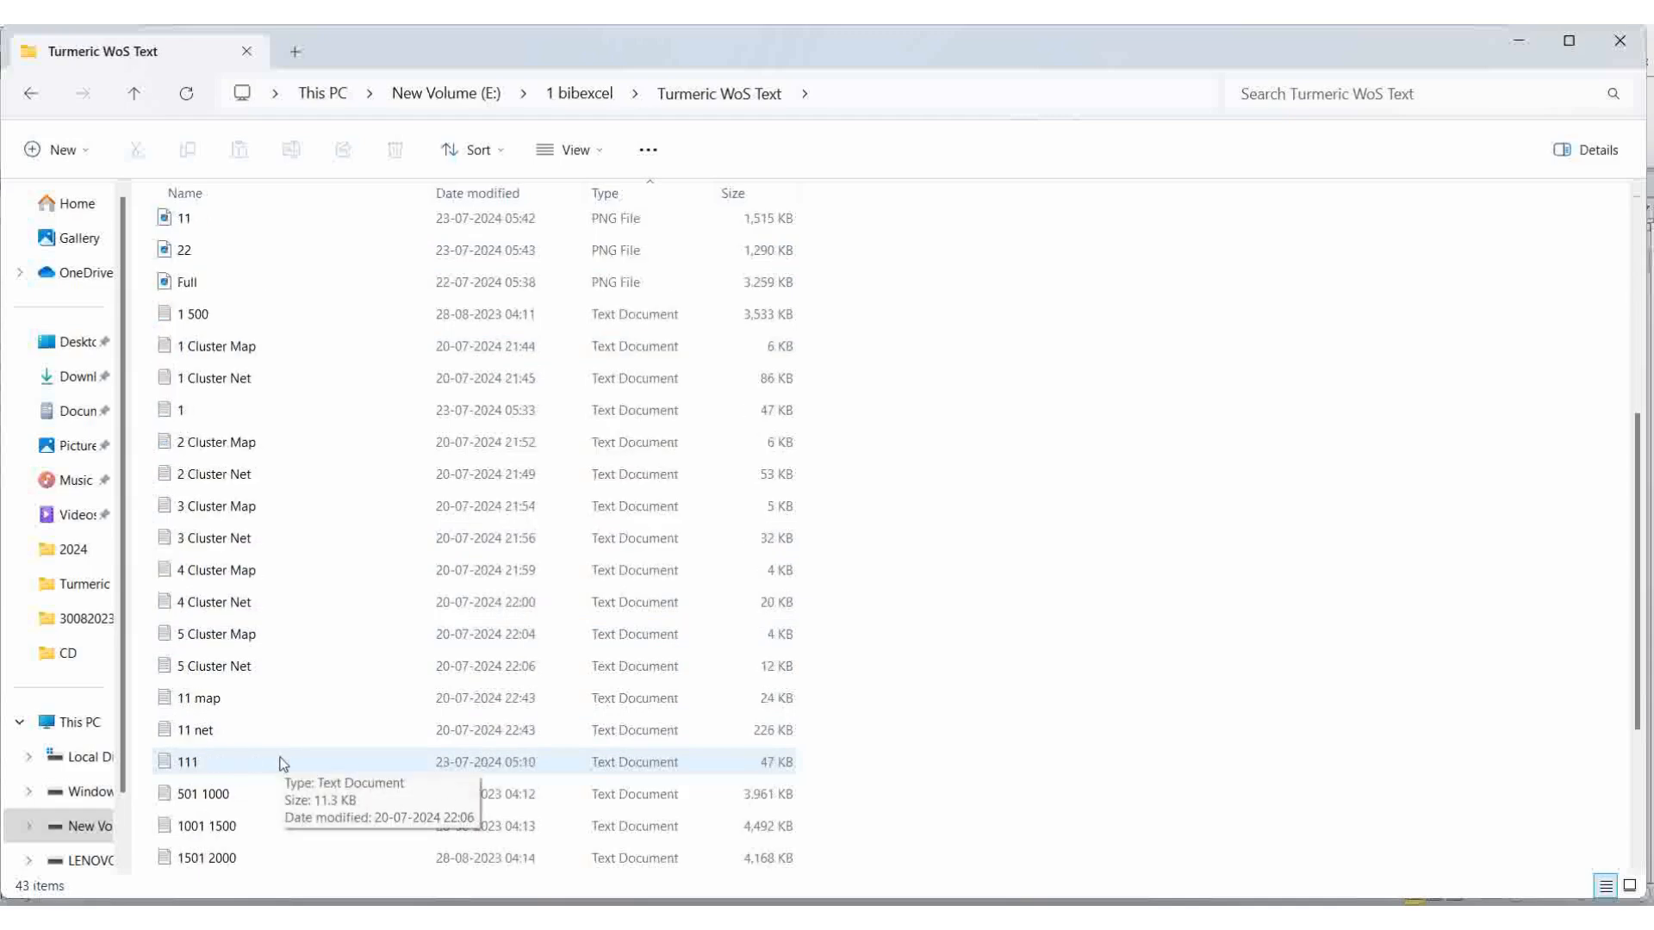
{"action": "mouse_move", "coordinate": [1113, 913]}
{"action": "left_click", "coordinate": [1113, 831]}
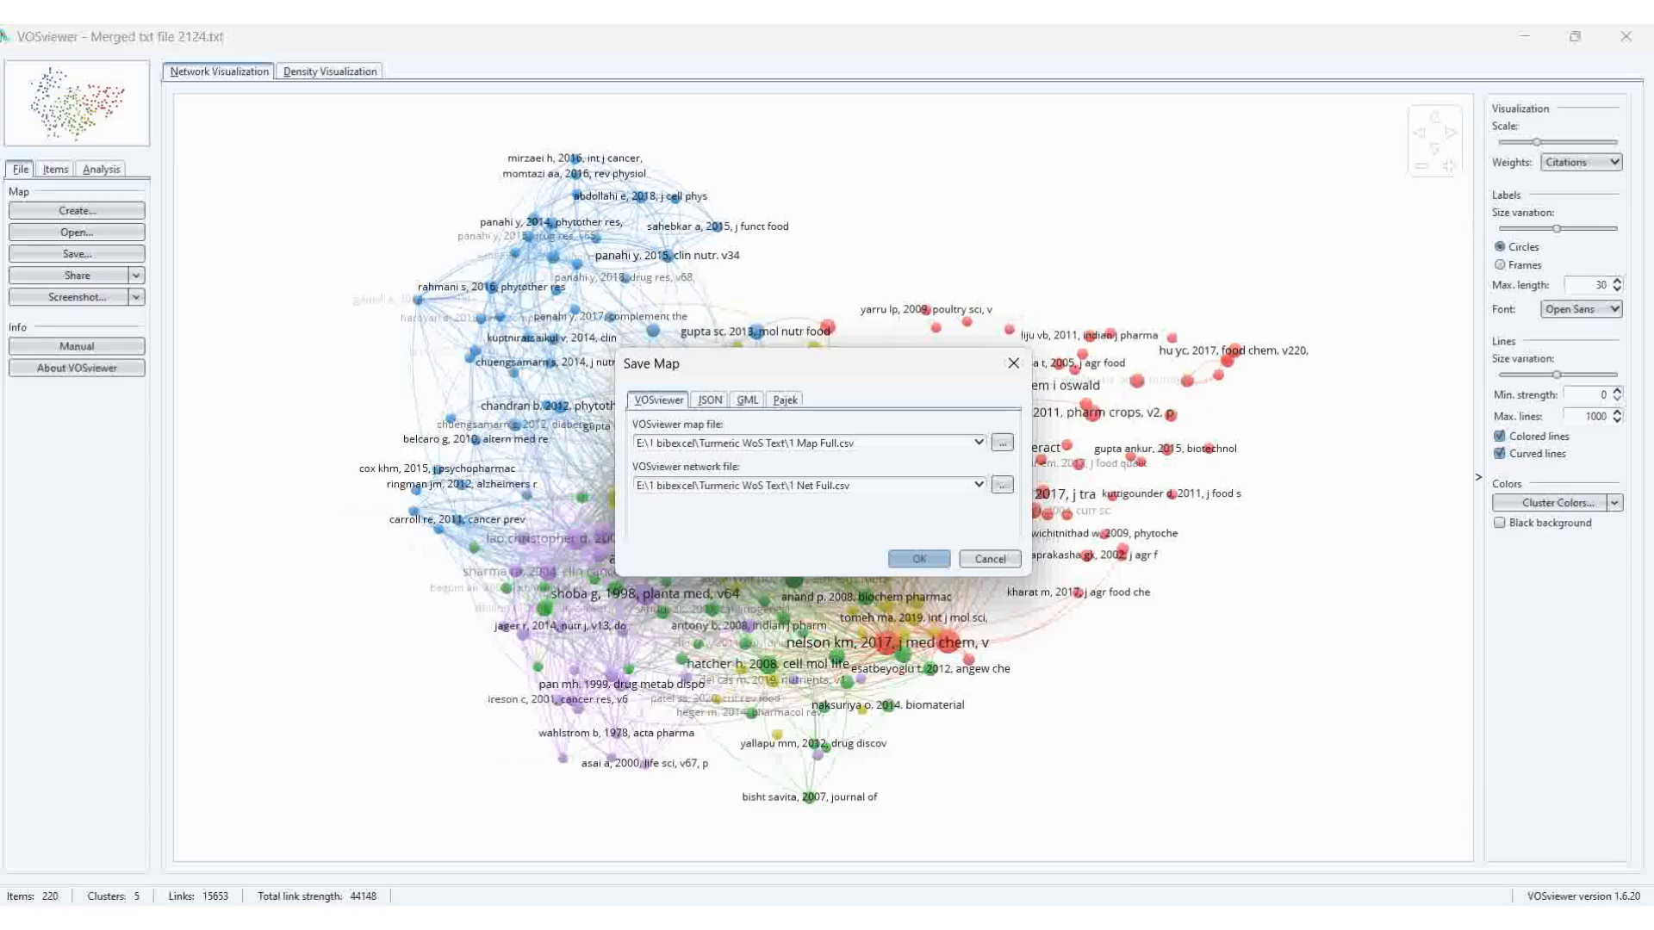
{"action": "left_click", "coordinate": [1013, 363]}
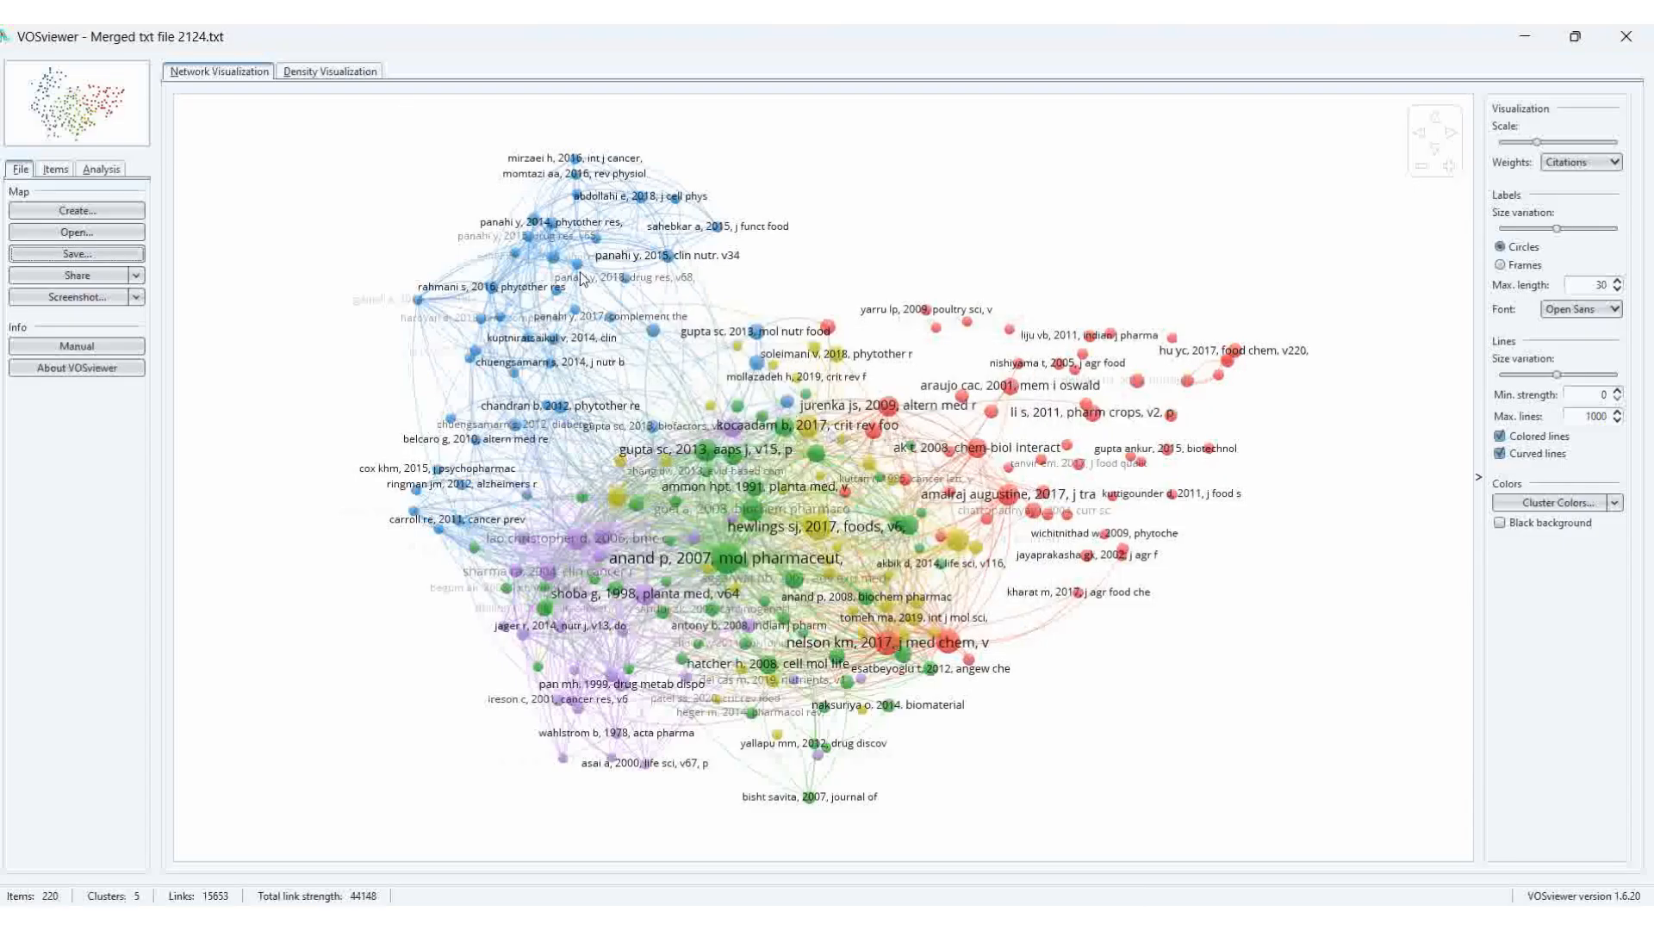
Open the fourth cluster's map using map file 4 Cluster Map.txt and network file 4 Cluster Net.txt
{"action": "left_click", "coordinate": [76, 233]}
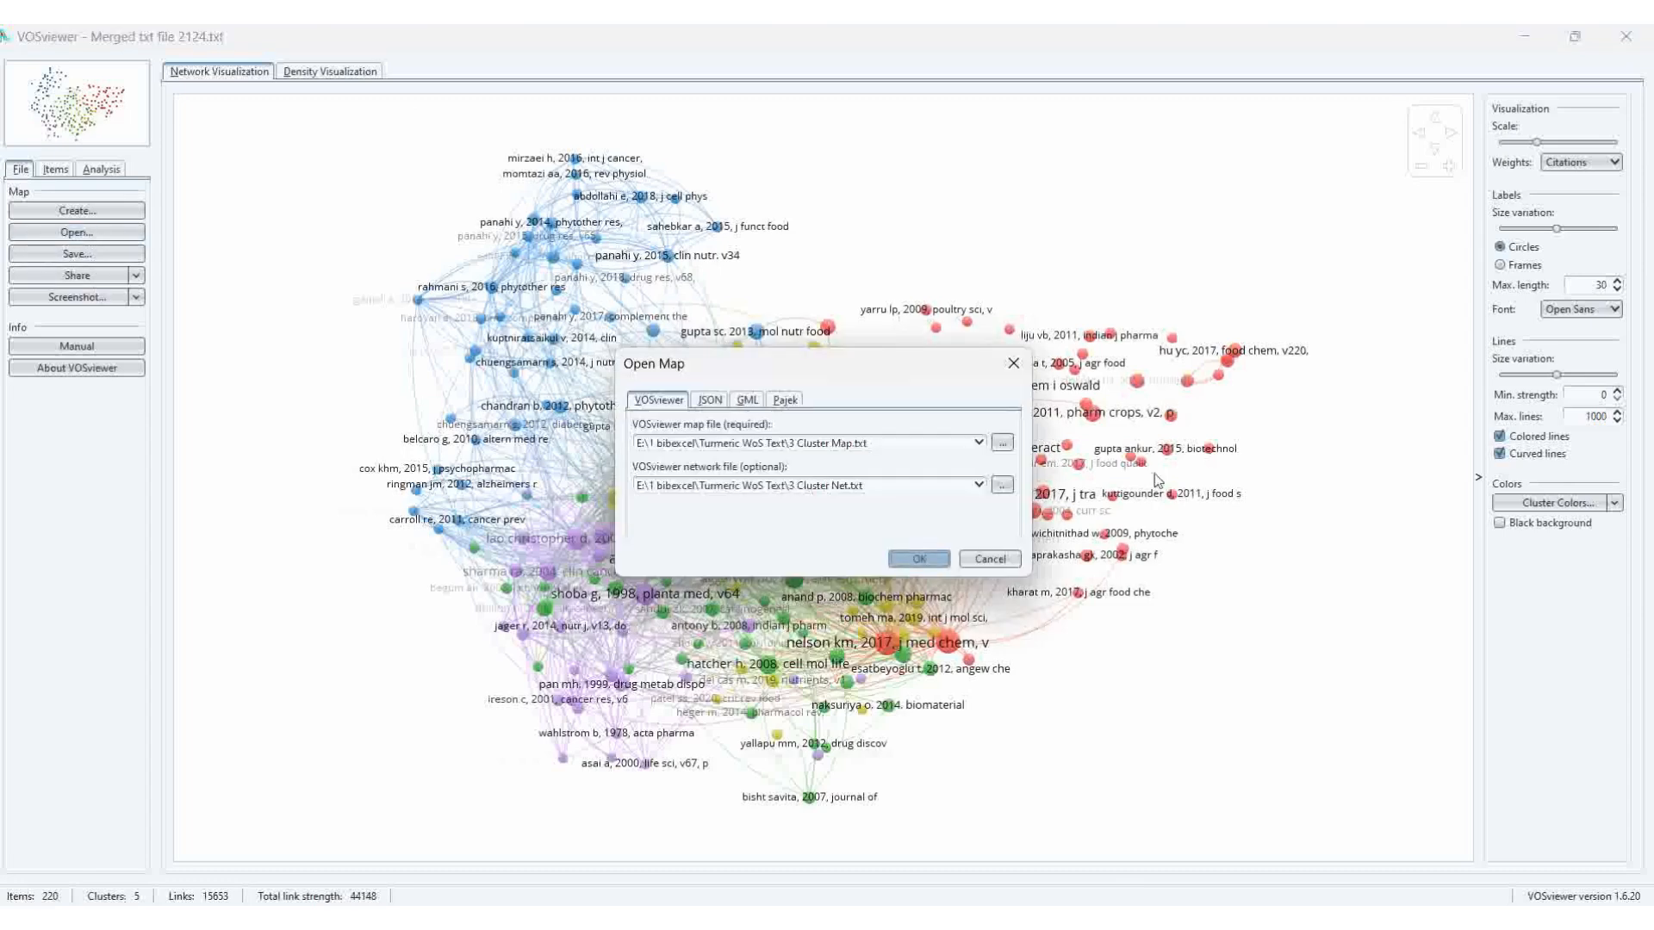
{"action": "left_click", "coordinate": [1001, 443]}
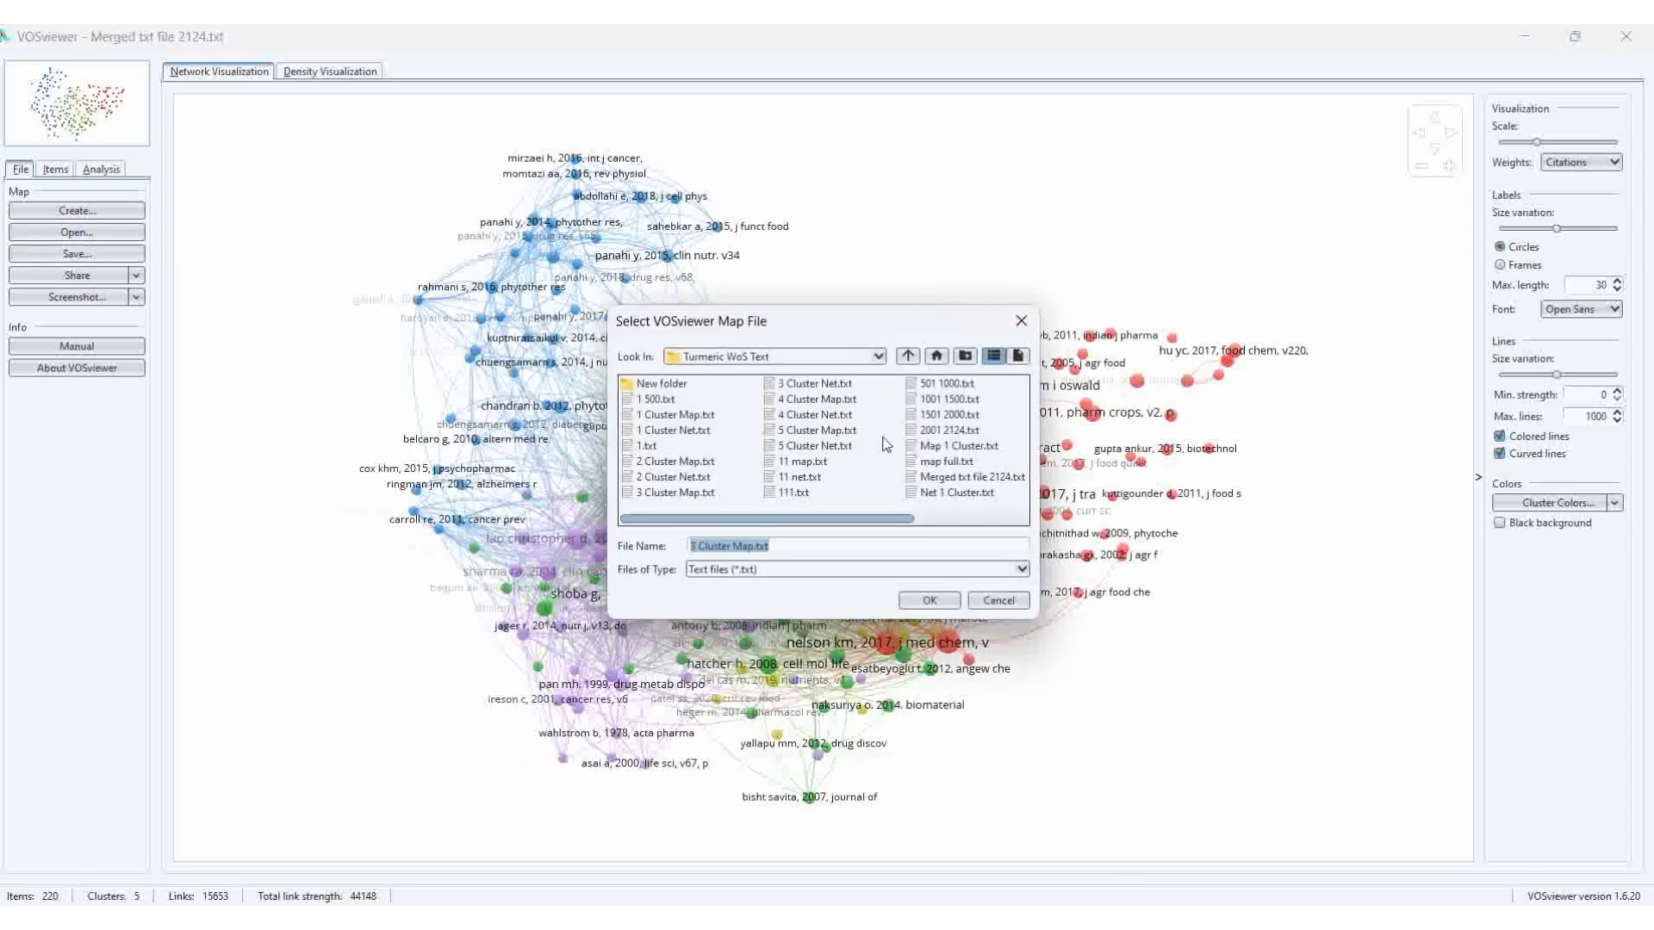
{"action": "left_click", "coordinate": [823, 401]}
{"action": "left_click", "coordinate": [930, 601]}
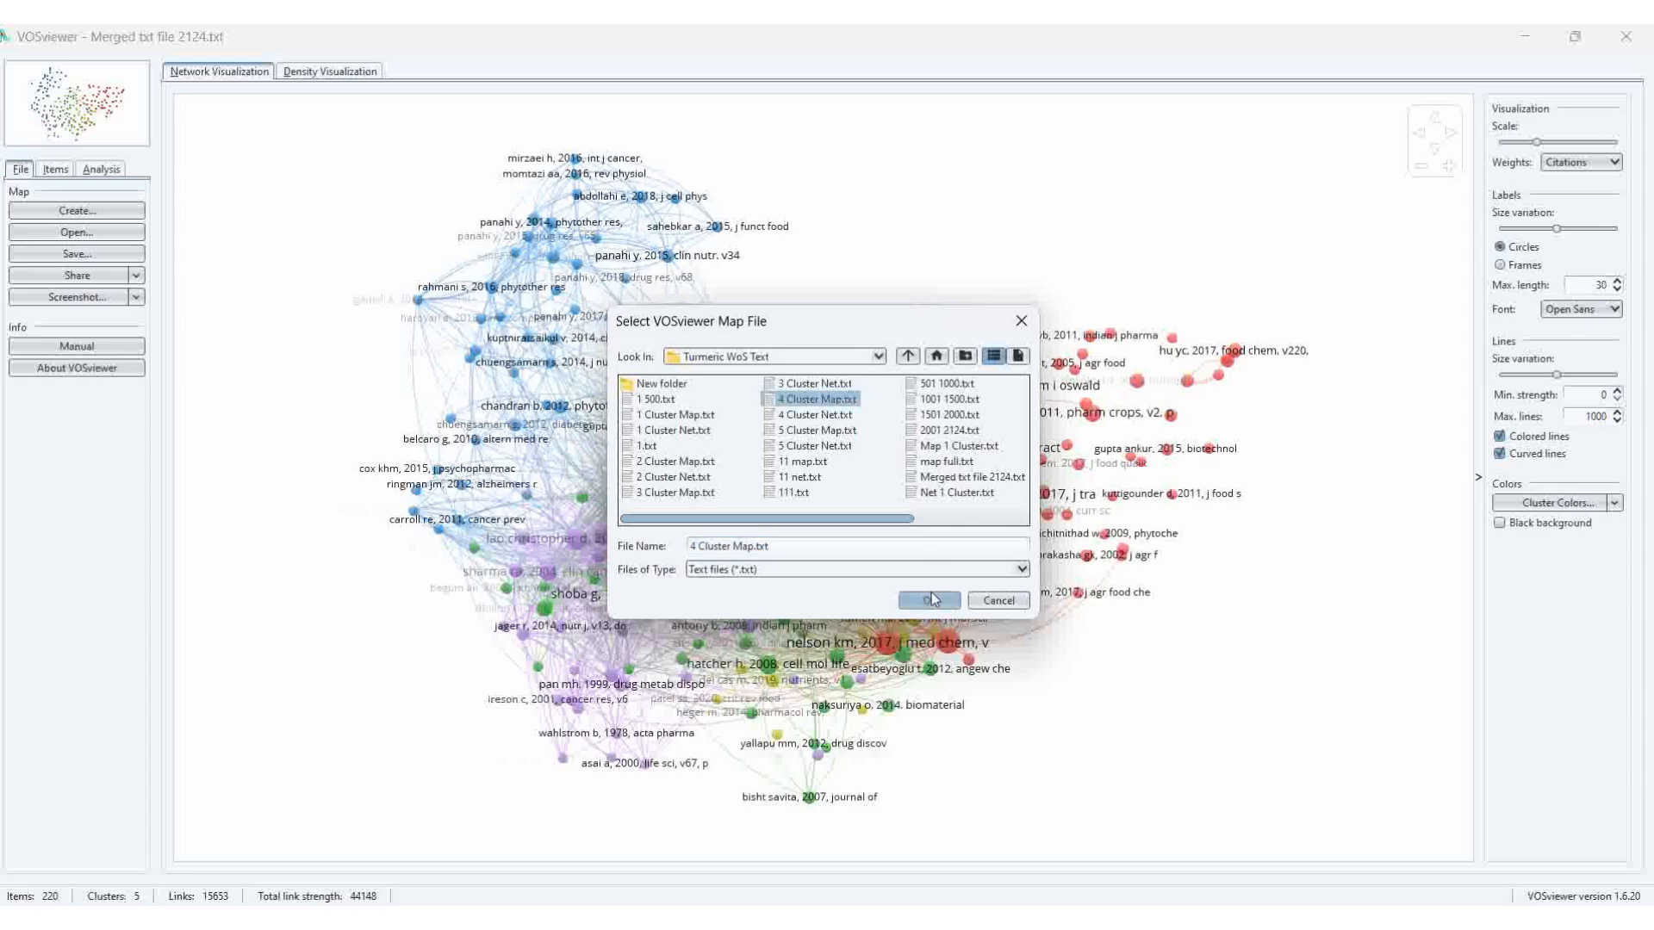
{"action": "left_click", "coordinate": [999, 486]}
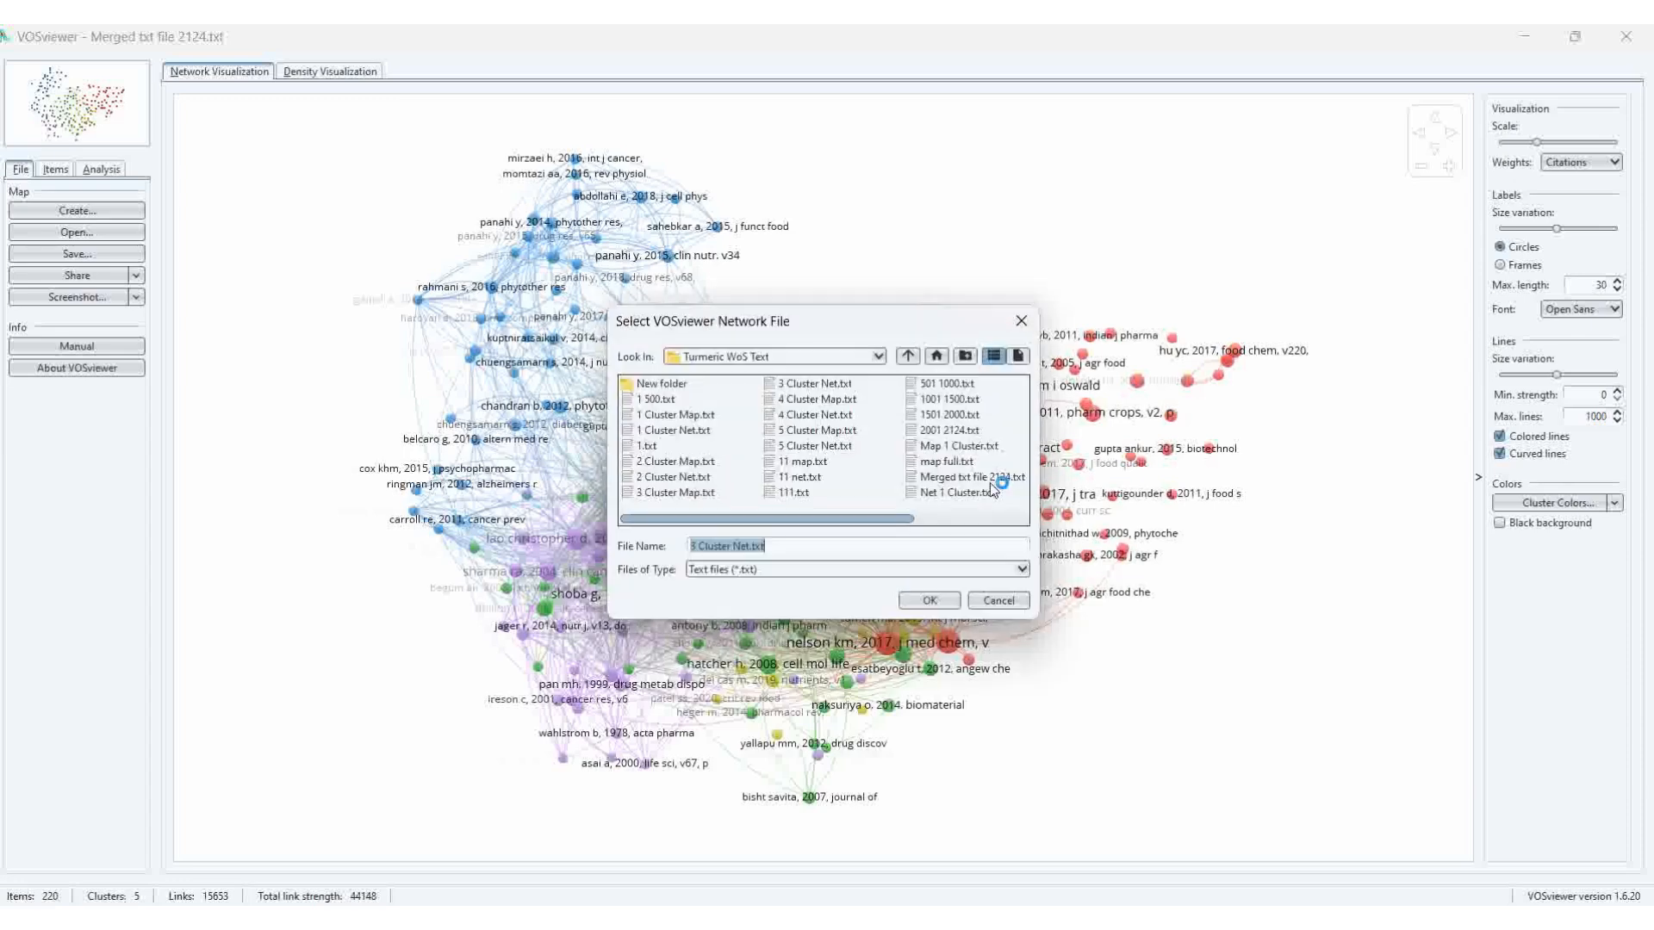
{"action": "left_click", "coordinate": [819, 415]}
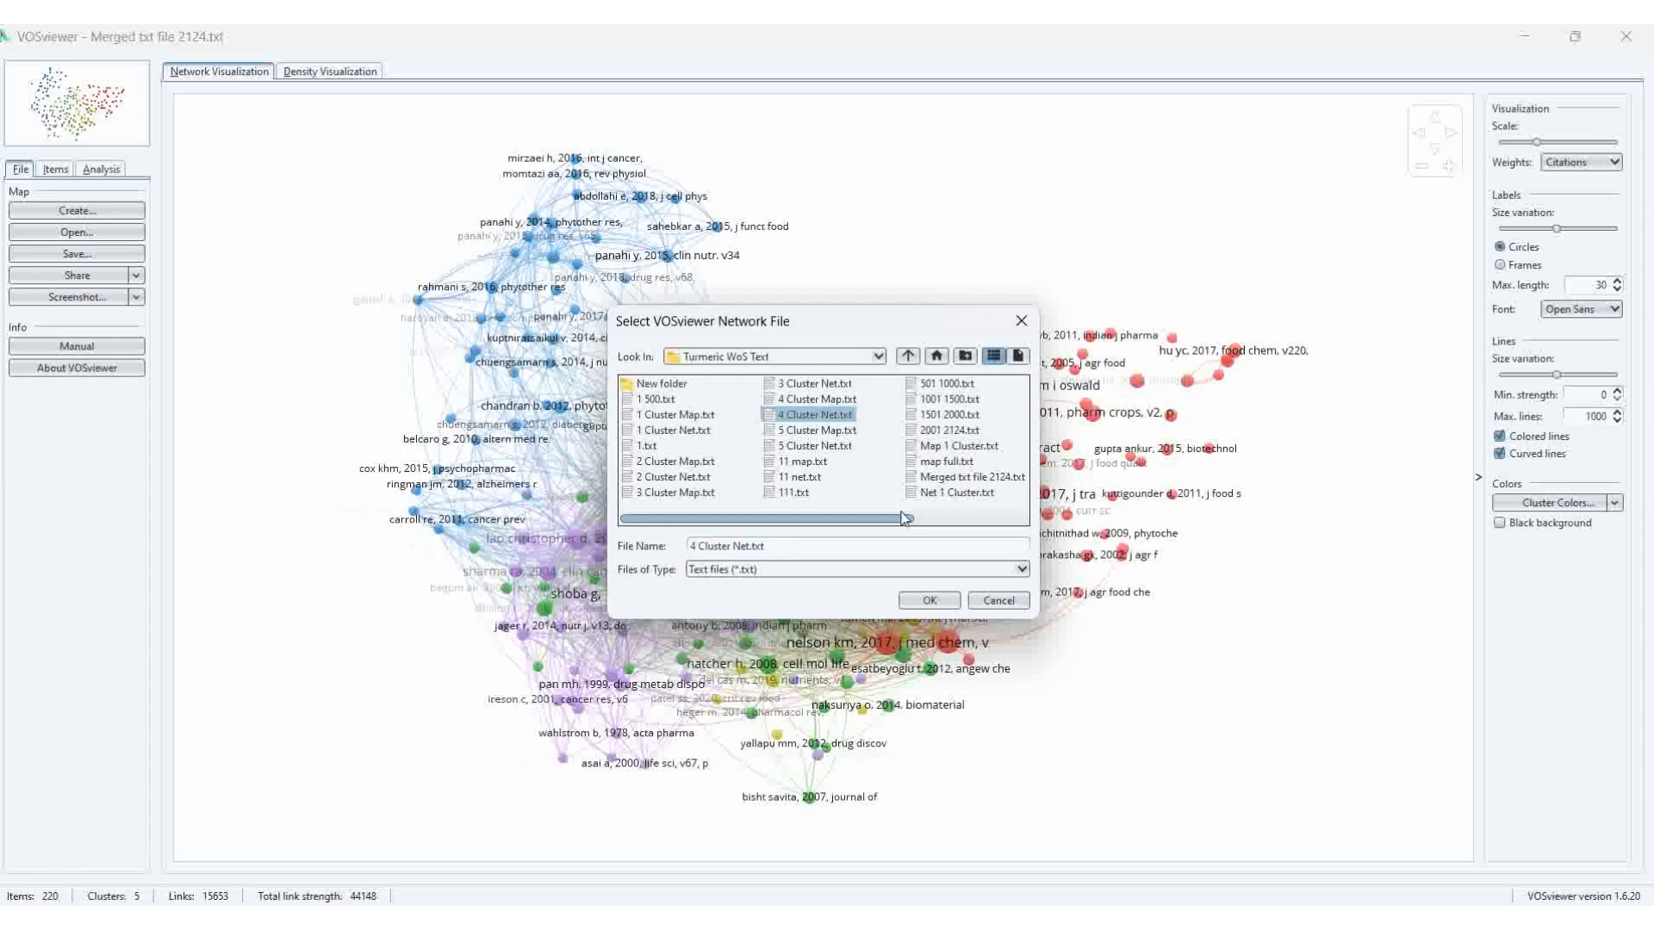
{"action": "left_click", "coordinate": [925, 600]}
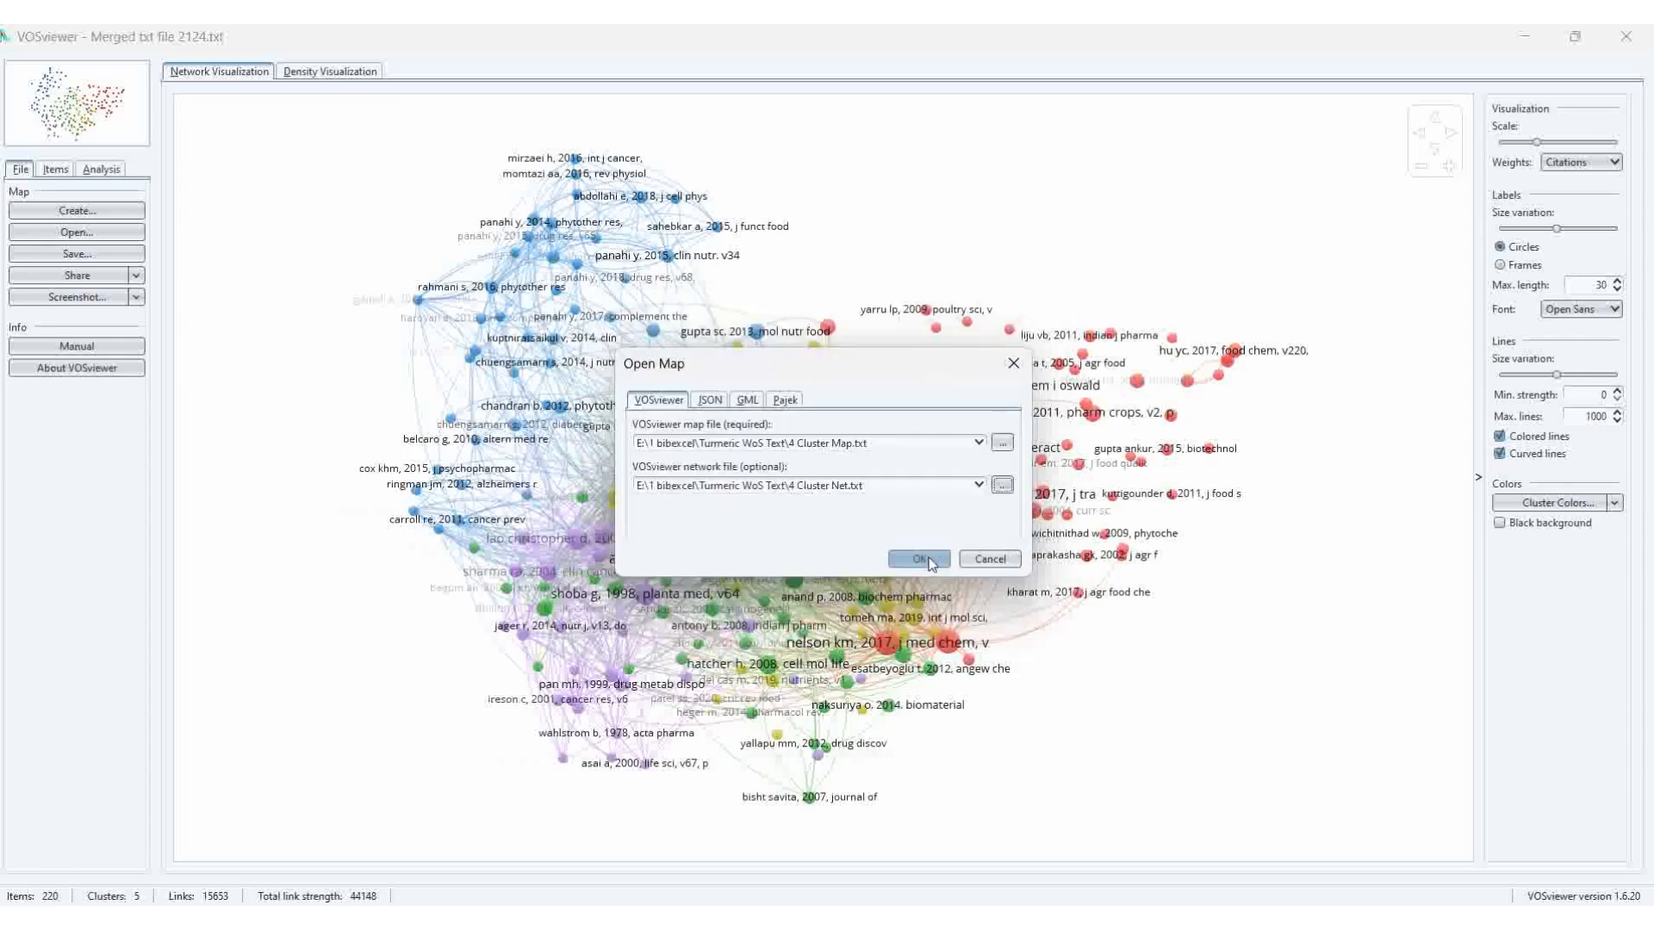
{"action": "left_click", "coordinate": [930, 560]}
{"action": "left_click", "coordinate": [822, 496]}
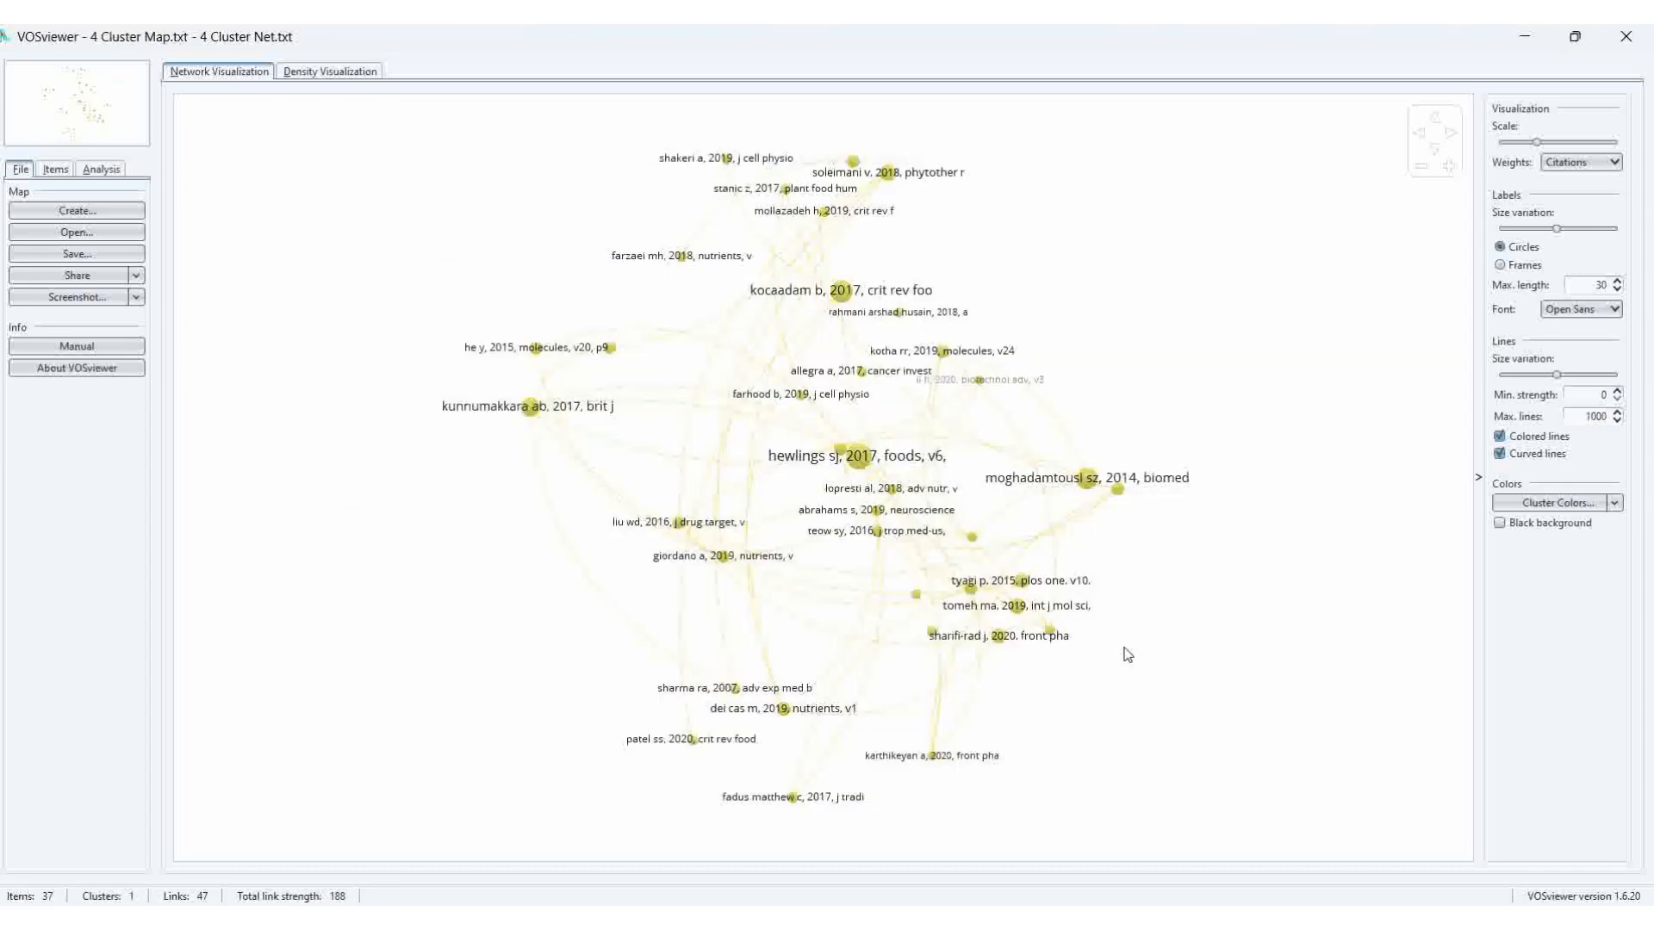
Open the fifth cluster's map using map file 5 Cluster Map.txt and network file 5 Cluster Net.txt
{"action": "left_click", "coordinate": [85, 235]}
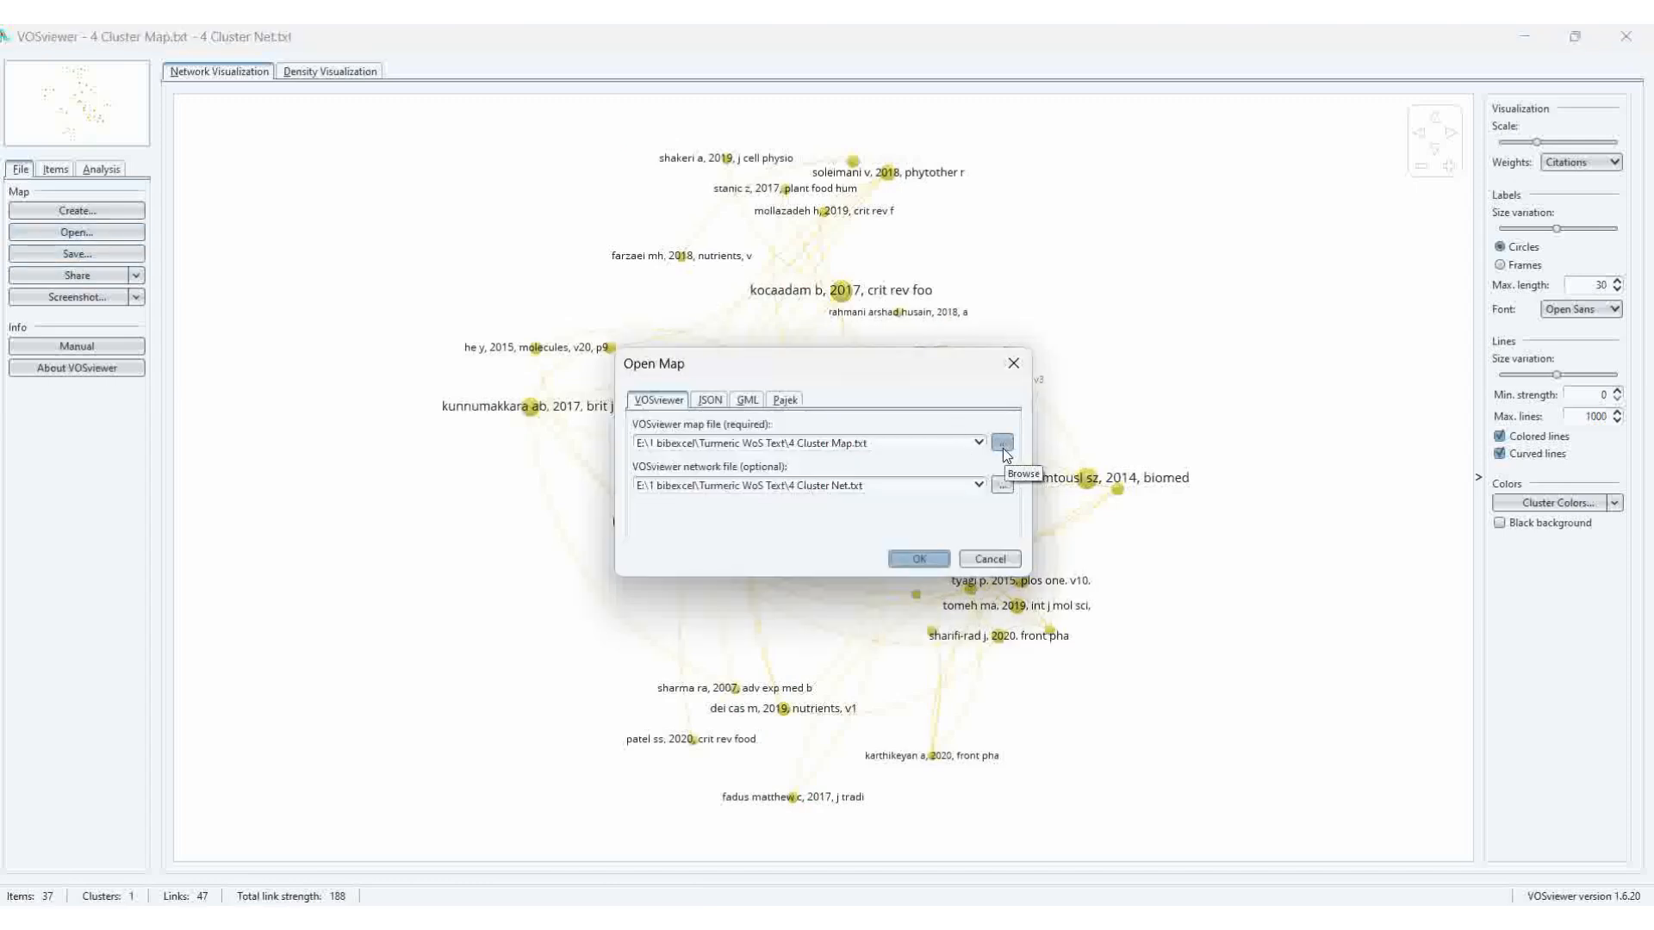
{"action": "left_click", "coordinate": [1003, 445]}
{"action": "left_click", "coordinate": [826, 432]}
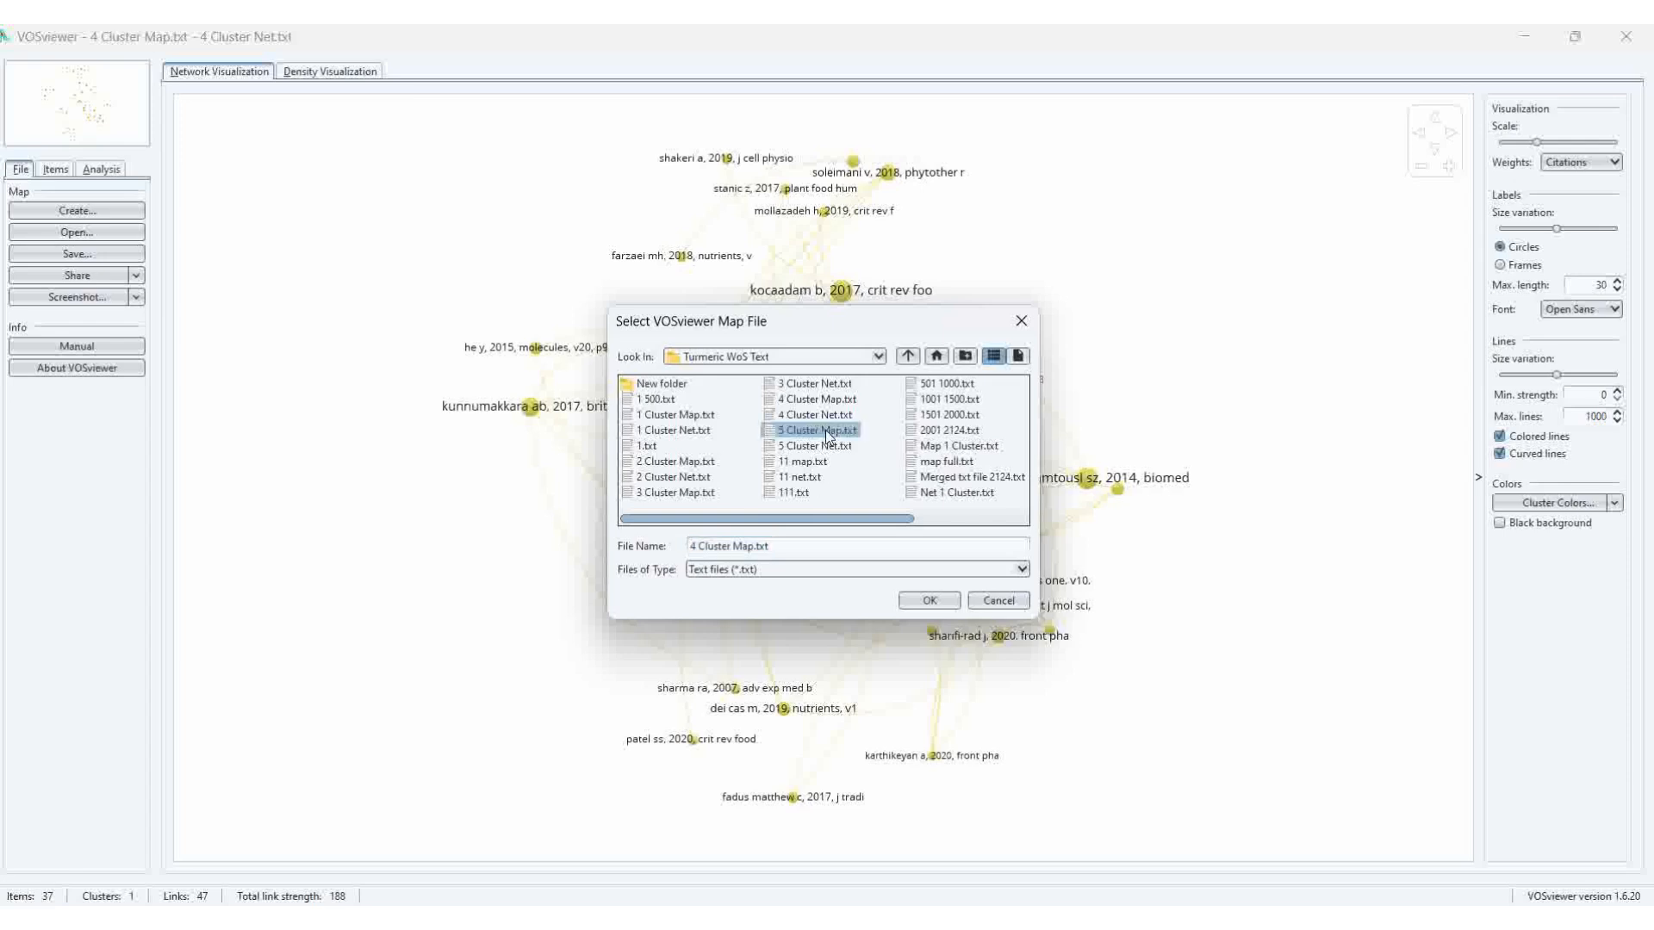
{"action": "left_click", "coordinate": [930, 600]}
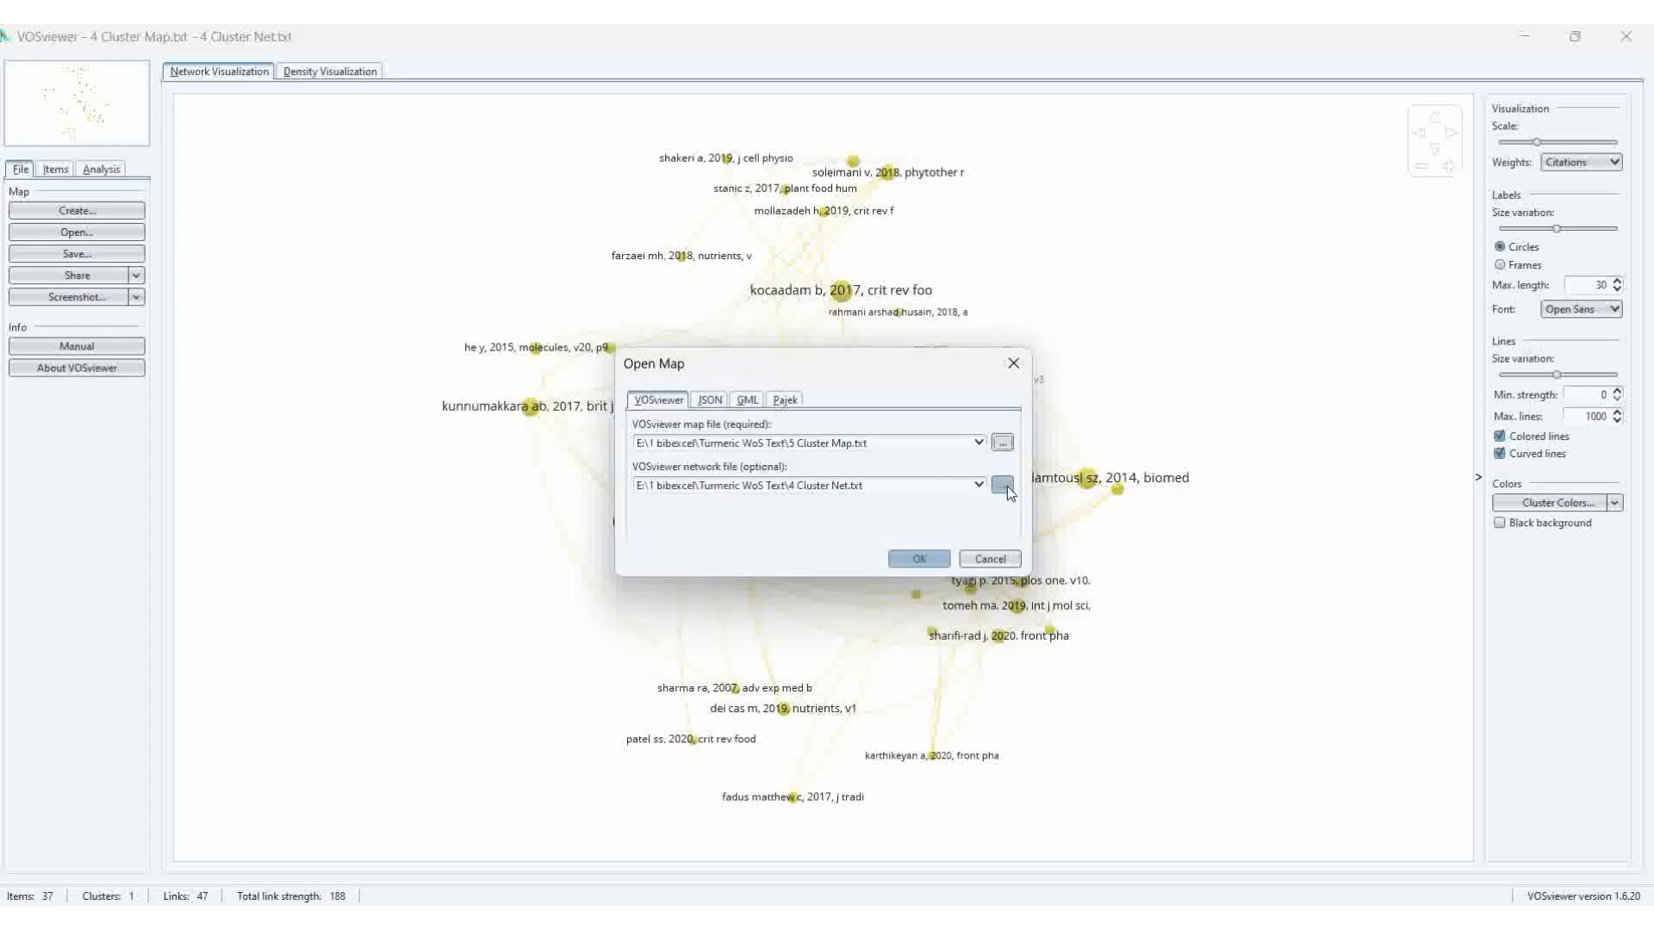
{"action": "left_click", "coordinate": [1008, 489]}
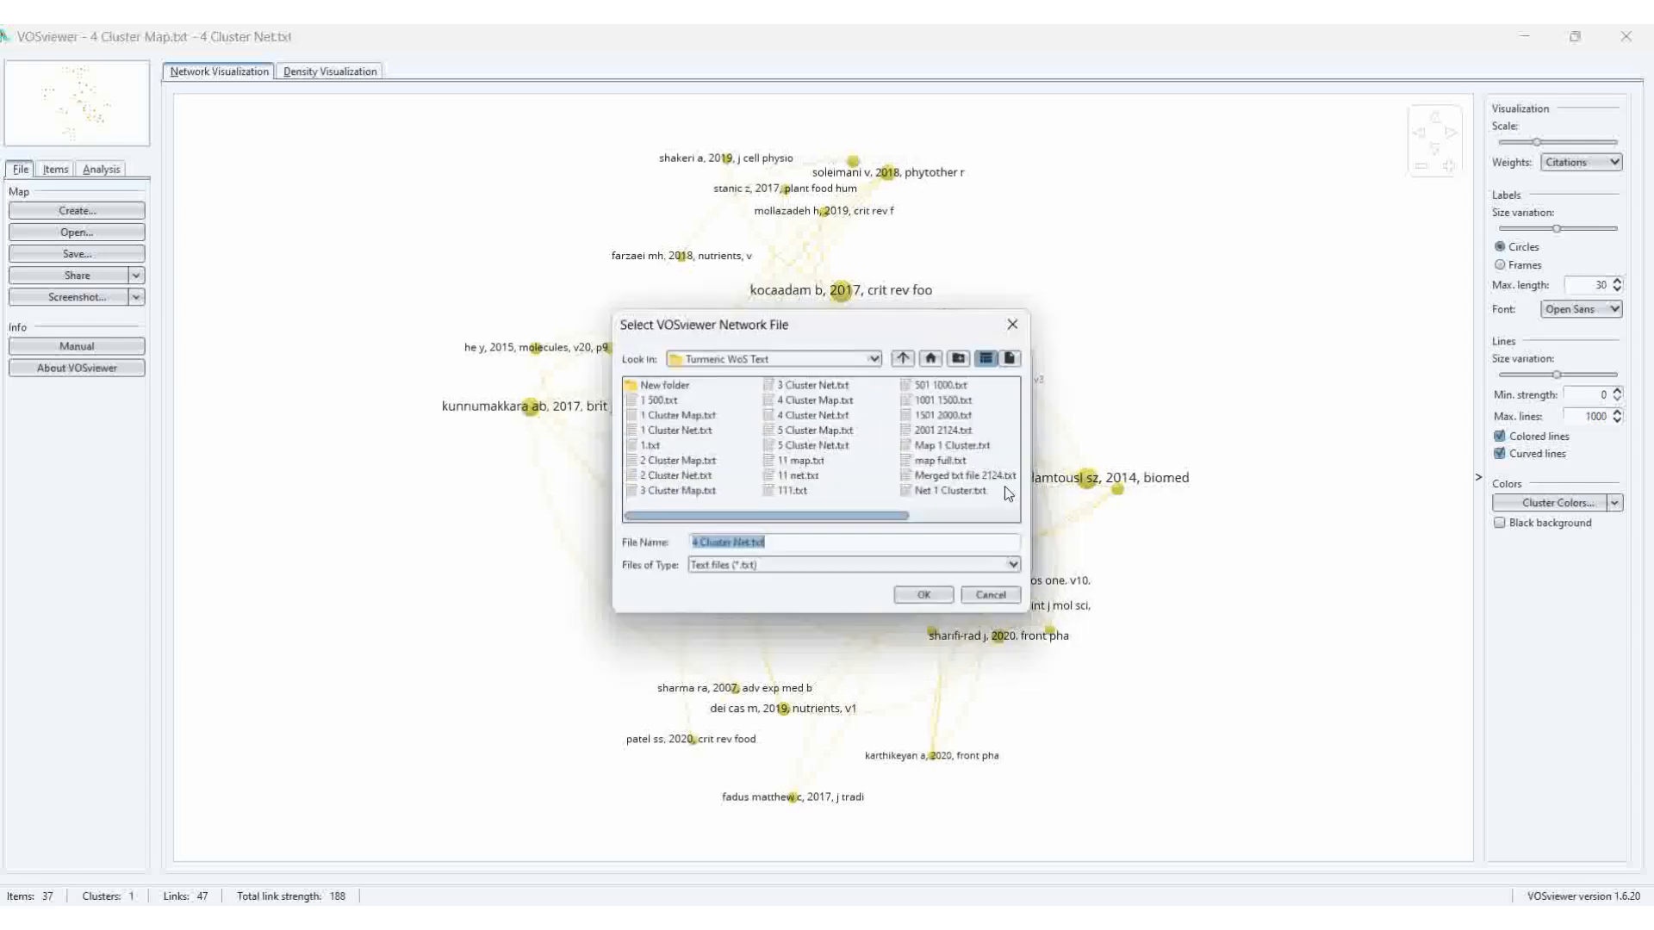
{"action": "left_click", "coordinate": [823, 446]}
{"action": "left_click", "coordinate": [922, 599]}
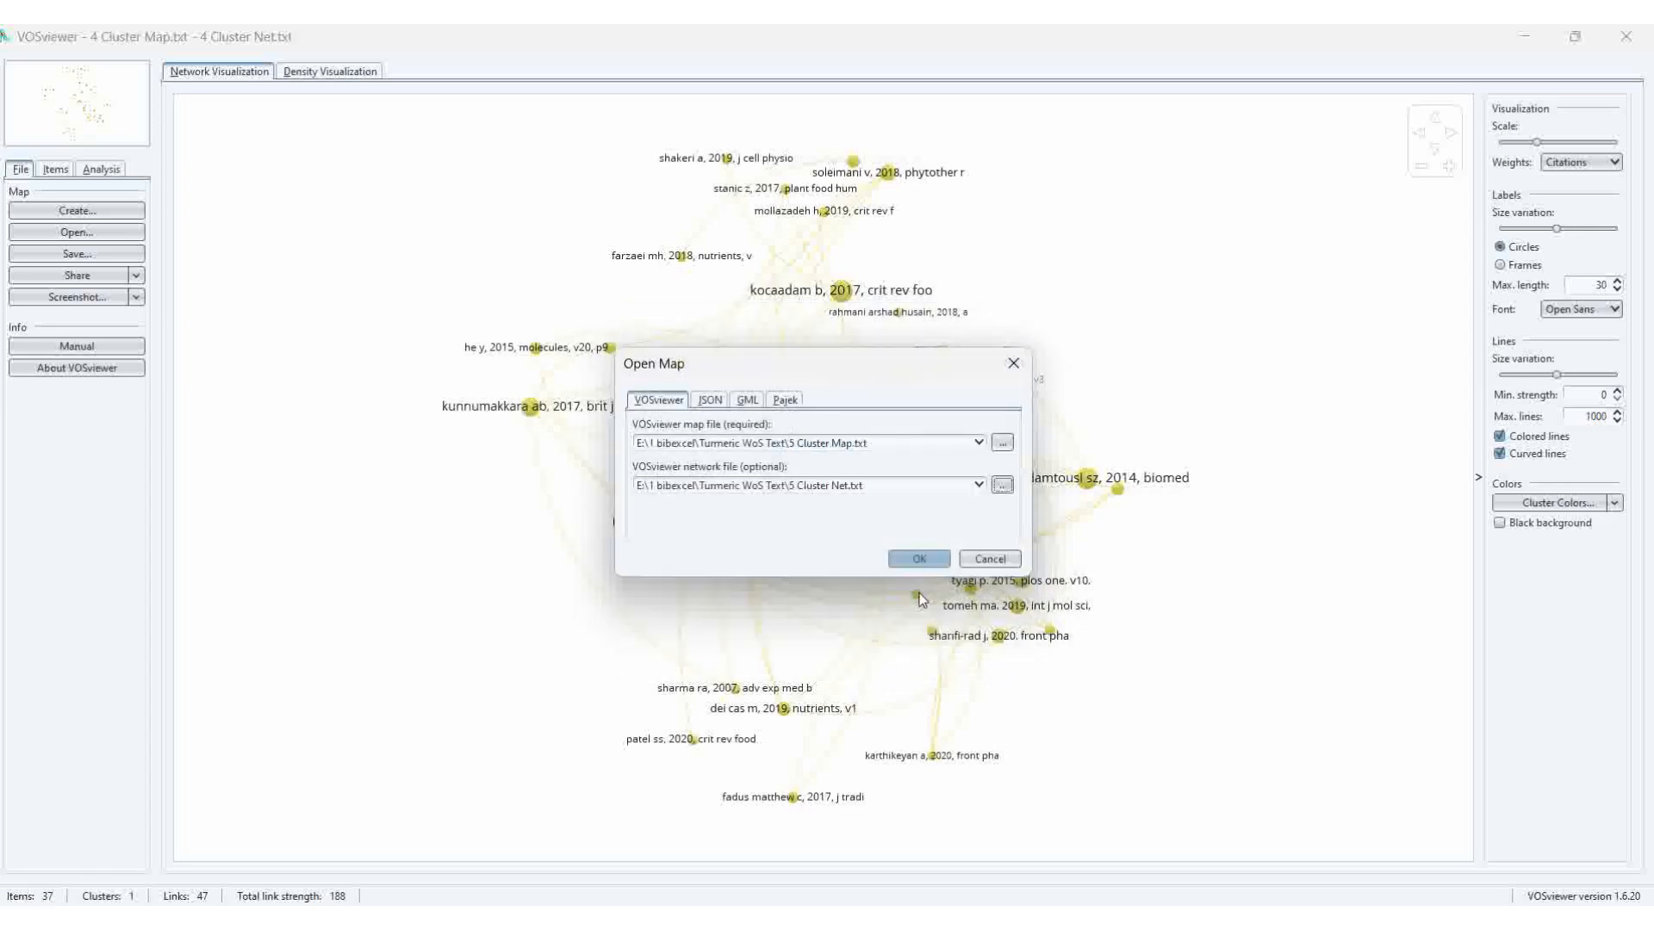
{"action": "left_click", "coordinate": [918, 559]}
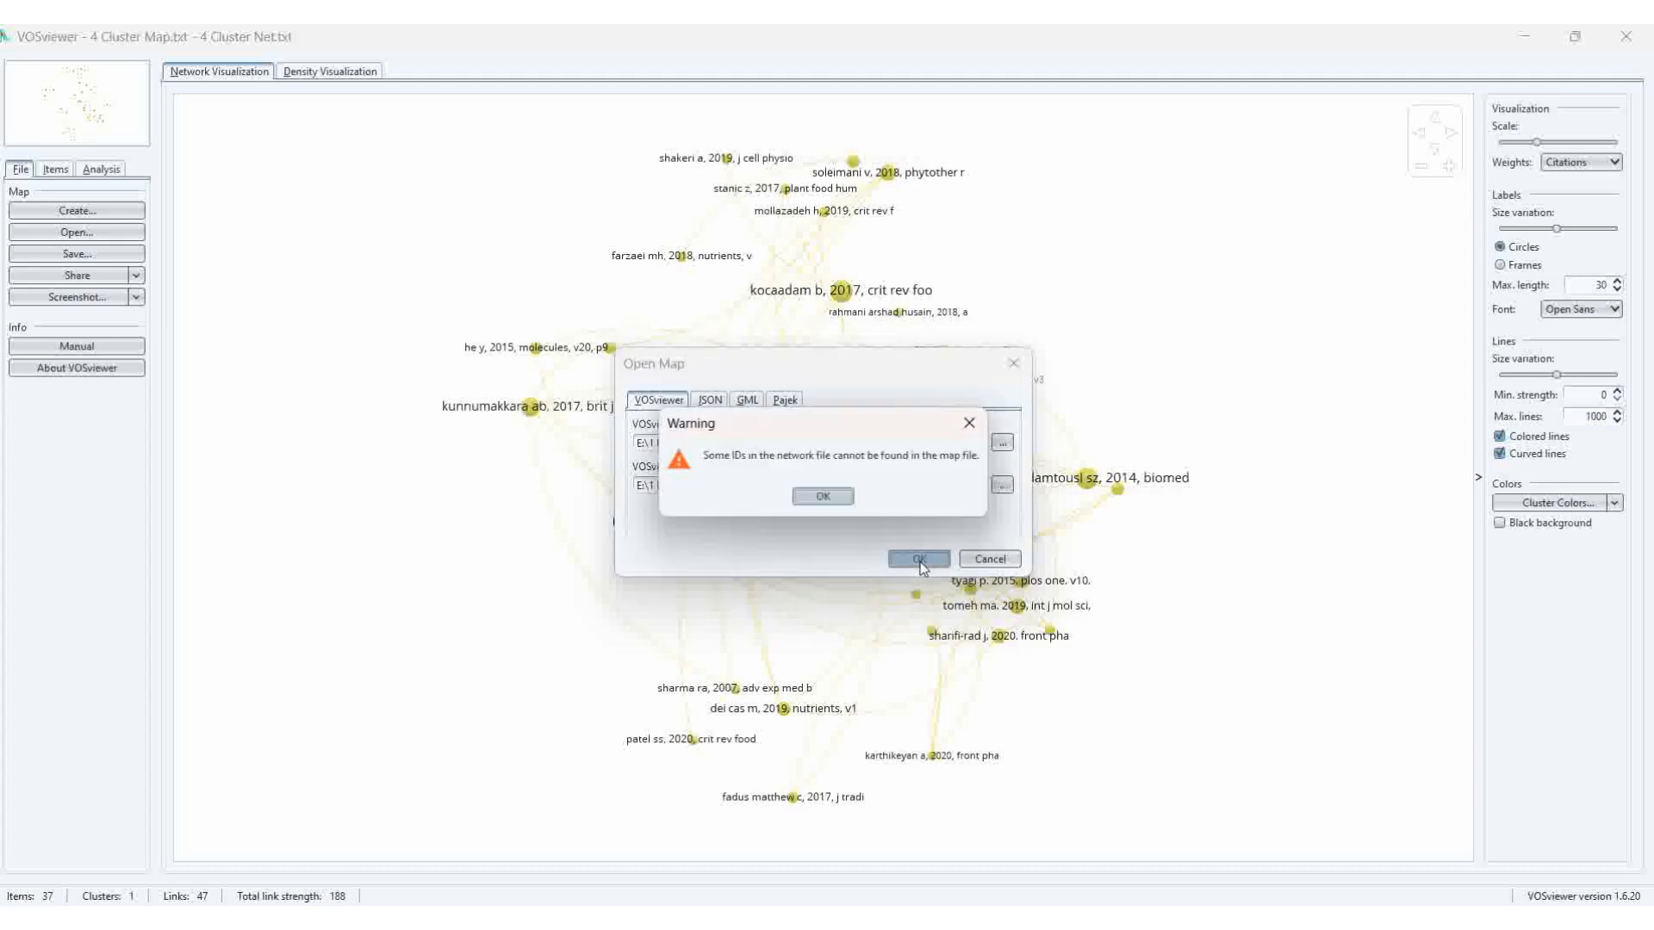
{"action": "left_click", "coordinate": [819, 497]}
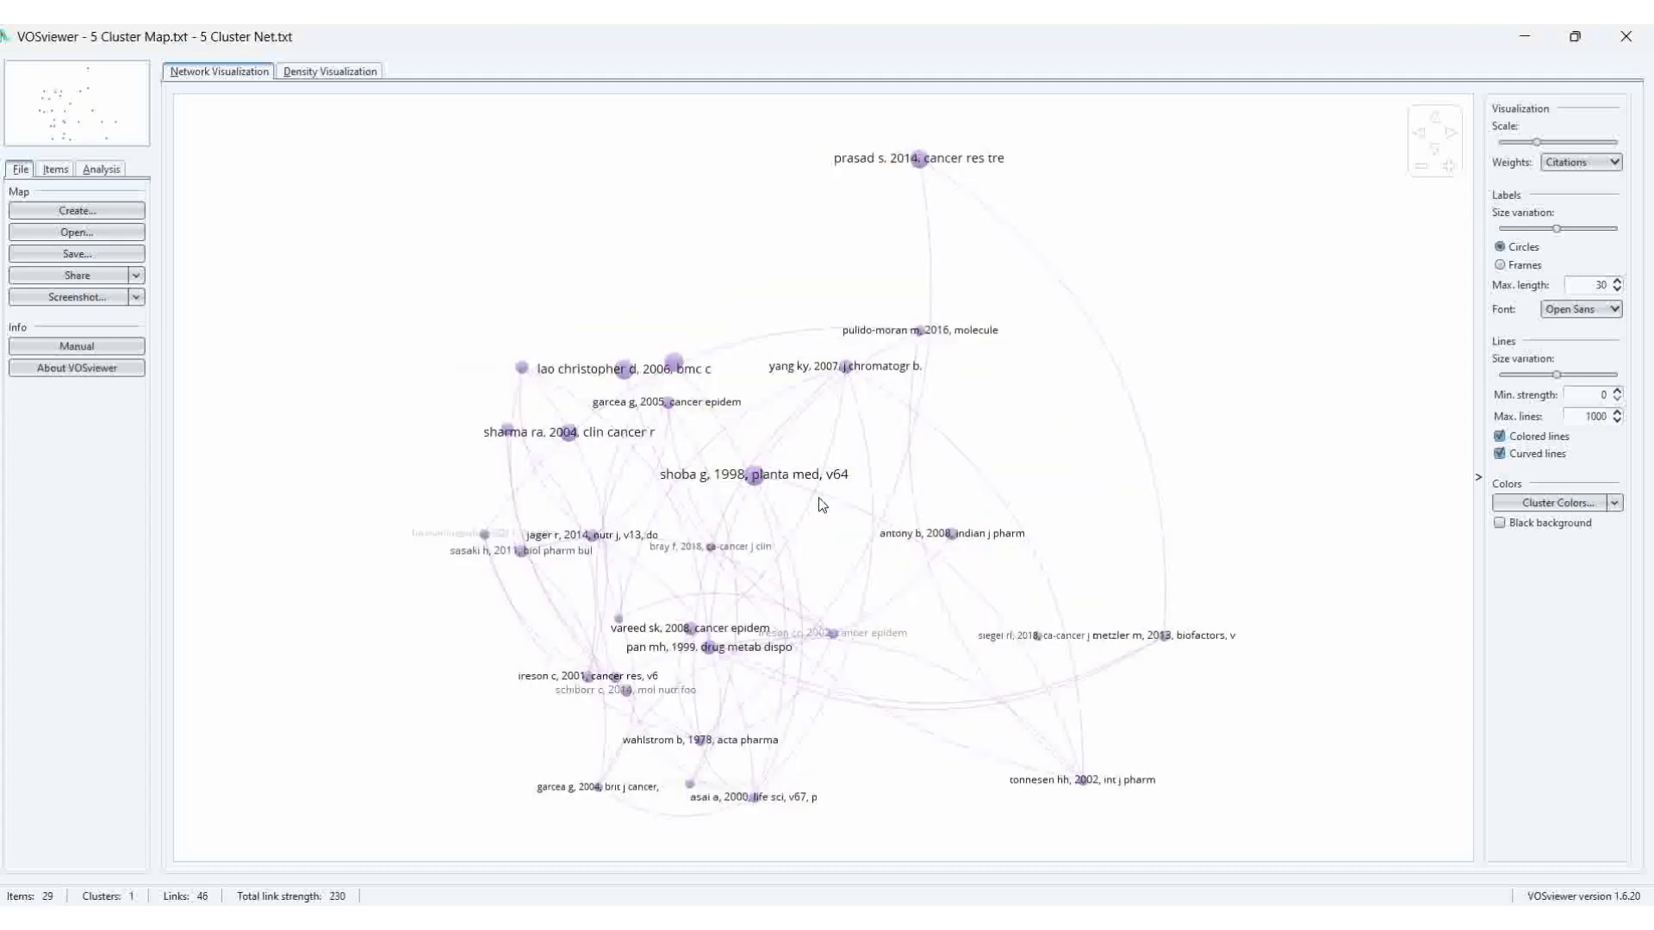
Save a screenshot of the fifth cluster's map as PNG file 55 in the Turmeric WoS Text folder
{"action": "left_click", "coordinate": [95, 300]}
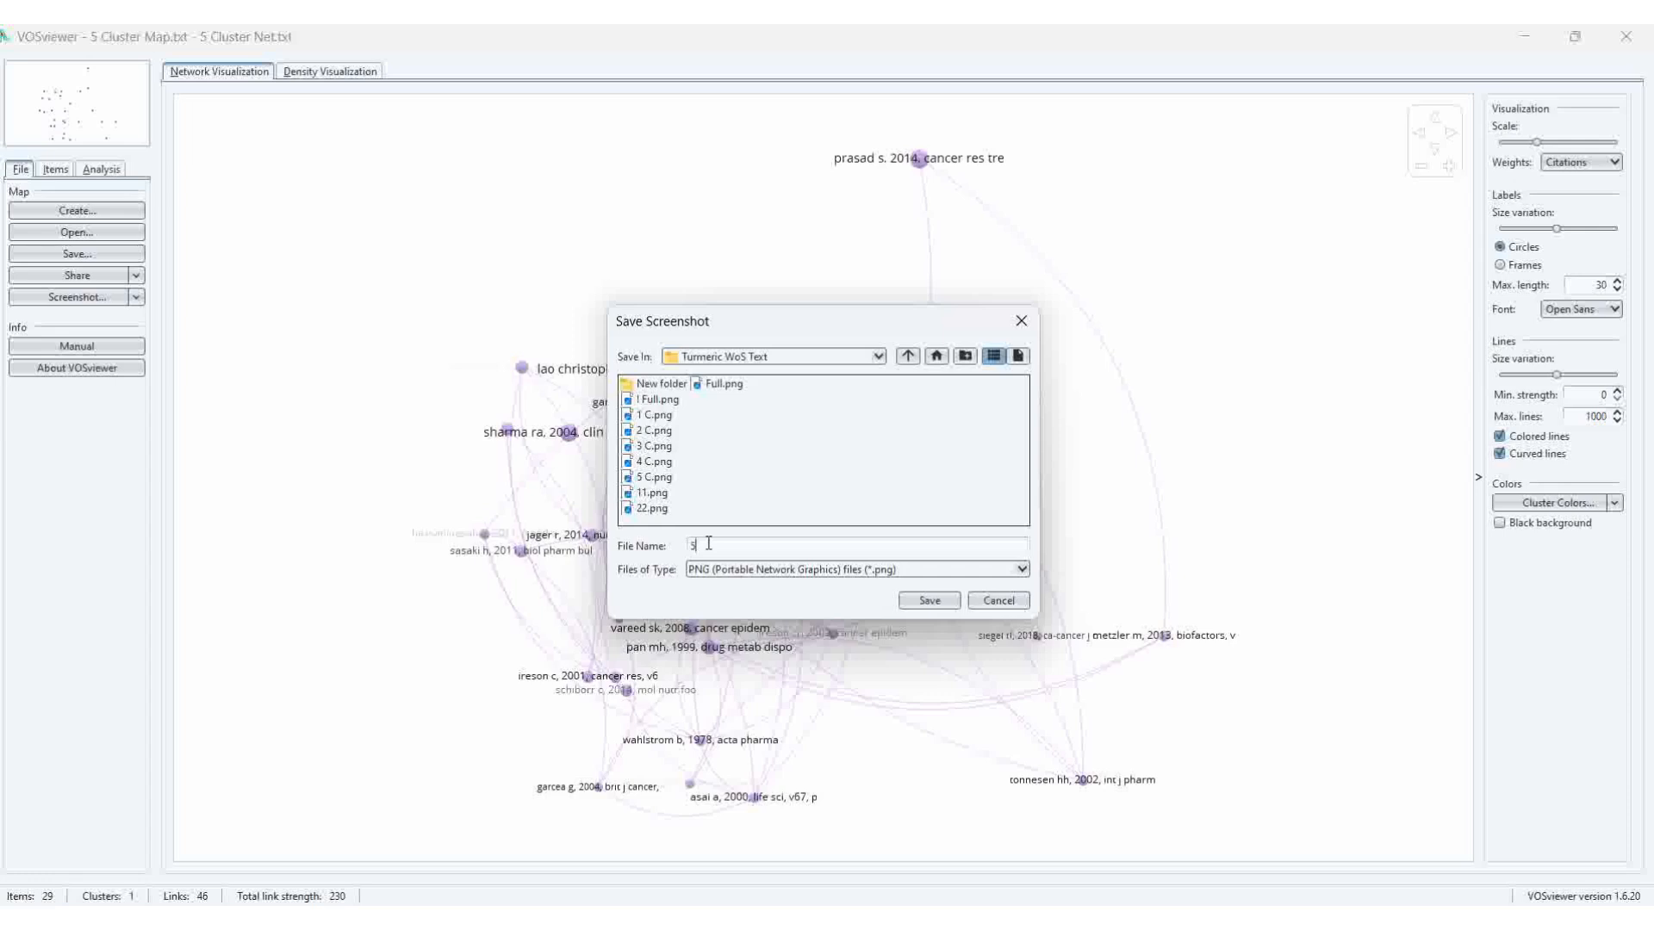
{"action": "type", "text": "55"}
{"action": "left_click", "coordinate": [929, 601]}
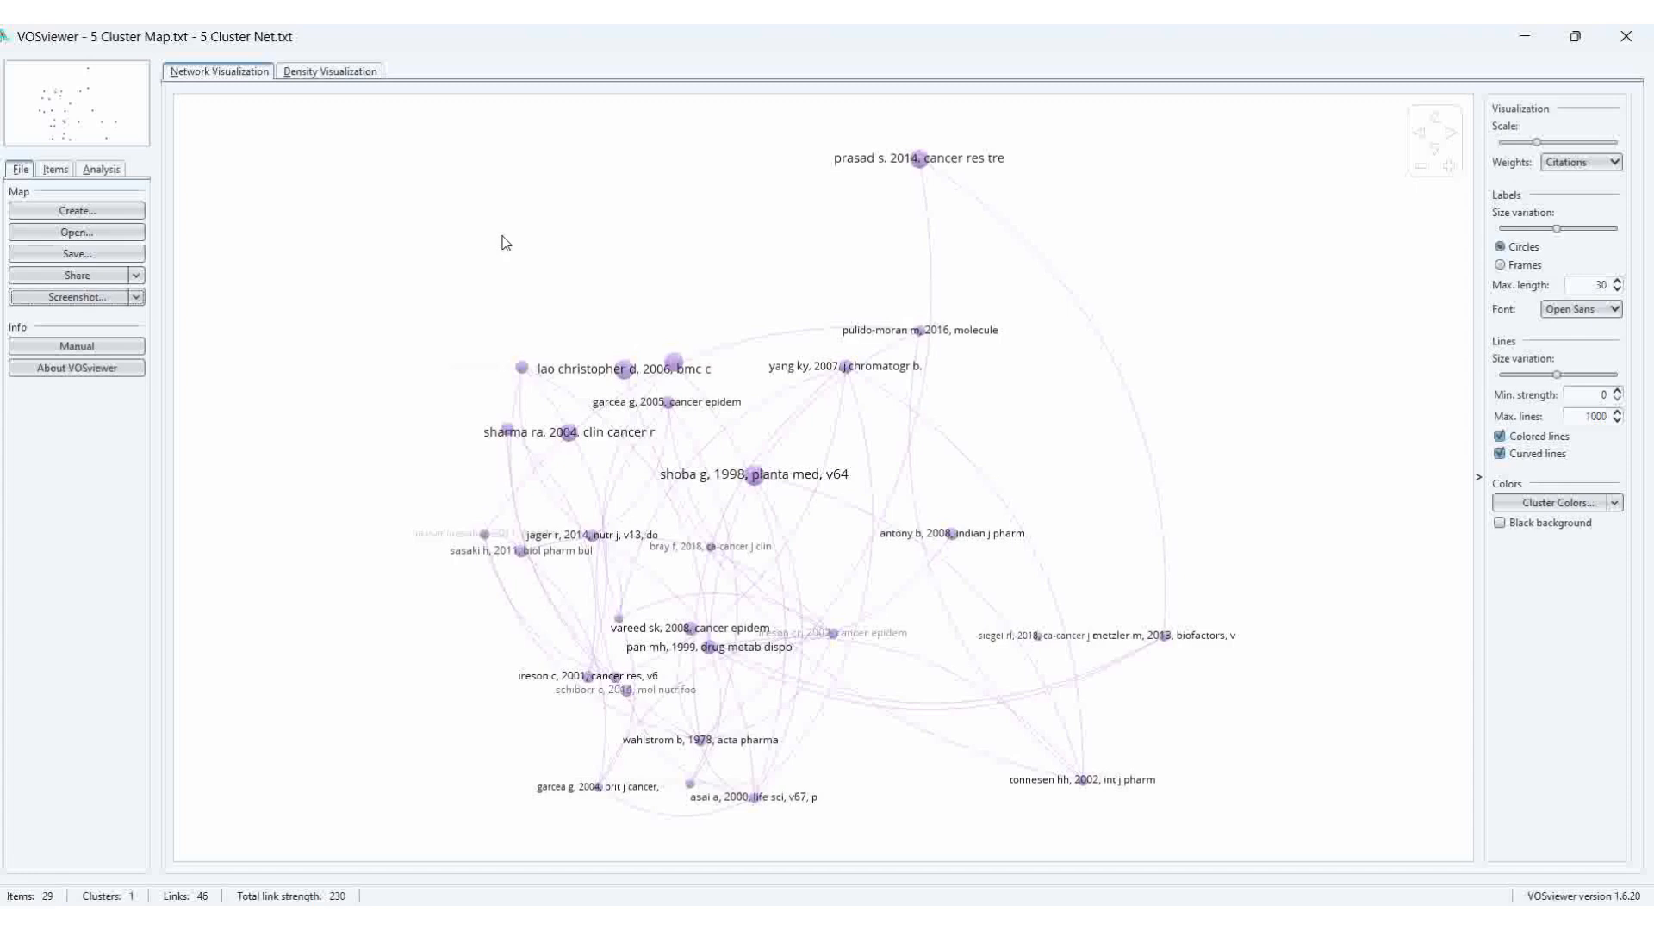
Open the second cluster's map using map file 2 Cluster Map.txt and network file 2 Cluster Net.txt
{"action": "left_click", "coordinate": [79, 235]}
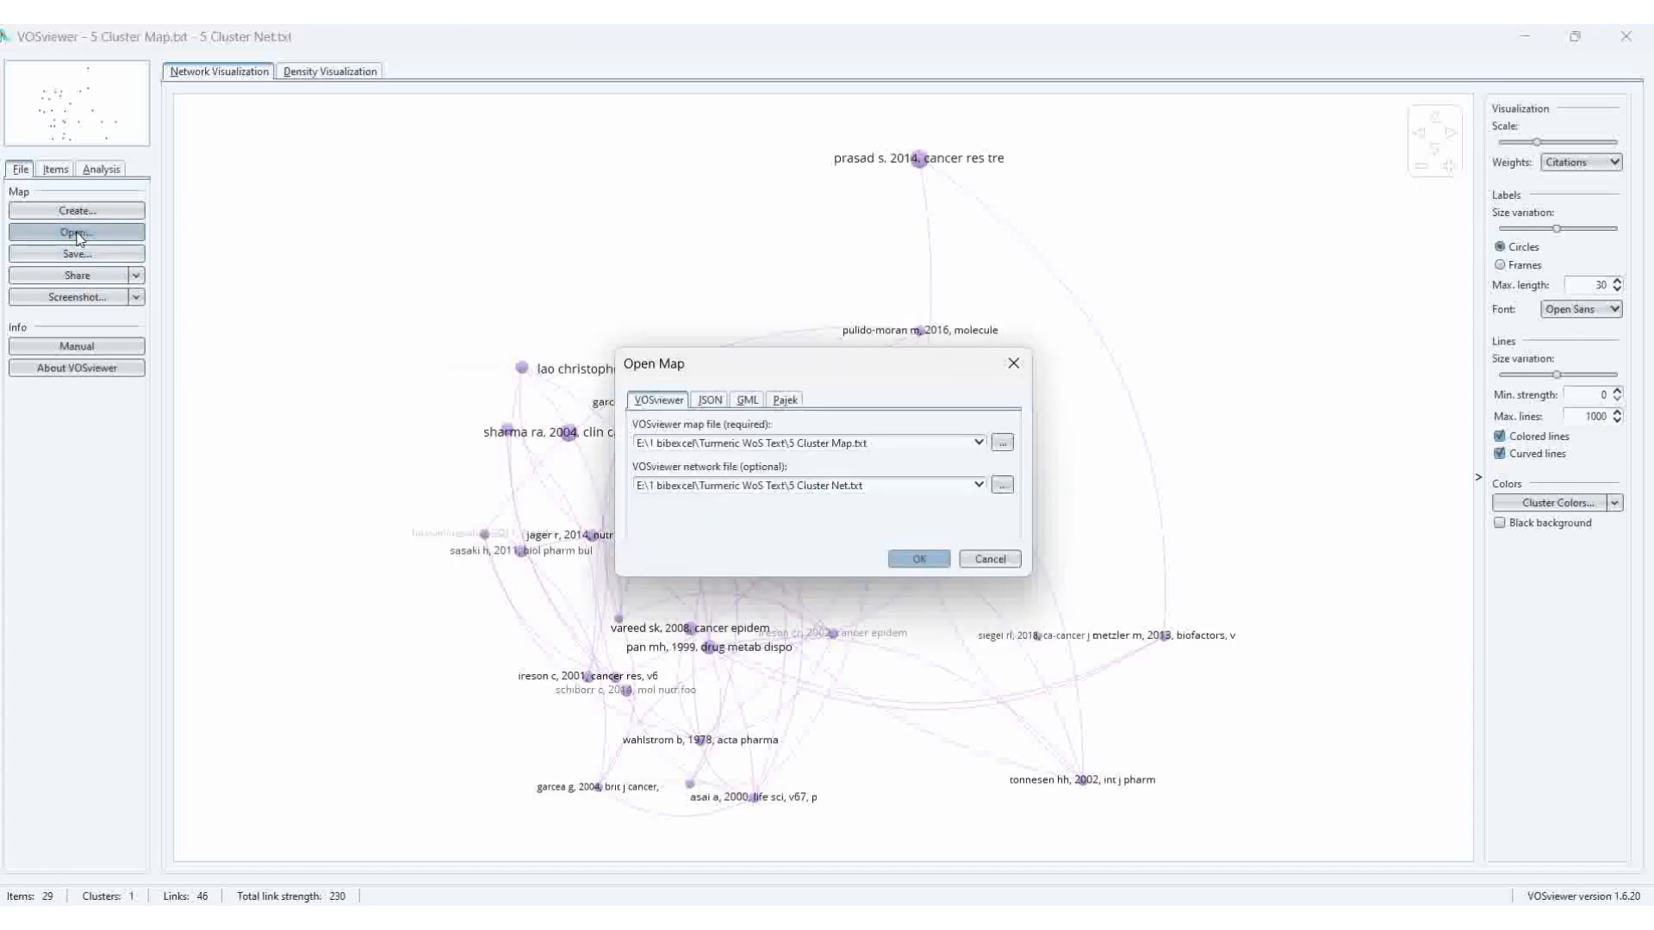
{"action": "left_click", "coordinate": [1002, 442]}
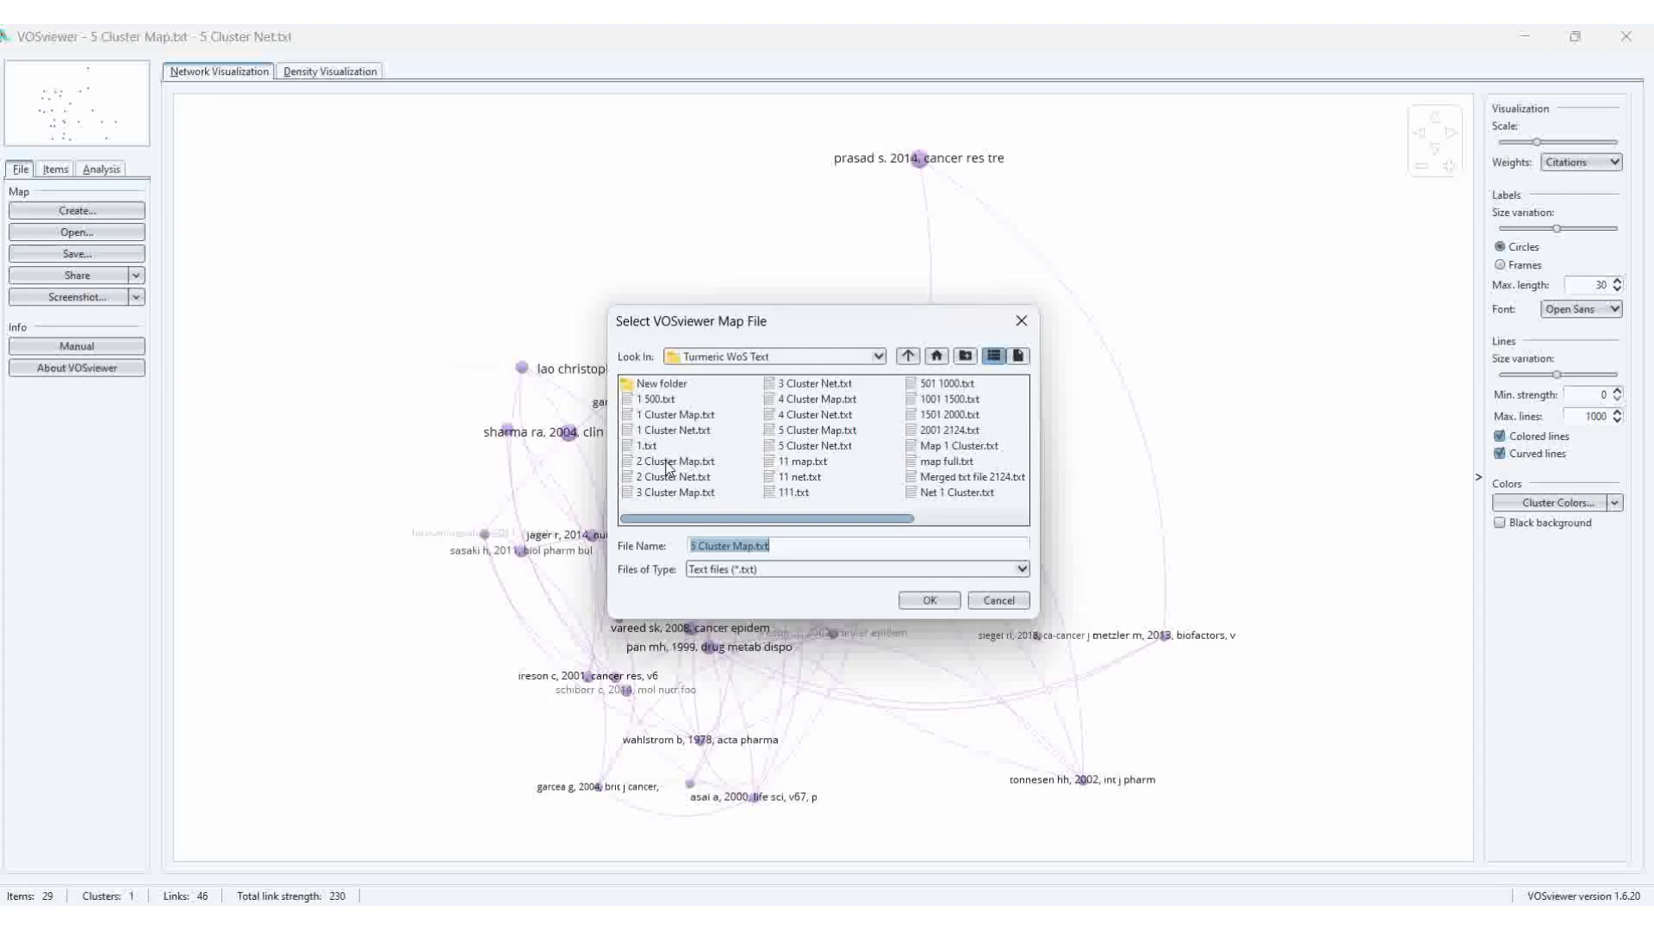
{"action": "left_click", "coordinate": [670, 463]}
{"action": "left_click", "coordinate": [930, 600]}
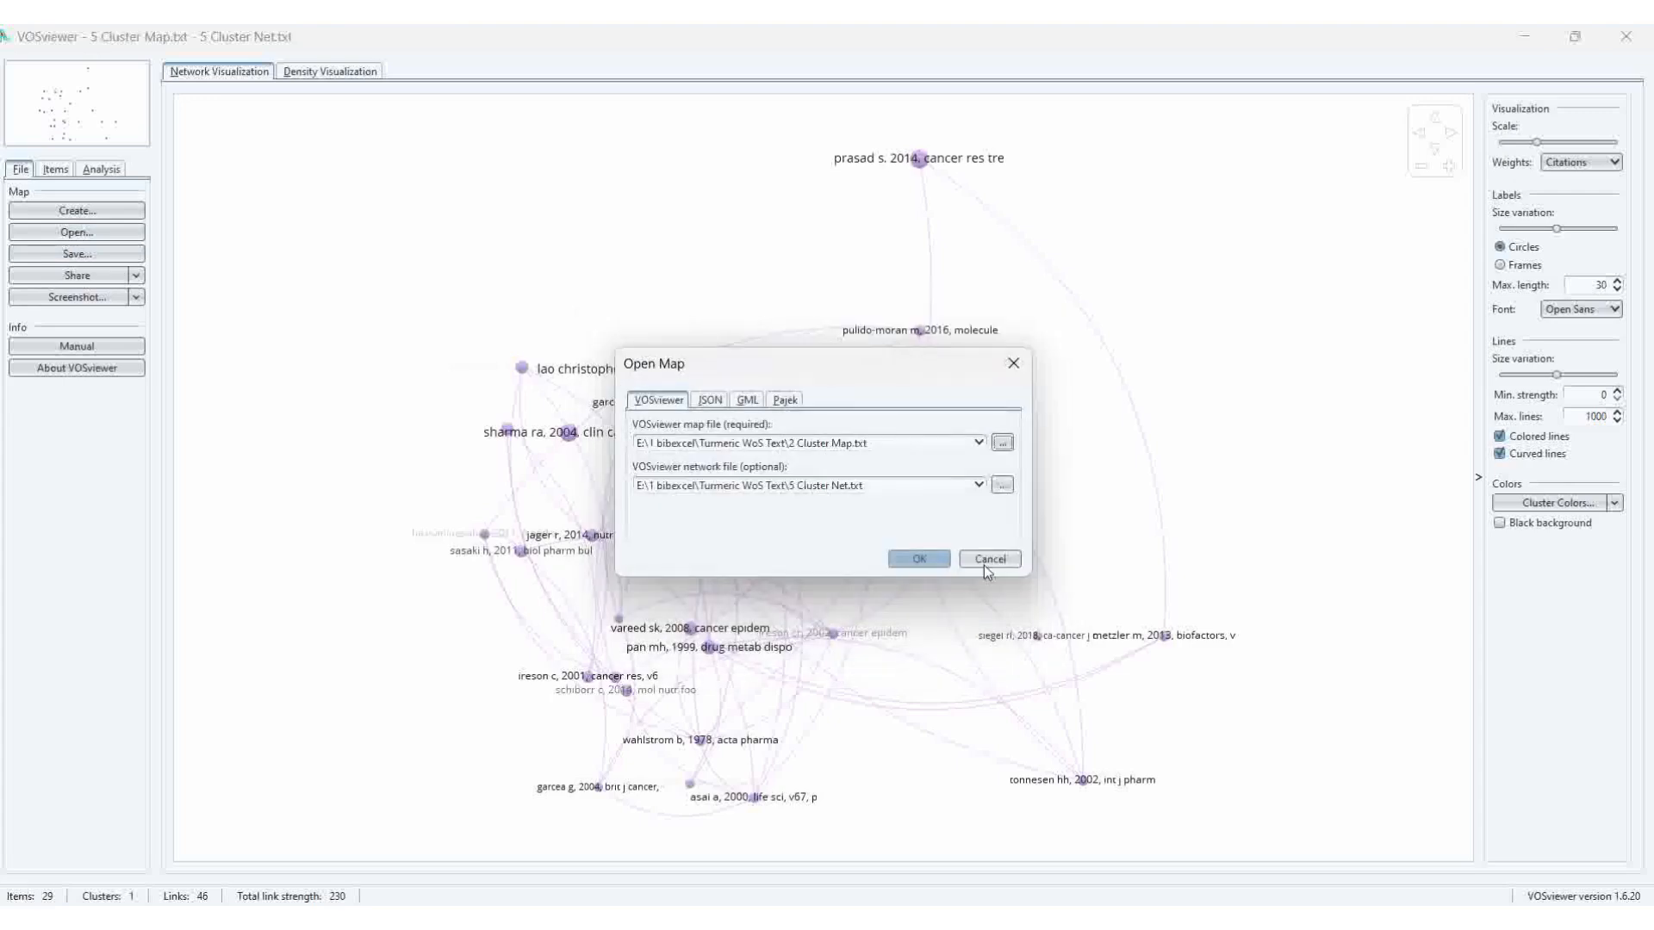
{"action": "left_click", "coordinate": [1002, 487]}
{"action": "left_click", "coordinate": [690, 478]}
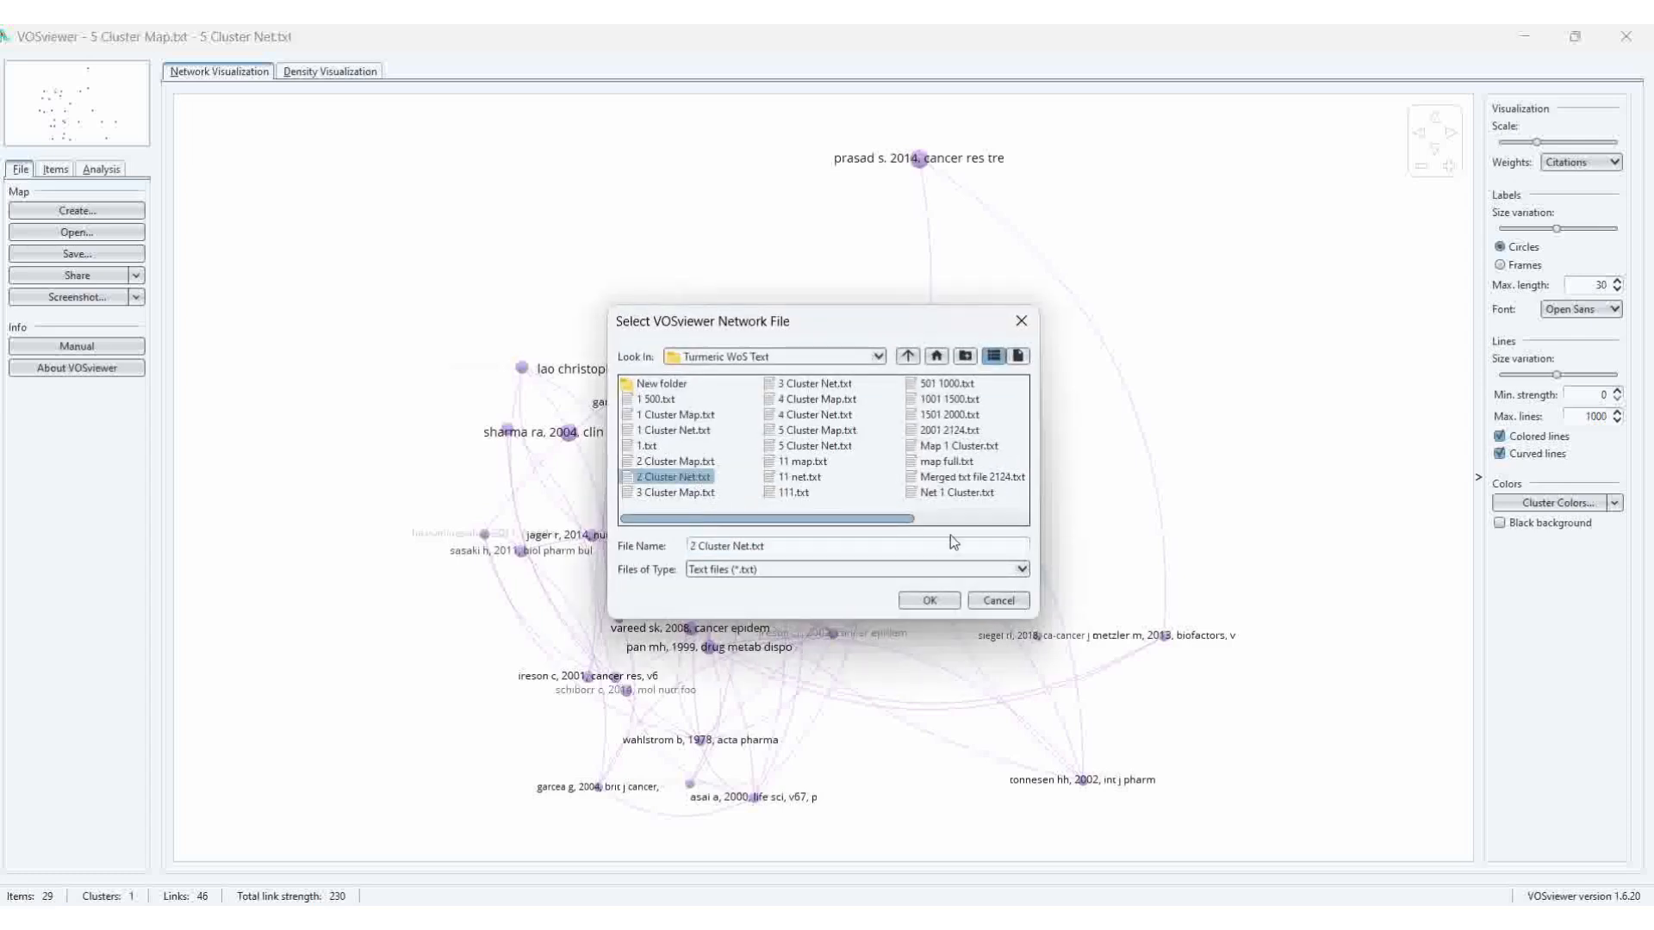
{"action": "left_click", "coordinate": [944, 606]}
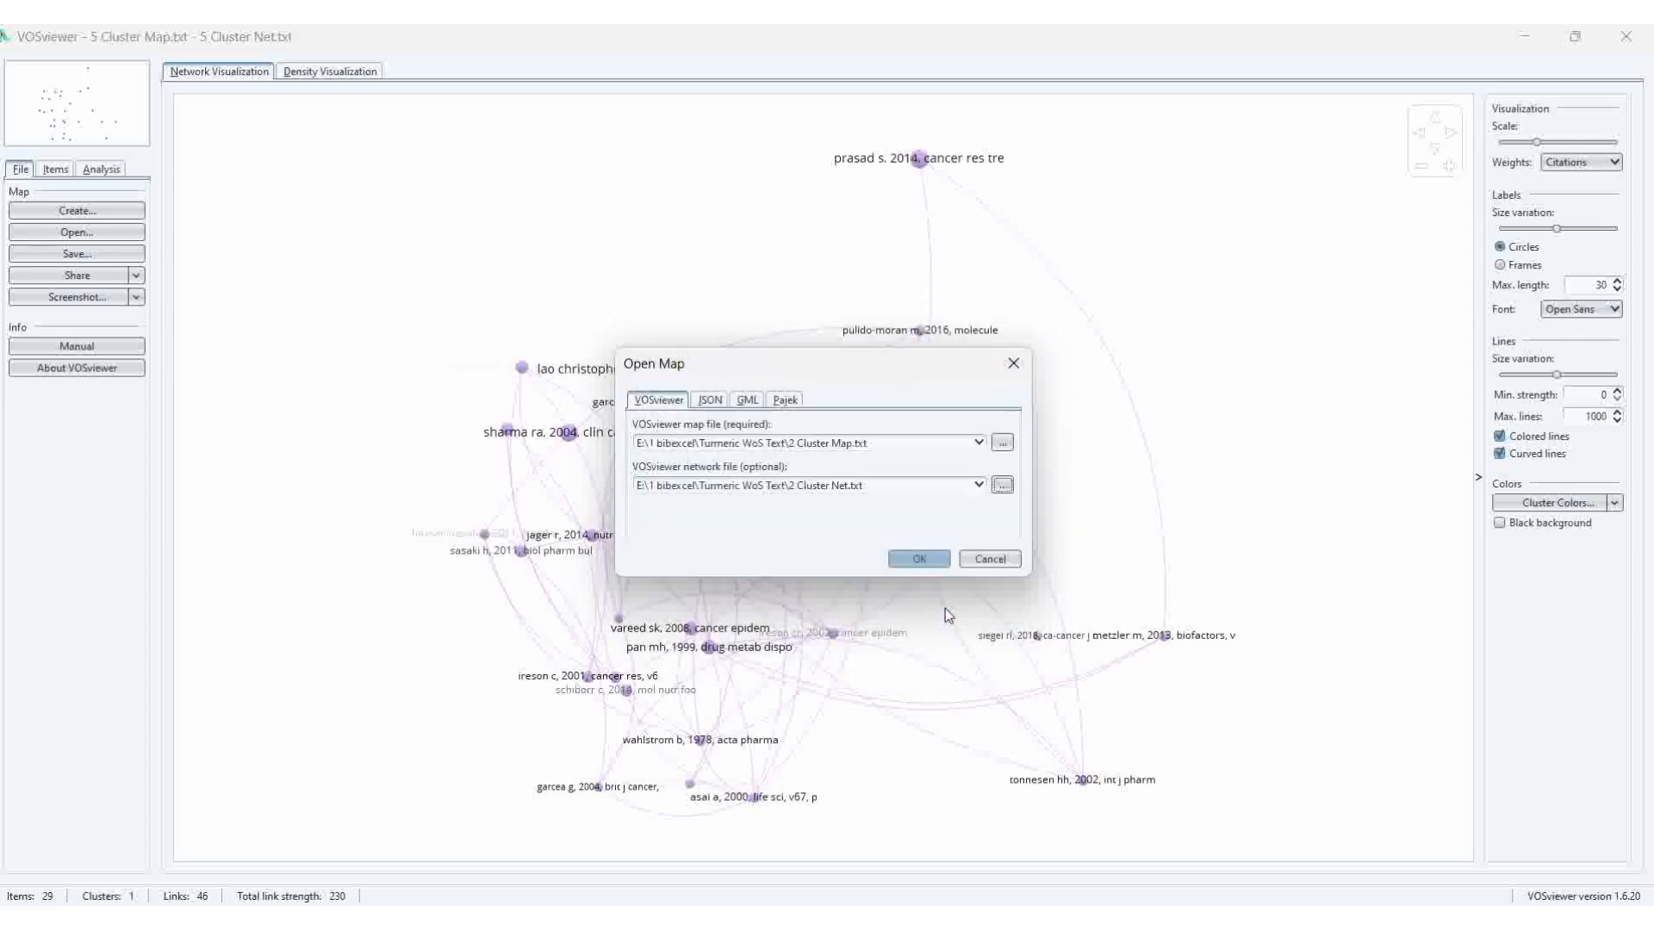
{"action": "left_click", "coordinate": [918, 560]}
{"action": "left_click", "coordinate": [827, 496]}
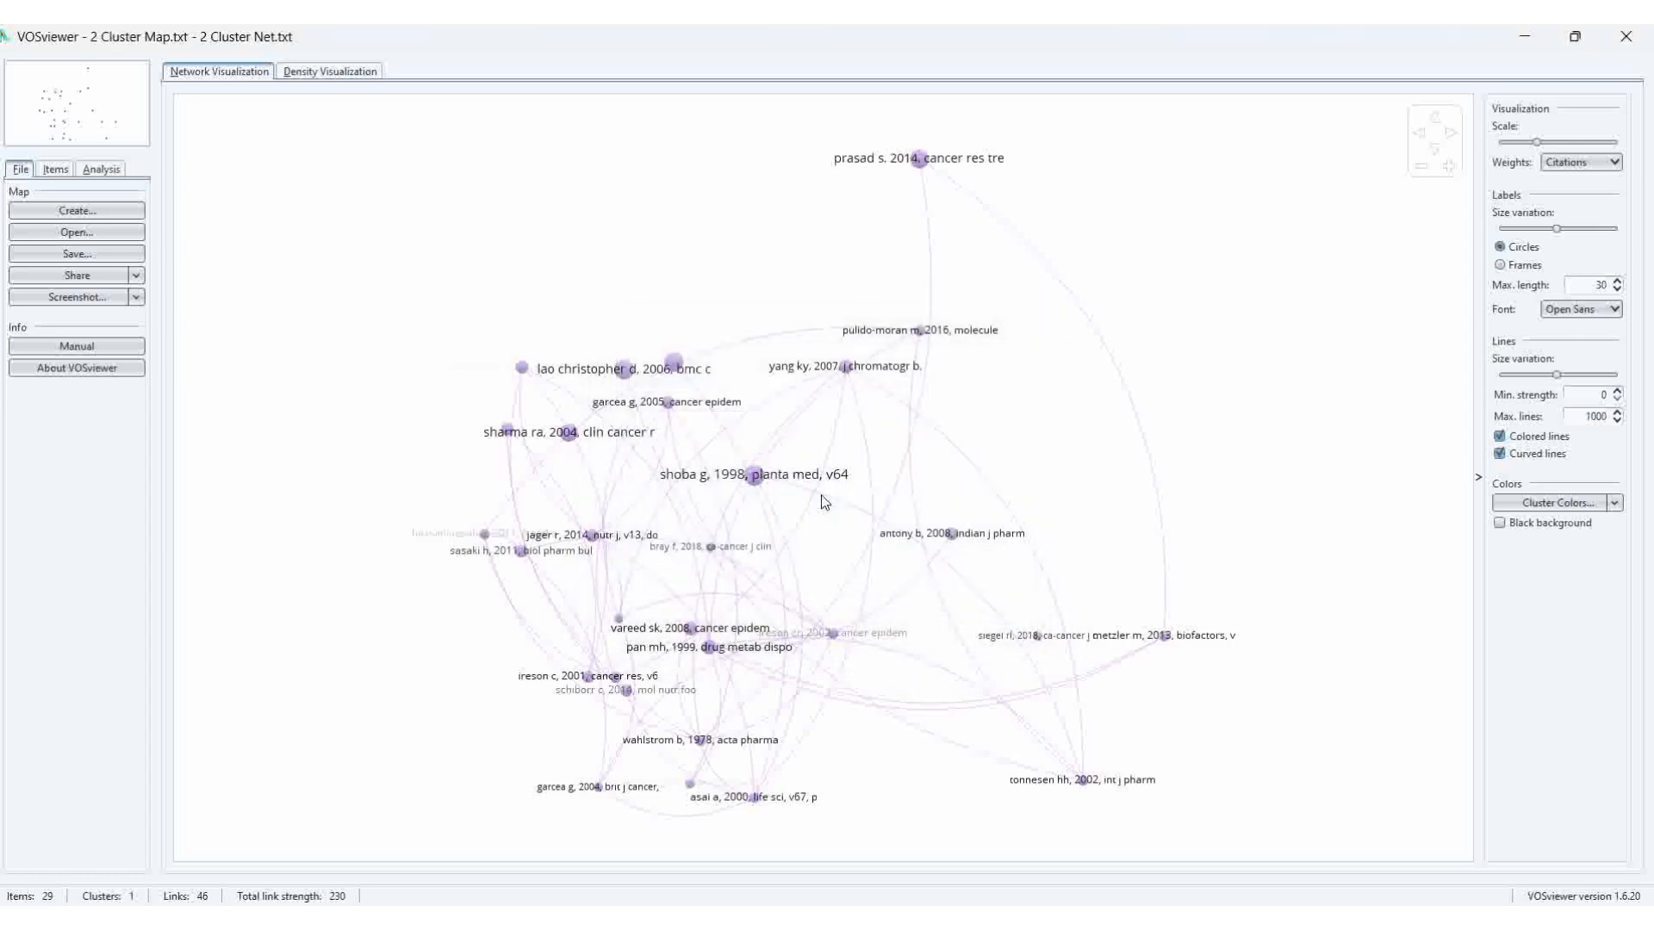
Examine the color settings of Cluster 2 in the cluster color editor and close it
{"action": "left_click", "coordinate": [1616, 505]}
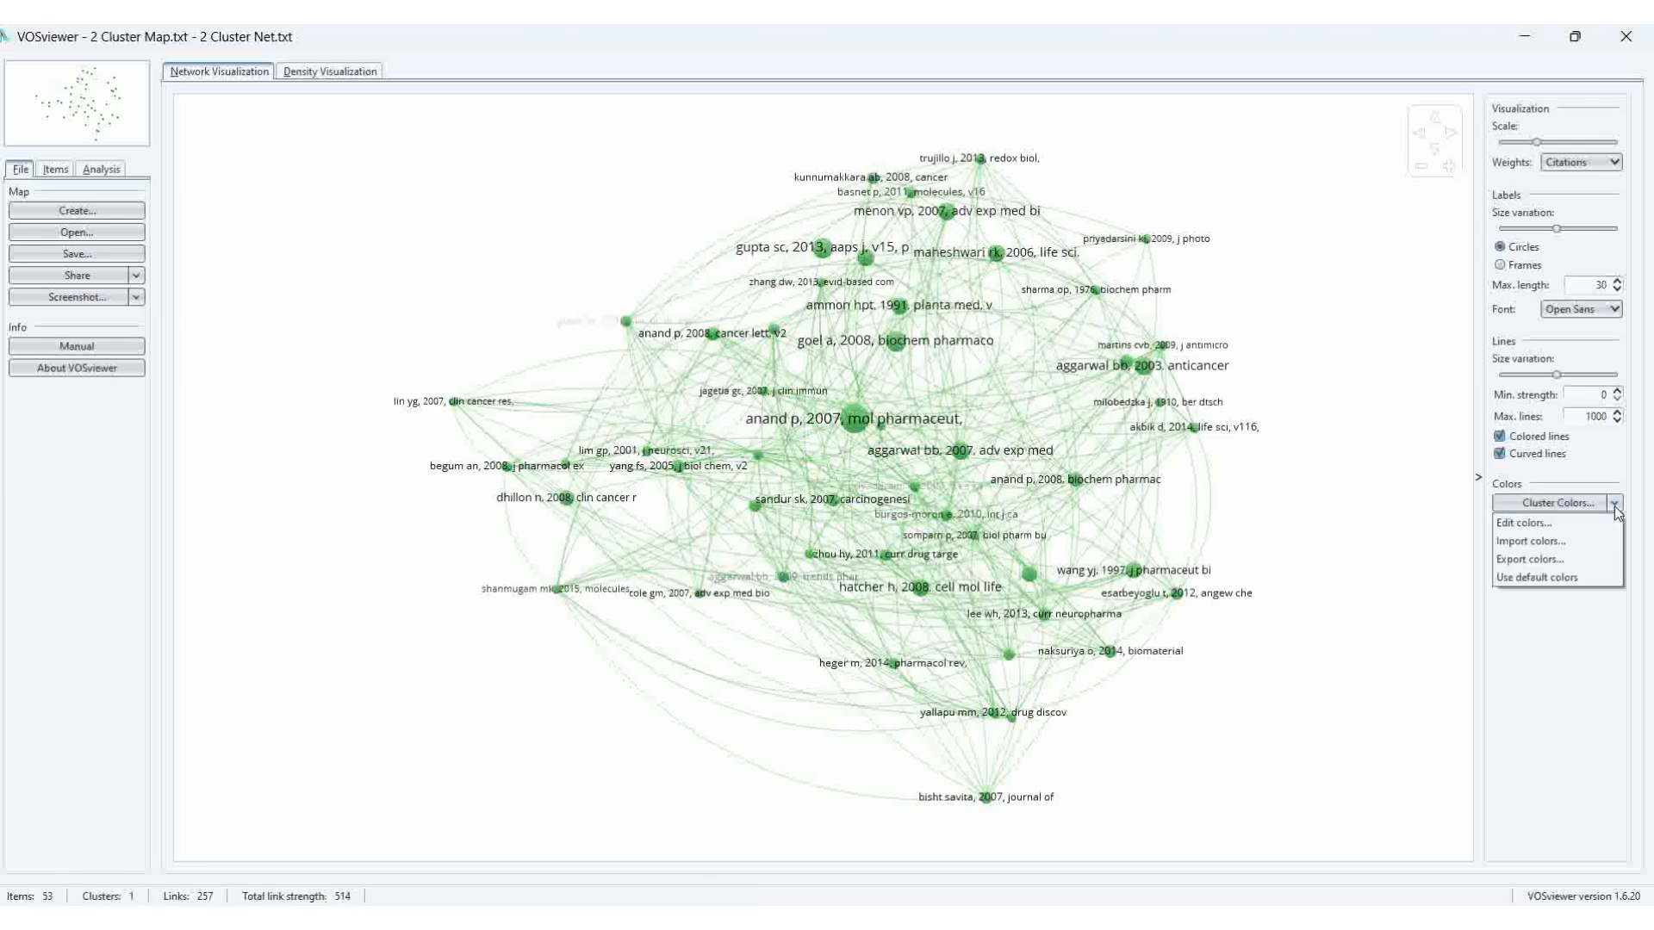
{"action": "left_click", "coordinate": [1517, 523]}
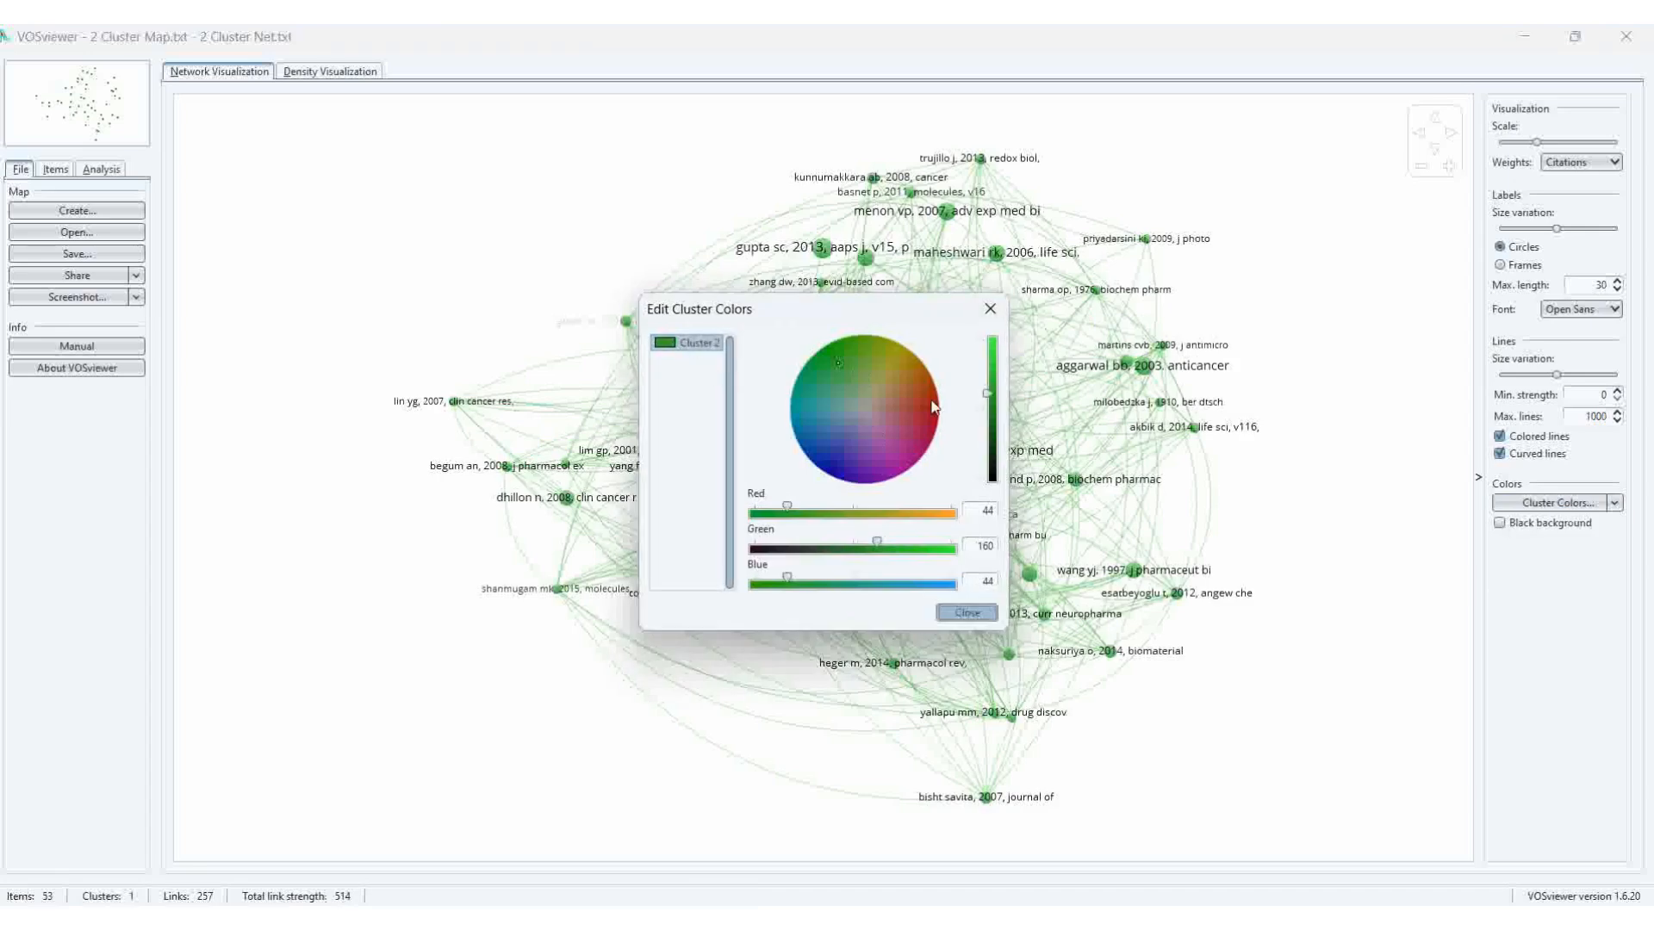
{"action": "left_click", "coordinate": [991, 310]}
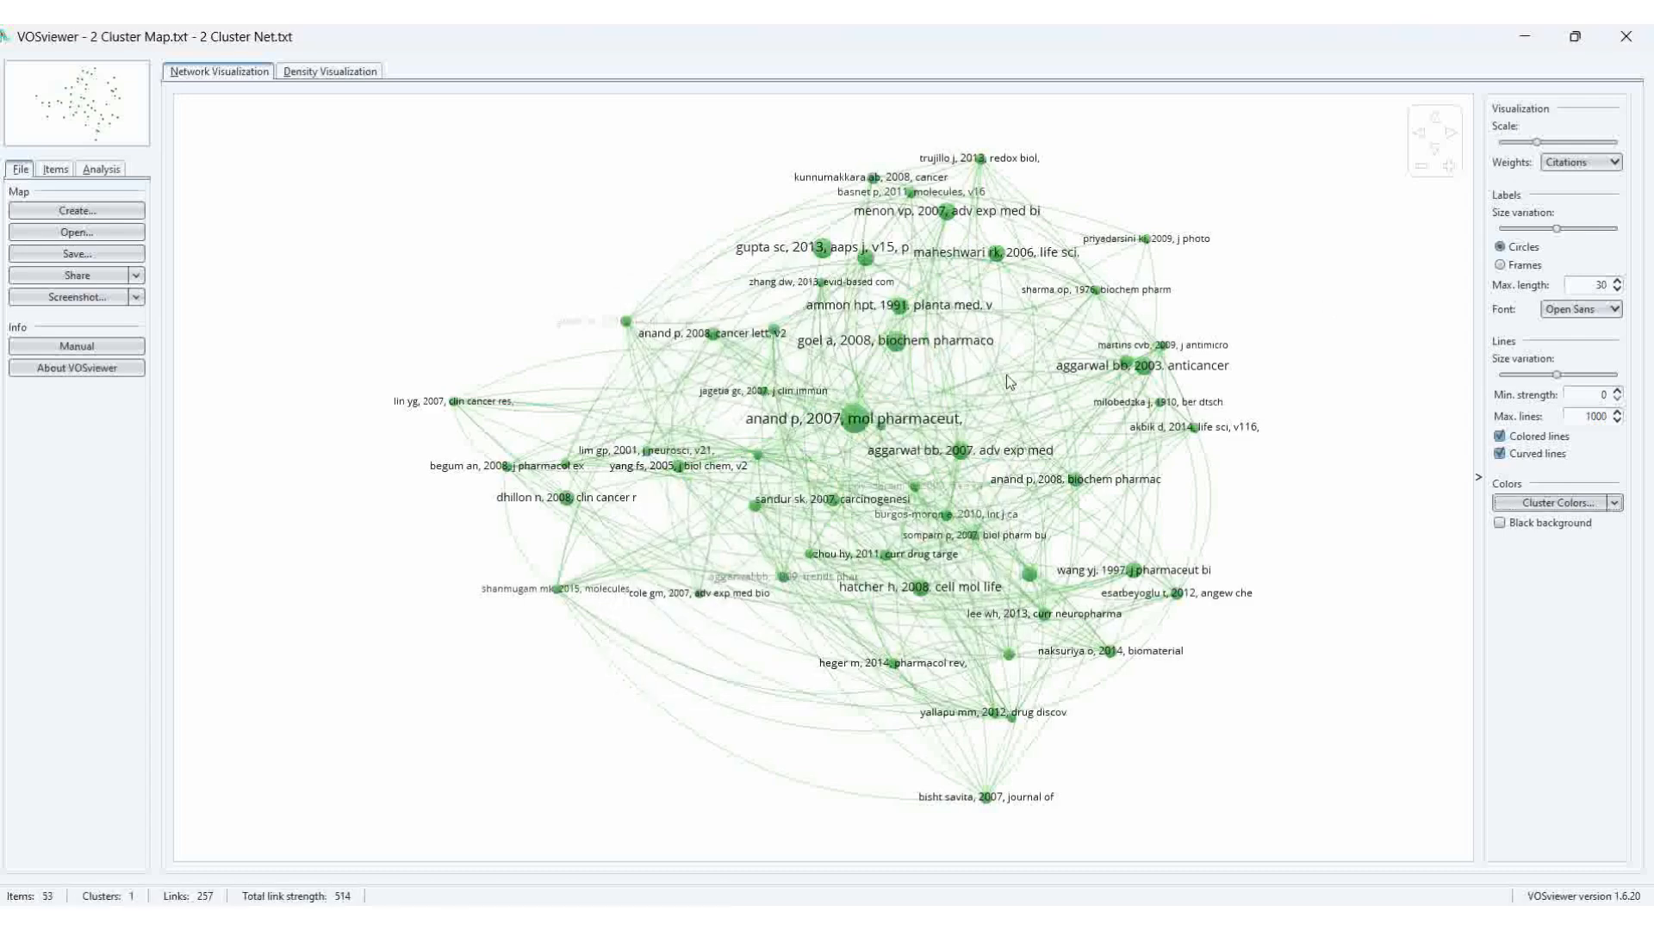